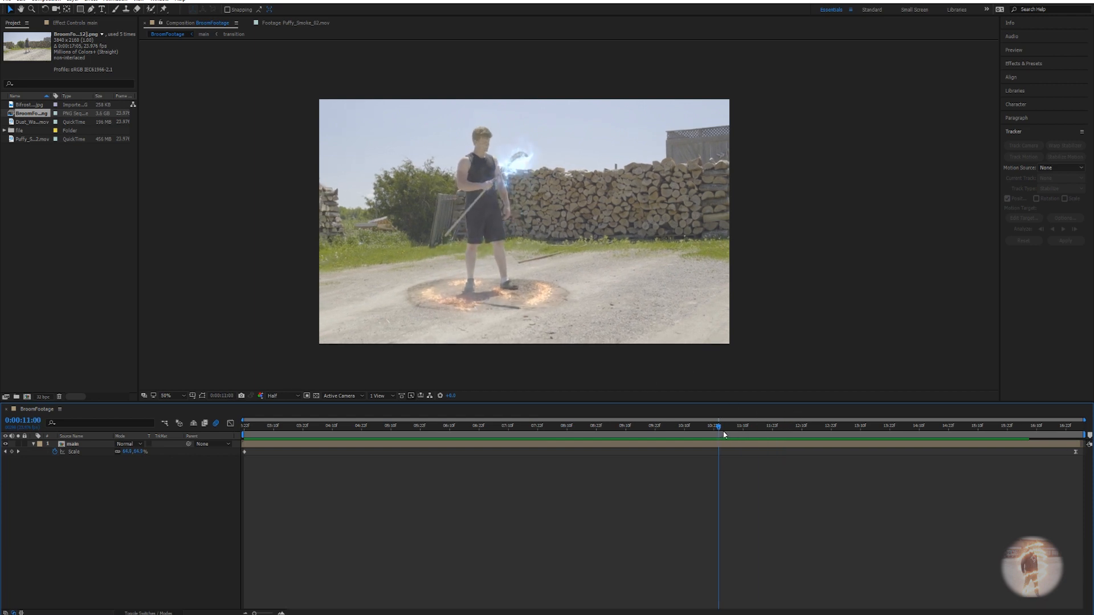
Scrub through the broom swing footage and the clean plate clip, then return mid-swing.
{"action": "left_click_drag", "start_coordinate": [722, 435], "coordinate": [651, 449]}
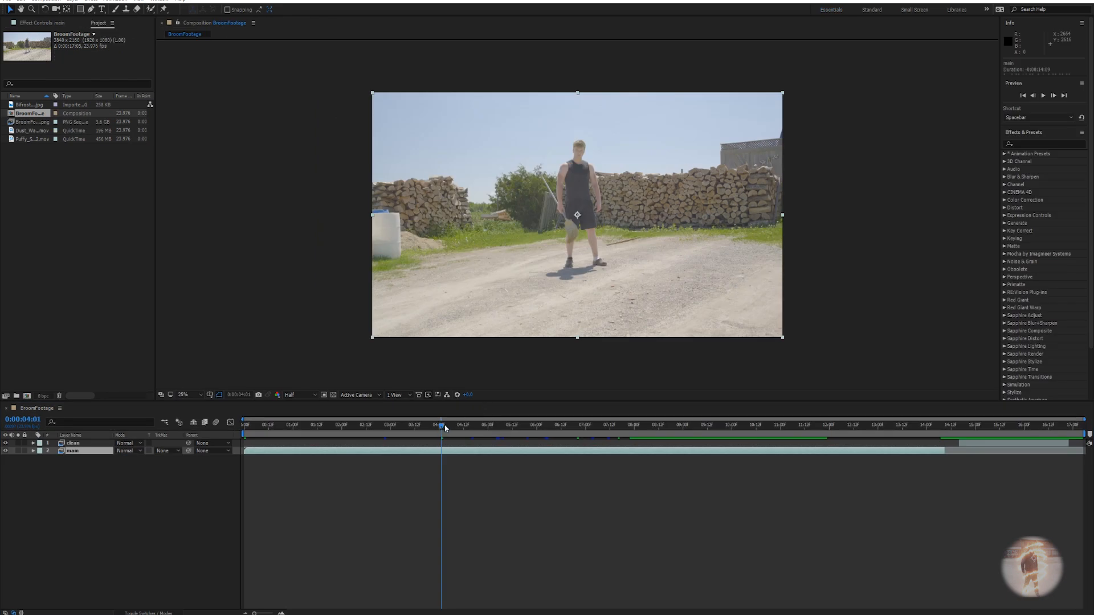
{"action": "left_click_drag", "start_coordinate": [444, 430], "coordinate": [576, 428]}
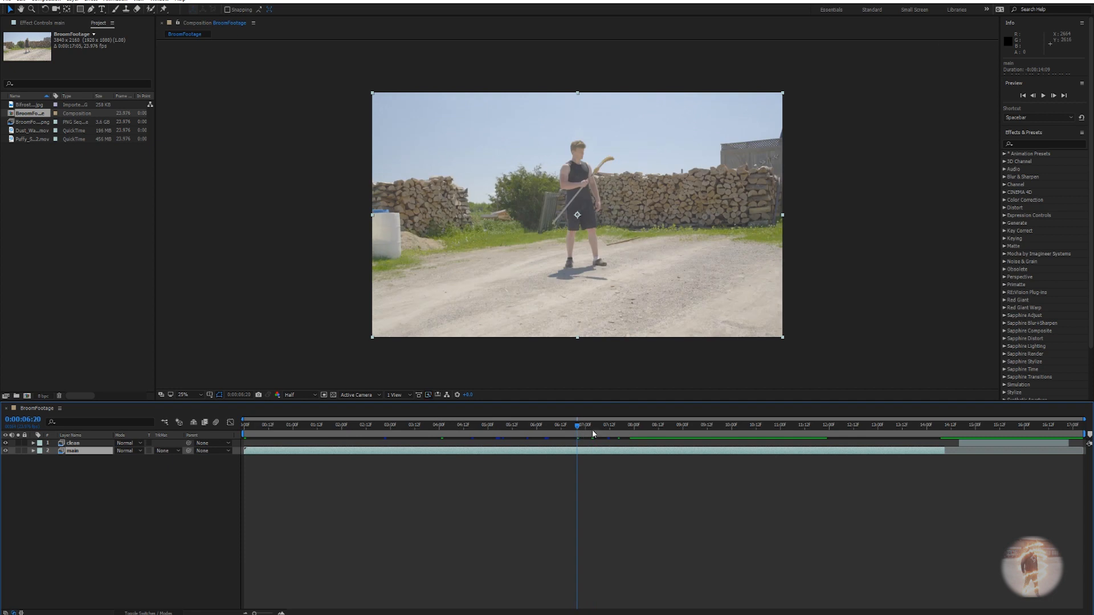
{"action": "left_click_drag", "start_coordinate": [579, 426], "coordinate": [997, 437]}
{"action": "left_click", "coordinate": [996, 445]}
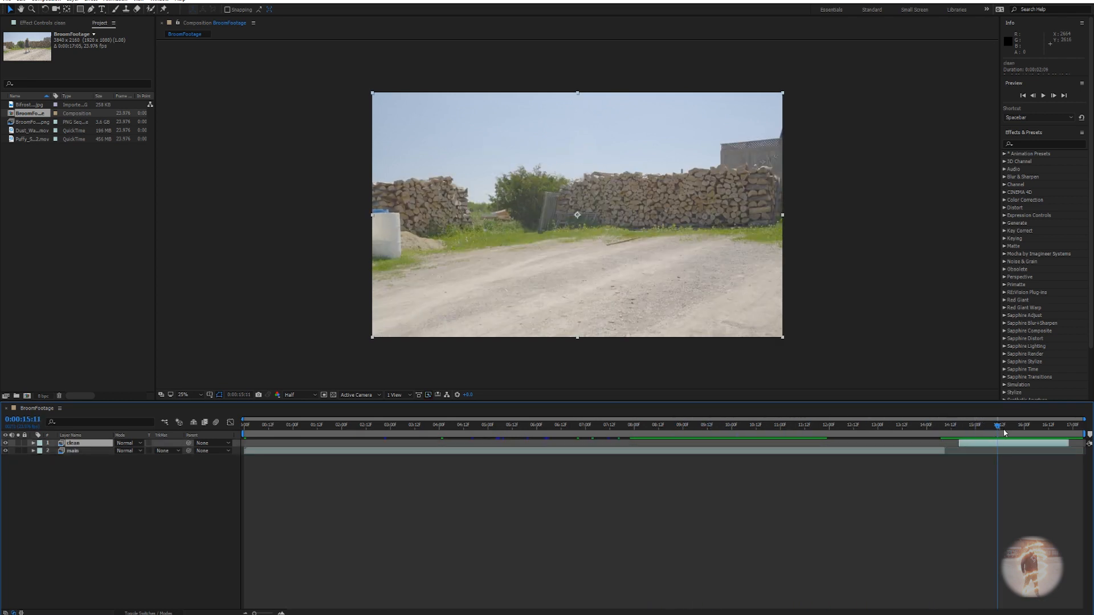
{"action": "left_click_drag", "start_coordinate": [1003, 425], "coordinate": [997, 437]}
{"action": "left_click_drag", "start_coordinate": [996, 432], "coordinate": [706, 429]}
Time-reverse the main footage layer and scrub back through the reversed swing.
{"action": "right_click", "coordinate": [716, 451]}
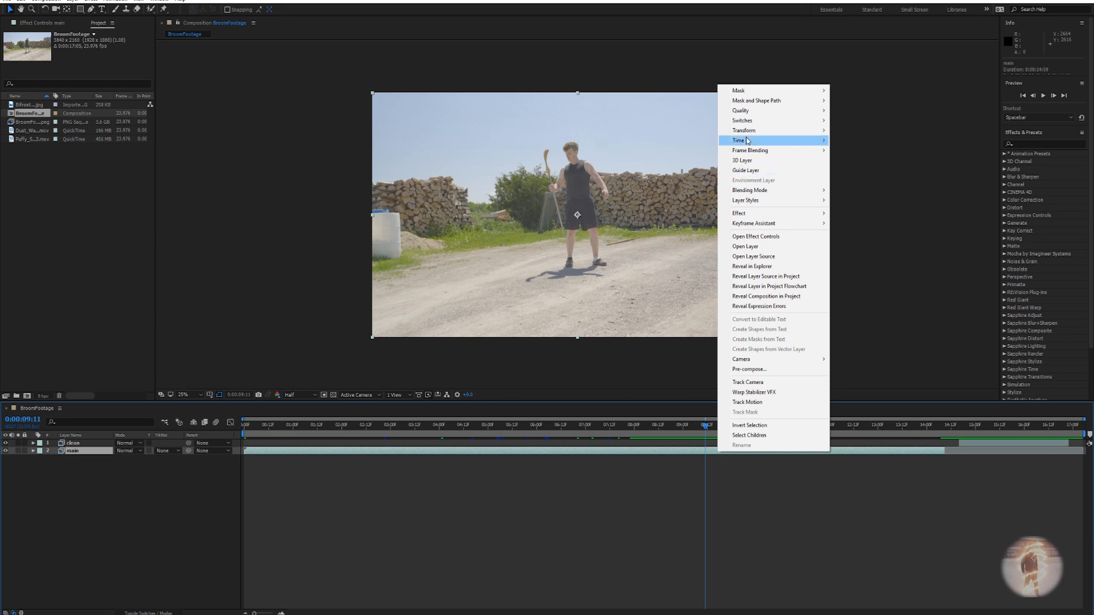
{"action": "mouse_move", "coordinate": [747, 142]}
{"action": "left_click", "coordinate": [878, 151]}
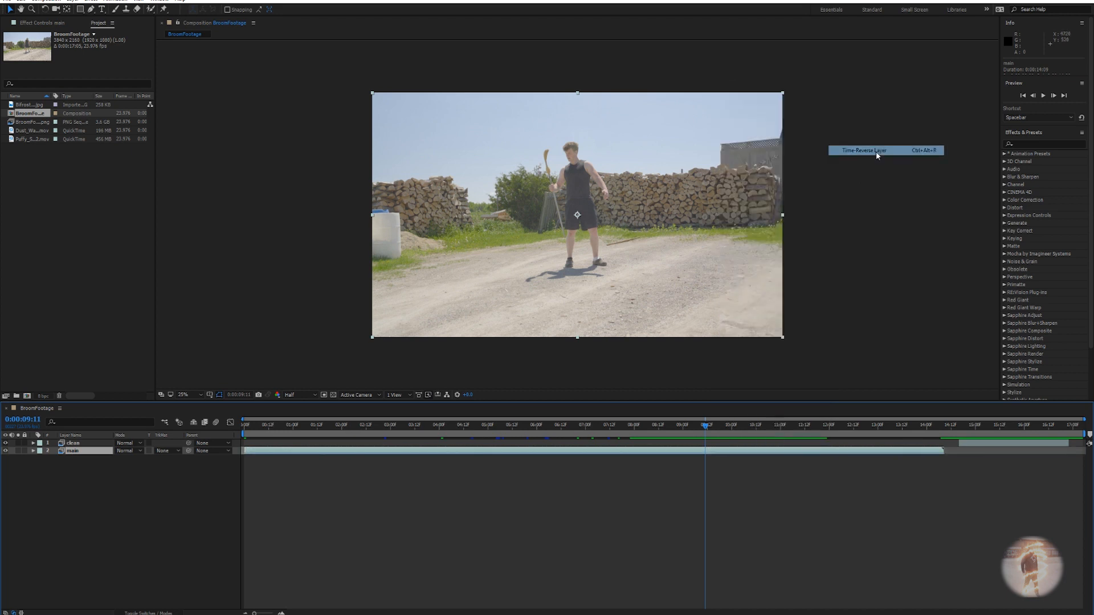
{"action": "left_click_drag", "start_coordinate": [704, 429], "coordinate": [442, 434]}
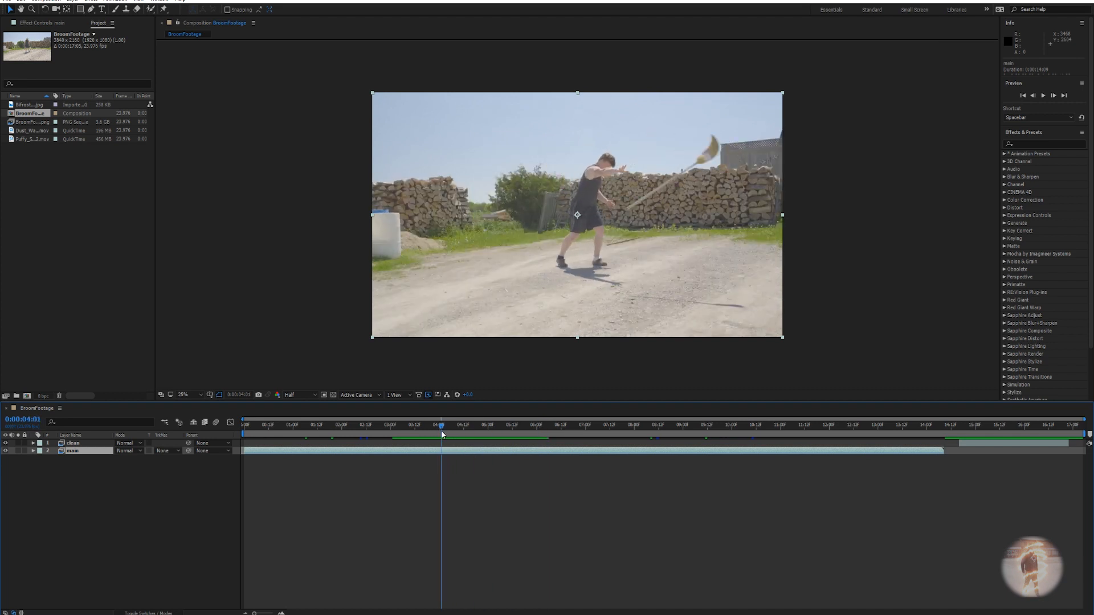
{"action": "mouse_move", "coordinate": [441, 434]}
{"action": "left_mouse_down"}
{"action": "mouse_move", "coordinate": [292, 435]}
{"action": "mouse_move", "coordinate": [442, 436]}
{"action": "left_mouse_up"}
Slide the clean plate clip to the start, mark 4:01, and extend its out point to that marker.
{"action": "left_click_drag", "start_coordinate": [989, 444], "coordinate": [282, 444]}
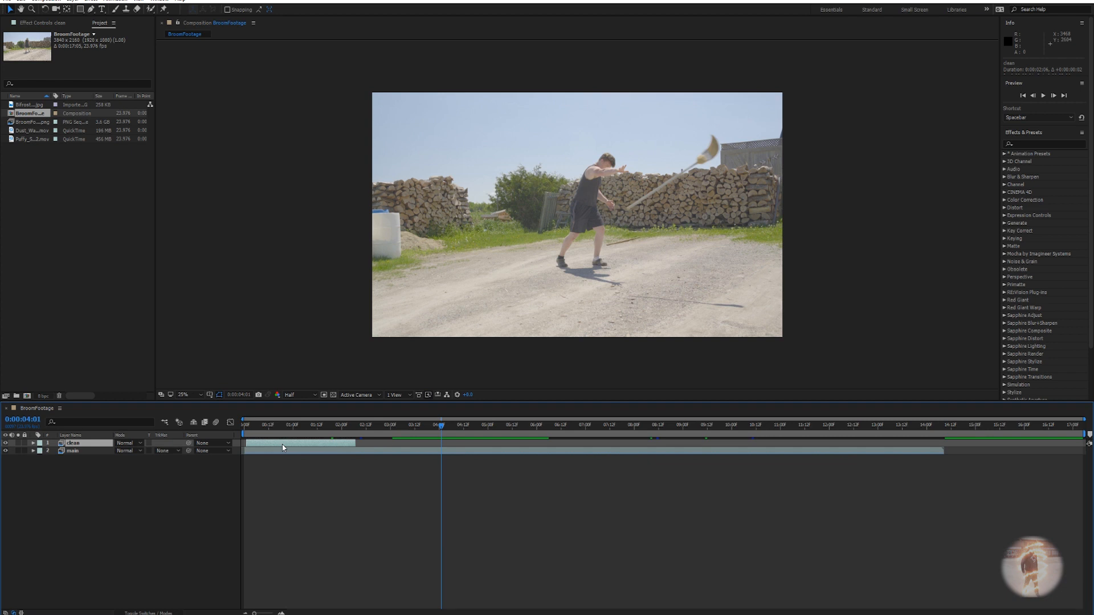
{"action": "key", "text": "shift+1"}
{"action": "left_click_drag", "start_coordinate": [277, 446], "coordinate": [276, 445]}
{"action": "left_click_drag", "start_coordinate": [351, 442], "coordinate": [441, 448]}
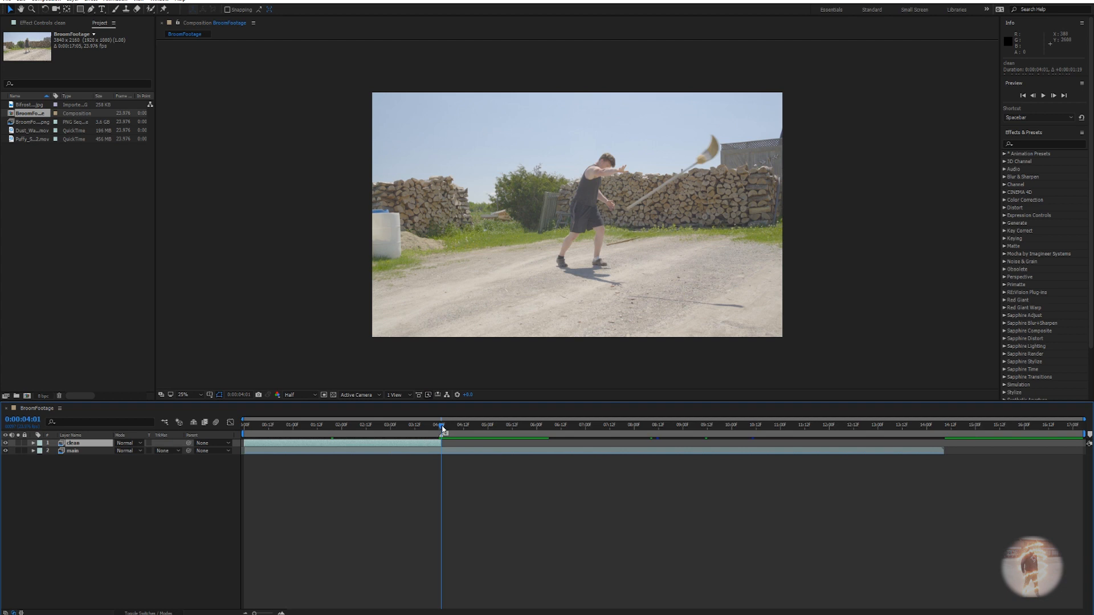
{"action": "key", "text": "Page_Up"}
{"action": "key", "text": "Page_Down"}
{"action": "left_click_drag", "start_coordinate": [443, 433], "coordinate": [390, 427]}
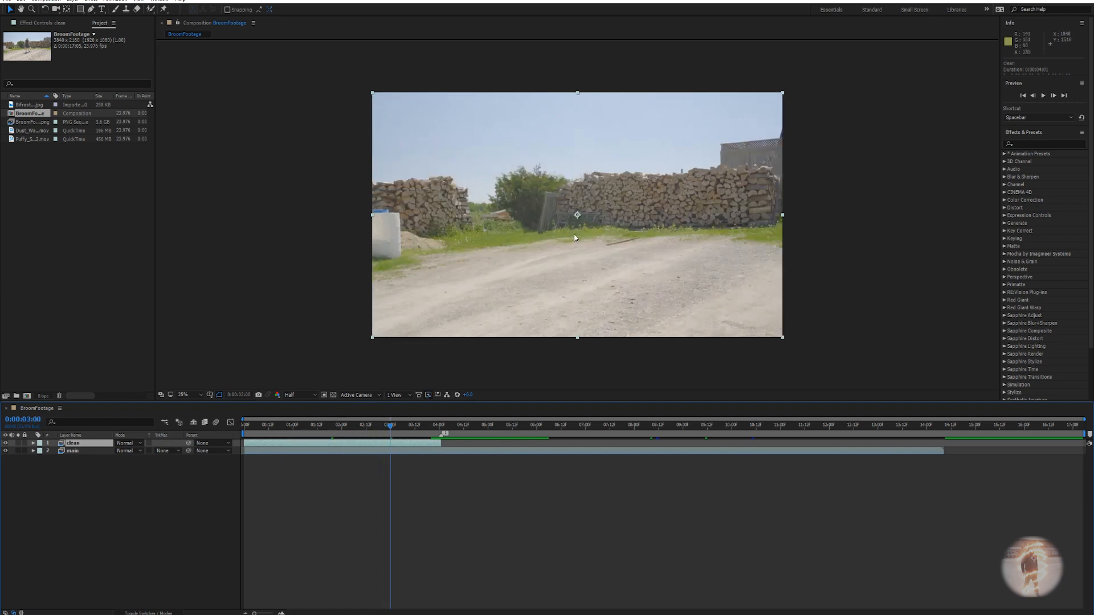
Switch to the Pen tool and lower the clean layer's opacity to 47%.
{"action": "key", "text": "g"}
{"action": "key", "text": "t"}
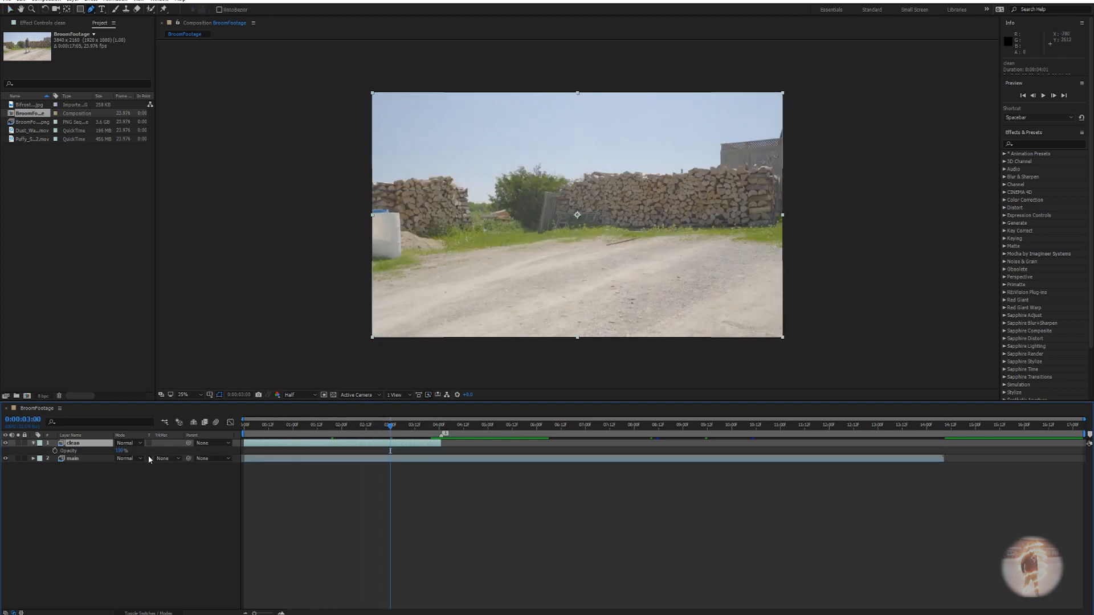
{"action": "left_click_drag", "start_coordinate": [121, 450], "coordinate": [98, 453]}
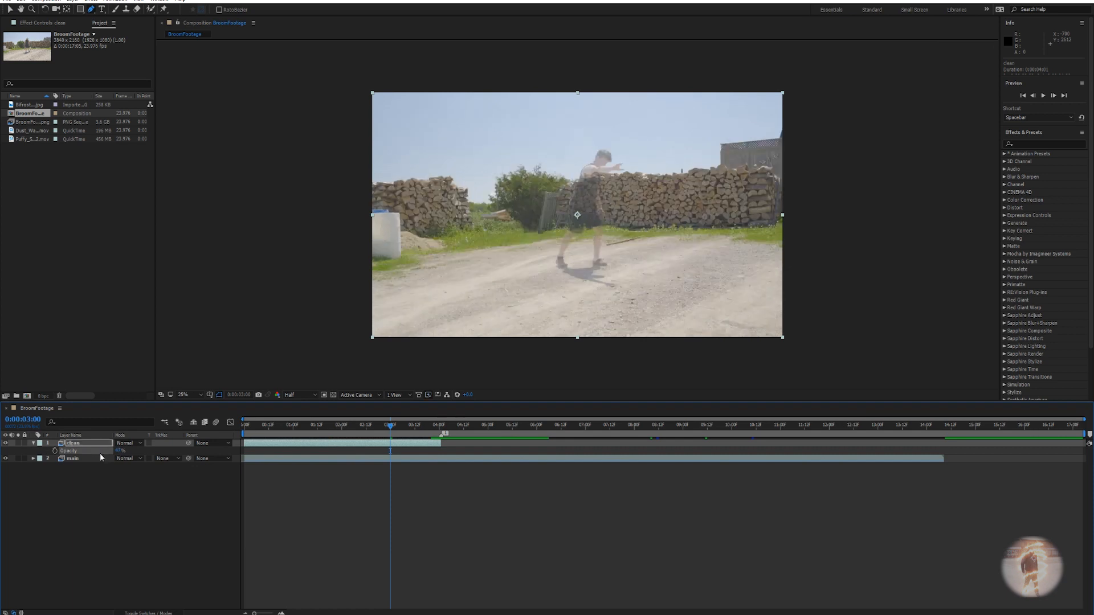
{"action": "scroll", "coordinate": [610, 155], "scroll_direction": "up", "scroll_amount": 2}
Draw a closed six-point mask around the person and their shadow on the clean layer.
{"action": "left_click_drag", "start_coordinate": [567, 125], "coordinate": [626, 65]}
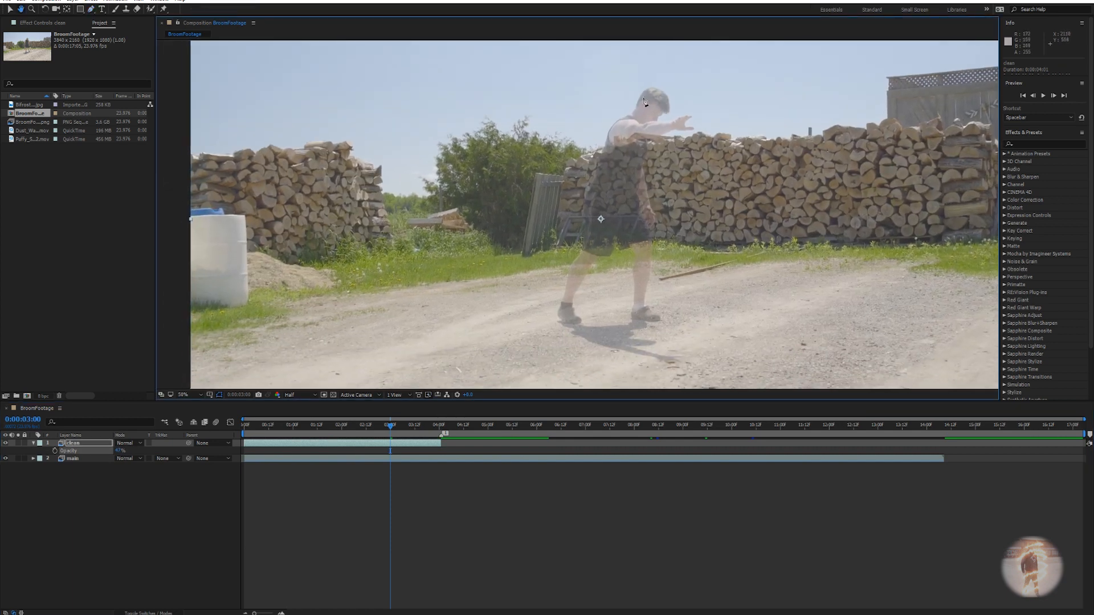
{"action": "left_click", "coordinate": [640, 61]}
{"action": "left_click_drag", "start_coordinate": [553, 151], "coordinate": [540, 173]}
{"action": "left_click_drag", "start_coordinate": [521, 333], "coordinate": [531, 345]}
{"action": "left_click_drag", "start_coordinate": [611, 380], "coordinate": [686, 273]}
{"action": "left_click_drag", "start_coordinate": [663, 160], "coordinate": [602, 312]}
{"action": "left_click", "coordinate": [632, 160]}
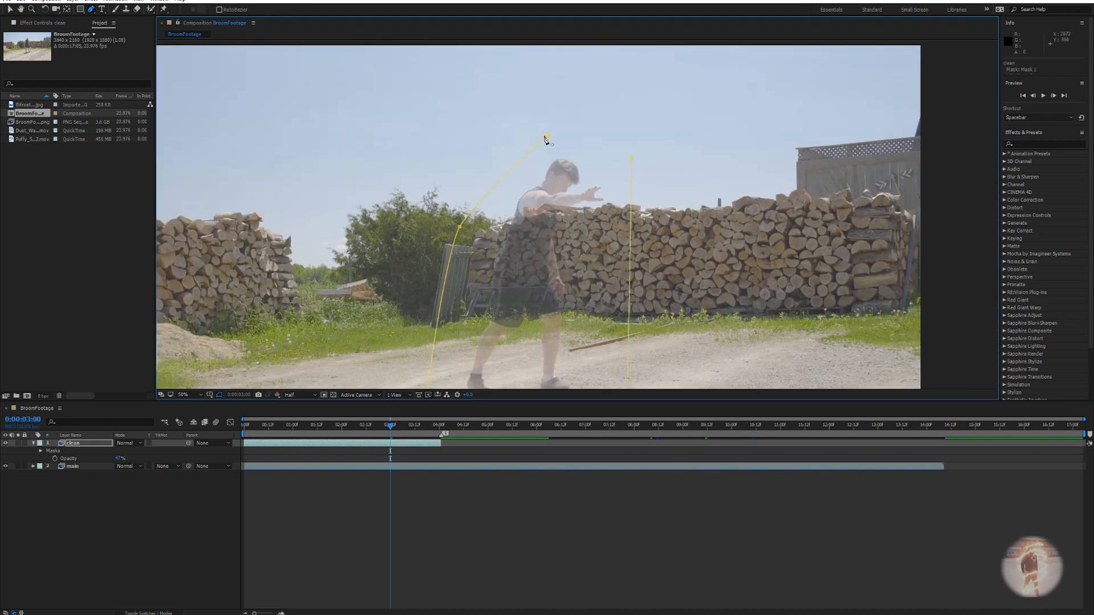
{"action": "left_click", "coordinate": [548, 137]}
{"action": "left_click_drag", "start_coordinate": [458, 231], "coordinate": [512, 140]}
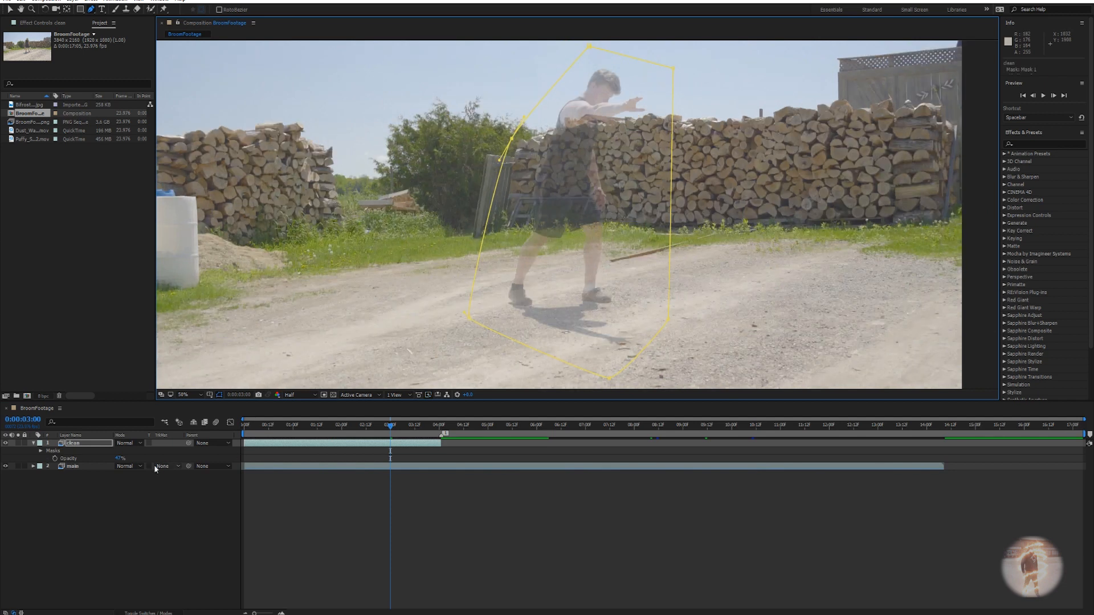
Restore the clean layer to 100% opacity and play back from 3:22.
{"action": "left_click_drag", "start_coordinate": [119, 460], "coordinate": [165, 458]}
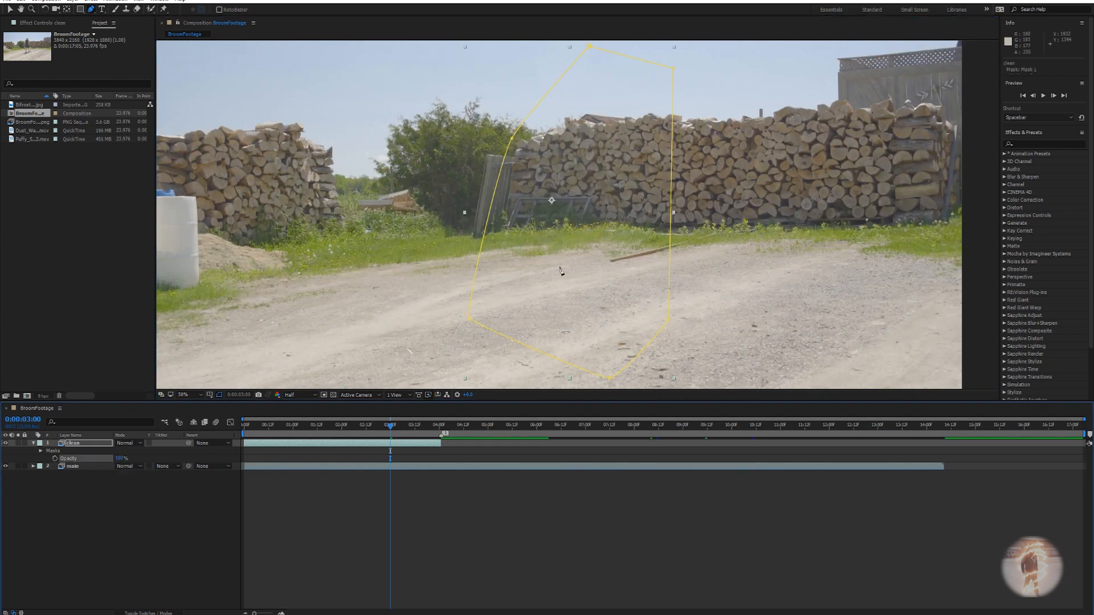
{"action": "scroll", "coordinate": [600, 243], "scroll_direction": "down", "scroll_amount": 2}
{"action": "left_click_drag", "start_coordinate": [393, 432], "coordinate": [438, 452]}
{"action": "key", "text": "space"}
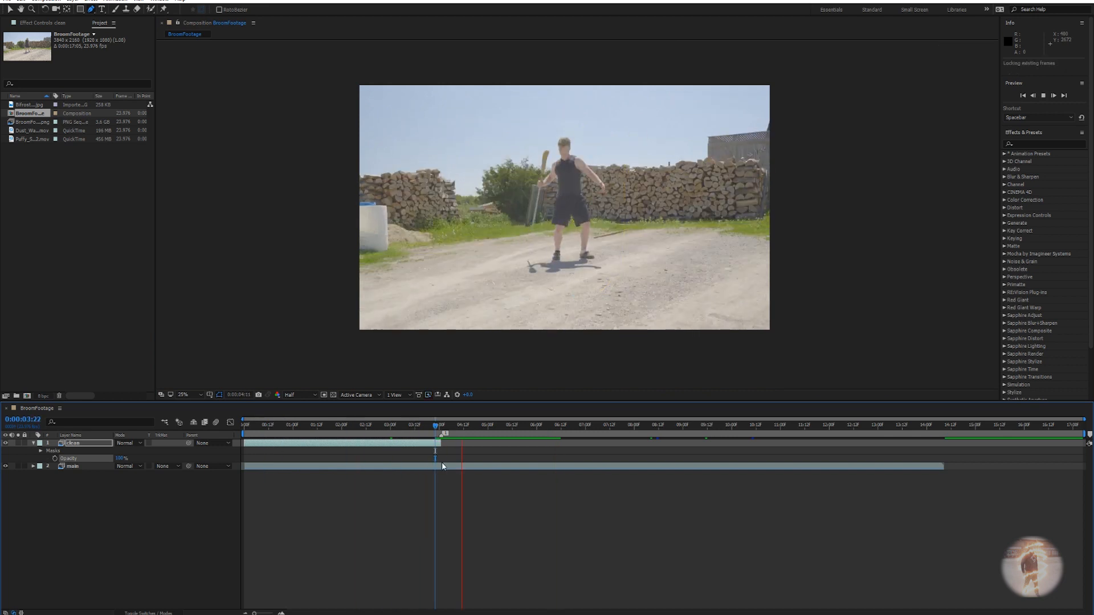
Keyframe the clean layer's Mask Opacity from 100% at 3:22 down to 0%.
{"action": "key", "text": "space"}
{"action": "mouse_move", "coordinate": [442, 427]}
{"action": "left_mouse_down"}
{"action": "mouse_move", "coordinate": [423, 430]}
{"action": "mouse_move", "coordinate": [443, 431]}
{"action": "left_mouse_up"}
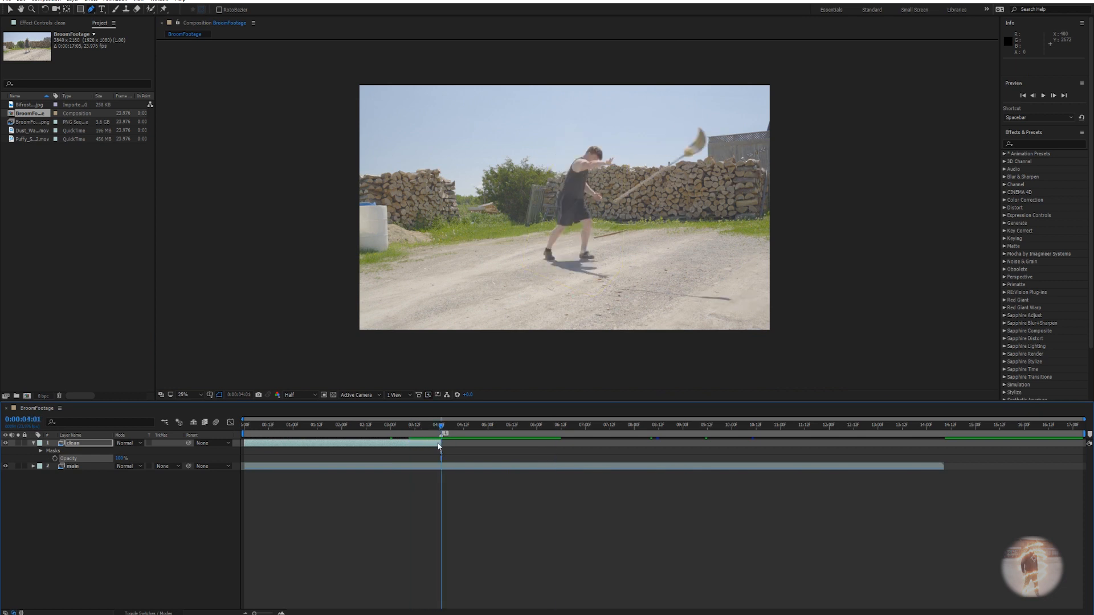
{"action": "key", "text": "t"}
{"action": "key", "text": "t"}
{"action": "key", "text": "t"}
{"action": "left_click", "coordinate": [62, 458]}
{"action": "left_click_drag", "start_coordinate": [441, 459], "coordinate": [429, 459]}
{"action": "left_click_drag", "start_coordinate": [103, 458], "coordinate": [84, 452]}
{"action": "key", "text": "Page_Up"}
{"action": "key", "text": "Page_Up"}
{"action": "key", "text": "Page_Up"}
{"action": "key", "text": "Page_Up"}
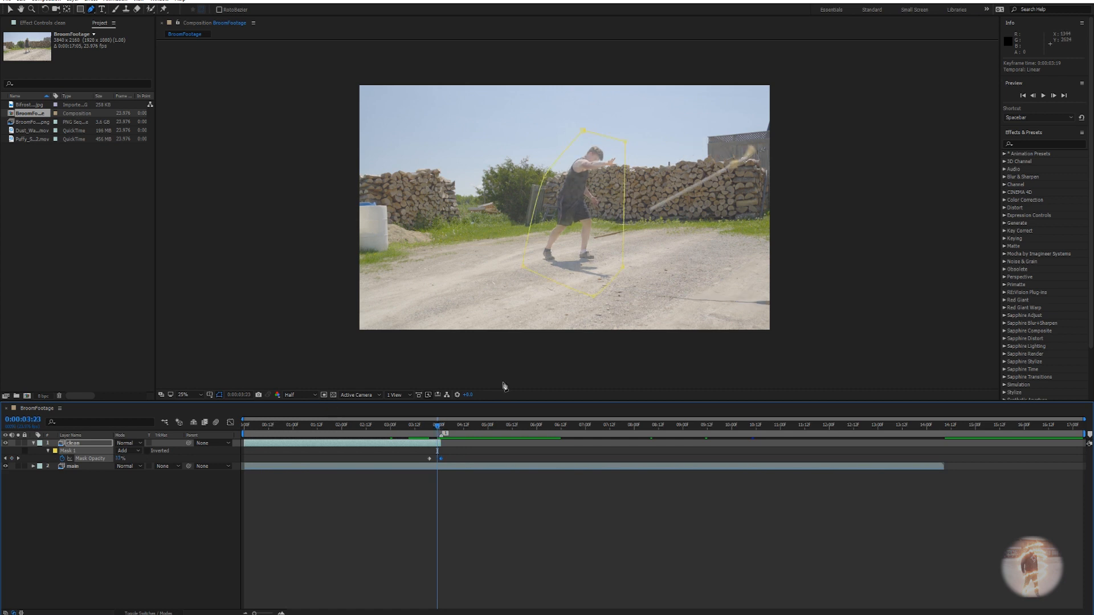
{"action": "left_click_drag", "start_coordinate": [430, 460], "coordinate": [435, 459]}
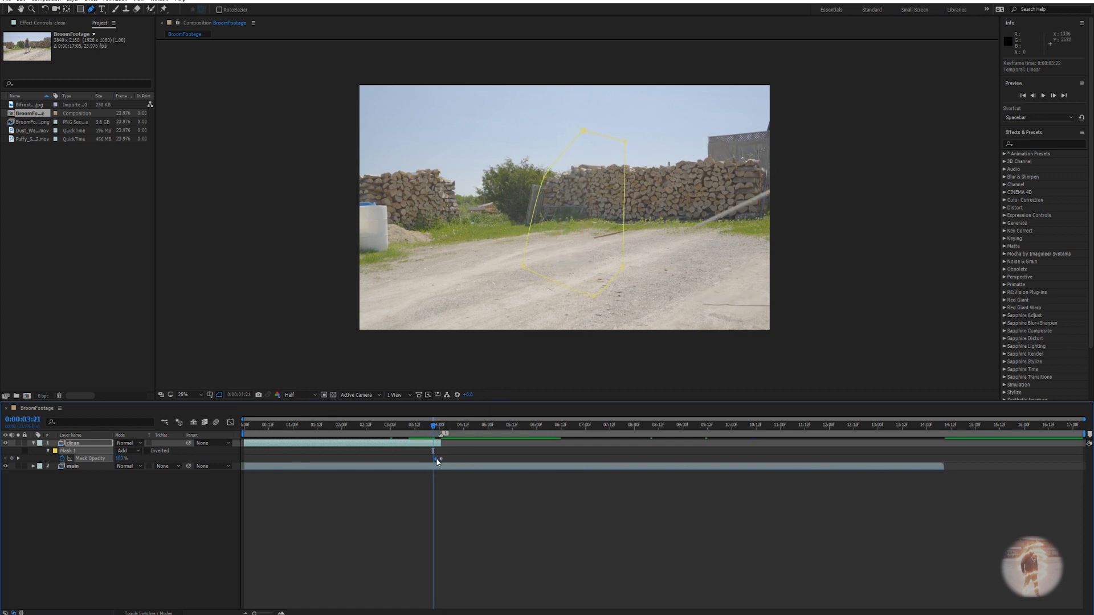
Check the fade around 4:00–4:01 and duplicate the clean layer as clean 2.
{"action": "key", "text": "Page_Down"}
{"action": "key", "text": "Page_Down"}
{"action": "key", "text": "Page_Down"}
{"action": "key", "text": "Page_Down"}
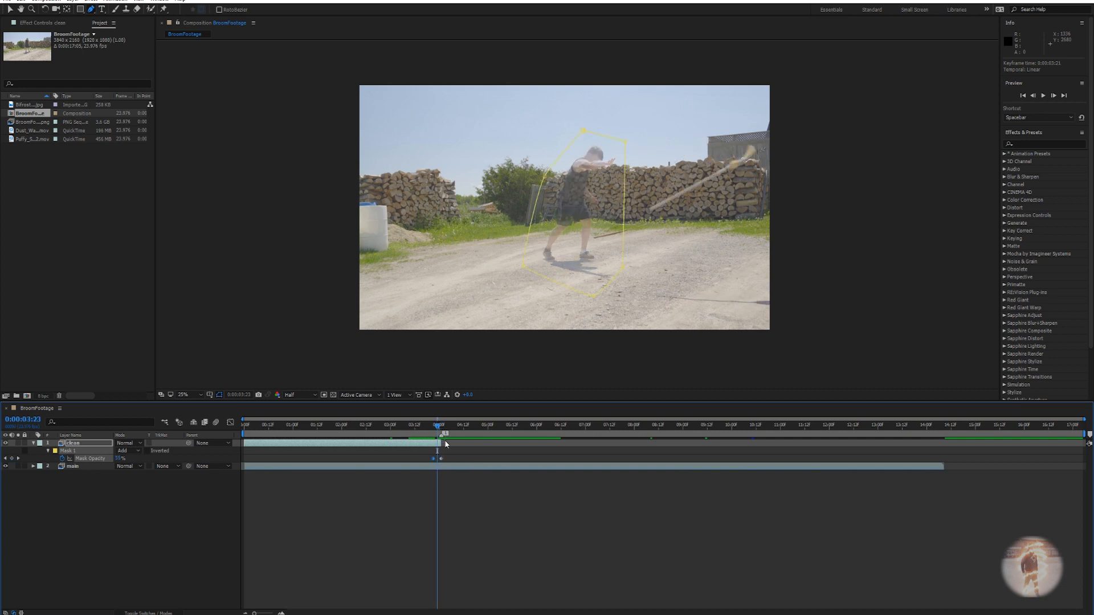
{"action": "key", "text": "Page_Down"}
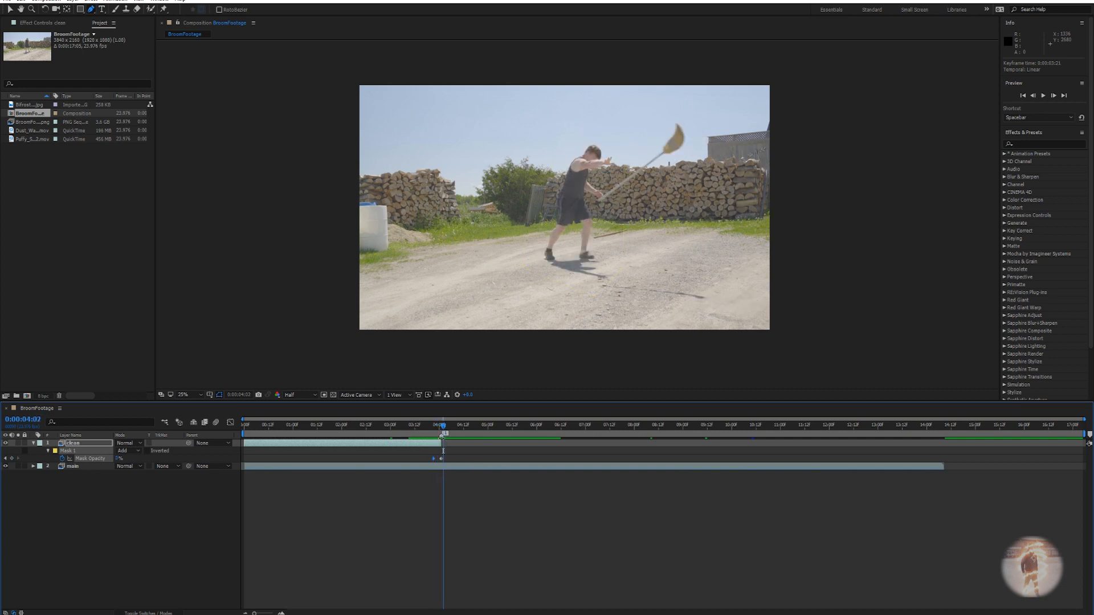
{"action": "left_click_drag", "start_coordinate": [443, 432], "coordinate": [439, 431]}
{"action": "left_click", "coordinate": [429, 446]}
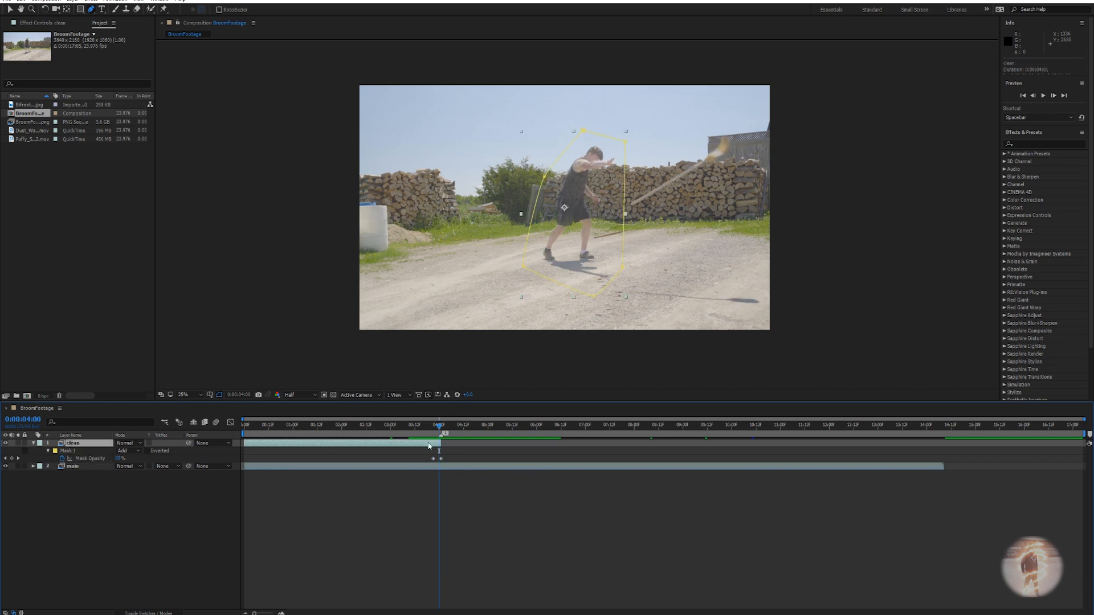
{"action": "key", "text": "ctrl+d"}
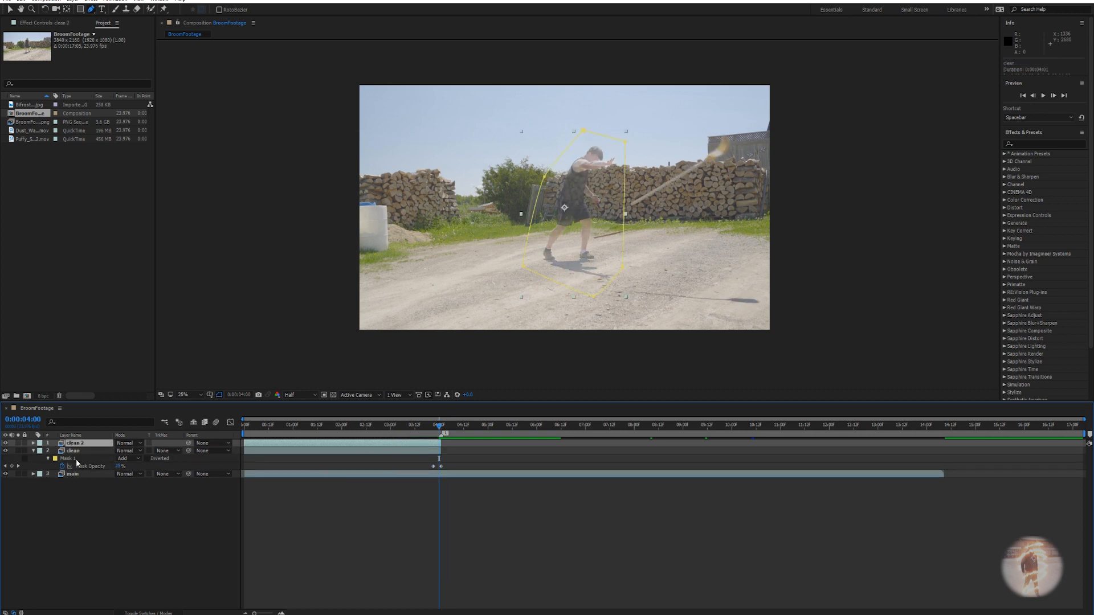
Collapse the original clean layer and scrub between 3:17 and 3:19.
{"action": "left_click", "coordinate": [33, 450]}
{"action": "left_click", "coordinate": [77, 450]}
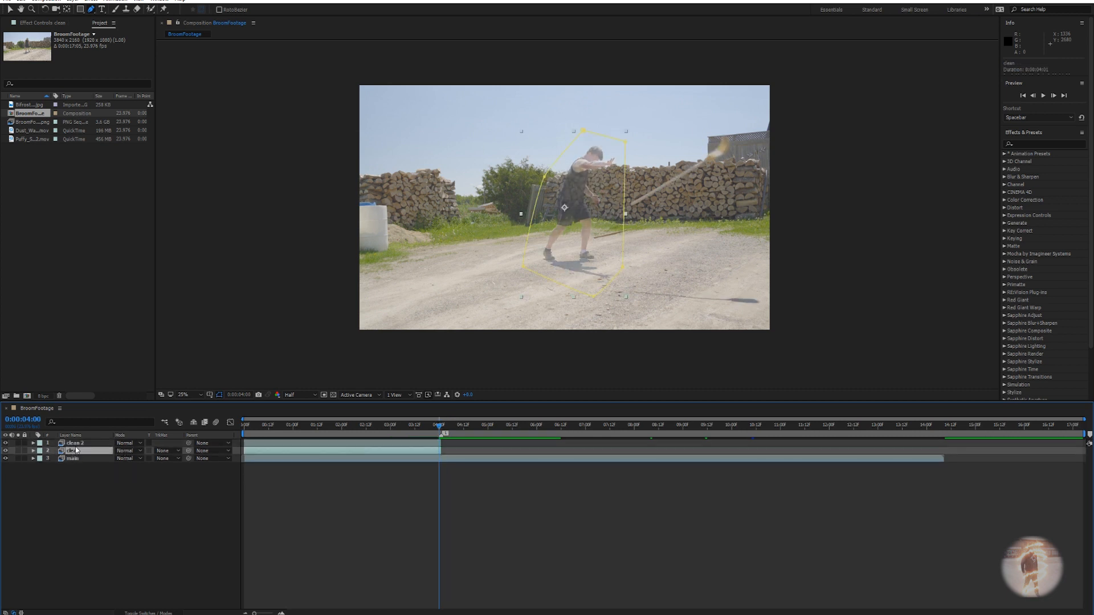
{"action": "left_click_drag", "start_coordinate": [438, 430], "coordinate": [424, 430]}
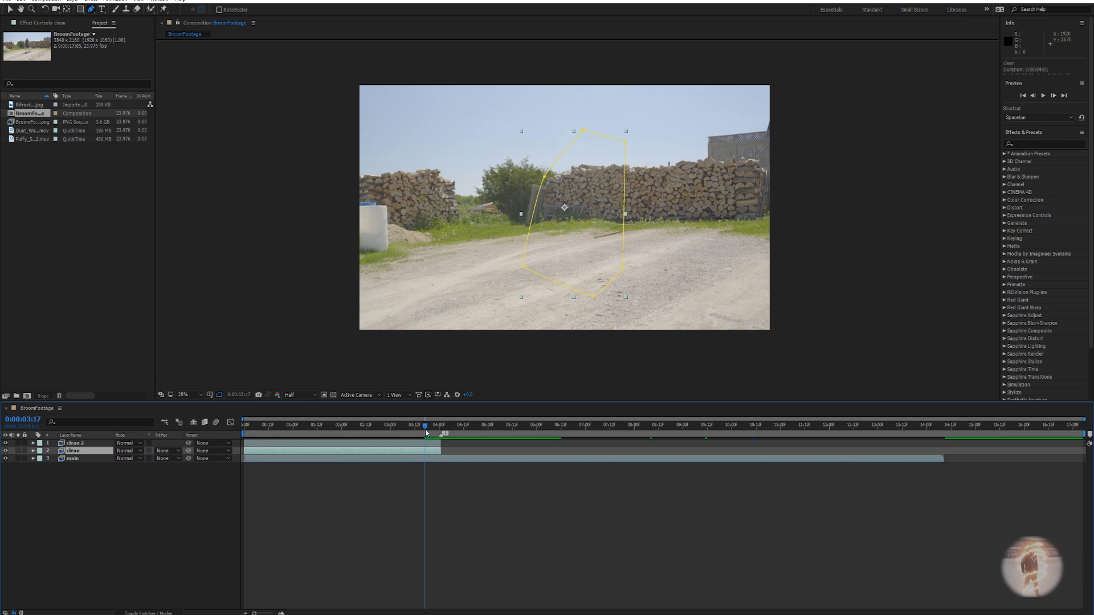
{"action": "left_click_drag", "start_coordinate": [426, 433], "coordinate": [443, 429]}
Delete Mask 1 and its opacity keyframes from clean 2, then magnify the viewer.
{"action": "left_click", "coordinate": [139, 442]}
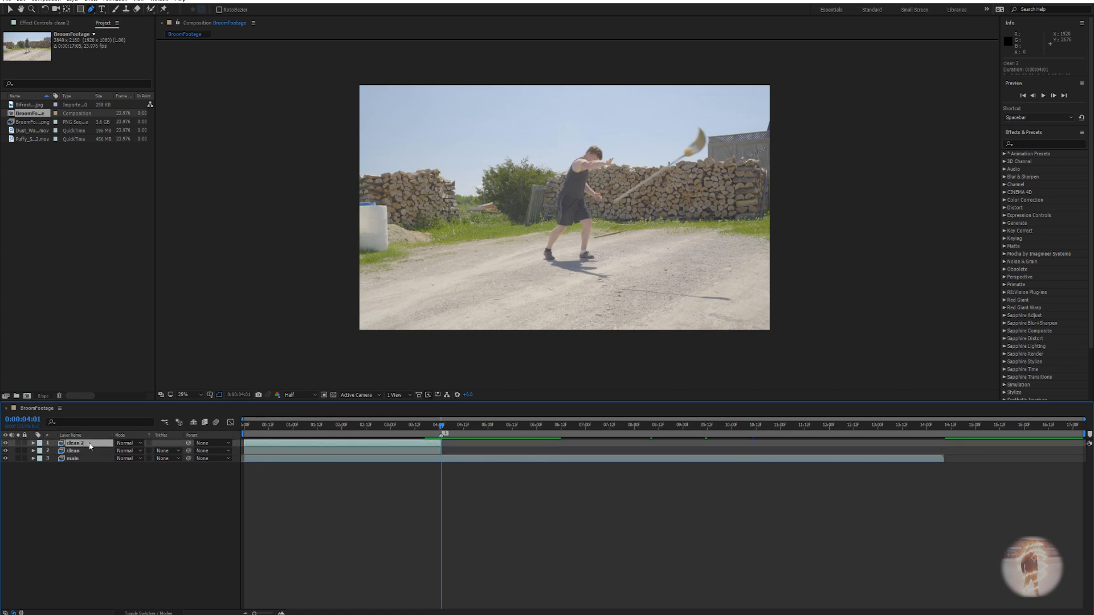
{"action": "key", "text": "u"}
{"action": "left_click_drag", "start_coordinate": [459, 471], "coordinate": [436, 473]}
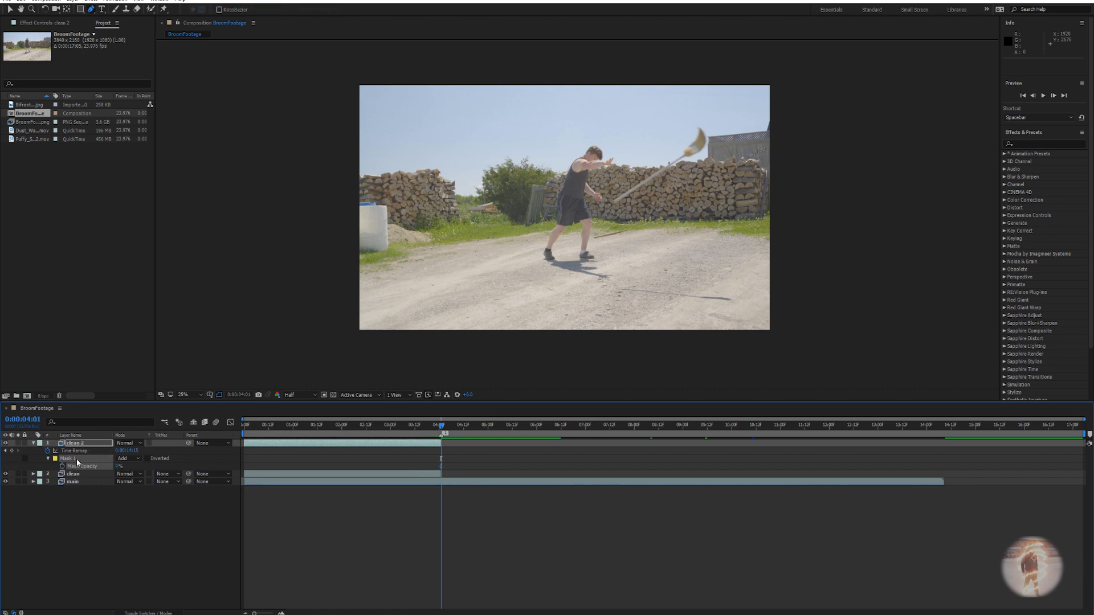
{"action": "key", "text": "Delete"}
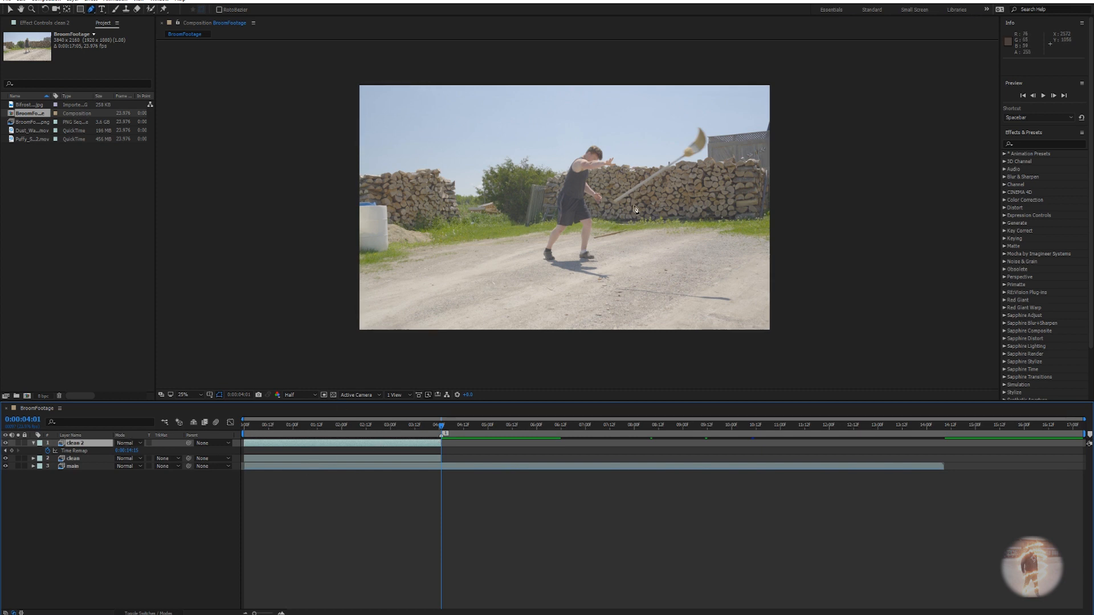
{"action": "key", "text": "period"}
{"action": "scroll", "coordinate": [633, 211], "scroll_direction": "up", "scroll_amount": 2}
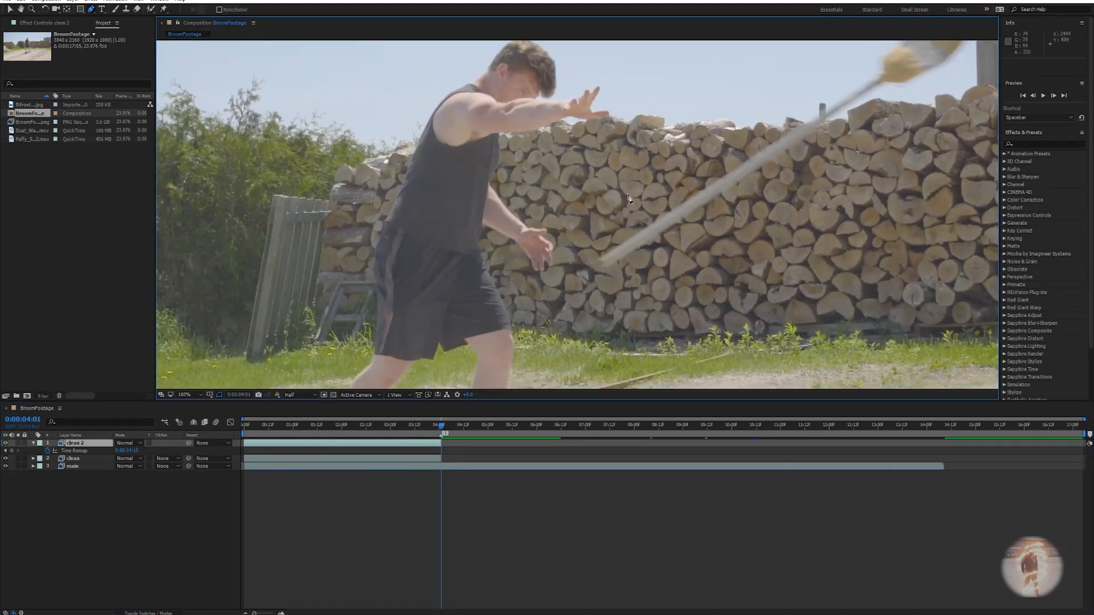
Delete the stray Shape Layer 1 and select the clean 2 layer.
{"action": "left_click", "coordinate": [628, 196]}
{"action": "left_click", "coordinate": [563, 280]}
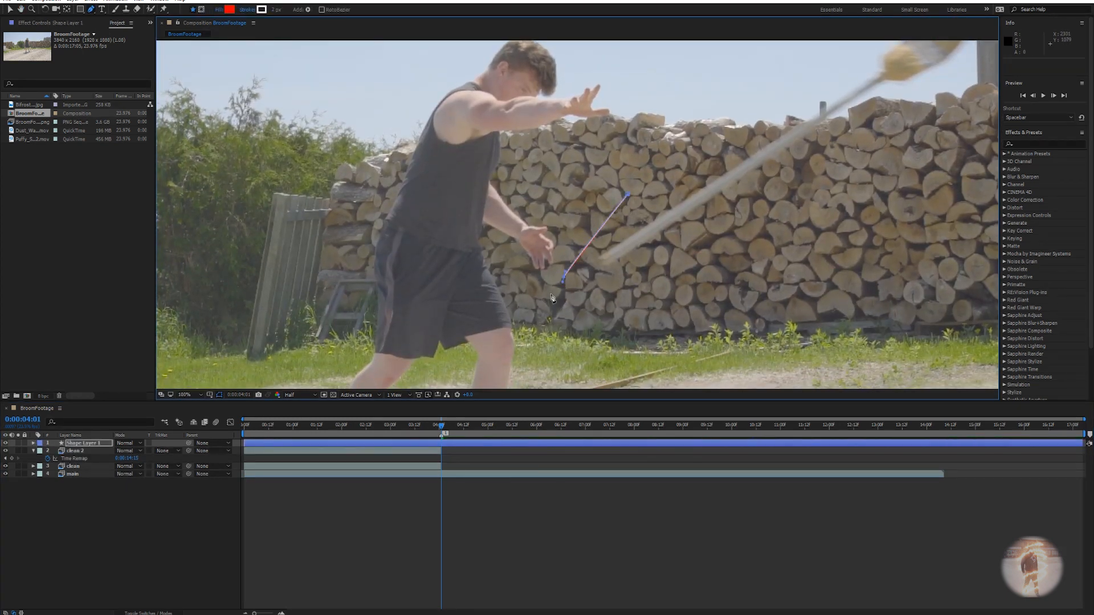
{"action": "key", "text": "Delete"}
{"action": "left_click", "coordinate": [438, 442]}
{"action": "key", "text": "ctrl+z"}
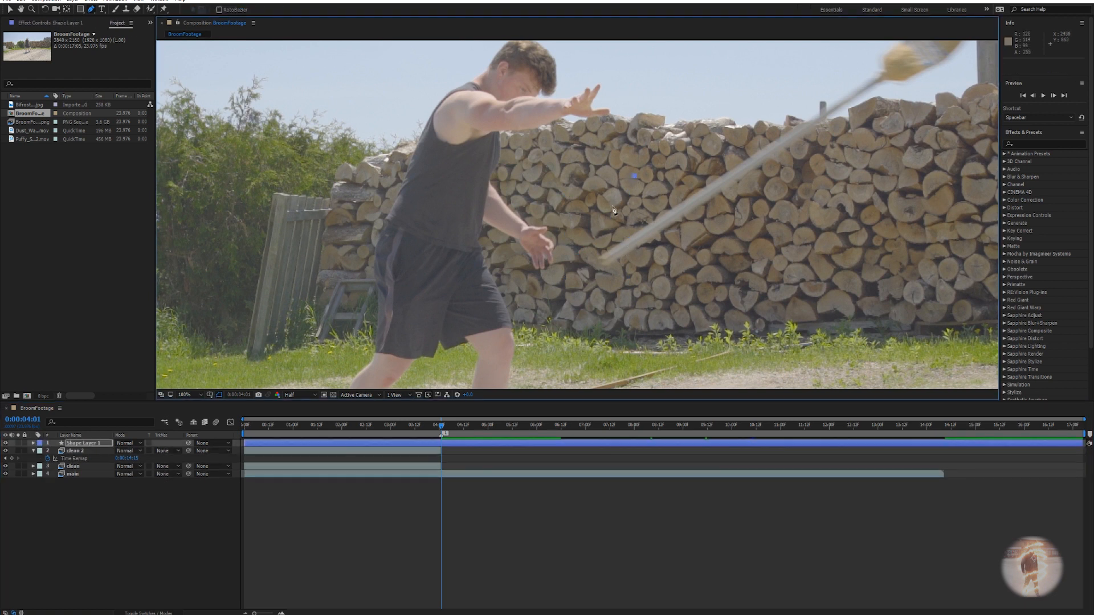
{"action": "key", "text": "Delete"}
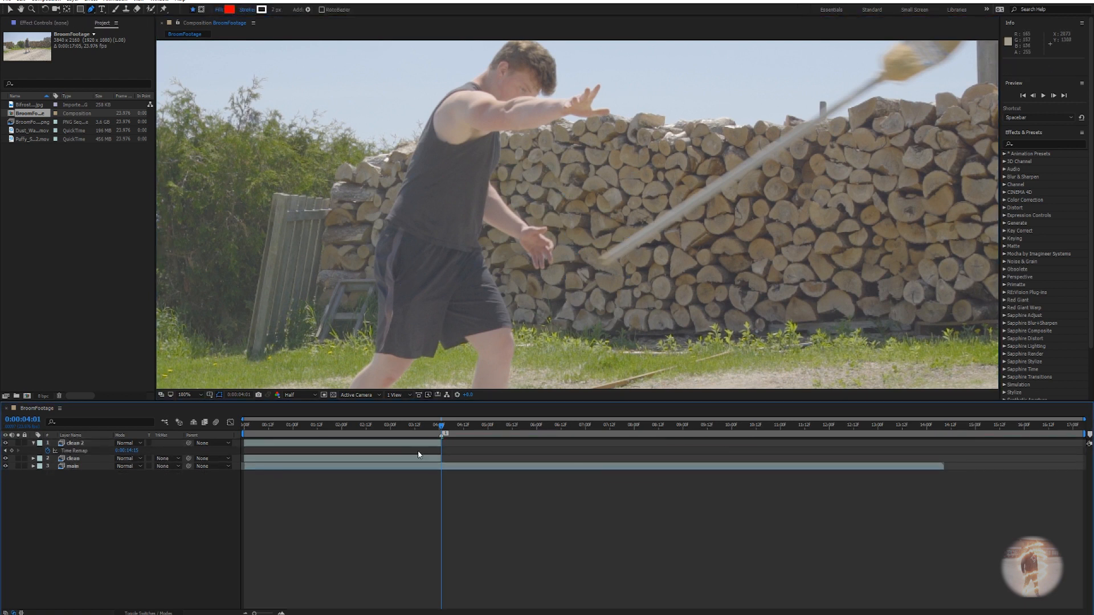
{"action": "left_click", "coordinate": [442, 443]}
At 4:00, lower clean 2's opacity and draw a mask around the broom head.
{"action": "key", "text": "Page_Up"}
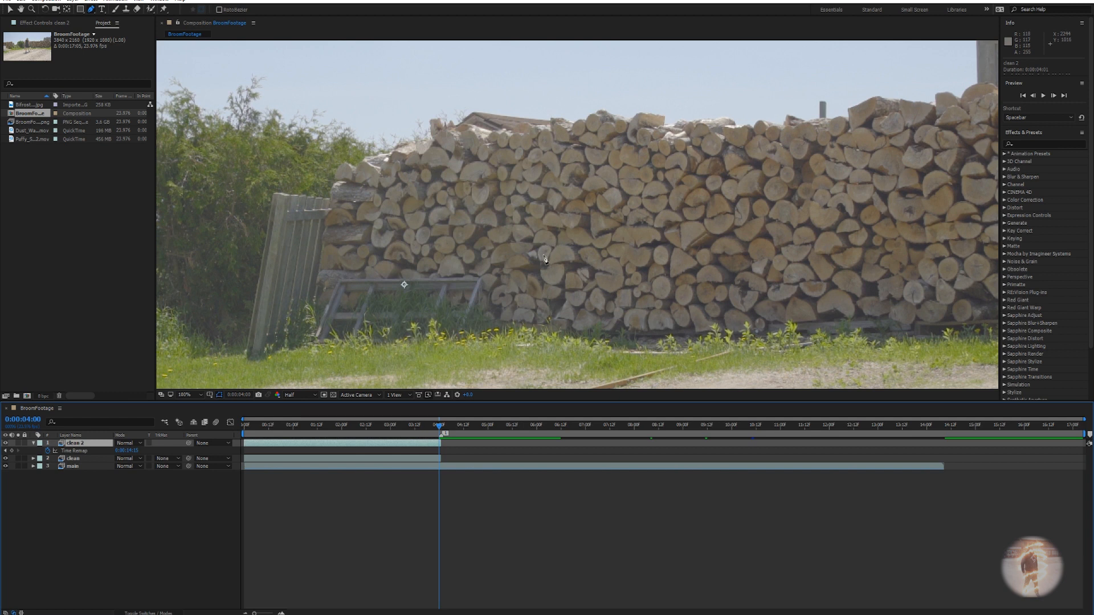
{"action": "left_click_drag", "start_coordinate": [122, 451], "coordinate": [84, 450]}
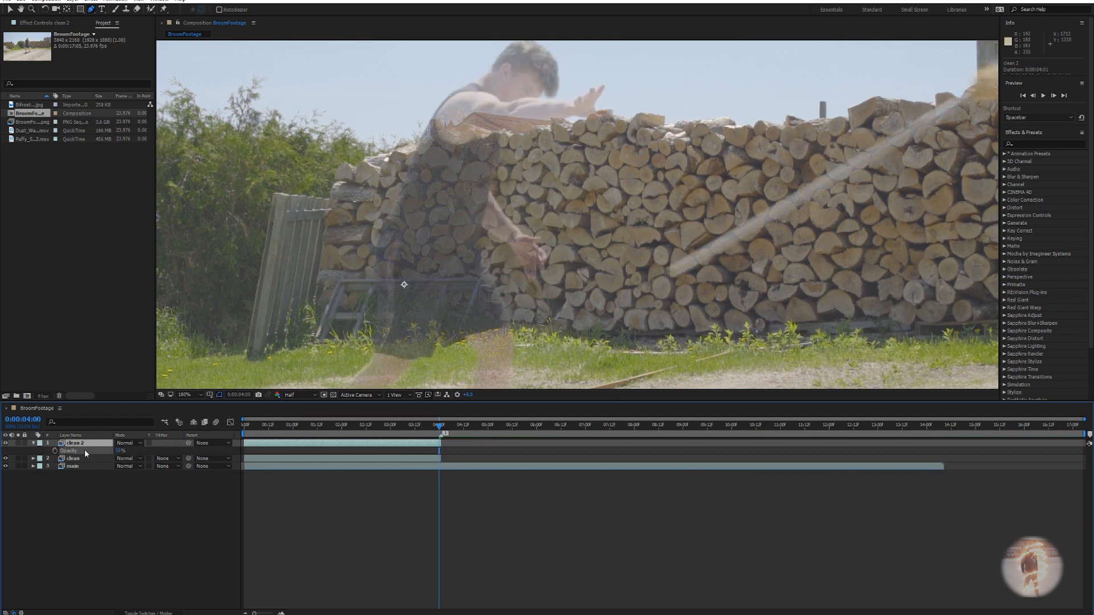
{"action": "left_click", "coordinate": [695, 196]}
{"action": "left_click", "coordinate": [627, 282]}
{"action": "left_click", "coordinate": [729, 334]}
{"action": "left_click_drag", "start_coordinate": [790, 250], "coordinate": [562, 346]}
{"action": "left_click_drag", "start_coordinate": [862, 179], "coordinate": [870, 169]}
{"action": "left_click_drag", "start_coordinate": [866, 86], "coordinate": [859, 74]}
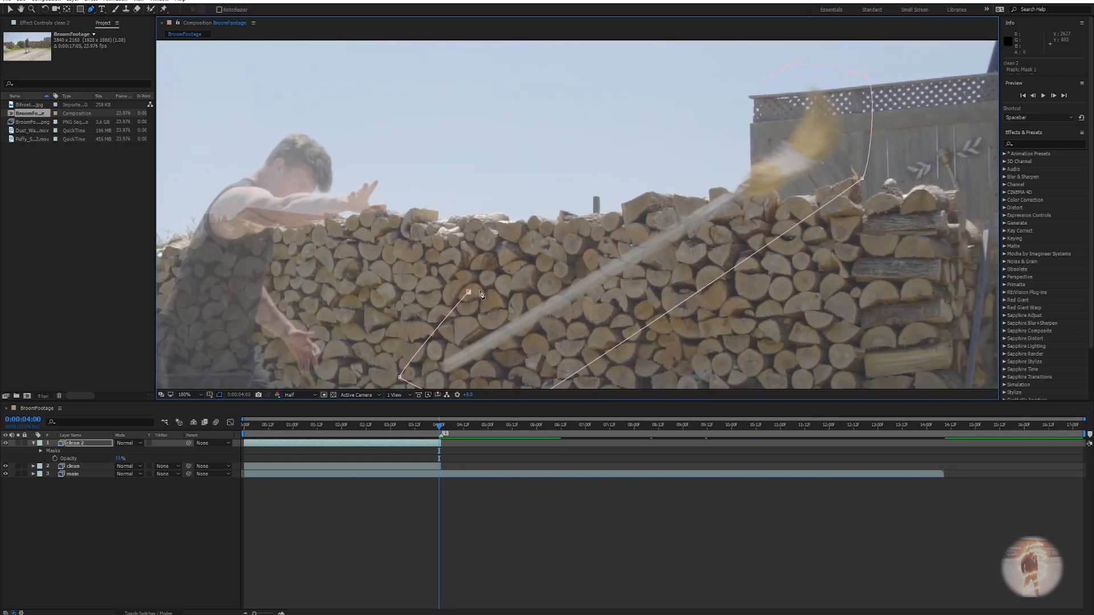
{"action": "scroll", "coordinate": [484, 296], "scroll_direction": "down", "scroll_amount": 2}
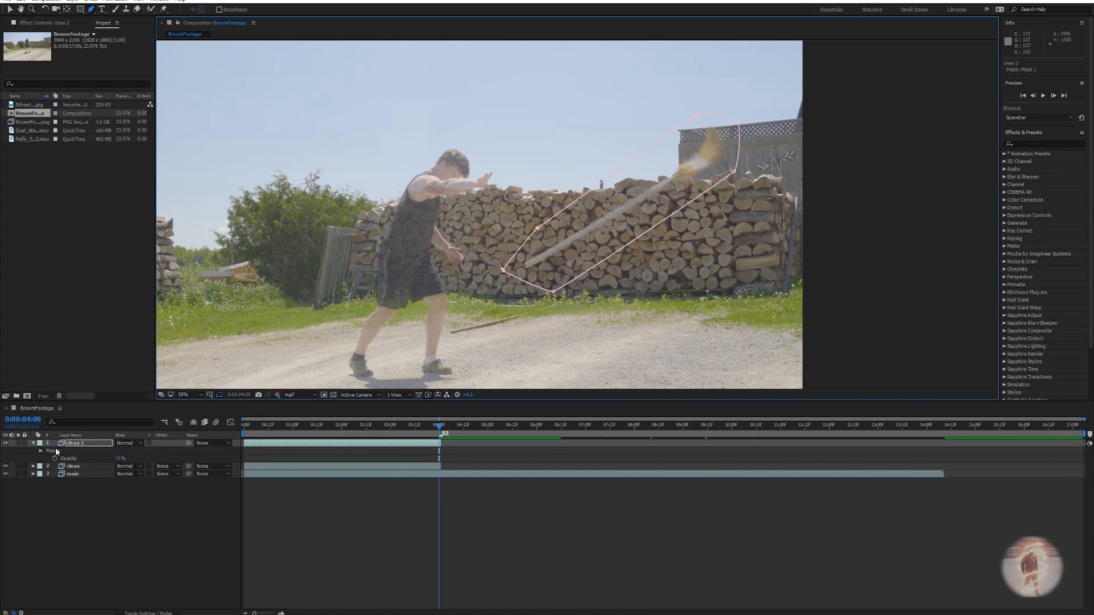
Keyframe clean 2's Mask Path to follow the broom back through 3:22, 3:19 and 3:18.
{"action": "left_click", "coordinate": [90, 446]}
{"action": "key", "text": "m"}
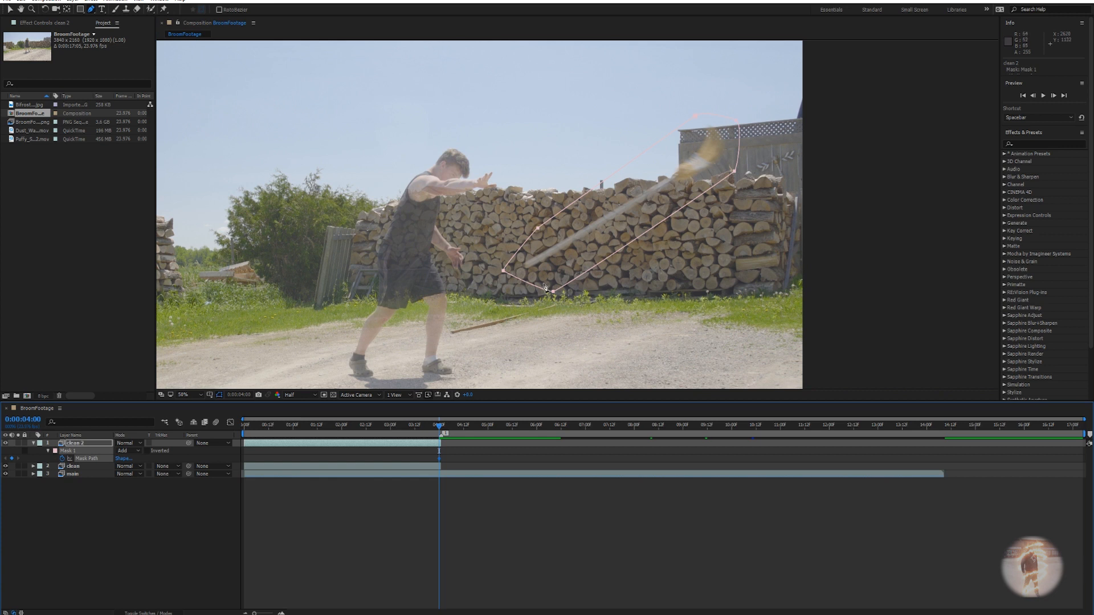
{"action": "key", "text": "Page_Up"}
{"action": "key", "text": "Page_Up"}
{"action": "left_click_drag", "start_coordinate": [552, 292], "coordinate": [637, 320]}
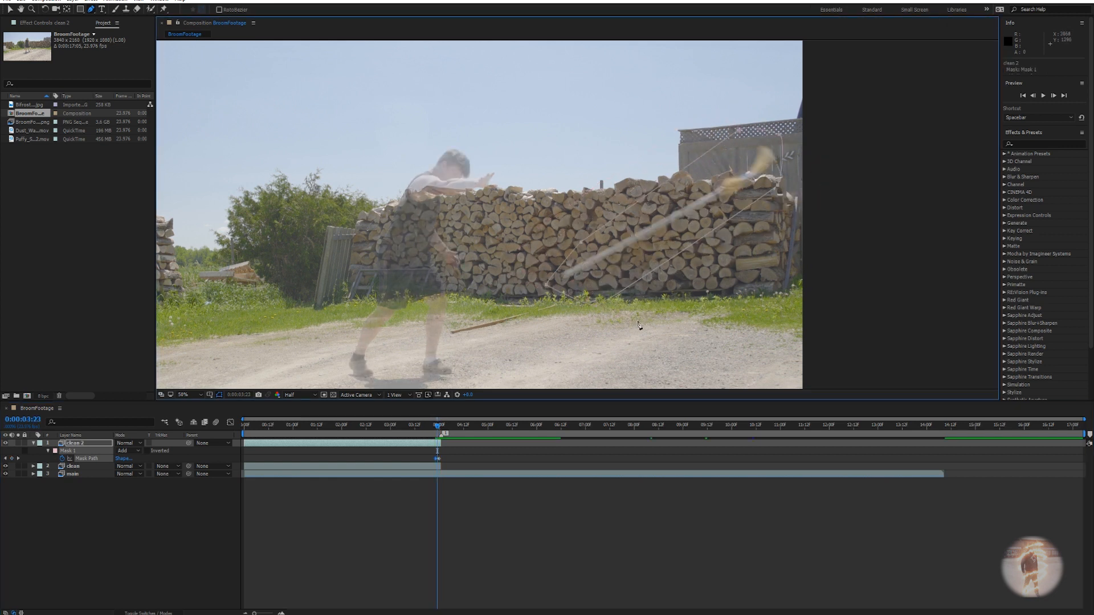
{"action": "key", "text": "Page_Up"}
{"action": "key", "text": "Page_Up"}
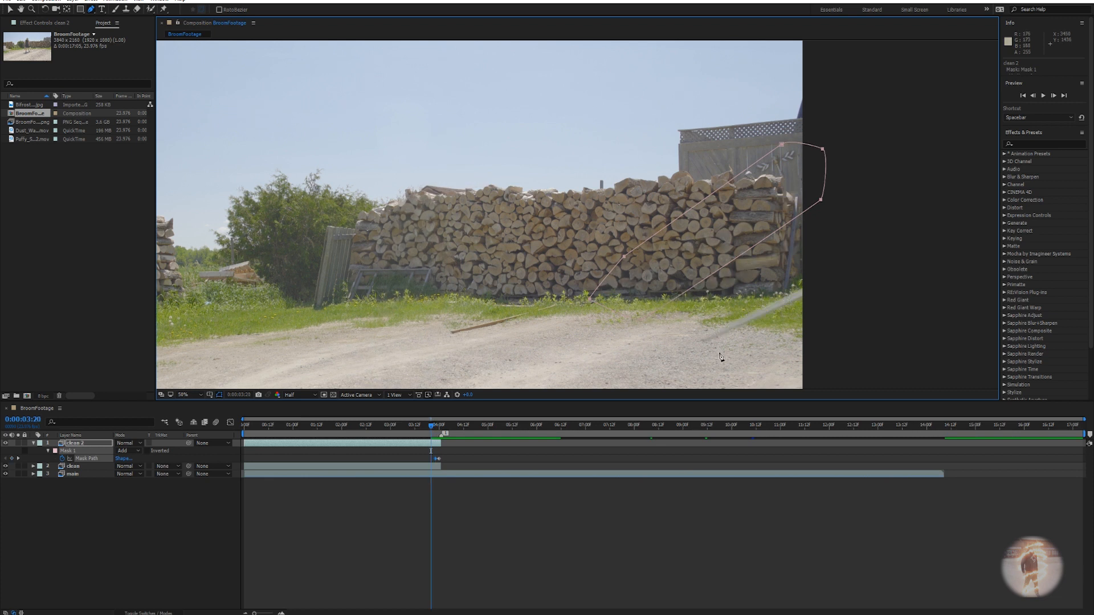
{"action": "key", "text": "Page_Up"}
{"action": "left_click_drag", "start_coordinate": [613, 245], "coordinate": [751, 319]}
{"action": "key", "text": "Page_Up"}
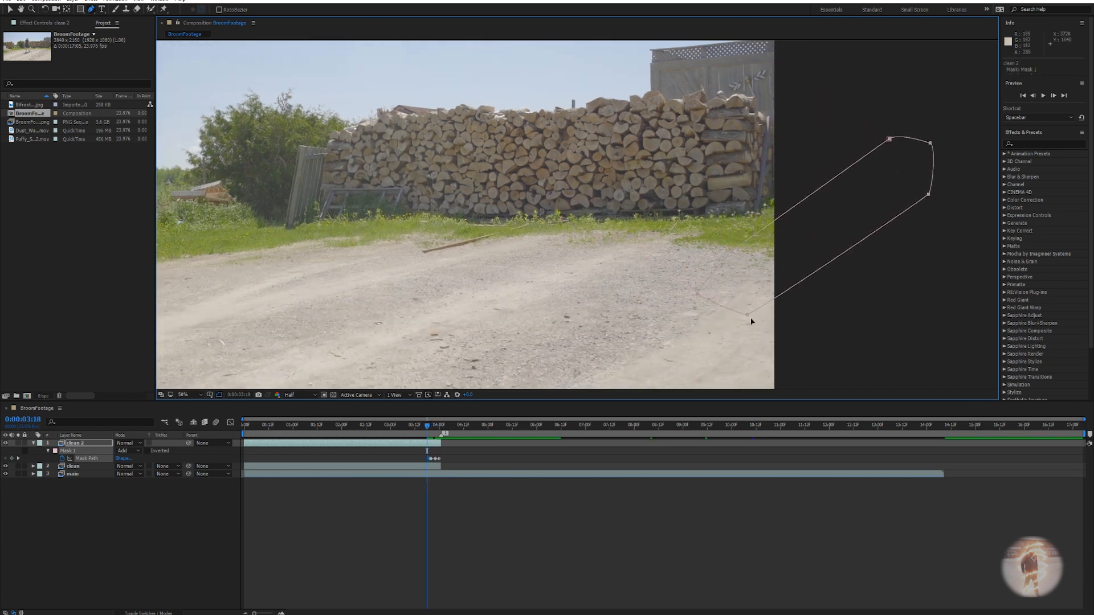
Step through the frames up to 4:02 to check the patch, then return to 3:18.
{"action": "key", "text": "Page_Down"}
{"action": "key", "text": "Page_Down"}
{"action": "key", "text": "Page_Down"}
{"action": "key", "text": "Page_Down"}
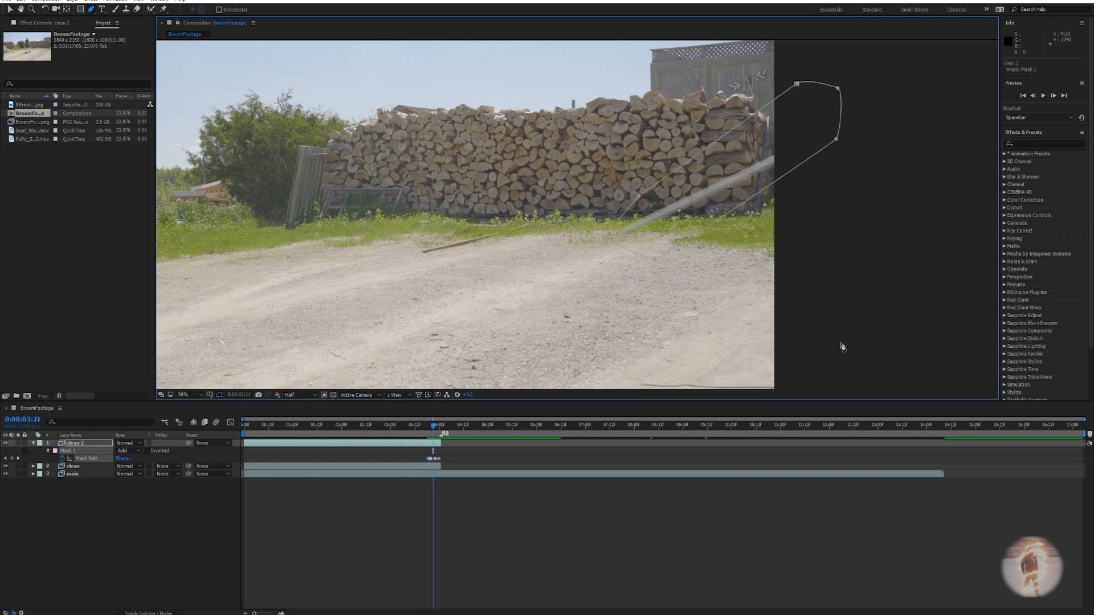
{"action": "key", "text": "Page_Down"}
{"action": "key", "text": "Page_Down"}
{"action": "key", "text": "Page_Down"}
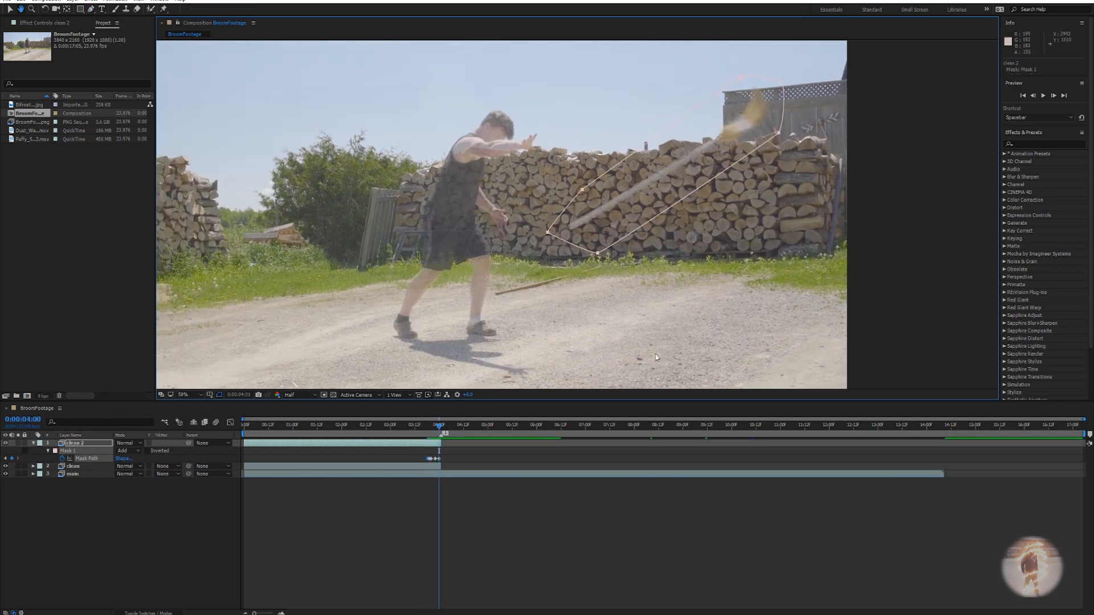
{"action": "key", "text": "Page_Down"}
{"action": "key", "text": "Page_Down"}
{"action": "key", "text": "Page_Up"}
{"action": "key", "text": "Page_Up"}
{"action": "key", "text": "Page_Up"}
{"action": "key", "text": "Page_Down"}
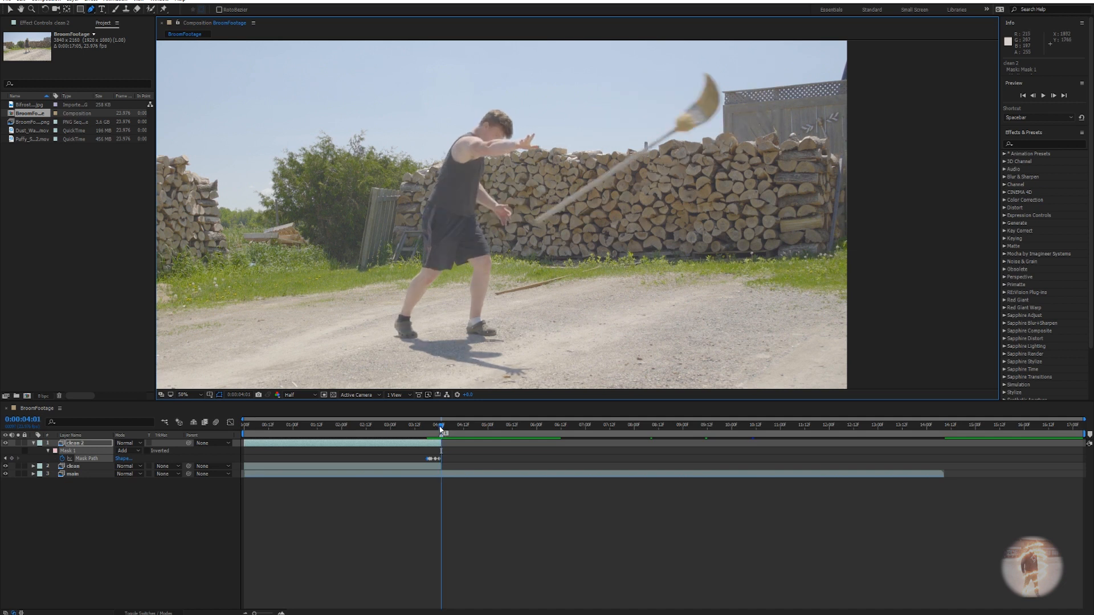
{"action": "left_click_drag", "start_coordinate": [440, 428], "coordinate": [426, 422]}
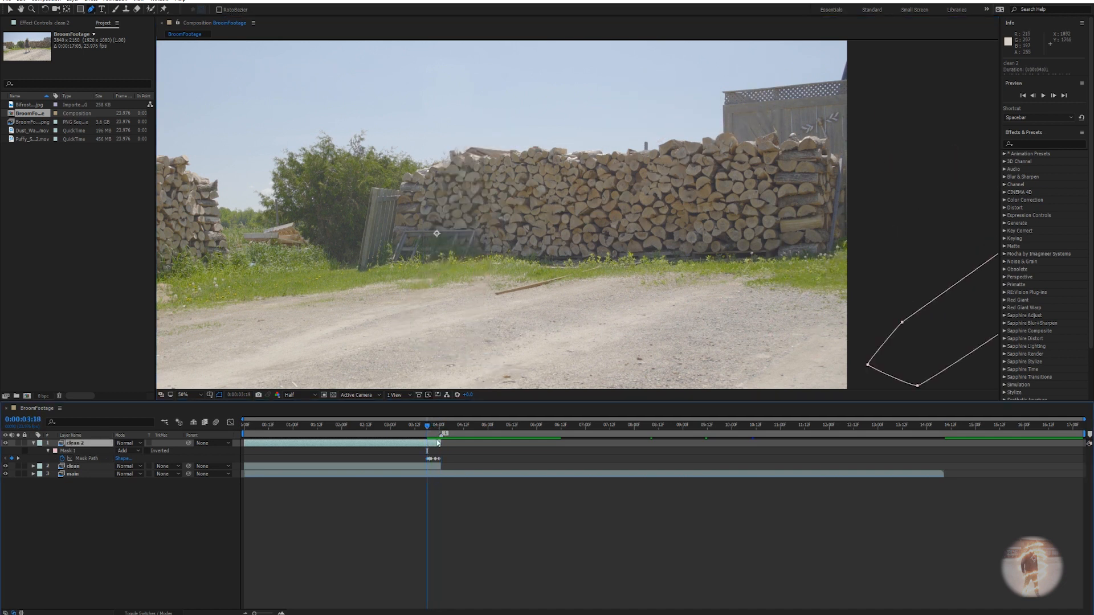
Trim clean 2's in point to 3:18, restore its opacity to 100%, and preview the patched swing.
{"action": "key", "text": "alt+bracketleft"}
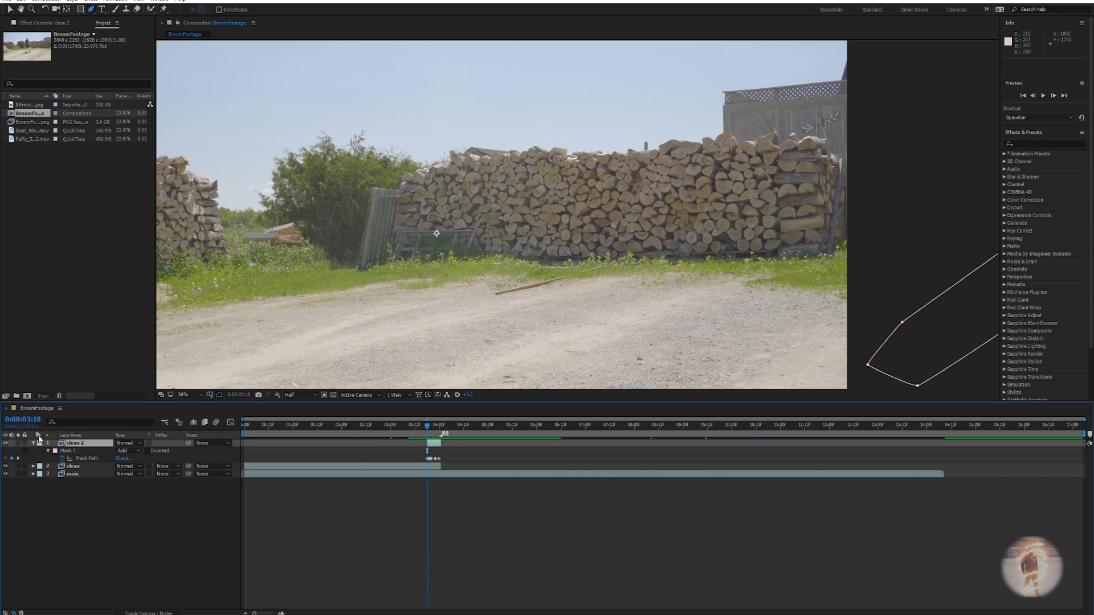
{"action": "key", "text": "t"}
{"action": "left_click_drag", "start_coordinate": [119, 451], "coordinate": [228, 450]}
{"action": "left_click_drag", "start_coordinate": [424, 427], "coordinate": [411, 423]}
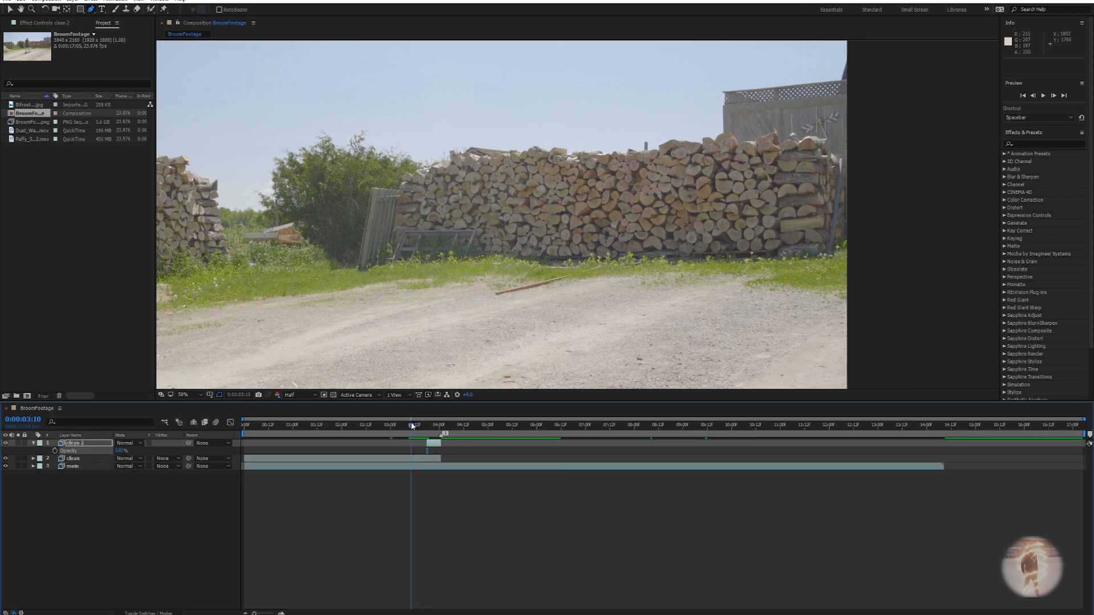
{"action": "key", "text": "comma"}
{"action": "key", "text": "space"}
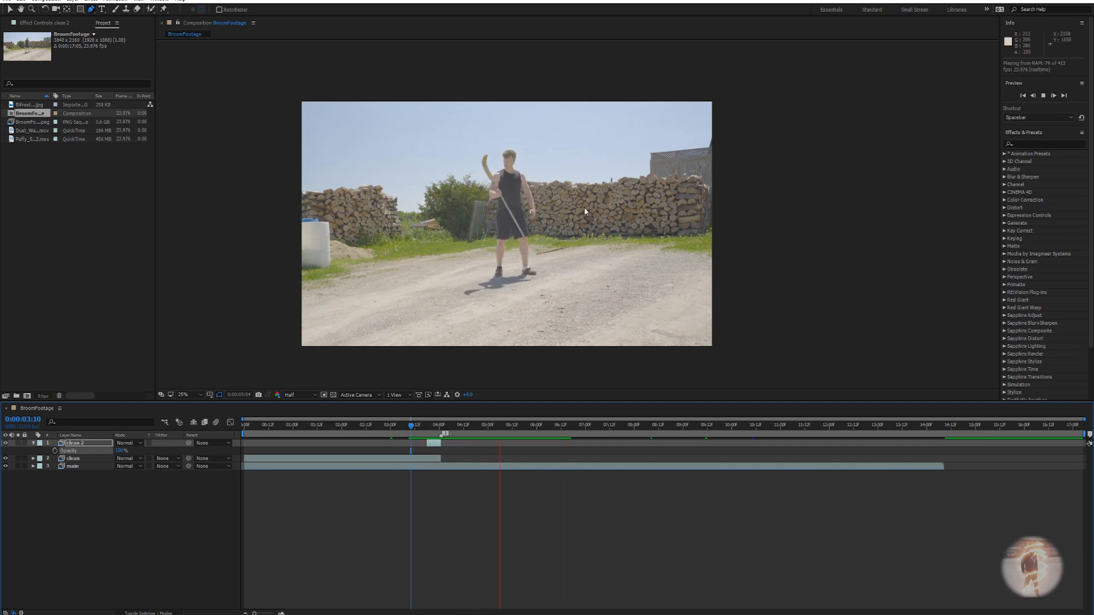
{"action": "key", "text": "space"}
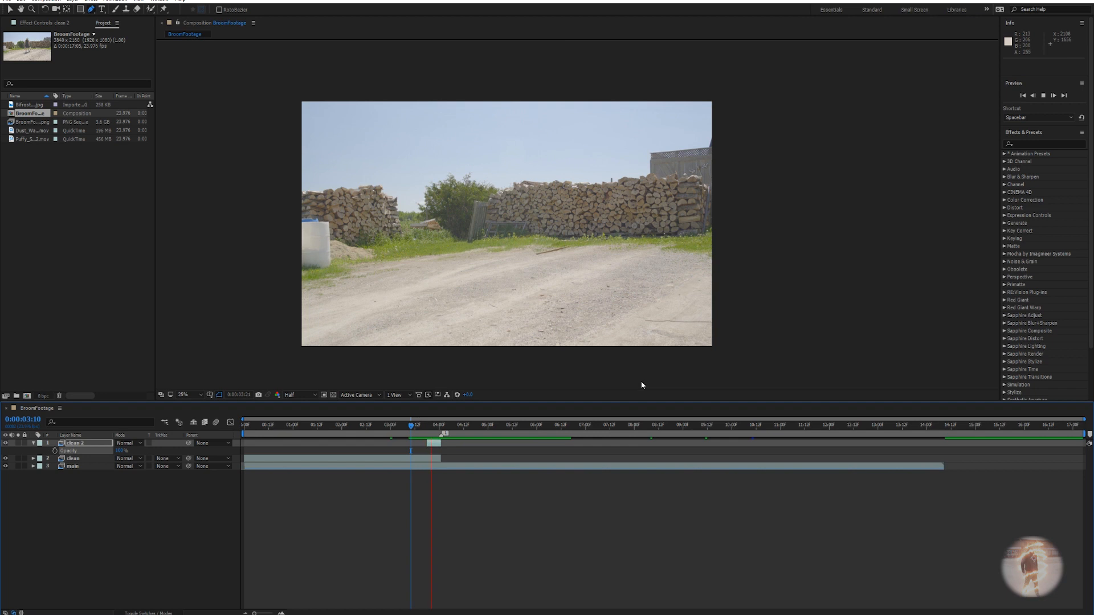
{"action": "left_click_drag", "start_coordinate": [432, 430], "coordinate": [439, 432]}
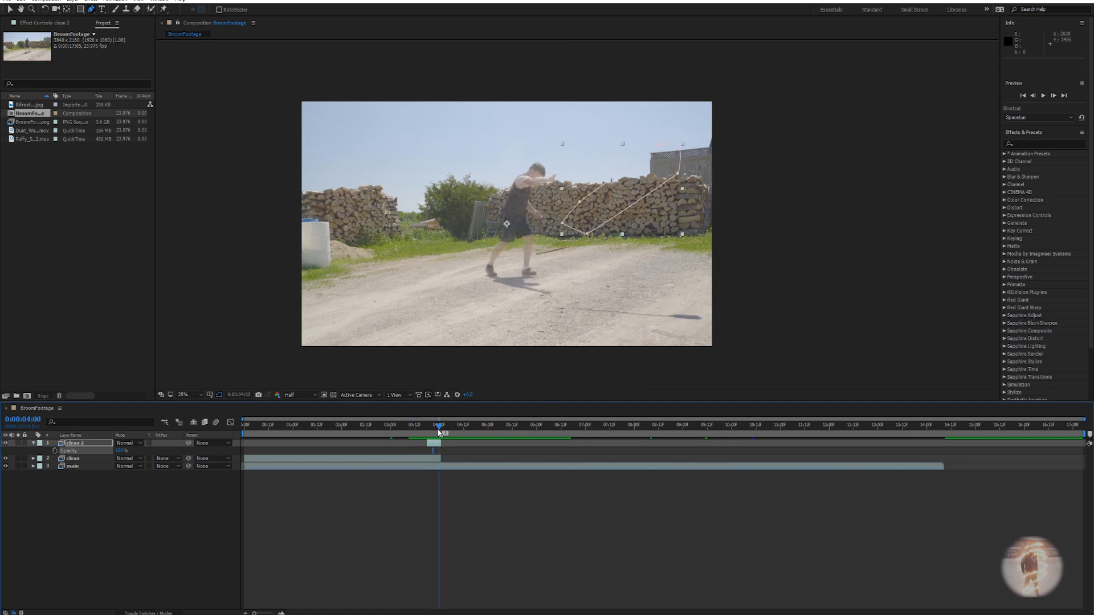
{"action": "scroll", "coordinate": [642, 256], "scroll_direction": "up", "scroll_amount": 2}
{"action": "left_click_drag", "start_coordinate": [639, 256], "coordinate": [598, 166]}
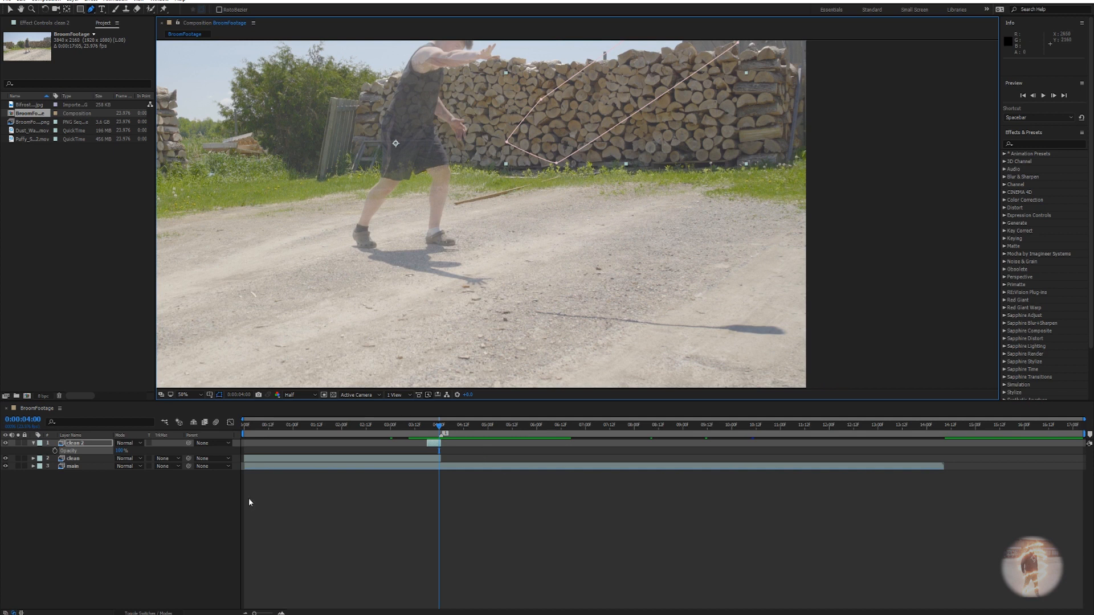
Duplicate the main footage layer at 4:01 and move the copy to the top of the stack.
{"action": "left_click", "coordinate": [32, 444]}
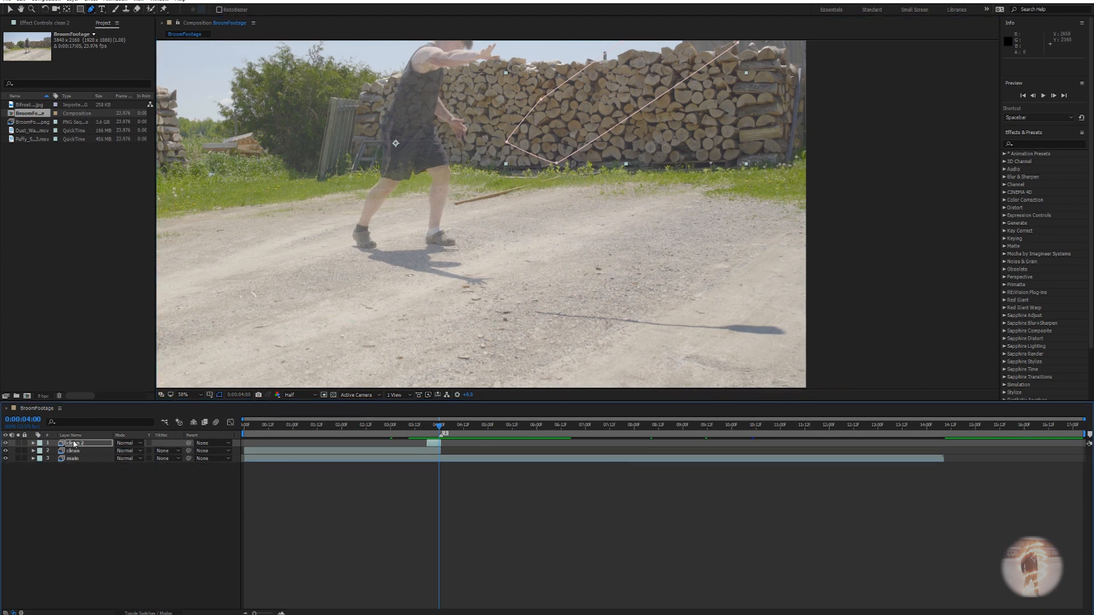
{"action": "left_click", "coordinate": [73, 450]}
{"action": "left_click", "coordinate": [77, 459]}
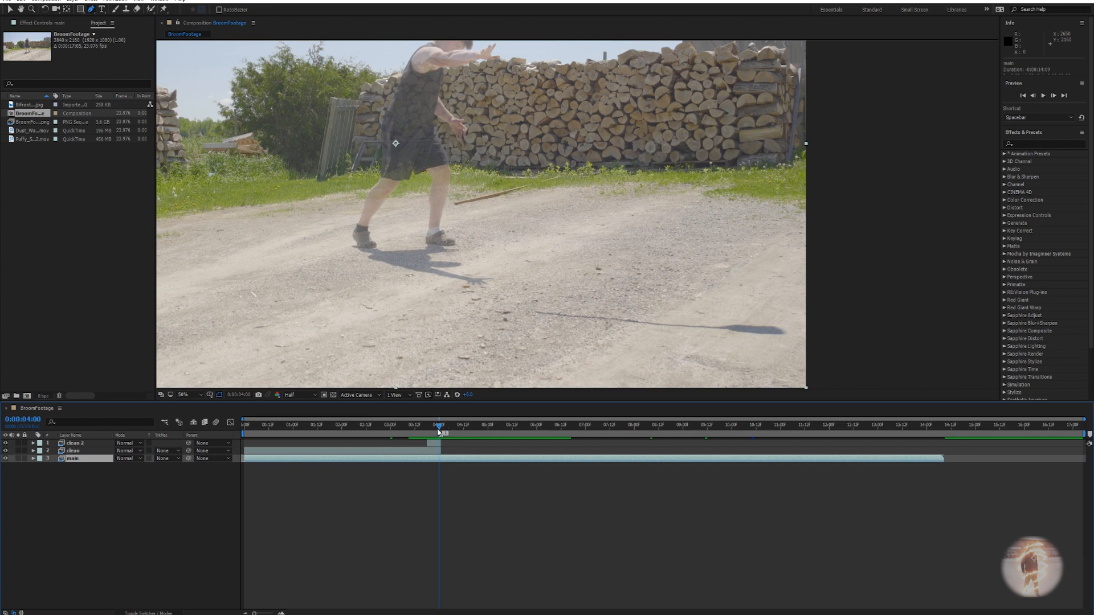
{"action": "left_click_drag", "start_coordinate": [439, 431], "coordinate": [441, 433]}
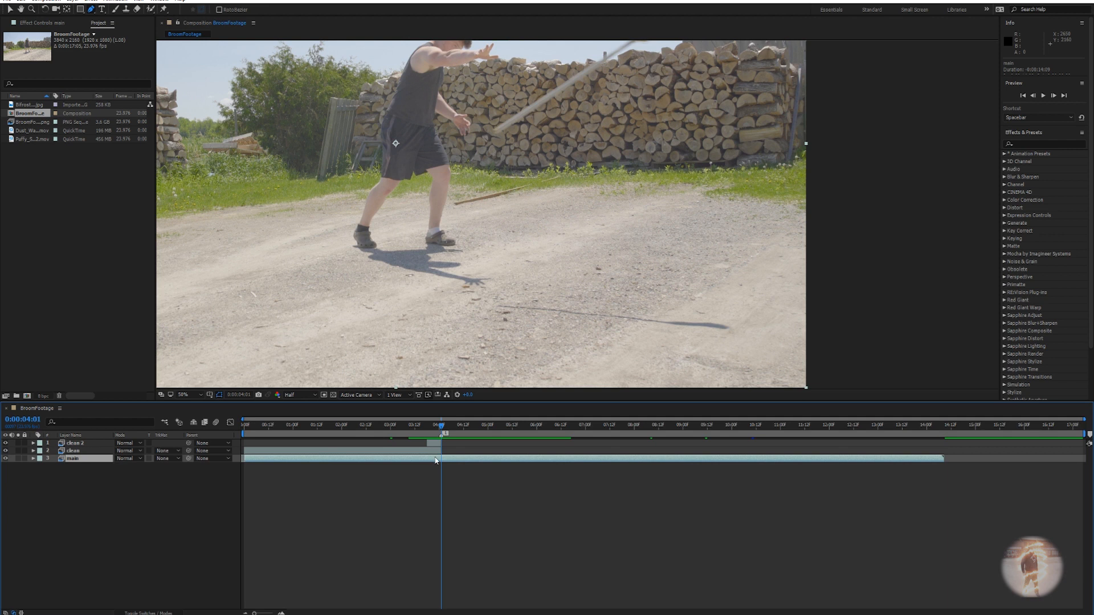
{"action": "key", "text": "ctrl+d"}
{"action": "left_click_drag", "start_coordinate": [70, 460], "coordinate": [76, 444]}
Rename the new top layer 'broom animation', correcting the first mistyped name.
{"action": "key", "text": "Return"}
{"action": "type", "text": "broomanimaiton"}
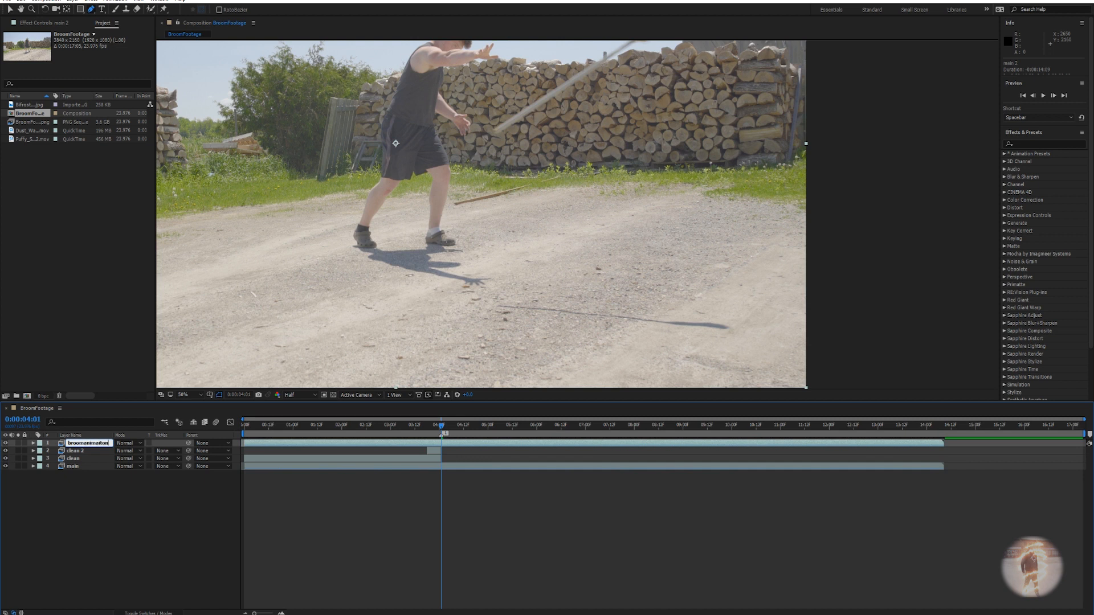
{"action": "key", "text": "Return"}
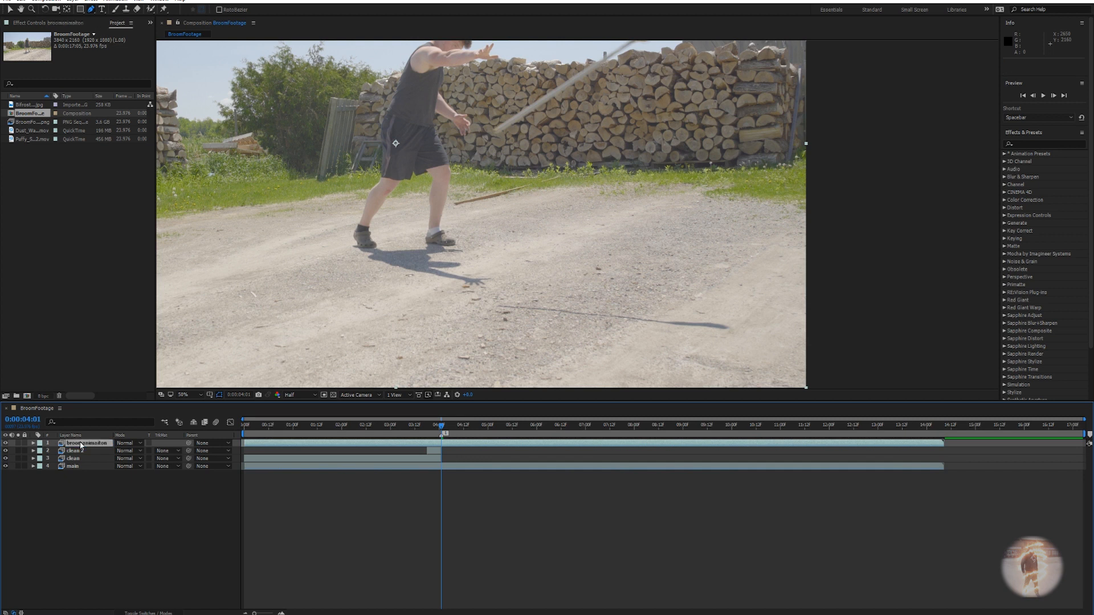
{"action": "key", "text": "Return"}
{"action": "key", "text": "BackSpace"}
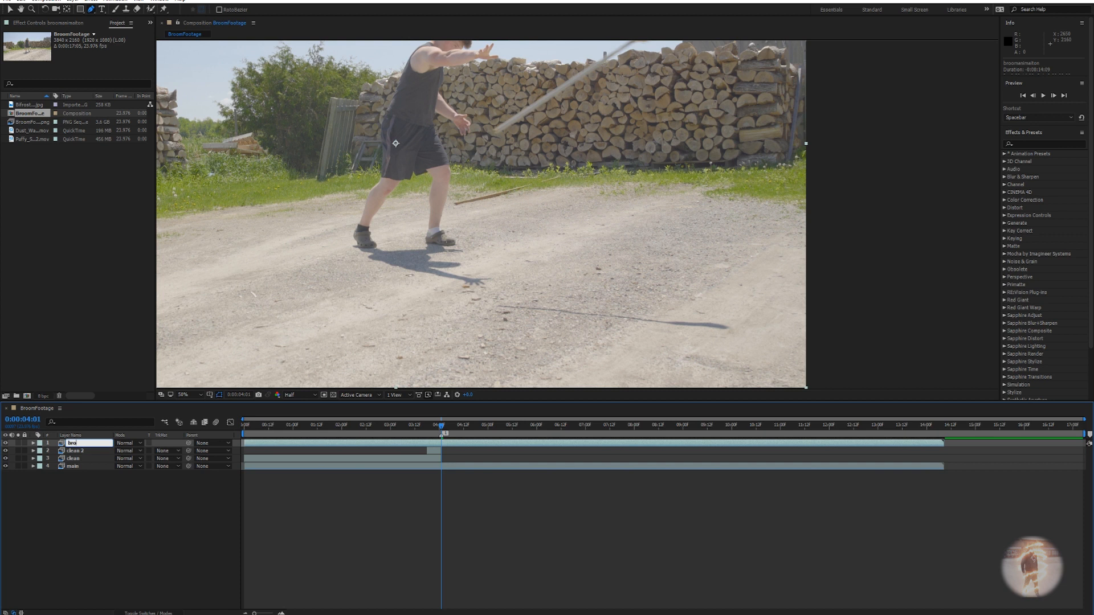
{"action": "type", "text": "broom animation"}
{"action": "key", "text": "Return"}
{"action": "left_click_drag", "start_coordinate": [511, 250], "coordinate": [509, 371]}
Step between 4:00 and 4:01 to preview the broom motion, with the Pen tool ready.
{"action": "key", "text": "g"}
{"action": "left_click_drag", "start_coordinate": [441, 432], "coordinate": [439, 433]}
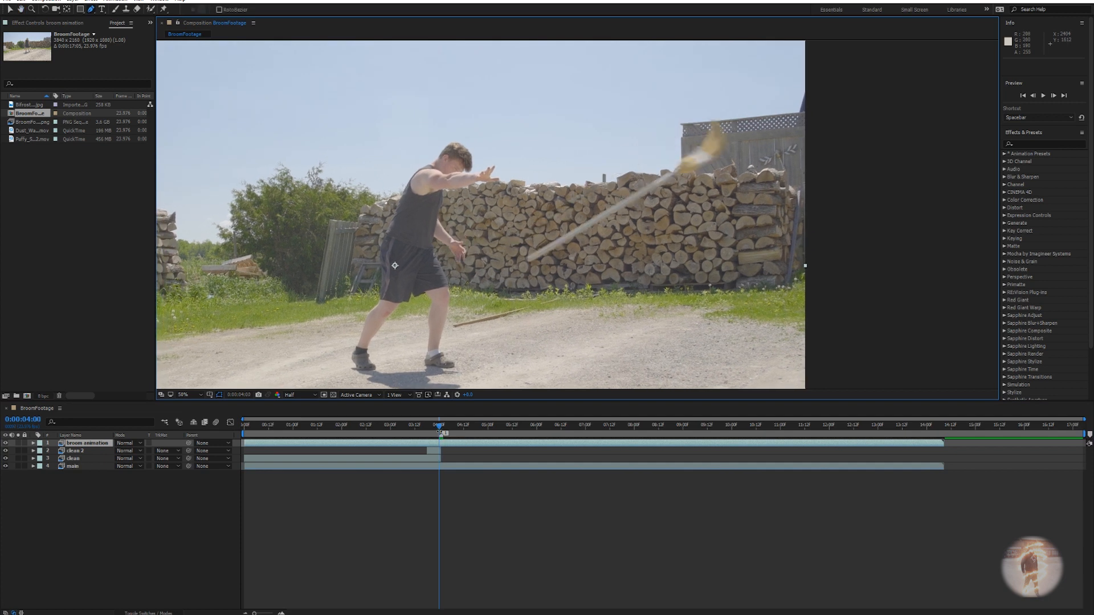
{"action": "key", "text": "Page_Down"}
{"action": "key", "text": "Page_Down"}
{"action": "key", "text": "Page_Up"}
{"action": "key", "text": "Page_Up"}
{"action": "key", "text": "Page_Down"}
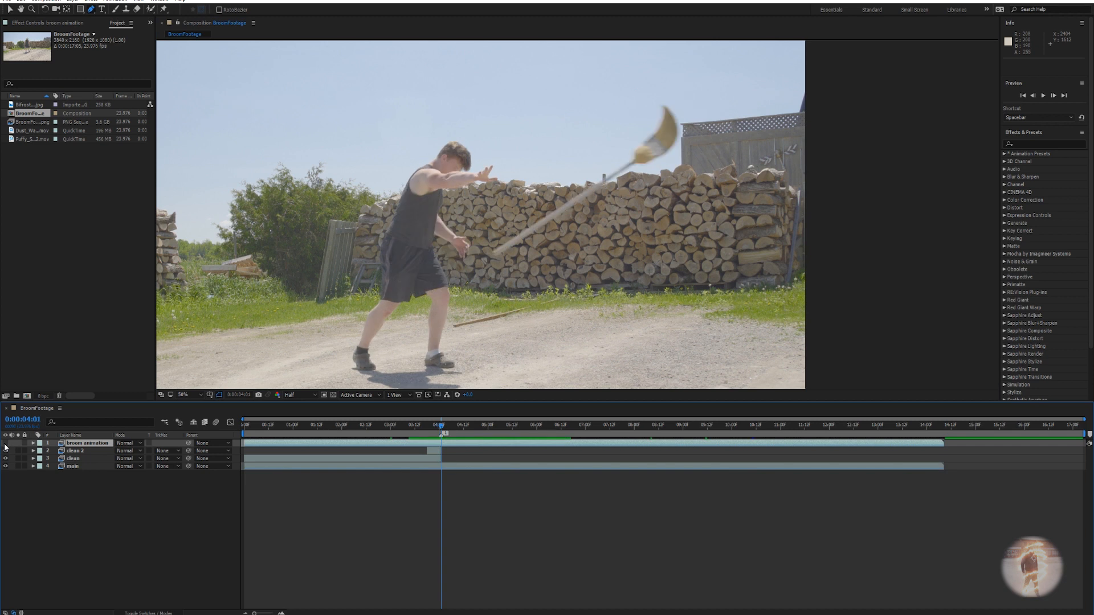
Freeze the broom animation layer's frame and bring the broom handle into view.
{"action": "right_click", "coordinate": [440, 449]}
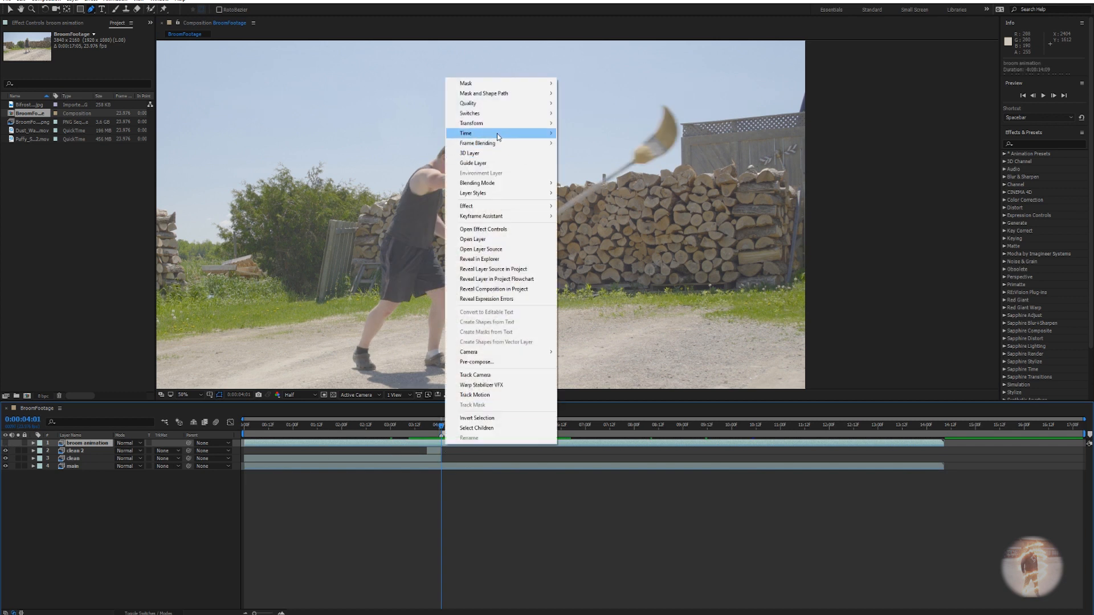
{"action": "mouse_move", "coordinate": [497, 133]}
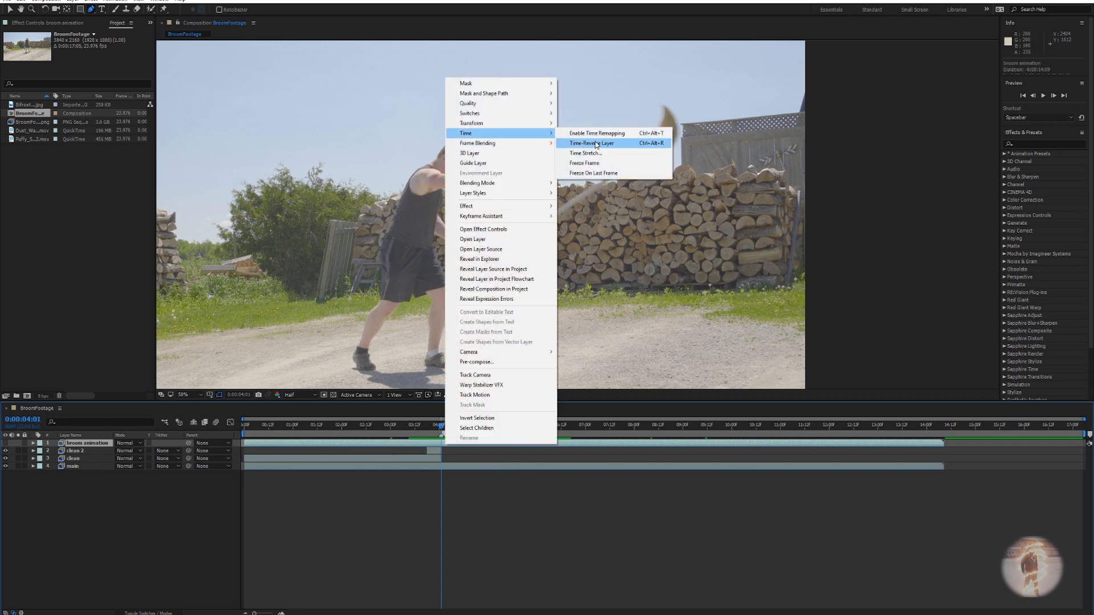
{"action": "left_click", "coordinate": [587, 172]}
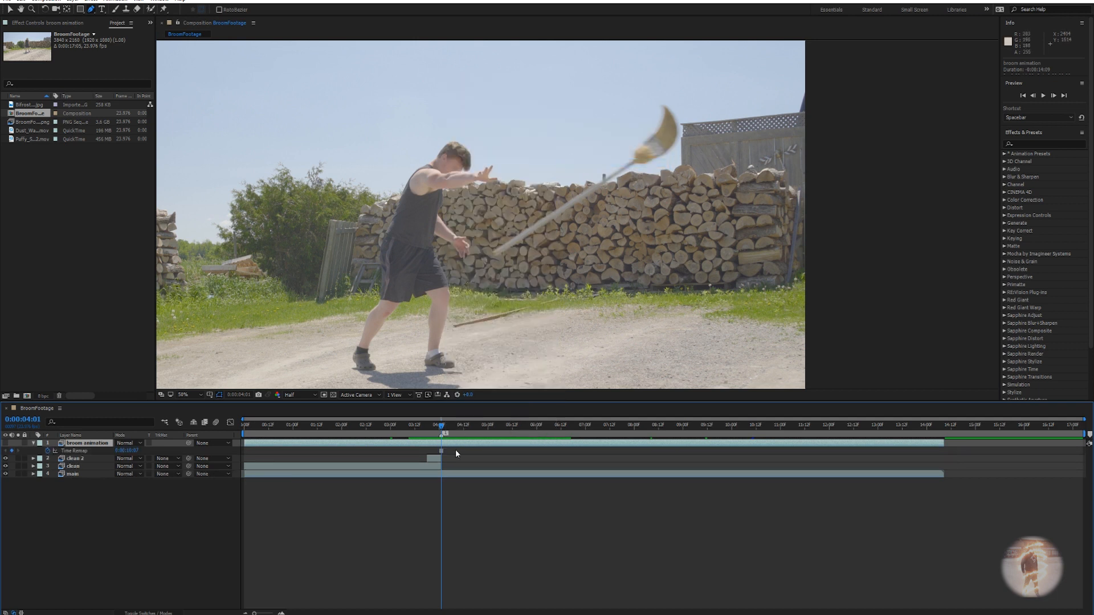
{"action": "scroll", "coordinate": [585, 252], "scroll_direction": "up", "scroll_amount": 4}
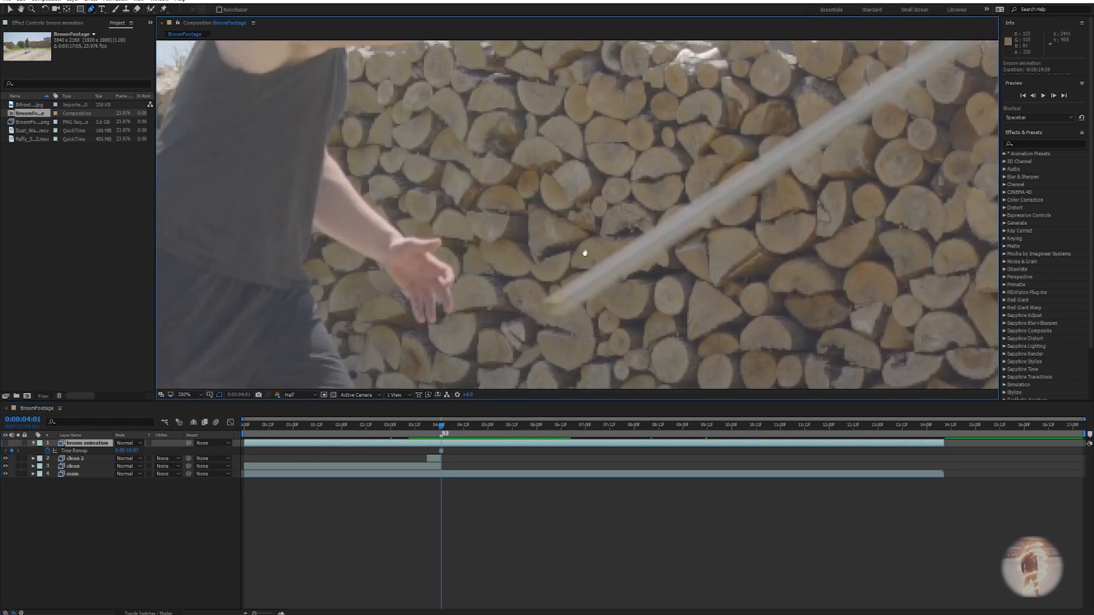
{"action": "left_click_drag", "start_coordinate": [584, 252], "coordinate": [655, 155]}
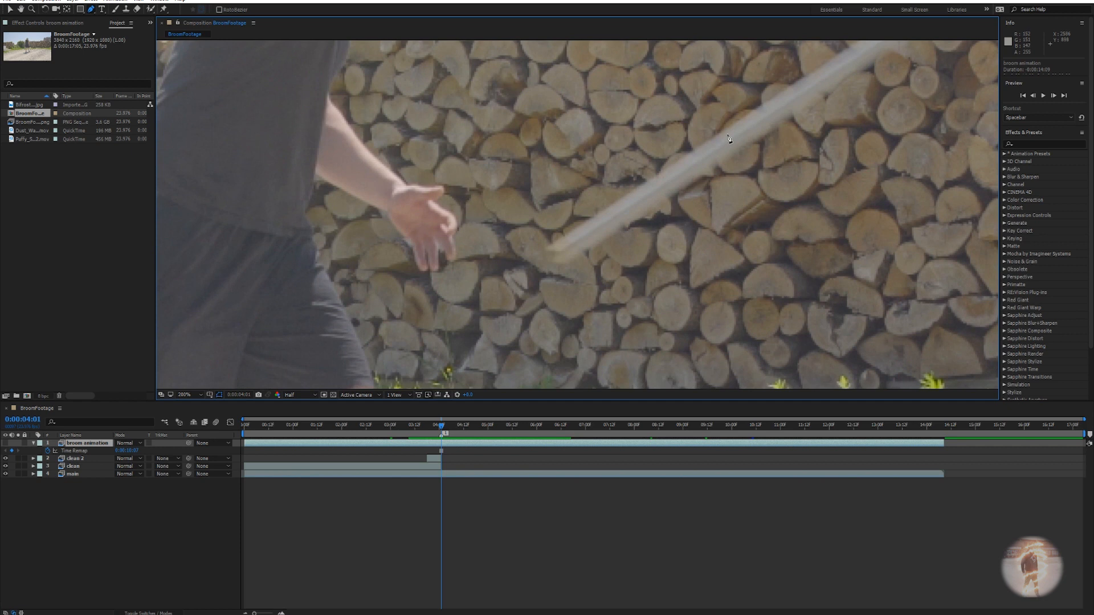
Add mask points from the handle top down around the broom head's lower edge.
{"action": "left_click", "coordinate": [727, 133]}
{"action": "left_click", "coordinate": [551, 246]}
{"action": "left_click", "coordinate": [572, 255]}
{"action": "left_click", "coordinate": [752, 138]}
{"action": "left_click_drag", "start_coordinate": [752, 139], "coordinate": [524, 383]}
{"action": "left_click_drag", "start_coordinate": [881, 153], "coordinate": [665, 249]}
{"action": "left_click", "coordinate": [716, 185]}
{"action": "left_click", "coordinate": [752, 186]}
{"action": "left_click", "coordinate": [739, 211]}
{"action": "left_click_drag", "start_coordinate": [768, 177], "coordinate": [702, 239]}
Trace the broom head's right and left edges, then close the mask on its first vertex.
{"action": "left_click", "coordinate": [723, 196]}
{"action": "left_click_drag", "start_coordinate": [724, 197], "coordinate": [712, 248]}
{"action": "left_click", "coordinate": [696, 176]}
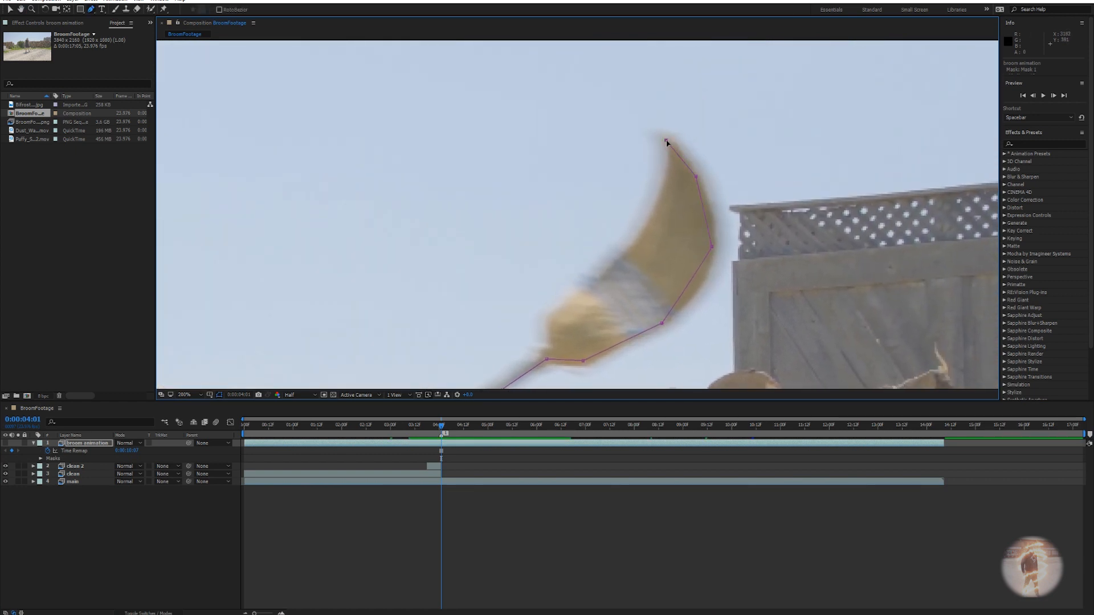
{"action": "left_click", "coordinate": [647, 224]}
{"action": "left_click_drag", "start_coordinate": [650, 225], "coordinate": [673, 196]}
{"action": "left_click", "coordinate": [650, 212]}
{"action": "left_click", "coordinate": [664, 199]}
{"action": "left_click", "coordinate": [666, 214]}
{"action": "left_click_drag", "start_coordinate": [457, 343], "coordinate": [596, 238]}
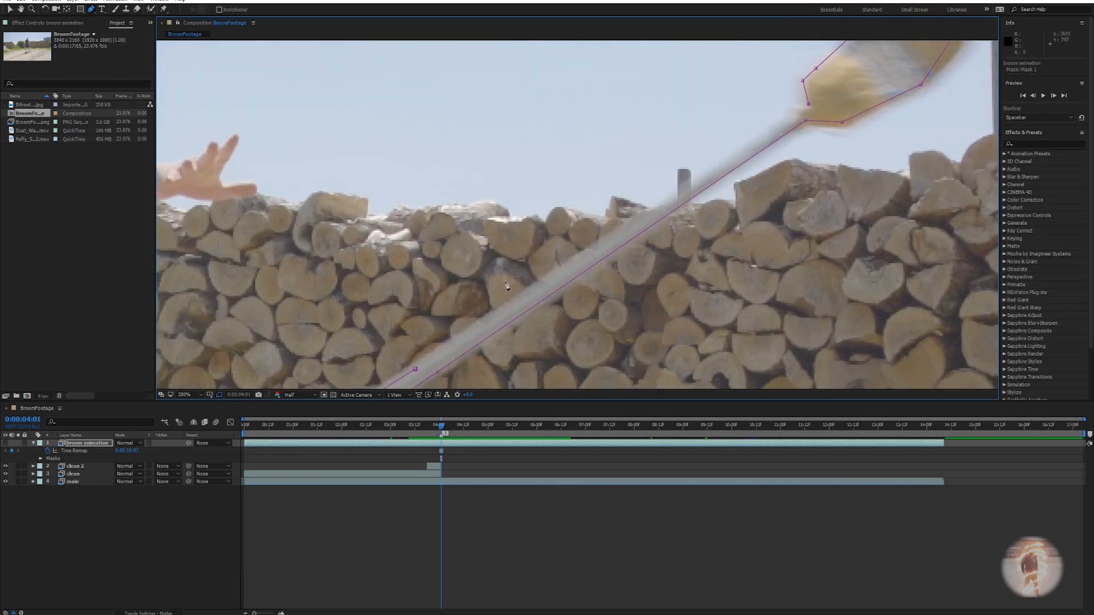
{"action": "left_click_drag", "start_coordinate": [489, 323], "coordinate": [571, 246]}
{"action": "left_click", "coordinate": [500, 295]}
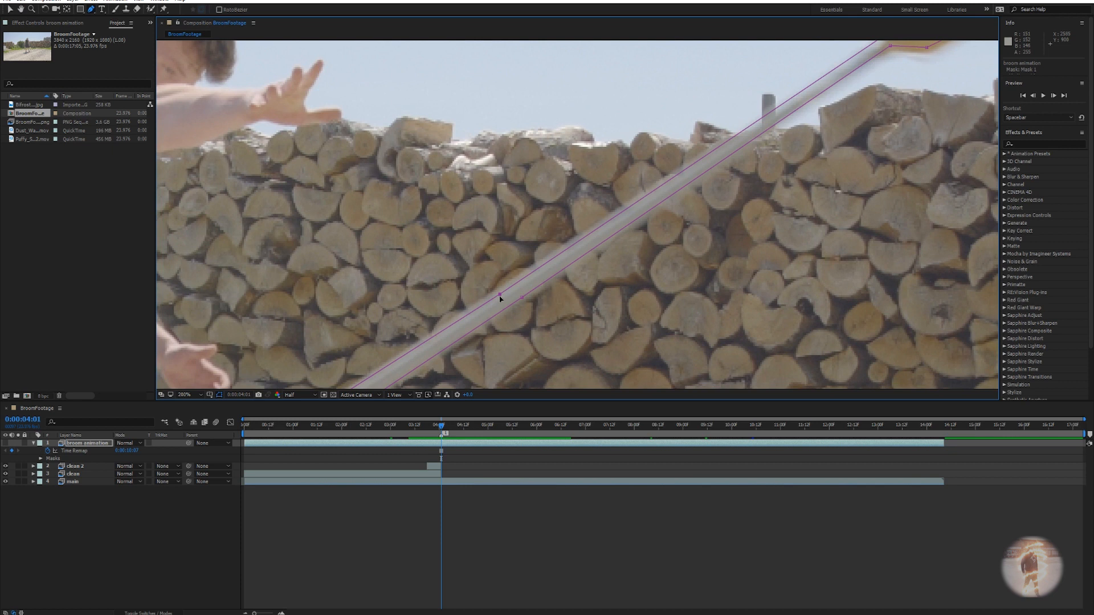
Refine the mask vertices to fit the broom, then zoom out and return to 0:00:02:16.
{"action": "left_click_drag", "start_coordinate": [867, 58], "coordinate": [754, 219]}
{"action": "left_click_drag", "start_coordinate": [887, 106], "coordinate": [829, 186]}
{"action": "key", "text": "ctrl+z"}
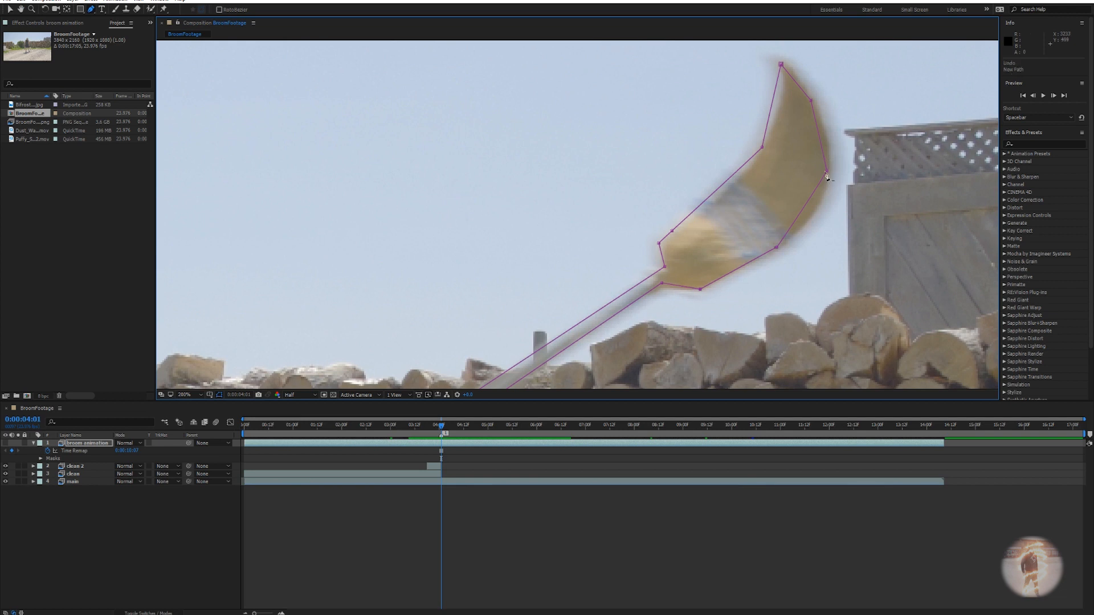
{"action": "left_click_drag", "start_coordinate": [830, 171], "coordinate": [831, 175]}
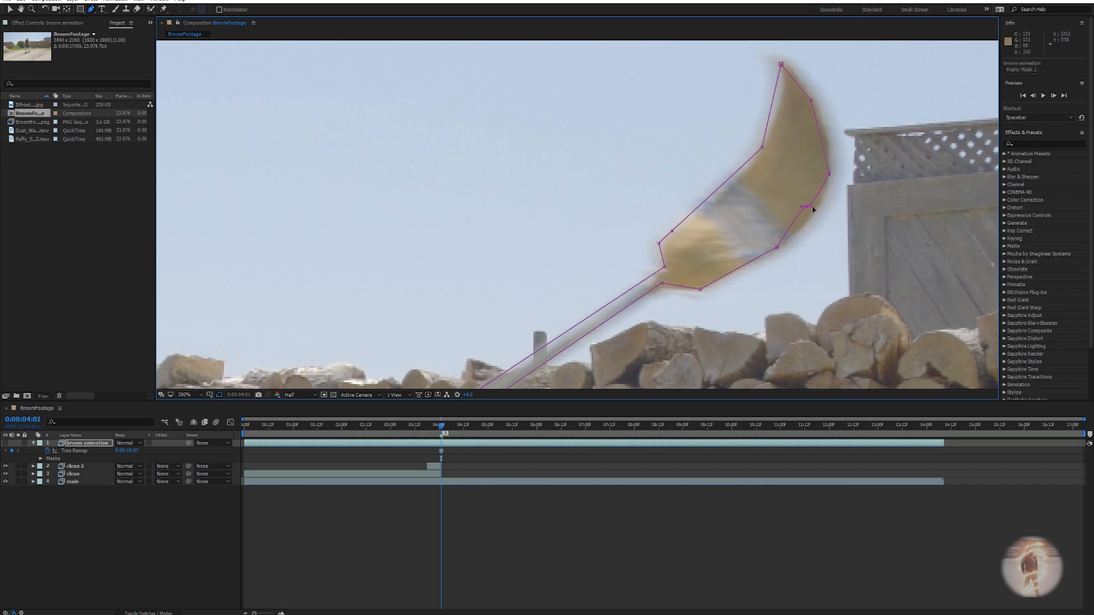
{"action": "key", "text": "v"}
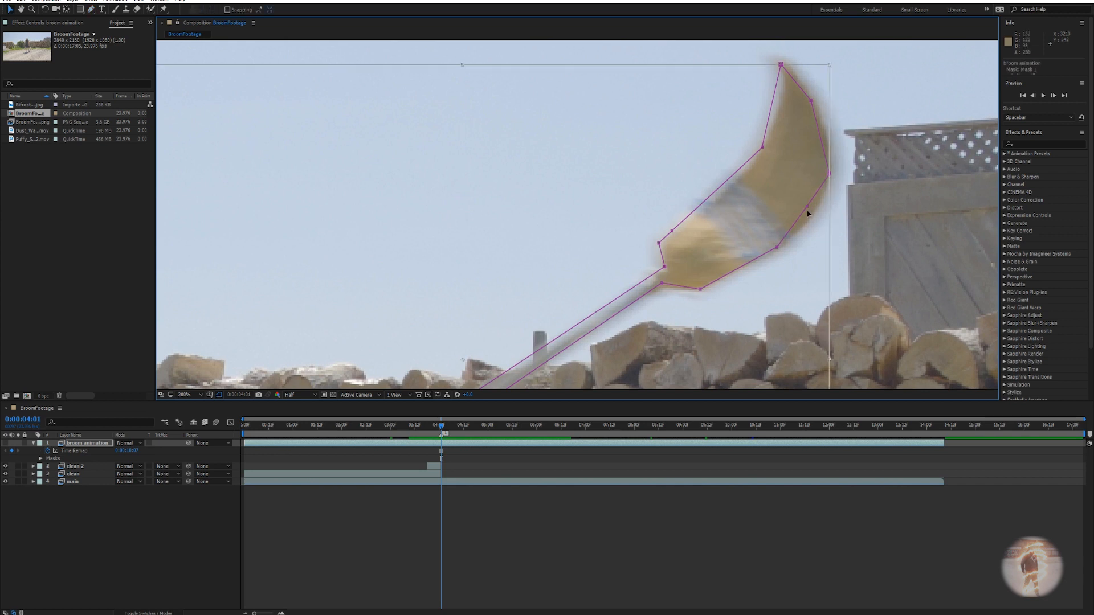
{"action": "left_click_drag", "start_coordinate": [806, 209], "coordinate": [813, 216]}
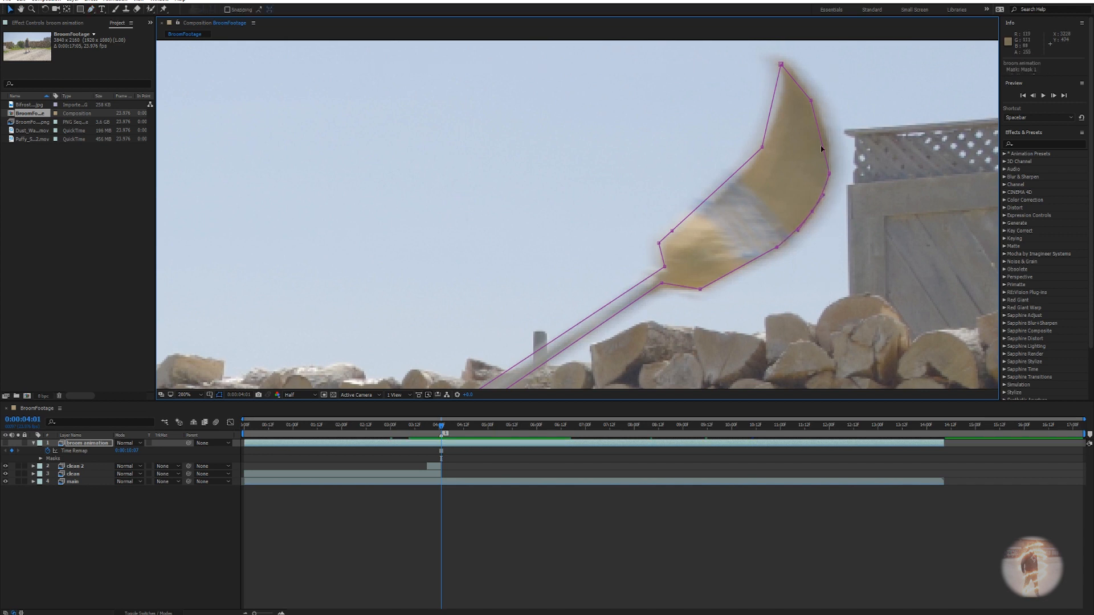
{"action": "key", "text": "g"}
{"action": "left_click", "coordinate": [821, 138]}
{"action": "left_click_drag", "start_coordinate": [781, 65], "coordinate": [788, 66]}
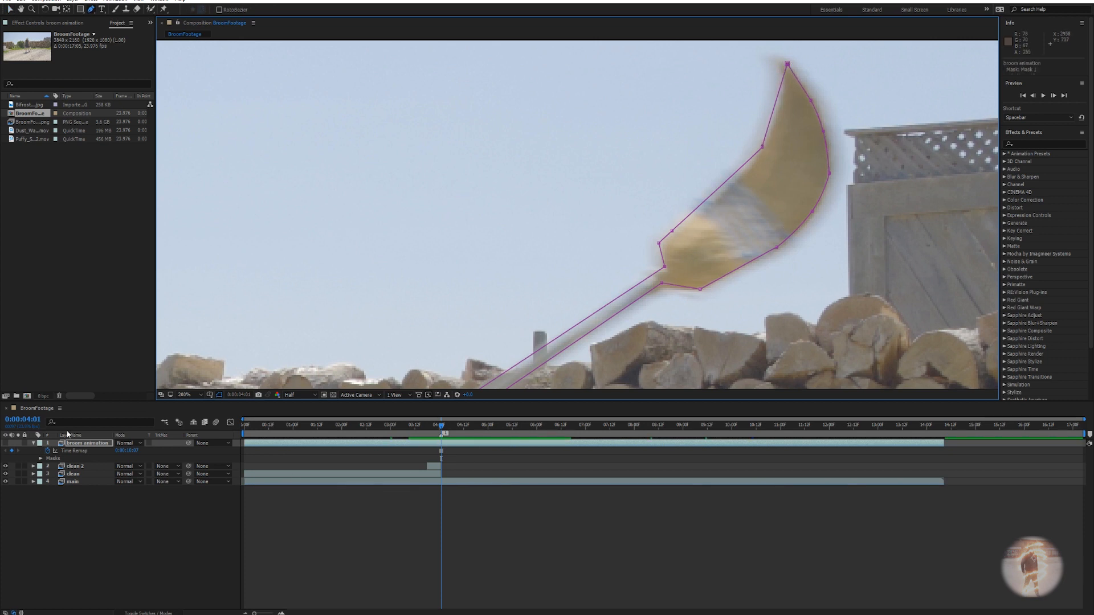
{"action": "key", "text": "comma"}
{"action": "key", "text": "comma"}
{"action": "key", "text": "comma"}
{"action": "key", "text": "comma"}
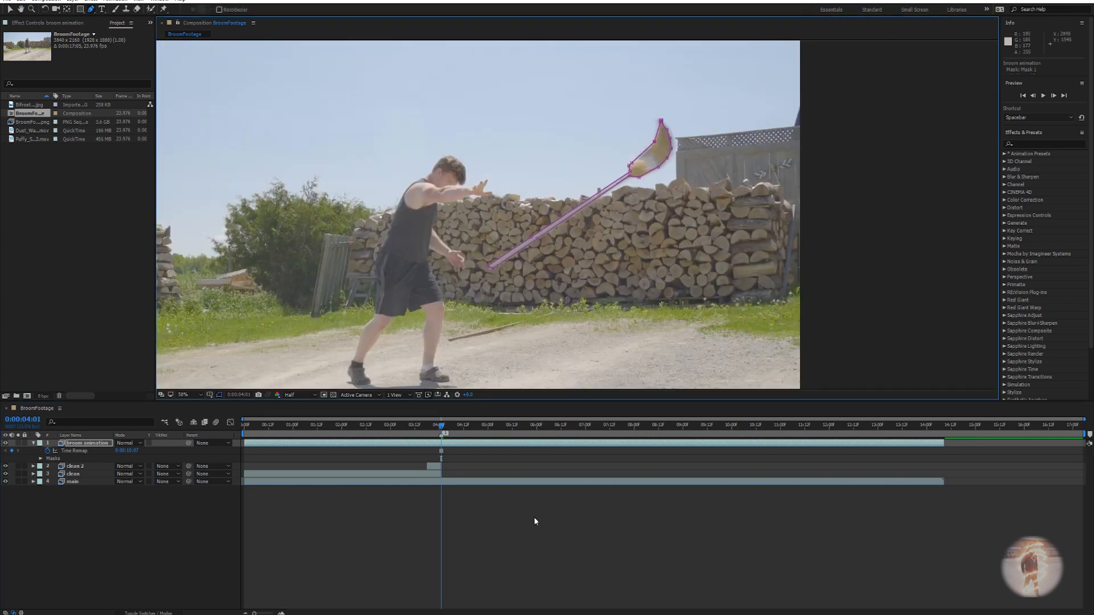
{"action": "left_click_drag", "start_coordinate": [442, 426], "coordinate": [374, 426]}
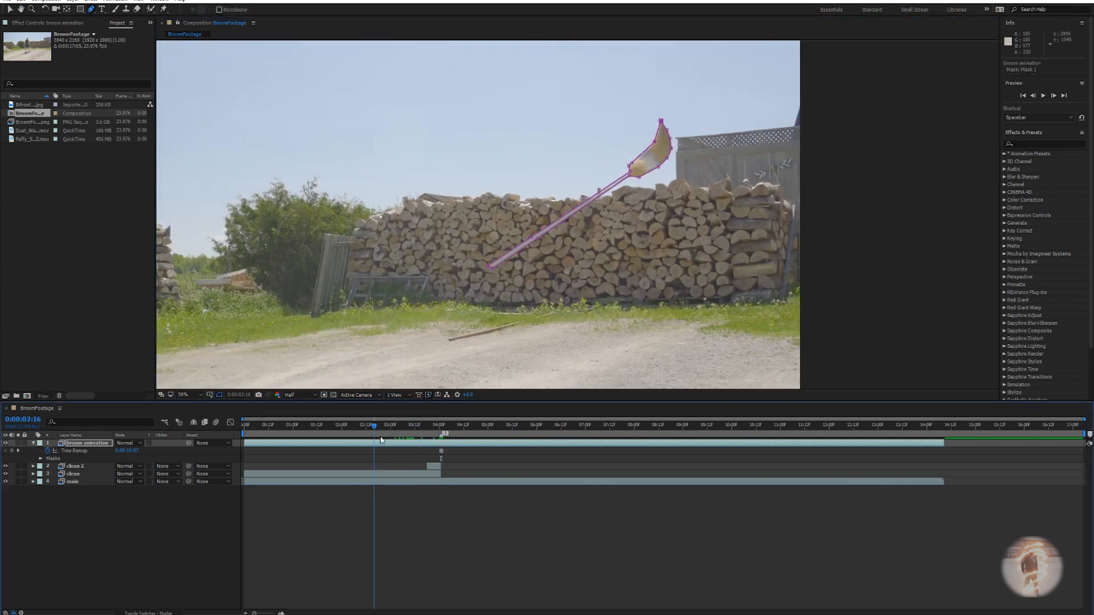
Go to 0:00:04:01 and increase the broom mask's feather.
{"action": "left_click", "coordinate": [467, 534]}
{"action": "key", "text": "comma"}
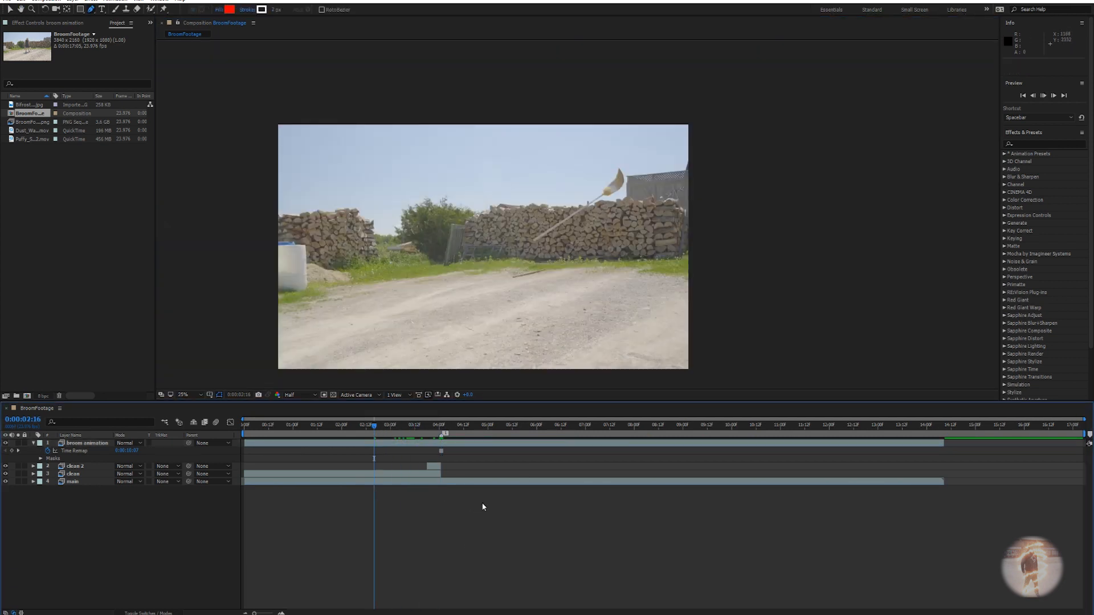
{"action": "left_click_drag", "start_coordinate": [377, 427], "coordinate": [441, 426]}
{"action": "key", "text": "period"}
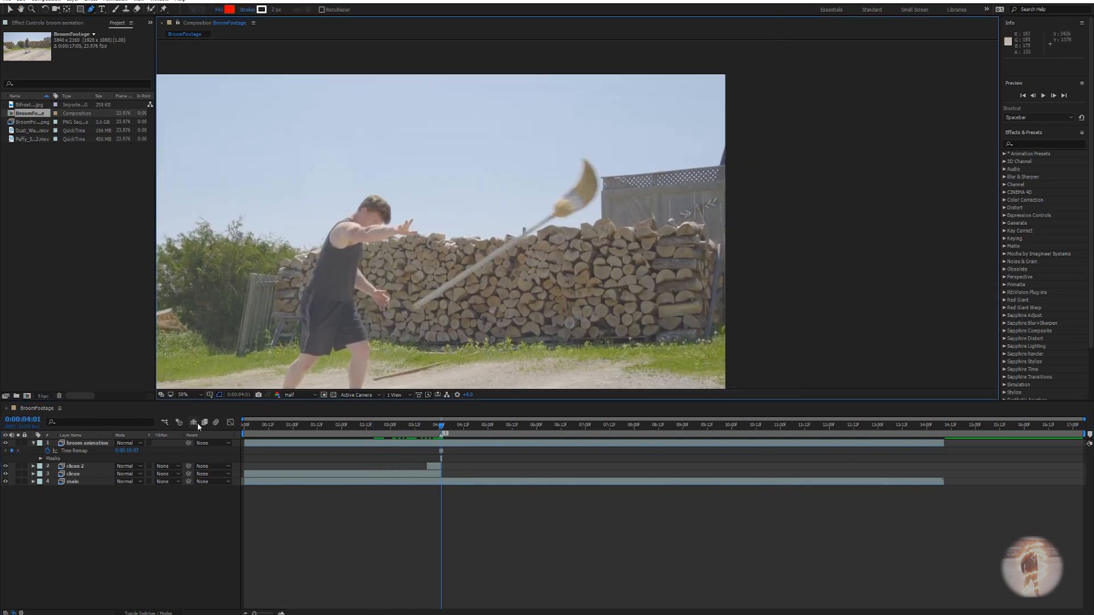
{"action": "left_click", "coordinate": [75, 444]}
{"action": "key", "text": "f"}
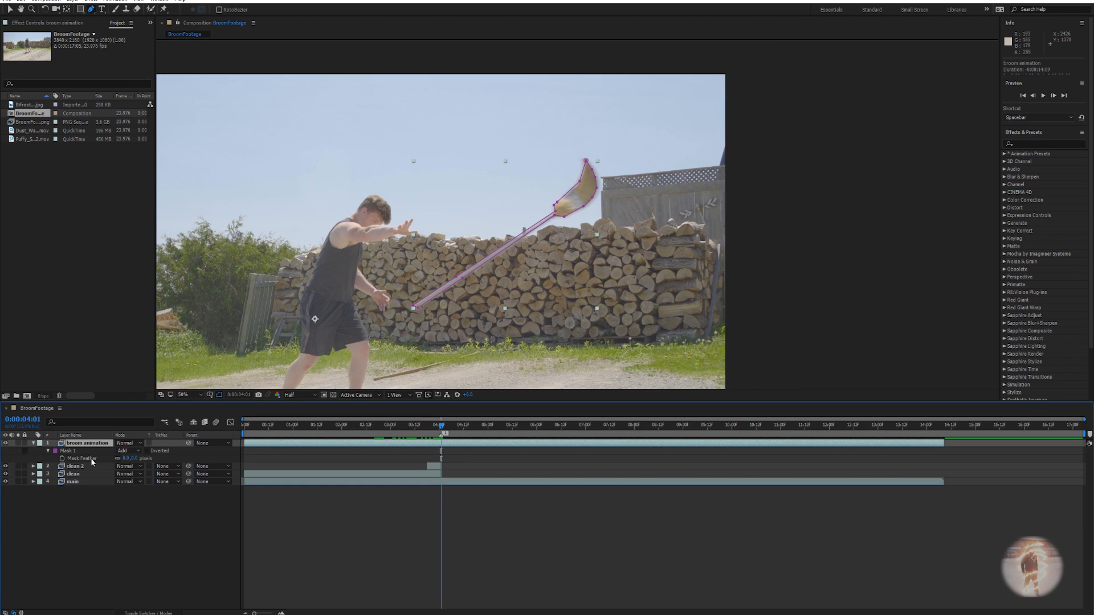
{"action": "left_click_drag", "start_coordinate": [127, 459], "coordinate": [129, 460]}
Try rotation and anchor point changes on the broom layer, undoing the rotation.
{"action": "left_click", "coordinate": [344, 440]}
{"action": "left_click", "coordinate": [77, 448]}
{"action": "key", "text": "a"}
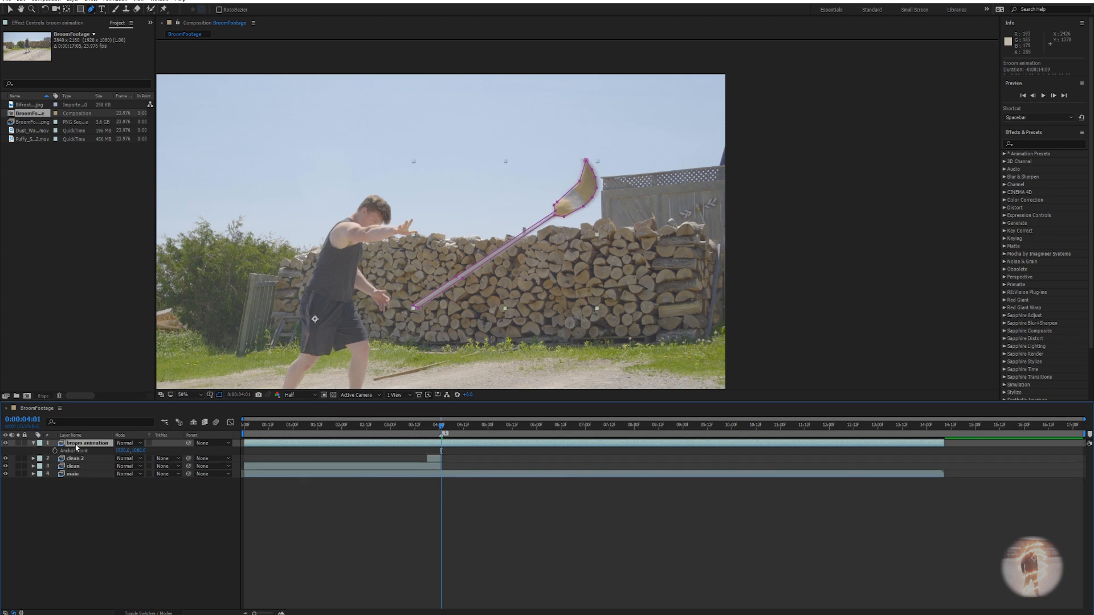
{"action": "left_click_drag", "start_coordinate": [318, 323], "coordinate": [382, 243]}
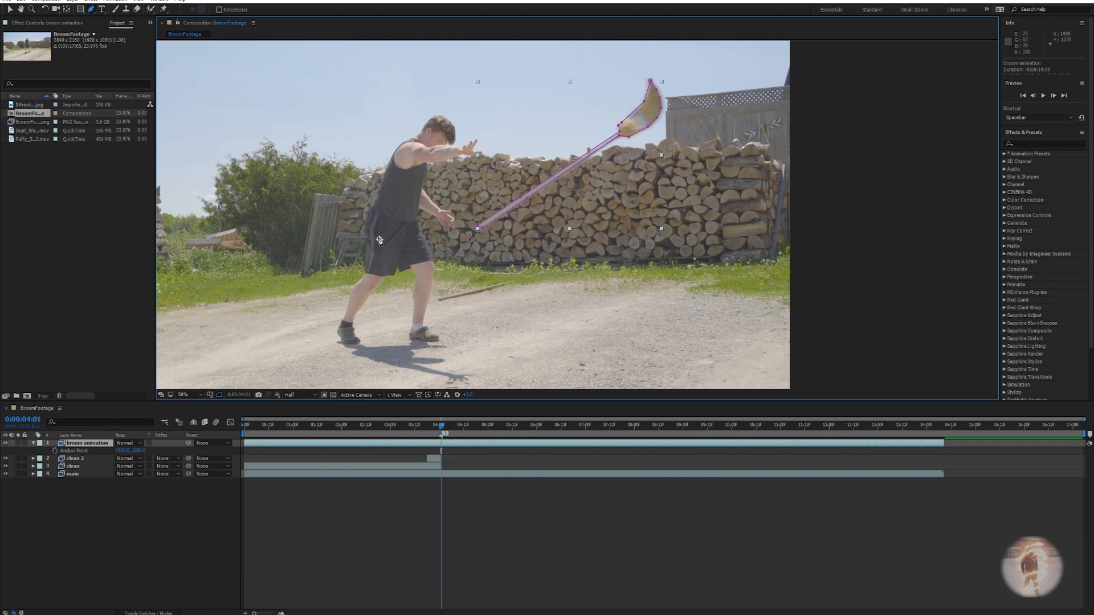
{"action": "key", "text": "r"}
{"action": "mouse_move", "coordinate": [124, 451]}
{"action": "left_mouse_down"}
{"action": "mouse_move", "coordinate": [149, 451]}
{"action": "mouse_move", "coordinate": [111, 442]}
{"action": "mouse_move", "coordinate": [139, 436]}
{"action": "left_mouse_up"}
{"action": "key", "text": "ctrl+z"}
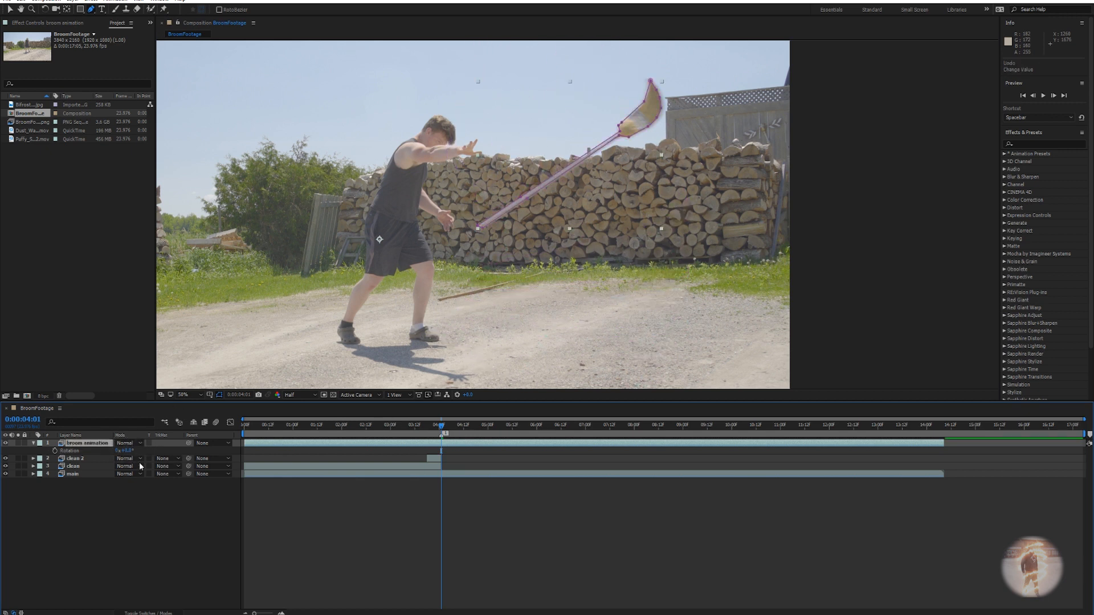
{"action": "key", "text": "a"}
{"action": "left_click_drag", "start_coordinate": [139, 450], "coordinate": [501, 465]}
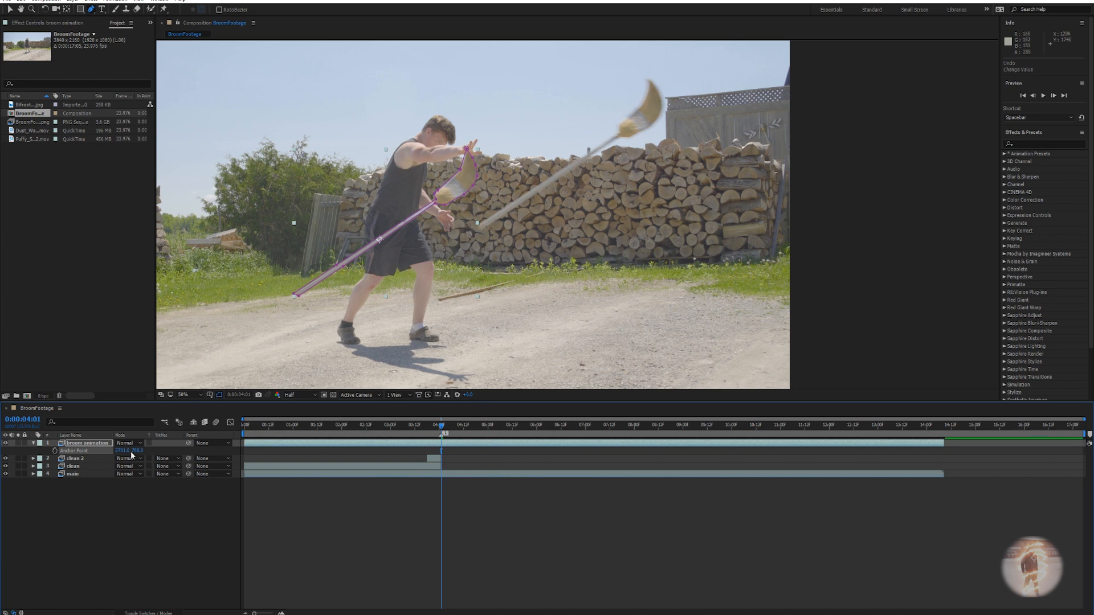
{"action": "key", "text": "r"}
{"action": "left_click_drag", "start_coordinate": [132, 452], "coordinate": [381, 451]}
{"action": "key", "text": "ctrl+z"}
Drag the broom layer up and to the right in the composition.
{"action": "key", "text": "v"}
{"action": "left_click_drag", "start_coordinate": [450, 190], "coordinate": [634, 123]}
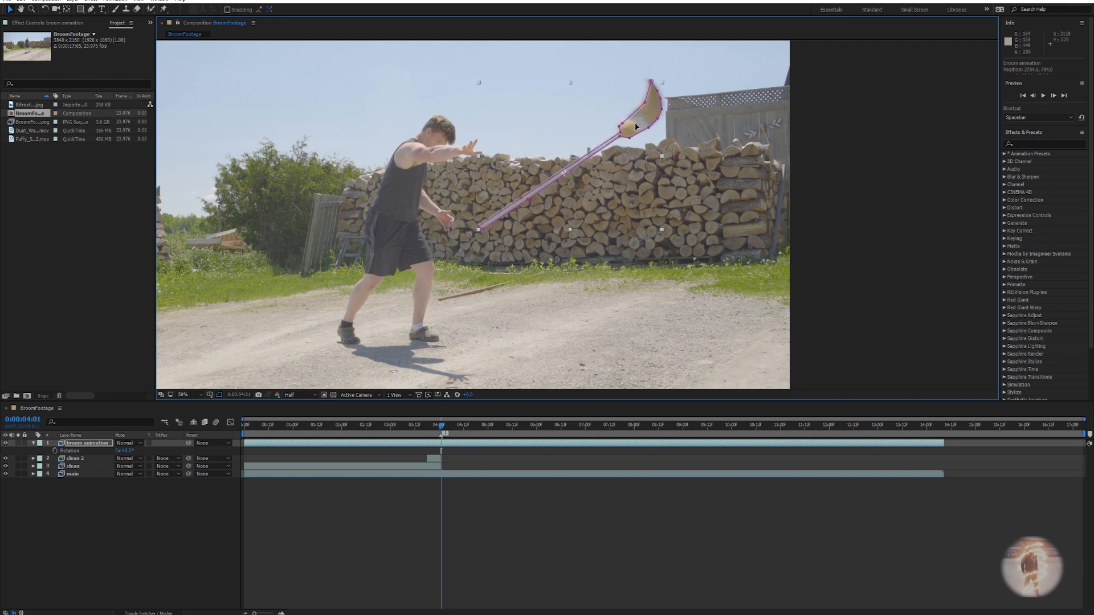
{"action": "left_click_drag", "start_coordinate": [614, 167], "coordinate": [630, 197]}
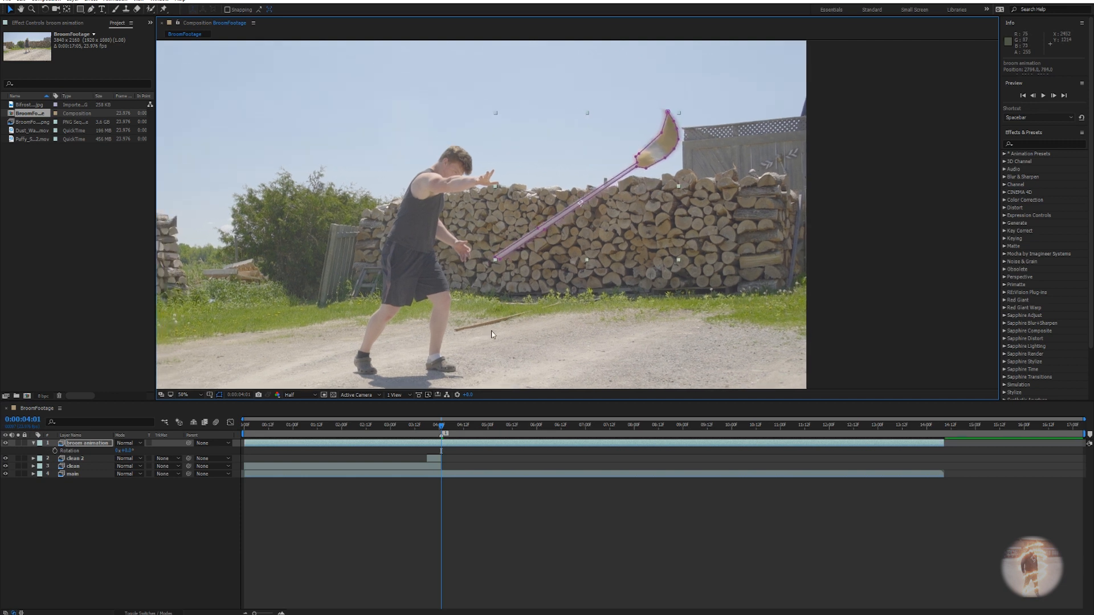
Keyframe the broom's Position off-frame right before 0:00:04:01 and in place at 0:00:04:01.
{"action": "key", "text": "r"}
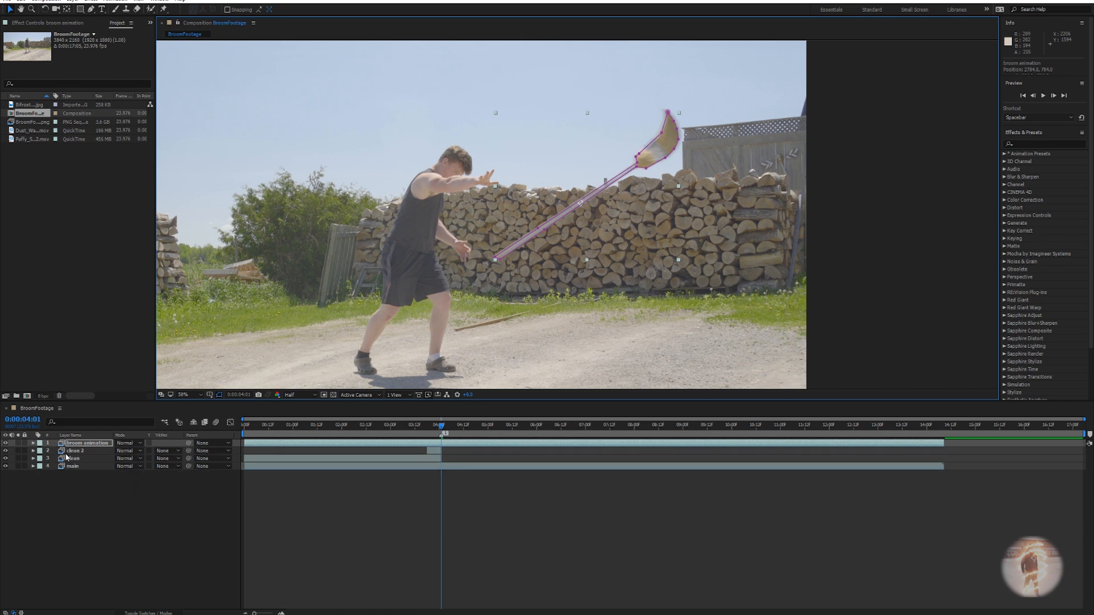
{"action": "key", "text": "p"}
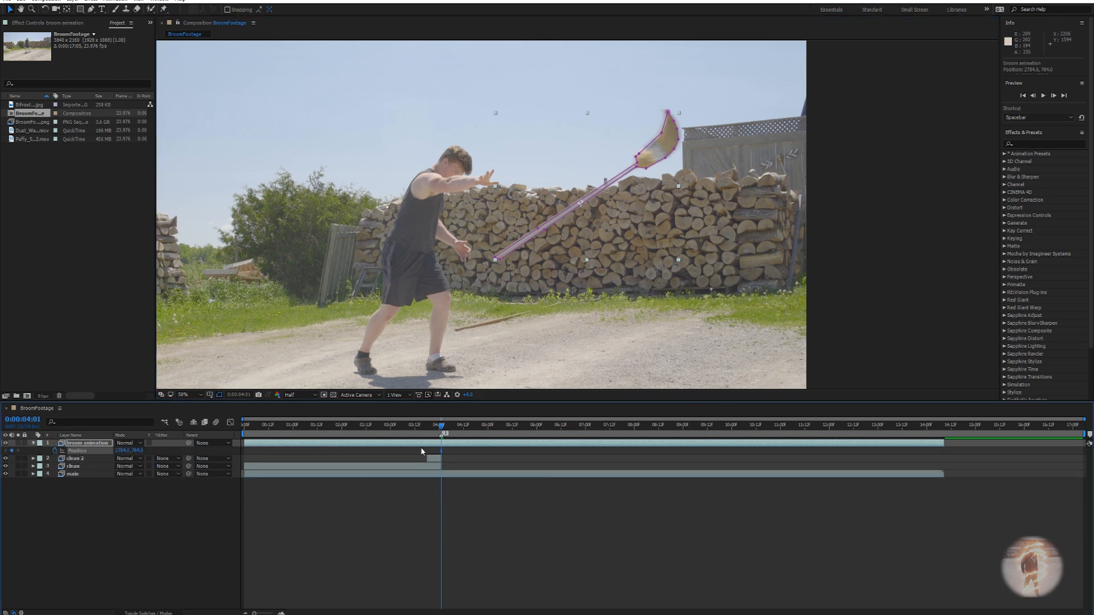
{"action": "left_click_drag", "start_coordinate": [443, 427], "coordinate": [428, 426]}
{"action": "scroll", "coordinate": [545, 224], "scroll_direction": "down", "scroll_amount": 2}
{"action": "left_click_drag", "start_coordinate": [593, 170], "coordinate": [754, 190]}
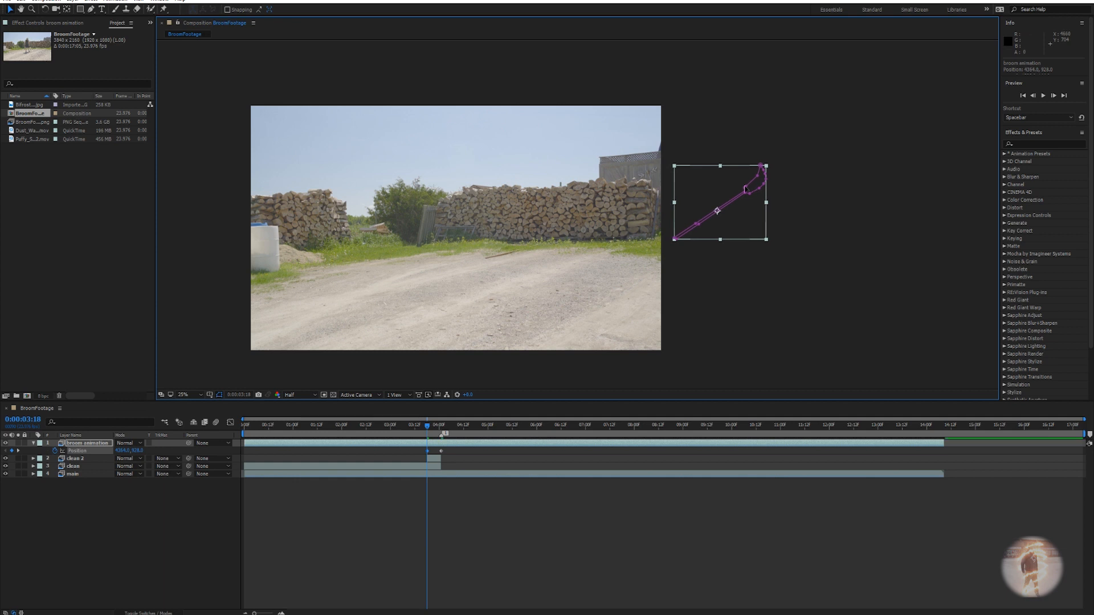
{"action": "key", "text": "Page_Down"}
{"action": "key", "text": "Page_Down"}
{"action": "key", "text": "Page_Down"}
{"action": "key", "text": "Page_Down"}
{"action": "key", "text": "Page_Down"}
{"action": "key", "text": "Page_Down"}
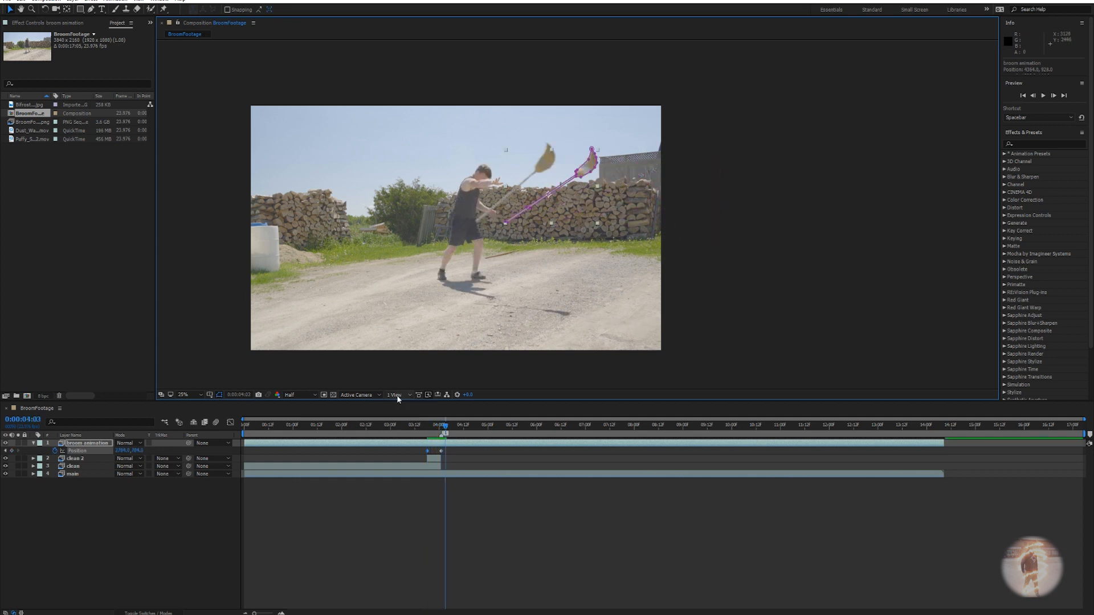
{"action": "key", "text": "Page_Down"}
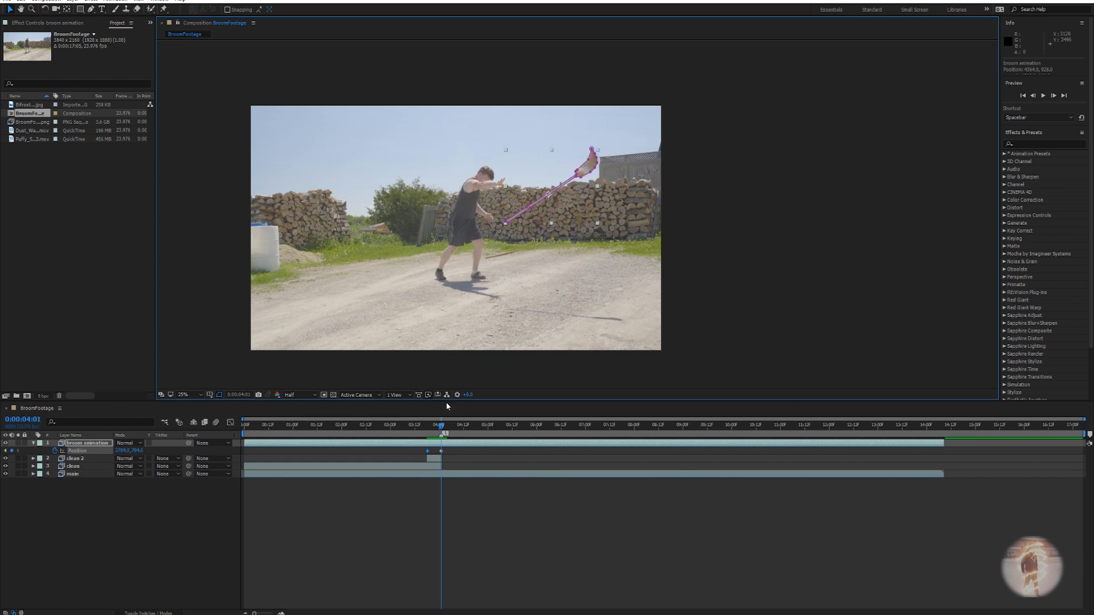
{"action": "left_click", "coordinate": [442, 445]}
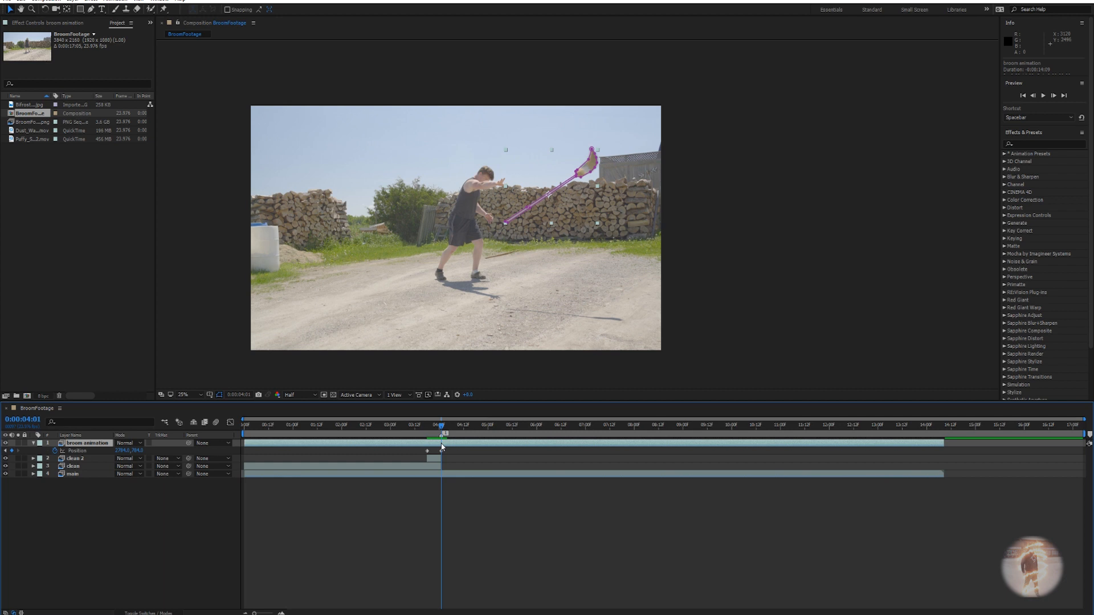
Trim the broom layer's out point at 0:00:04:01, then preview from 0:00:03:10.
{"action": "key", "text": "alt+bracketright"}
{"action": "key", "text": "Page_Down"}
{"action": "key", "text": "Page_Up"}
{"action": "key", "text": "Page_Down"}
{"action": "key", "text": "Page_Up"}
{"action": "key", "text": "Page_Down"}
{"action": "key", "text": "Page_Up"}
{"action": "key", "text": "Page_Up"}
{"action": "key", "text": "Page_Up"}
{"action": "key", "text": "Page_Up"}
{"action": "key", "text": "Page_Up"}
{"action": "key", "text": "Page_Up"}
{"action": "key", "text": "Page_Up"}
{"action": "key", "text": "Page_Up"}
{"action": "left_click_drag", "start_coordinate": [427, 430], "coordinate": [411, 425]}
{"action": "key", "text": "space"}
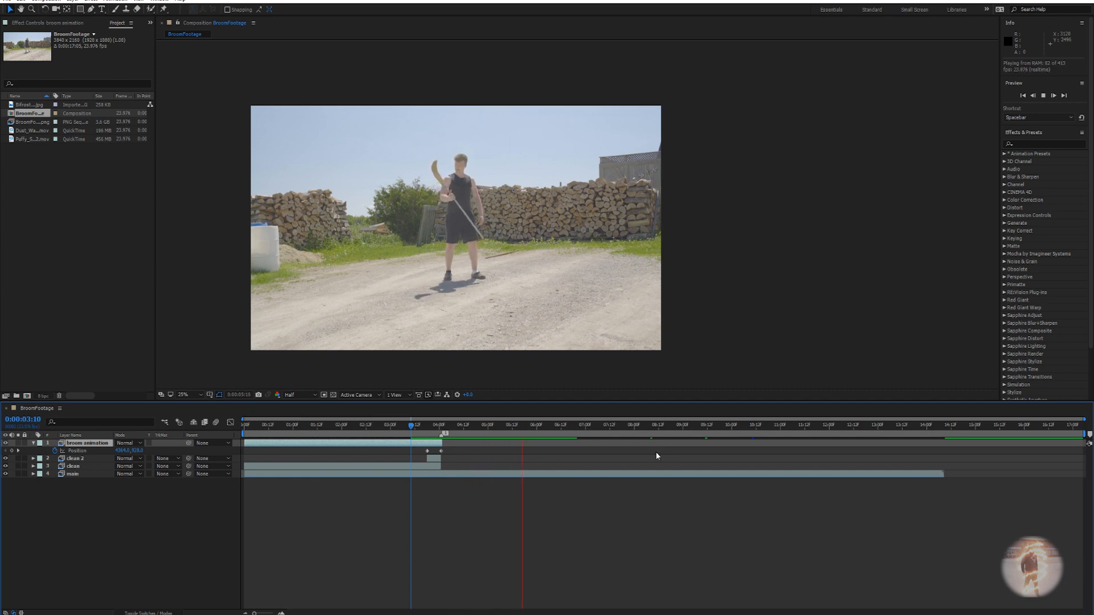
Keyframe the broom's Rotation at 0:00:04:01 and about 59° at 0:00:03:18.
{"action": "left_click_drag", "start_coordinate": [423, 426], "coordinate": [428, 428]}
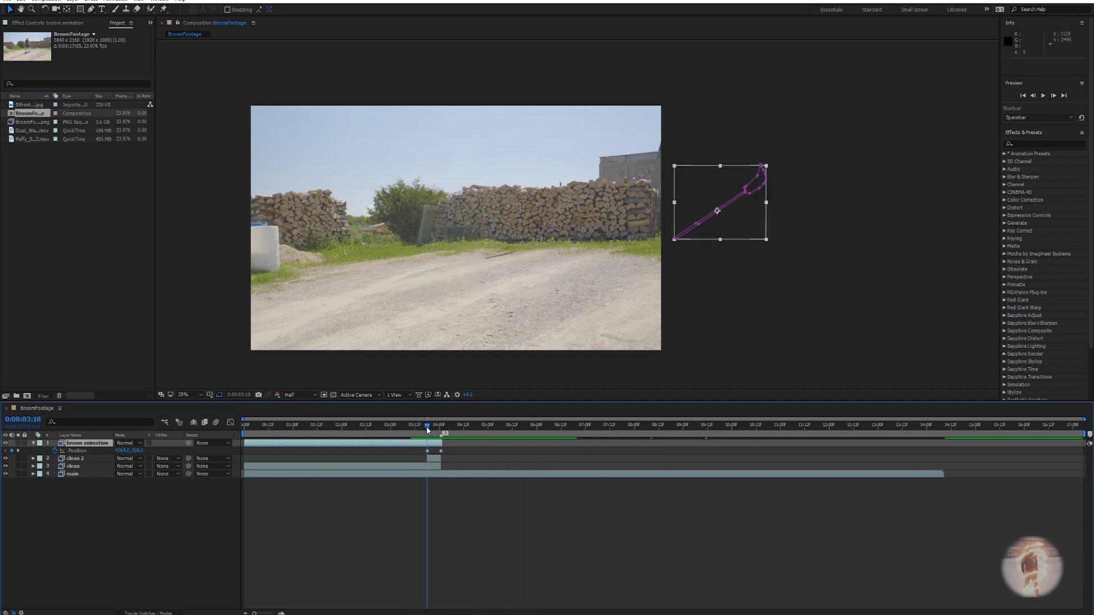
{"action": "key", "text": "r"}
{"action": "left_click_drag", "start_coordinate": [428, 427], "coordinate": [441, 431]}
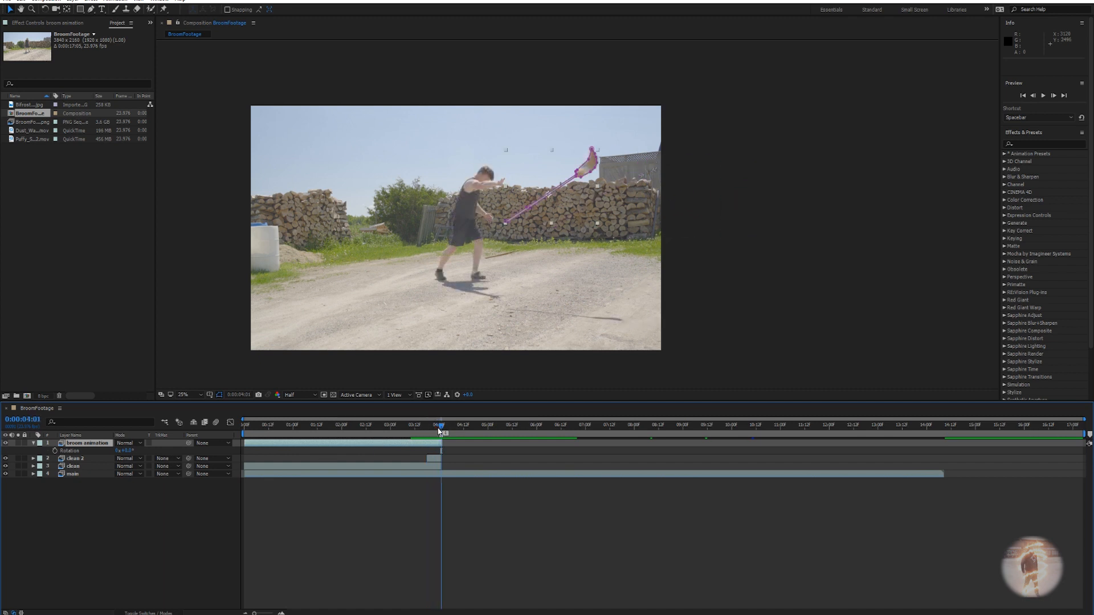
{"action": "key", "text": "Page_Down"}
{"action": "key", "text": "Page_Up"}
{"action": "left_click", "coordinate": [55, 450]}
{"action": "key", "text": "Page_Up"}
{"action": "key", "text": "Page_Up"}
{"action": "key", "text": "Page_Up"}
{"action": "key", "text": "Page_Up"}
{"action": "key", "text": "Page_Up"}
{"action": "key", "text": "Page_Up"}
{"action": "key", "text": "Page_Up"}
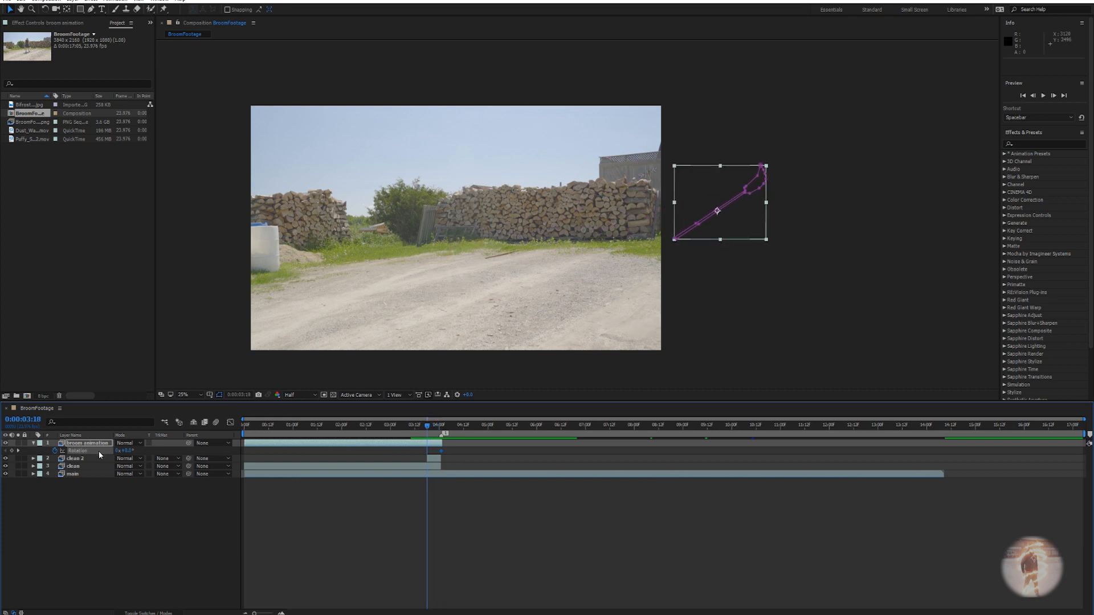
{"action": "left_click_drag", "start_coordinate": [126, 451], "coordinate": [164, 451]}
Preview the rotating fly-in from 0:00:03:12 and scrub the broom swing timing.
{"action": "left_click_drag", "start_coordinate": [429, 433], "coordinate": [414, 428]}
{"action": "key", "text": "space"}
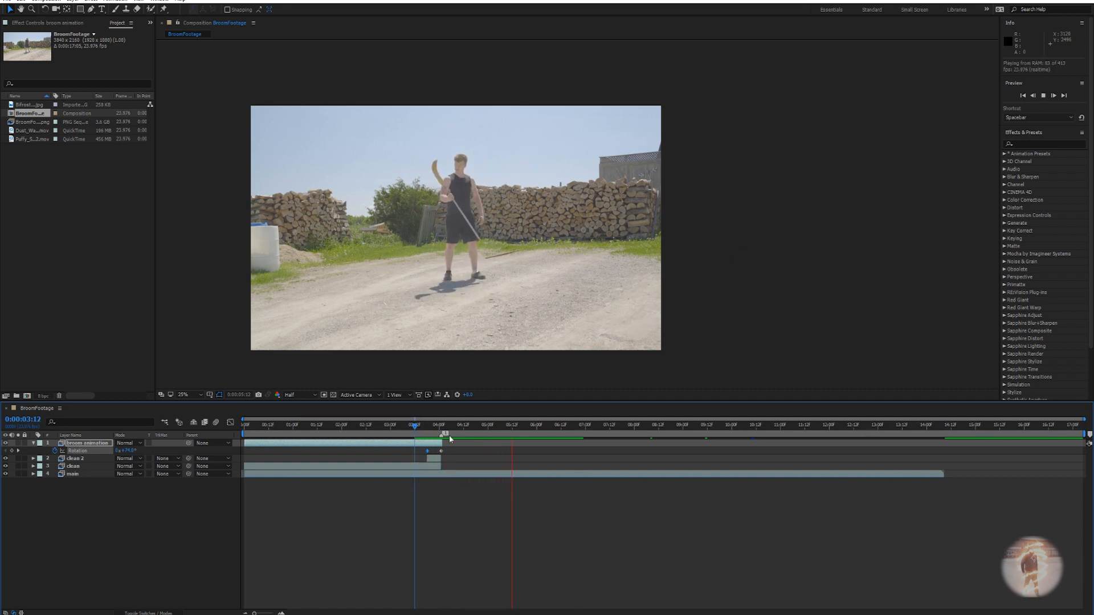
{"action": "key", "text": "space"}
{"action": "left_click", "coordinate": [428, 427]}
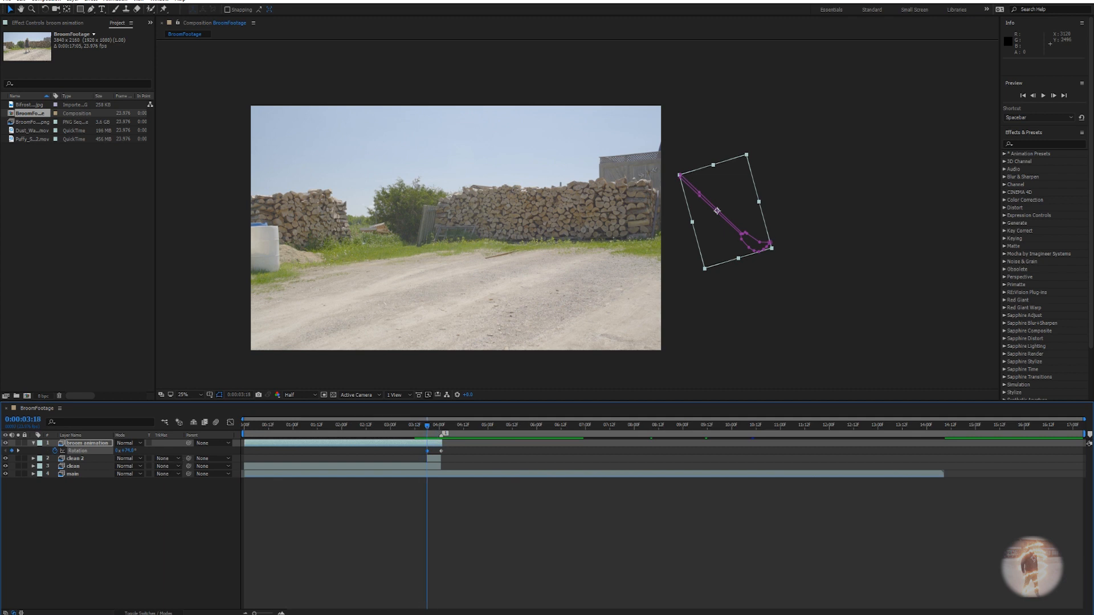
{"action": "key", "text": "F4"}
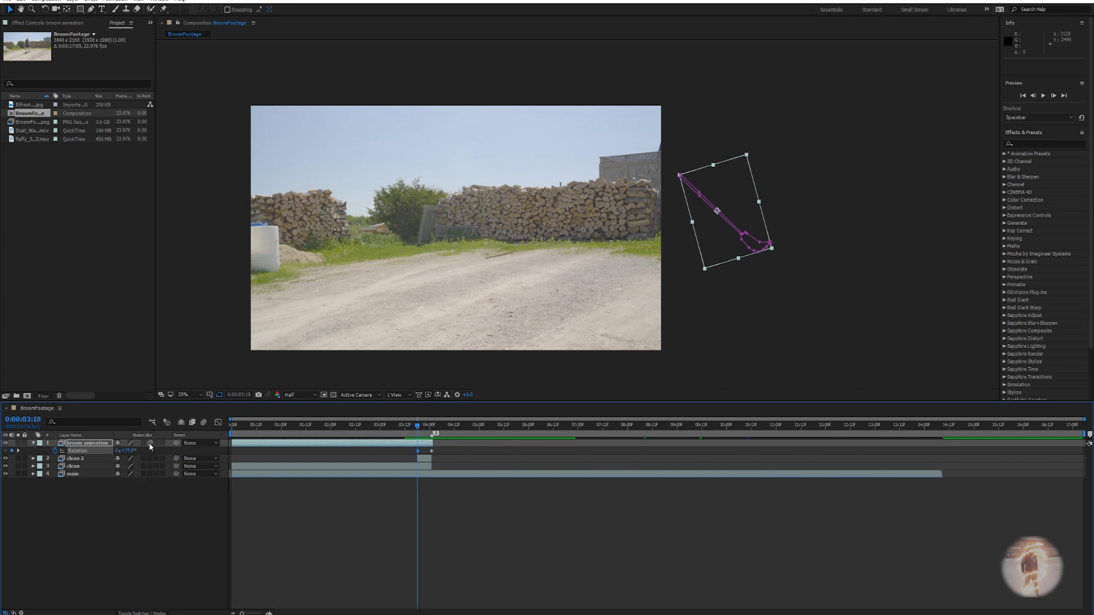
{"action": "left_click_drag", "start_coordinate": [418, 429], "coordinate": [405, 428]}
{"action": "key", "text": "space"}
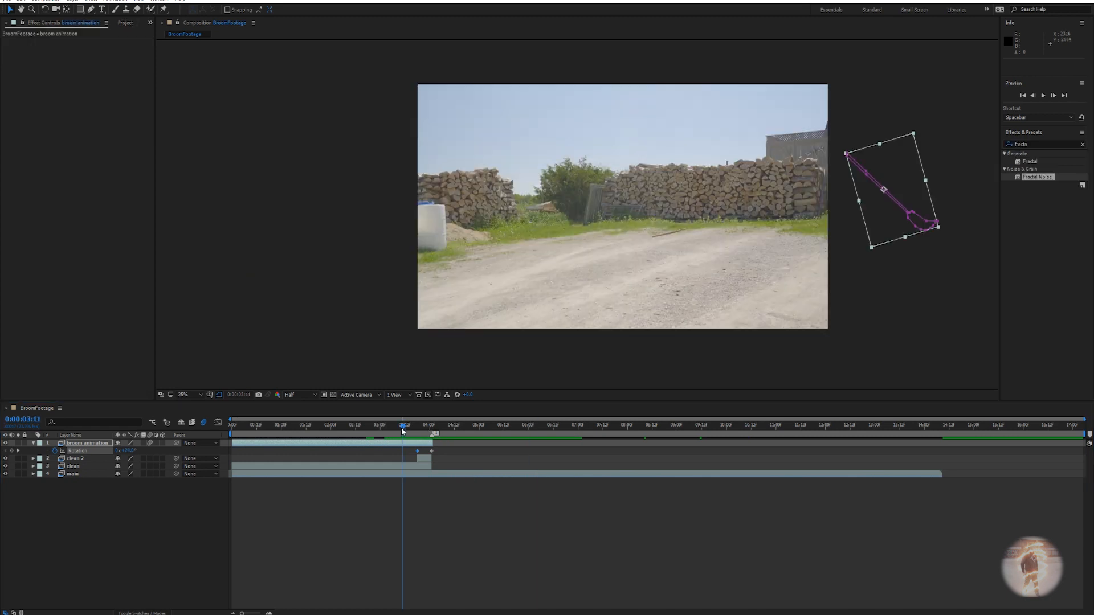
{"action": "mouse_move", "coordinate": [402, 432]}
{"action": "left_mouse_down"}
{"action": "mouse_move", "coordinate": [377, 429]}
{"action": "mouse_move", "coordinate": [463, 433]}
{"action": "mouse_move", "coordinate": [397, 433]}
{"action": "left_mouse_up"}
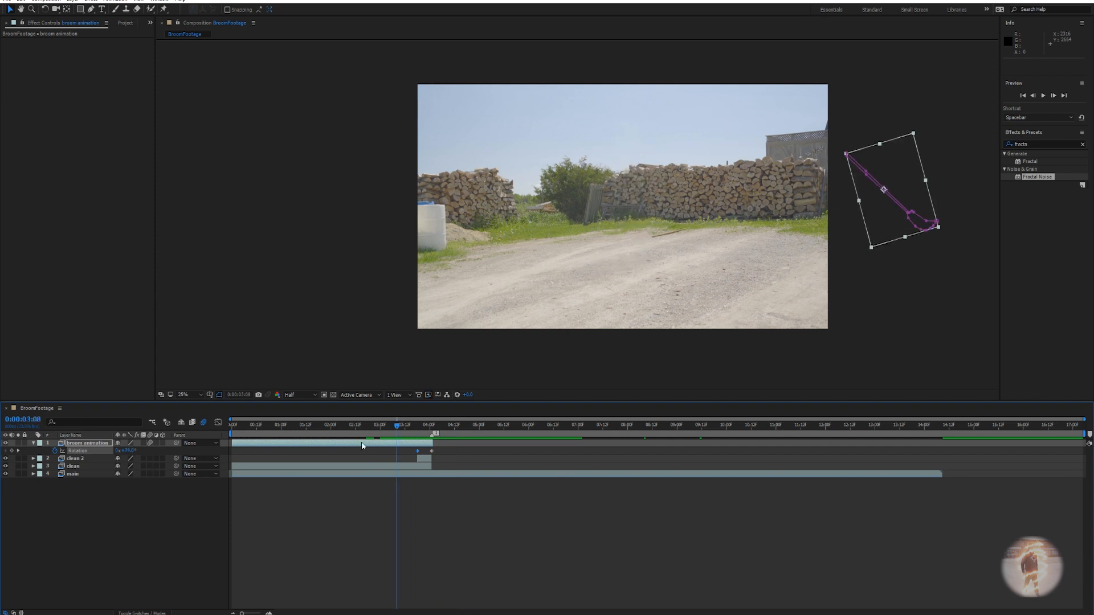
Create a new composition named Fractal animation with height 6000 pixels.
{"action": "left_click", "coordinate": [33, 442]}
{"action": "left_click", "coordinate": [49, 1]}
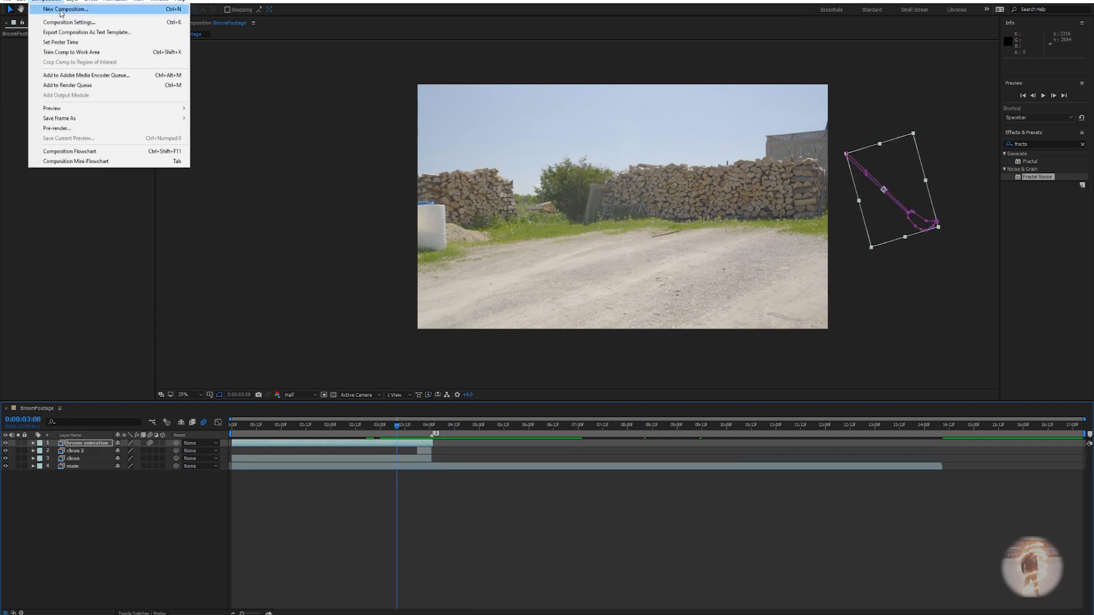
{"action": "left_click", "coordinate": [61, 9]}
{"action": "type", "text": "fractal animatoin"}
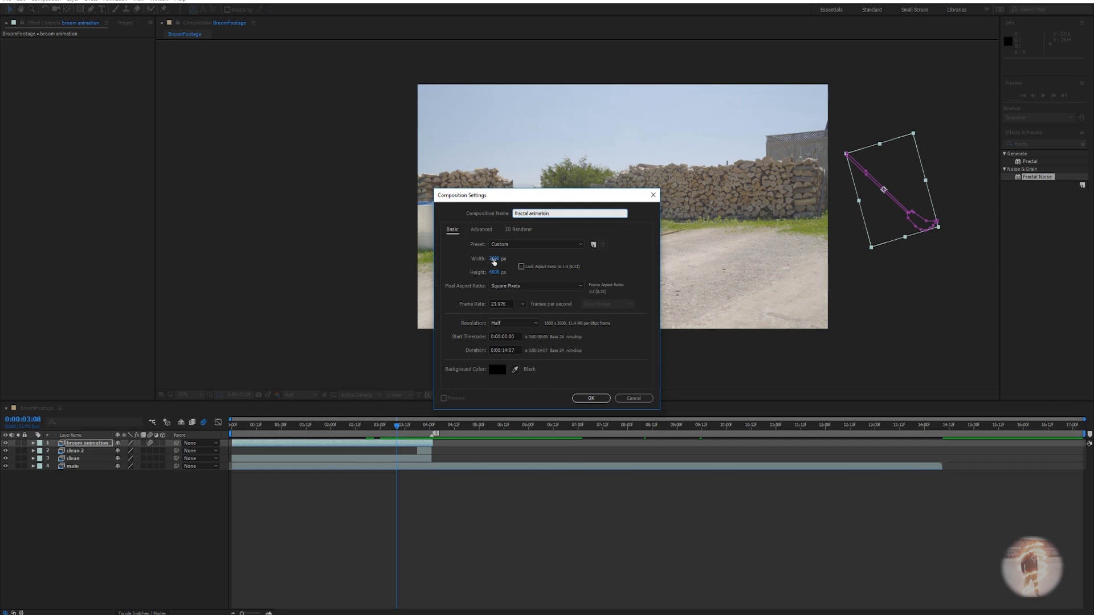
{"action": "left_click", "coordinate": [495, 272]}
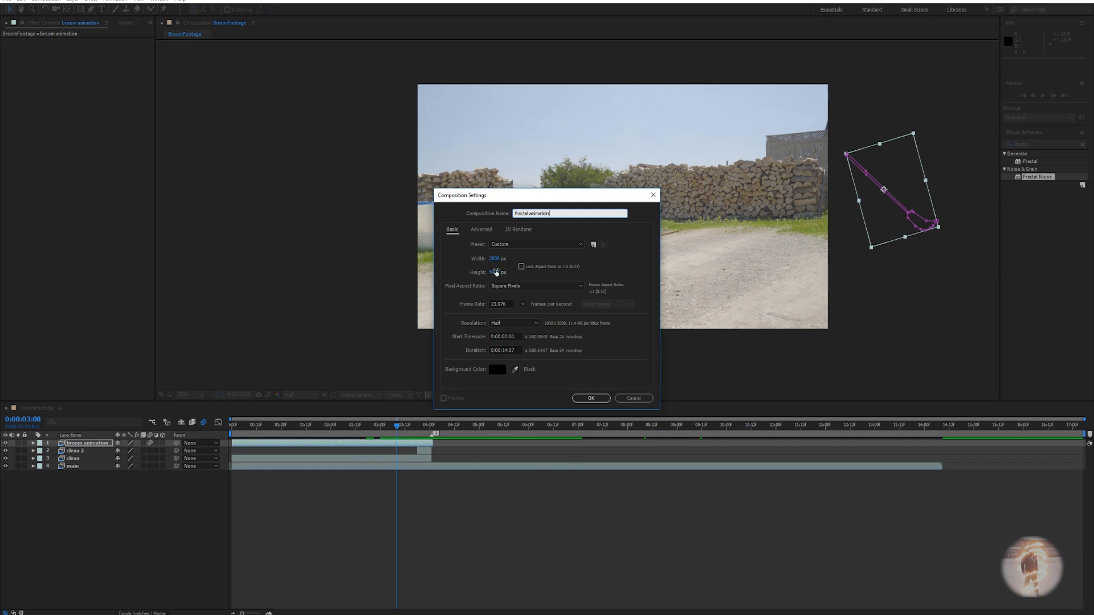
{"action": "left_click", "coordinate": [591, 398]}
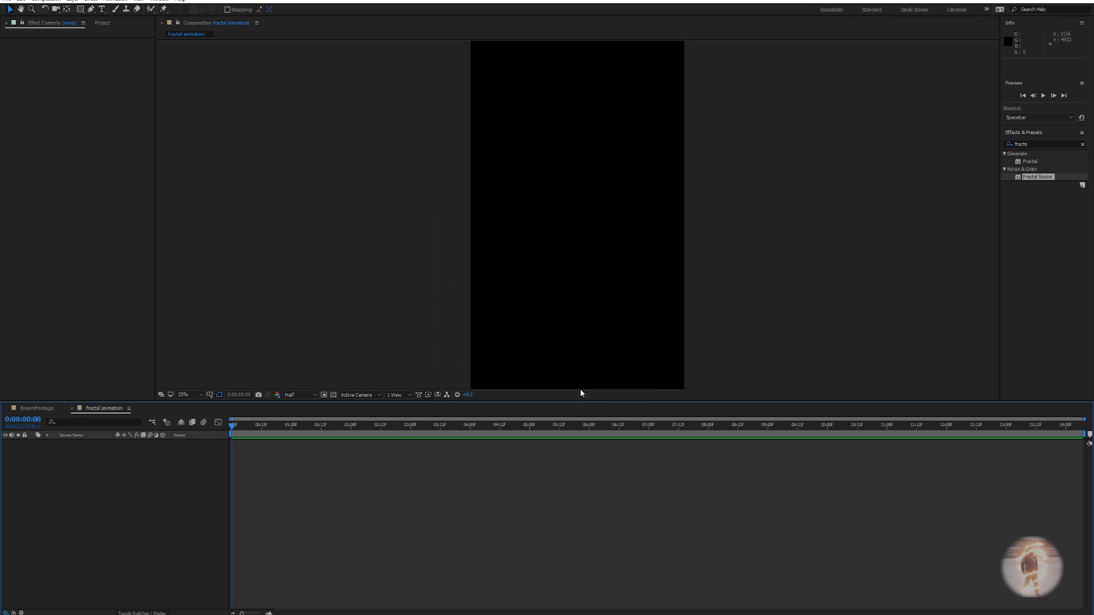
Add a comp-sized orange solid layer named fractal.
{"action": "right_click", "coordinate": [284, 475]}
{"action": "mouse_move", "coordinate": [342, 477]}
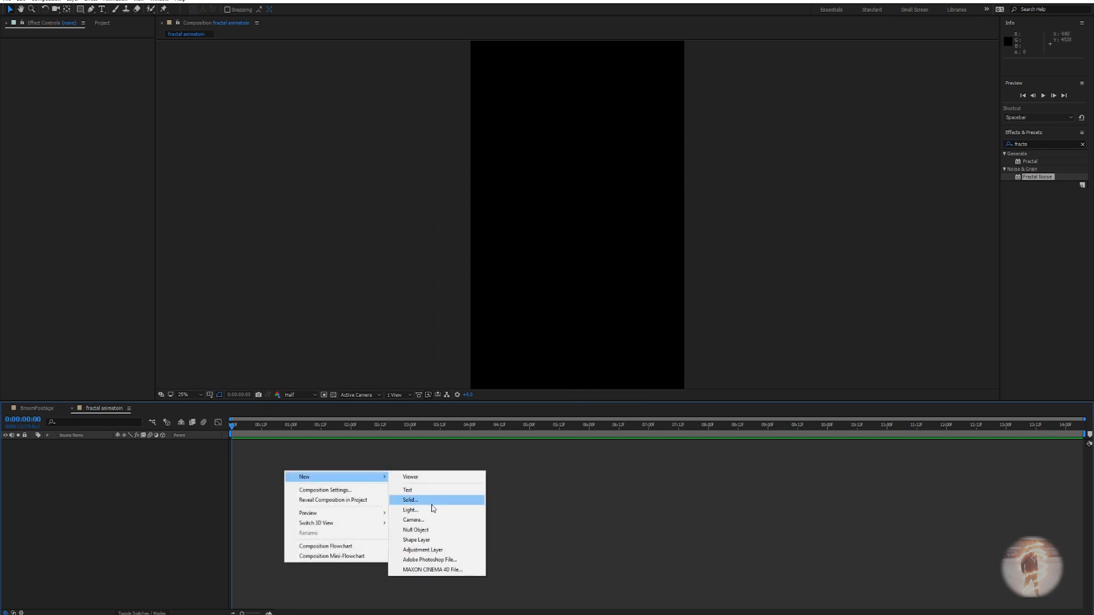
{"action": "left_click", "coordinate": [410, 501]}
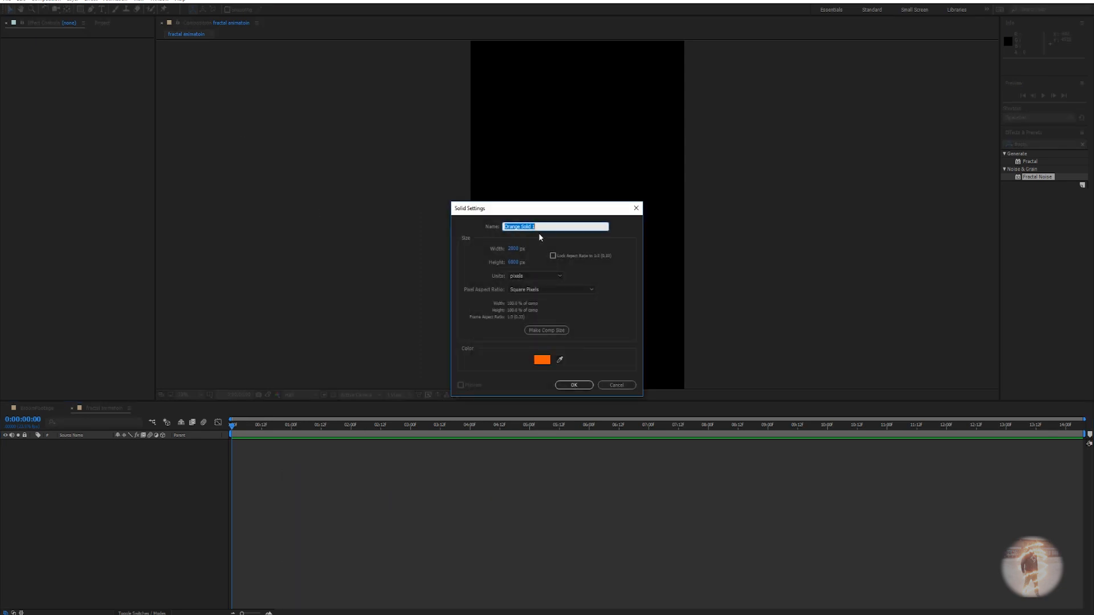
{"action": "type", "text": "fractal"}
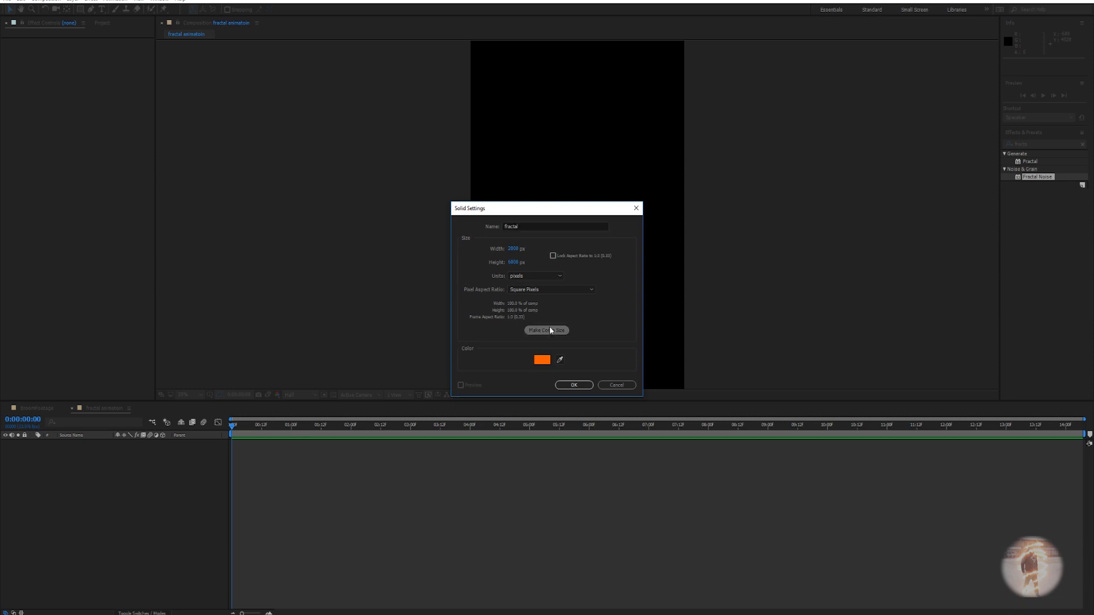
{"action": "left_click", "coordinate": [573, 385]}
{"action": "scroll", "coordinate": [550, 327], "scroll_direction": "down", "scroll_amount": 4}
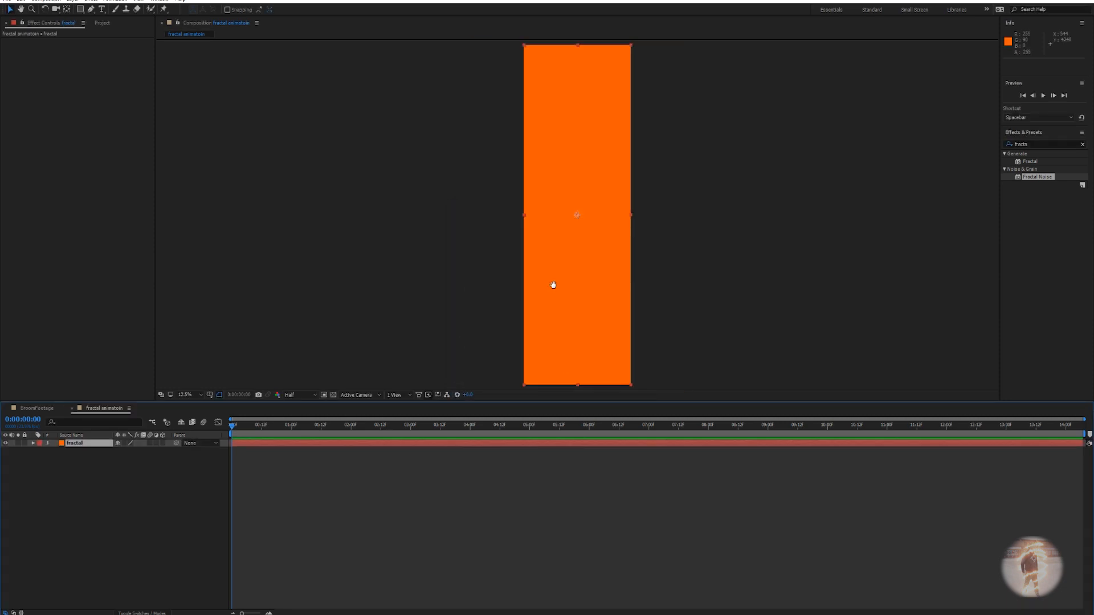
Apply Fractal Noise to the fractal layer via the quick effect search.
{"action": "left_click", "coordinate": [270, 449]}
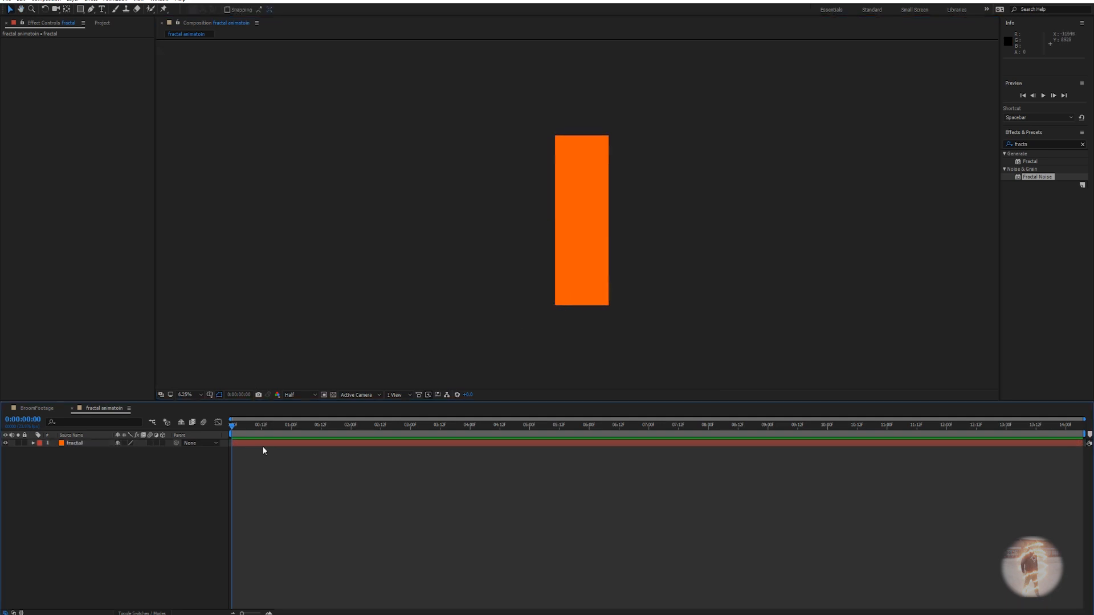
{"action": "key", "text": "ctrl+space"}
{"action": "left_click", "coordinate": [270, 451]}
{"action": "left_click", "coordinate": [264, 445]}
{"action": "key", "text": "ctrl+space"}
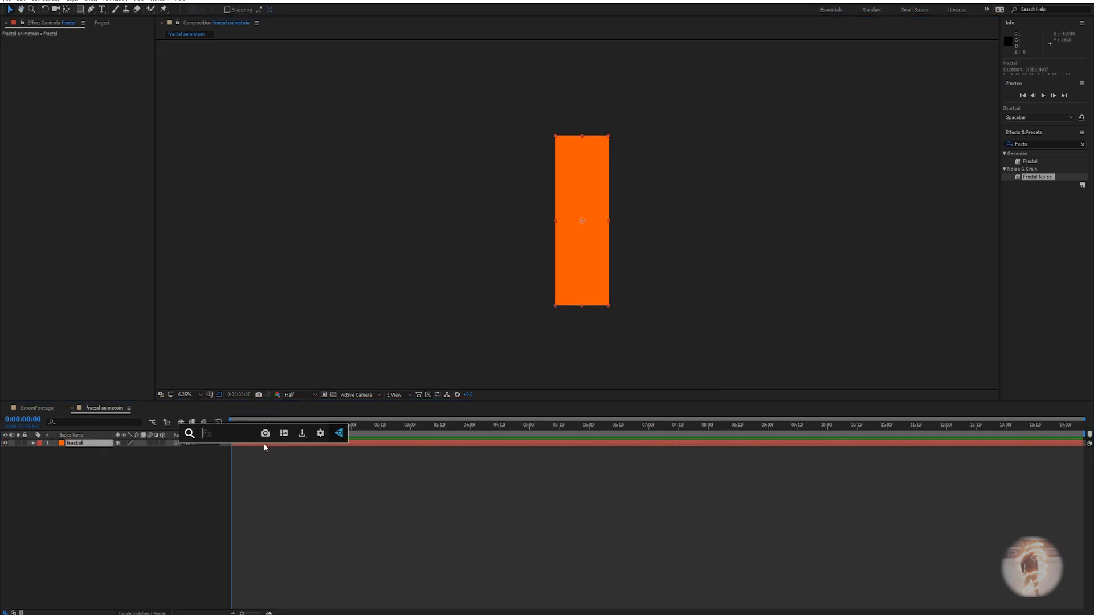
{"action": "type", "text": "fra"}
{"action": "key", "text": "Down"}
{"action": "key", "text": "Return"}
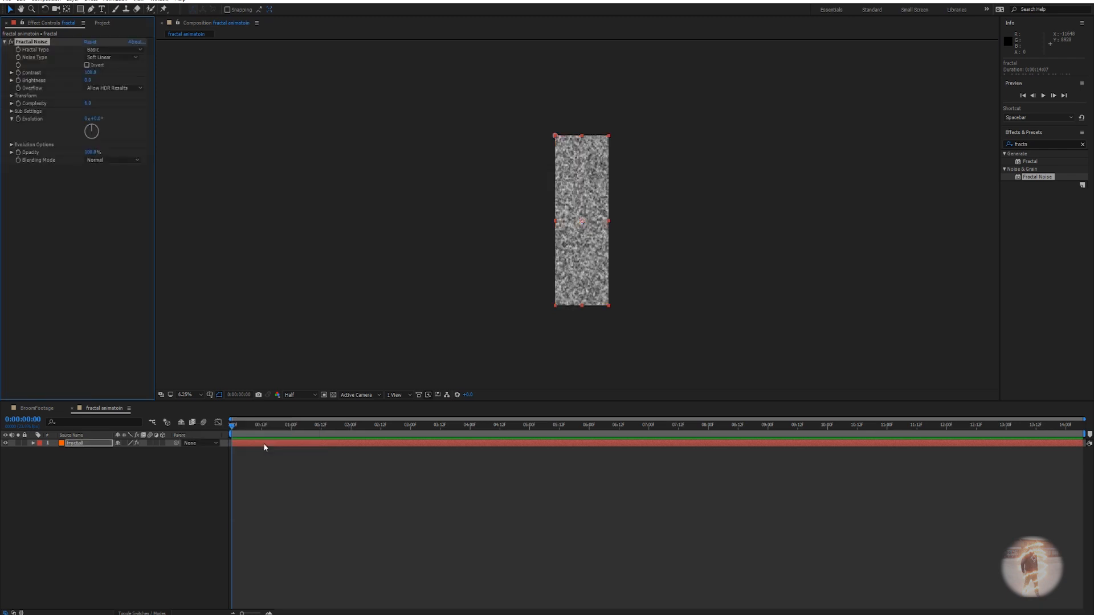
{"action": "left_click", "coordinate": [96, 444]}
{"action": "key", "text": "ctrl+space"}
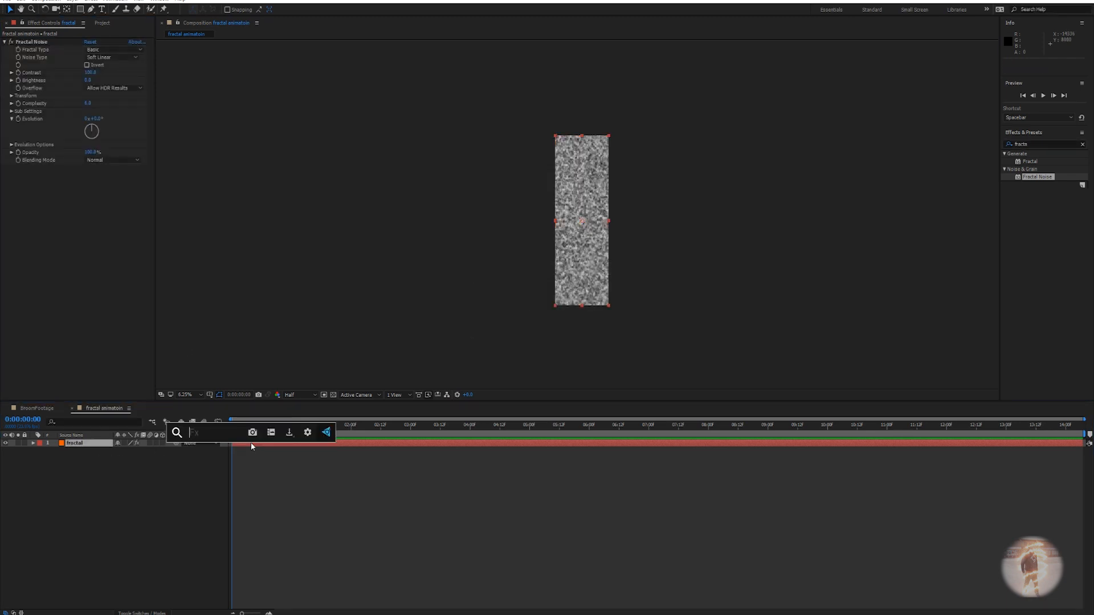
{"action": "left_click", "coordinate": [274, 476]}
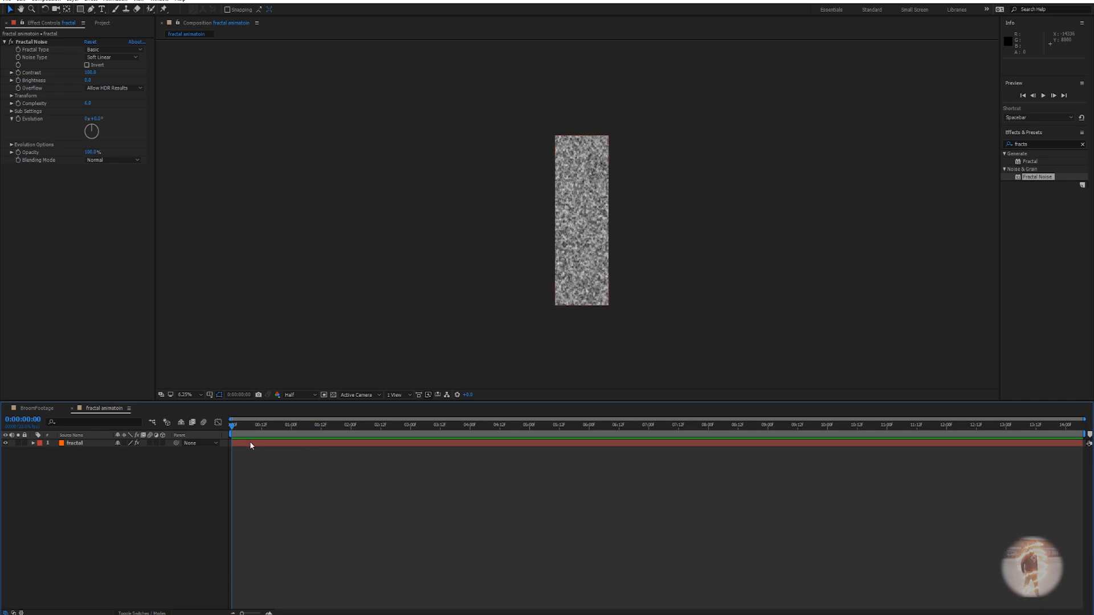
{"action": "left_click", "coordinate": [250, 443]}
{"action": "key", "text": "ctrl+space"}
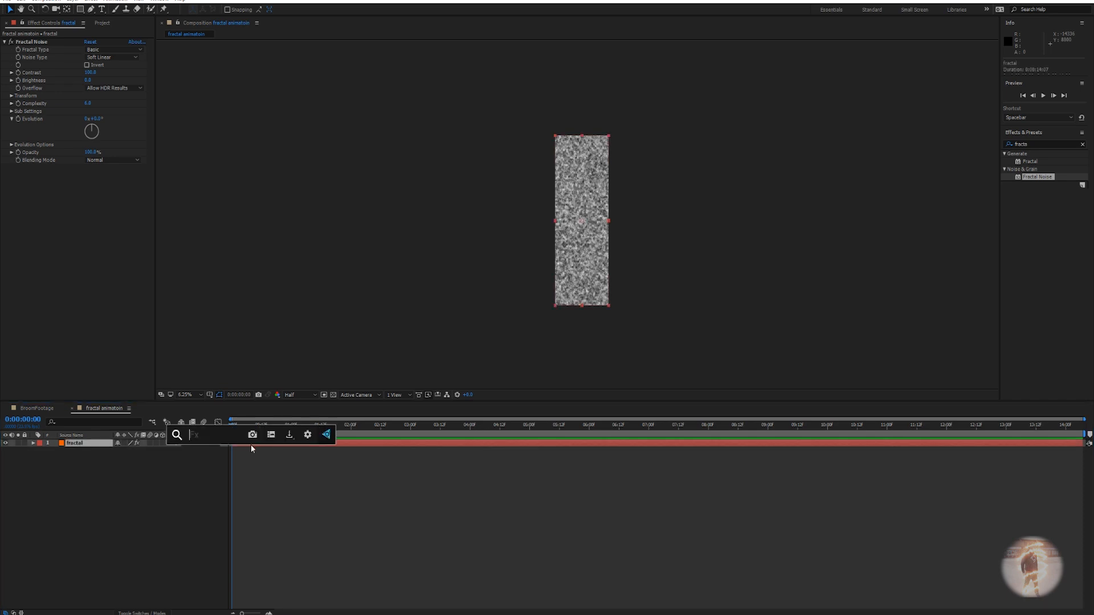
{"action": "type", "text": "frac"}
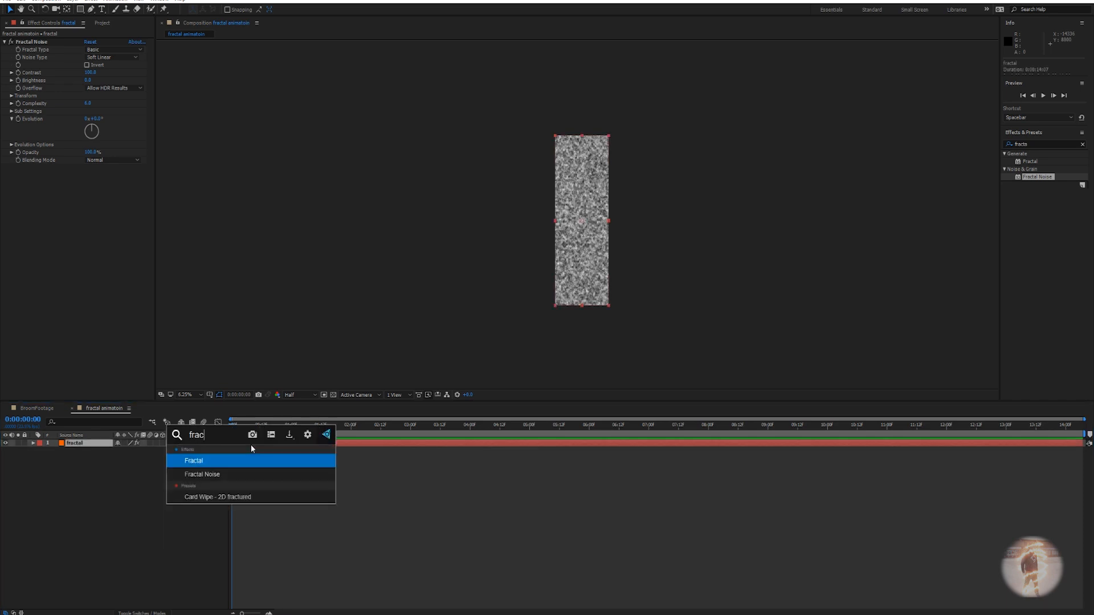
{"action": "left_click", "coordinate": [513, 496]}
Search 'frac' in Effects & Presets, select Fractal Noise, and center the noise layer in view.
{"action": "left_click", "coordinate": [1033, 144]}
{"action": "key", "text": "ctrl+a"}
{"action": "key", "text": "BackSpace"}
{"action": "type", "text": "frac"}
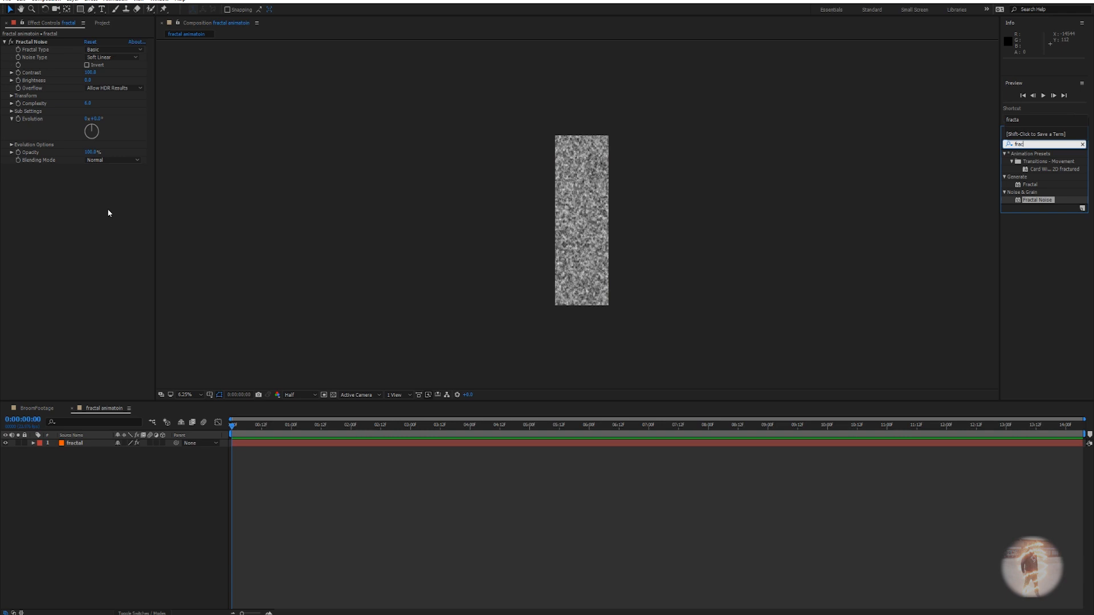
{"action": "left_click", "coordinate": [329, 579]}
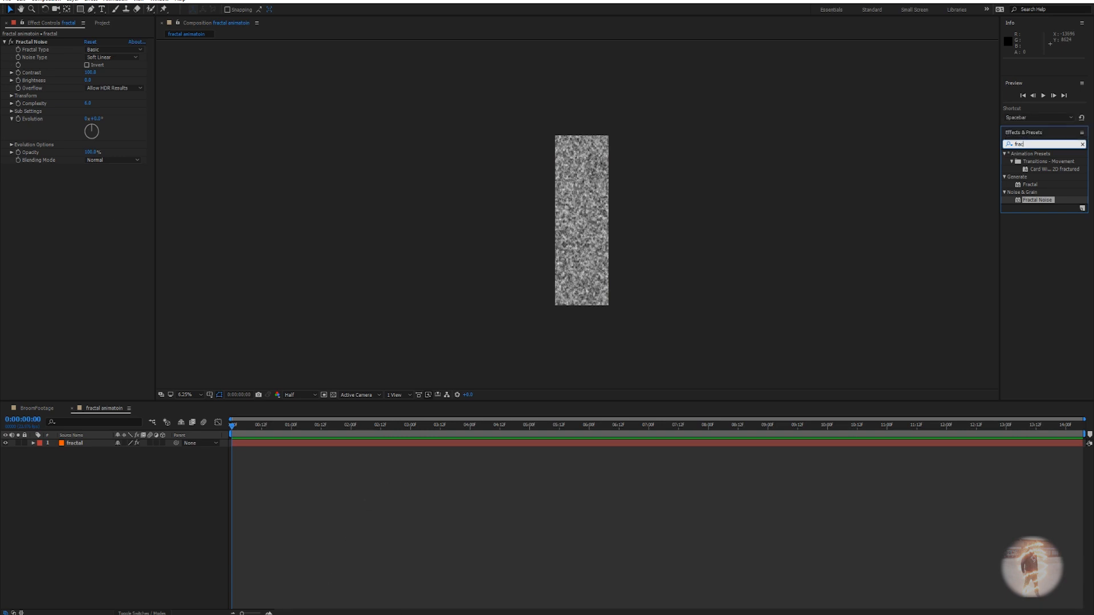
{"action": "left_click", "coordinate": [43, 42]}
{"action": "scroll", "coordinate": [552, 229], "scroll_direction": "up", "scroll_amount": 1}
{"action": "left_click_drag", "start_coordinate": [554, 226], "coordinate": [567, 195]}
{"action": "left_click_drag", "start_coordinate": [420, 252], "coordinate": [423, 288]}
{"action": "left_click_drag", "start_coordinate": [275, 168], "coordinate": [253, 153]}
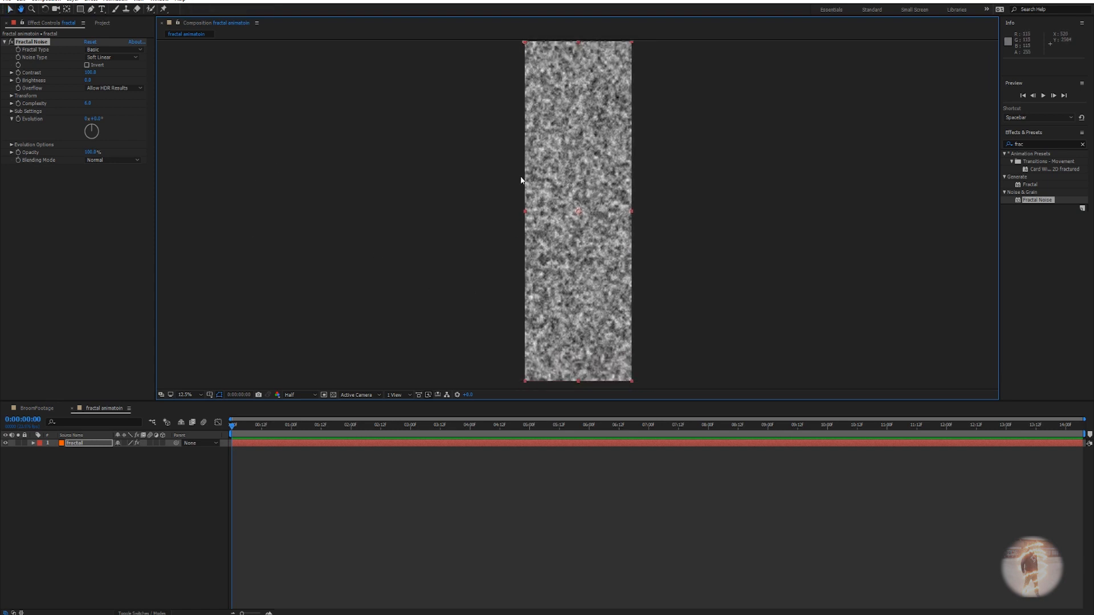
Set the Fractal Noise Fractal Type to Max and Noise Type to Spline.
{"action": "left_click", "coordinate": [110, 51]}
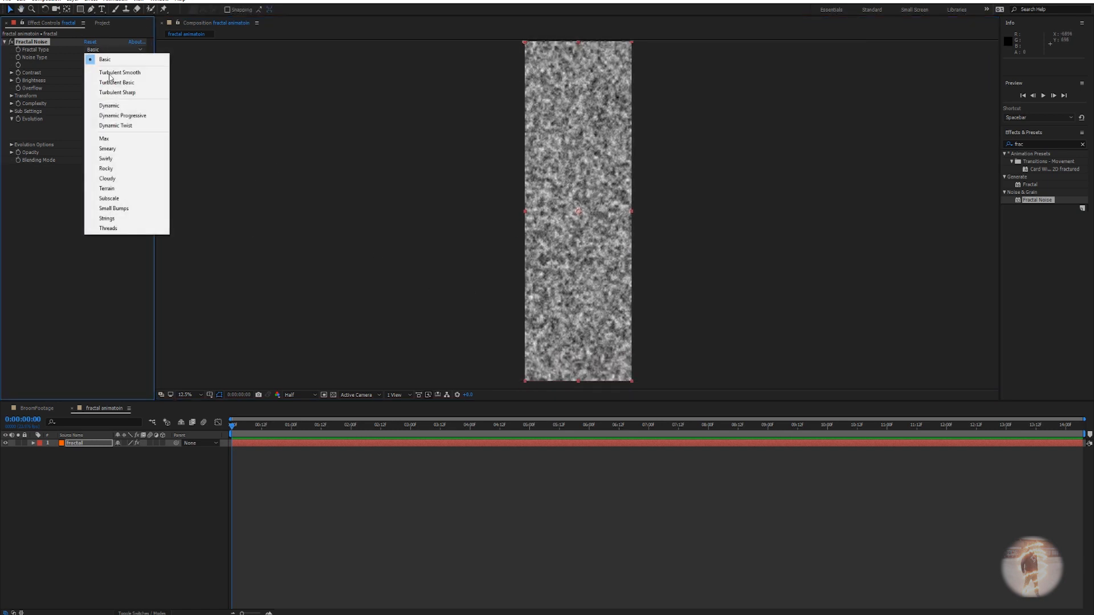
{"action": "left_click", "coordinate": [111, 139]}
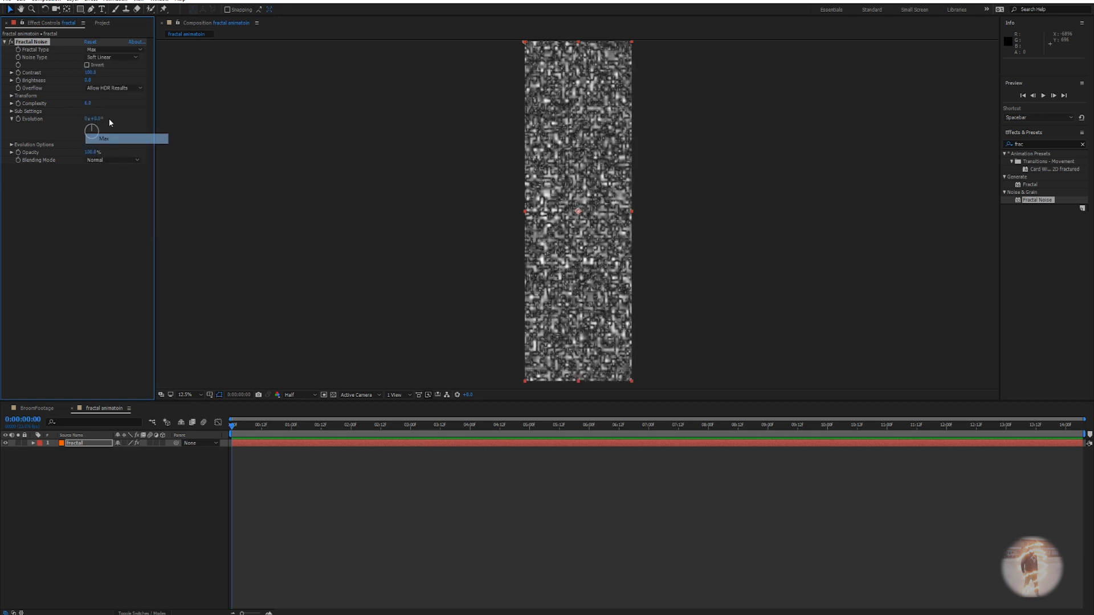
{"action": "left_click", "coordinate": [105, 58]}
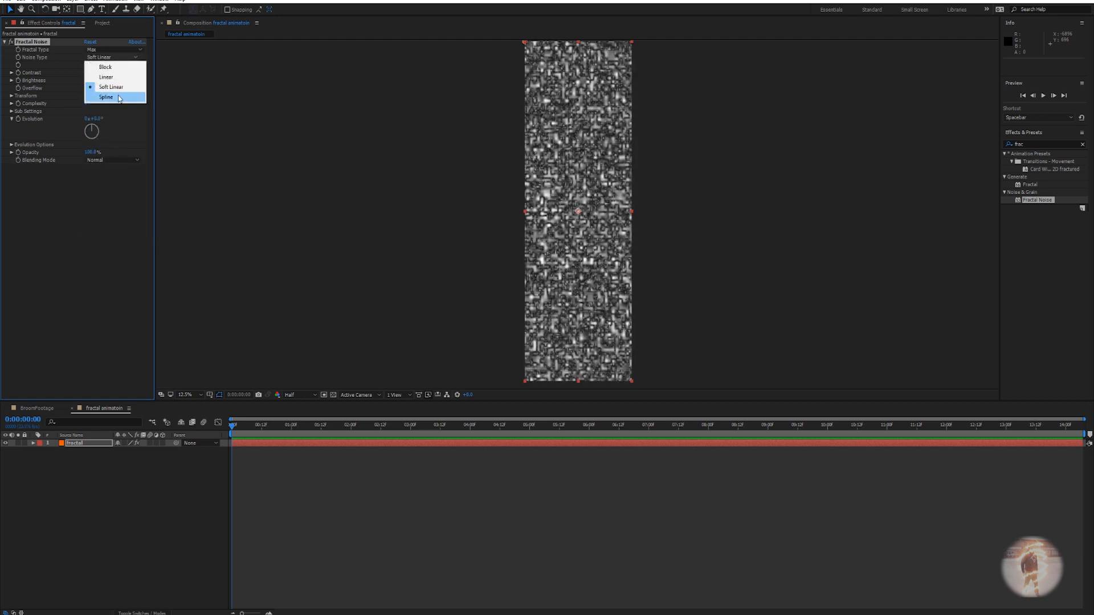
{"action": "left_click", "coordinate": [118, 98]}
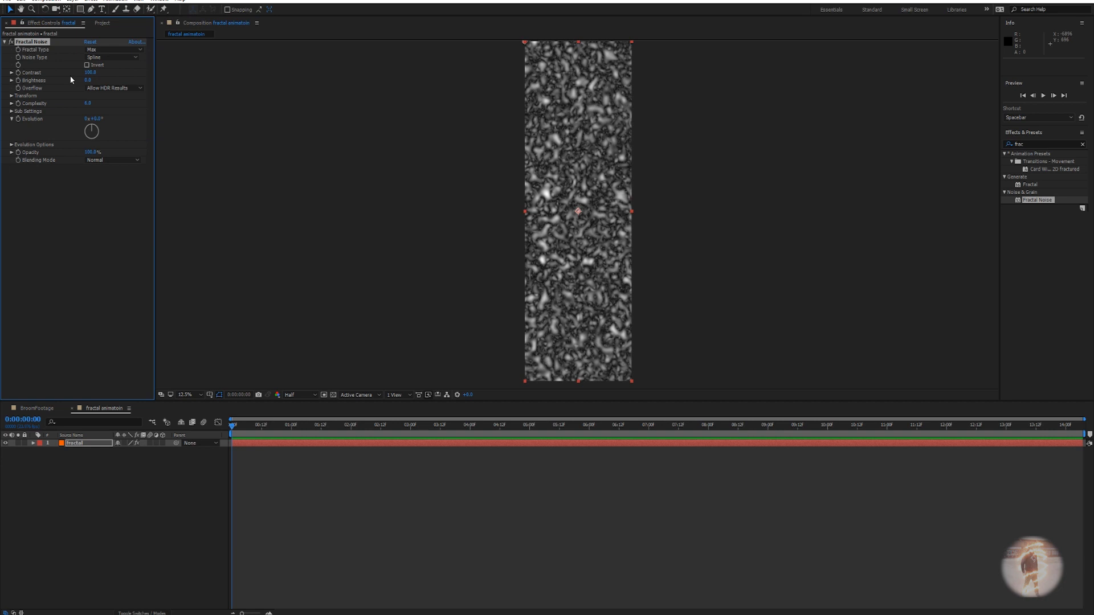
Turn off Uniform Scaling and stretch the noise into narrow, tall streaks (about 28 × 925).
{"action": "left_click", "coordinate": [11, 96]}
{"action": "left_click", "coordinate": [87, 111]}
{"action": "left_click_drag", "start_coordinate": [45, 139], "coordinate": [196, 162]}
{"action": "key", "text": "ctrl+z"}
{"action": "left_click_drag", "start_coordinate": [112, 162], "coordinate": [286, 154]}
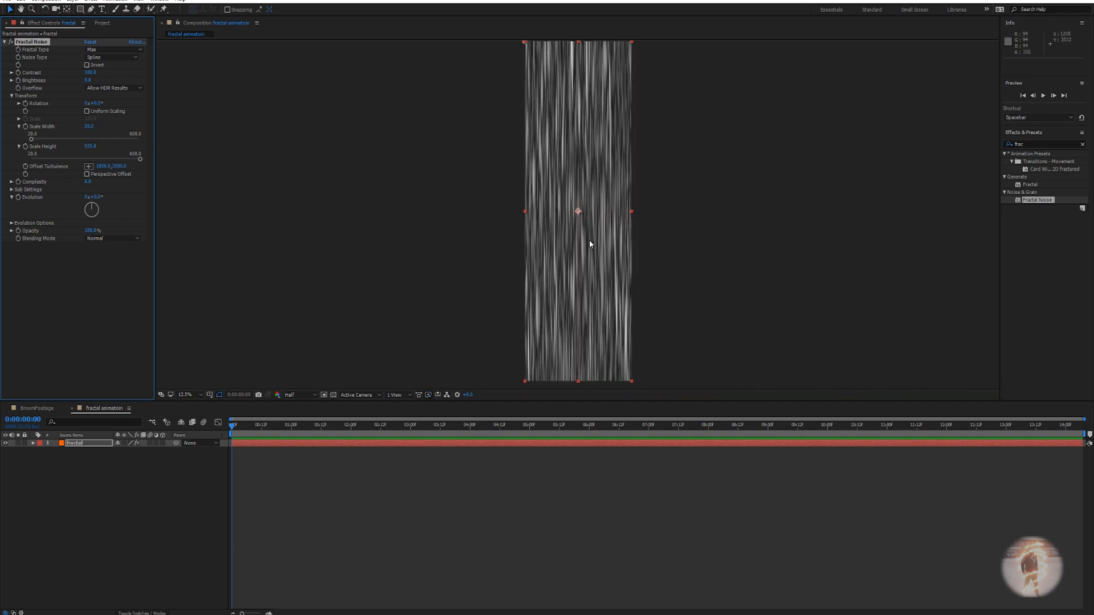
Lower the noise Brightness to about -13 to darken the streaks.
{"action": "scroll", "coordinate": [591, 233], "scroll_direction": "up", "scroll_amount": 1}
{"action": "left_click_drag", "start_coordinate": [602, 142], "coordinate": [597, 286]}
{"action": "left_click_drag", "start_coordinate": [616, 249], "coordinate": [612, 138]}
{"action": "scroll", "coordinate": [618, 154], "scroll_direction": "down", "scroll_amount": 1}
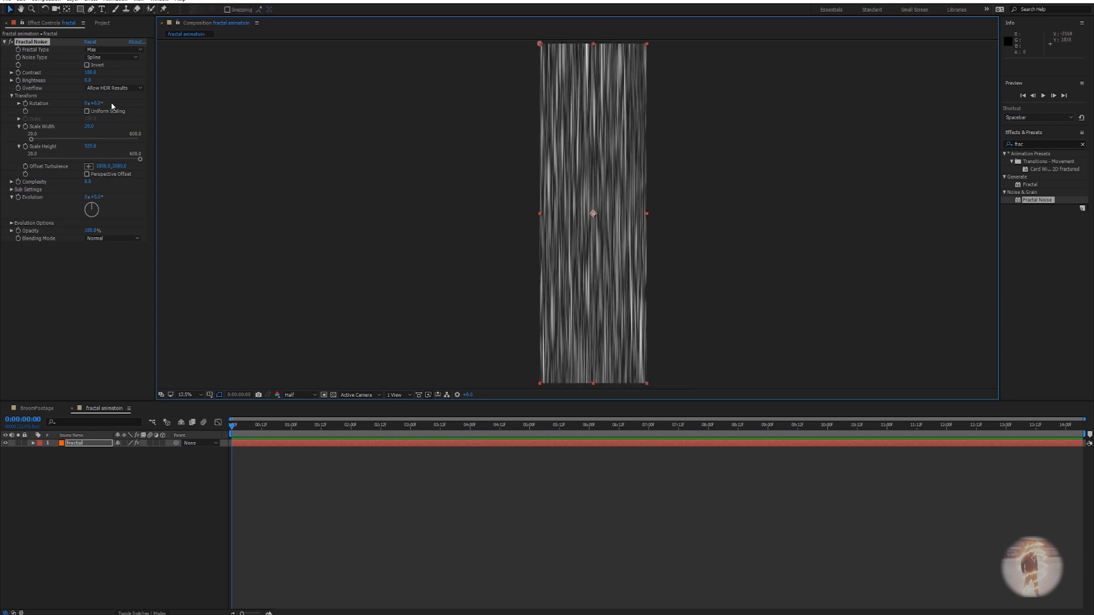
{"action": "left_click_drag", "start_coordinate": [88, 80], "coordinate": [100, 74]}
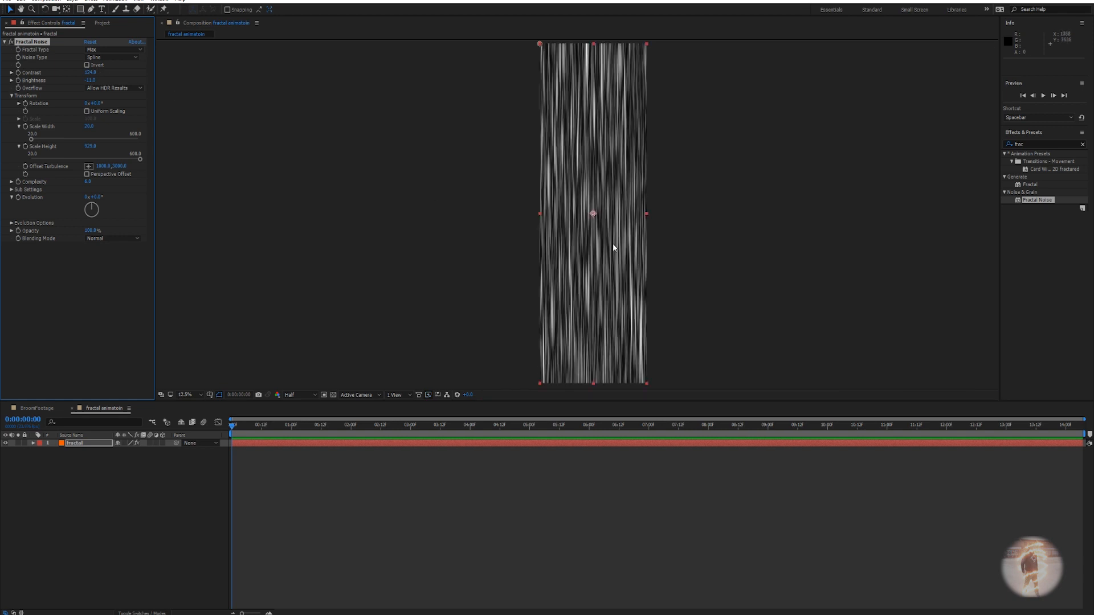
Drive the Fractal Noise Evolution with a time*100 expression.
{"action": "left_click", "coordinate": [18, 198], "text": "alt"}
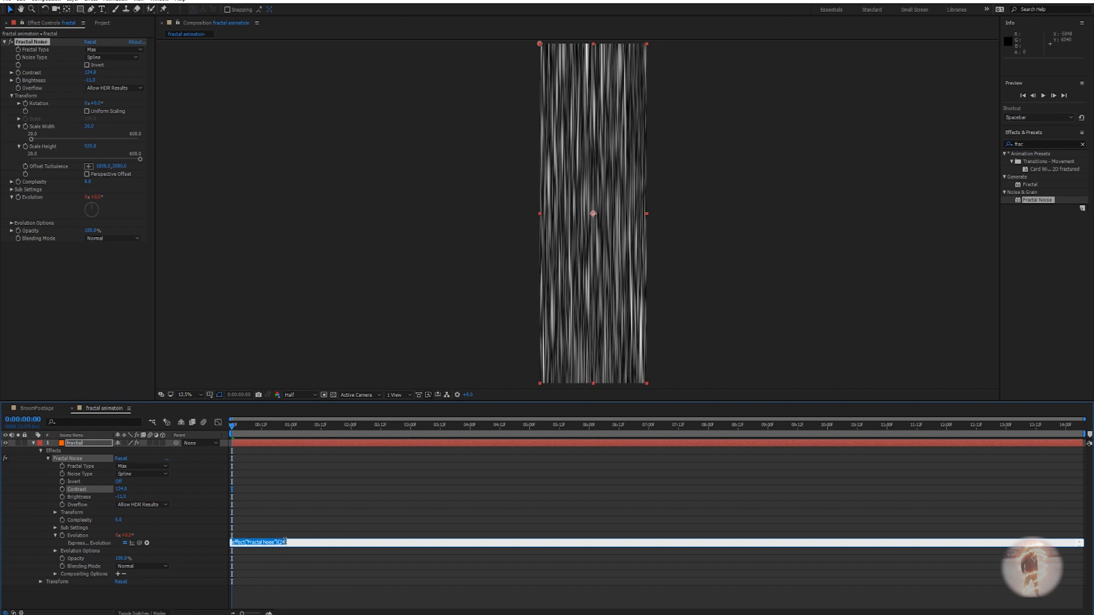
{"action": "type", "text": "time*100"}
{"action": "left_click", "coordinate": [272, 518]}
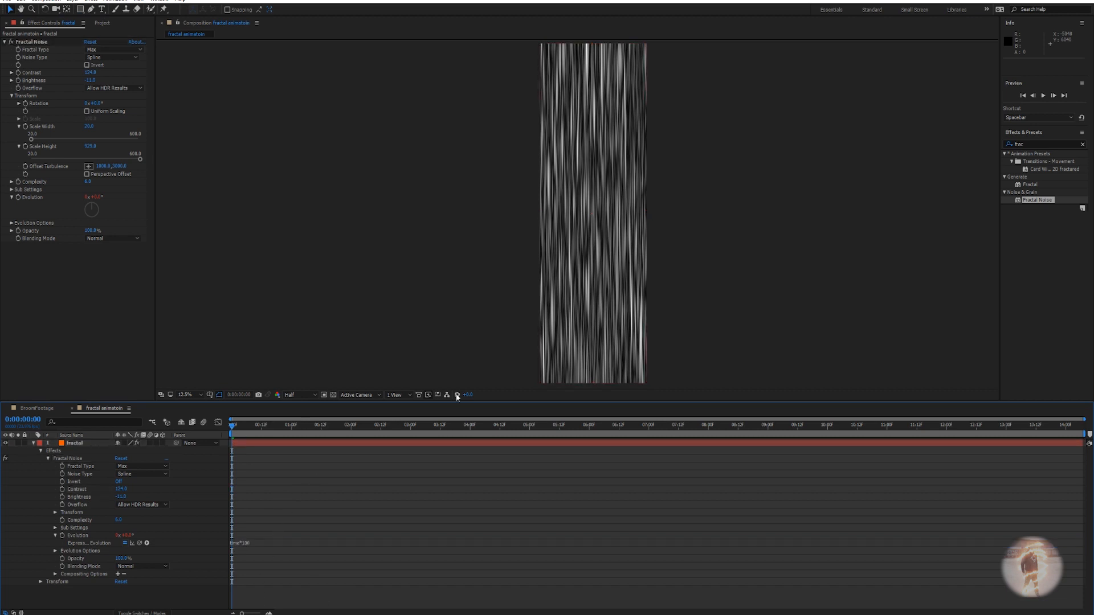
Preview the evolving noise, then start an expression on Offset Turbulence.
{"action": "key", "text": "space"}
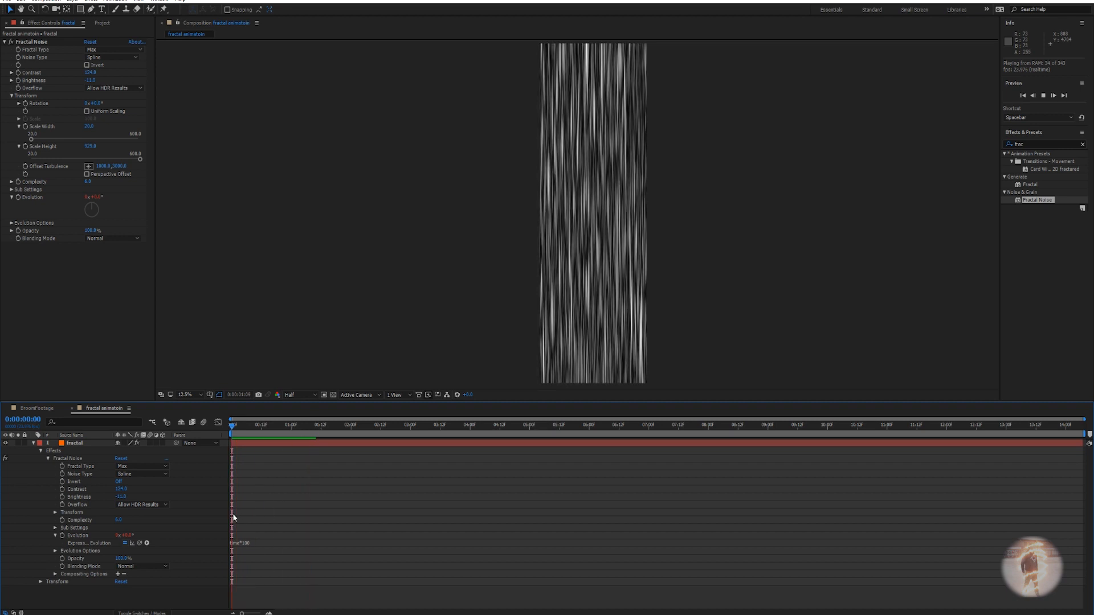
{"action": "key", "text": "space"}
{"action": "mouse_move", "coordinate": [289, 428]}
{"action": "left_mouse_down"}
{"action": "mouse_move", "coordinate": [225, 429]}
{"action": "mouse_move", "coordinate": [286, 429]}
{"action": "left_mouse_up"}
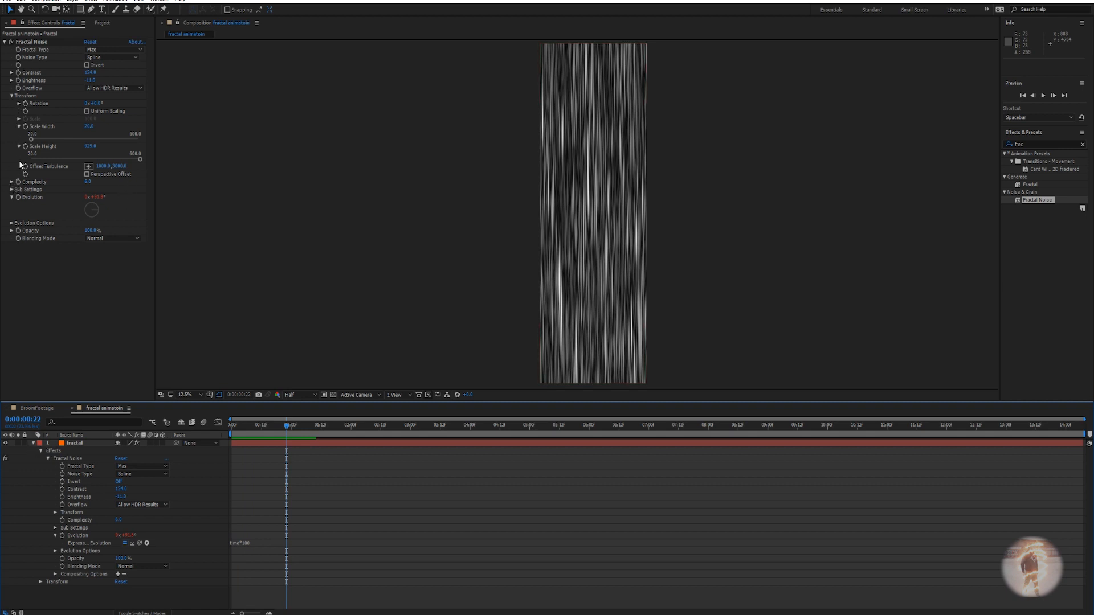
{"action": "left_click", "coordinate": [49, 166]}
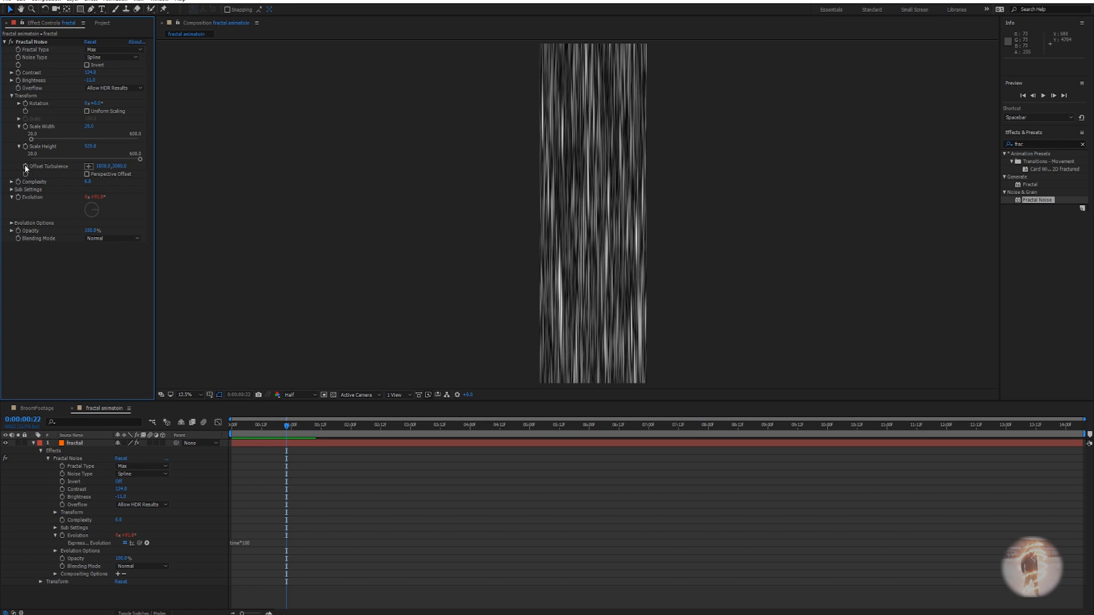
{"action": "left_click", "coordinate": [25, 167], "text": "alt"}
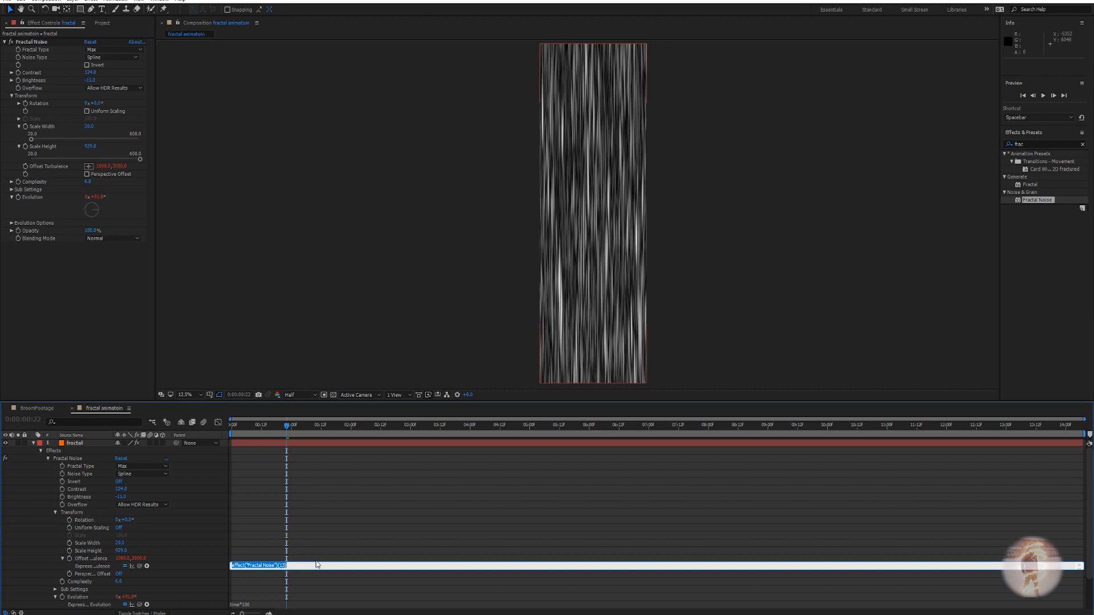
Give Offset Turbulence a [0, time*9000] expression so the streaks drift vertically.
{"action": "type", "text": "value="}
{"action": "type", "text": "[0,time*9000"}
{"action": "left_click", "coordinate": [368, 530]}
Scrub and preview the noise animation, then collapse the fractal layer's properties.
{"action": "left_click_drag", "start_coordinate": [286, 427], "coordinate": [502, 452]}
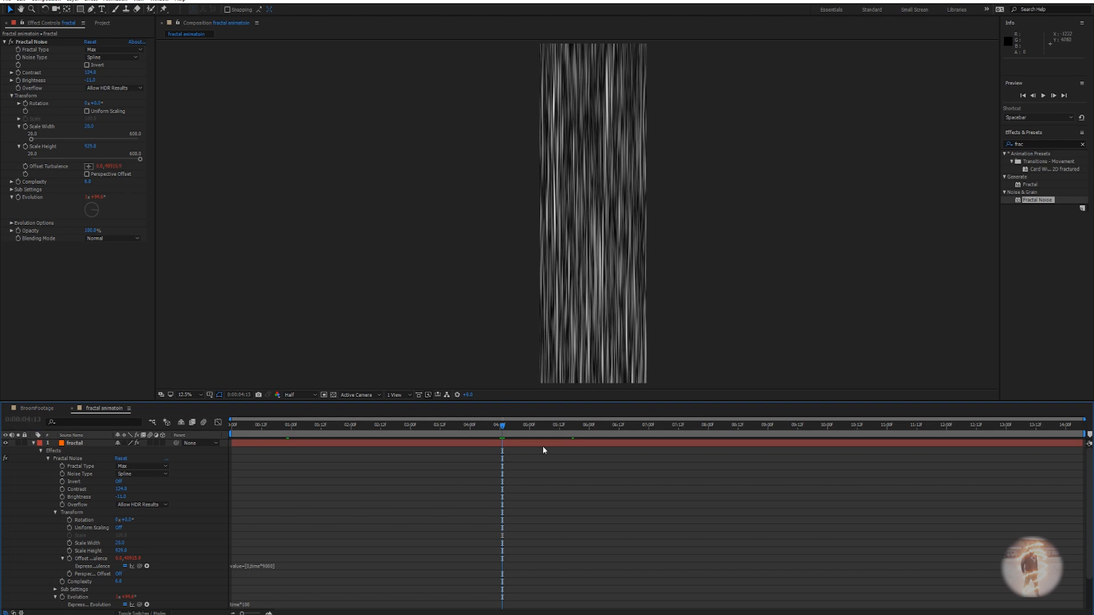
{"action": "left_click_drag", "start_coordinate": [504, 429], "coordinate": [403, 439]}
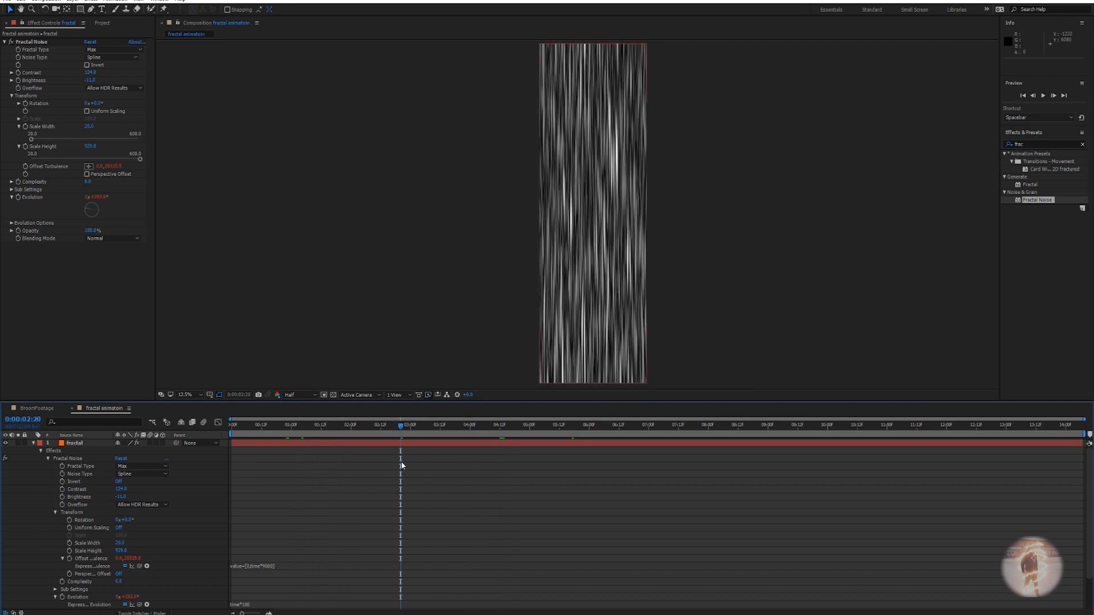
{"action": "key", "text": "space"}
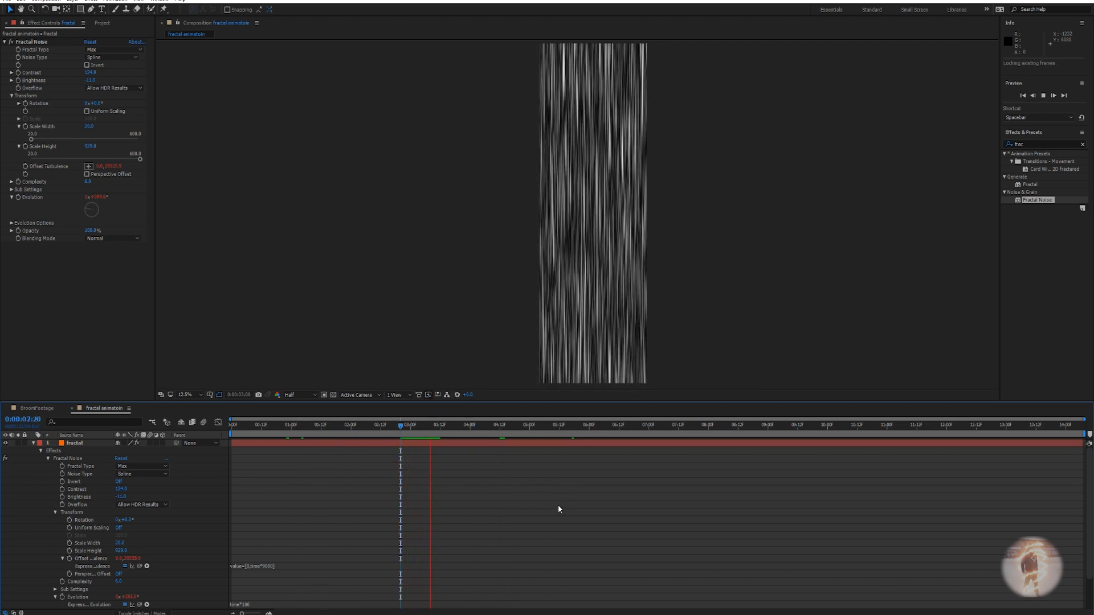
{"action": "key", "text": "space"}
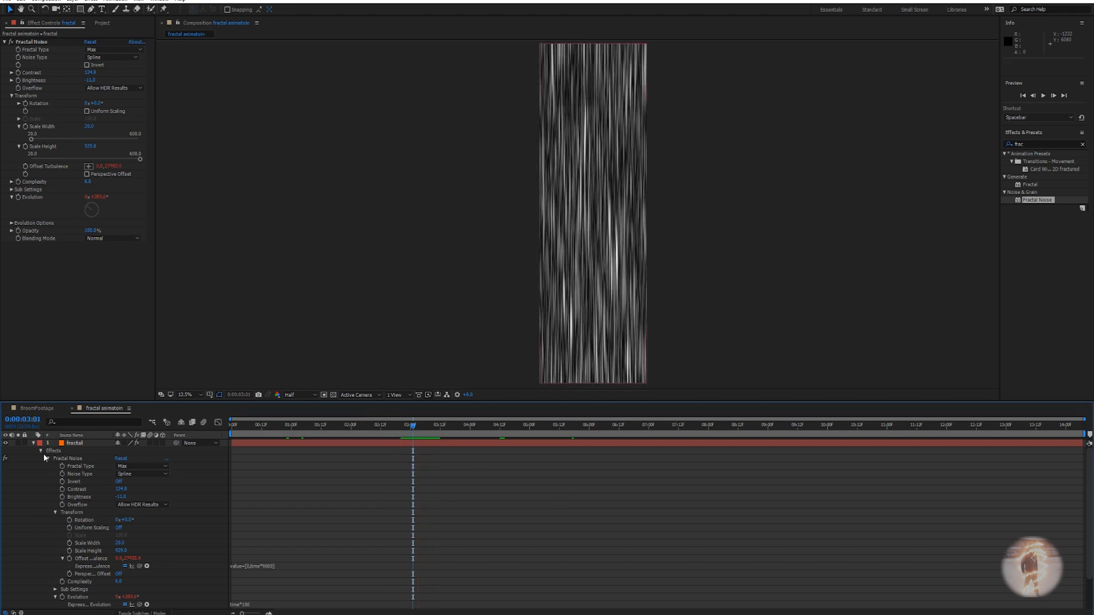
{"action": "left_click", "coordinate": [33, 443]}
Apply the Tint effect to the fractal layer at 0:00:02:16.
{"action": "left_click", "coordinate": [73, 443]}
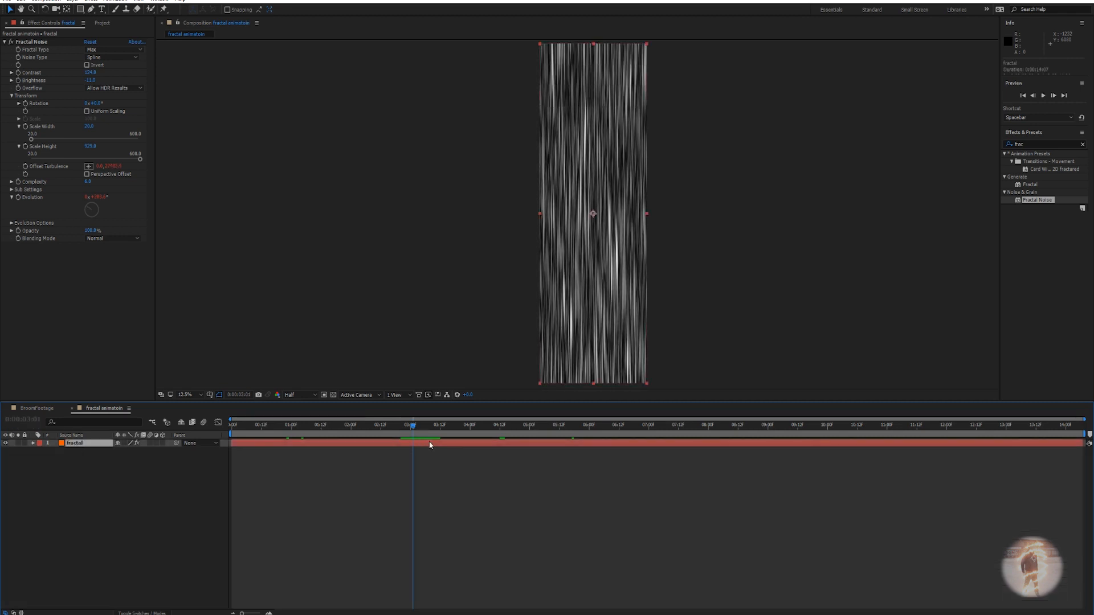
{"action": "left_click_drag", "start_coordinate": [411, 426], "coordinate": [393, 446]}
{"action": "key", "text": "ctrl+space"}
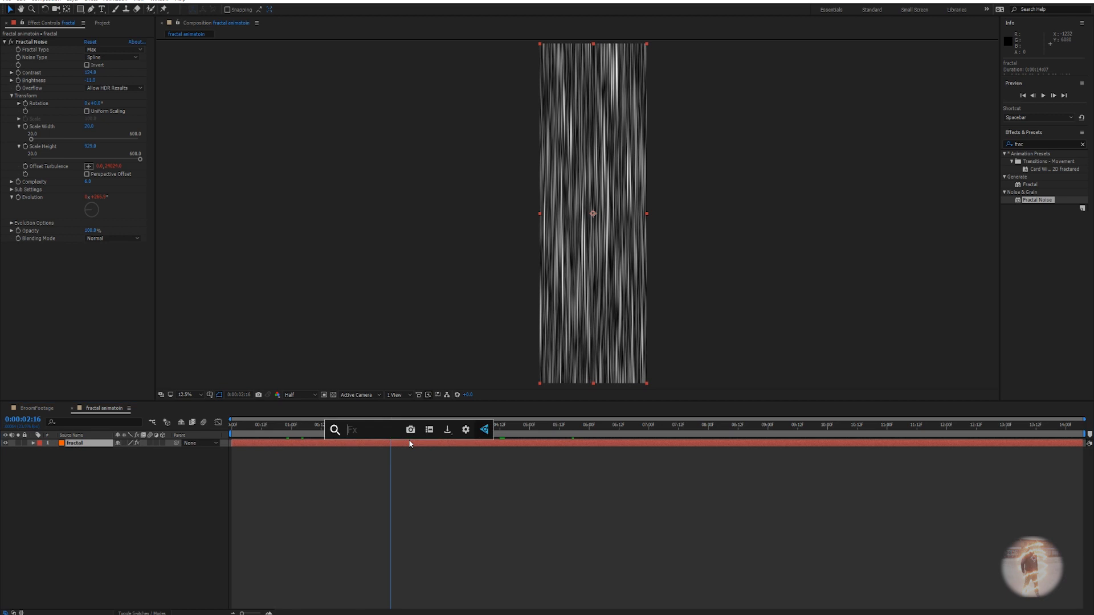
{"action": "type", "text": "tint"}
{"action": "key", "text": "Return"}
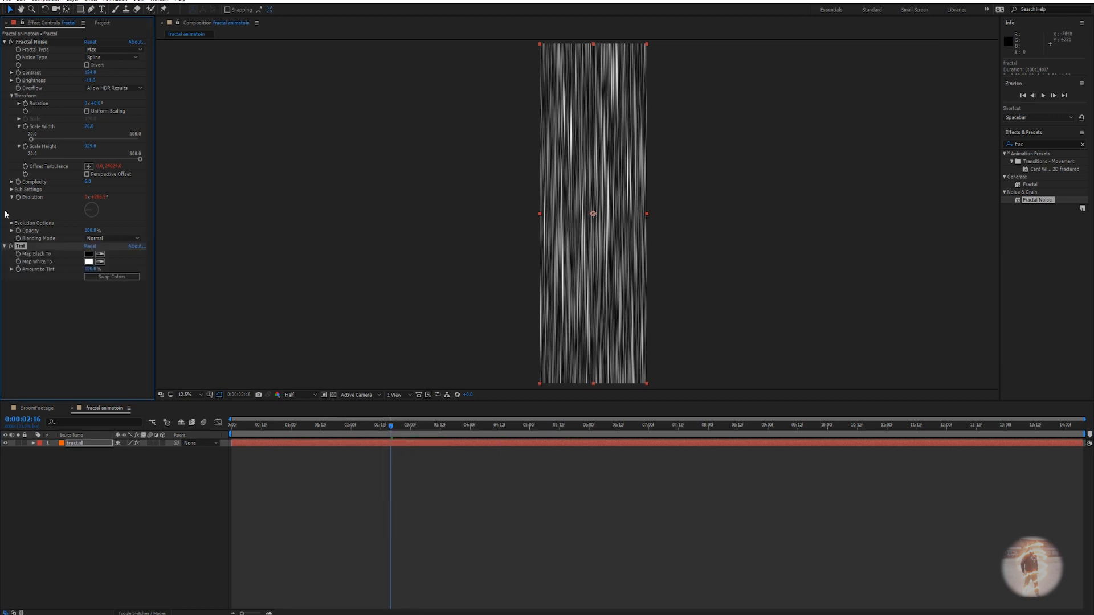
Set Tint's Map White To colour to a saturated yellow-orange.
{"action": "left_click", "coordinate": [88, 263]}
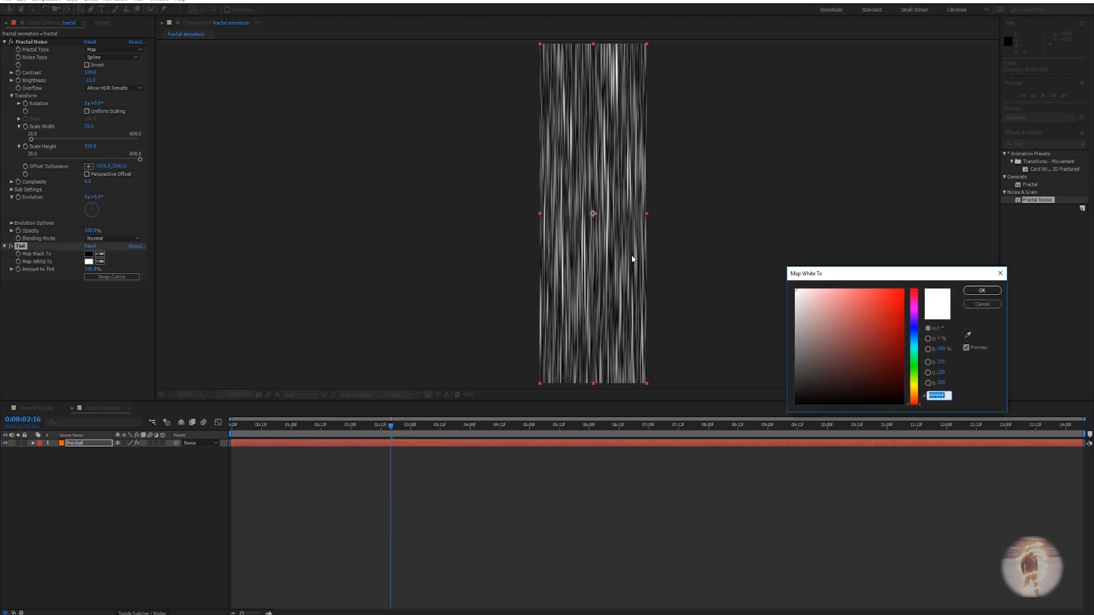
{"action": "left_click_drag", "start_coordinate": [914, 400], "coordinate": [914, 395]}
{"action": "left_click_drag", "start_coordinate": [896, 338], "coordinate": [911, 268]}
{"action": "left_click_drag", "start_coordinate": [918, 398], "coordinate": [920, 396]}
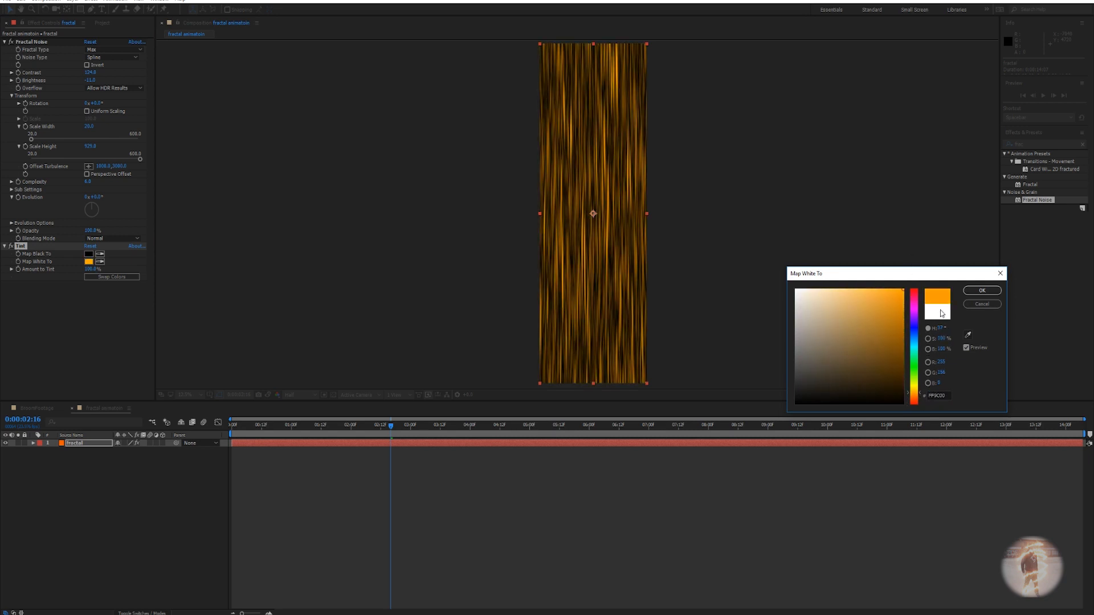
{"action": "left_click", "coordinate": [980, 291]}
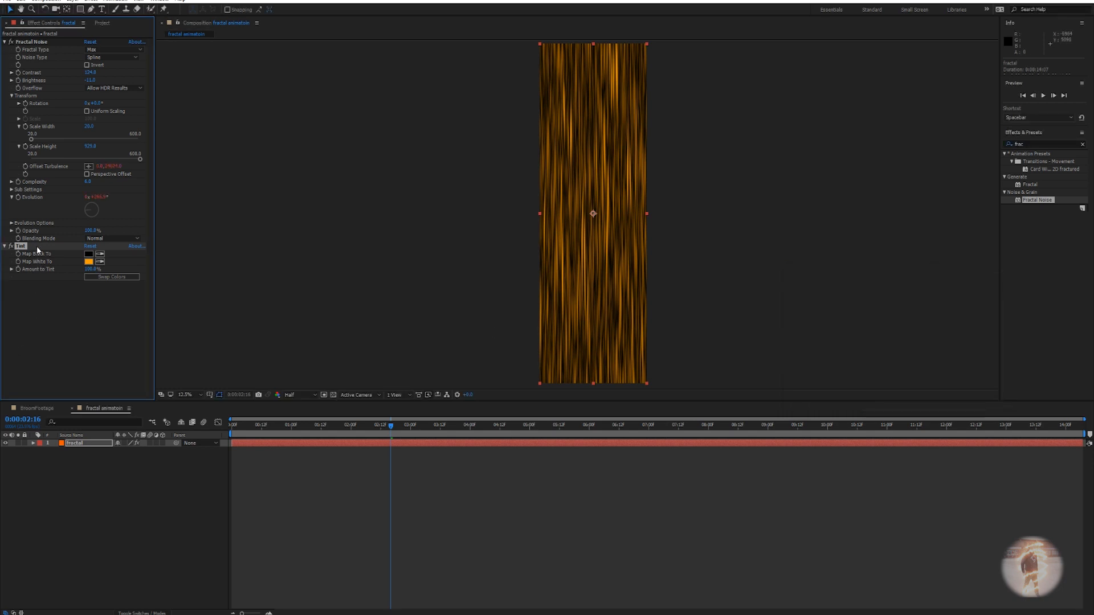
{"action": "left_click", "coordinate": [86, 444]}
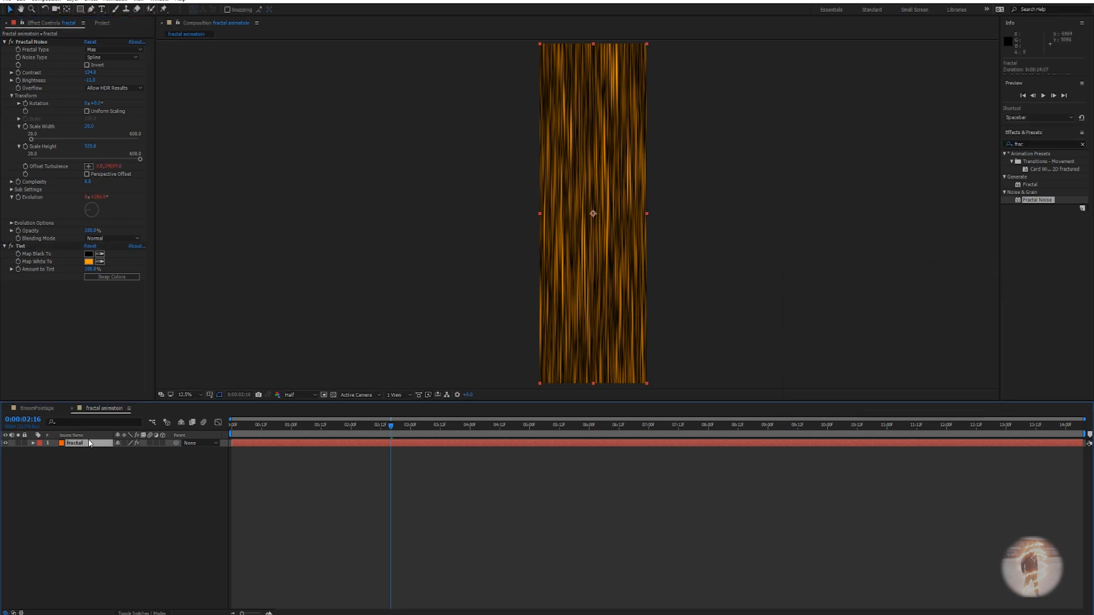
Duplicate the fractal layer and set the top copy's blend mode to Screen.
{"action": "key", "text": "ctrl+d"}
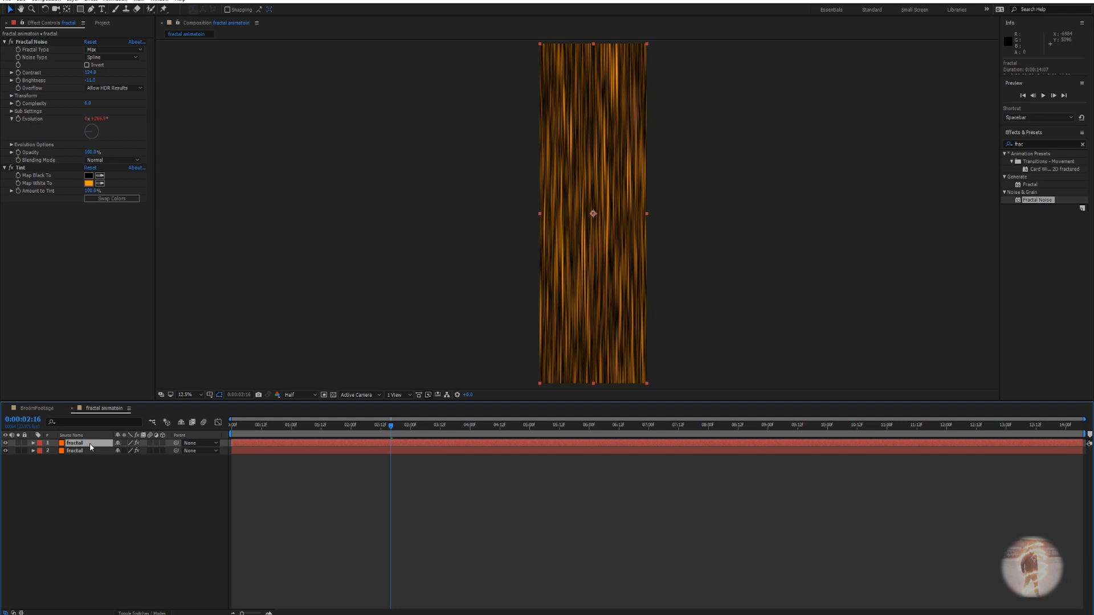
{"action": "left_click", "coordinate": [141, 613]}
{"action": "left_click", "coordinate": [130, 443]}
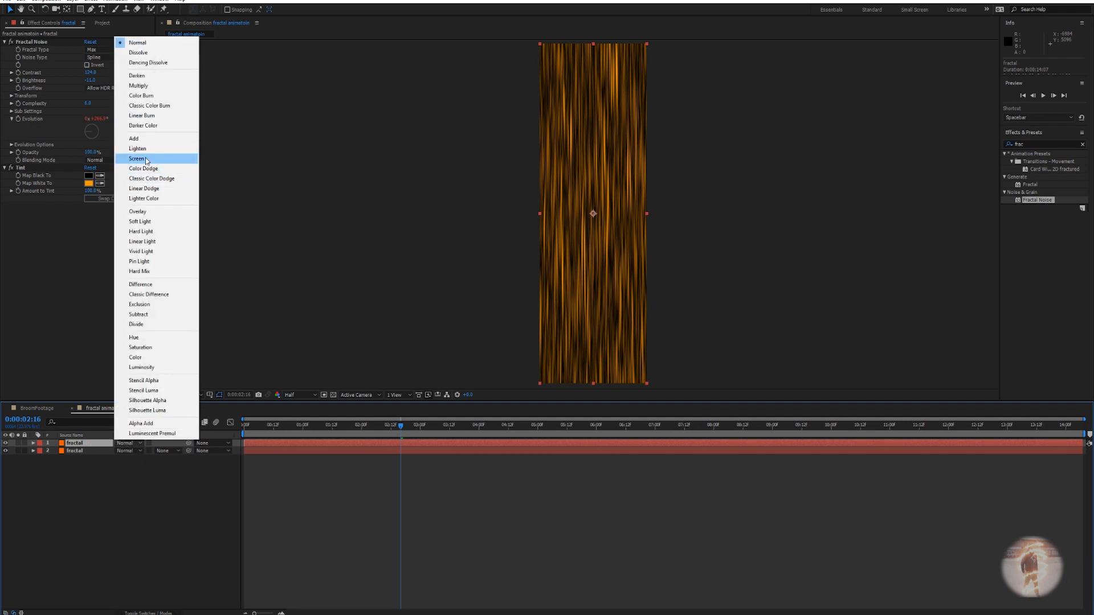
{"action": "left_click", "coordinate": [137, 159]}
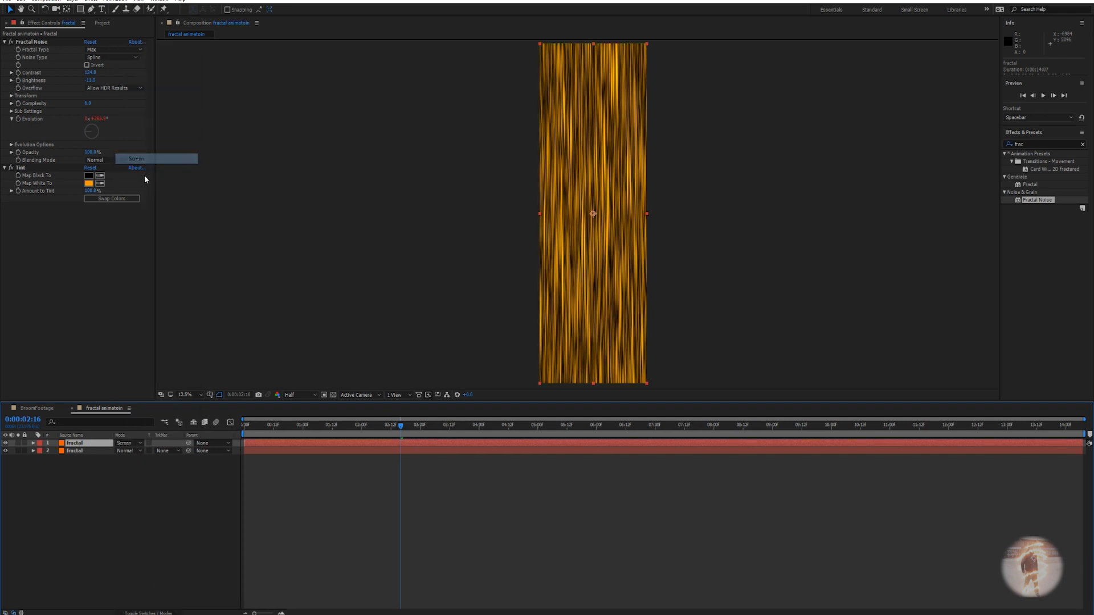
Change the top copy's Tint Map White To colour to blue.
{"action": "left_click", "coordinate": [88, 184]}
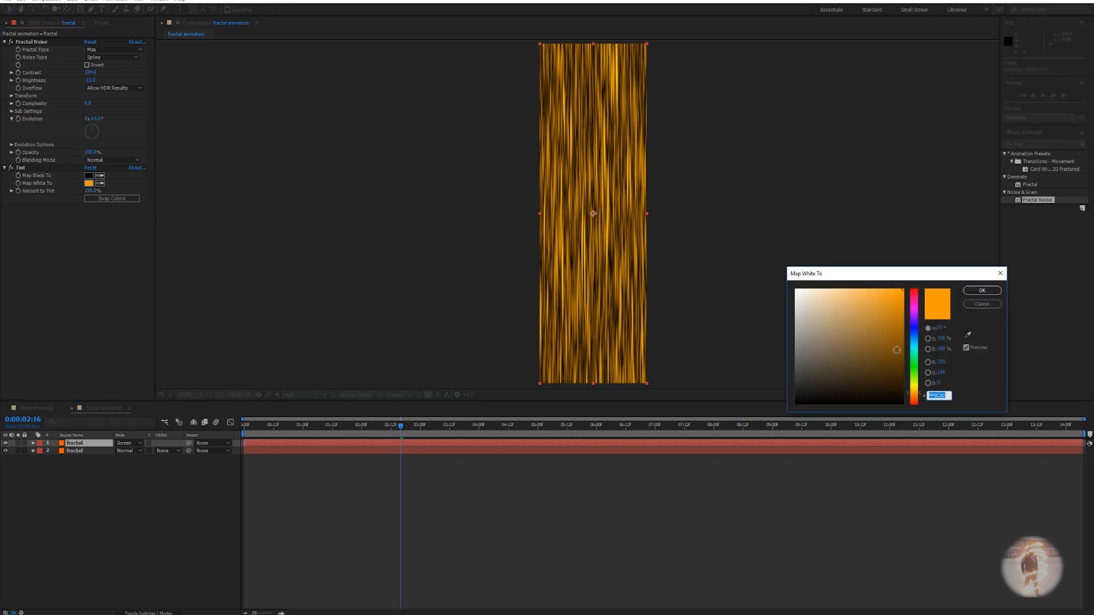
{"action": "left_click", "coordinate": [913, 342]}
{"action": "mouse_move", "coordinate": [915, 342]}
{"action": "left_mouse_down"}
{"action": "mouse_move", "coordinate": [908, 337]}
{"action": "mouse_move", "coordinate": [918, 342]}
{"action": "left_mouse_up"}
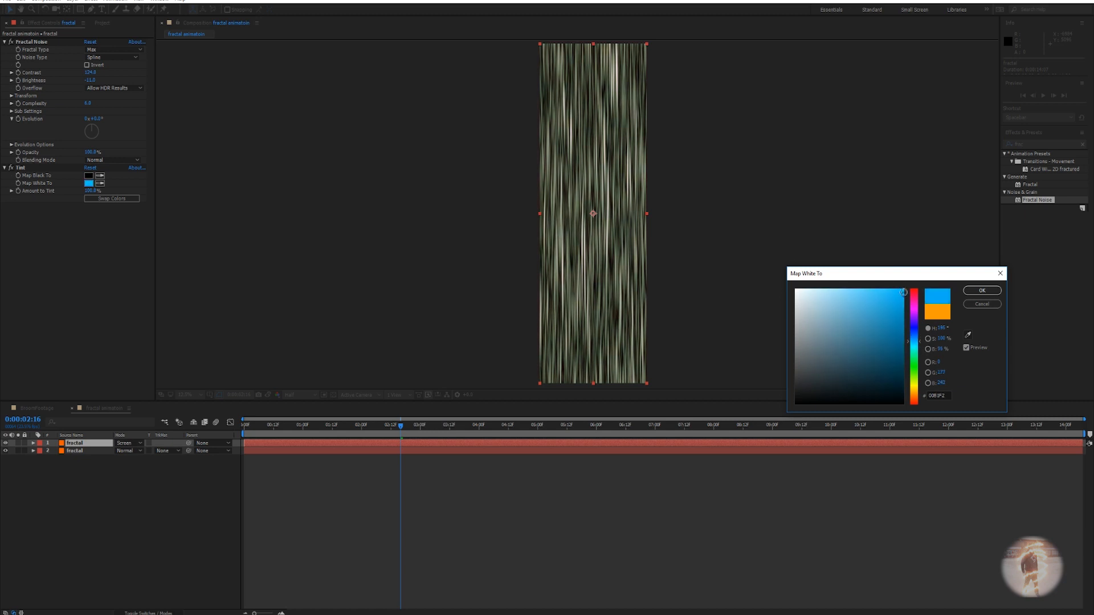
{"action": "left_click", "coordinate": [981, 290]}
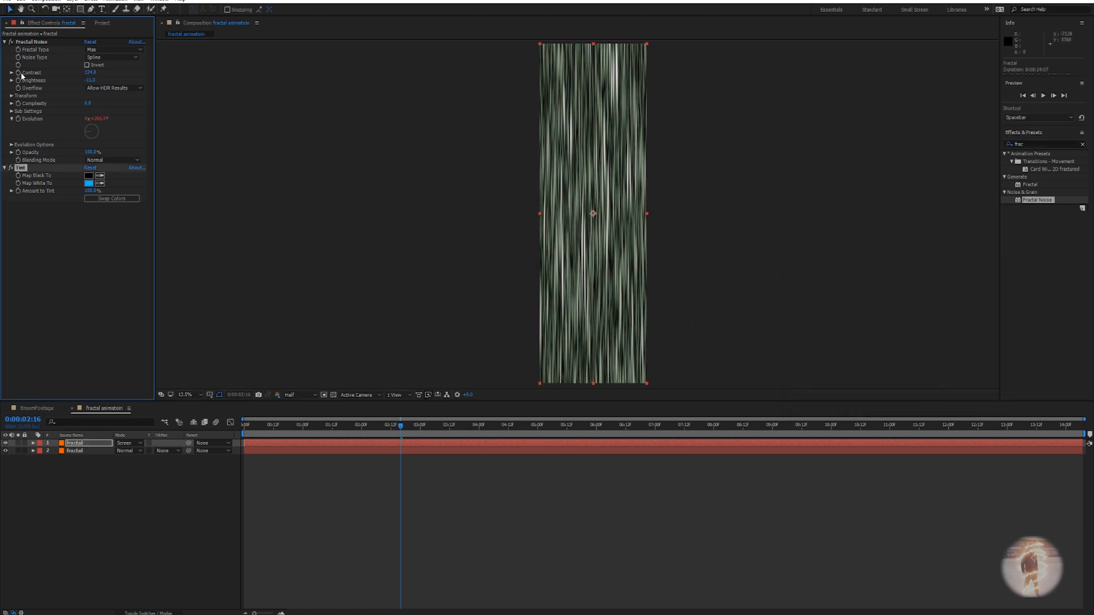
Expand Transform and Evolution Options and change the copy's Random Seed.
{"action": "left_click", "coordinate": [11, 95]}
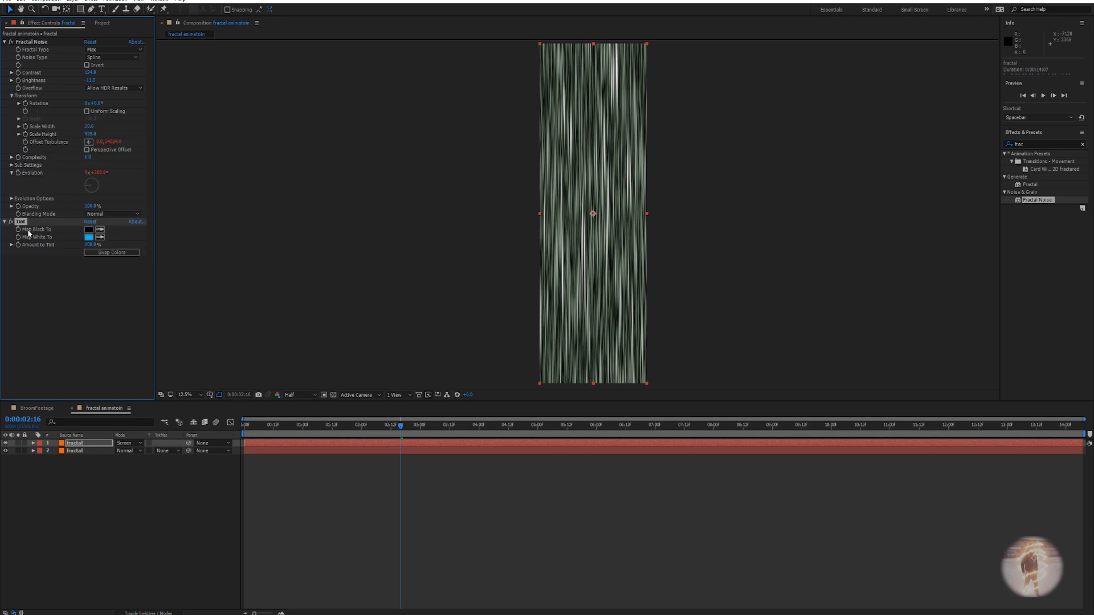
{"action": "left_click", "coordinate": [11, 198]}
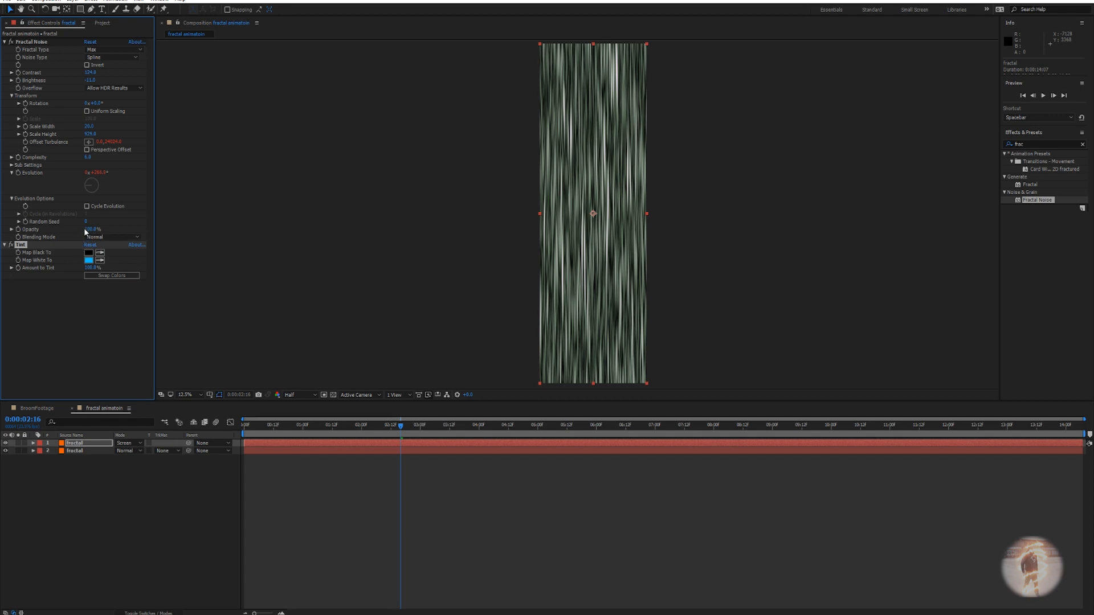
{"action": "left_click_drag", "start_coordinate": [86, 222], "coordinate": [93, 224]}
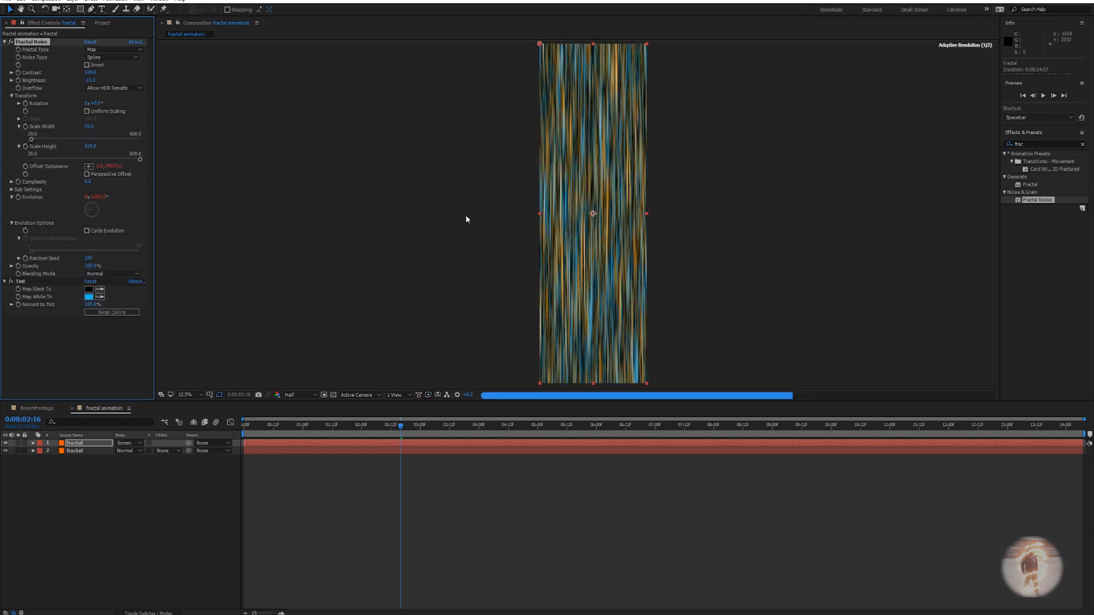
Set the blue copy's noise Scale Width to 112 and Scale Height to 1054.
{"action": "scroll", "coordinate": [593, 227], "scroll_direction": "up", "scroll_amount": 3}
{"action": "left_click_drag", "start_coordinate": [592, 230], "coordinate": [544, 316]}
{"action": "left_click_drag", "start_coordinate": [550, 225], "coordinate": [544, 321]}
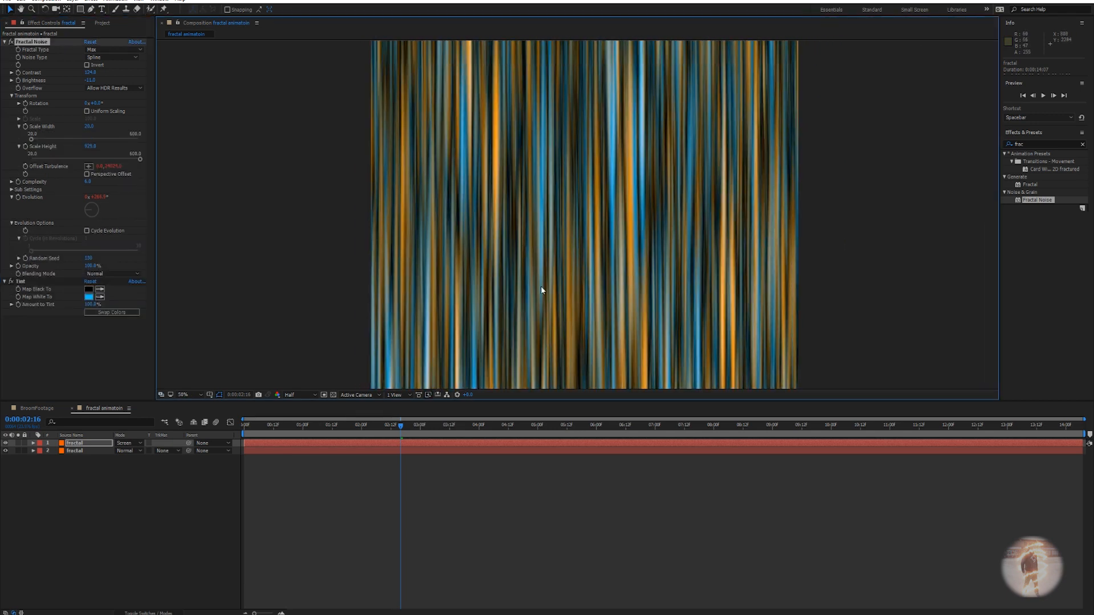
{"action": "left_click_drag", "start_coordinate": [489, 211], "coordinate": [490, 276]}
{"action": "left_click_drag", "start_coordinate": [90, 131], "coordinate": [129, 127]}
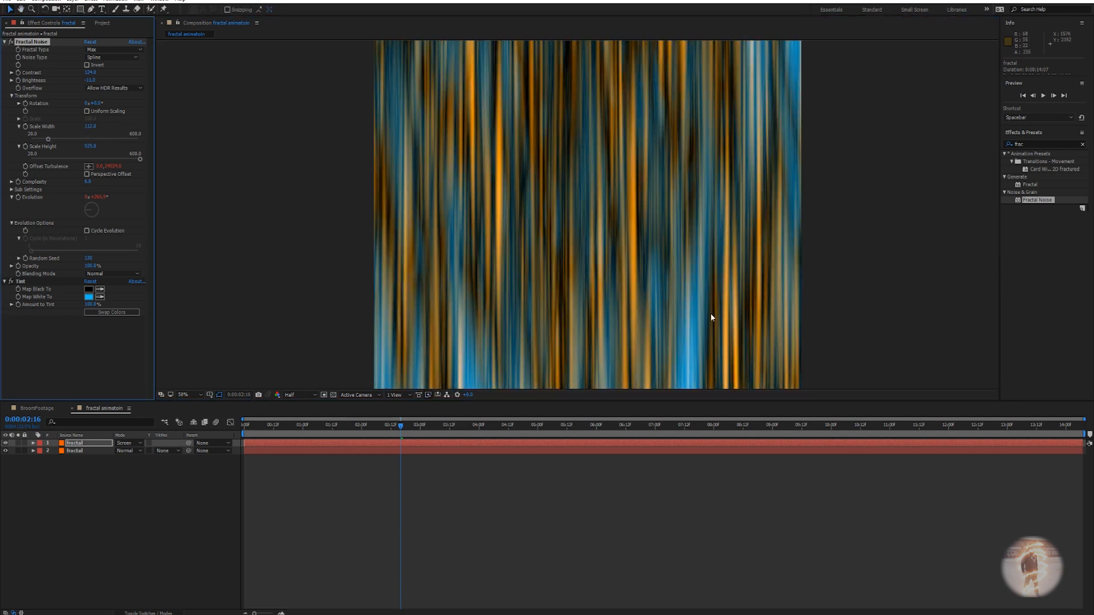
{"action": "left_click_drag", "start_coordinate": [710, 313], "coordinate": [696, 158]}
{"action": "scroll", "coordinate": [655, 281], "scroll_direction": "down", "scroll_amount": 2}
{"action": "scroll", "coordinate": [650, 217], "scroll_direction": "down", "scroll_amount": 1}
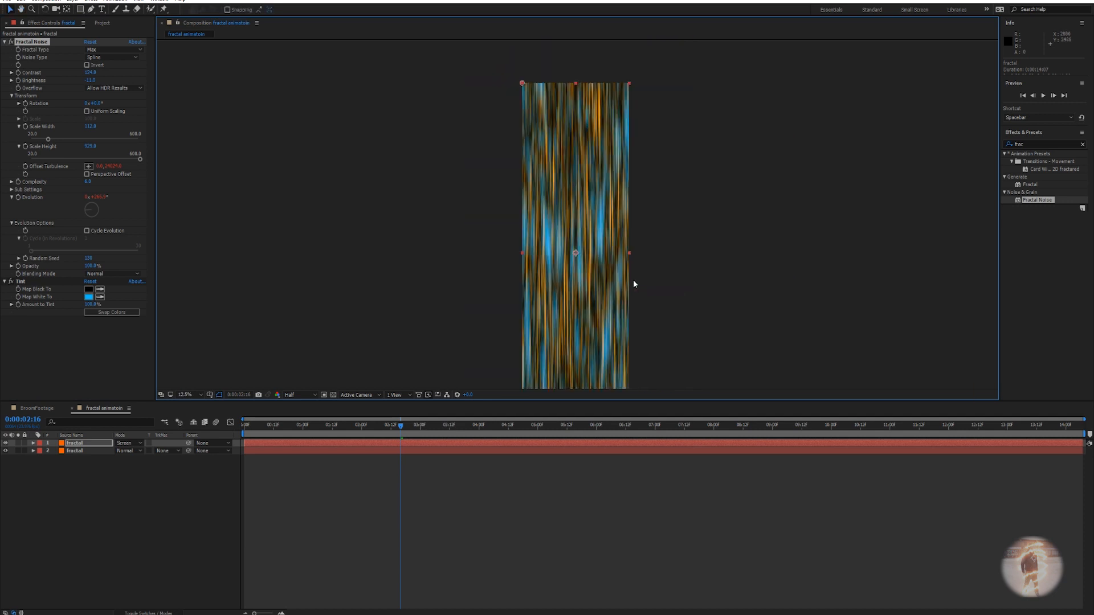
{"action": "mouse_move", "coordinate": [89, 146]}
{"action": "left_mouse_down"}
{"action": "mouse_move", "coordinate": [103, 146]}
{"action": "mouse_move", "coordinate": [63, 93]}
{"action": "mouse_move", "coordinate": [115, 75]}
{"action": "left_mouse_up"}
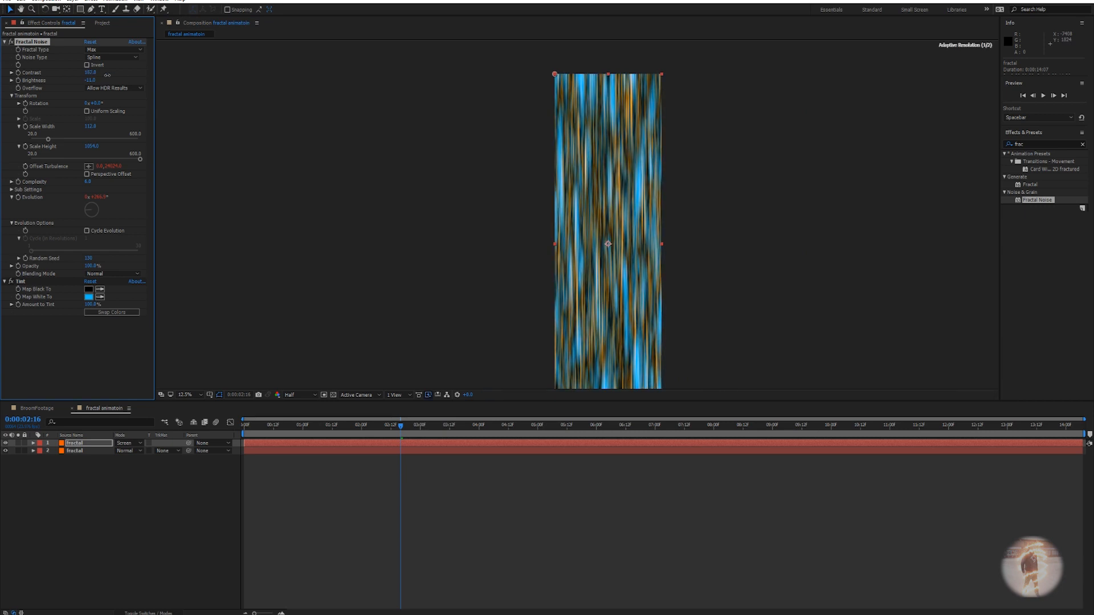
Raise the copy's Contrast slightly and shift its tint hue toward cyan.
{"action": "scroll", "coordinate": [622, 273], "scroll_direction": "up", "scroll_amount": 1}
{"action": "left_click_drag", "start_coordinate": [626, 266], "coordinate": [629, 188]}
{"action": "scroll", "coordinate": [615, 221], "scroll_direction": "down", "scroll_amount": 1}
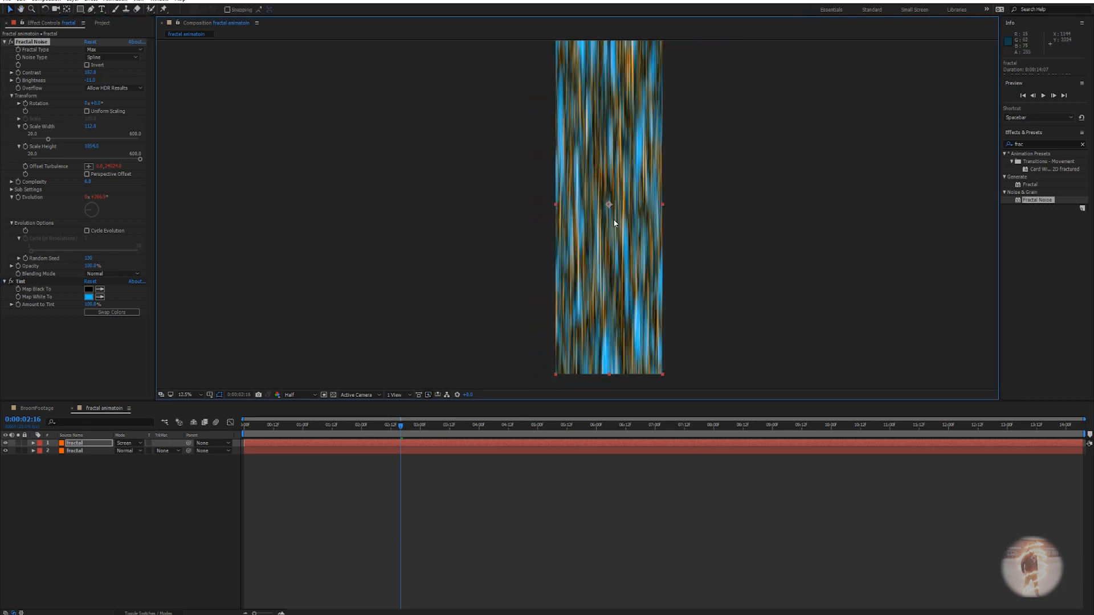
{"action": "left_click", "coordinate": [89, 296]}
{"action": "mouse_move", "coordinate": [915, 343]}
{"action": "left_mouse_down"}
{"action": "mouse_move", "coordinate": [917, 355]}
{"action": "mouse_move", "coordinate": [918, 343]}
{"action": "left_mouse_up"}
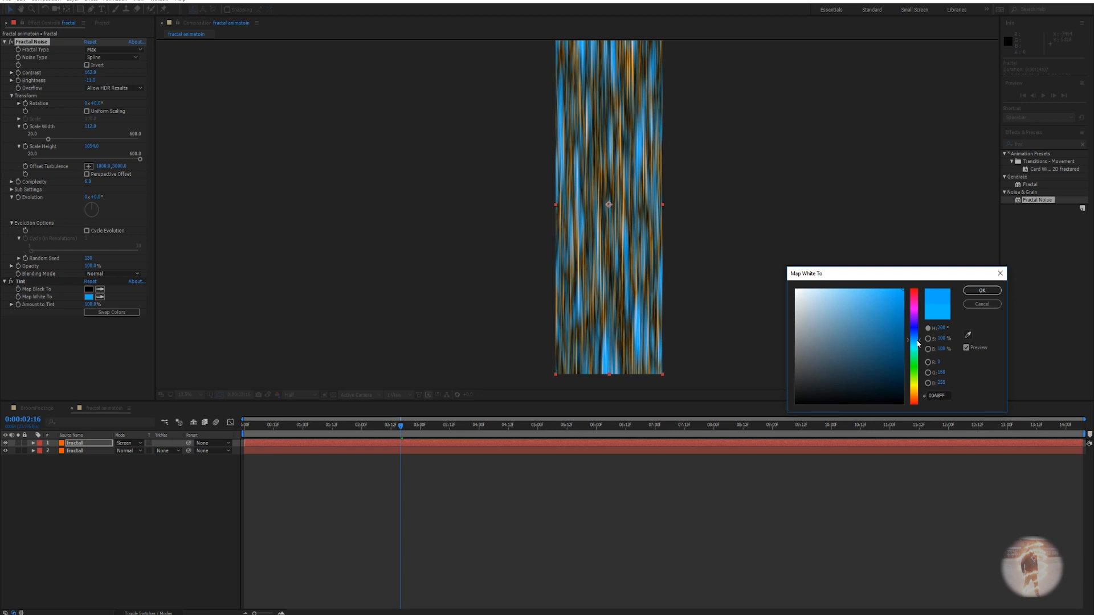
{"action": "left_click", "coordinate": [981, 291]}
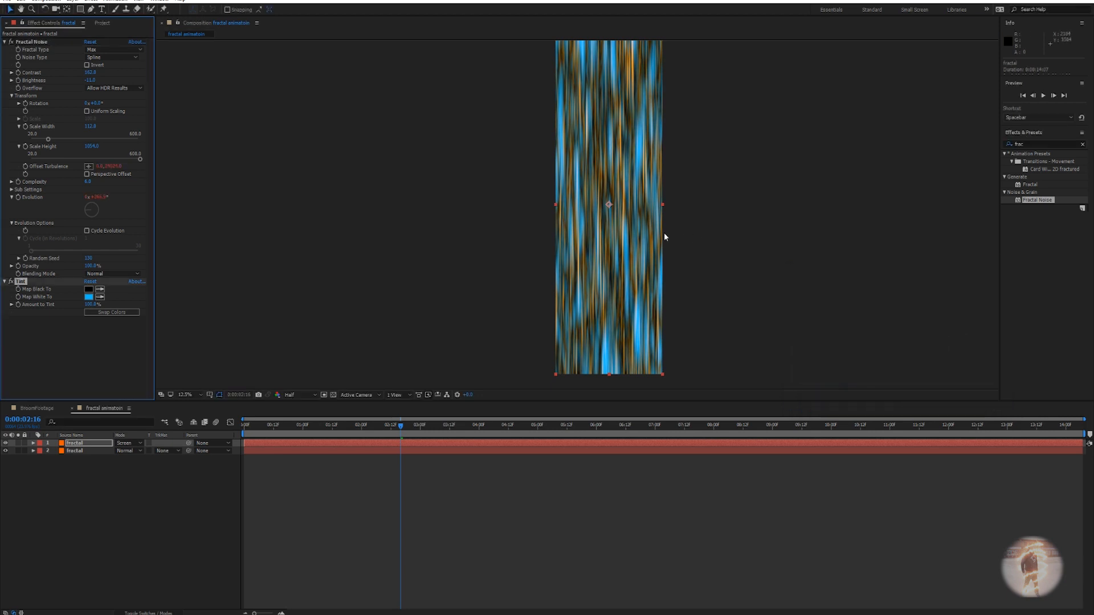
Preview the mixed blue and orange streaks, then return to about 0:00:02:19.
{"action": "scroll", "coordinate": [630, 248], "scroll_direction": "up", "scroll_amount": 1}
{"action": "left_click_drag", "start_coordinate": [630, 249], "coordinate": [618, 224]}
{"action": "key", "text": "space"}
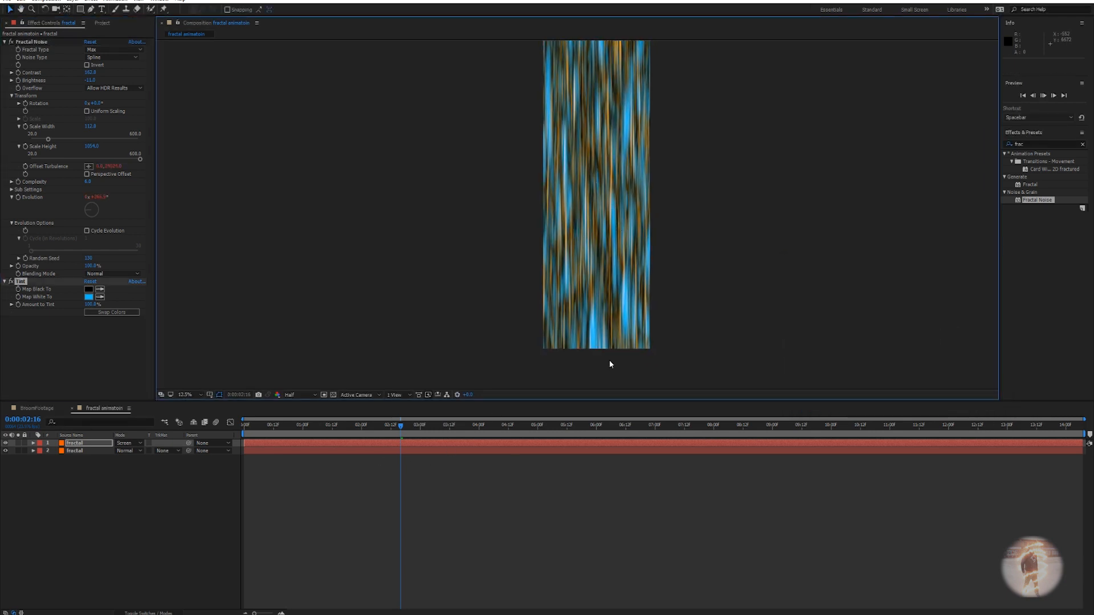
{"action": "left_click_drag", "start_coordinate": [643, 255], "coordinate": [637, 293]}
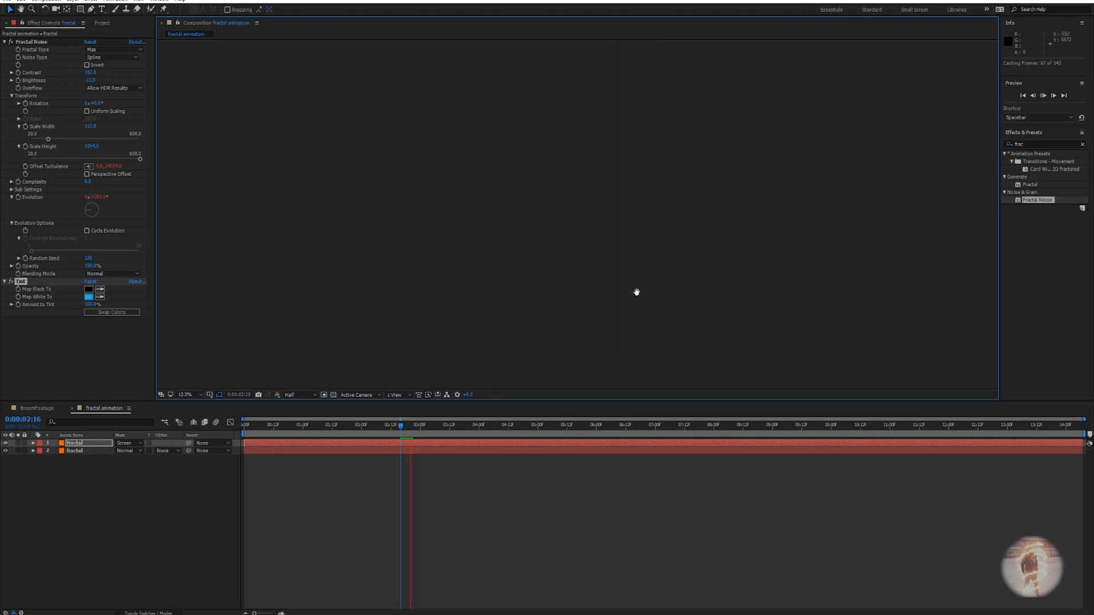
{"action": "scroll", "coordinate": [650, 276], "scroll_direction": "down", "scroll_amount": 1}
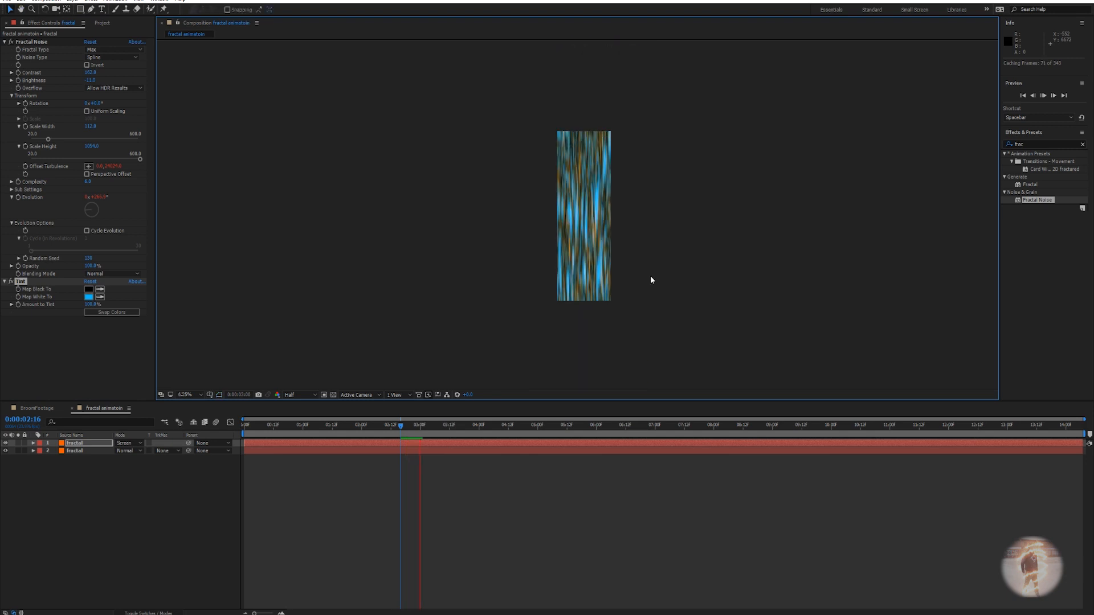
{"action": "scroll", "coordinate": [650, 276], "scroll_direction": "up", "scroll_amount": 1}
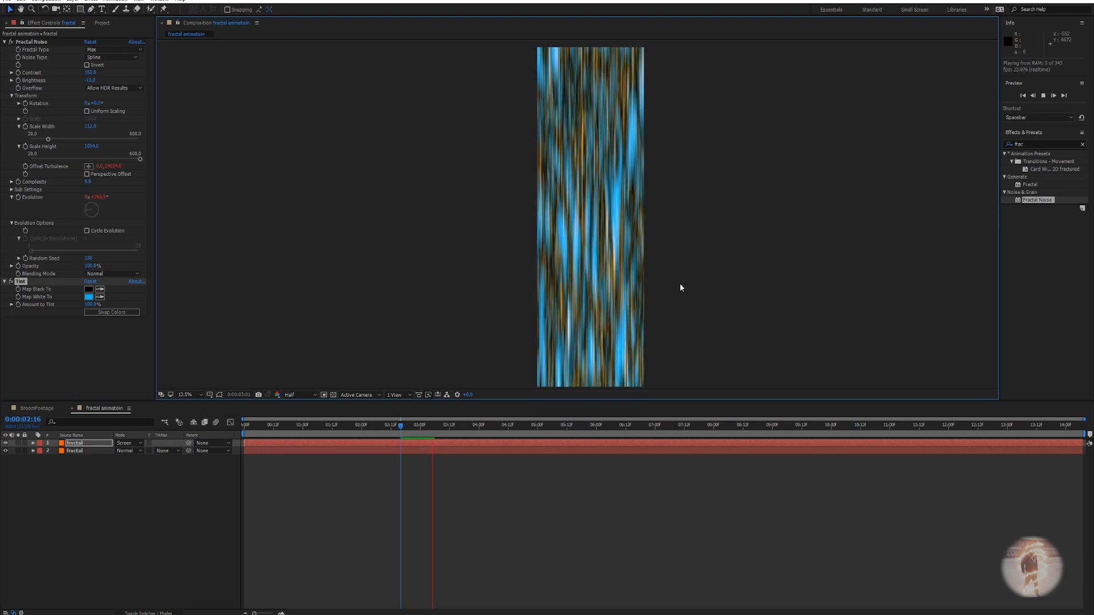
{"action": "key", "text": "space"}
{"action": "left_click_drag", "start_coordinate": [410, 428], "coordinate": [407, 430]}
In BroomFootage at 0:00:03:08, drag the fractal animation comp above the broom animation layer.
{"action": "left_click", "coordinate": [38, 409]}
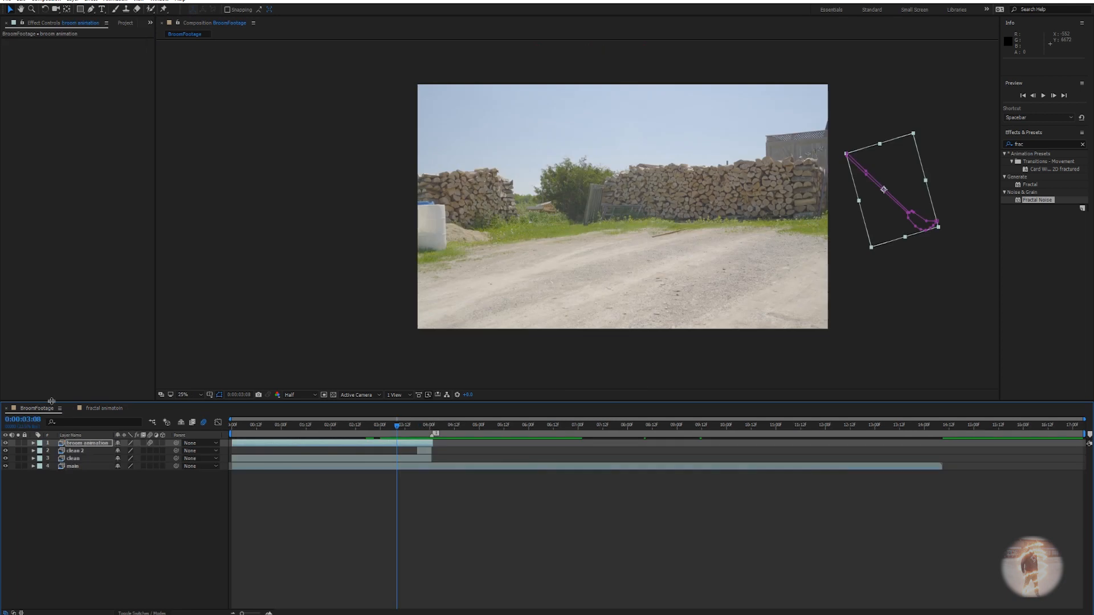
{"action": "left_click_drag", "start_coordinate": [370, 431], "coordinate": [397, 429]}
{"action": "left_click", "coordinate": [125, 23]}
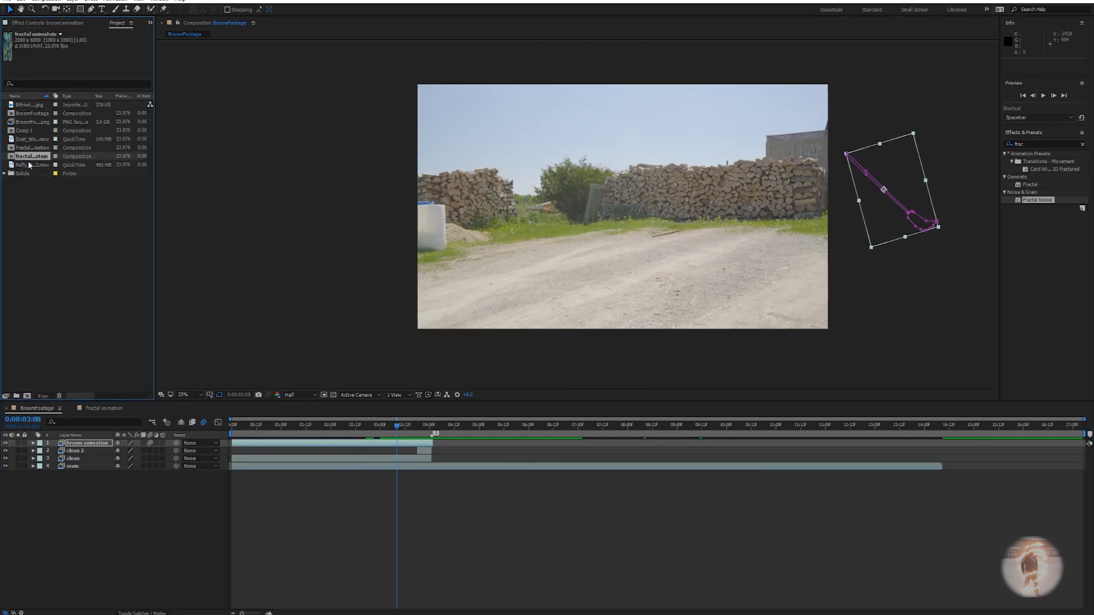
{"action": "left_click", "coordinate": [37, 149]}
{"action": "left_click", "coordinate": [36, 157]}
{"action": "left_click_drag", "start_coordinate": [33, 158], "coordinate": [84, 445]}
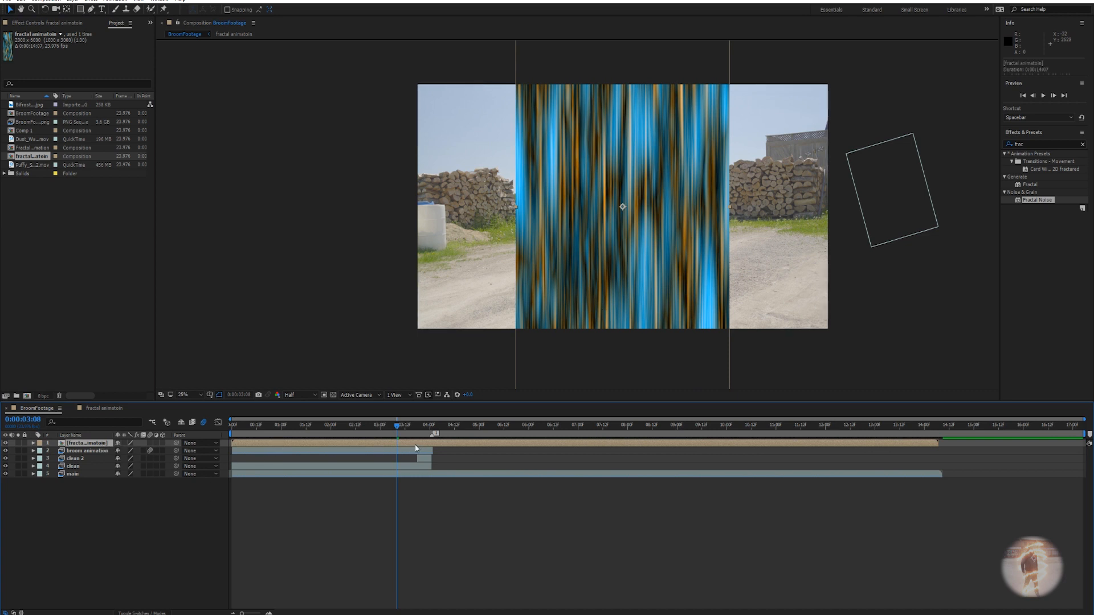
Apply CC Cylinder to the fractal animation layer via effect search.
{"action": "key", "text": "ctrl+space"}
{"action": "type", "text": "cc"}
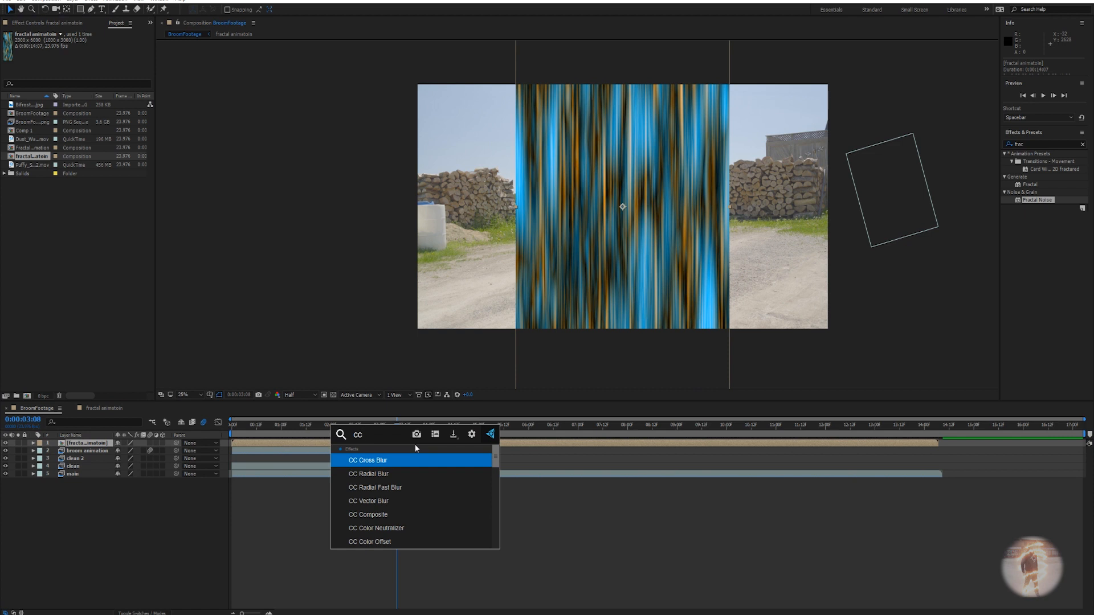
{"action": "type", "text": " cyl"}
{"action": "key", "text": "Return"}
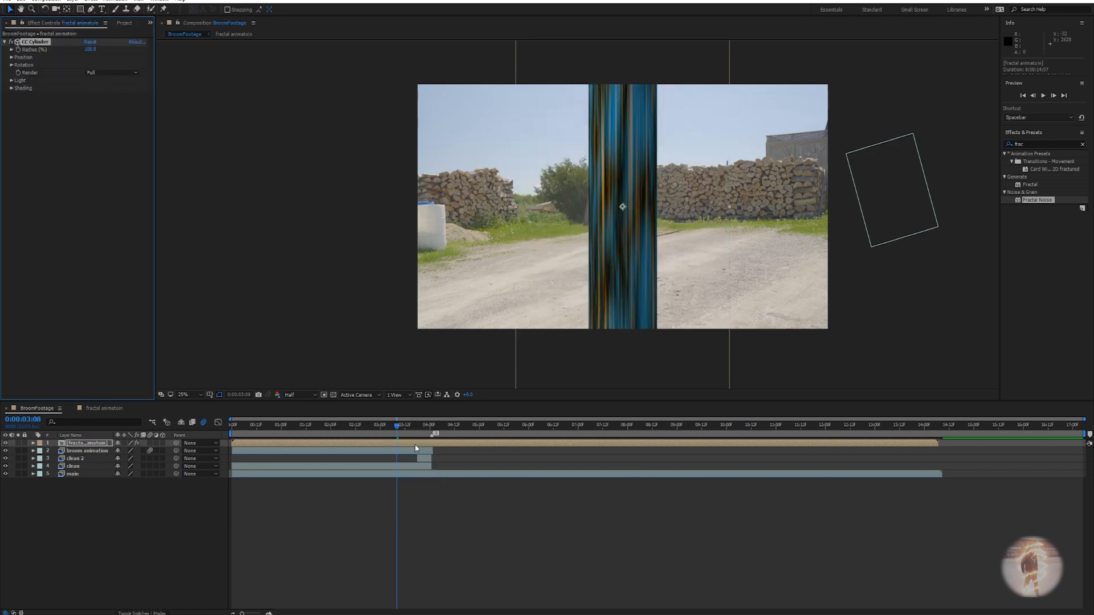
Adjust the cylinder's position and rotation so it stands down on the road.
{"action": "left_click", "coordinate": [12, 58]}
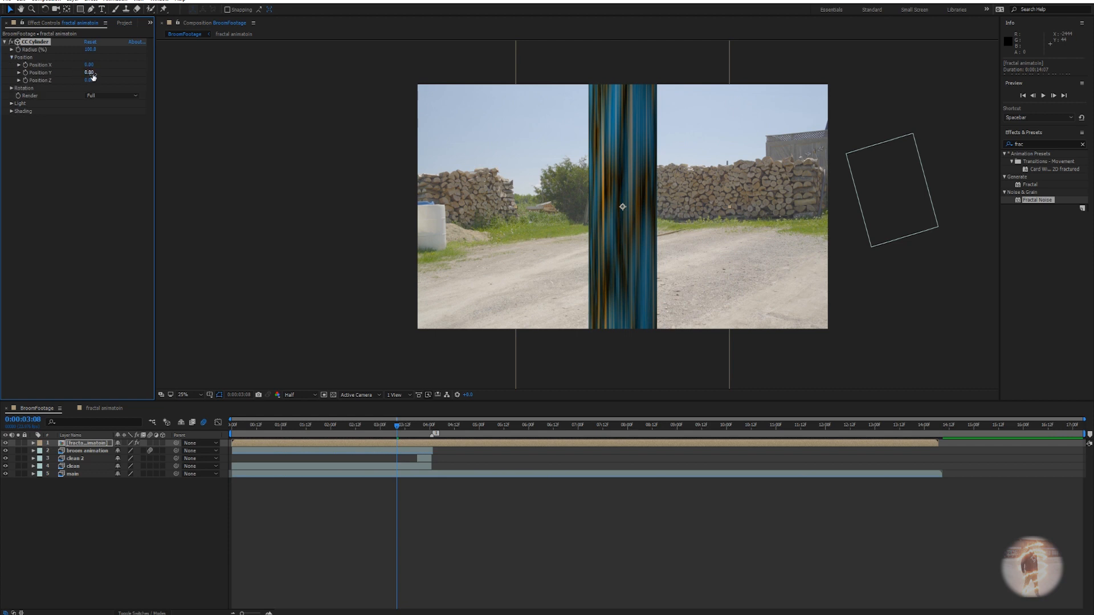
{"action": "left_click_drag", "start_coordinate": [88, 73], "coordinate": [52, 70]}
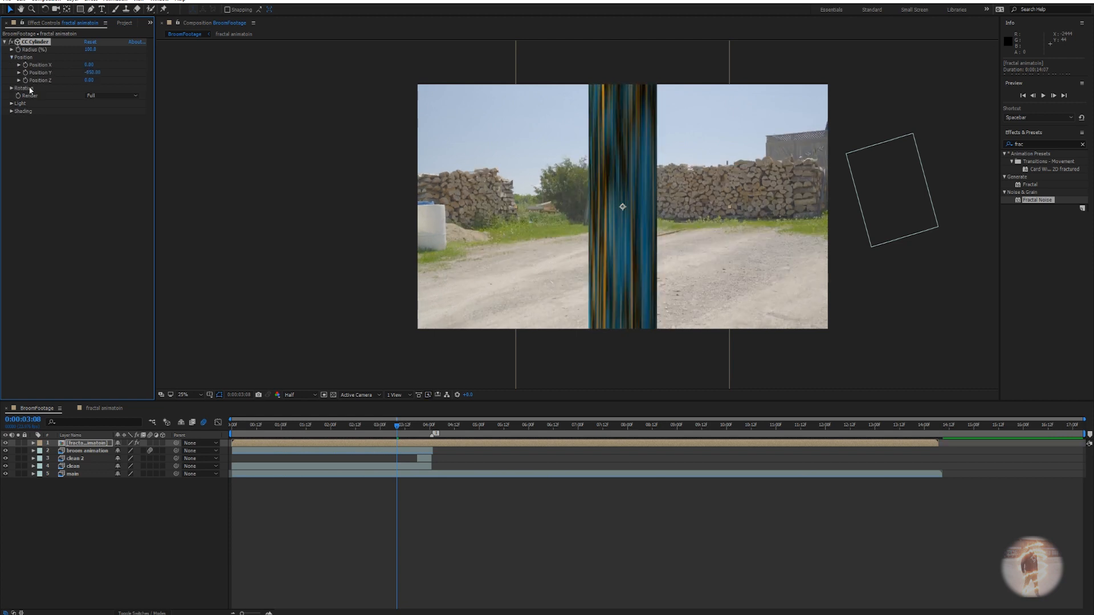
{"action": "key", "text": "ctrl+z"}
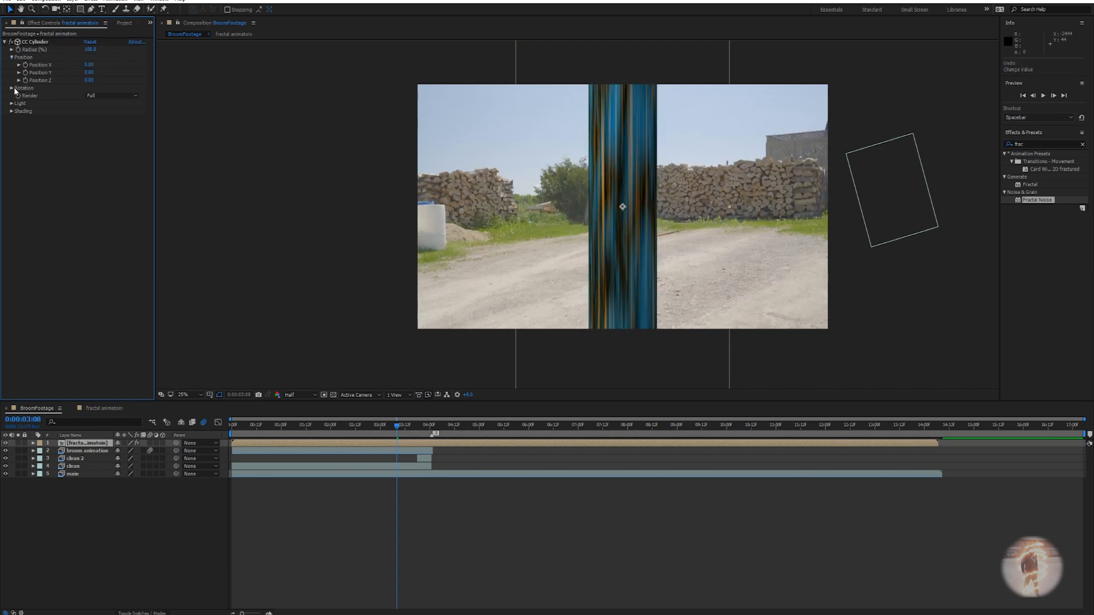
{"action": "left_click", "coordinate": [11, 88]}
{"action": "left_click_drag", "start_coordinate": [100, 122], "coordinate": [84, 65]}
{"action": "key", "text": "ctrl+z"}
{"action": "left_click_drag", "start_coordinate": [81, 64], "coordinate": [101, 96]}
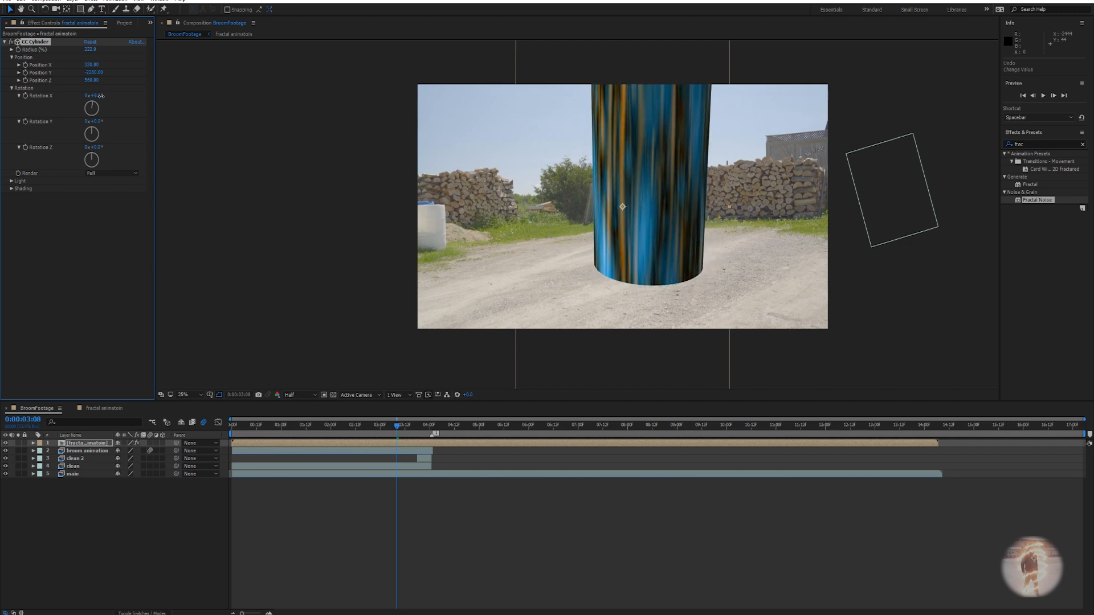
Tilt the cylinder back and lower the fractal layer's opacity to about half.
{"action": "left_click_drag", "start_coordinate": [101, 96], "coordinate": [99, 96]}
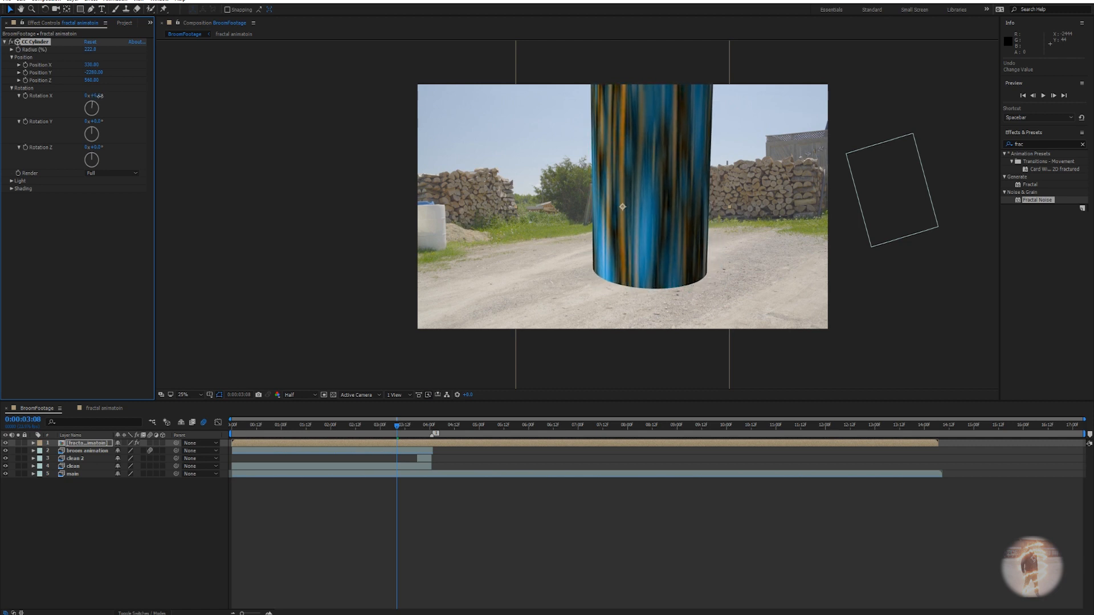
{"action": "left_click_drag", "start_coordinate": [399, 428], "coordinate": [472, 428]}
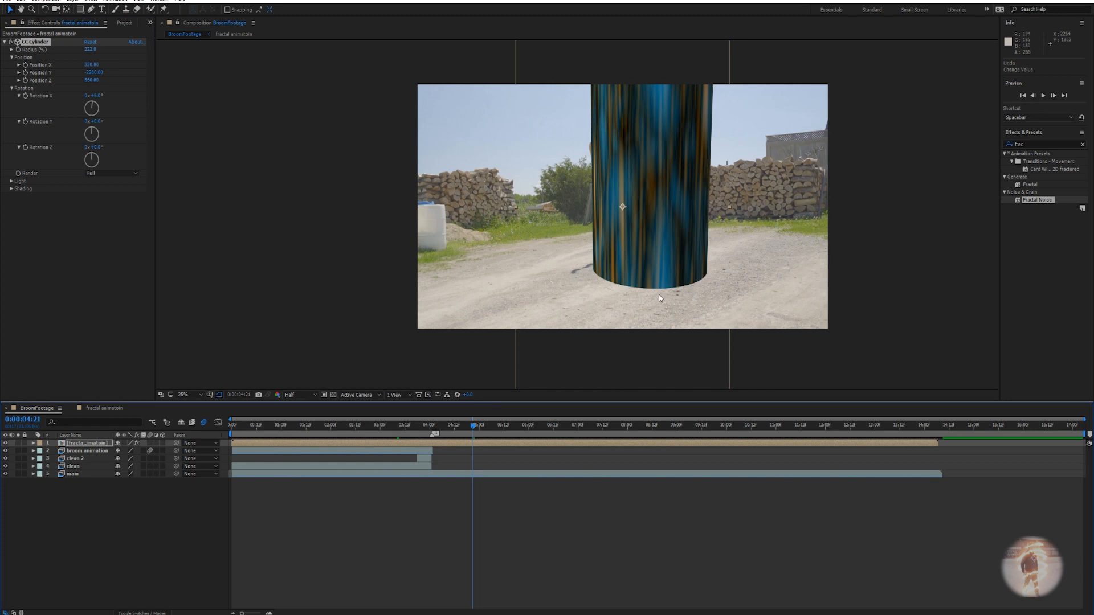
{"action": "mouse_move", "coordinate": [630, 263]}
{"action": "left_mouse_down"}
{"action": "mouse_move", "coordinate": [637, 252]}
{"action": "mouse_move", "coordinate": [634, 263]}
{"action": "left_mouse_up"}
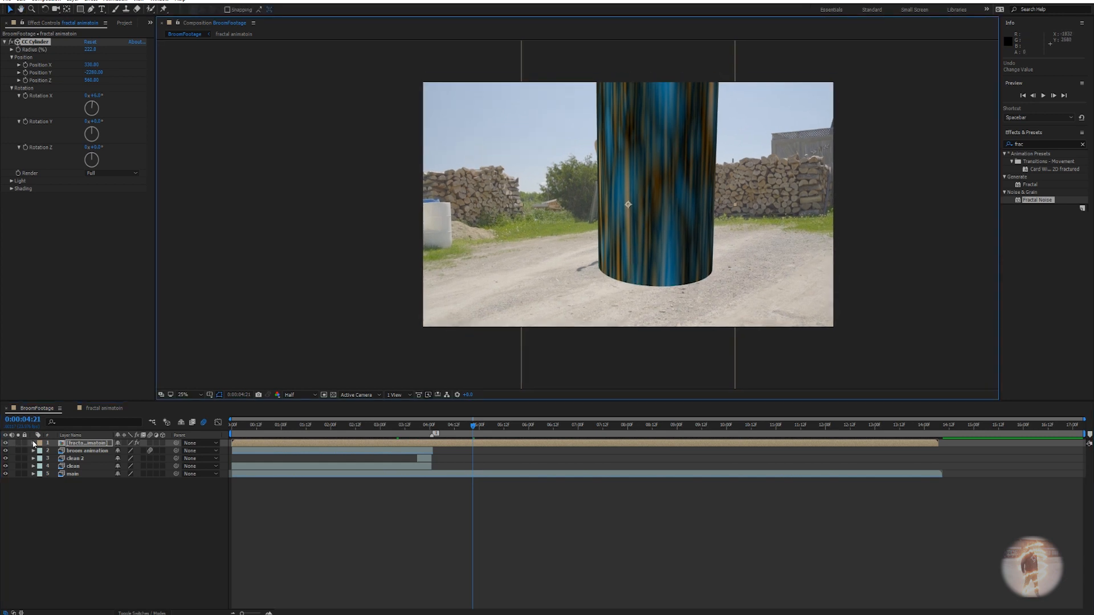
{"action": "key", "text": "t"}
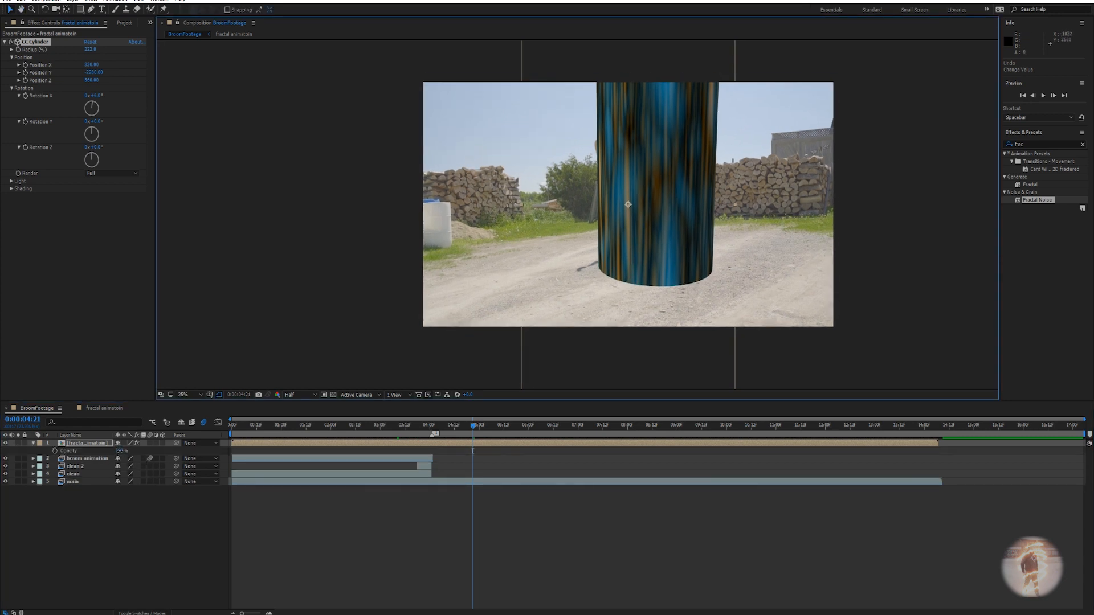
{"action": "left_click_drag", "start_coordinate": [120, 451], "coordinate": [108, 441]}
Set cylinder Position X to -10, widen the Radius to about 265, and refine its tilt.
{"action": "left_click_drag", "start_coordinate": [91, 64], "coordinate": [76, 64]}
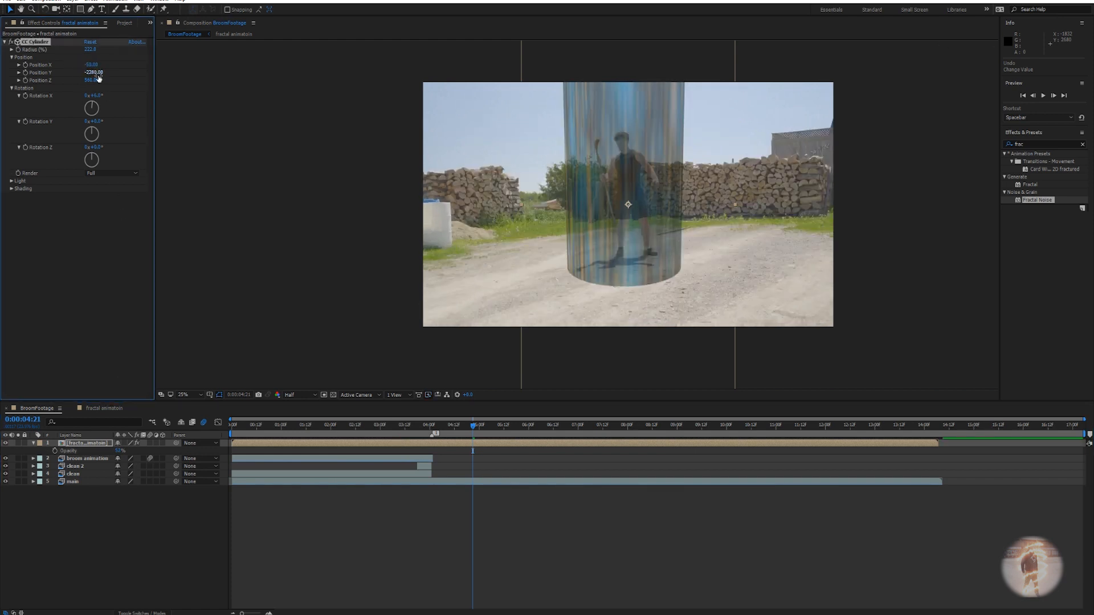
{"action": "mouse_move", "coordinate": [91, 49]}
{"action": "left_mouse_down"}
{"action": "mouse_move", "coordinate": [111, 48]}
{"action": "mouse_move", "coordinate": [94, 49]}
{"action": "left_mouse_up"}
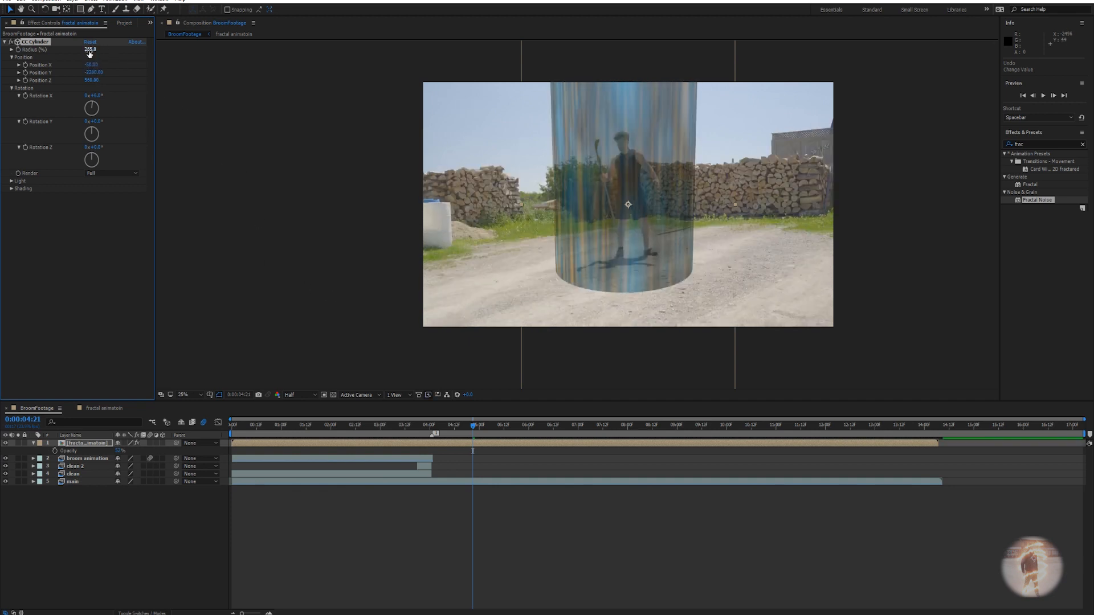
{"action": "left_click_drag", "start_coordinate": [100, 149], "coordinate": [103, 149]}
{"action": "key", "text": "ctrl+z"}
{"action": "left_click_drag", "start_coordinate": [97, 97], "coordinate": [97, 95]}
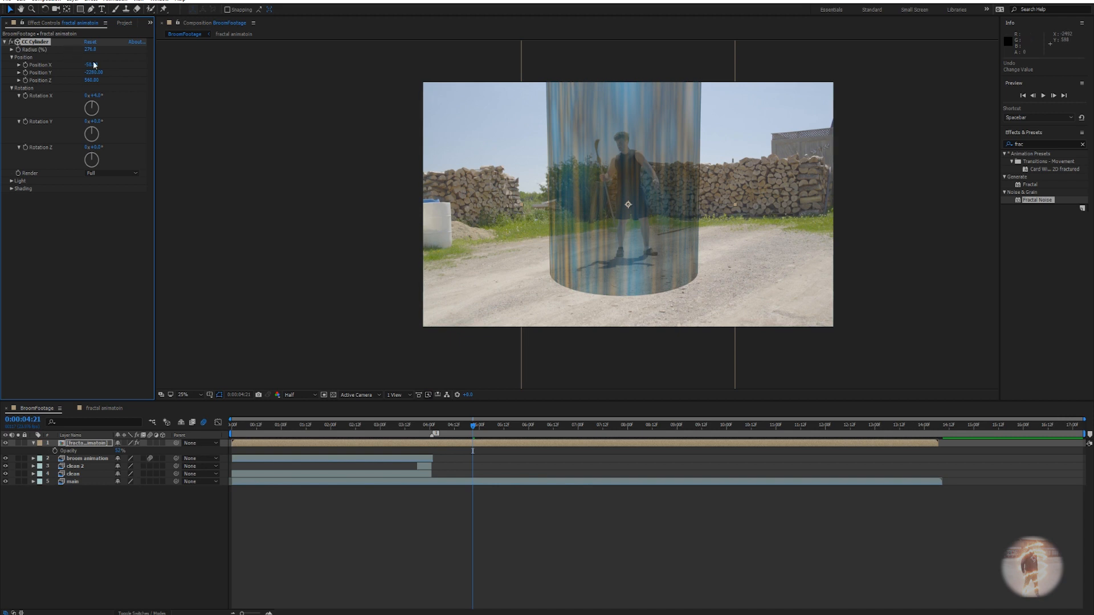
{"action": "mouse_move", "coordinate": [93, 64]}
{"action": "left_mouse_down"}
{"action": "mouse_move", "coordinate": [105, 65]}
{"action": "mouse_move", "coordinate": [93, 73]}
{"action": "left_mouse_up"}
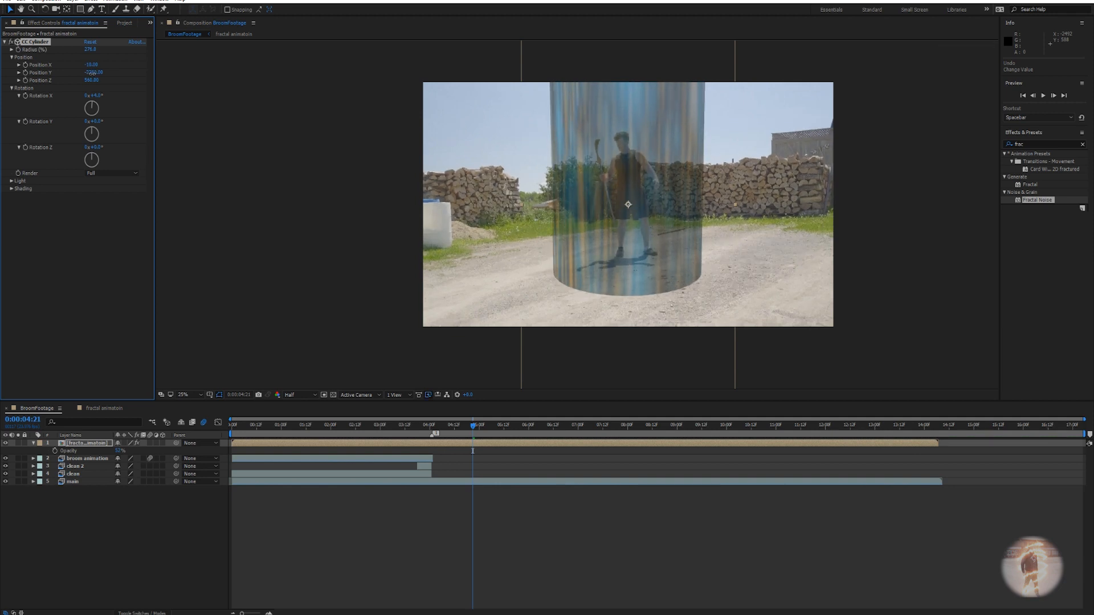
Preview the shot from 3 seconds in, then deselect the fractal layer.
{"action": "left_click_drag", "start_coordinate": [397, 429], "coordinate": [377, 431]}
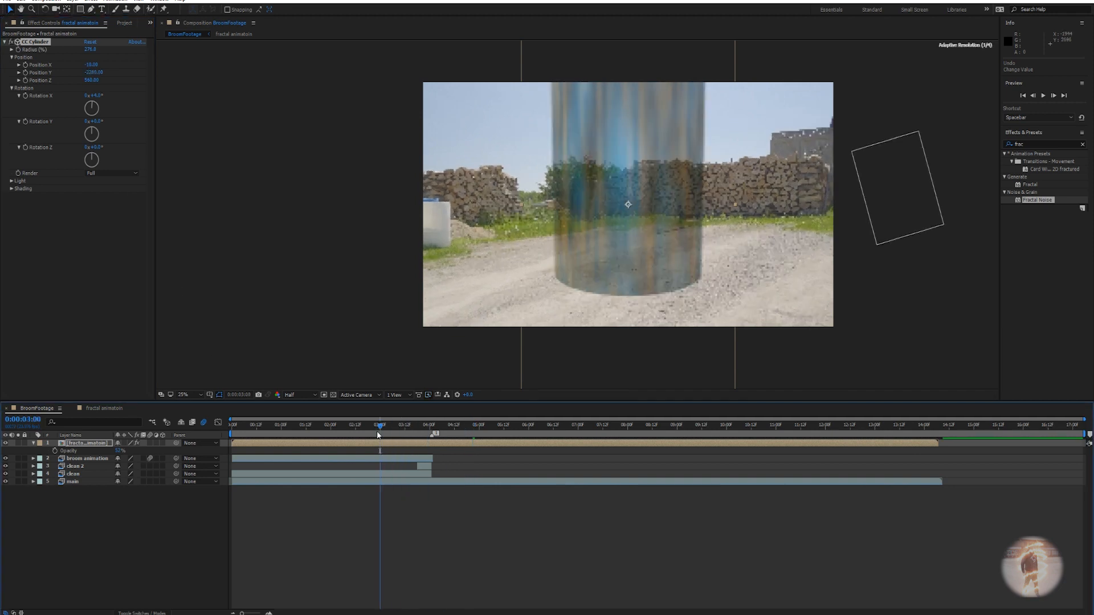
{"action": "key", "text": "space"}
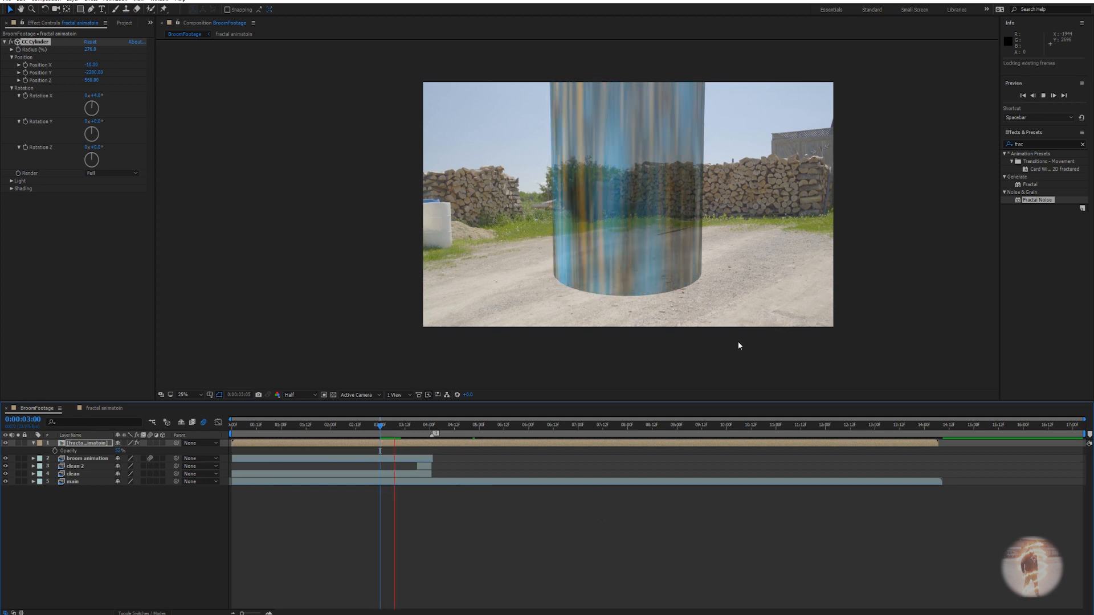
{"action": "key", "text": "space"}
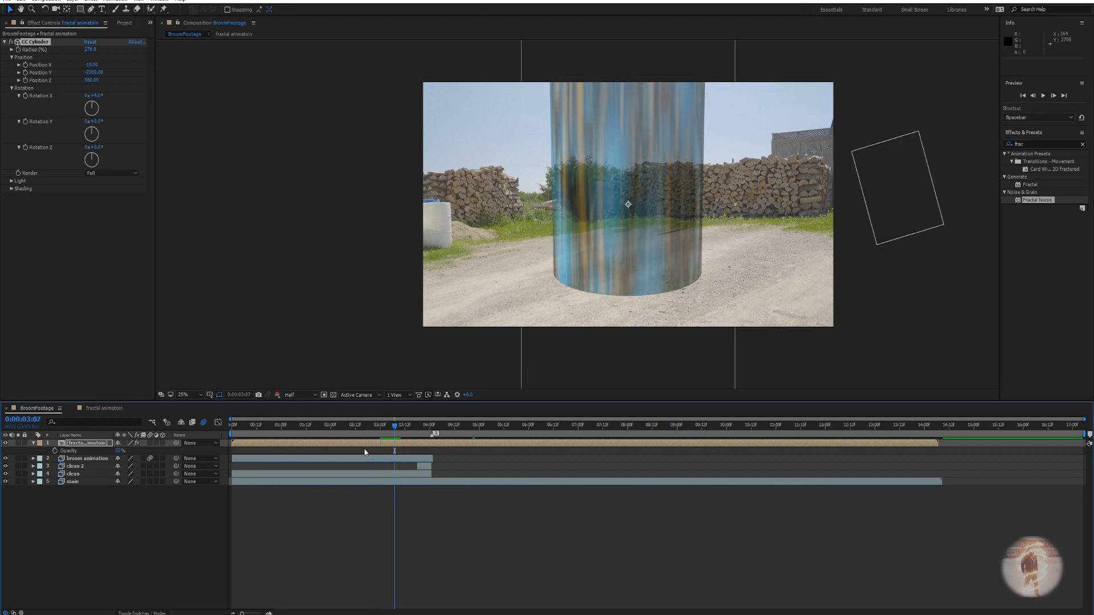
{"action": "left_click", "coordinate": [37, 448]}
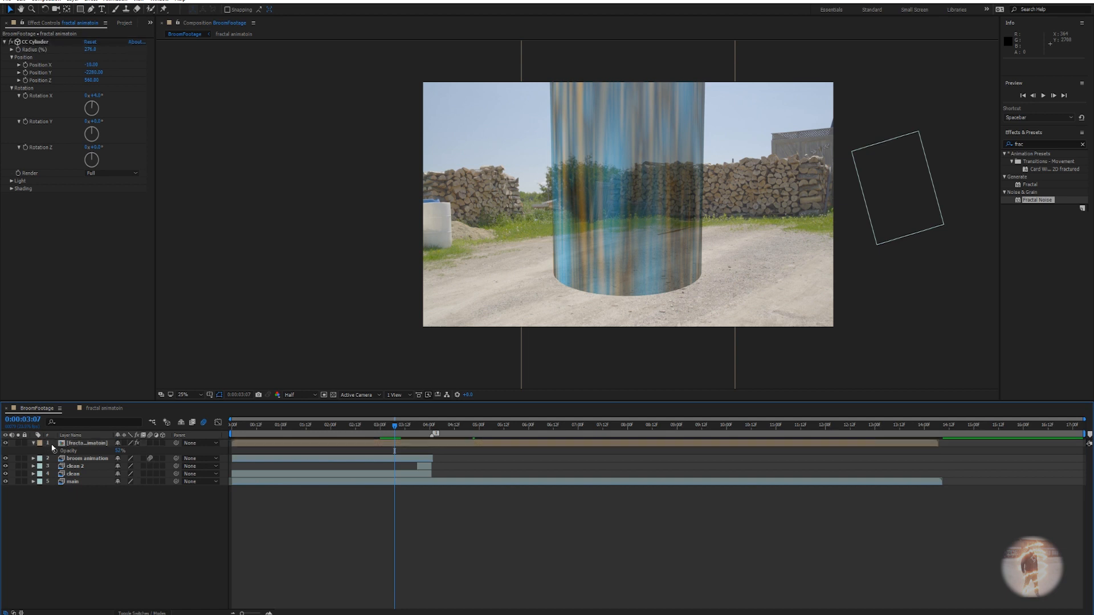
Restore opacity to 100% and pre-compose the layer as 'portal', moving all attributes.
{"action": "left_click_drag", "start_coordinate": [119, 451], "coordinate": [164, 471]}
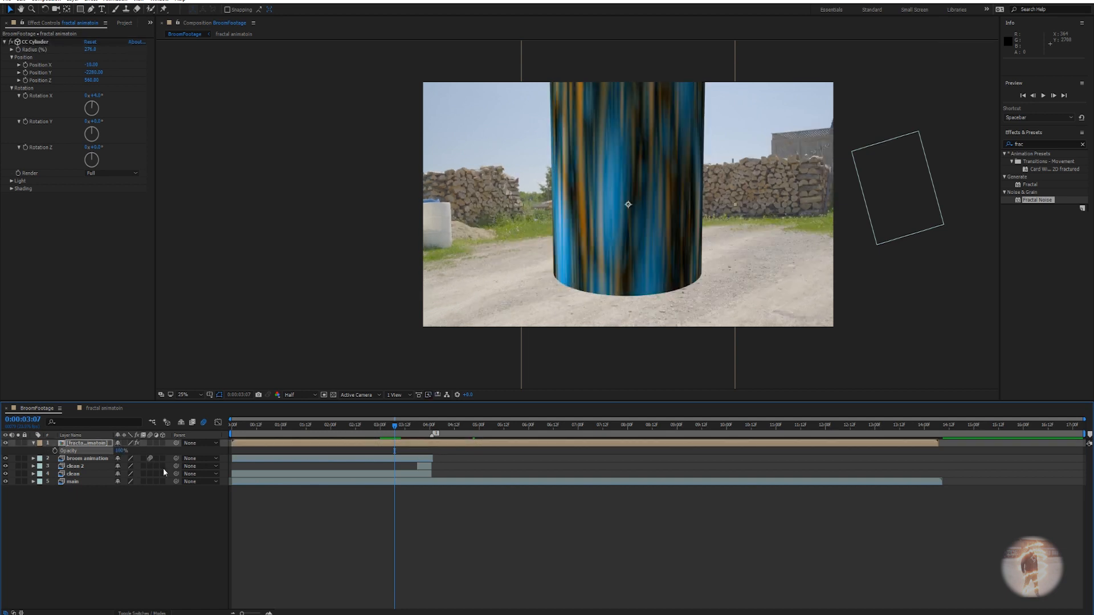
{"action": "right_click", "coordinate": [94, 442]}
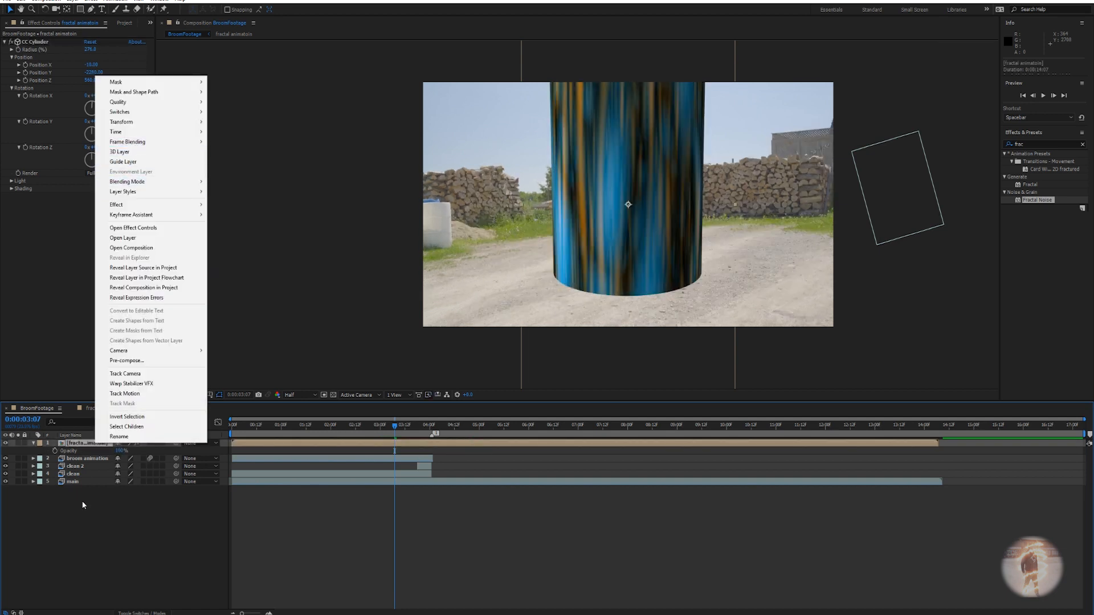
{"action": "left_click", "coordinate": [83, 505]}
{"action": "left_click", "coordinate": [83, 443]}
{"action": "right_click", "coordinate": [84, 443]}
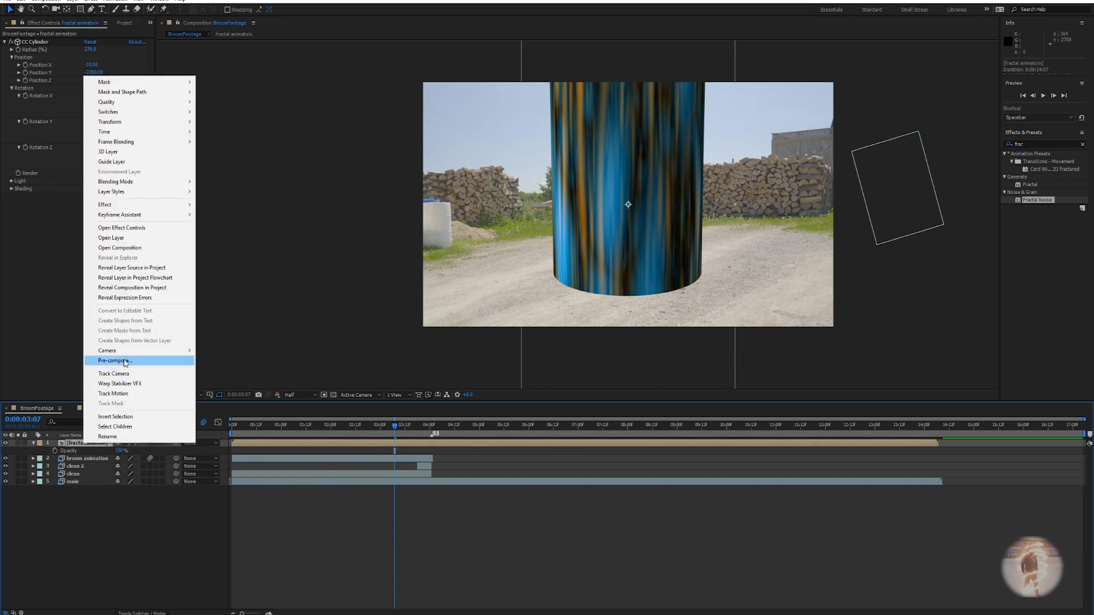
{"action": "left_click", "coordinate": [125, 362]}
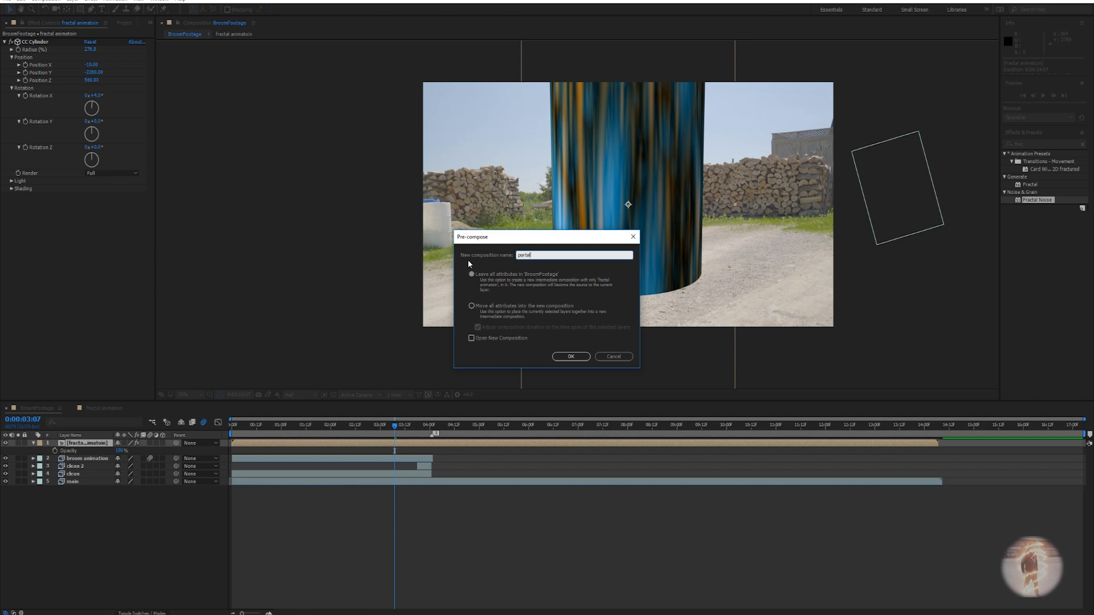
{"action": "left_click", "coordinate": [471, 306]}
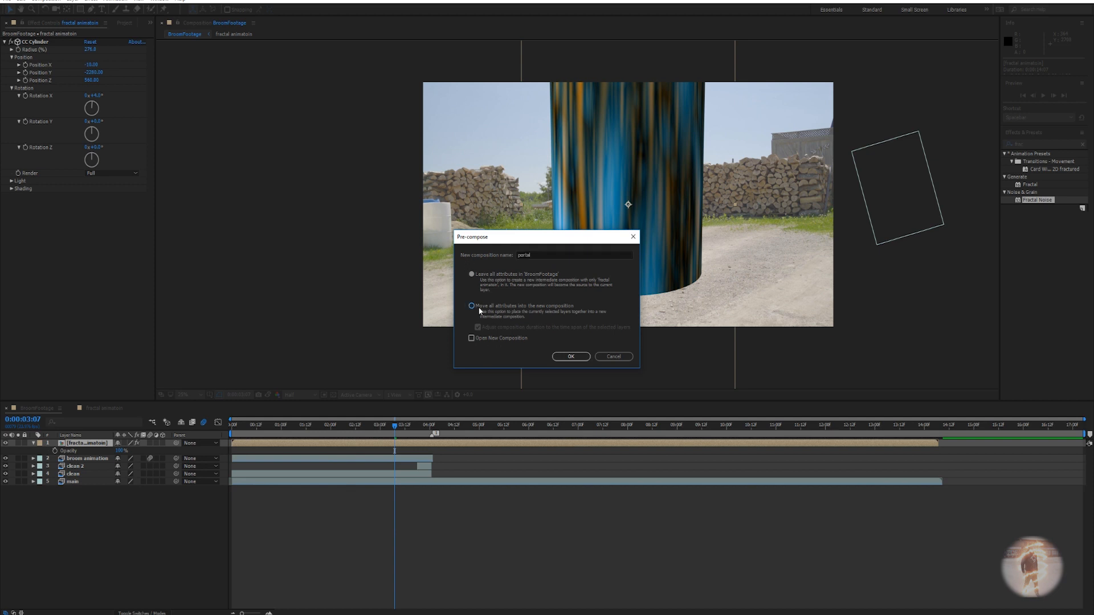
{"action": "left_click", "coordinate": [577, 357]}
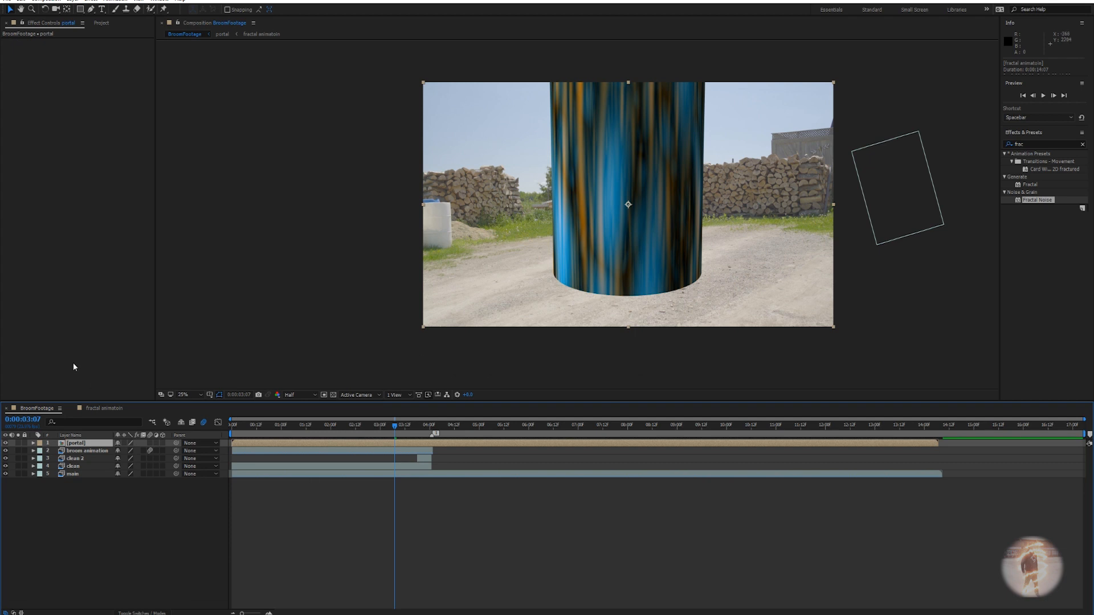
Set the fractal's blue tint strength to 64% and compare it against BroomFootage.
{"action": "left_click", "coordinate": [105, 408]}
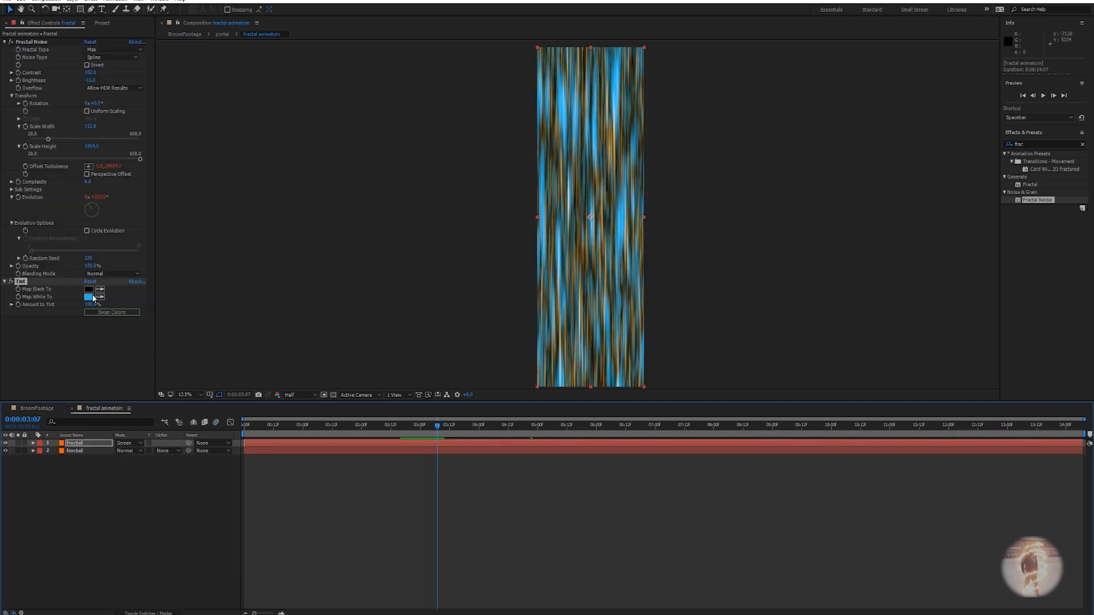
{"action": "left_click_drag", "start_coordinate": [89, 305], "coordinate": [56, 309]}
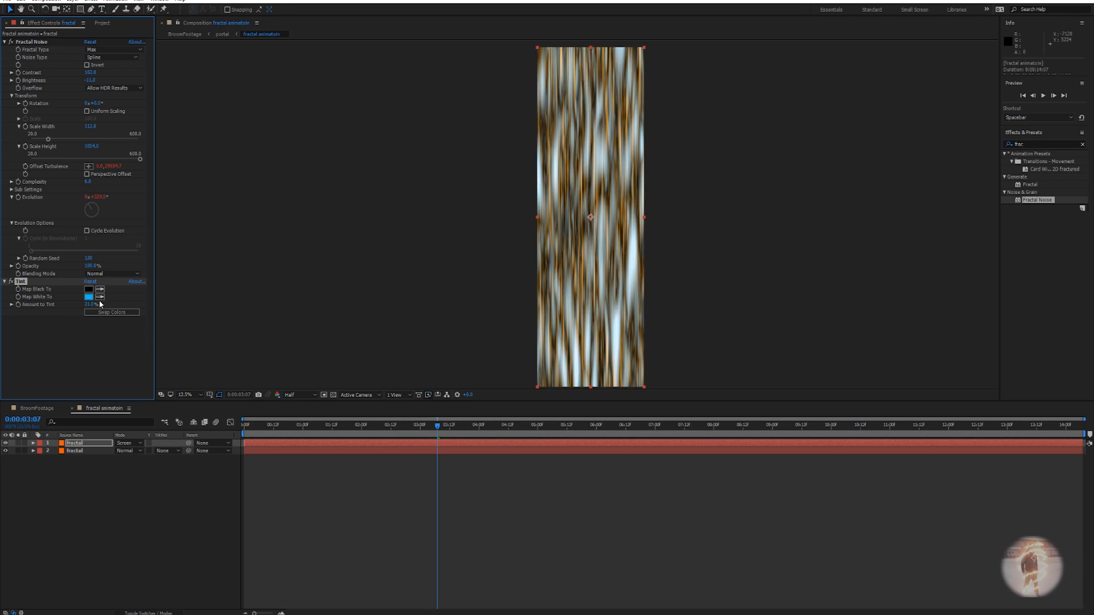
{"action": "key", "text": "ctrl+z"}
{"action": "left_click_drag", "start_coordinate": [94, 304], "coordinate": [73, 306]}
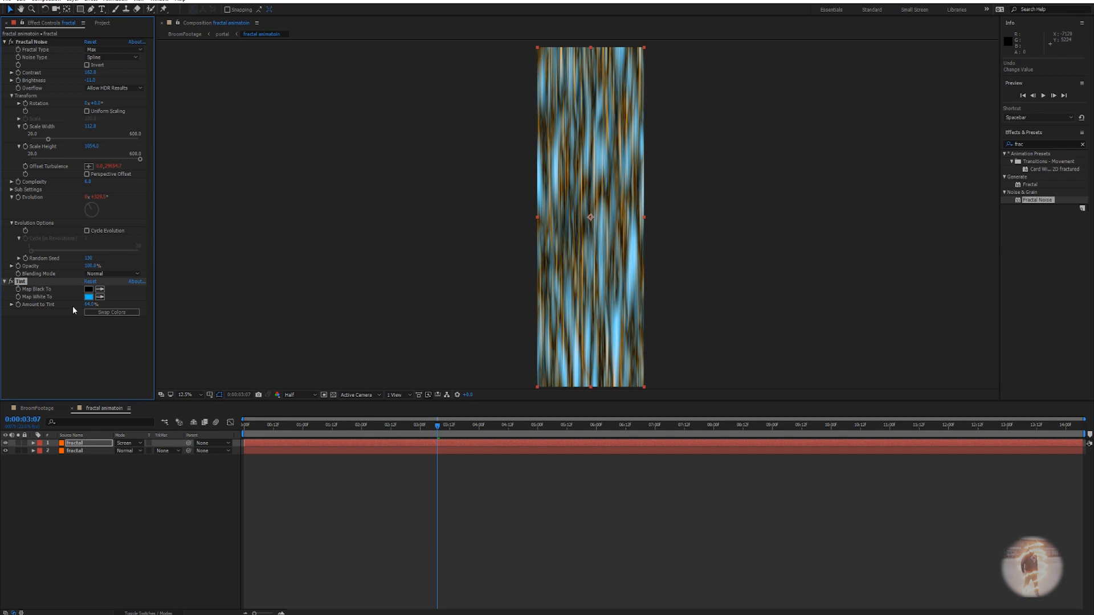
{"action": "left_click", "coordinate": [83, 451]}
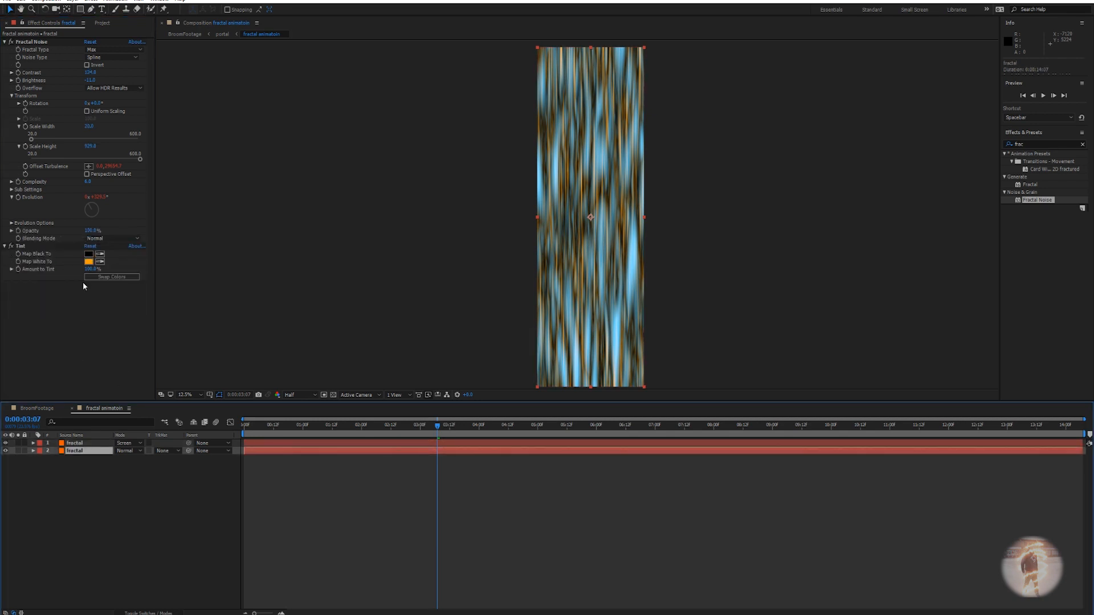
{"action": "left_click", "coordinate": [43, 410]}
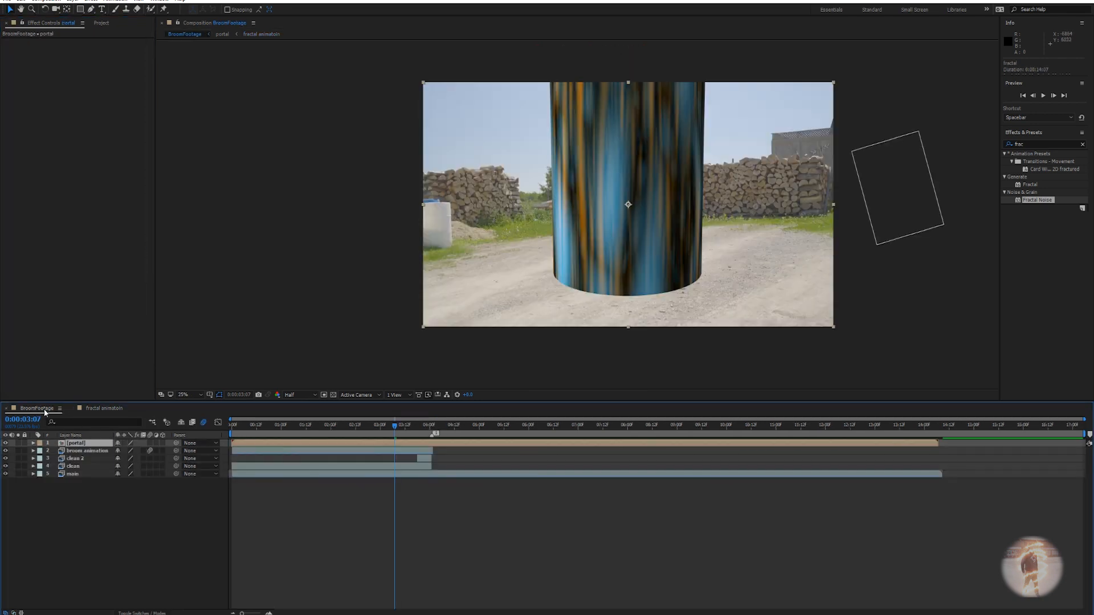
{"action": "left_click", "coordinate": [106, 407]}
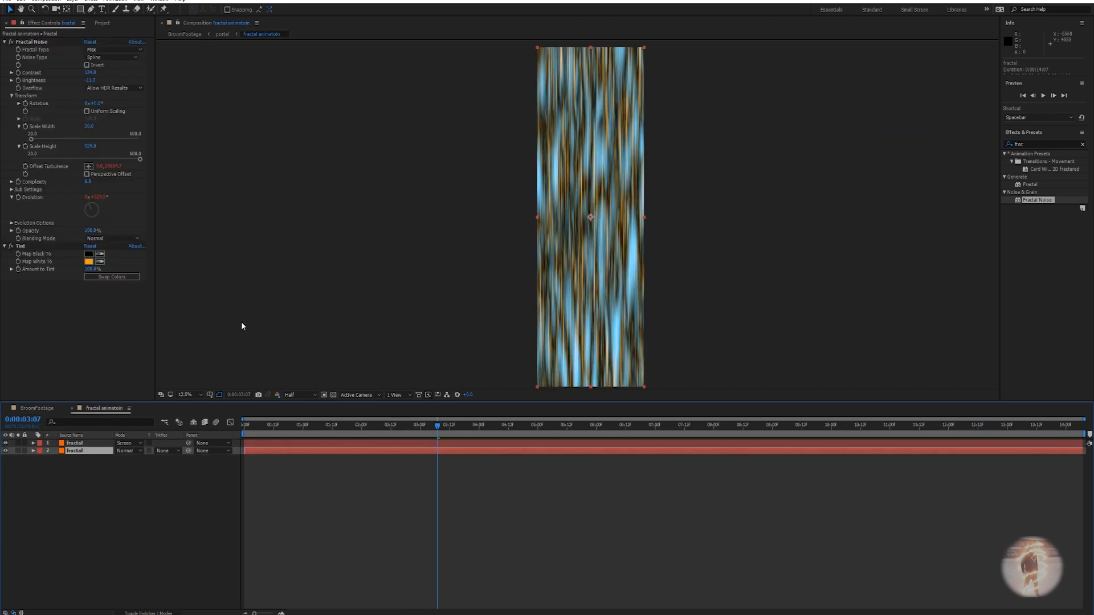
Narrow the Fractal Noise Scale Width to about 40 for finer streaks.
{"action": "left_click", "coordinate": [90, 126]}
{"action": "left_click_drag", "start_coordinate": [93, 127], "coordinate": [81, 128]}
{"action": "left_click", "coordinate": [75, 443]}
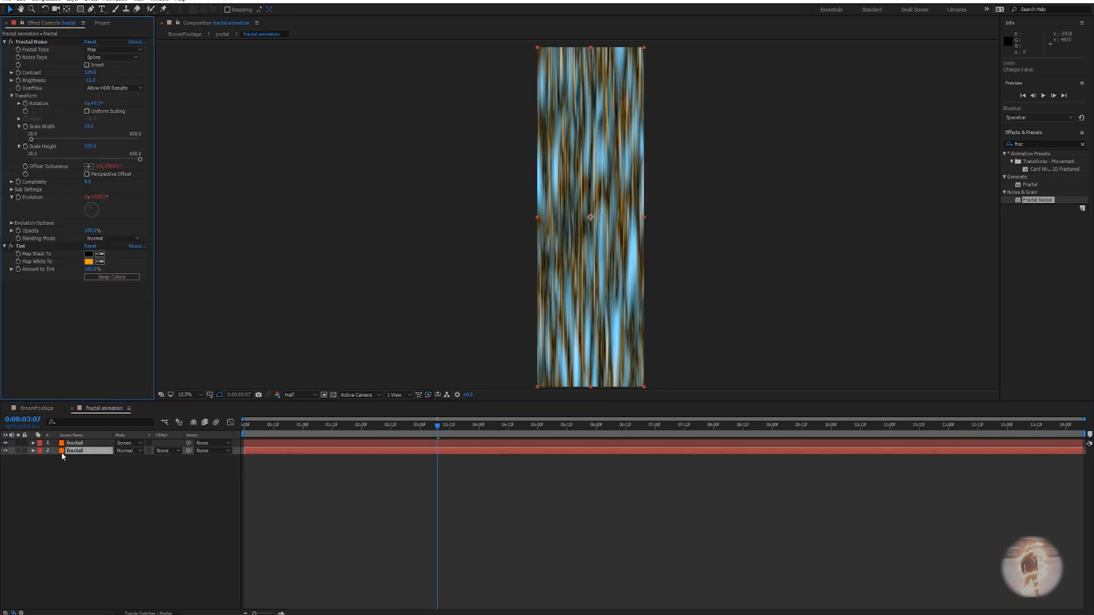
{"action": "mouse_move", "coordinate": [91, 126]}
{"action": "left_mouse_down"}
{"action": "mouse_move", "coordinate": [57, 126]}
{"action": "mouse_move", "coordinate": [66, 127]}
{"action": "left_mouse_up"}
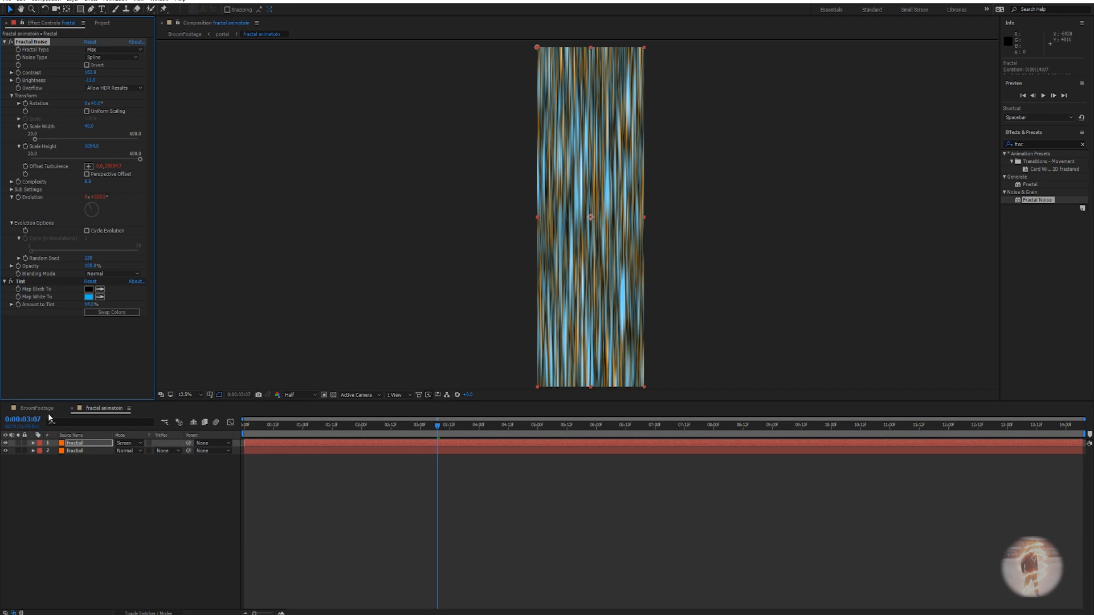
View the streaked cylinder over the footage in the BroomFootage composition.
{"action": "left_click", "coordinate": [44, 410]}
{"action": "scroll", "coordinate": [601, 229], "scroll_direction": "down", "scroll_amount": 1}
{"action": "scroll", "coordinate": [603, 244], "scroll_direction": "up", "scroll_amount": 1}
{"action": "mouse_move", "coordinate": [602, 245]}
{"action": "left_mouse_down"}
{"action": "mouse_move", "coordinate": [593, 241]}
{"action": "mouse_move", "coordinate": [604, 242]}
{"action": "left_mouse_up"}
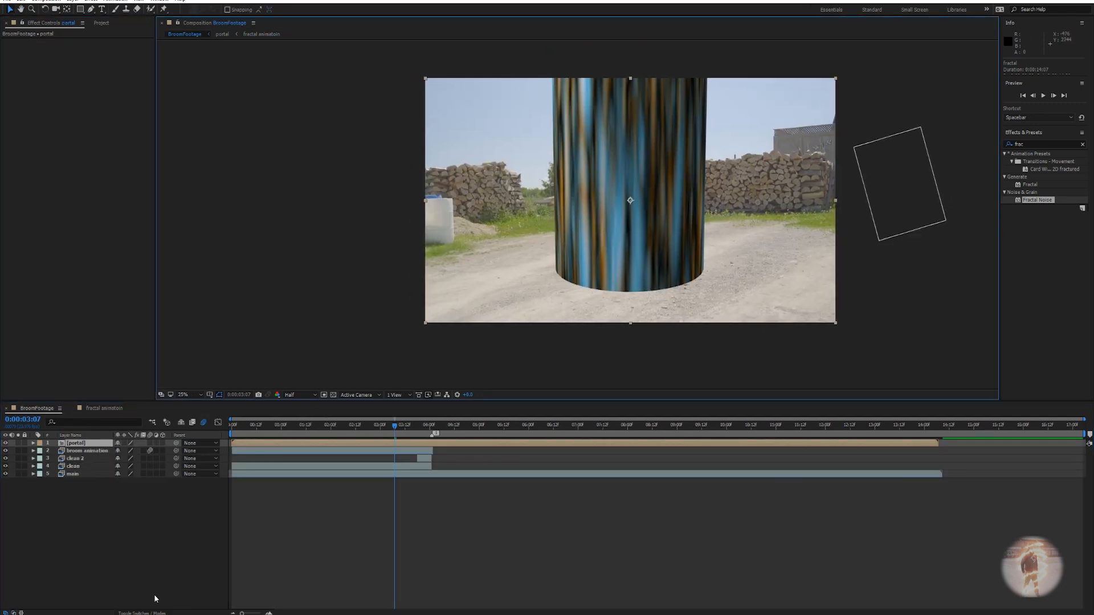
Change the portal layer's blend mode to Screen so the cylinder glows over the footage.
{"action": "left_click", "coordinate": [143, 613]}
{"action": "left_click", "coordinate": [126, 444]}
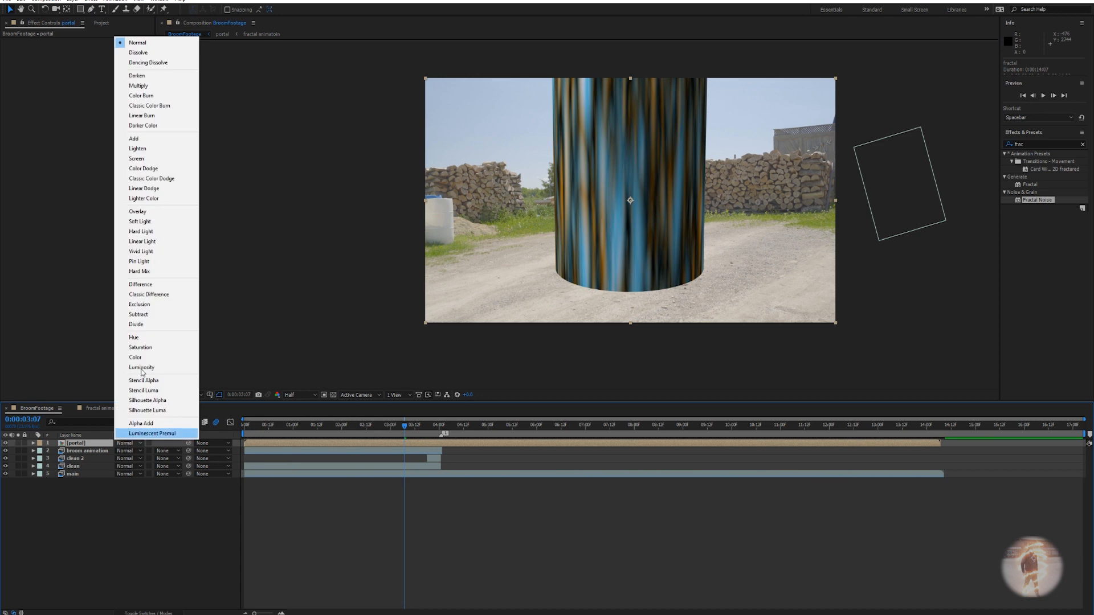
{"action": "left_click", "coordinate": [129, 159]}
{"action": "scroll", "coordinate": [613, 265], "scroll_direction": "up", "scroll_amount": 1}
{"action": "left_click_drag", "start_coordinate": [598, 265], "coordinate": [616, 286]}
{"action": "scroll", "coordinate": [579, 295], "scroll_direction": "down", "scroll_amount": 1}
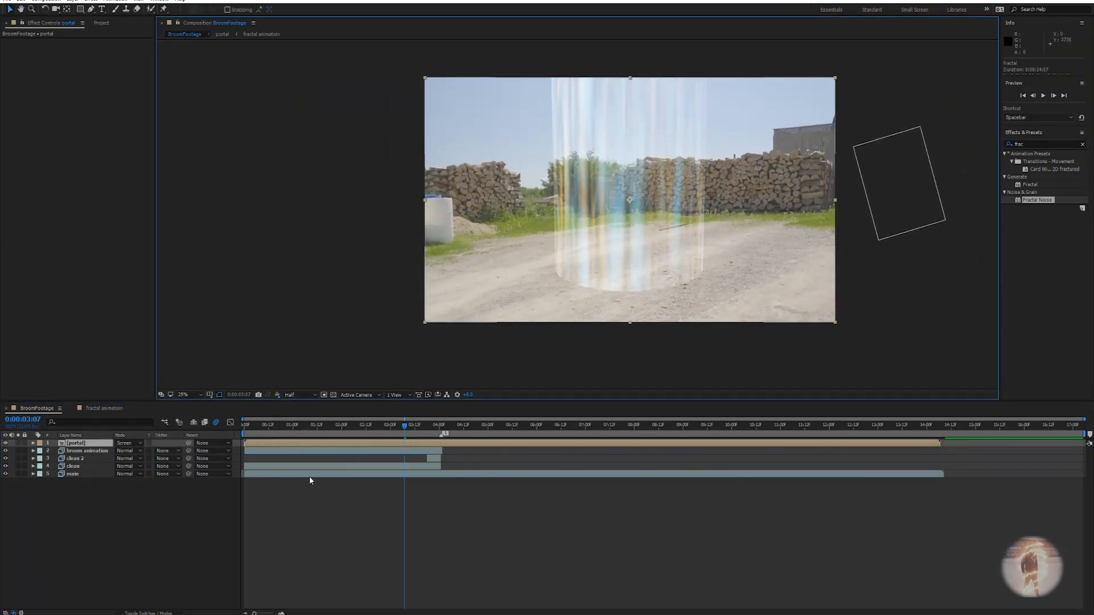
{"action": "left_click", "coordinate": [380, 445]}
{"action": "key", "text": "ctrl+space"}
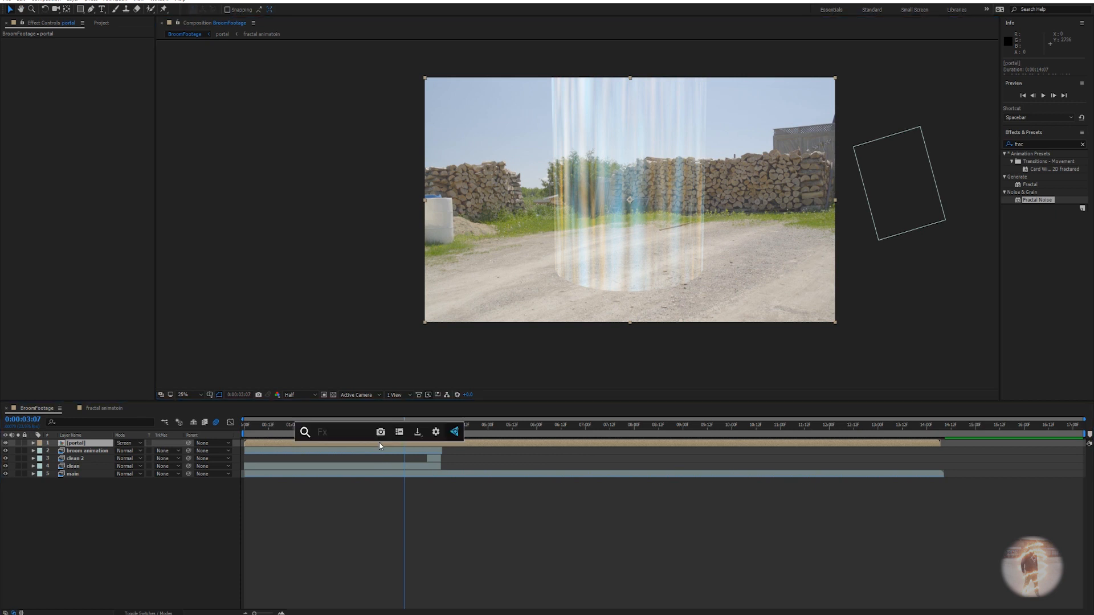
Apply Roughen Edges to the portal with Fractal Influence 0 and Border 114.20.
{"action": "type", "text": "rough"}
{"action": "key", "text": "Return"}
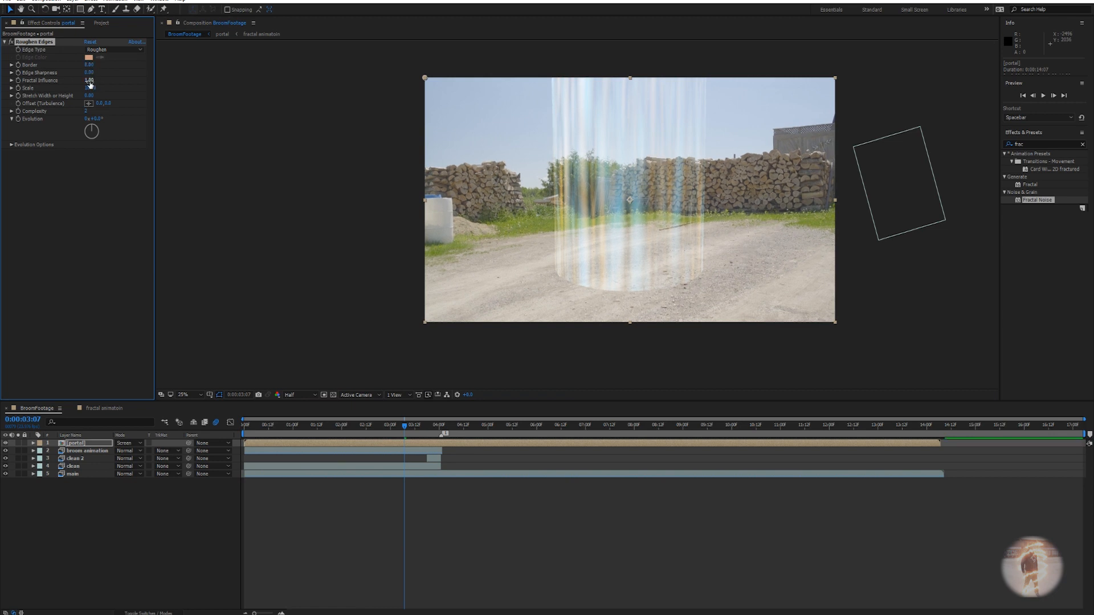
{"action": "left_click_drag", "start_coordinate": [89, 82], "coordinate": [2, 88]}
{"action": "left_click_drag", "start_coordinate": [89, 65], "coordinate": [573, 97]}
{"action": "scroll", "coordinate": [670, 307], "scroll_direction": "up", "scroll_amount": 2}
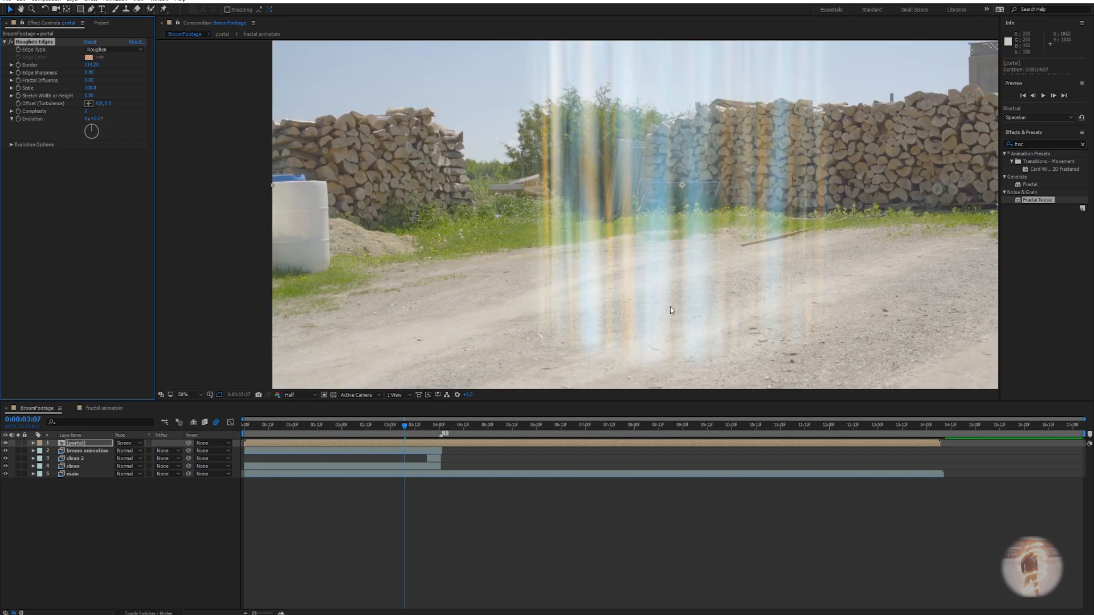
{"action": "left_click_drag", "start_coordinate": [670, 306], "coordinate": [546, 249]}
{"action": "mouse_move", "coordinate": [439, 187]}
{"action": "left_mouse_down"}
{"action": "mouse_move", "coordinate": [439, 321]}
{"action": "mouse_move", "coordinate": [386, 325]}
{"action": "mouse_move", "coordinate": [439, 270]}
{"action": "left_mouse_up"}
Toggle Roughen Edges off and on to compare, then collapse its settings.
{"action": "left_click", "coordinate": [12, 42]}
{"action": "left_click_drag", "start_coordinate": [370, 307], "coordinate": [387, 199]}
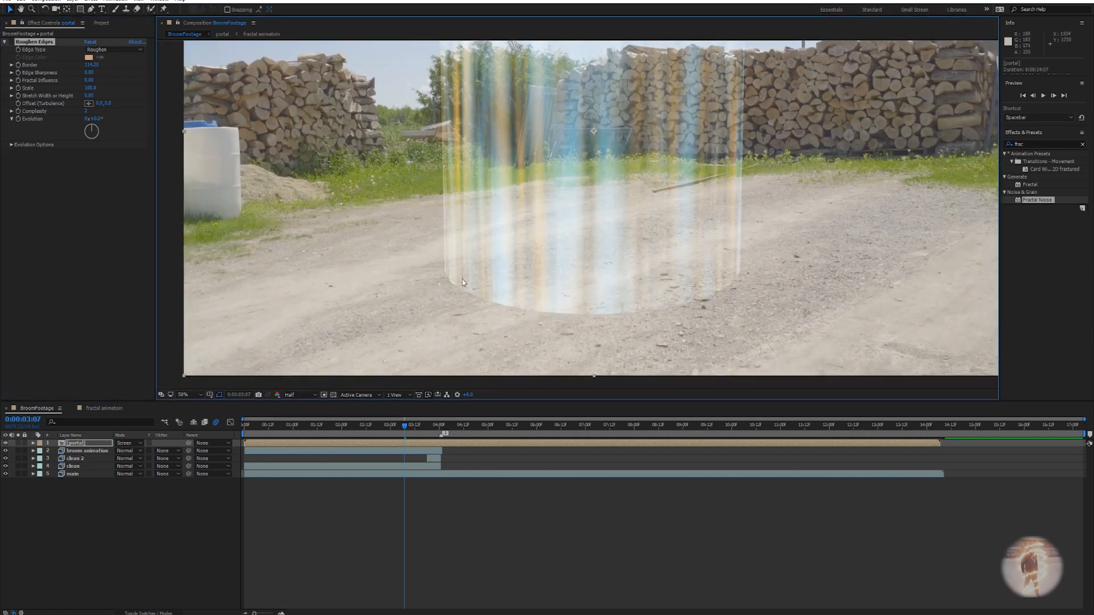
{"action": "left_click", "coordinate": [12, 43]}
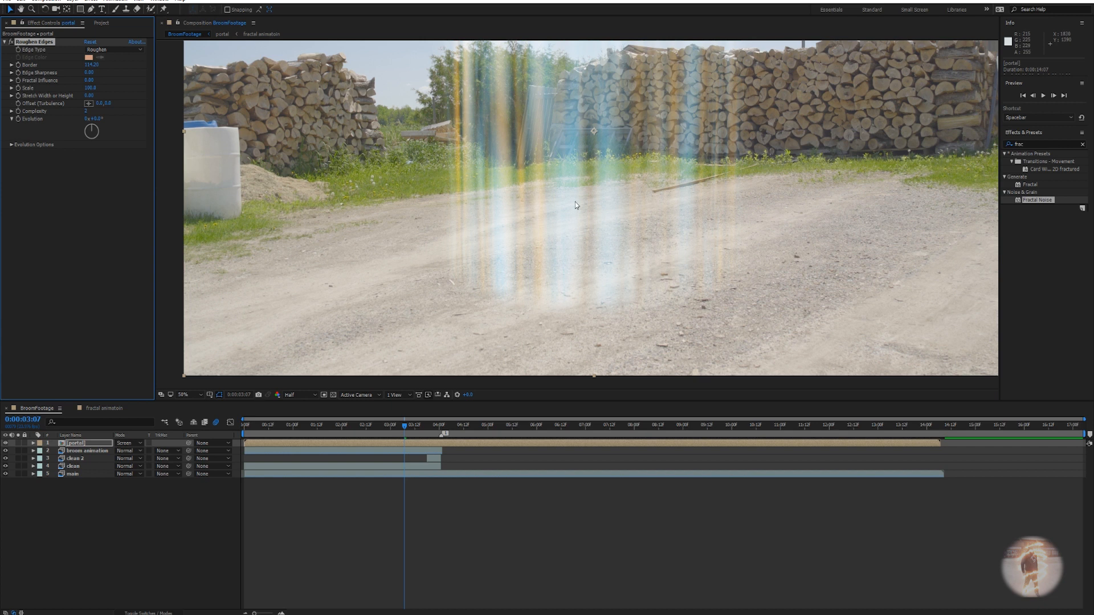
{"action": "left_click_drag", "start_coordinate": [576, 202], "coordinate": [551, 310]}
{"action": "scroll", "coordinate": [606, 207], "scroll_direction": "down", "scroll_amount": 2}
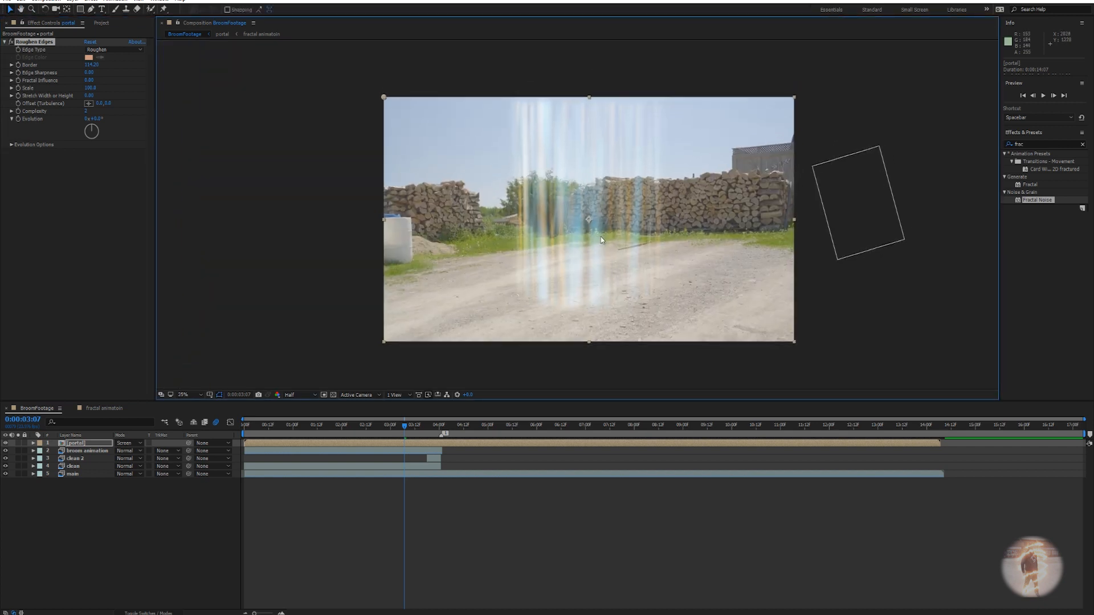
{"action": "left_click", "coordinate": [4, 42]}
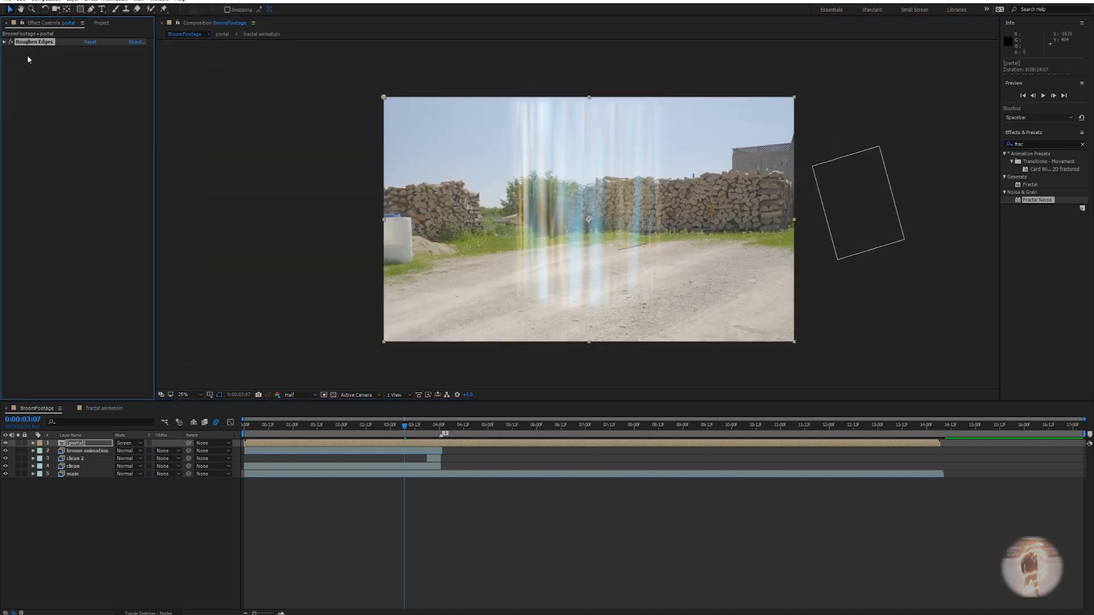
Apply Linear Wipe to the portal layer and scrub through the shot to check it.
{"action": "key", "text": "ctrl+space"}
{"action": "type", "text": "lin"}
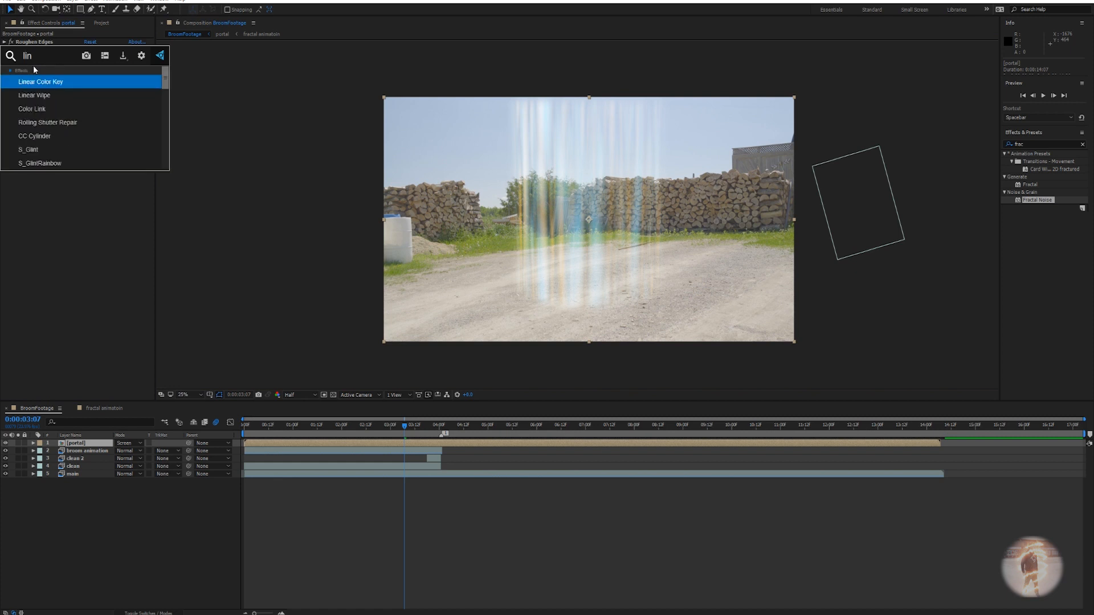
{"action": "key", "text": "Return"}
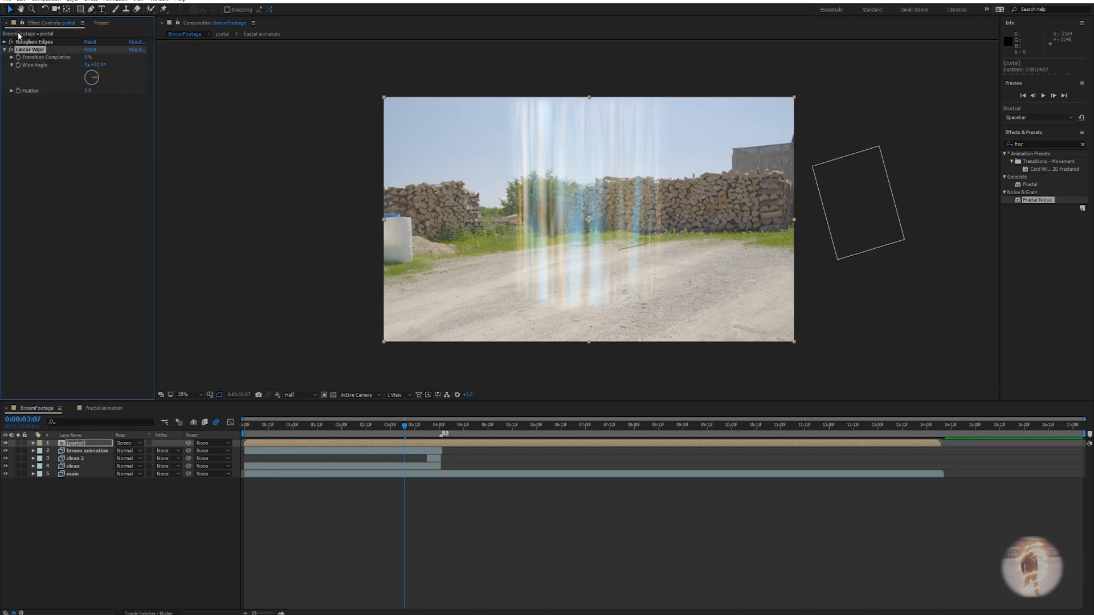
{"action": "left_click_drag", "start_coordinate": [404, 430], "coordinate": [444, 434]}
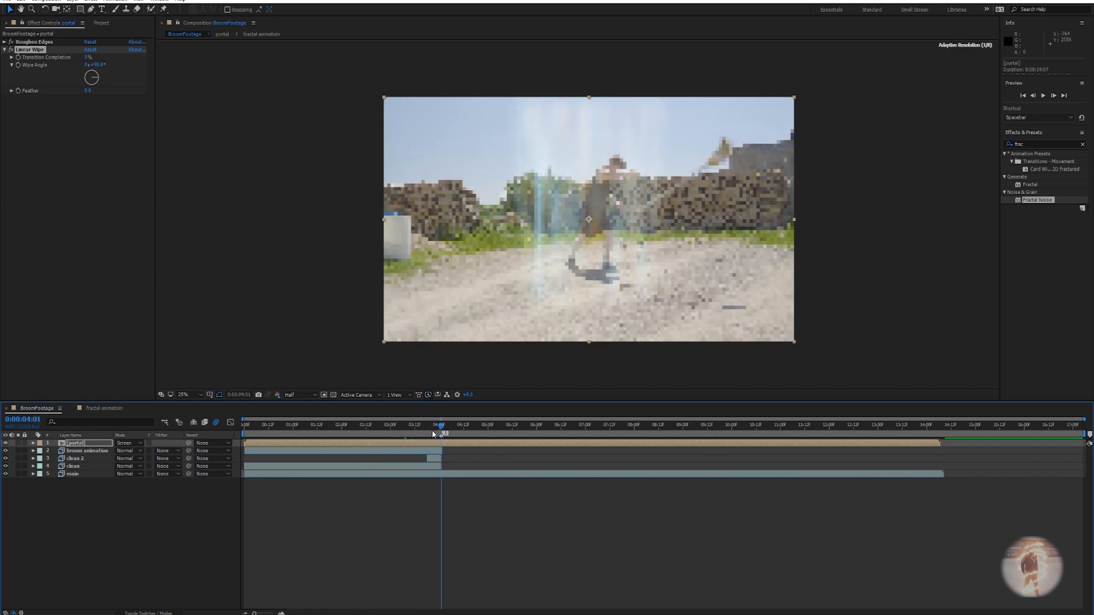
{"action": "scroll", "coordinate": [608, 235], "scroll_direction": "up", "scroll_amount": 2}
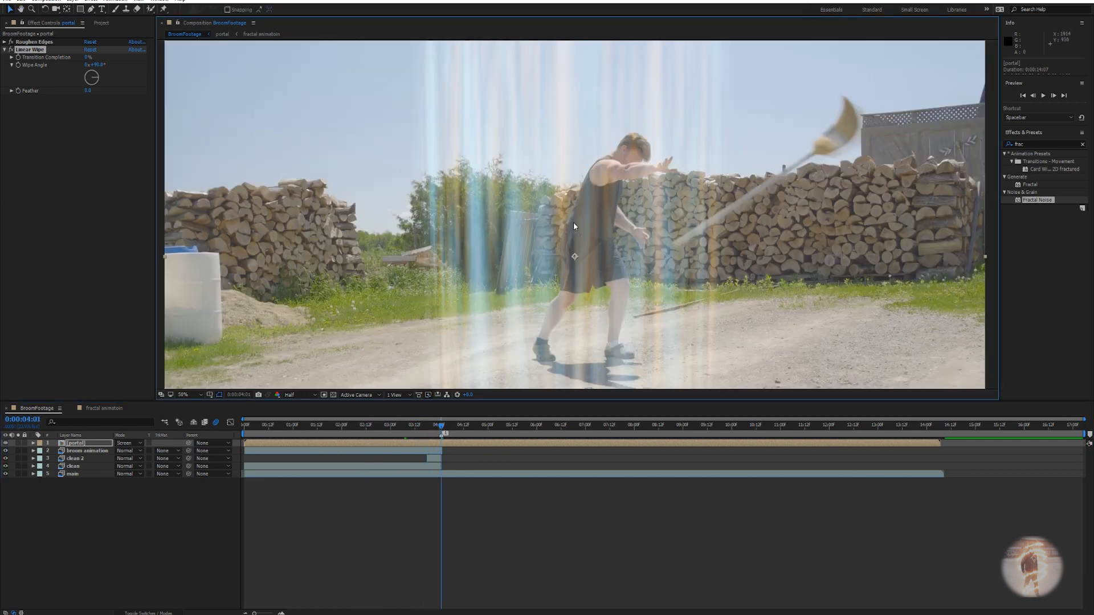
{"action": "scroll", "coordinate": [573, 226], "scroll_direction": "down", "scroll_amount": 3}
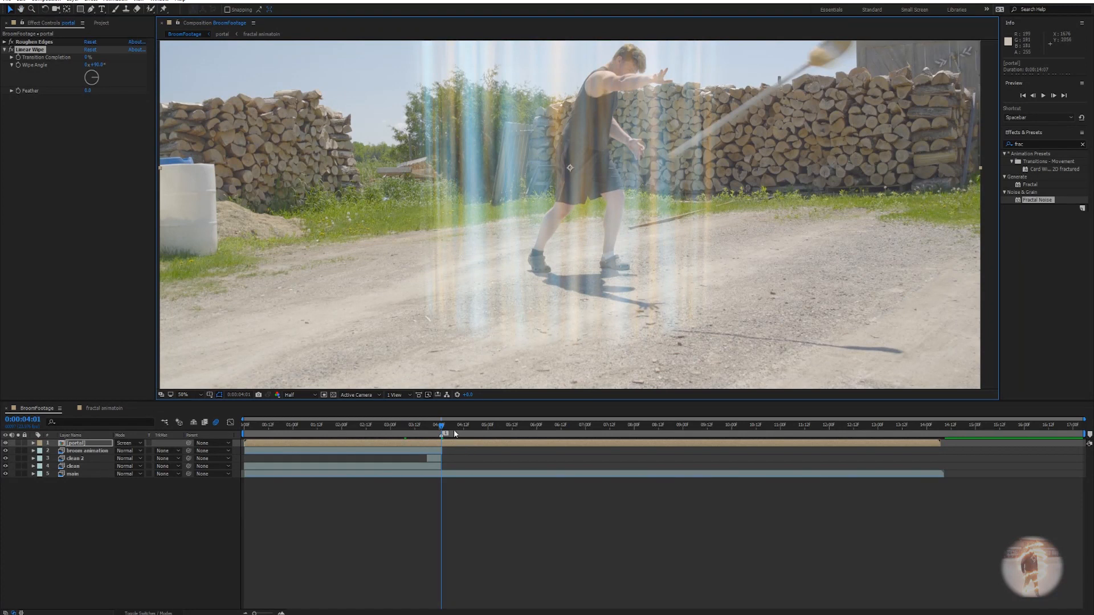
{"action": "left_click_drag", "start_coordinate": [595, 285], "coordinate": [570, 320]}
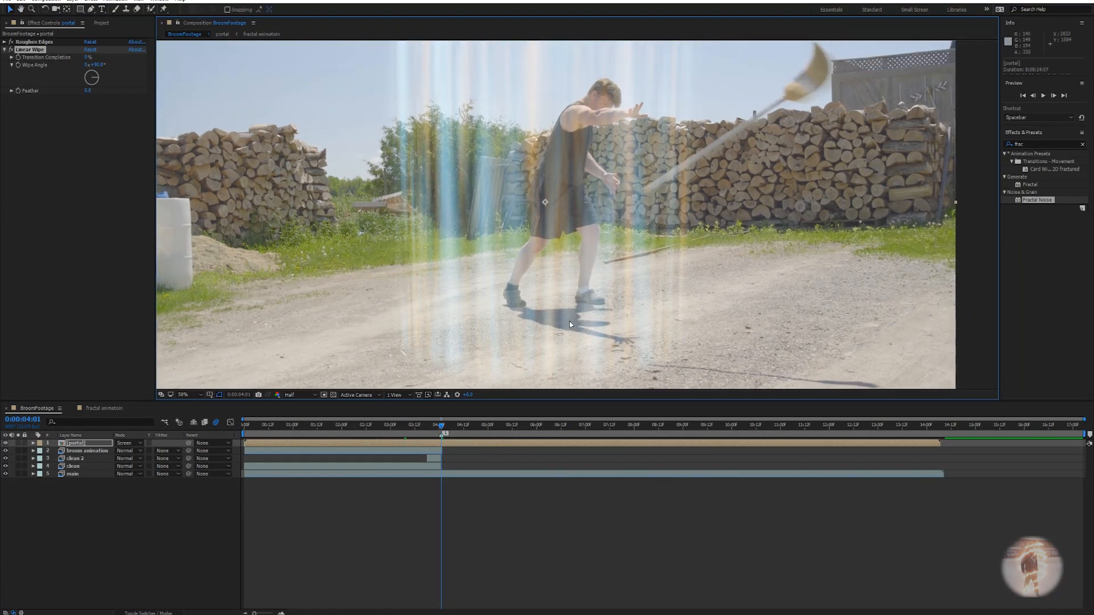
{"action": "left_click_drag", "start_coordinate": [442, 430], "coordinate": [291, 440]}
{"action": "scroll", "coordinate": [441, 280], "scroll_direction": "down", "scroll_amount": 2}
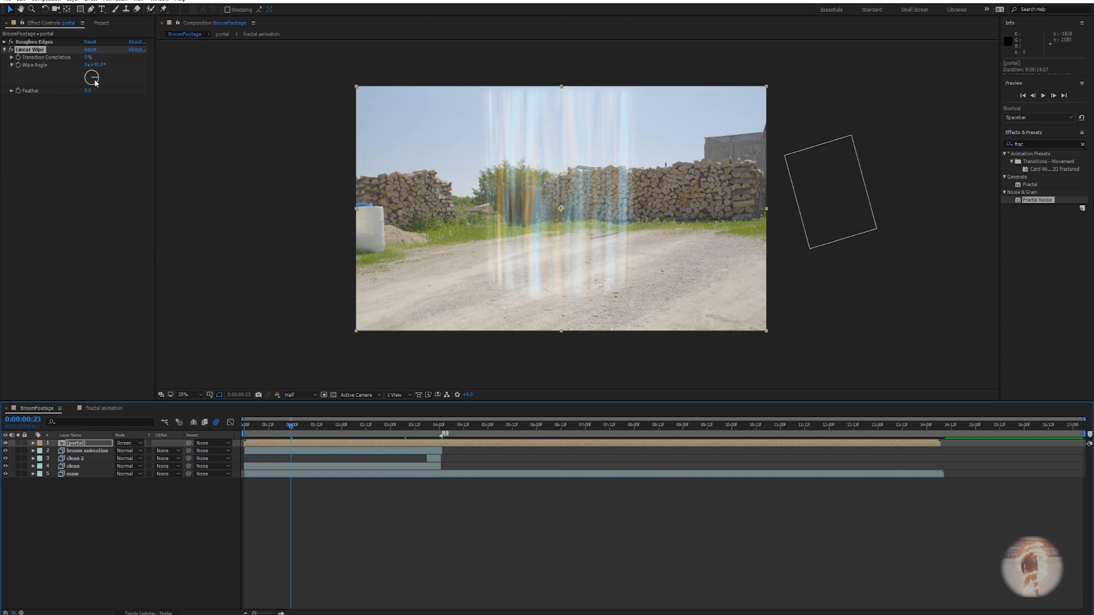
Set the Linear Wipe angle to 0° and Transition Completion to 100%.
{"action": "left_click_drag", "start_coordinate": [86, 57], "coordinate": [107, 58]}
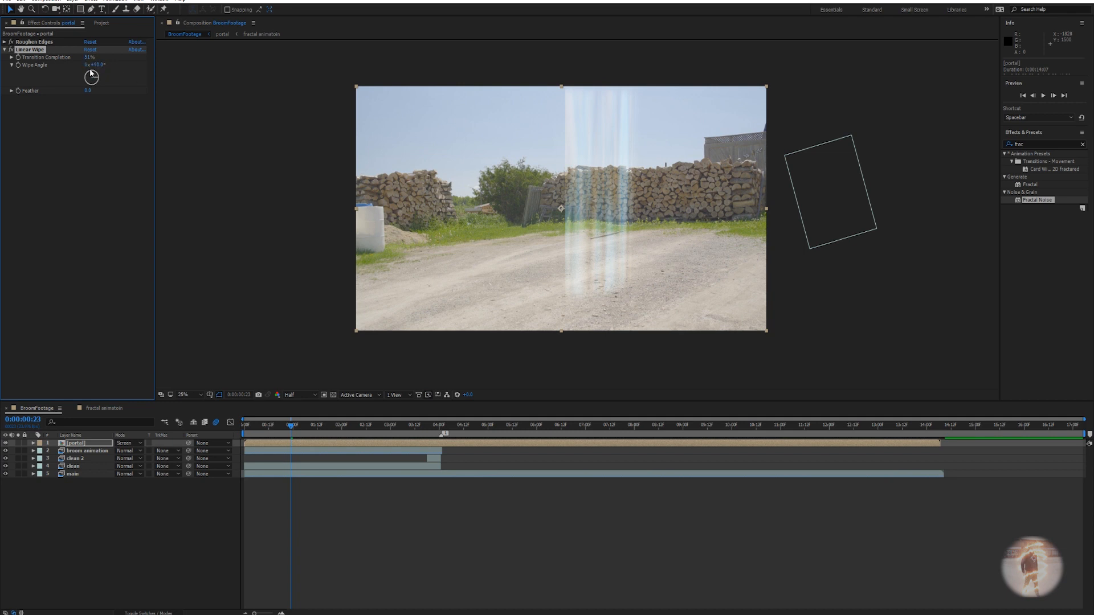
{"action": "mouse_move", "coordinate": [94, 79]}
{"action": "left_mouse_down"}
{"action": "mouse_move", "coordinate": [91, 89]}
{"action": "mouse_move", "coordinate": [108, 76]}
{"action": "mouse_move", "coordinate": [109, 56]}
{"action": "mouse_move", "coordinate": [91, 49]}
{"action": "left_mouse_up"}
{"action": "left_click", "coordinate": [97, 64]}
{"action": "type", "text": "0"}
{"action": "key", "text": "Return"}
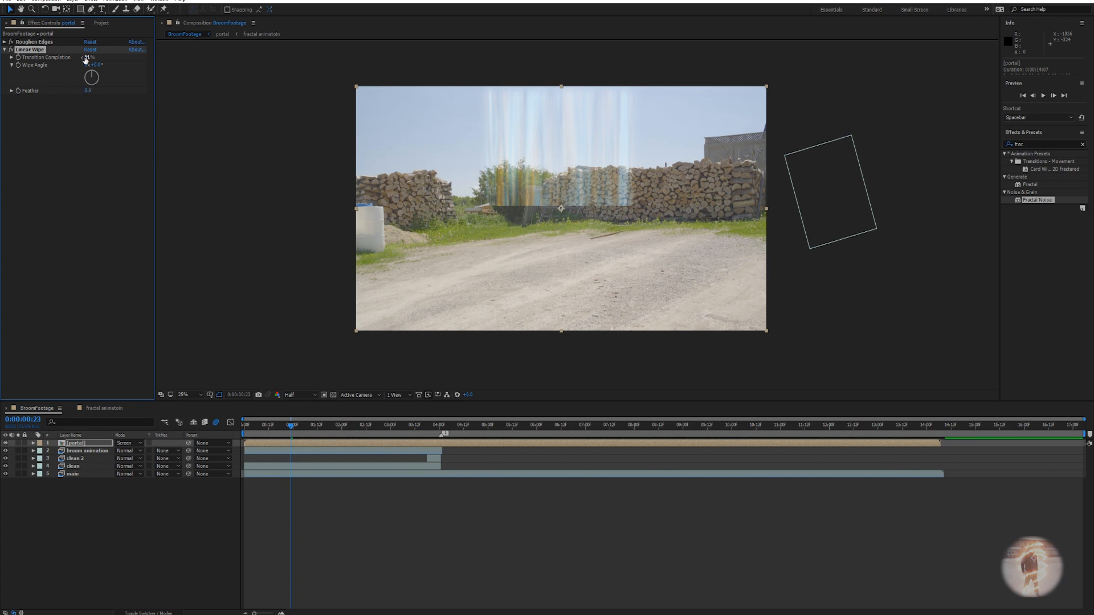
{"action": "left_click_drag", "start_coordinate": [74, 57], "coordinate": [117, 54]}
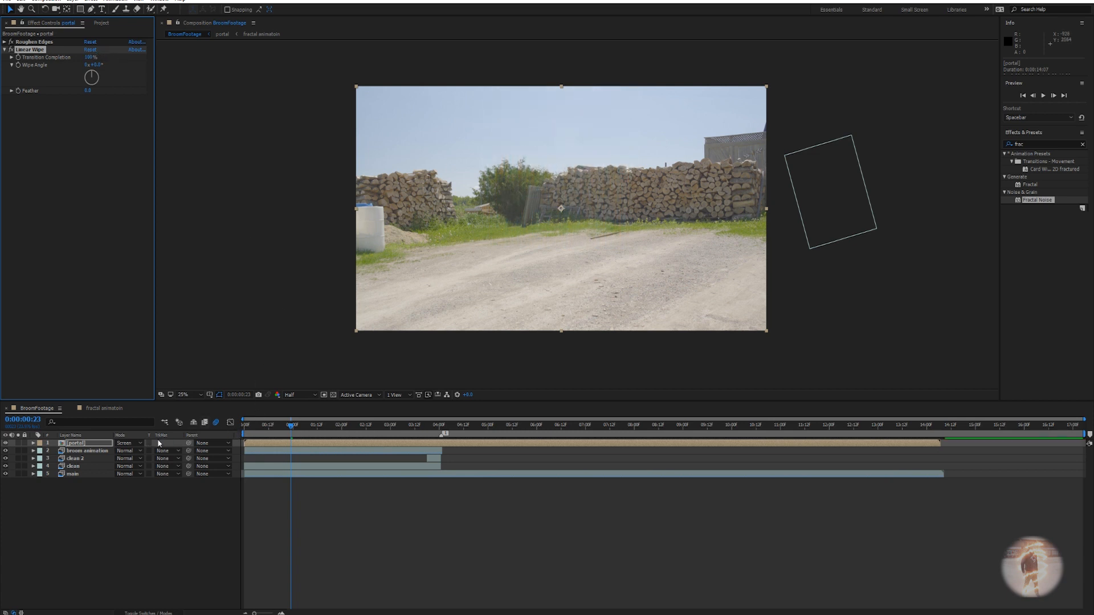
{"action": "key", "text": "Page_Down"}
At a later frame, set Transition Completion back to 0% so the portal returns.
{"action": "left_click_drag", "start_coordinate": [295, 428], "coordinate": [329, 429]}
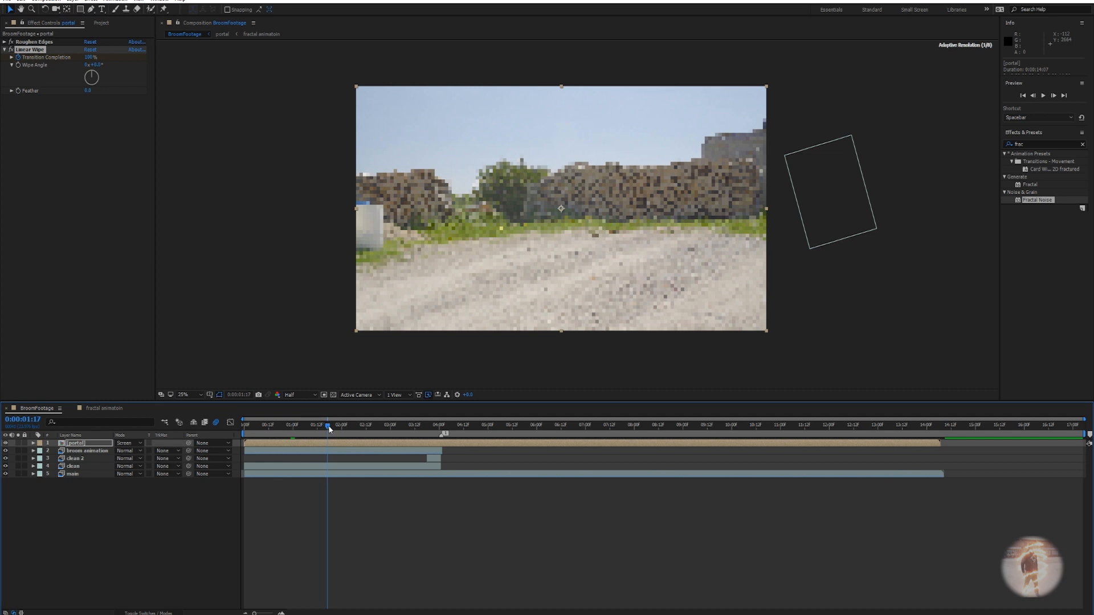
{"action": "left_click_drag", "start_coordinate": [90, 58], "coordinate": [72, 58]}
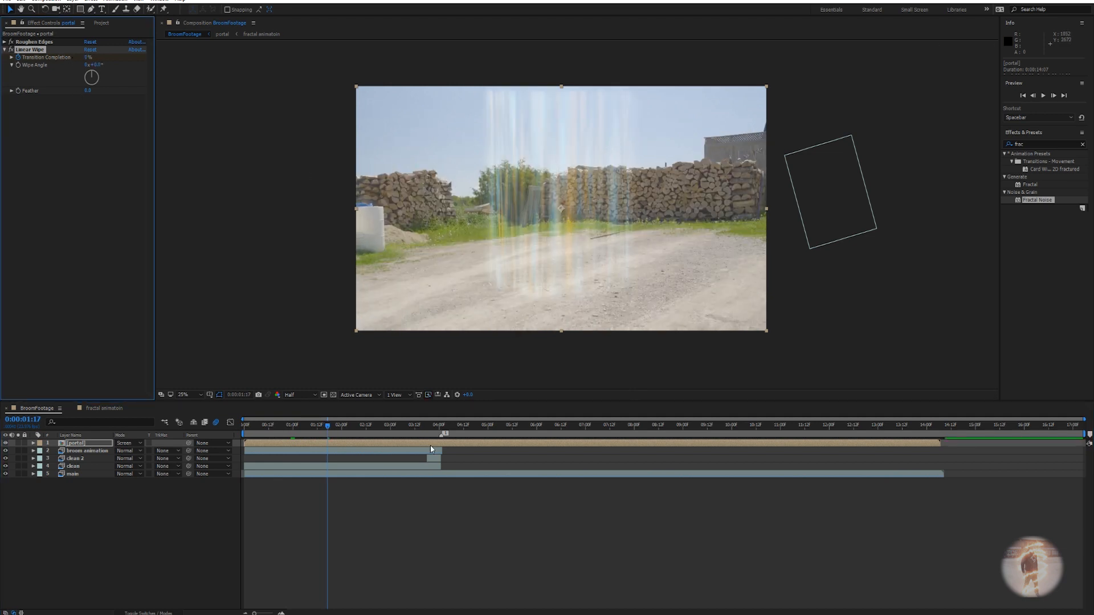
{"action": "mouse_move", "coordinate": [328, 428]}
{"action": "left_mouse_down"}
{"action": "mouse_move", "coordinate": [291, 429]}
{"action": "mouse_move", "coordinate": [321, 429]}
{"action": "mouse_move", "coordinate": [309, 425]}
{"action": "left_mouse_up"}
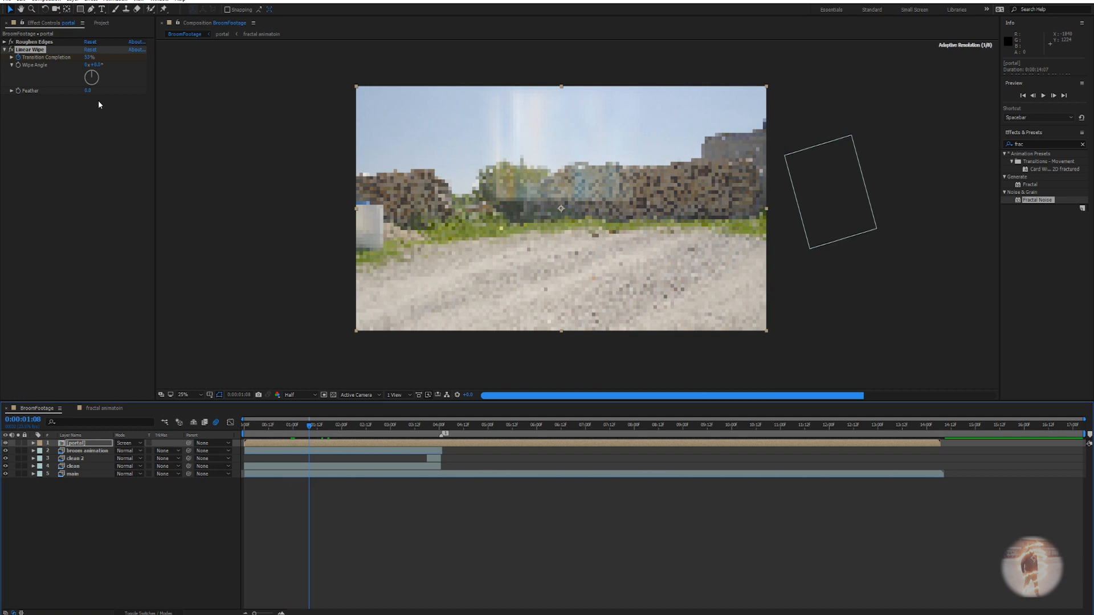
Give the wipe a 323 feather and preview the animation from the start.
{"action": "left_click_drag", "start_coordinate": [89, 91], "coordinate": [219, 91]}
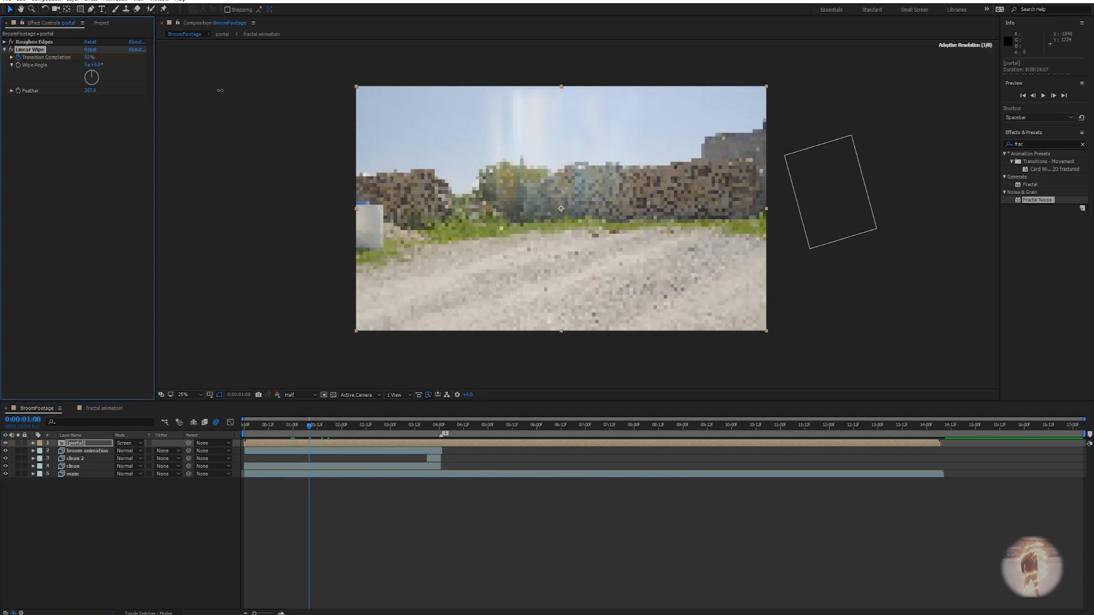
{"action": "scroll", "coordinate": [563, 231], "scroll_direction": "up", "scroll_amount": 2}
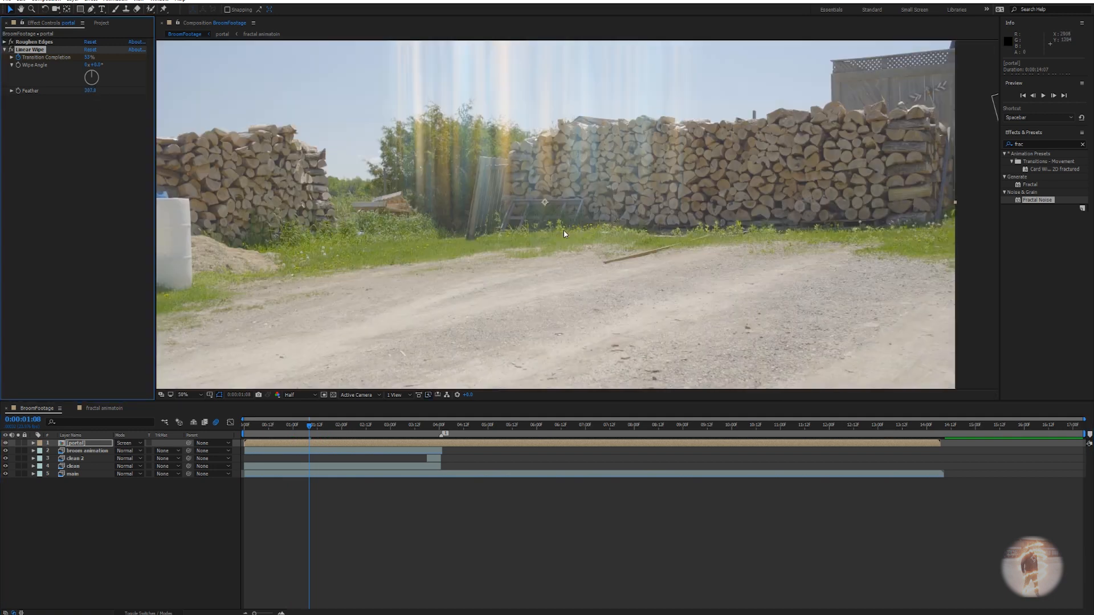
{"action": "left_click_drag", "start_coordinate": [90, 91], "coordinate": [100, 91]}
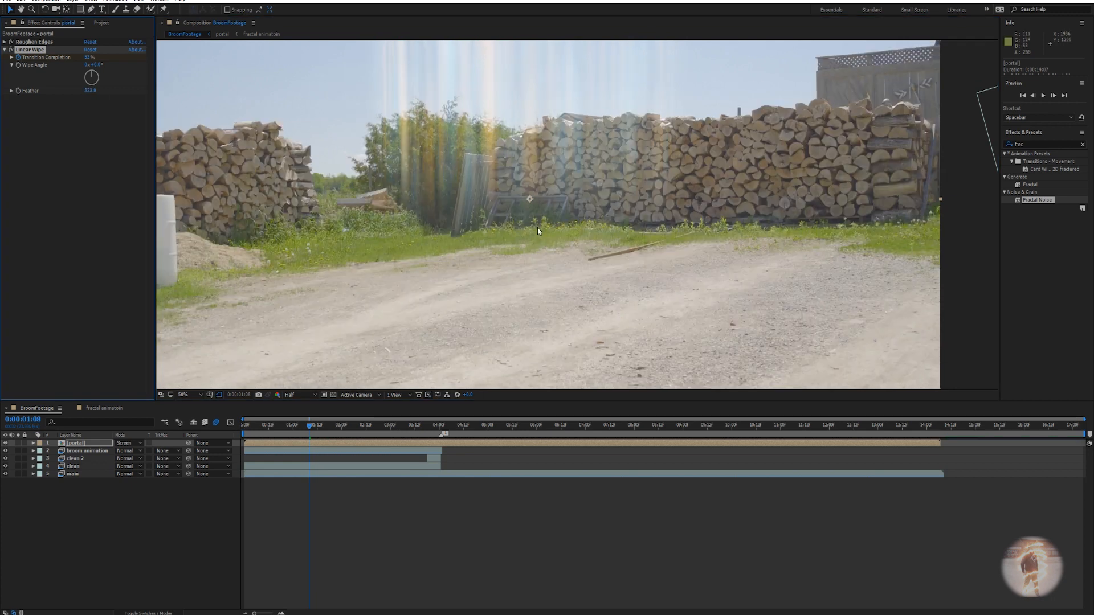
{"action": "scroll", "coordinate": [538, 235], "scroll_direction": "down", "scroll_amount": 2}
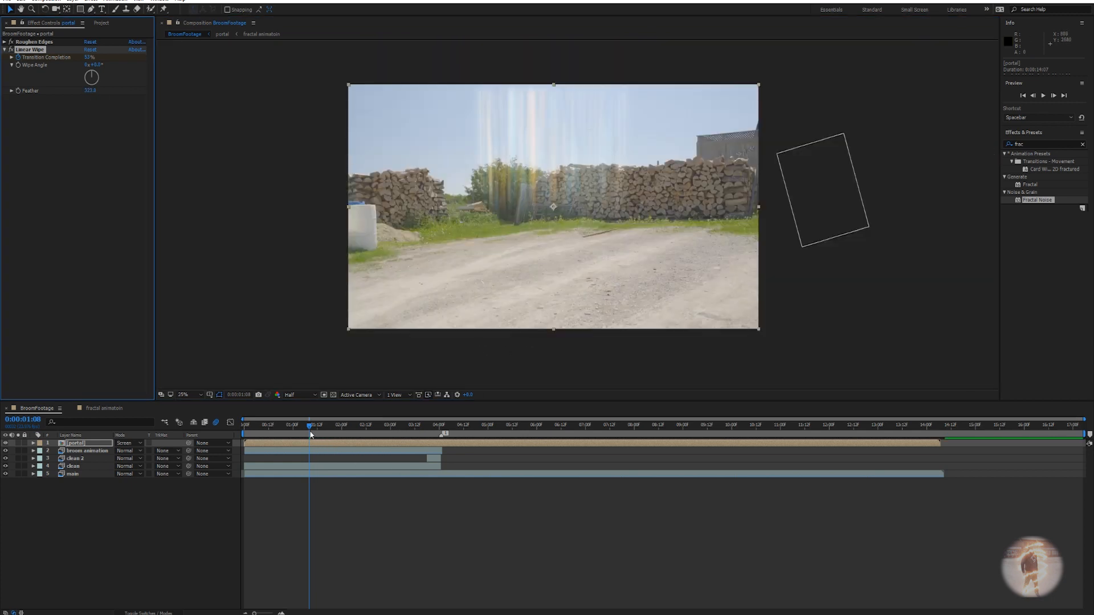
{"action": "key", "text": "Home"}
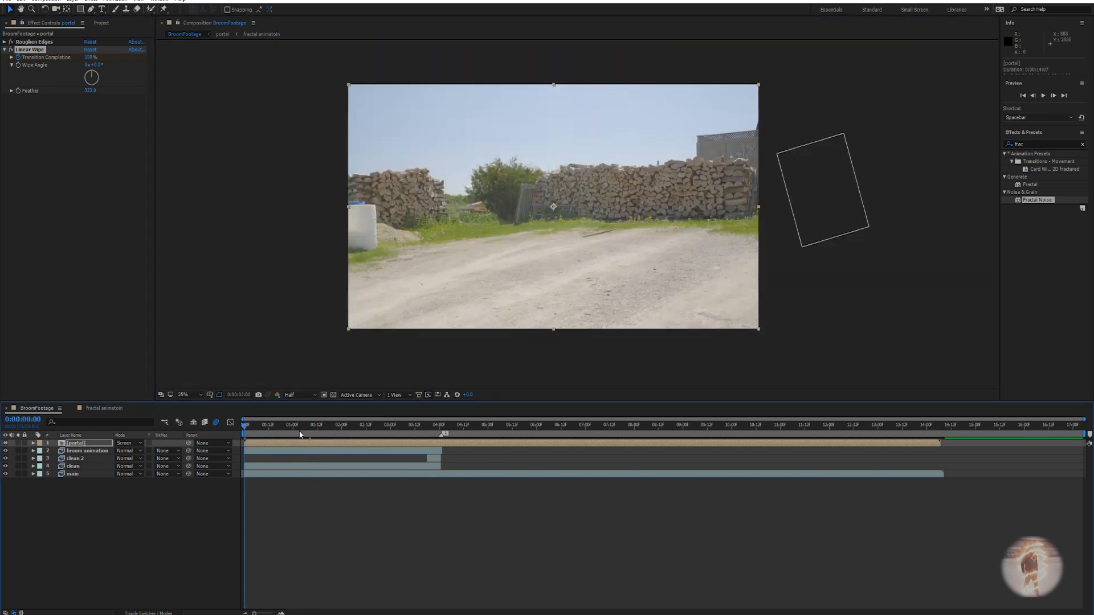
{"action": "key", "text": "space"}
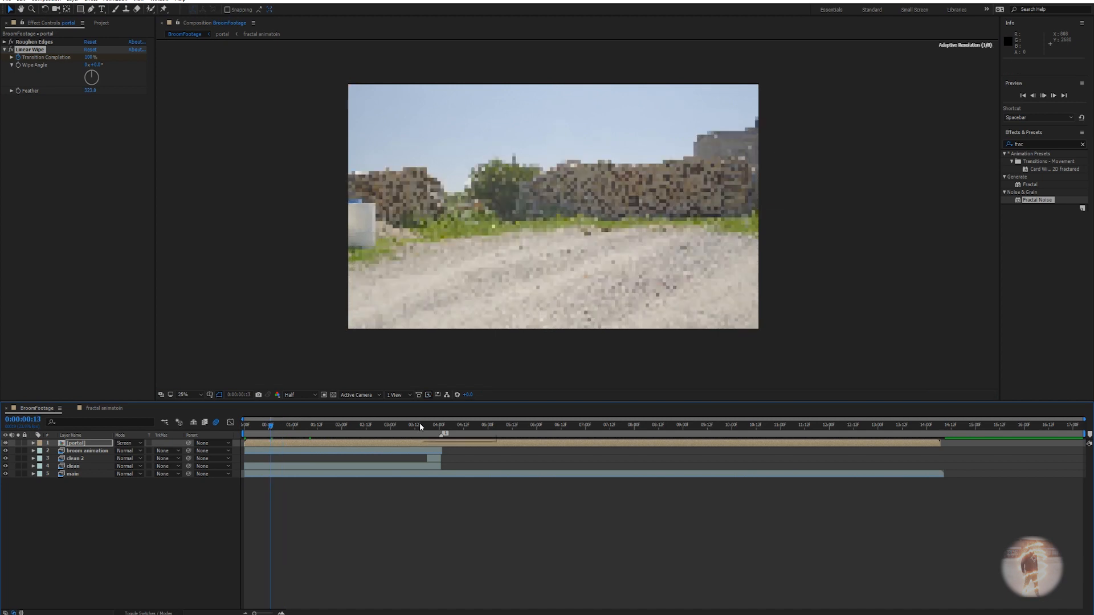
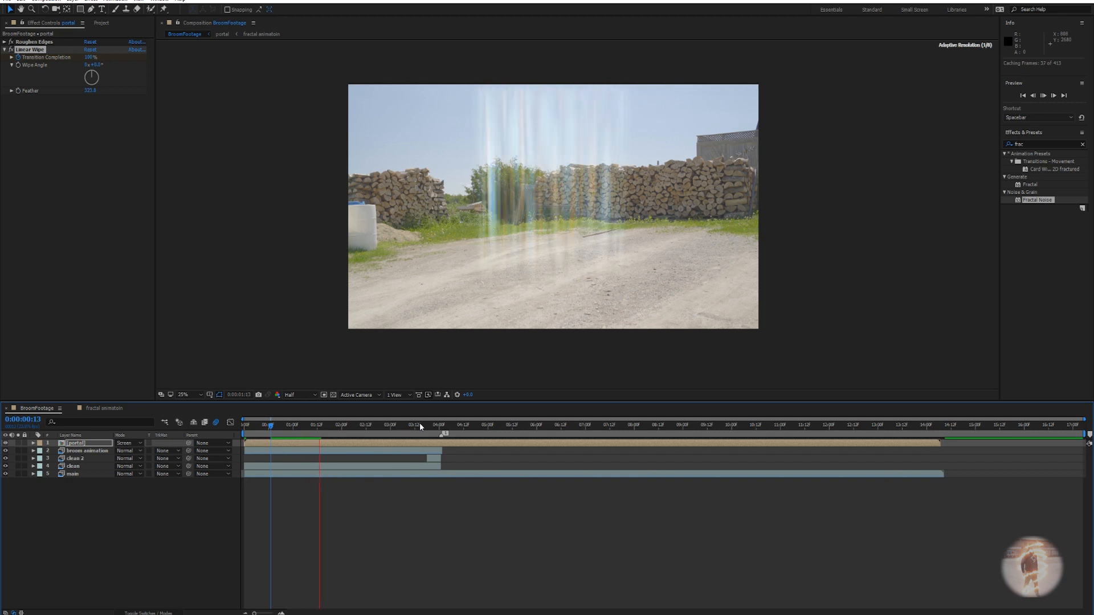
Stop the portal preview and park the current time at 0:00:01:10.
{"action": "key", "text": "space"}
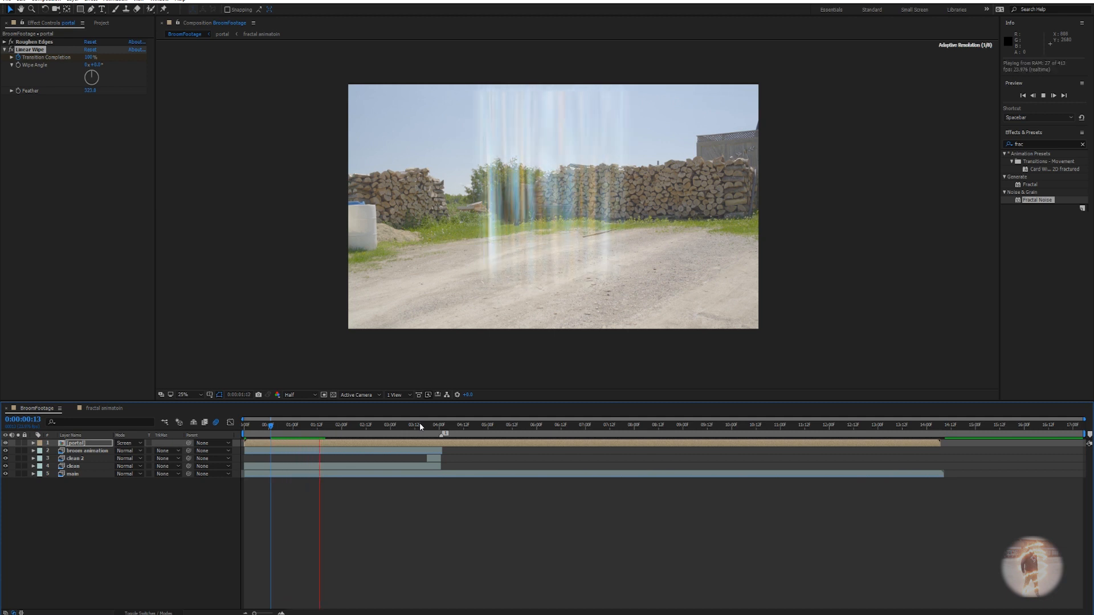
{"action": "left_click", "coordinate": [302, 426]}
{"action": "left_click_drag", "start_coordinate": [302, 428], "coordinate": [313, 427]}
Apply Glow to the portal layer through FX Console and lower its Glow Threshold to about 40%.
{"action": "left_click", "coordinate": [4, 50]}
{"action": "key", "text": "ctrl+space"}
{"action": "type", "text": "glowl"}
{"action": "key", "text": "BackSpace"}
{"action": "key", "text": "Return"}
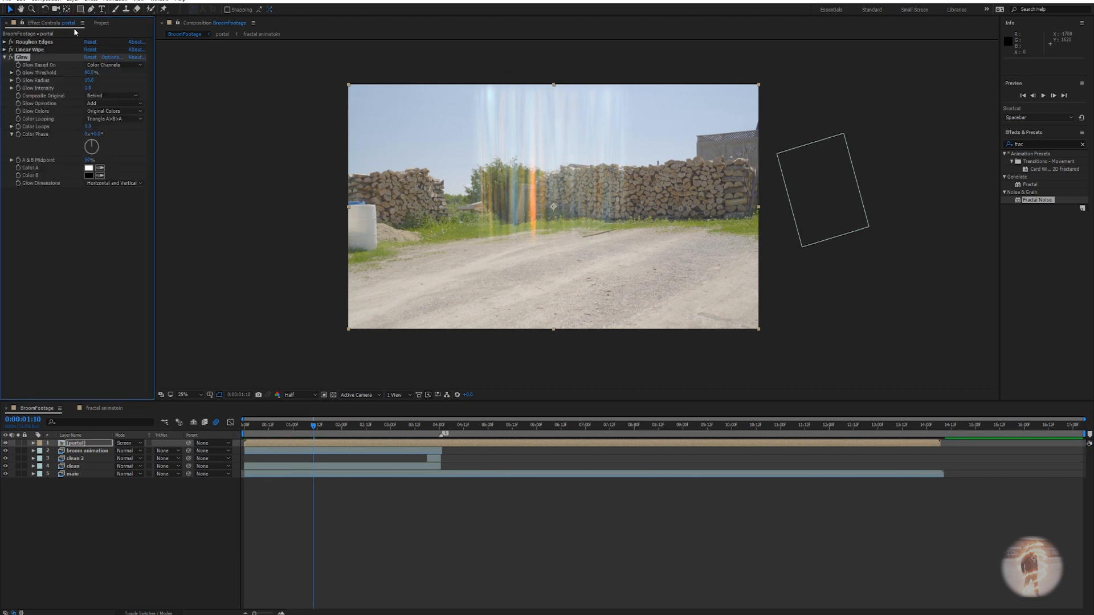
{"action": "left_click_drag", "start_coordinate": [91, 78], "coordinate": [167, 82]}
{"action": "scroll", "coordinate": [519, 224], "scroll_direction": "up", "scroll_amount": 2}
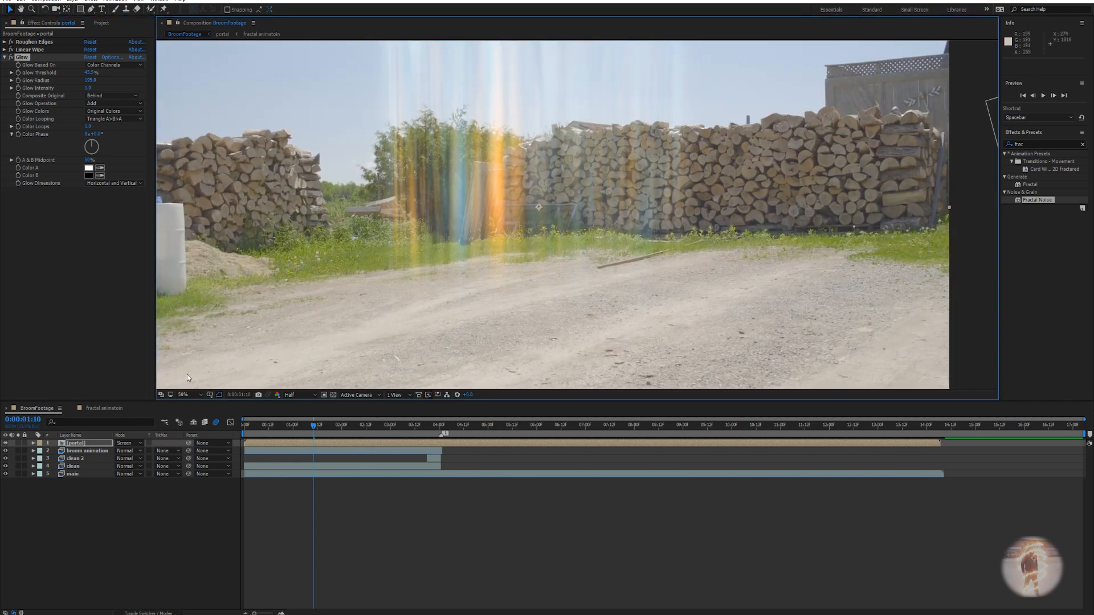
{"action": "left_click", "coordinate": [98, 26]}
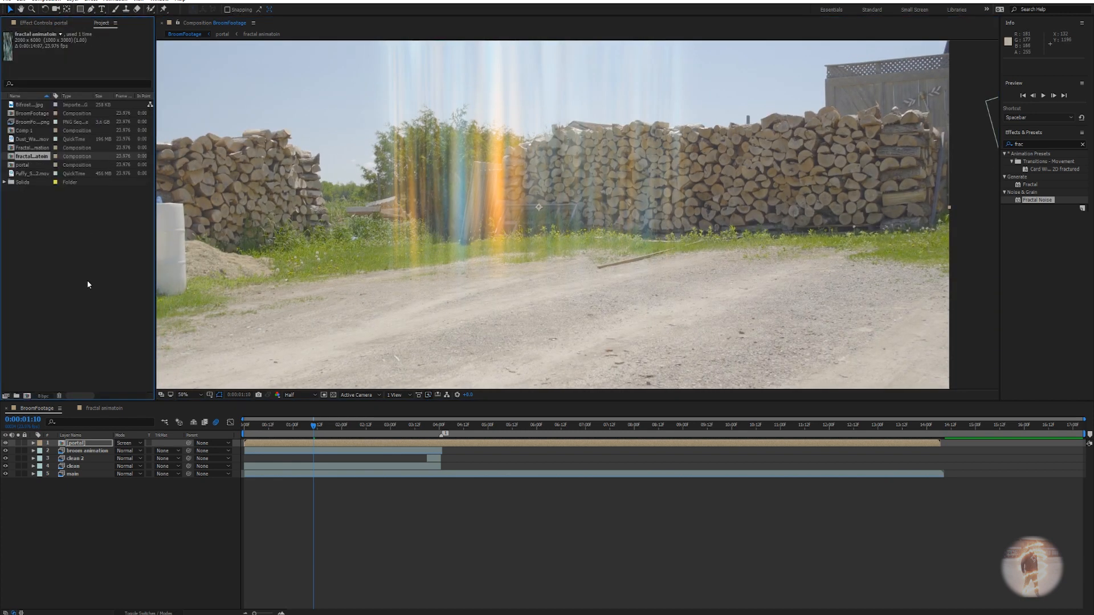
Set project colour depth to 32 bpc float with a linearized Adobe RGB (1998) working space.
{"action": "left_click", "coordinate": [43, 396]}
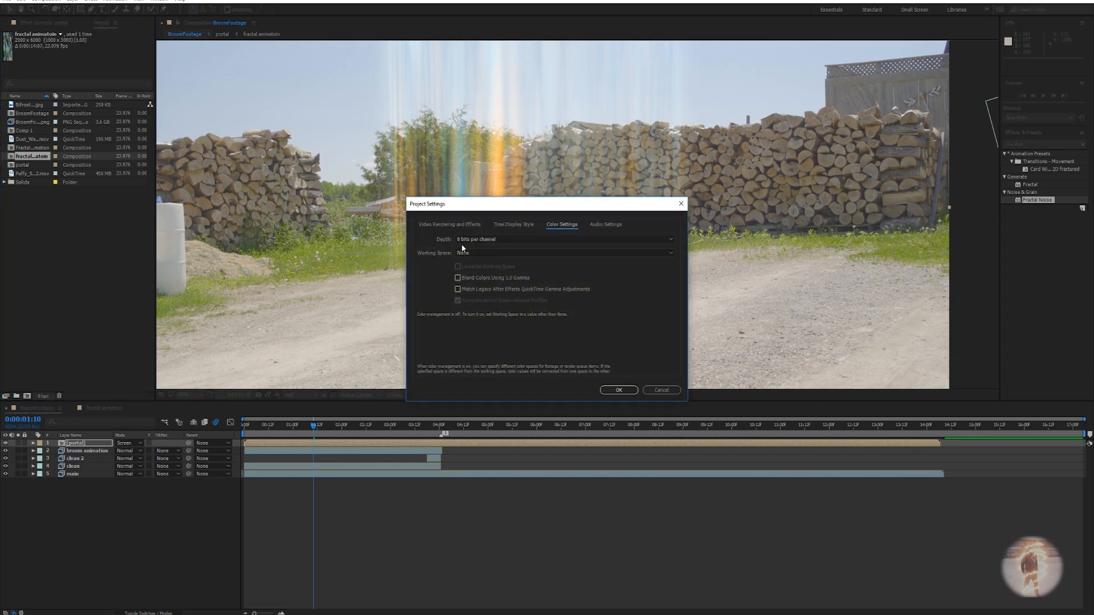
{"action": "left_click", "coordinate": [474, 241]}
{"action": "left_click", "coordinate": [472, 271]}
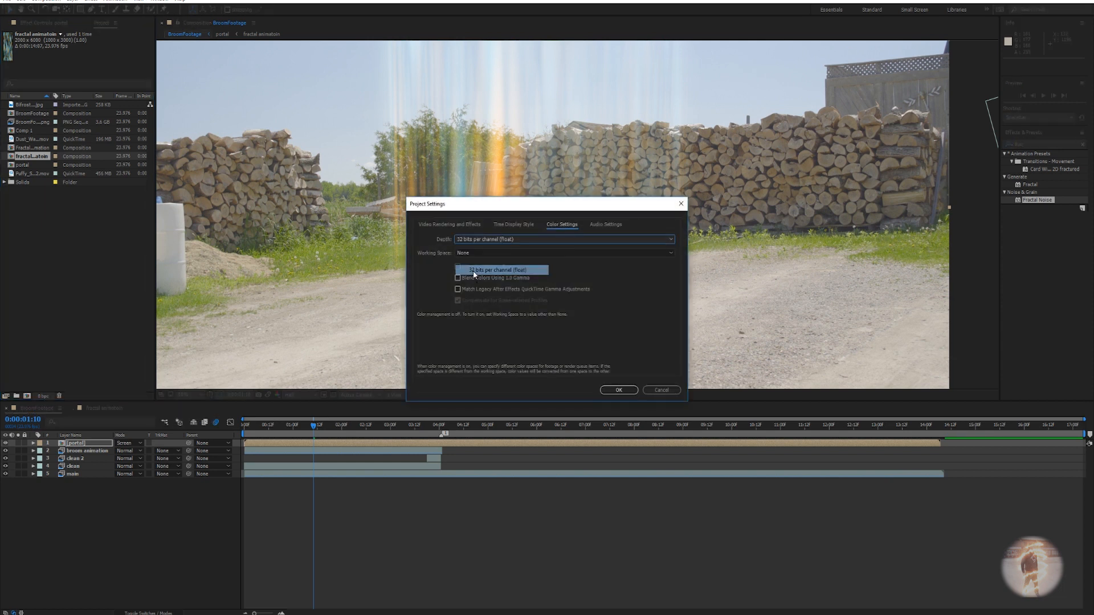
{"action": "left_click", "coordinate": [477, 252]}
{"action": "left_click", "coordinate": [706, 261]}
{"action": "left_click", "coordinate": [457, 266]}
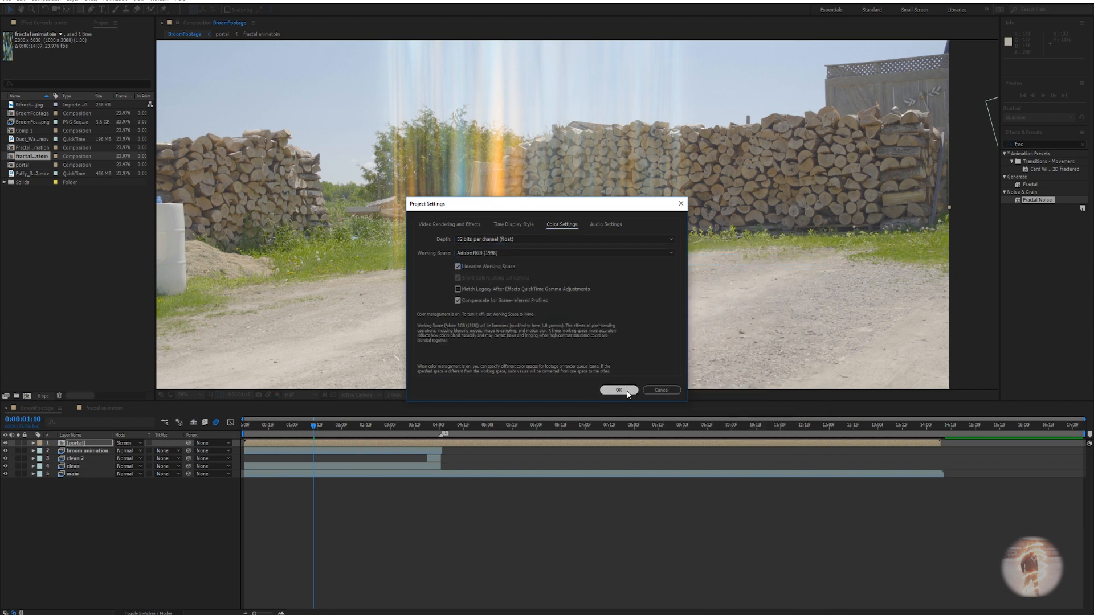
{"action": "left_click", "coordinate": [623, 390]}
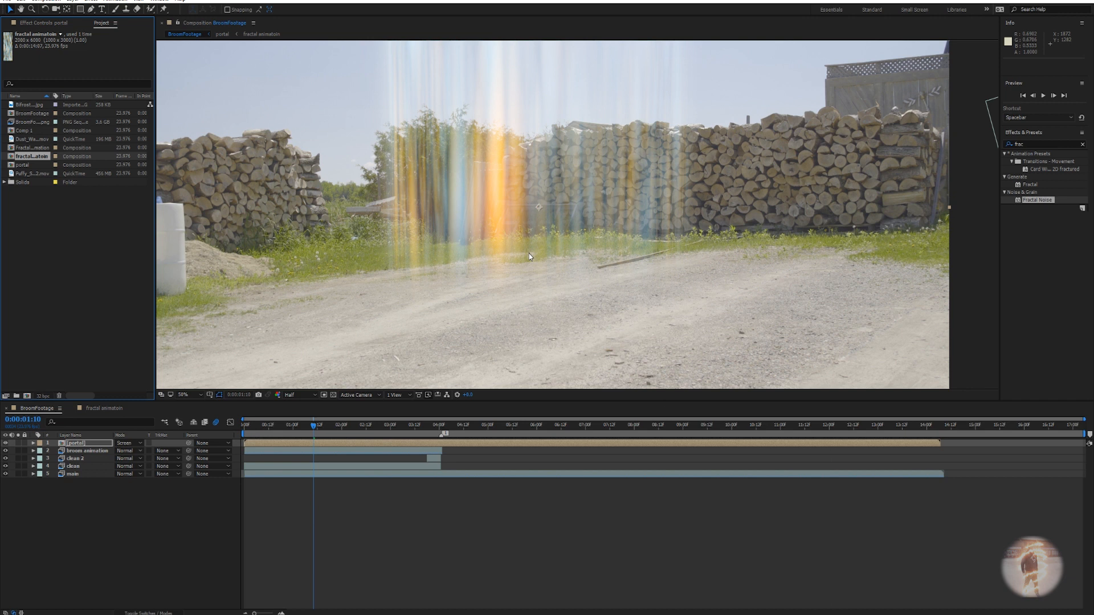
Select the portal layer and raise its Glow Radius to about 319.
{"action": "scroll", "coordinate": [528, 254], "scroll_direction": "down", "scroll_amount": 2}
{"action": "left_click_drag", "start_coordinate": [529, 252], "coordinate": [546, 204]}
{"action": "scroll", "coordinate": [562, 206], "scroll_direction": "up", "scroll_amount": 2}
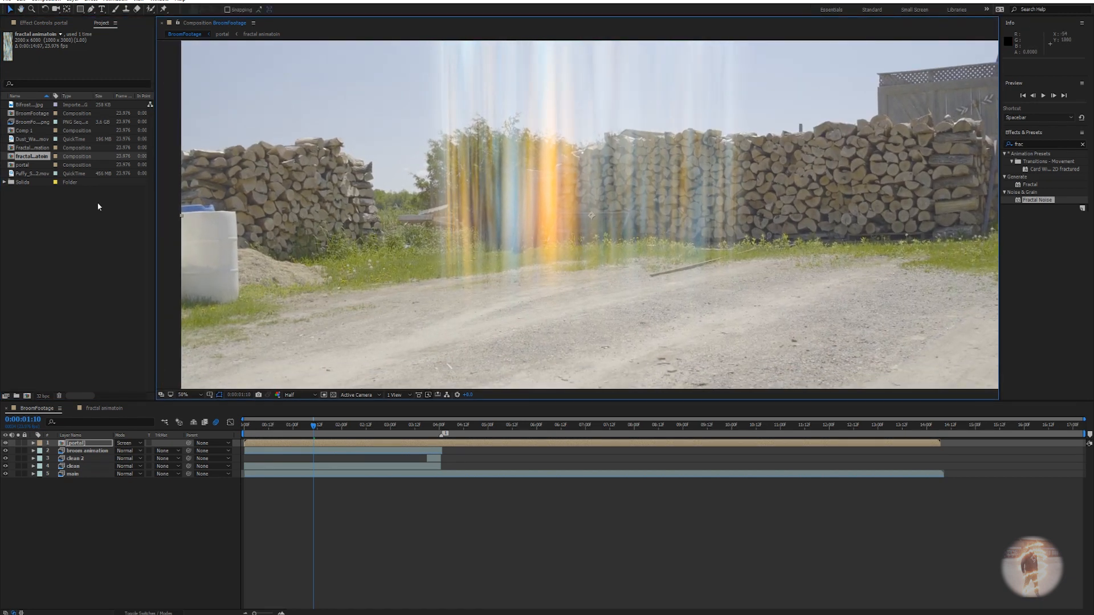
{"action": "left_click", "coordinate": [80, 445]}
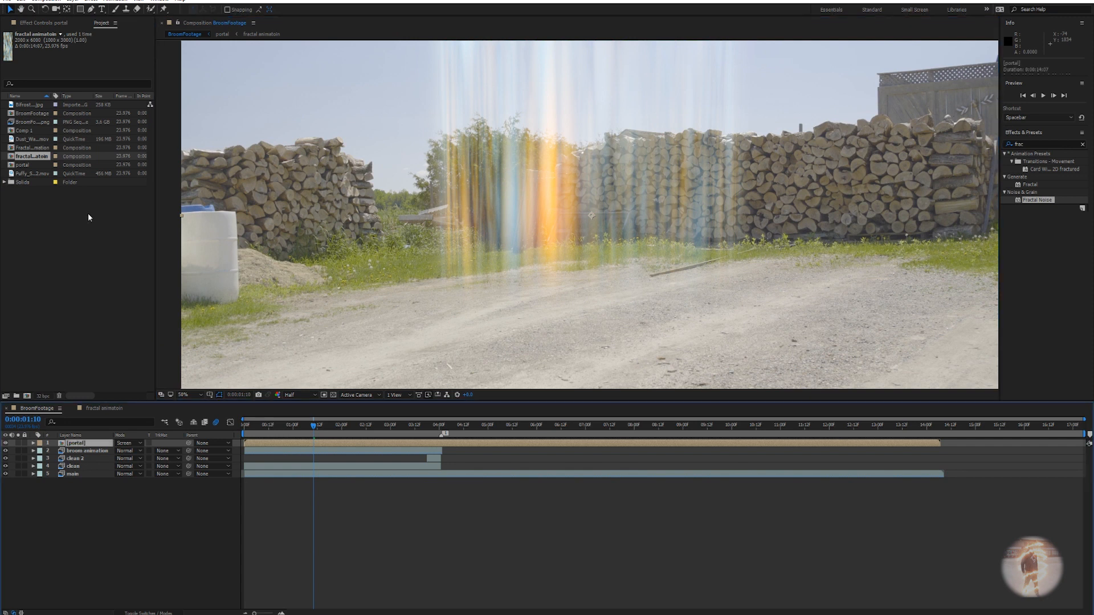
{"action": "left_click", "coordinate": [61, 24]}
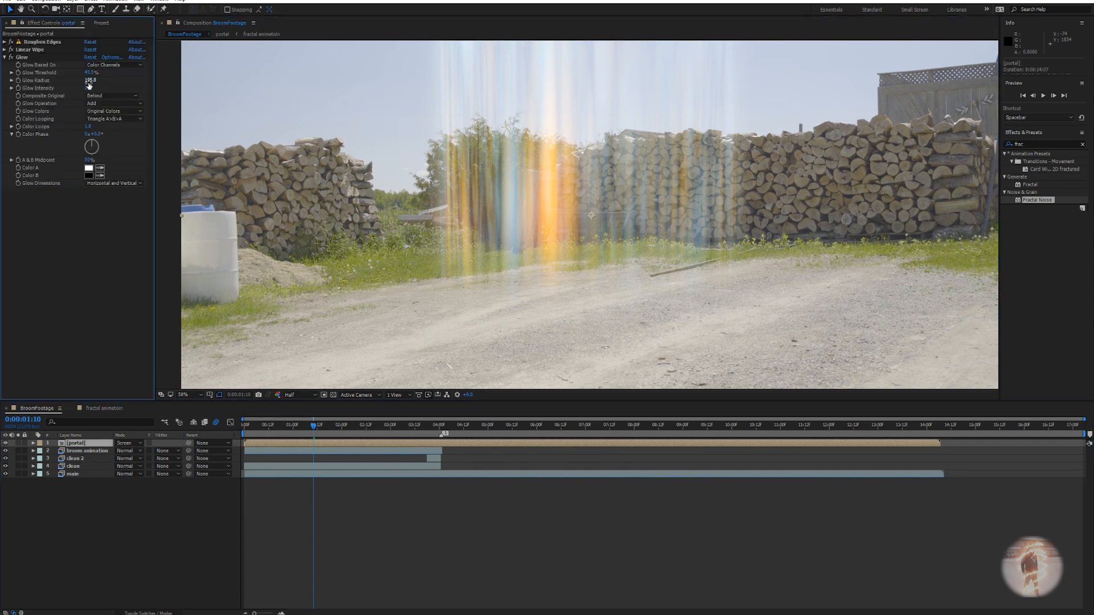
{"action": "left_click_drag", "start_coordinate": [90, 80], "coordinate": [132, 81]}
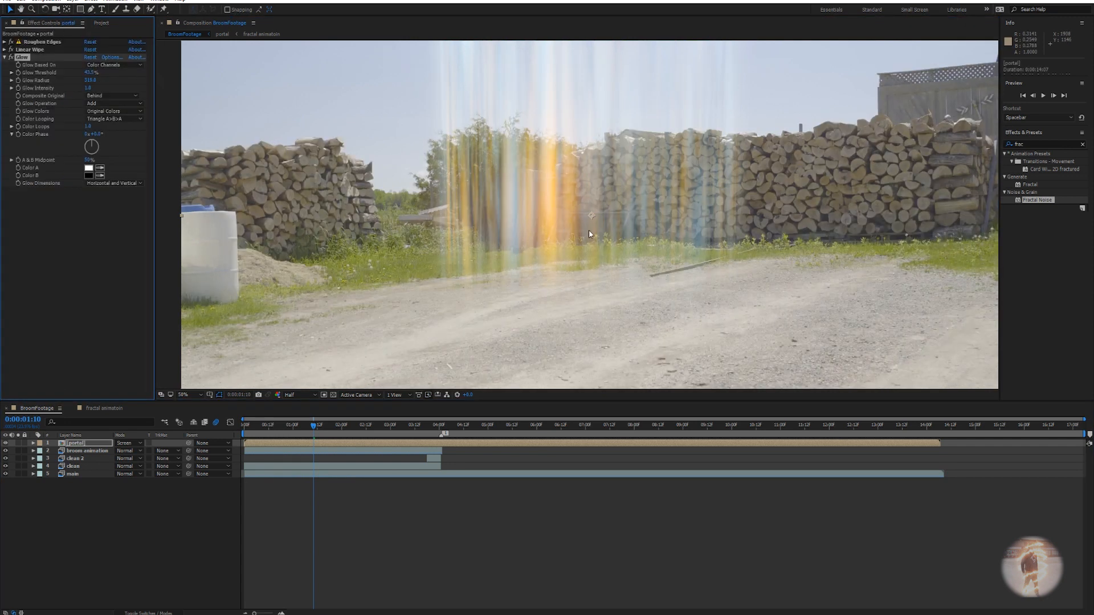
Raise the portal's Glow Intensity to 1.3.
{"action": "scroll", "coordinate": [589, 230], "scroll_direction": "down", "scroll_amount": 2}
{"action": "left_click_drag", "start_coordinate": [590, 230], "coordinate": [584, 237]}
{"action": "scroll", "coordinate": [584, 238], "scroll_direction": "up", "scroll_amount": 2}
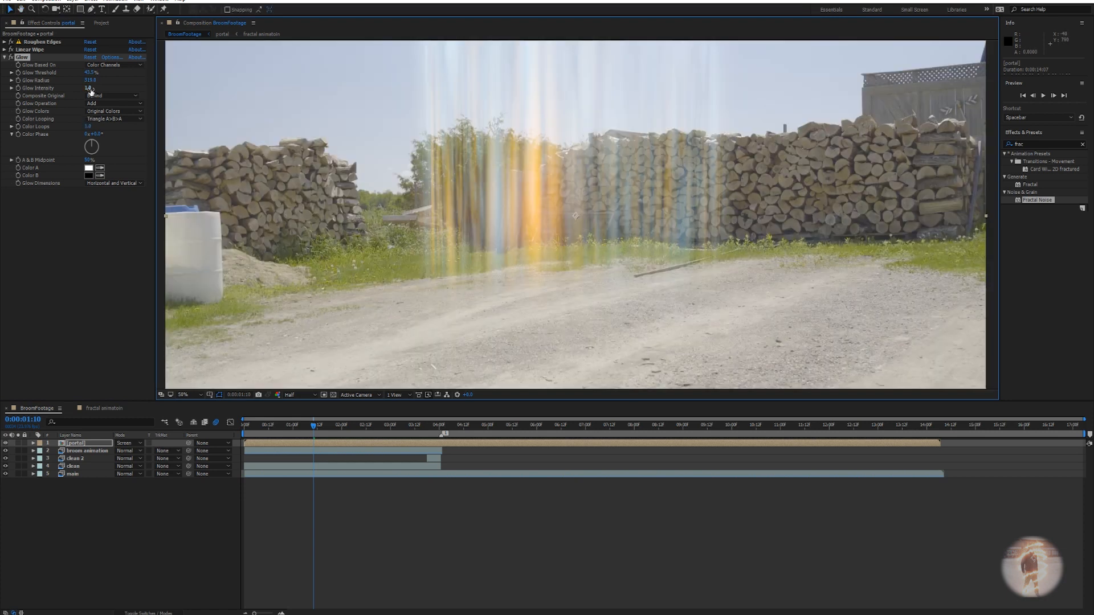
{"action": "left_click_drag", "start_coordinate": [89, 88], "coordinate": [97, 89]}
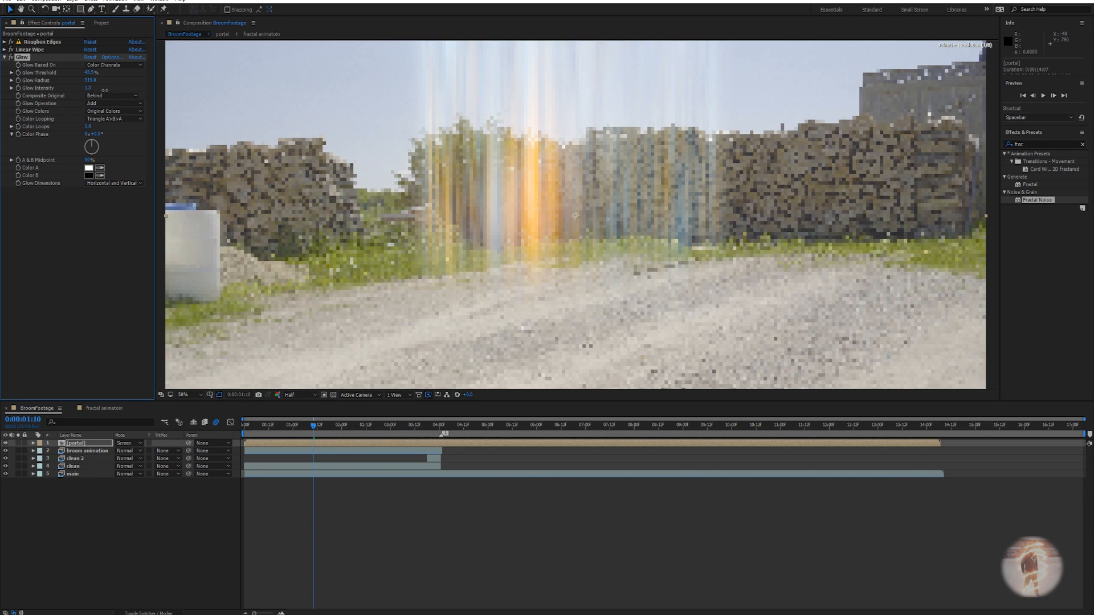
{"action": "left_click_drag", "start_coordinate": [107, 90], "coordinate": [104, 90]}
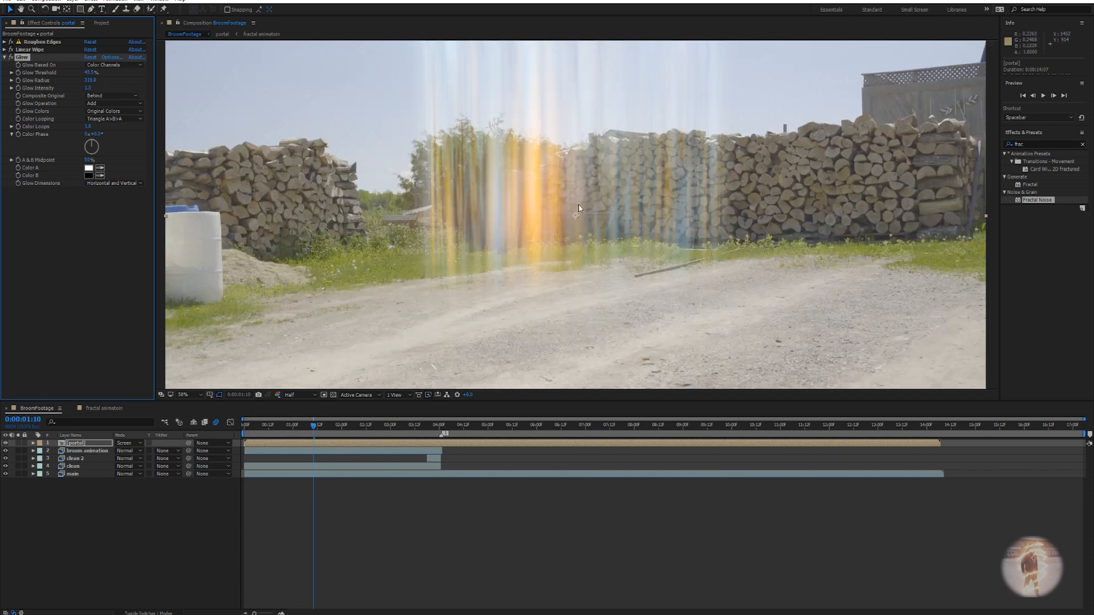
Scrub the timeline to 0:00:03:18, 0:00:03:09 and 0:00:03:03 to check the glow.
{"action": "scroll", "coordinate": [688, 268], "scroll_direction": "down", "scroll_amount": 2}
{"action": "left_click_drag", "start_coordinate": [335, 428], "coordinate": [422, 427]}
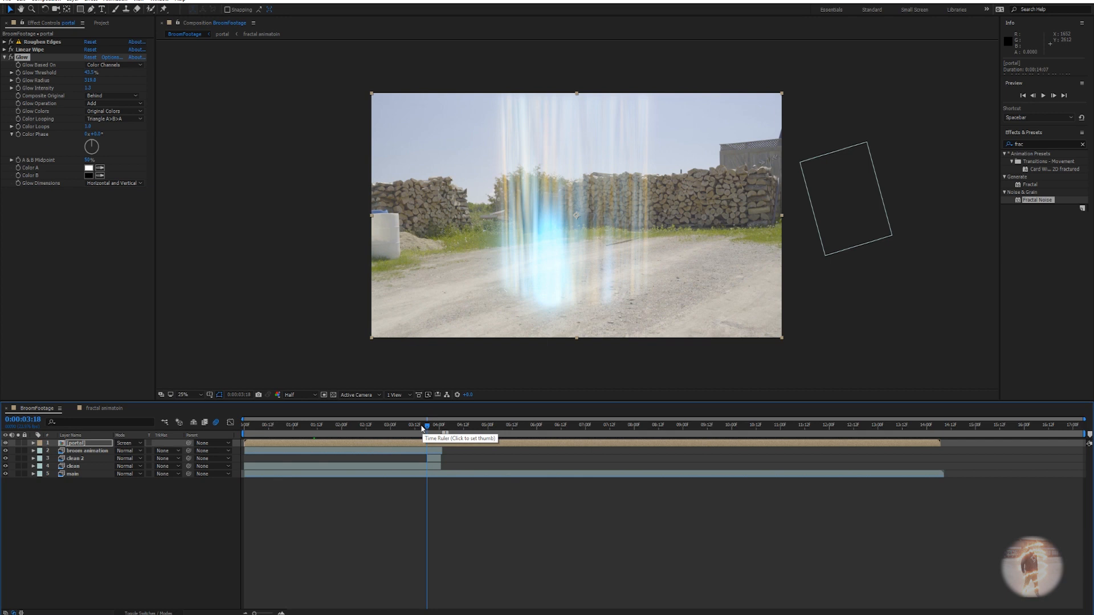
{"action": "left_click", "coordinate": [409, 426]}
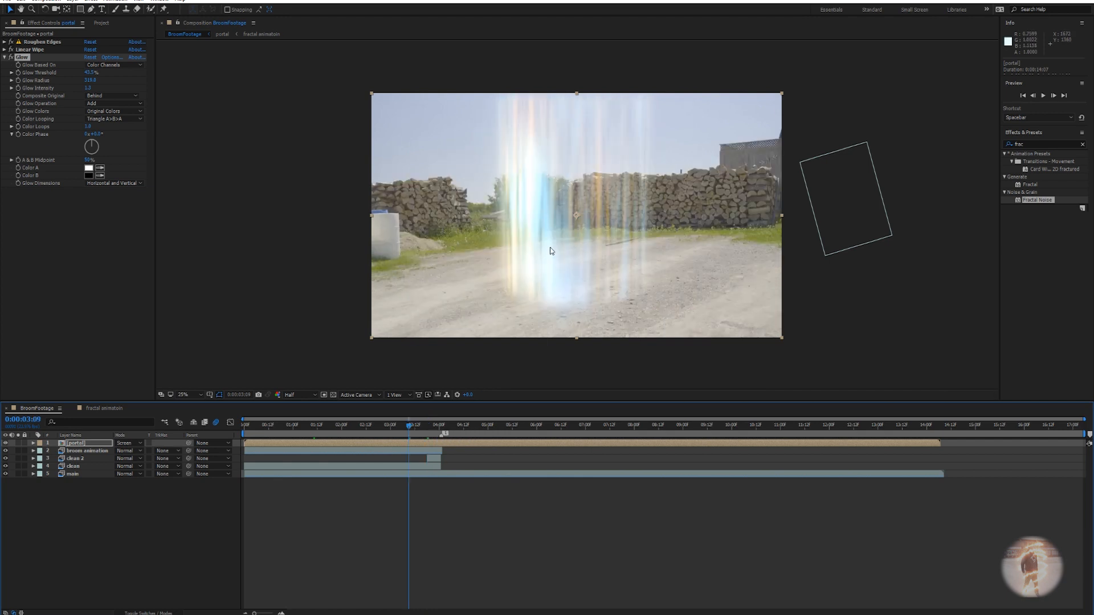
{"action": "left_click", "coordinate": [80, 446]}
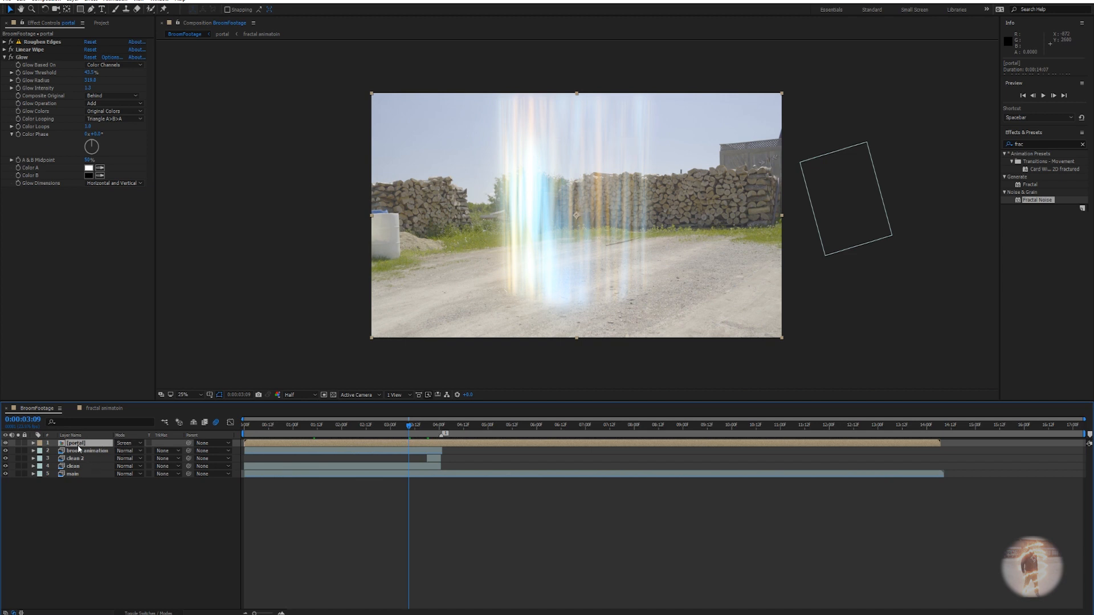
{"action": "left_click_drag", "start_coordinate": [408, 426], "coordinate": [397, 426]}
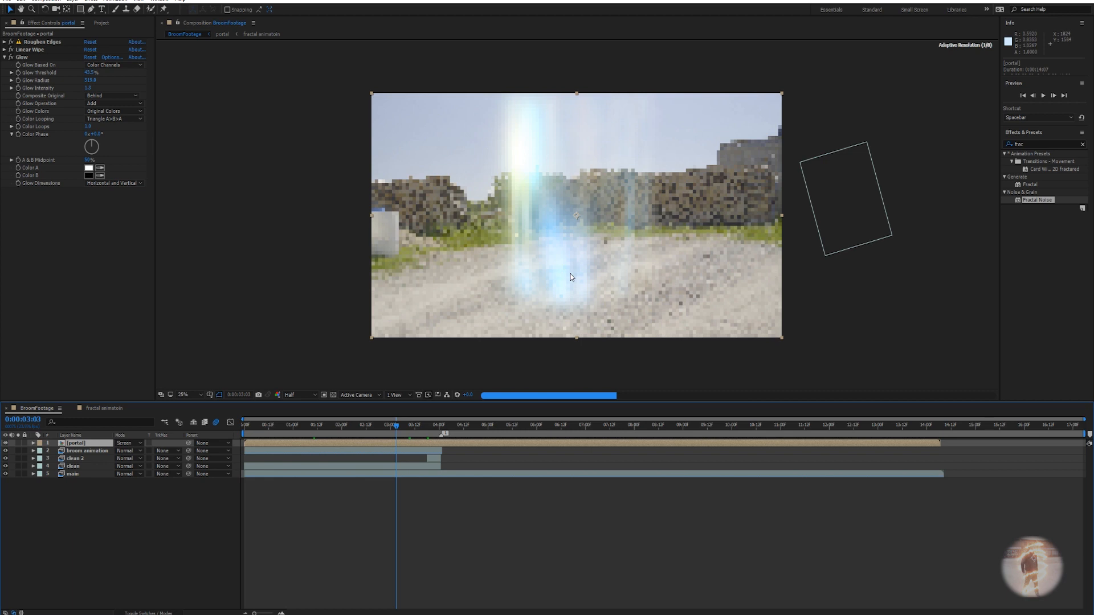
{"action": "scroll", "coordinate": [579, 265], "scroll_direction": "up", "scroll_amount": 2}
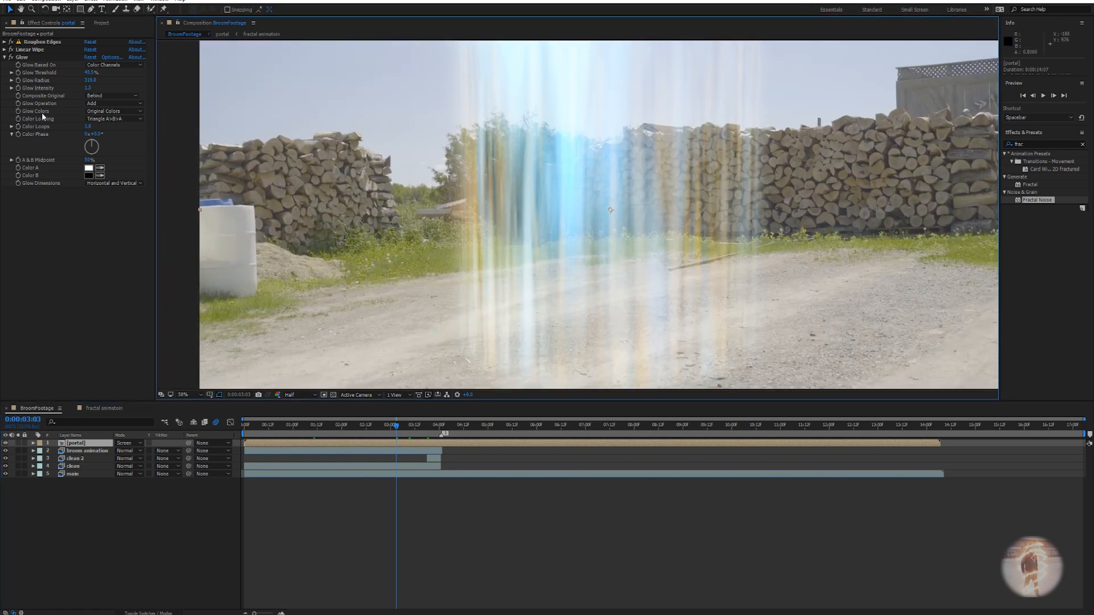
Apply CC Vector Blur to the portal layer and set its Amount to 10.
{"action": "left_click", "coordinate": [4, 58]}
{"action": "key", "text": "ctrl+space"}
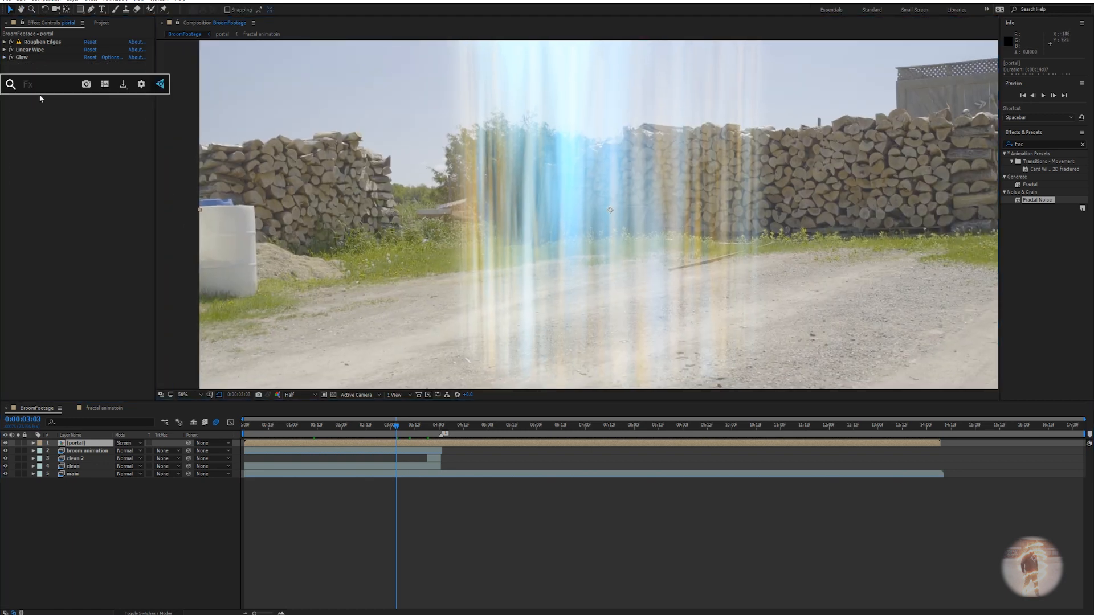
{"action": "type", "text": "vecto"}
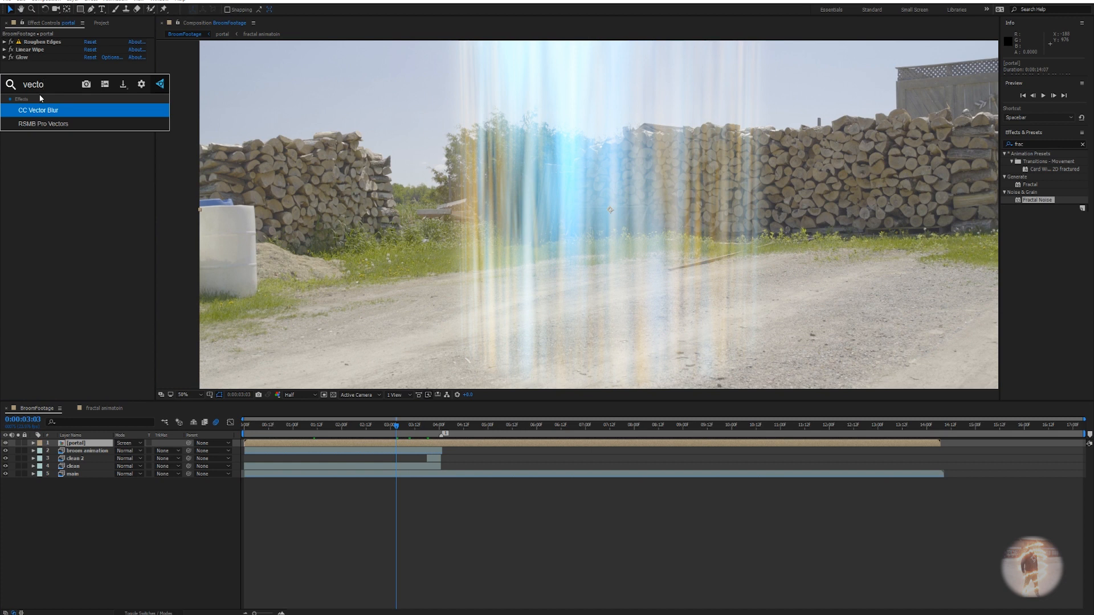
{"action": "key", "text": "Return"}
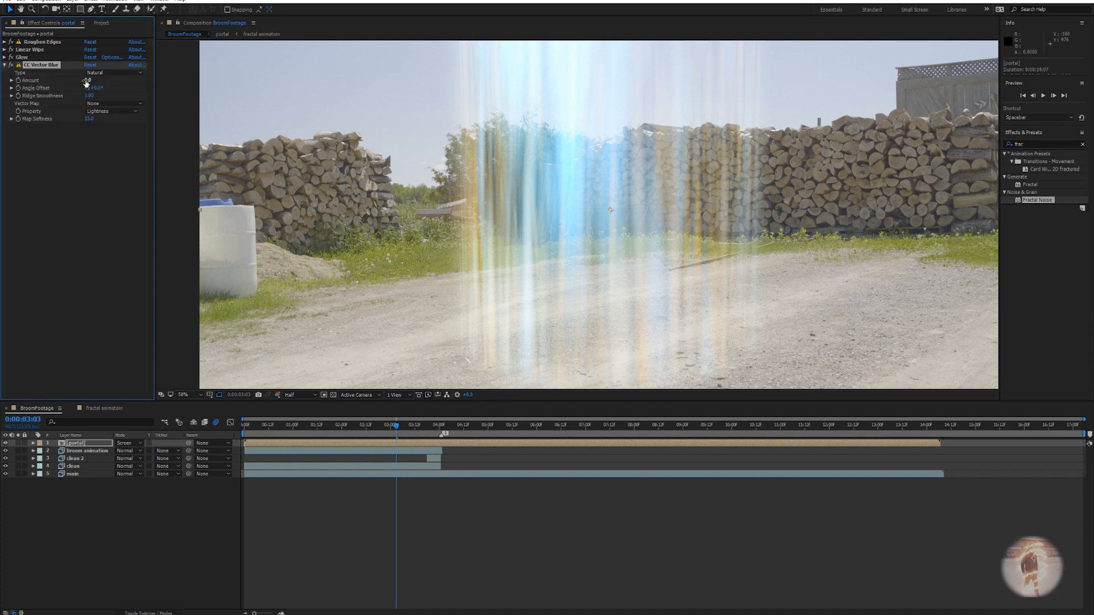
{"action": "left_click_drag", "start_coordinate": [87, 82], "coordinate": [87, 81]}
{"action": "type", "text": "10"}
{"action": "key", "text": "Return"}
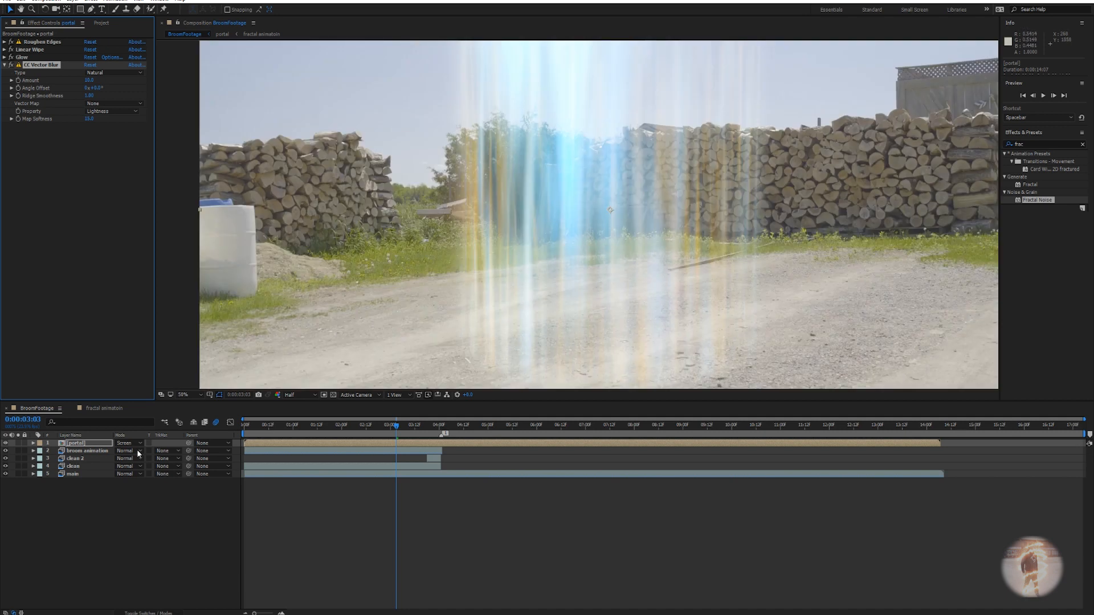
Duplicate the portal layer and collapse the duplicate's effect settings.
{"action": "left_click", "coordinate": [80, 444]}
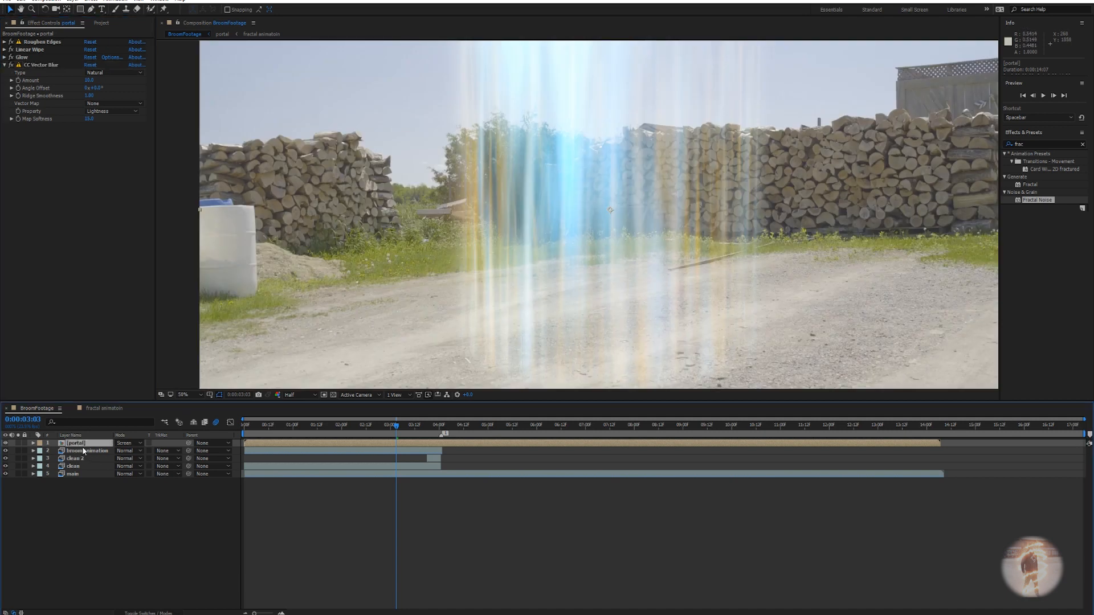
{"action": "key", "text": "ctrl+d"}
{"action": "left_click", "coordinate": [83, 450]}
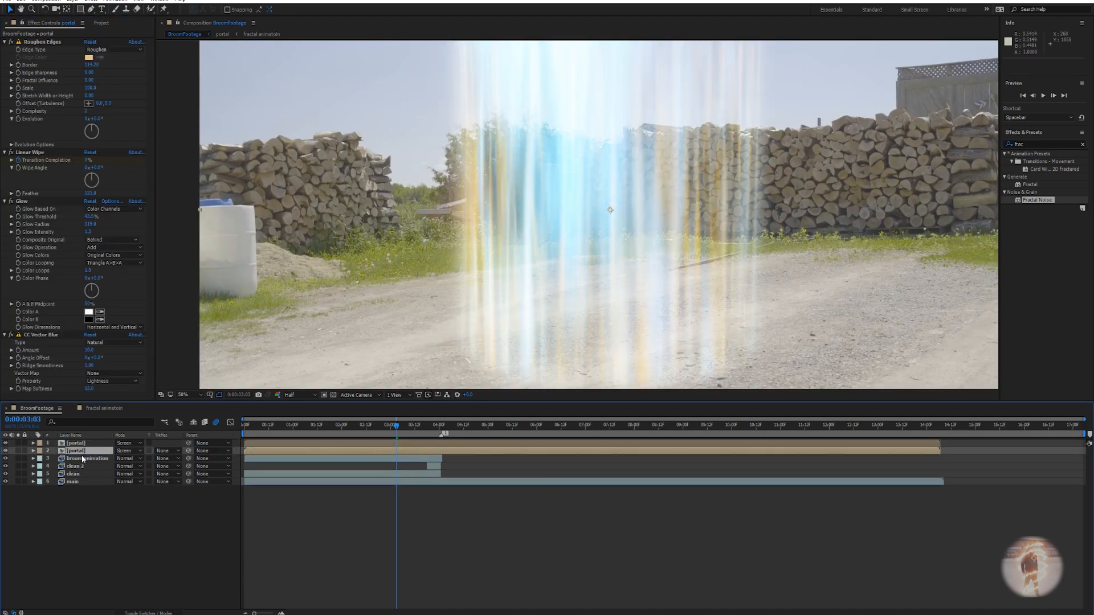
{"action": "left_click", "coordinate": [4, 42]}
{"action": "left_click", "coordinate": [5, 50]}
{"action": "left_click", "coordinate": [5, 50]}
{"action": "left_click", "coordinate": [5, 42]}
{"action": "left_click", "coordinate": [4, 42]}
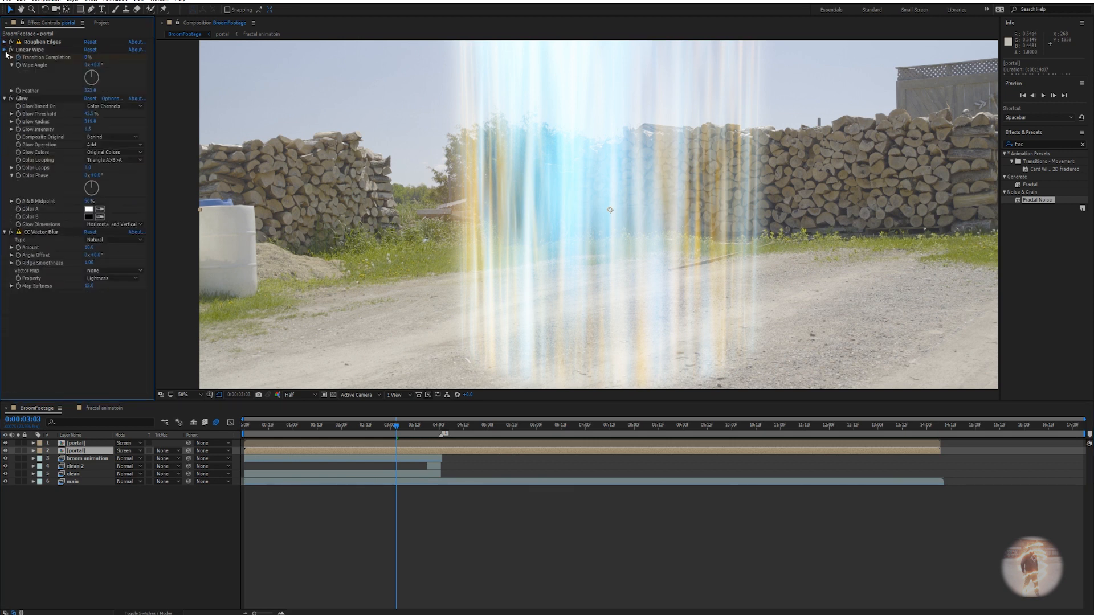
{"action": "left_click", "coordinate": [5, 49]}
{"action": "left_click", "coordinate": [4, 57]}
{"action": "left_click", "coordinate": [6, 64]}
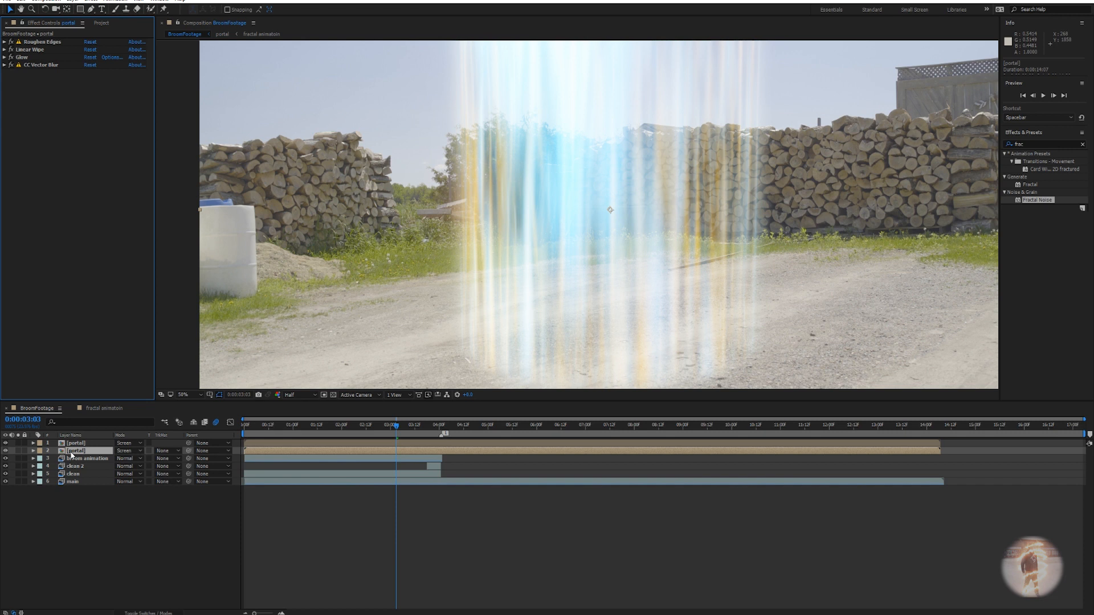
Scale the duplicate to about 77%, then stretch the portal taller to ~117% and raise it.
{"action": "left_click", "coordinate": [71, 452]}
{"action": "key", "text": "s"}
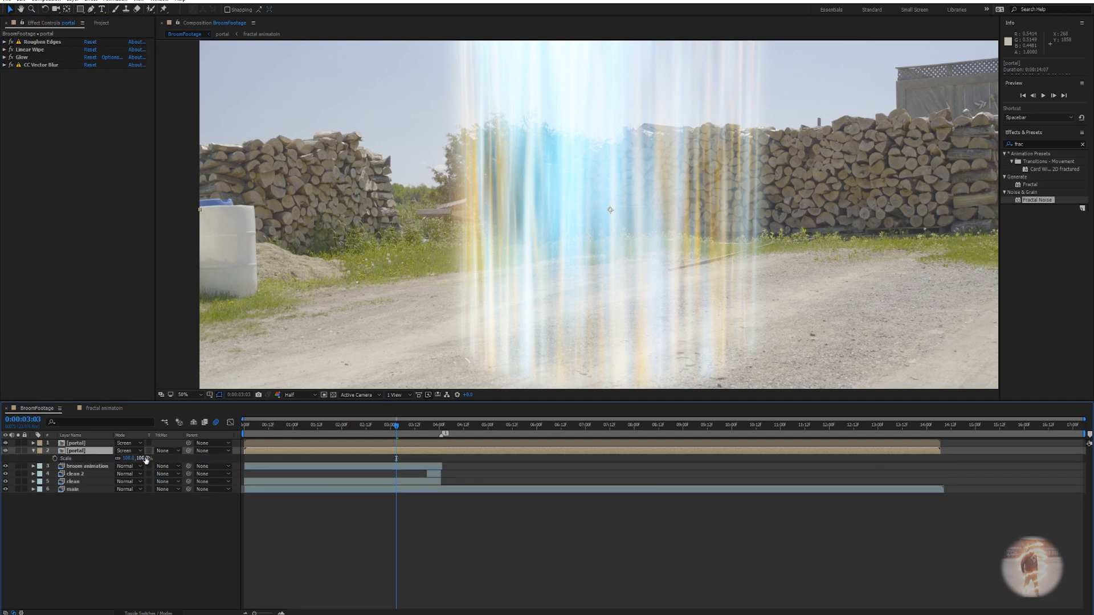
{"action": "left_click_drag", "start_coordinate": [142, 460], "coordinate": [139, 458]}
{"action": "scroll", "coordinate": [624, 244], "scroll_direction": "down", "scroll_amount": 2}
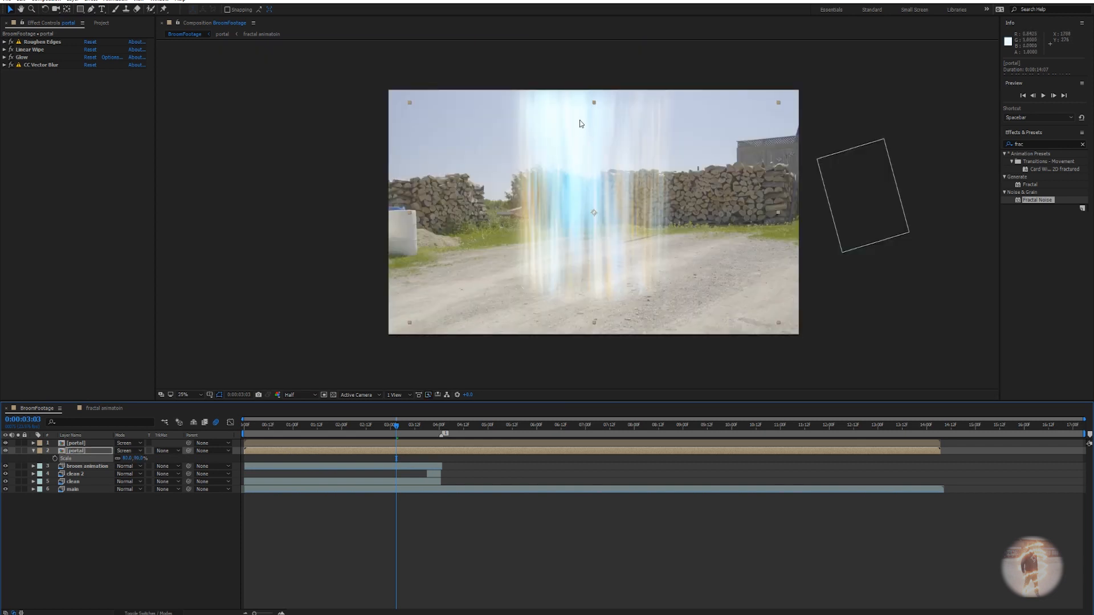
{"action": "left_click_drag", "start_coordinate": [594, 104], "coordinate": [596, 70]}
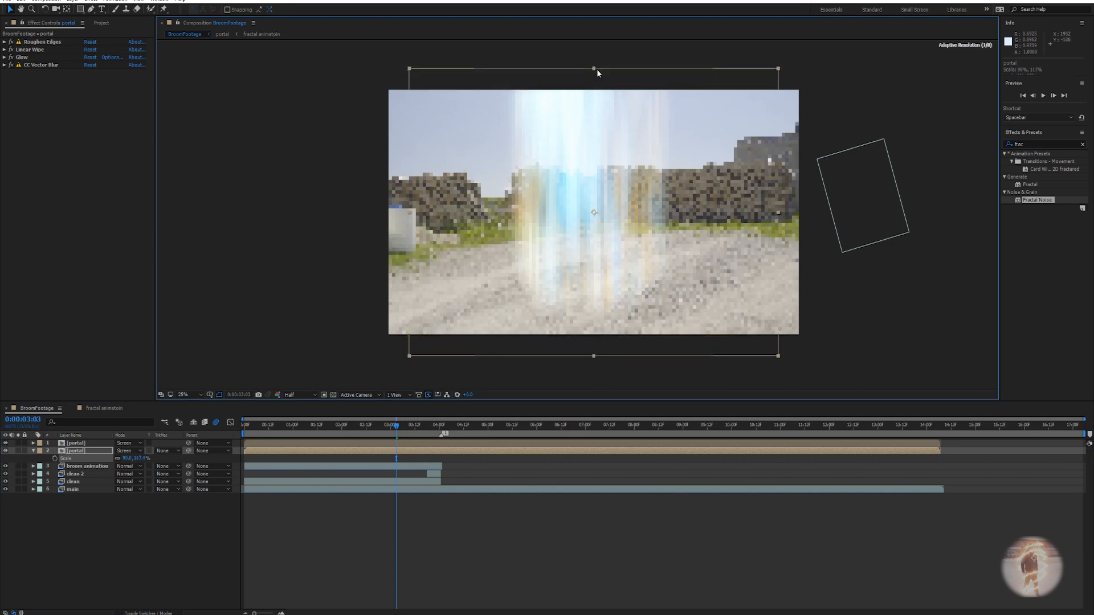
{"action": "left_click_drag", "start_coordinate": [594, 281], "coordinate": [604, 254]}
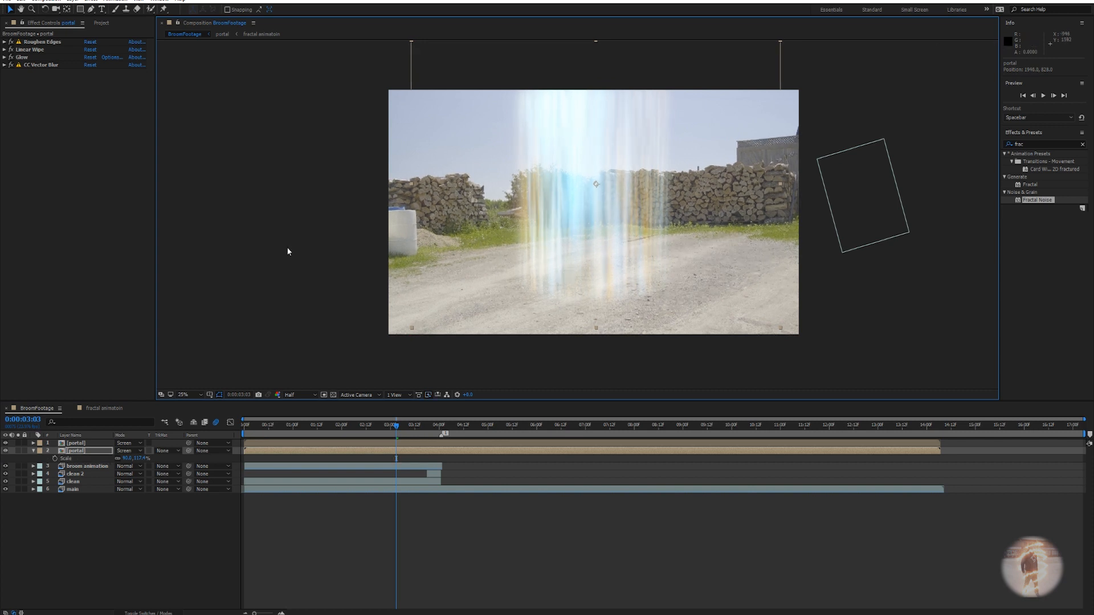
Switch Glow Colors to A & B Colors with Color B set to white (ffffff).
{"action": "left_click", "coordinate": [4, 57]}
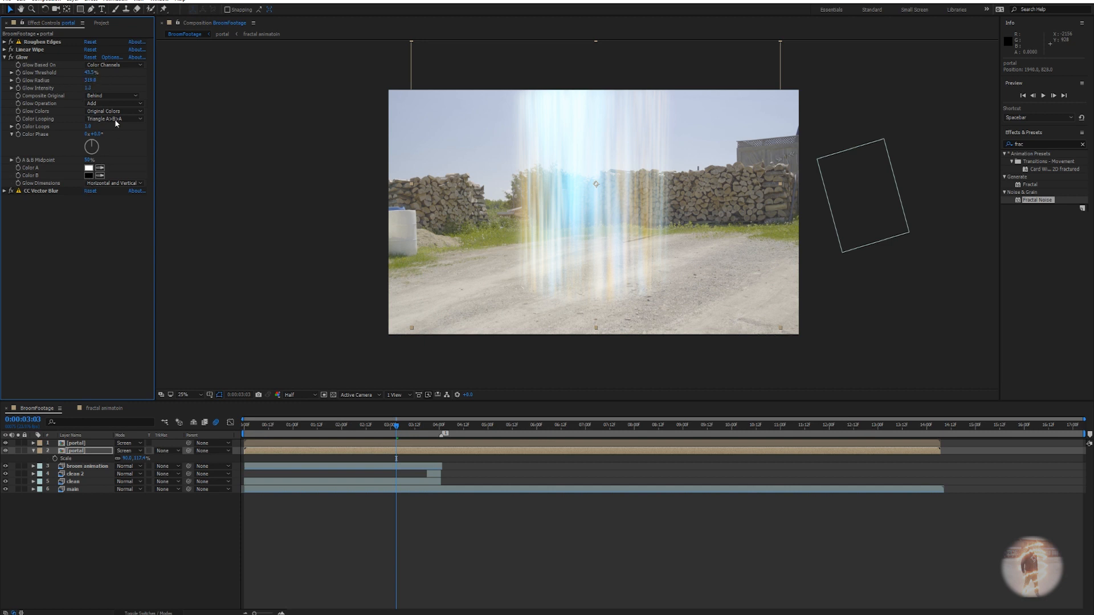
{"action": "left_click", "coordinate": [116, 111]}
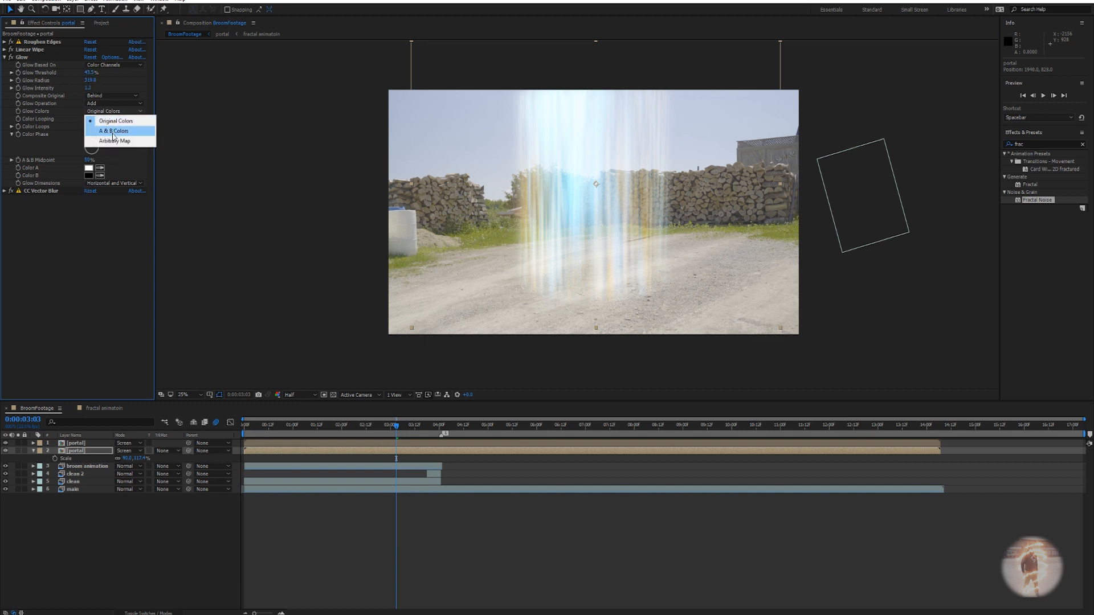
{"action": "left_click", "coordinate": [113, 131]}
{"action": "left_click", "coordinate": [89, 176]}
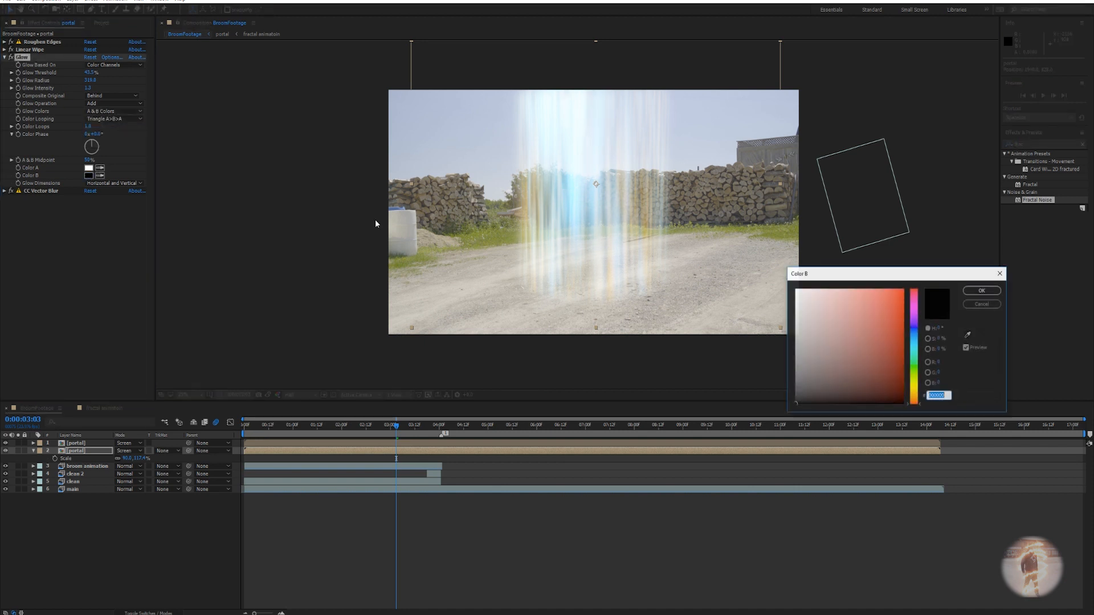
{"action": "type", "text": "ffffff"}
{"action": "left_click", "coordinate": [981, 291]}
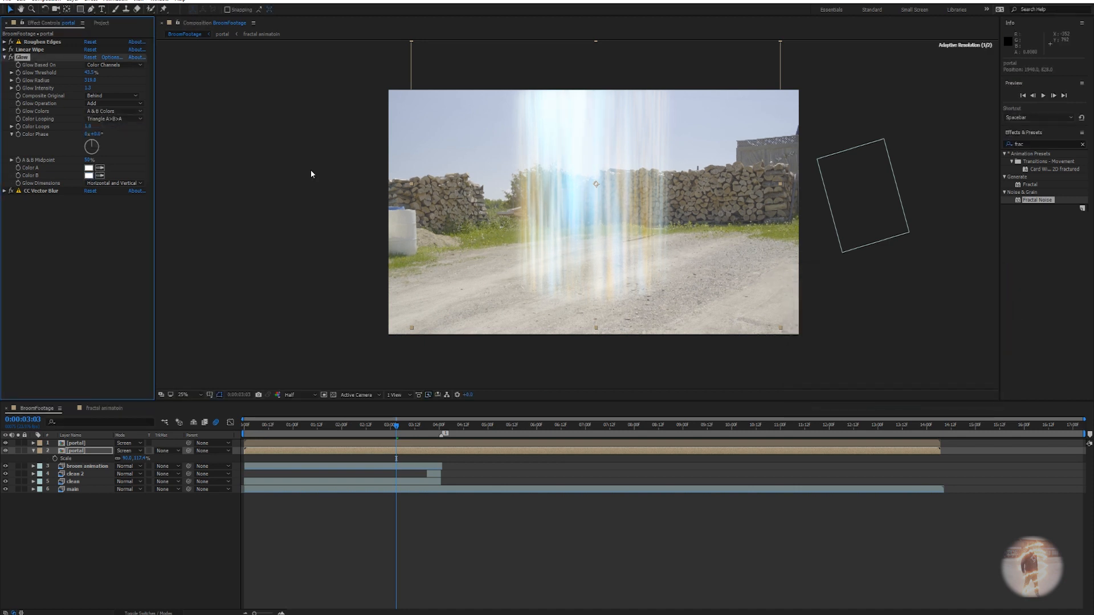
Tune the Glow Threshold to about 34% and Glow Radius to 443, checking an earlier frame.
{"action": "left_click_drag", "start_coordinate": [88, 75], "coordinate": [69, 74]}
{"action": "left_click", "coordinate": [351, 425]}
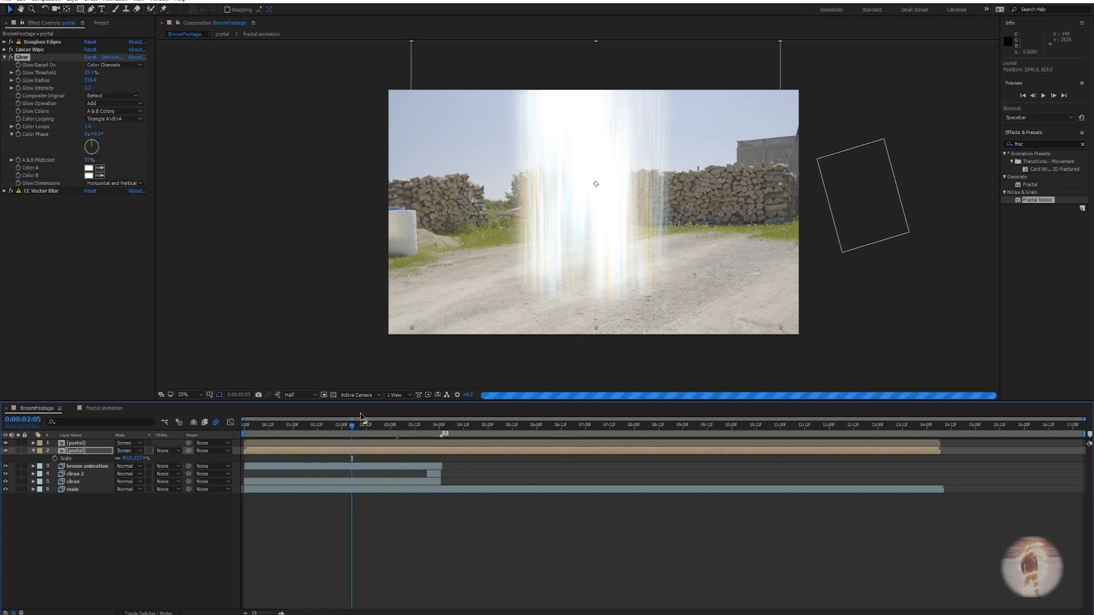
{"action": "left_click_drag", "start_coordinate": [90, 80], "coordinate": [136, 80]}
{"action": "left_click_drag", "start_coordinate": [351, 426], "coordinate": [378, 425]}
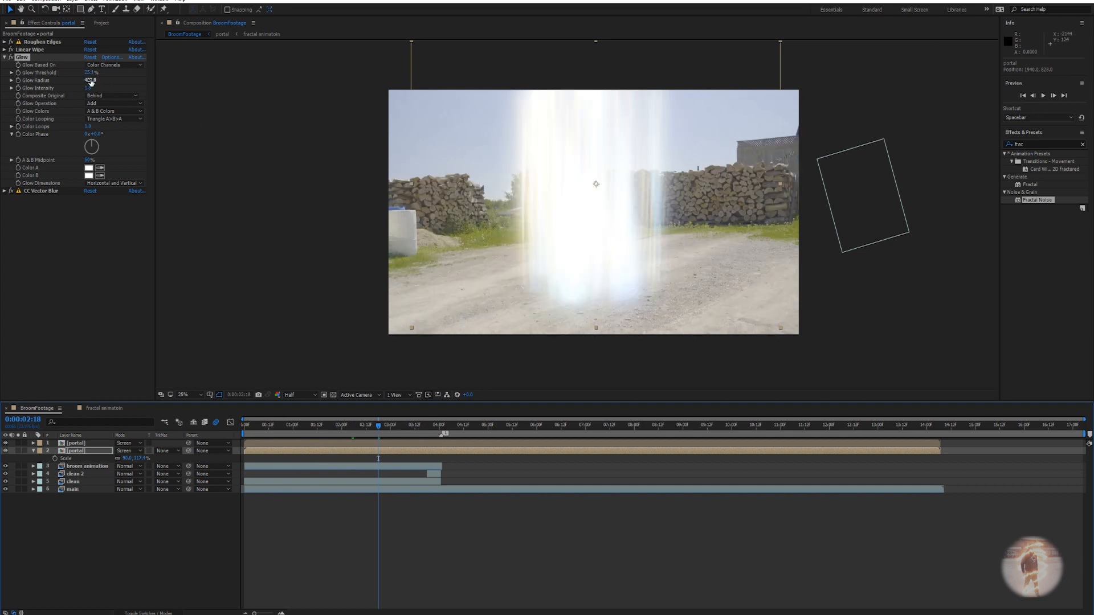
{"action": "left_click_drag", "start_coordinate": [90, 72], "coordinate": [104, 73]}
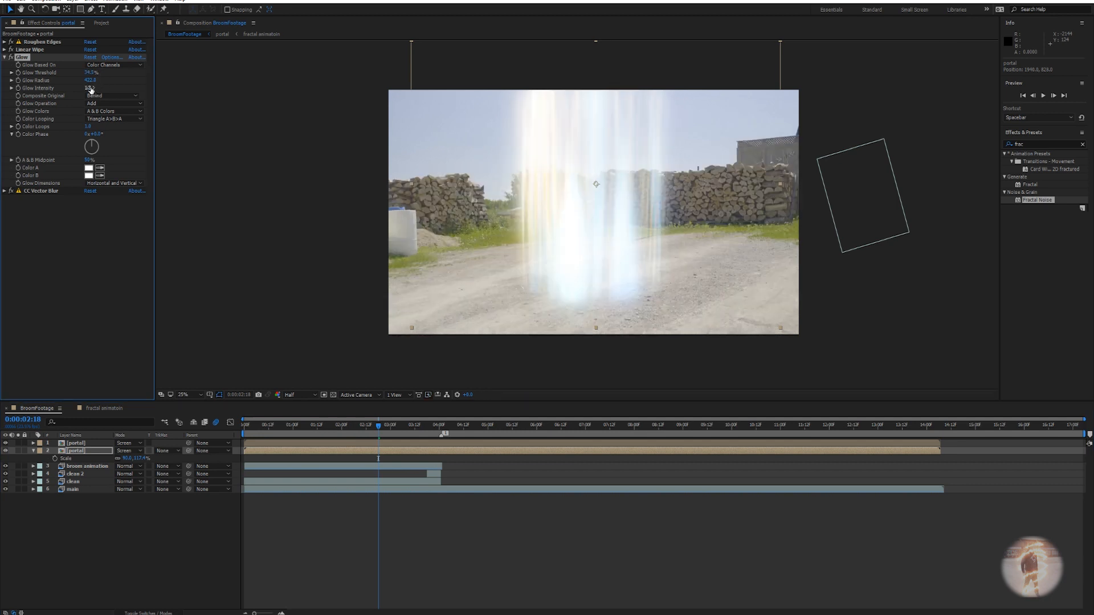
{"action": "left_click_drag", "start_coordinate": [91, 83], "coordinate": [99, 82]}
{"action": "left_click", "coordinate": [643, 368]}
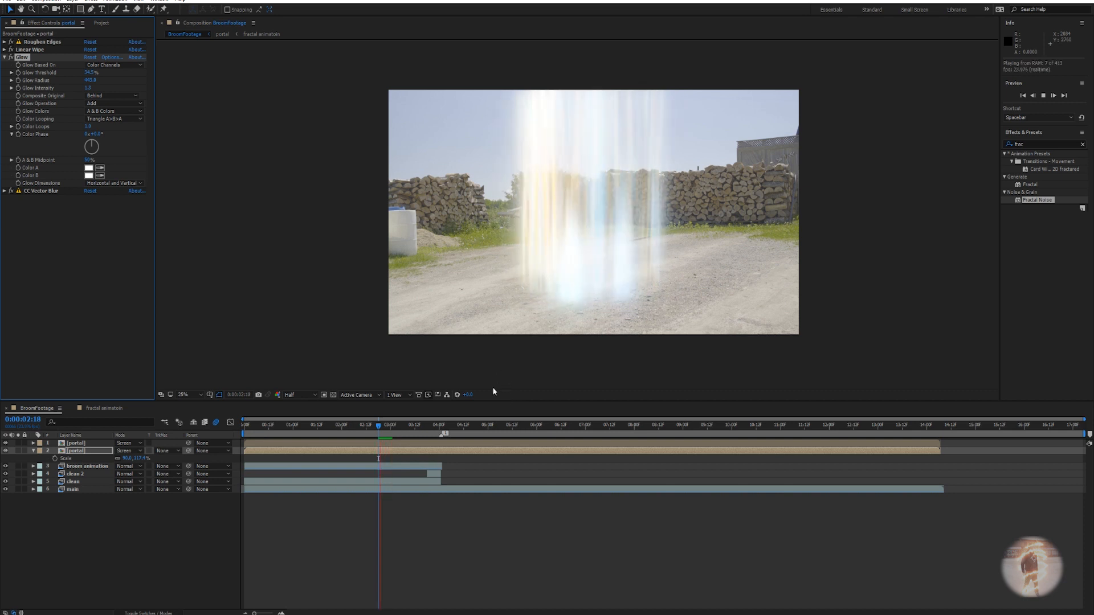
Lower the Glow Threshold to 25.1%, enlarge Glow Radius to 503, and preview the glow.
{"action": "key", "text": "space"}
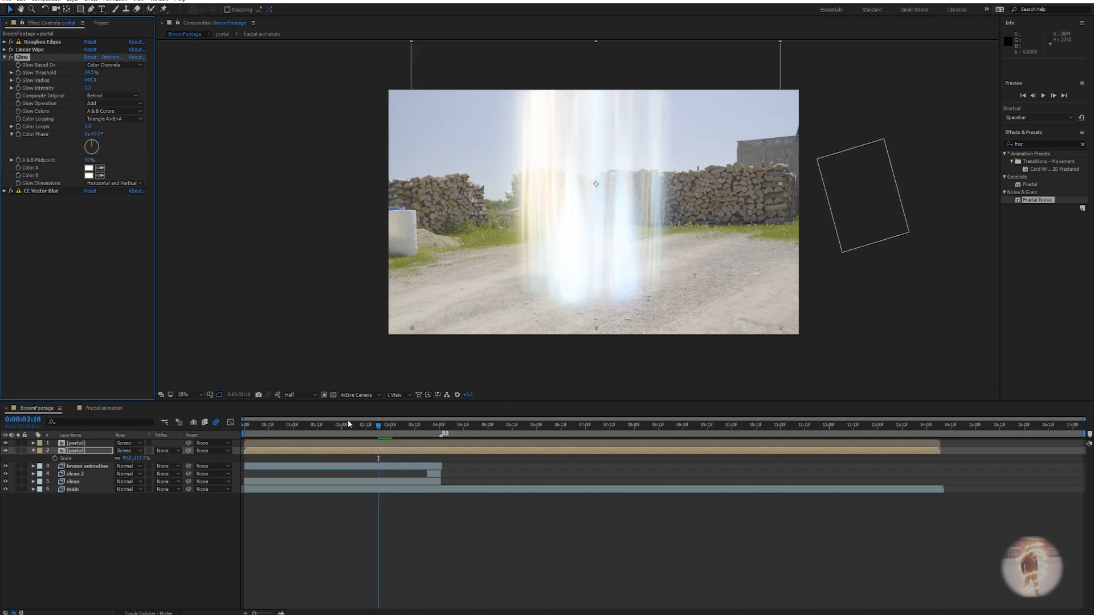
{"action": "left_click_drag", "start_coordinate": [89, 72], "coordinate": [79, 72]}
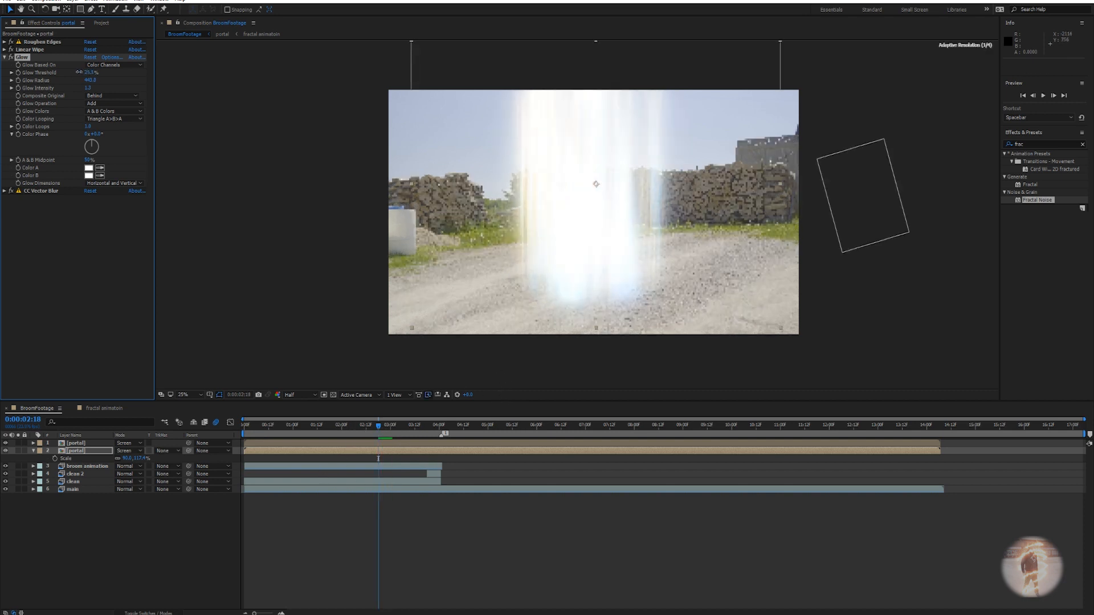
{"action": "left_click_drag", "start_coordinate": [90, 80], "coordinate": [156, 81]}
{"action": "key", "text": "space"}
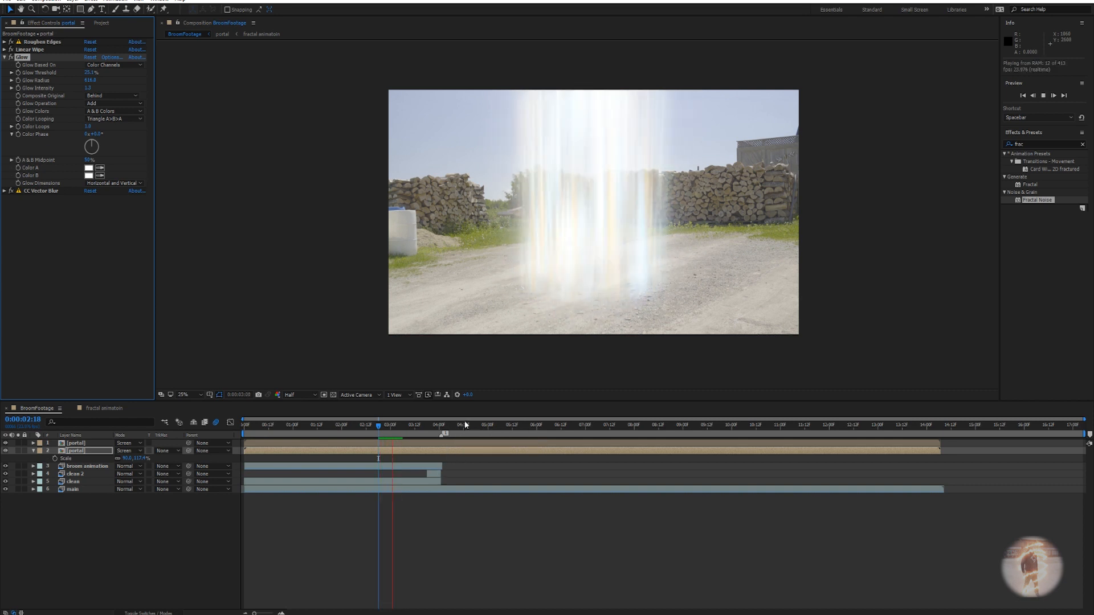
{"action": "key", "text": "space"}
Compare Original glow colours against A & B Colors, previewing from 0:00:02:14, and keep A & B.
{"action": "left_click", "coordinate": [111, 112]}
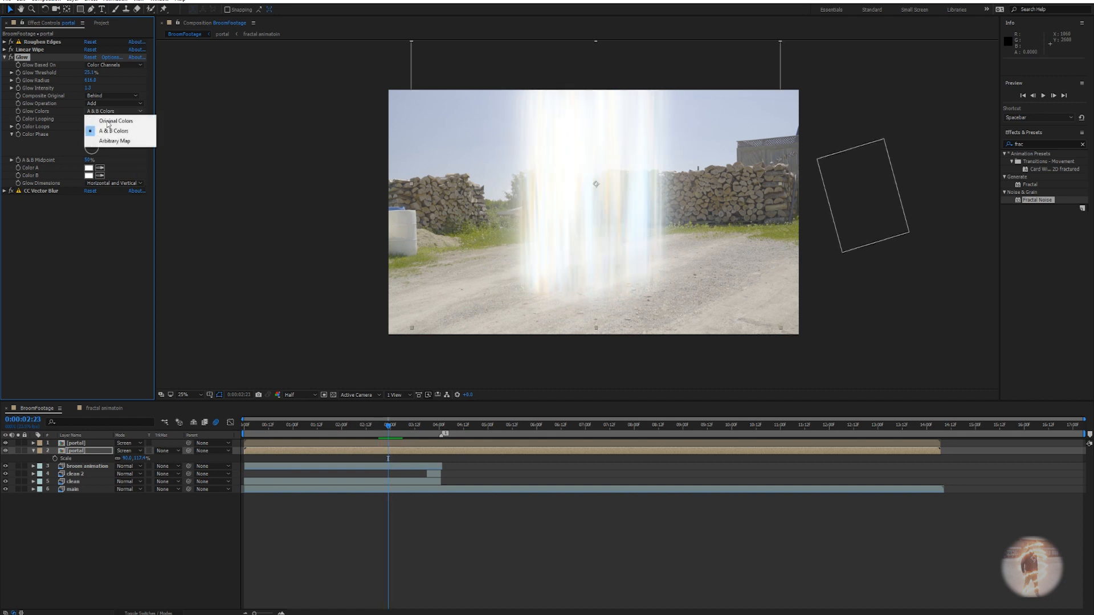
{"action": "left_click", "coordinate": [105, 117]}
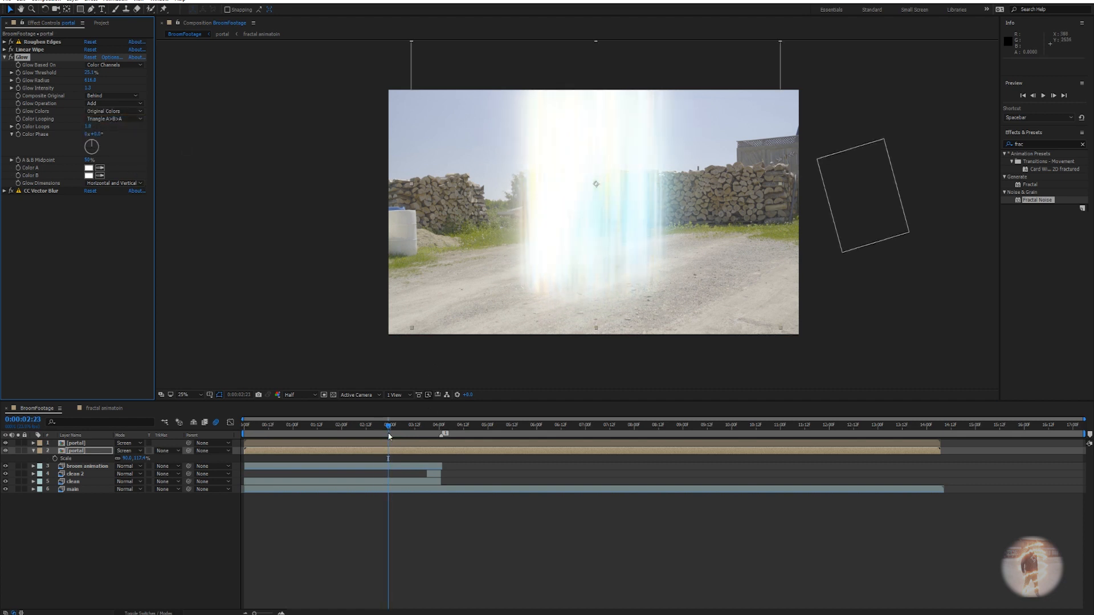
{"action": "left_click_drag", "start_coordinate": [389, 436], "coordinate": [370, 436]}
{"action": "key", "text": "space"}
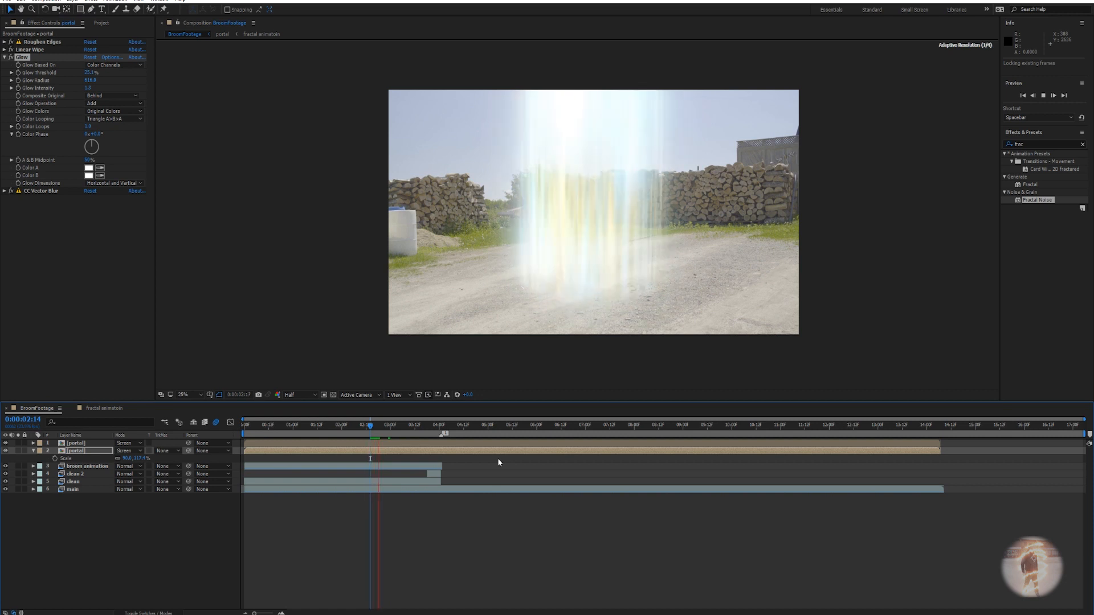
{"action": "key", "text": "space"}
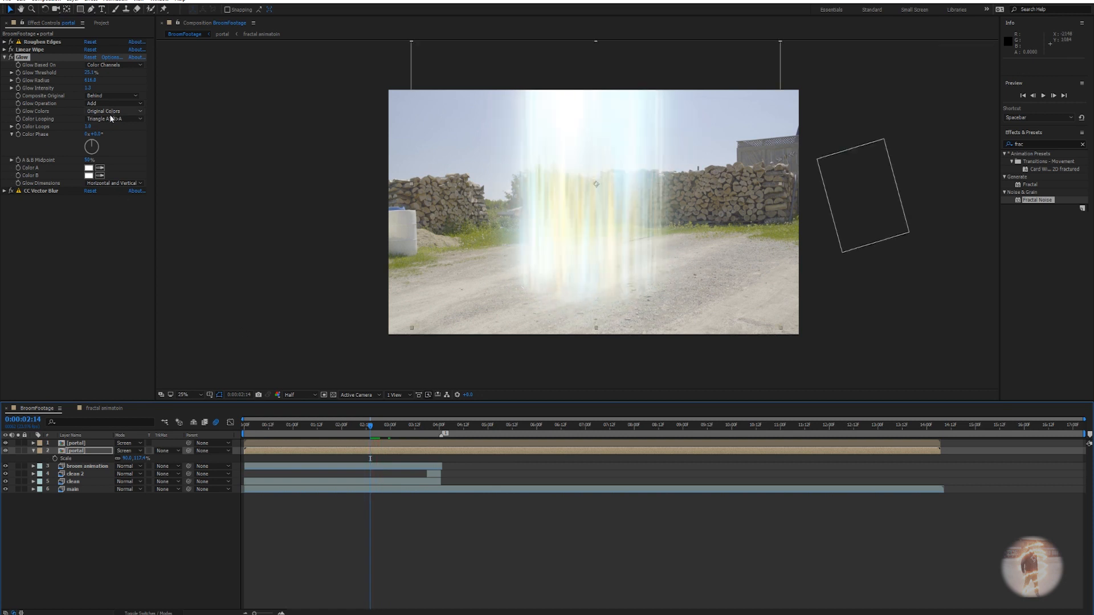
{"action": "left_click", "coordinate": [111, 111]}
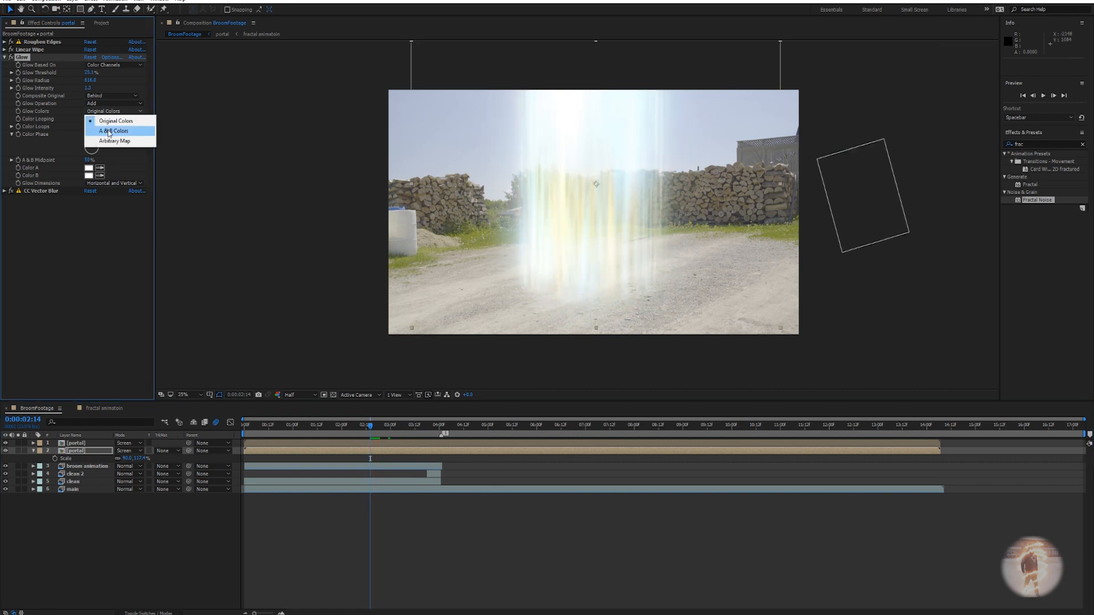
{"action": "left_click", "coordinate": [109, 131]}
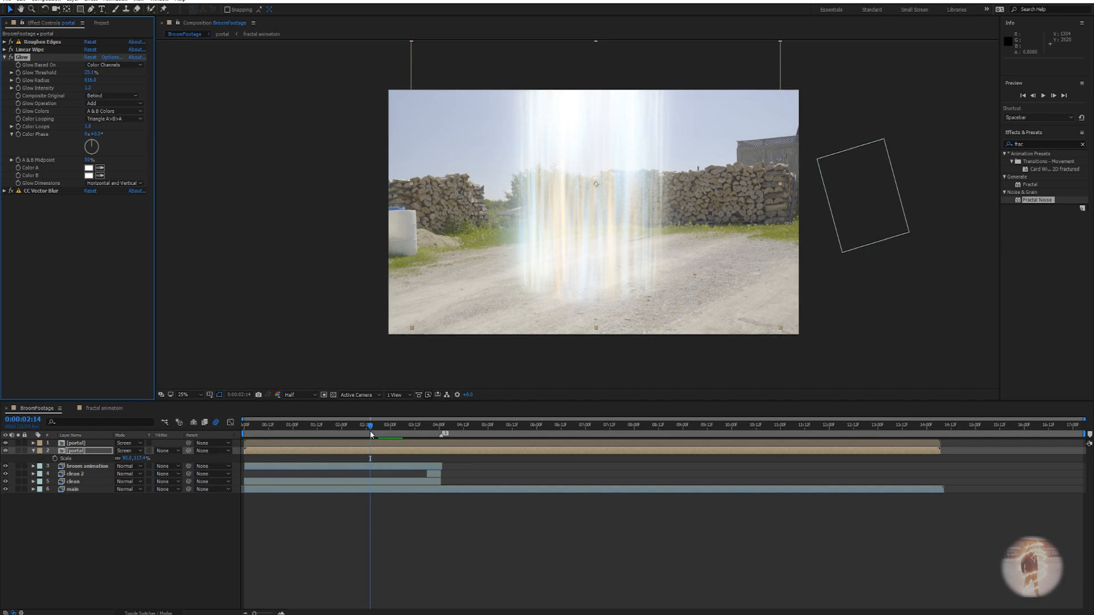
{"action": "left_click_drag", "start_coordinate": [371, 426], "coordinate": [442, 433]}
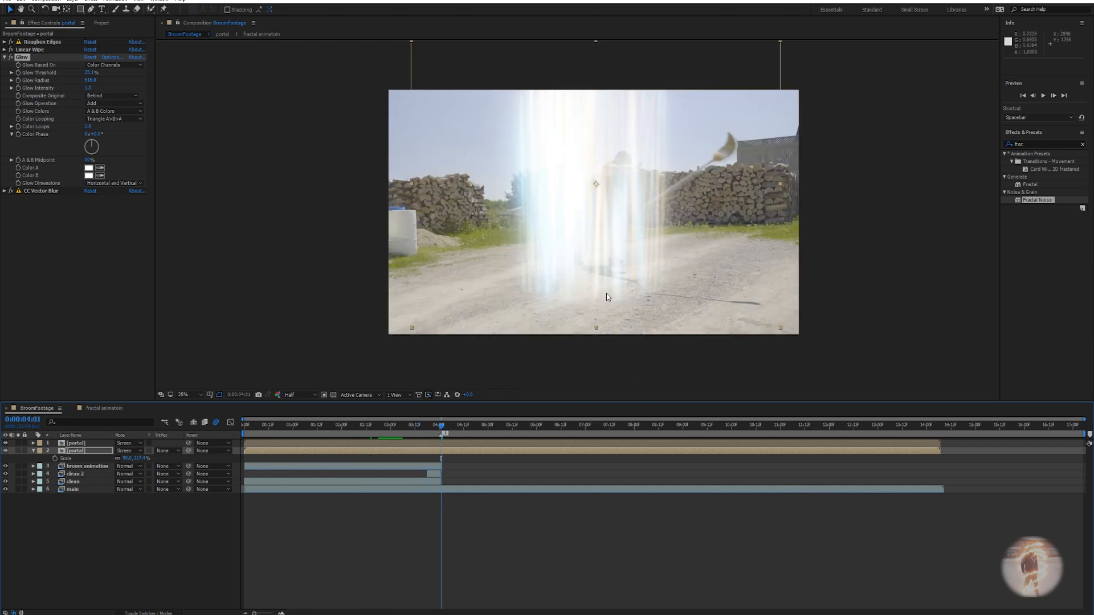
Collapse the lower portal layer, compare both portal layers' glows, and begin a new composition.
{"action": "left_click", "coordinate": [33, 451]}
{"action": "left_click", "coordinate": [80, 445]}
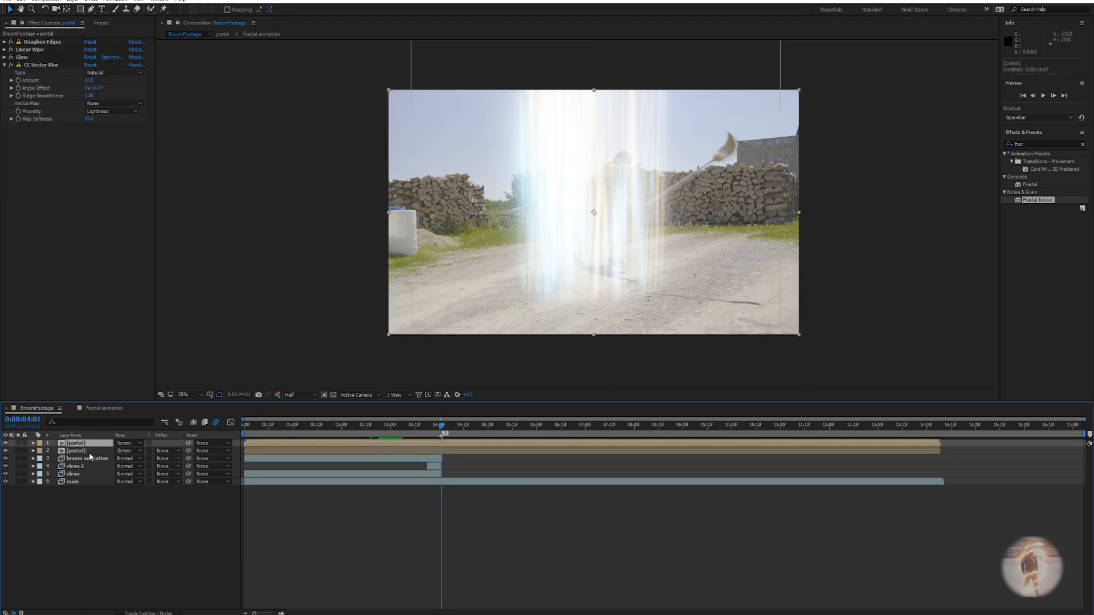
{"action": "left_click", "coordinate": [88, 451]}
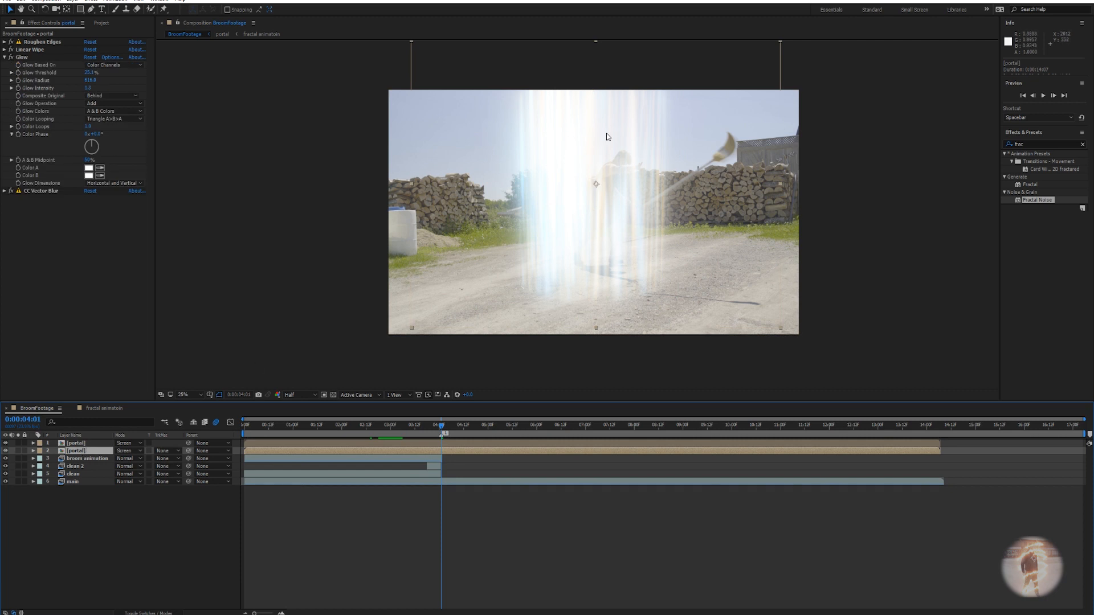
{"action": "left_click", "coordinate": [46, 1]}
{"action": "left_click", "coordinate": [65, 12]}
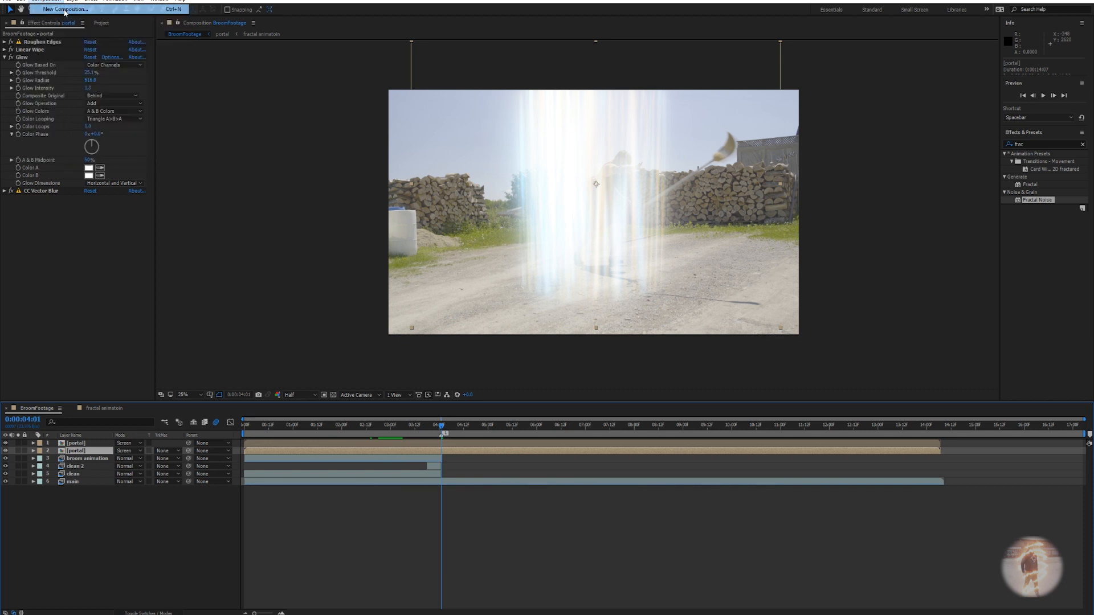
Create the composition named 'transition' at 1920×1080.
{"action": "left_click", "coordinate": [536, 215]}
{"action": "double_click", "coordinate": [536, 214]}
{"action": "type", "text": "trans"}
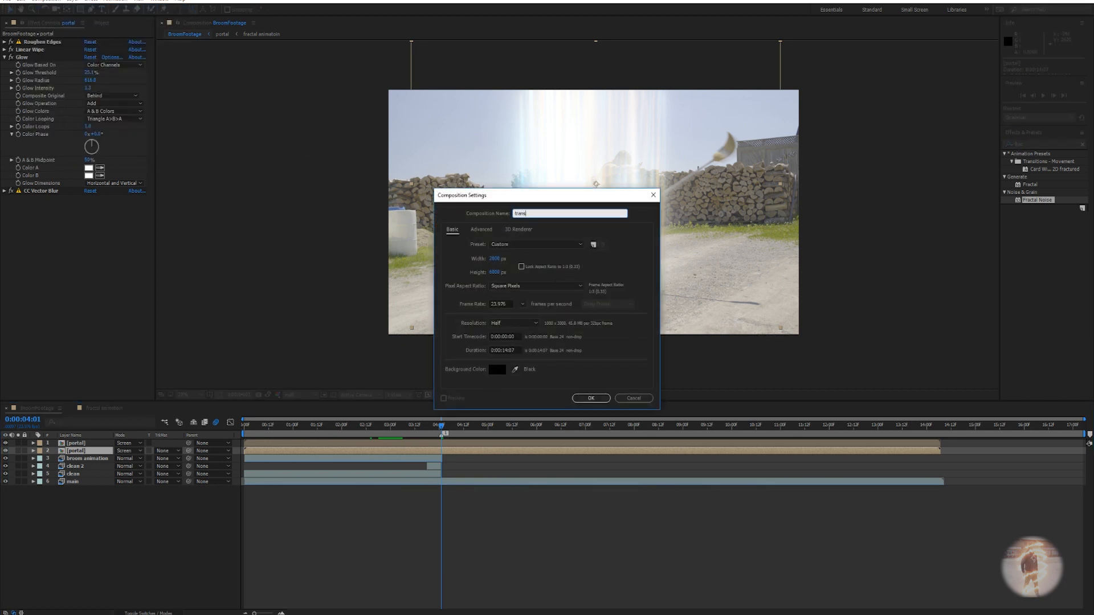
{"action": "type", "text": "ition"}
{"action": "left_click", "coordinate": [494, 259]}
{"action": "type", "text": "1920"}
{"action": "key", "text": "Tab"}
{"action": "type", "text": "1080"}
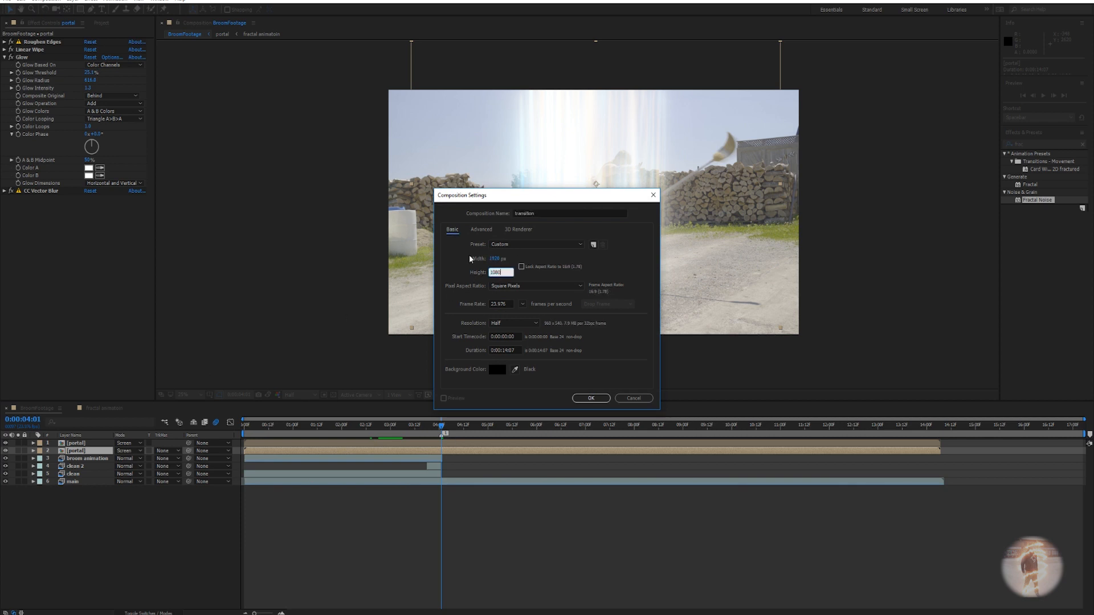
{"action": "key", "text": "Return"}
Add a new solid layer named 'fractal' to the transition comp.
{"action": "right_click", "coordinate": [349, 460]}
{"action": "mouse_move", "coordinate": [387, 462]}
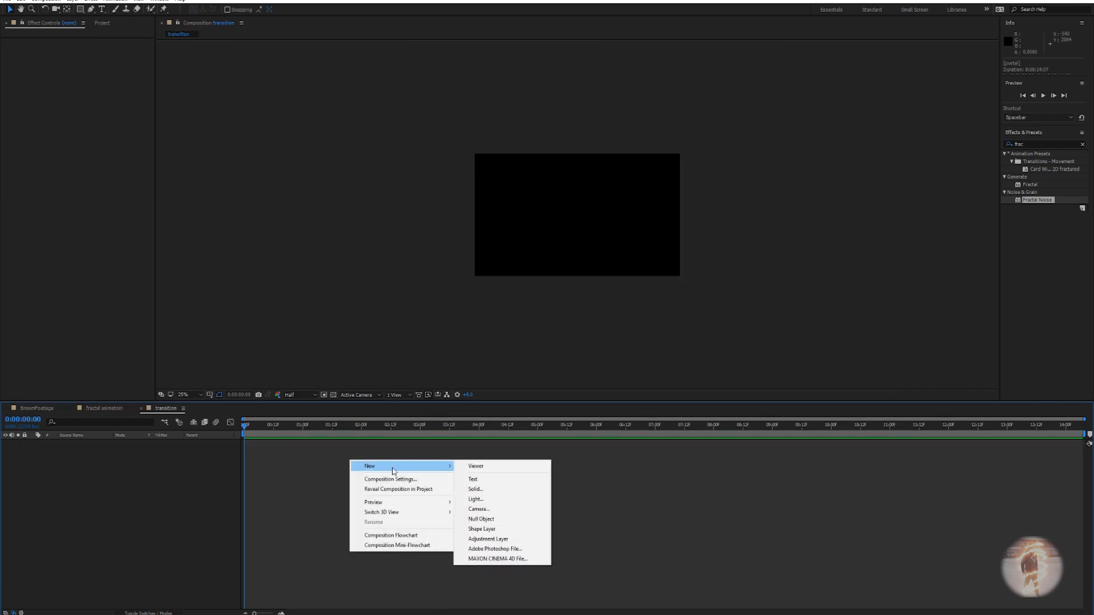
{"action": "left_click", "coordinate": [478, 491]}
{"action": "type", "text": "f"}
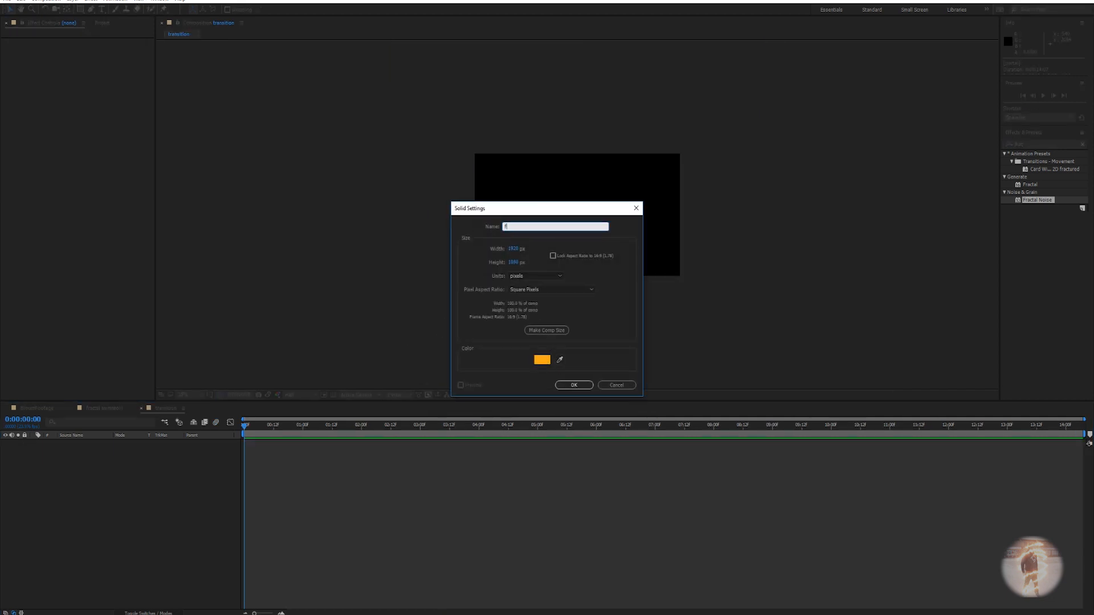
{"action": "type", "text": "ractaln"}
{"action": "key", "text": "BackSpace"}
{"action": "key", "text": "Return"}
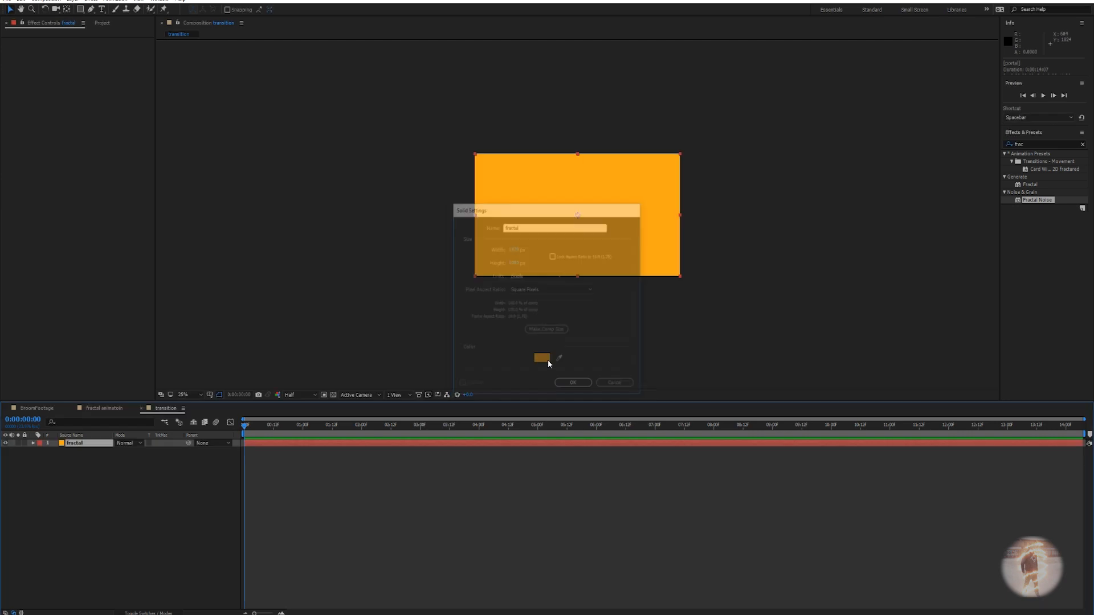
Apply Fractal Noise to the fractal solid.
{"action": "key", "text": "ctrl+space"}
{"action": "type", "text": "frac"}
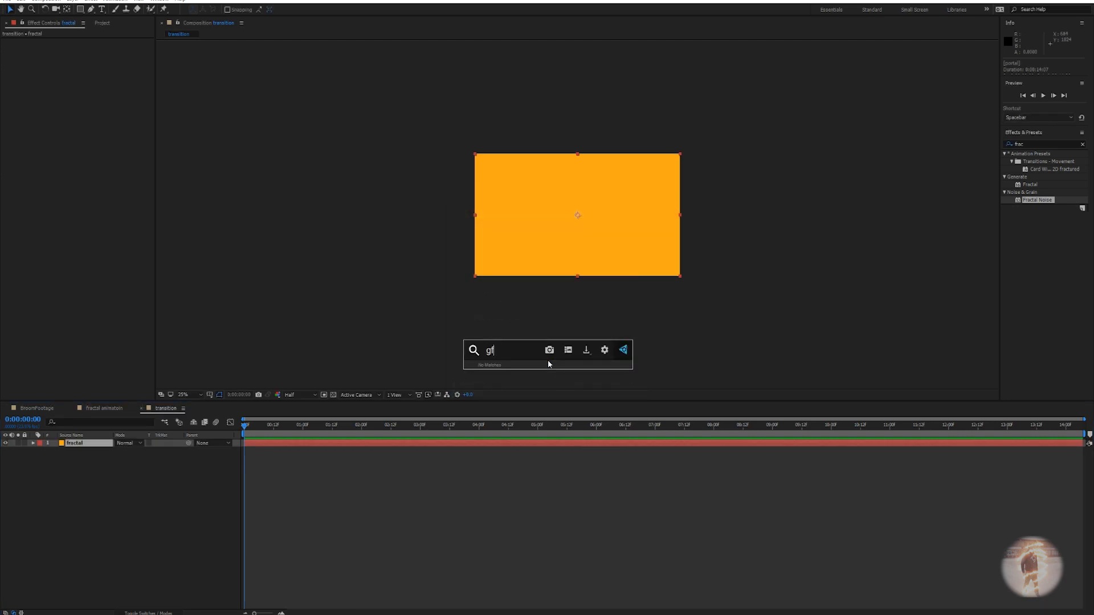
{"action": "key", "text": "Down"}
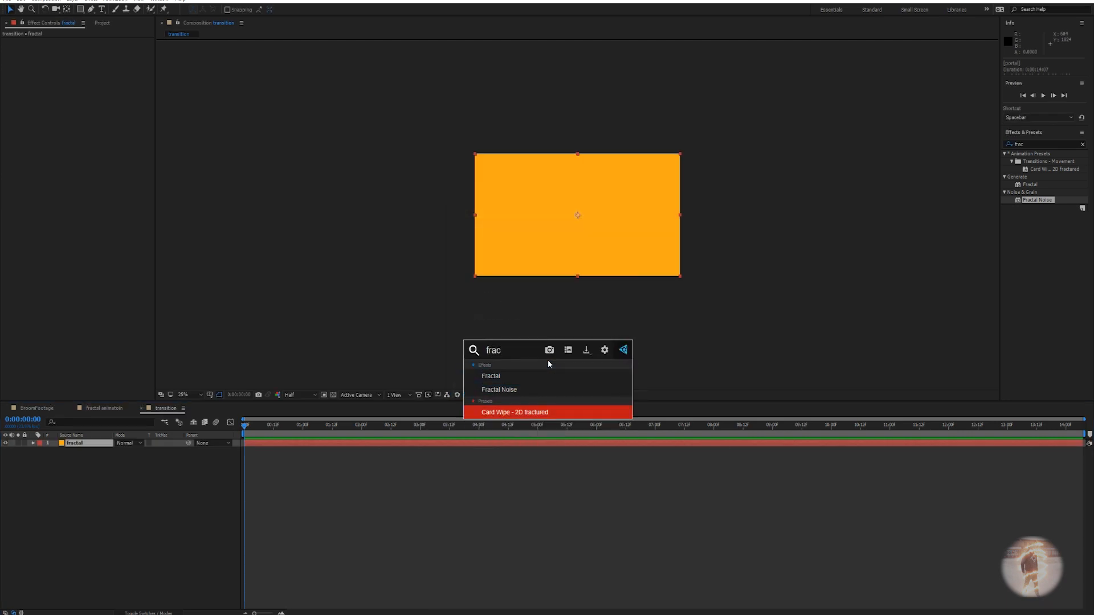
{"action": "key", "text": "Return"}
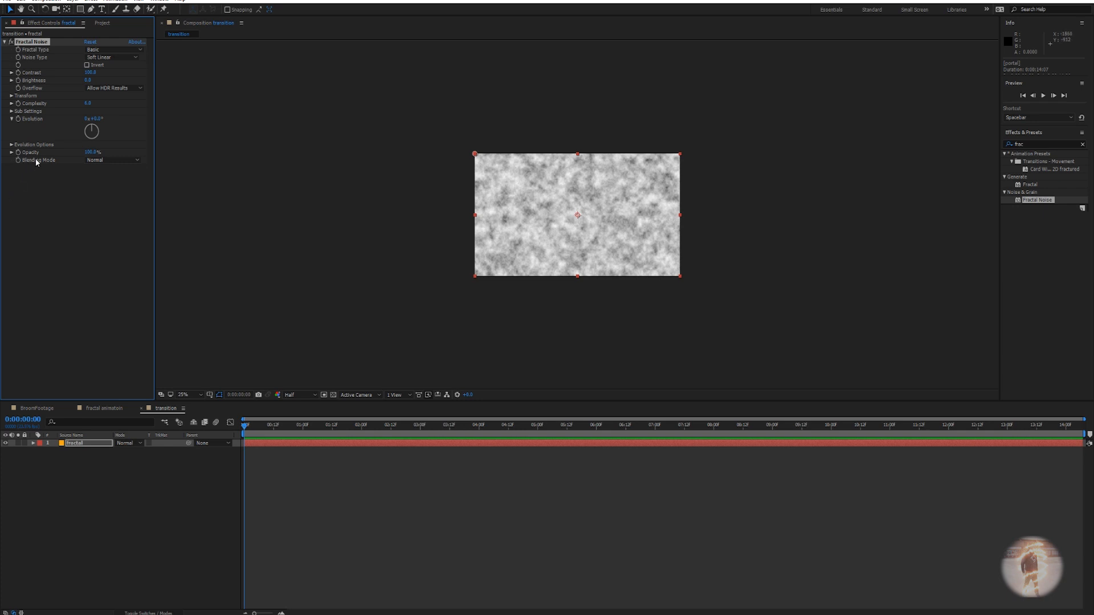
Enlarge the Fractal Noise scale and raise its contrast to harsh black and white.
{"action": "scroll", "coordinate": [476, 205], "scroll_direction": "up", "scroll_amount": 2}
{"action": "left_click_drag", "start_coordinate": [476, 205], "coordinate": [571, 194]}
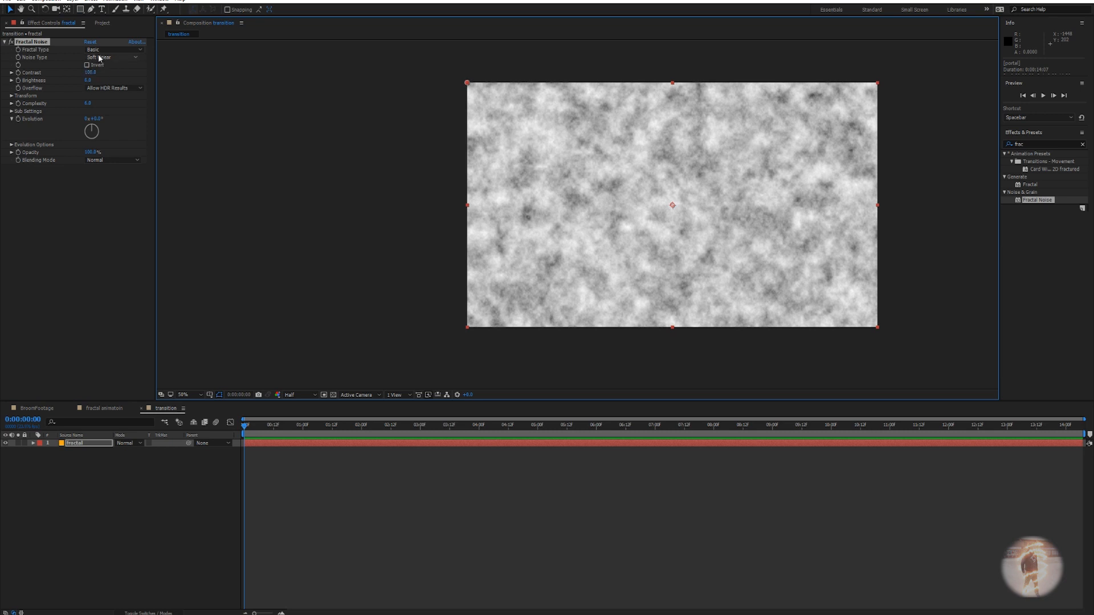
{"action": "left_click", "coordinate": [12, 96]}
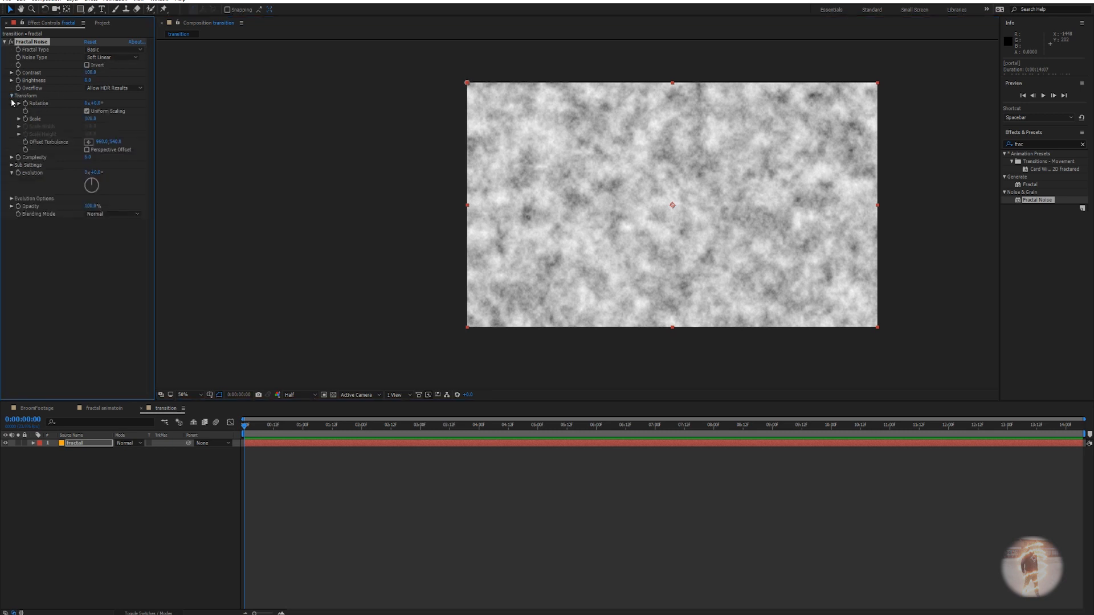
{"action": "left_click_drag", "start_coordinate": [90, 119], "coordinate": [294, 121]}
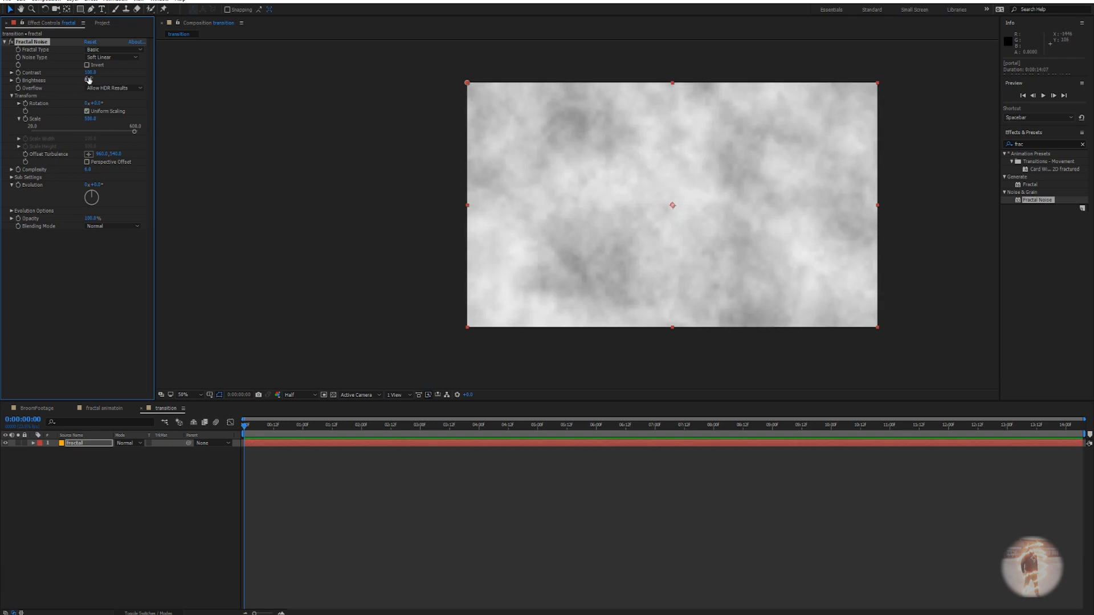
{"action": "left_click_drag", "start_coordinate": [90, 72], "coordinate": [203, 90]}
Keyframe the noise Brightness from fully black near the start to white at about one second.
{"action": "left_click_drag", "start_coordinate": [89, 79], "coordinate": [59, 84]}
{"action": "left_click", "coordinate": [251, 431]}
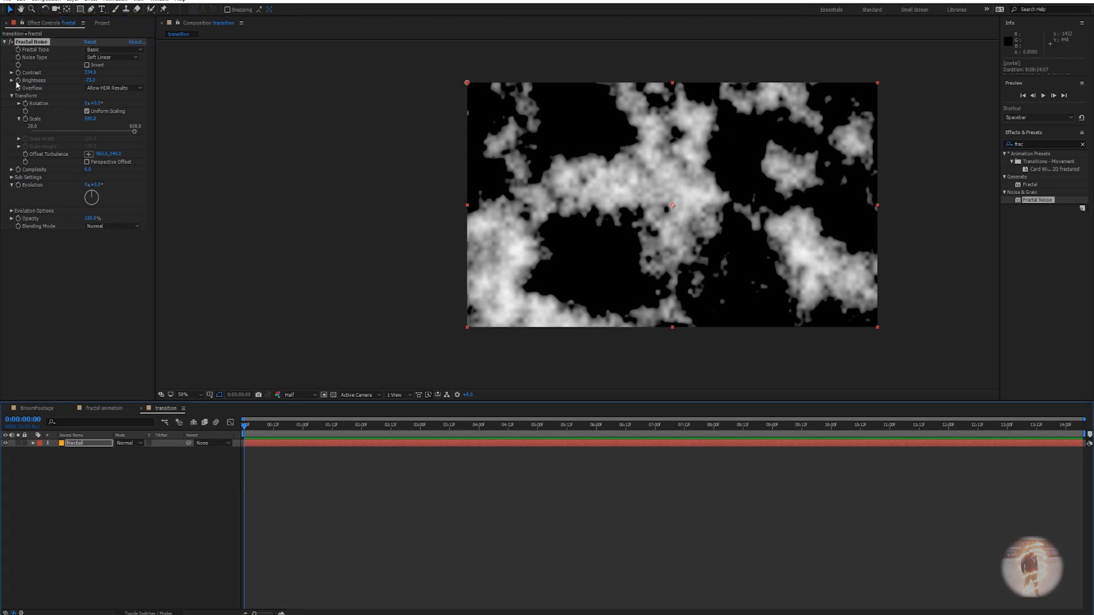
{"action": "left_click_drag", "start_coordinate": [89, 80], "coordinate": [39, 84]}
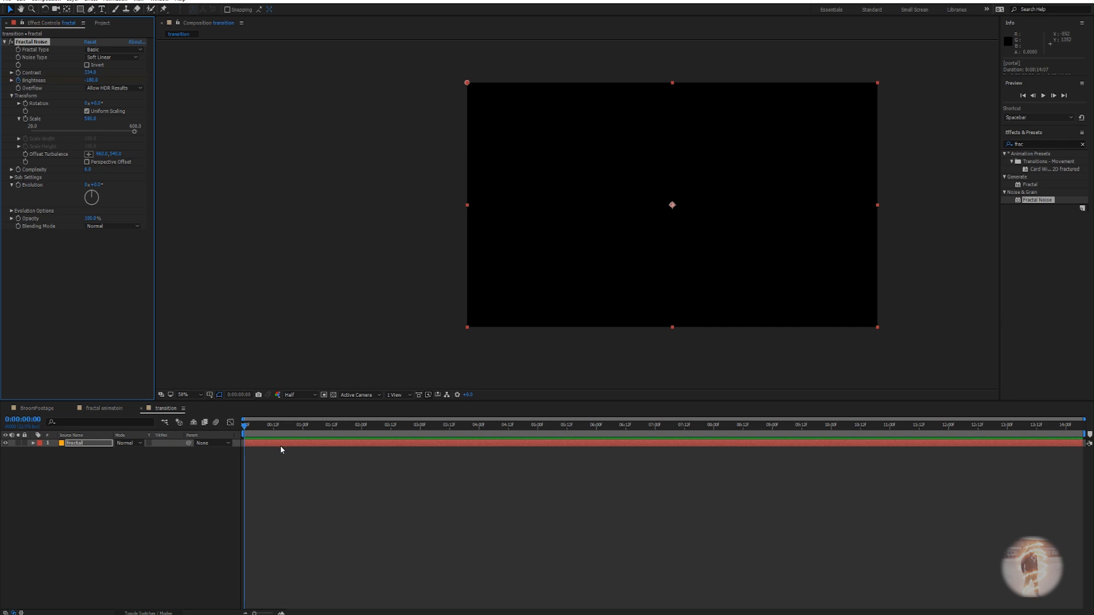
{"action": "left_click_drag", "start_coordinate": [245, 423], "coordinate": [306, 447]}
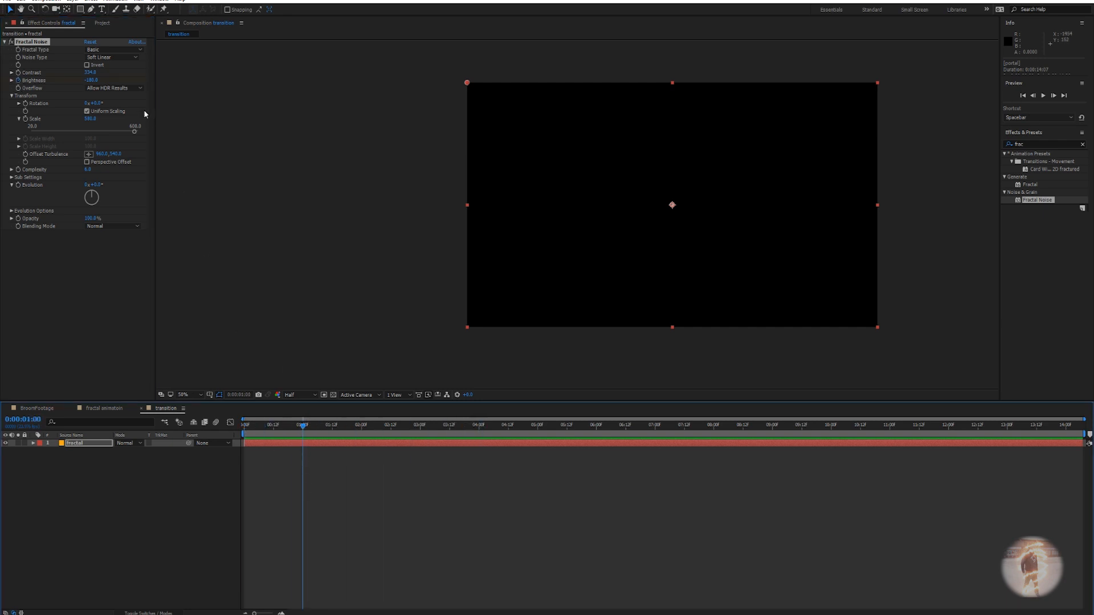
{"action": "left_click_drag", "start_coordinate": [96, 81], "coordinate": [245, 85]}
{"action": "mouse_move", "coordinate": [305, 432]}
{"action": "left_mouse_down"}
{"action": "mouse_move", "coordinate": [246, 431]}
{"action": "mouse_move", "coordinate": [305, 431]}
{"action": "left_mouse_up"}
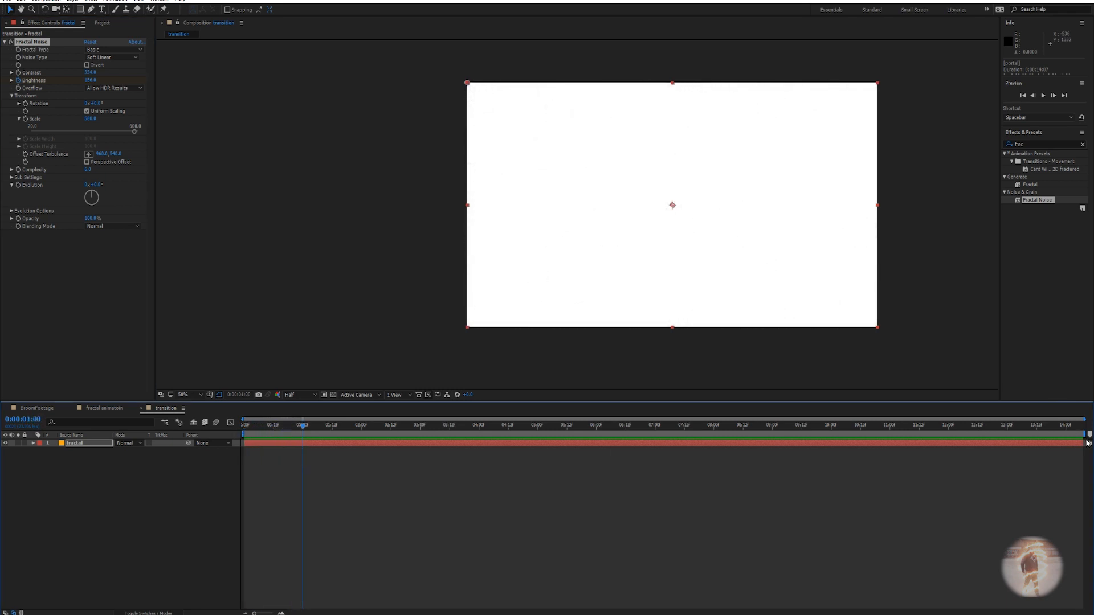
Trim the comp to a work area ending near 1:12 and preview the fade.
{"action": "left_click_drag", "start_coordinate": [1087, 435], "coordinate": [333, 434]}
{"action": "right_click", "coordinate": [329, 434]}
{"action": "left_click", "coordinate": [358, 458]}
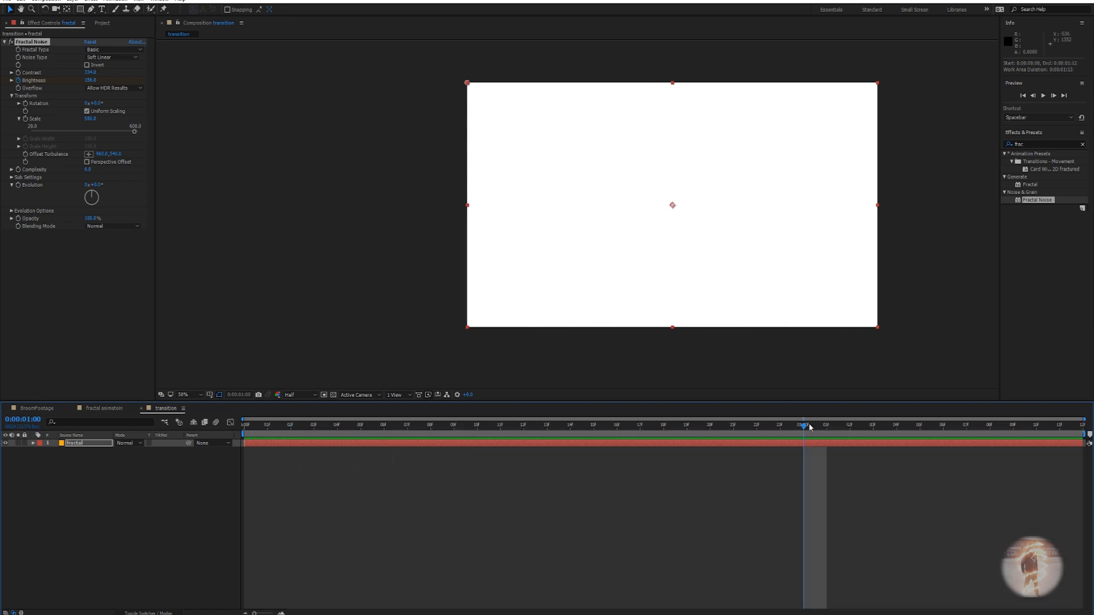
{"action": "left_click_drag", "start_coordinate": [804, 429], "coordinate": [407, 432]}
Apply CC Radial Fast Blur to the fractal layer with Amount about 72, then preview the outward streaks.
{"action": "left_click", "coordinate": [80, 443]}
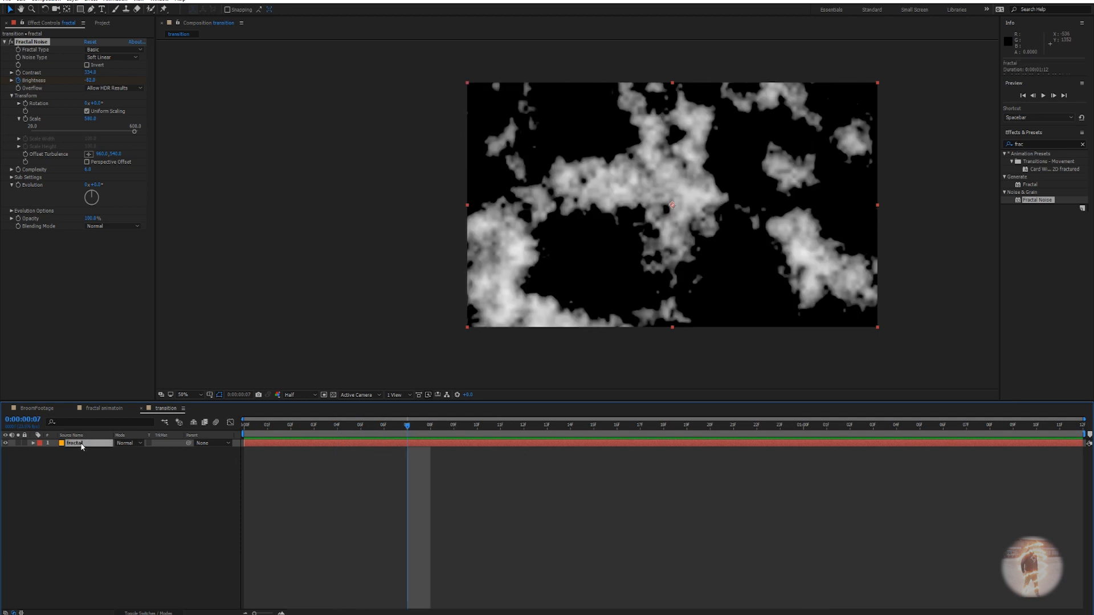
{"action": "key", "text": "ctrl+space"}
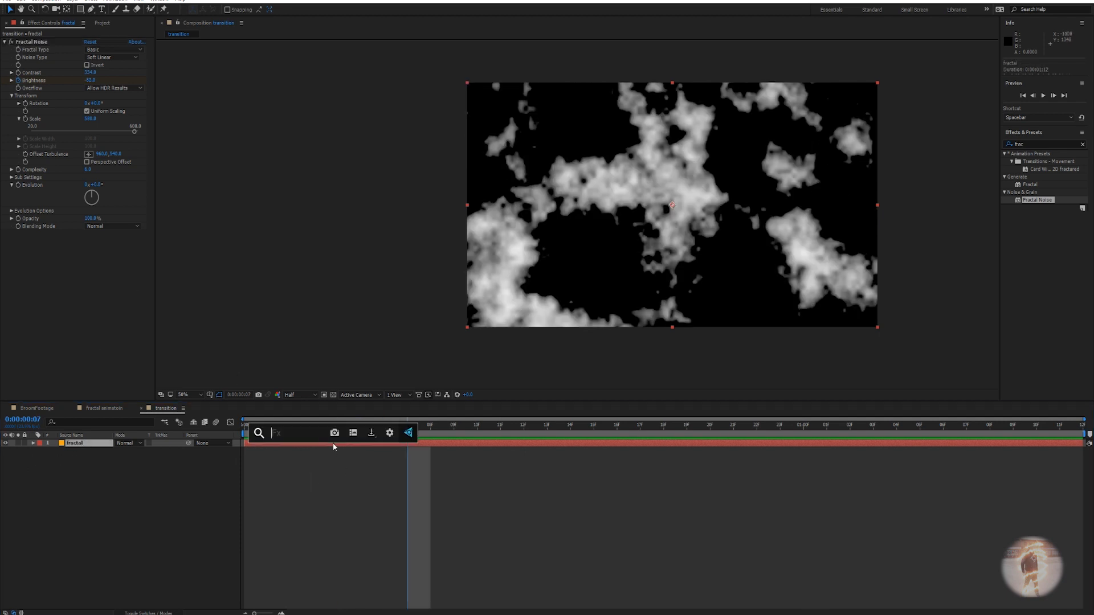
{"action": "type", "text": "rad"}
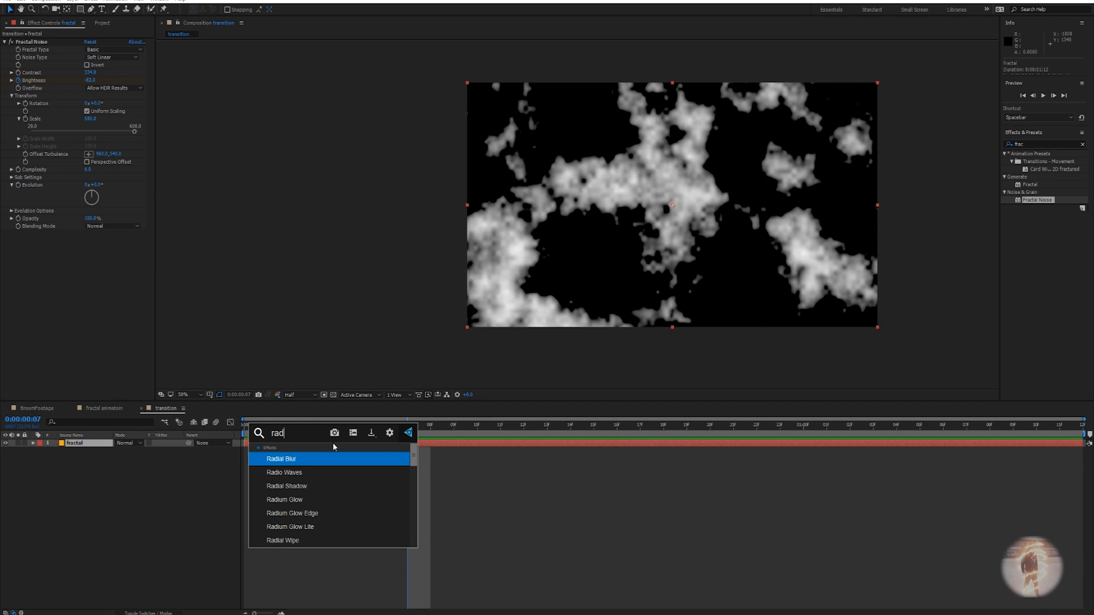
{"action": "key", "text": "BackSpace"}
{"action": "key", "text": "BackSpace"}
{"action": "key", "text": "BackSpace"}
{"action": "type", "text": "fast"}
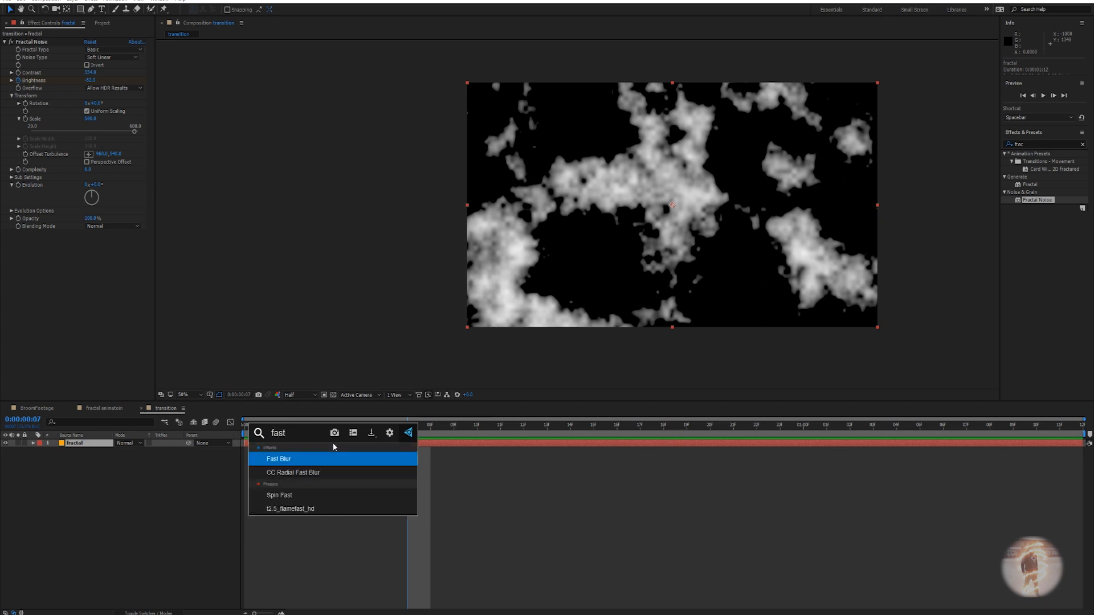
{"action": "key", "text": "Down"}
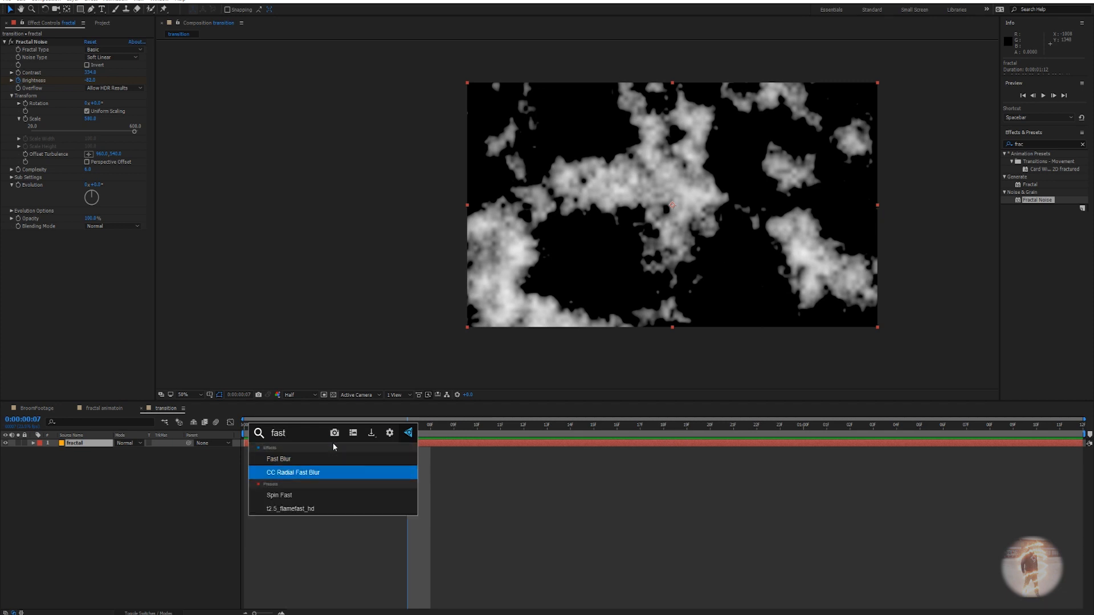
{"action": "key", "text": "Return"}
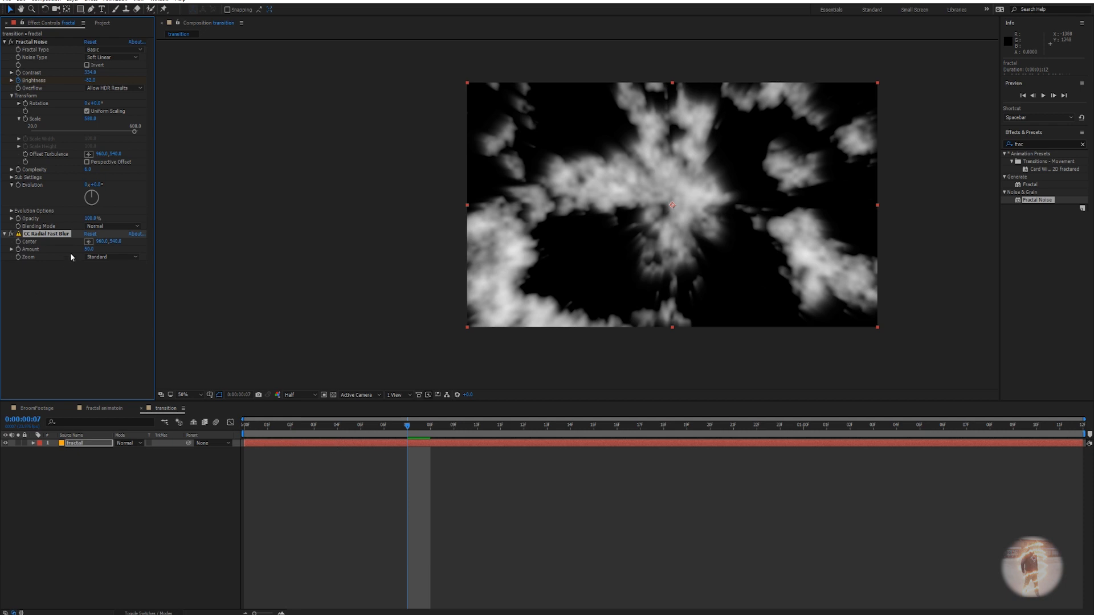
{"action": "left_click_drag", "start_coordinate": [89, 247], "coordinate": [101, 253]}
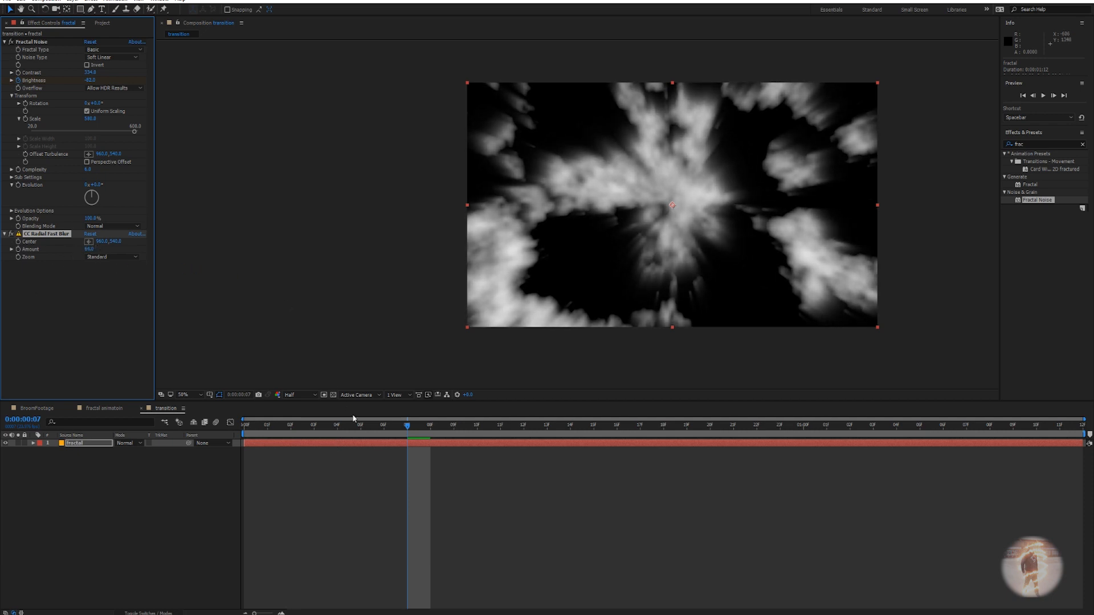
{"action": "left_click_drag", "start_coordinate": [409, 428], "coordinate": [379, 393]}
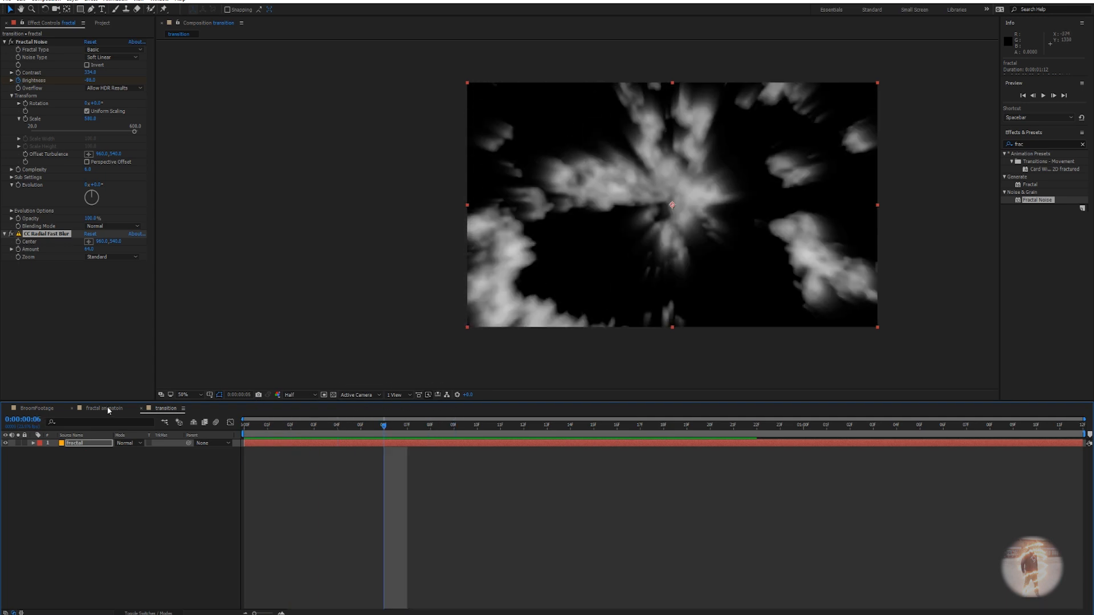
{"action": "left_click", "coordinate": [46, 408]}
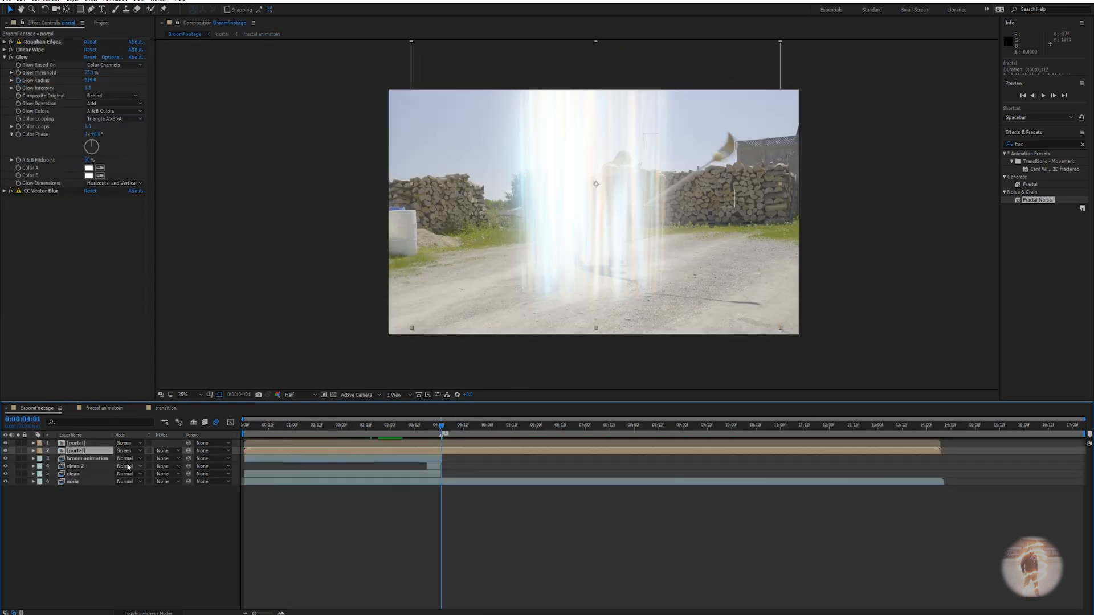
Add the transition comp to the BroomFootage timeline and shift it later in time.
{"action": "left_click", "coordinate": [102, 23]}
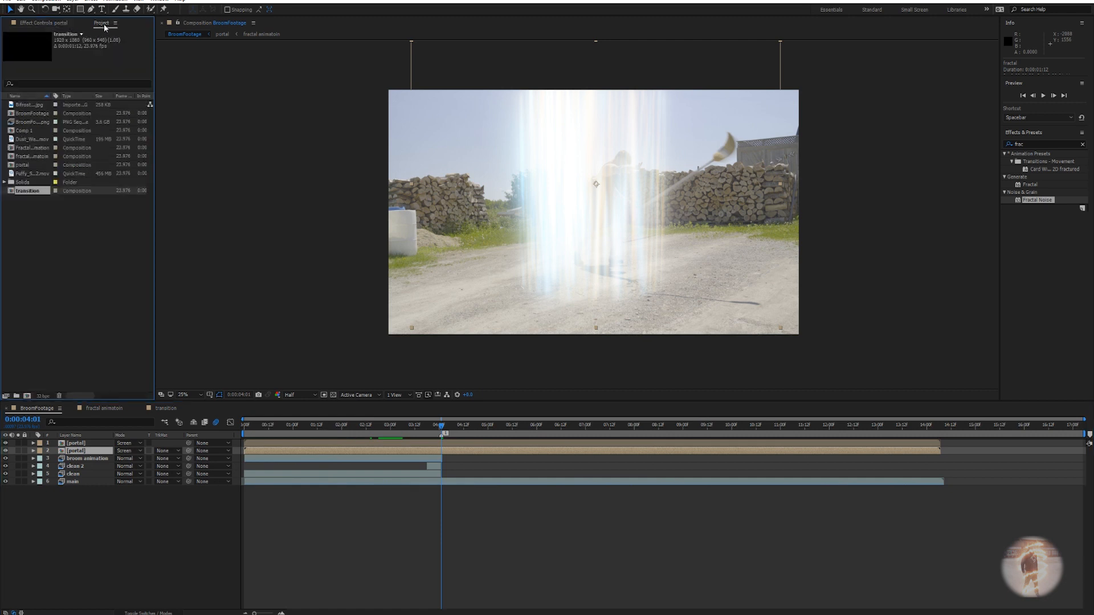
{"action": "left_click_drag", "start_coordinate": [33, 193], "coordinate": [94, 444]}
{"action": "left_click_drag", "start_coordinate": [290, 442], "coordinate": [460, 446]}
Rename the second portal layer to 'whiteinnerglow'.
{"action": "left_click", "coordinate": [98, 451]}
{"action": "left_click", "coordinate": [92, 459]}
{"action": "key", "text": "Return"}
{"action": "type", "text": "whiteinn"}
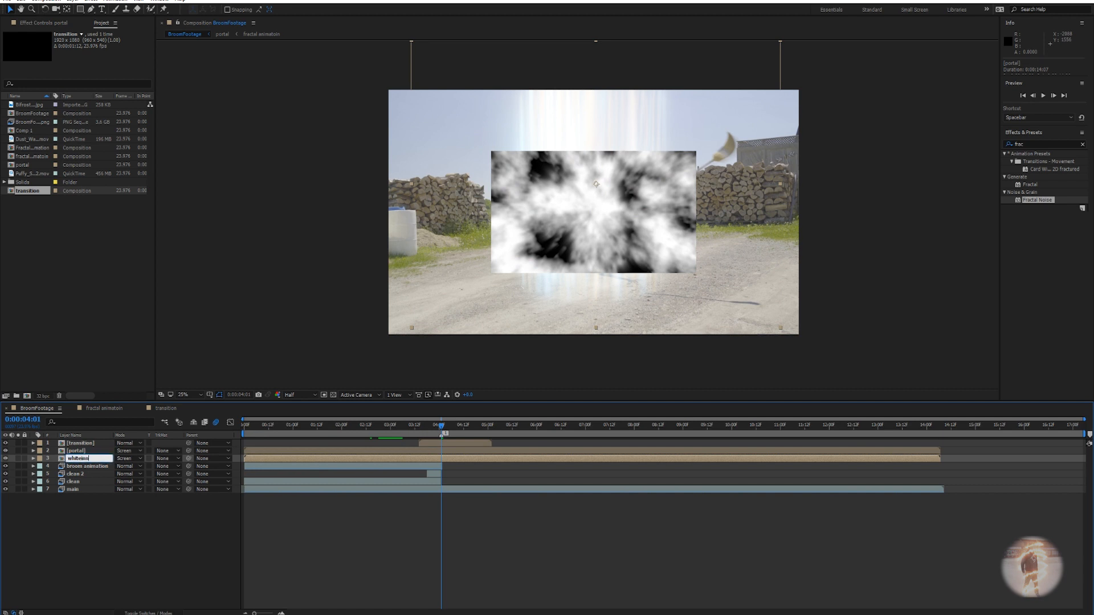
{"action": "type", "text": "erglow"}
{"action": "key", "text": "Return"}
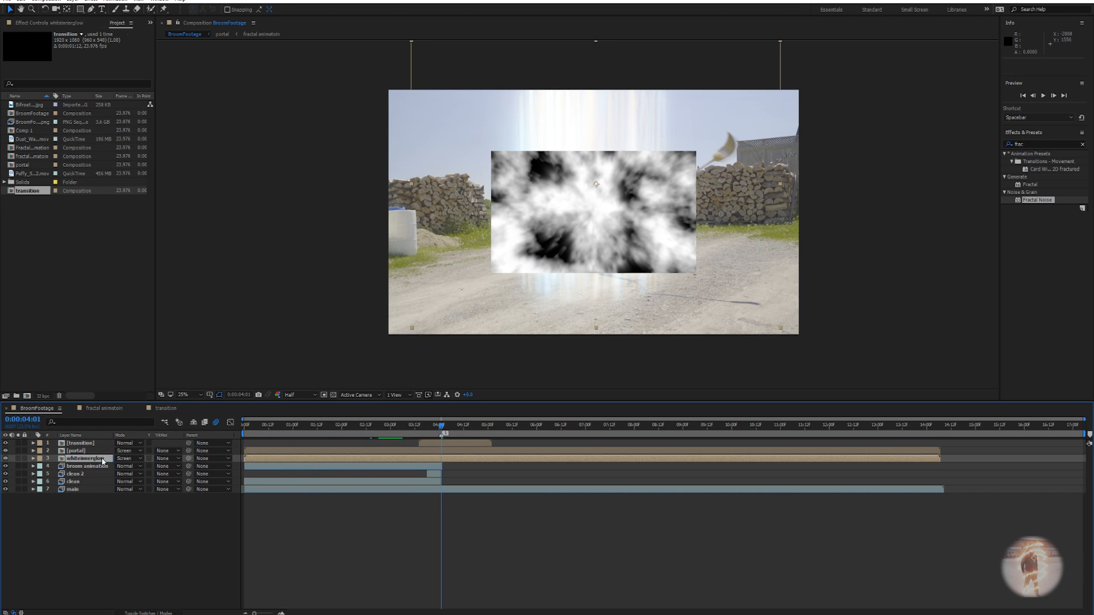
Scale the transition layer to 204%, rotate it about 96°, raise it, then hide it.
{"action": "left_click", "coordinate": [85, 444]}
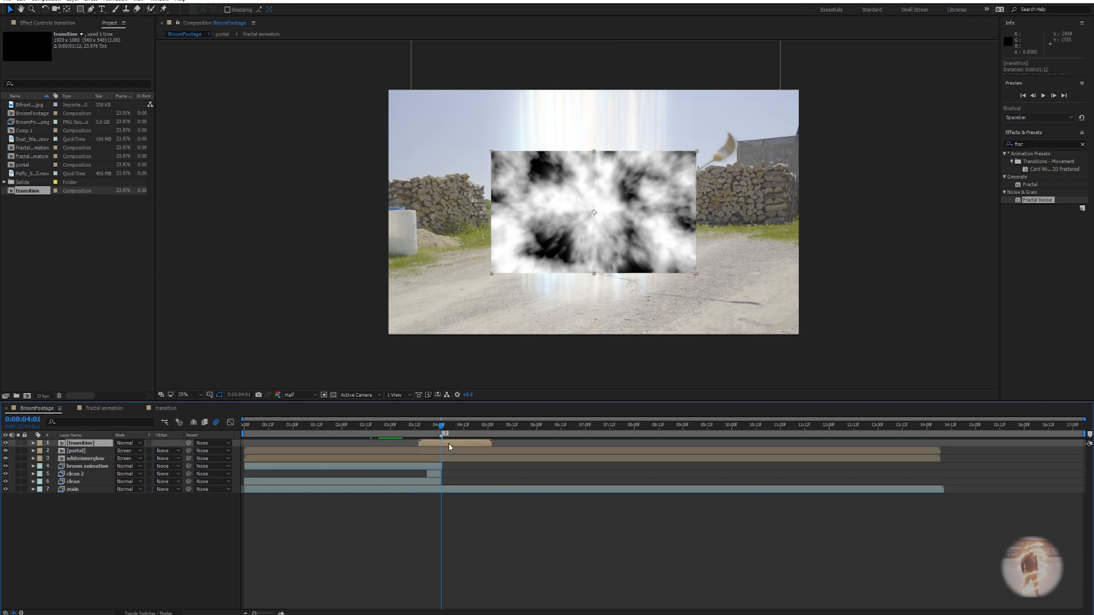
{"action": "key", "text": "s"}
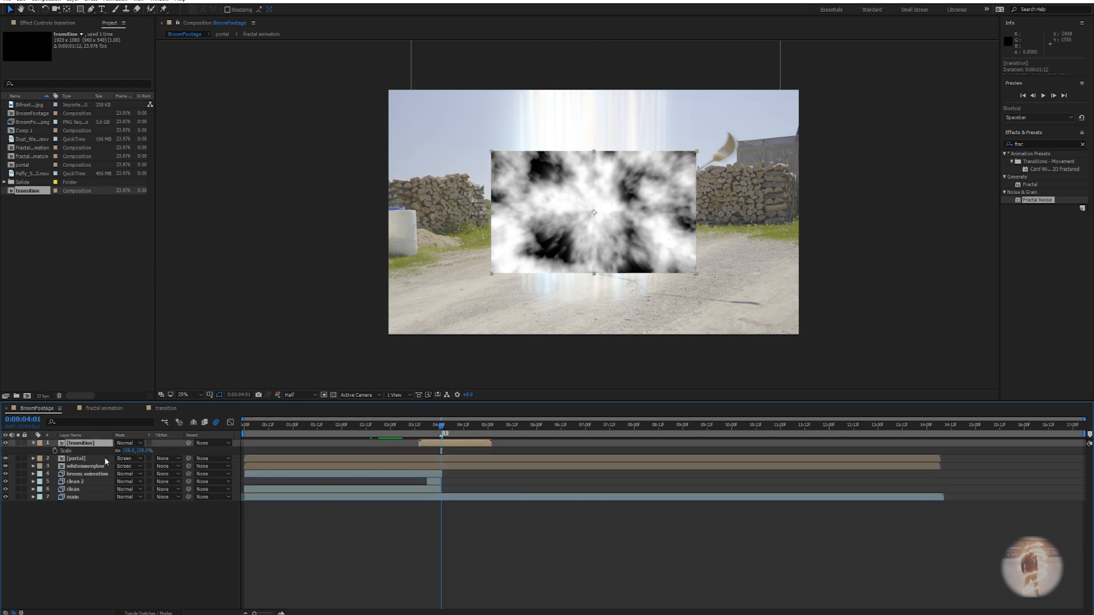
{"action": "left_click_drag", "start_coordinate": [125, 450], "coordinate": [149, 452]}
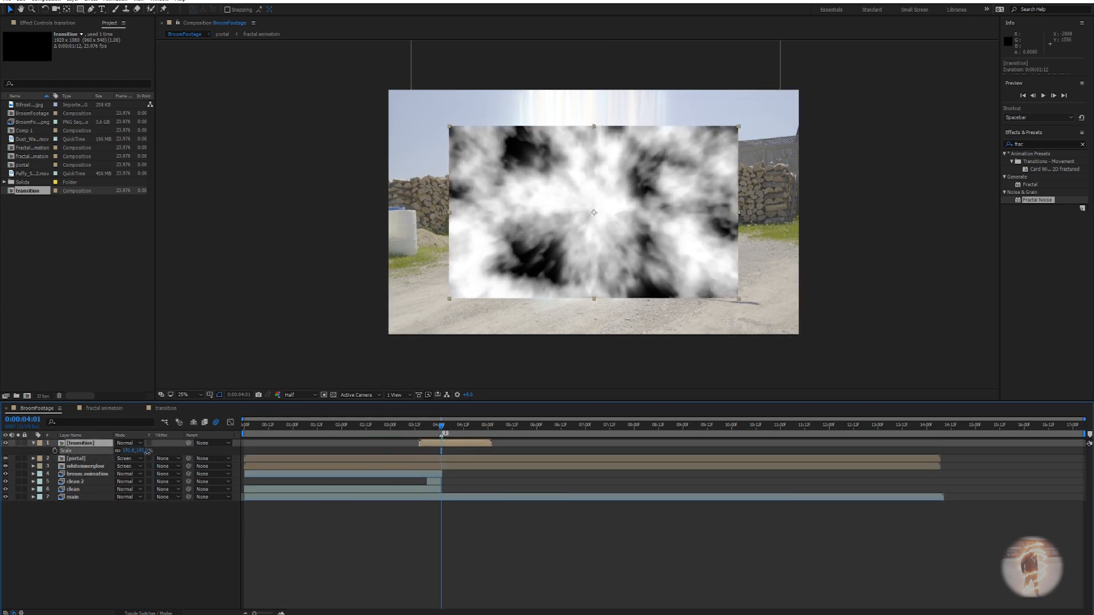
{"action": "left_click_drag", "start_coordinate": [125, 451], "coordinate": [155, 451]}
{"action": "key", "text": "s"}
{"action": "left_click_drag", "start_coordinate": [635, 262], "coordinate": [637, 173]}
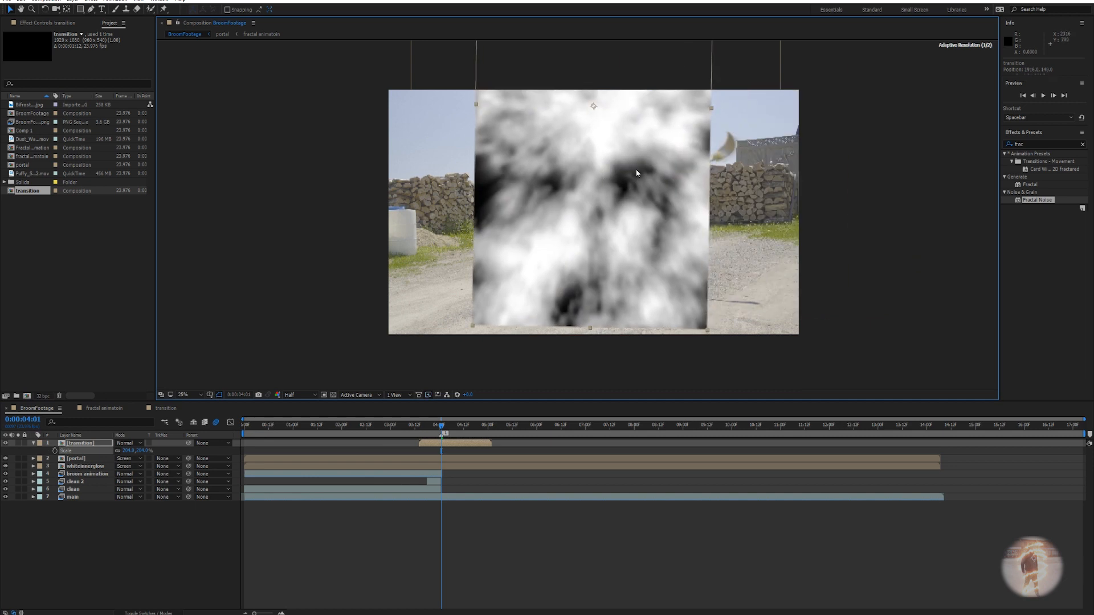
{"action": "left_click", "coordinate": [3, 446]}
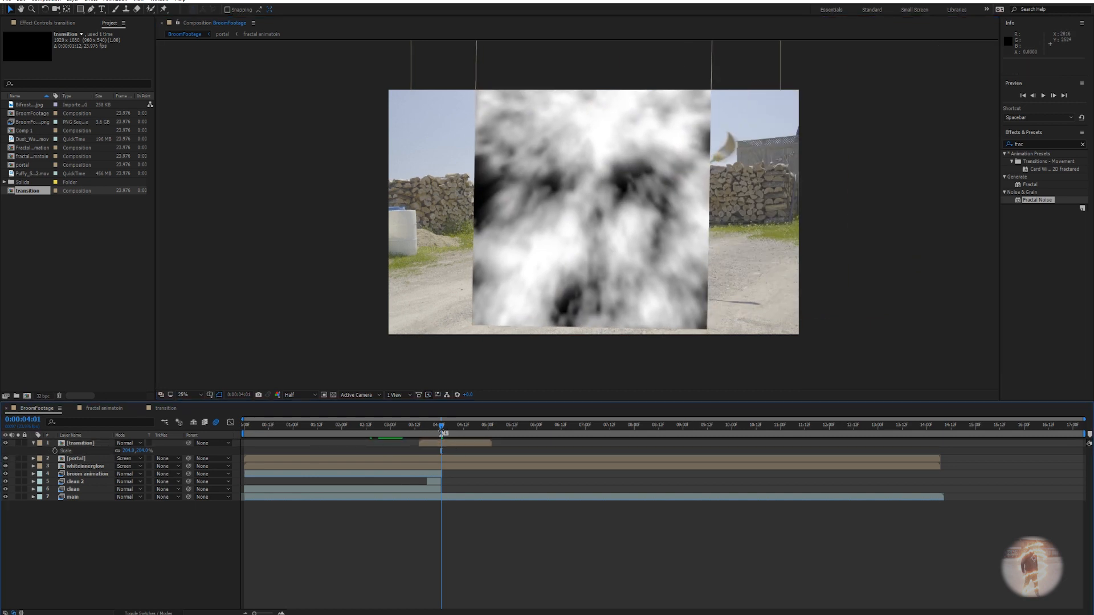
{"action": "left_click", "coordinate": [5, 443]}
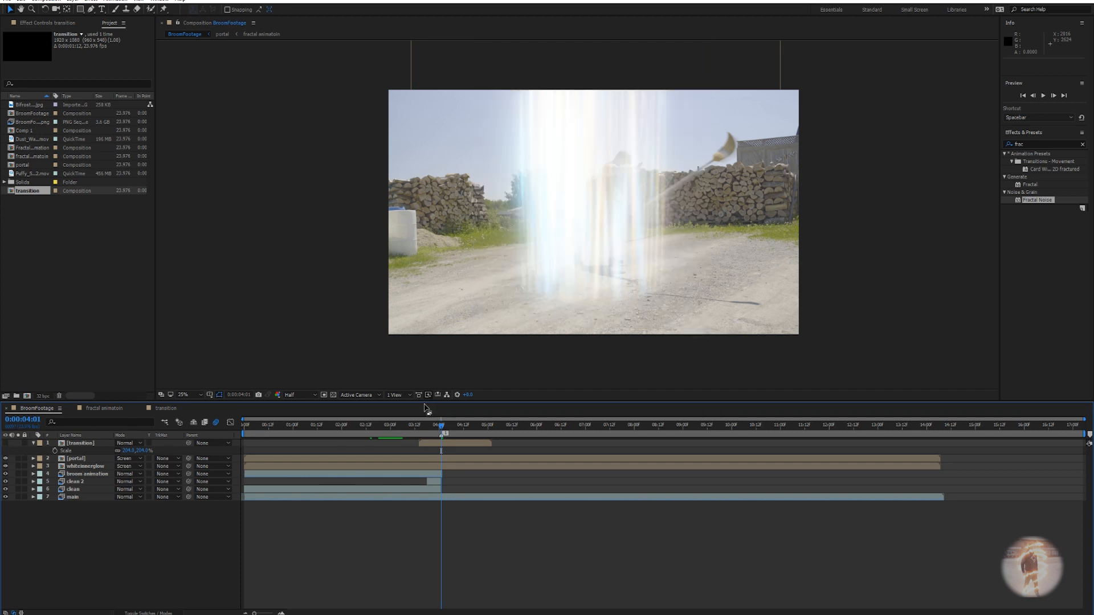
Unhide the transition layer and start it six frames earlier.
{"action": "left_click_drag", "start_coordinate": [444, 429], "coordinate": [451, 429]}
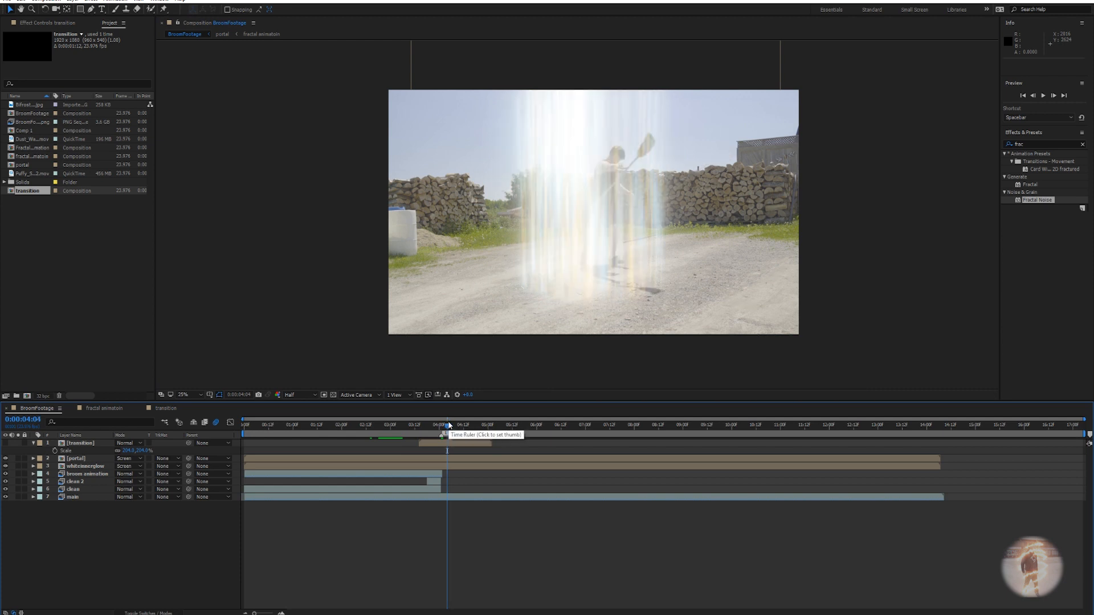
{"action": "left_click", "coordinate": [448, 425]}
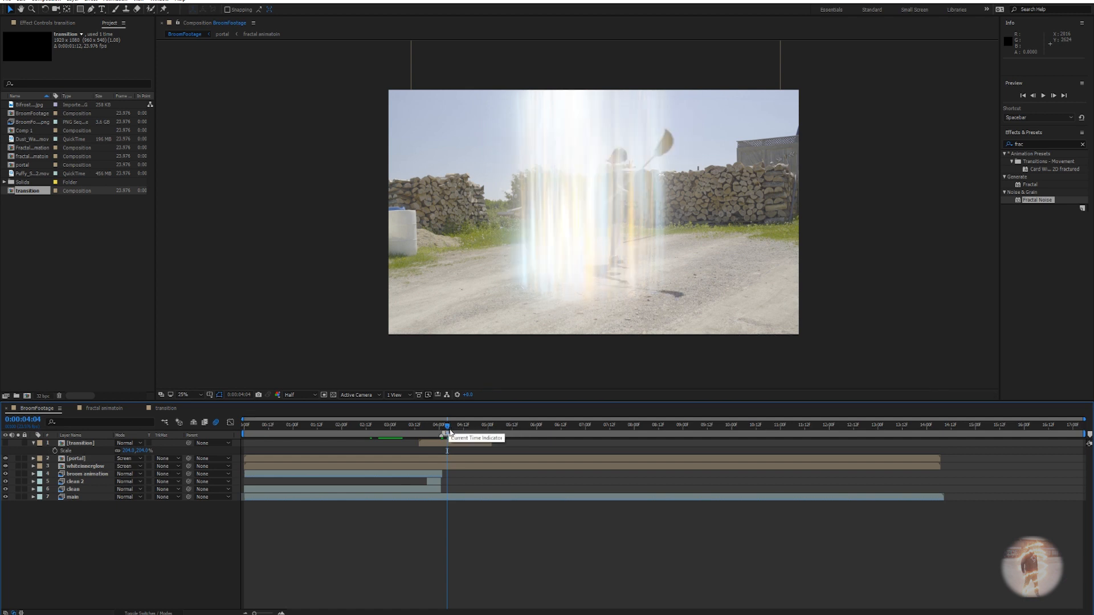
{"action": "left_click", "coordinate": [449, 444]}
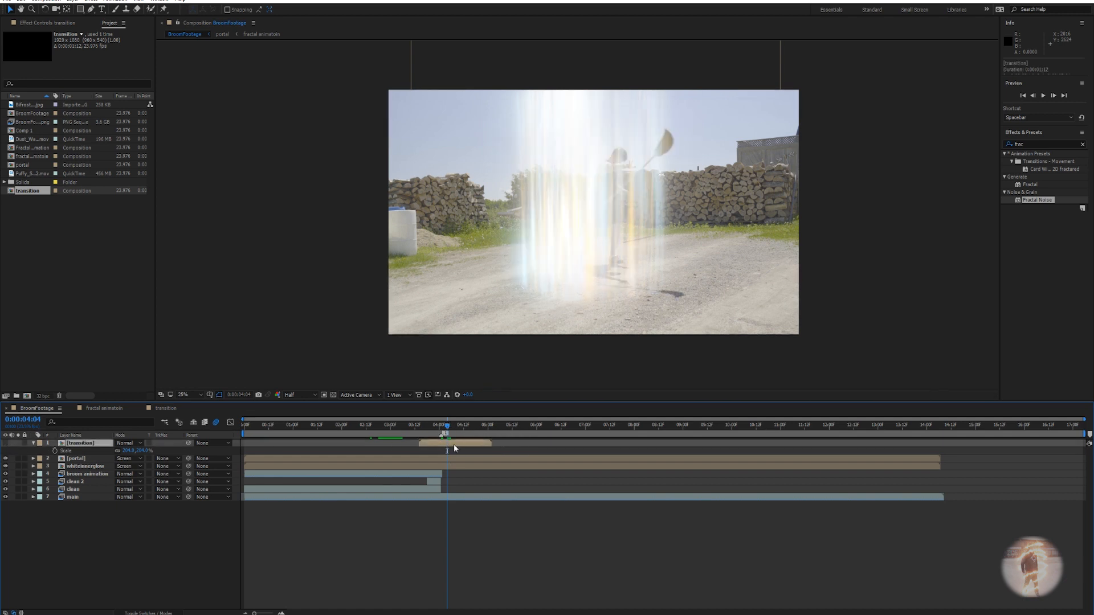
{"action": "left_click", "coordinate": [7, 444]}
{"action": "left_click_drag", "start_coordinate": [449, 447], "coordinate": [416, 428]}
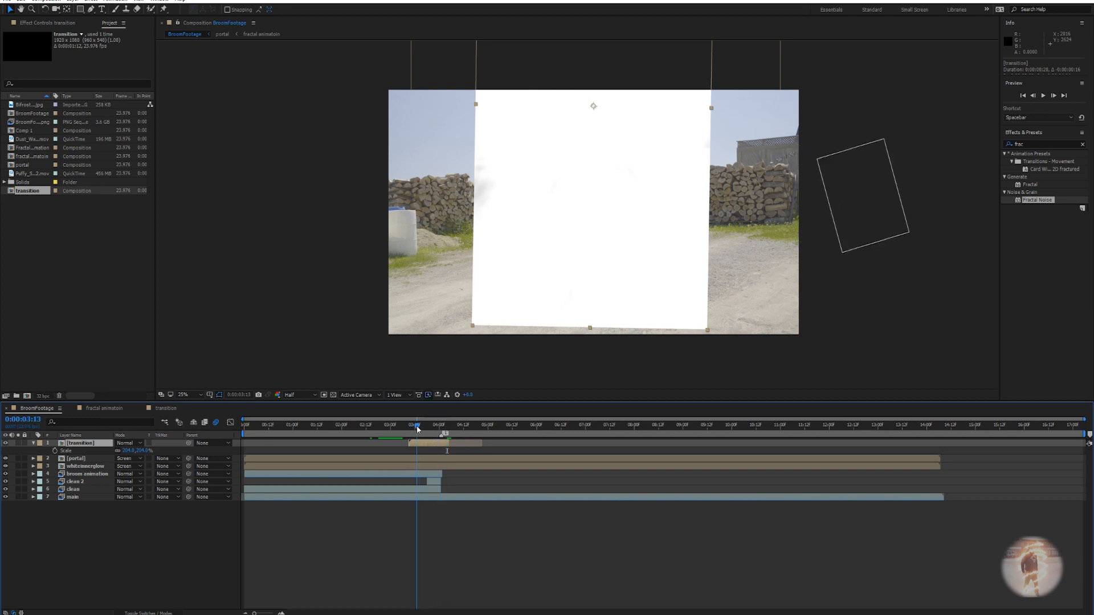
Set the portal's track matte to Luma Inverted using the transition layer, hiding whiteinnerglow to judge.
{"action": "left_click", "coordinate": [431, 459]}
{"action": "left_click", "coordinate": [164, 613]}
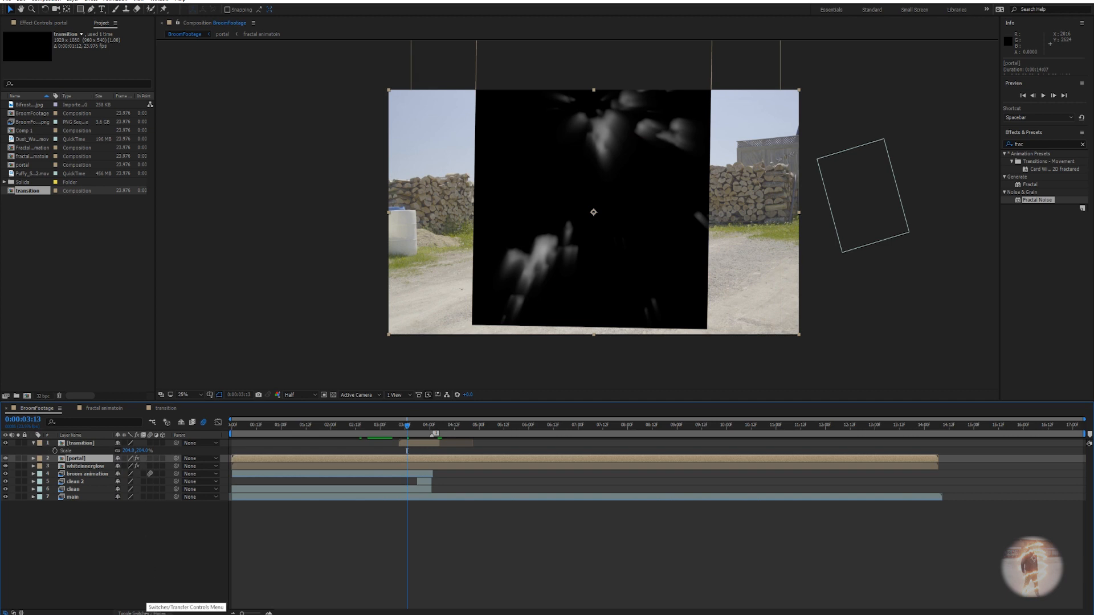
{"action": "left_click", "coordinate": [145, 613]}
{"action": "left_click", "coordinate": [169, 459]}
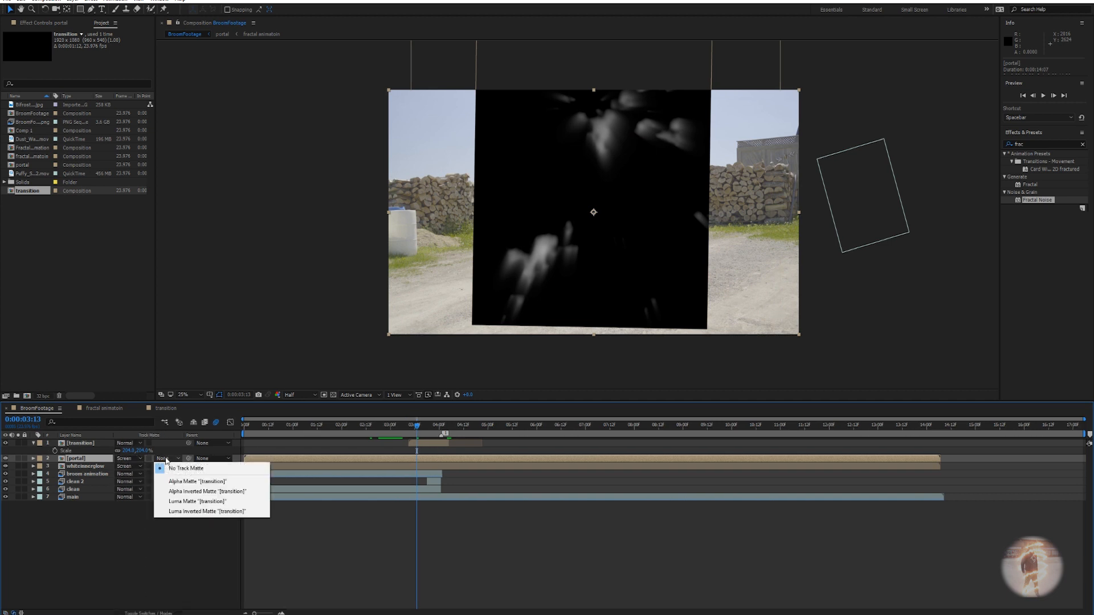
{"action": "left_click", "coordinate": [185, 504]}
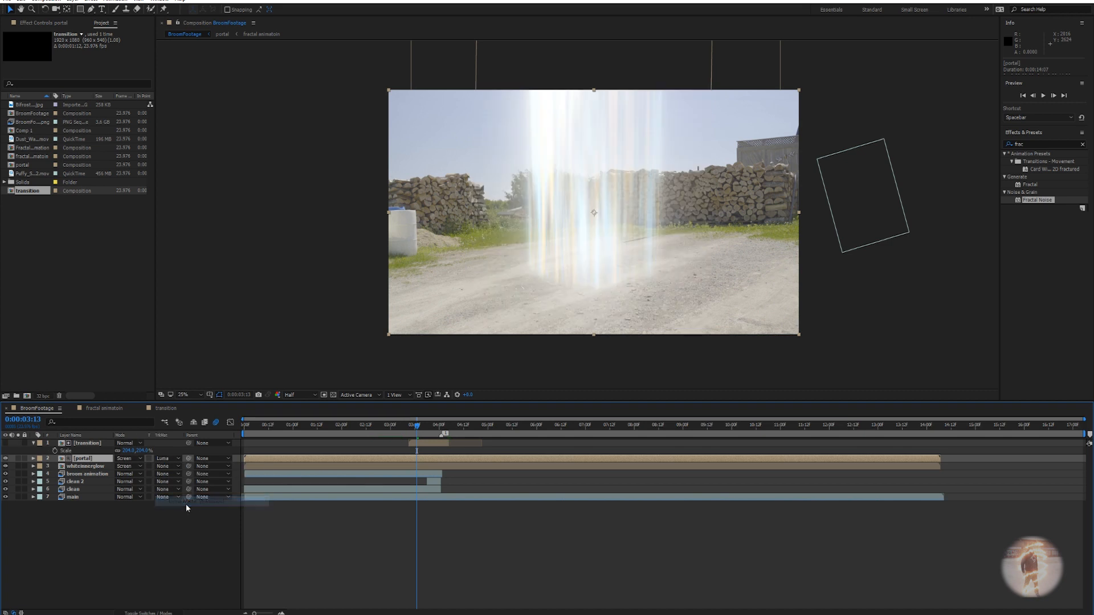
{"action": "mouse_move", "coordinate": [419, 430]}
{"action": "left_mouse_down"}
{"action": "mouse_move", "coordinate": [452, 431]}
{"action": "mouse_move", "coordinate": [382, 433]}
{"action": "mouse_move", "coordinate": [412, 433]}
{"action": "left_mouse_up"}
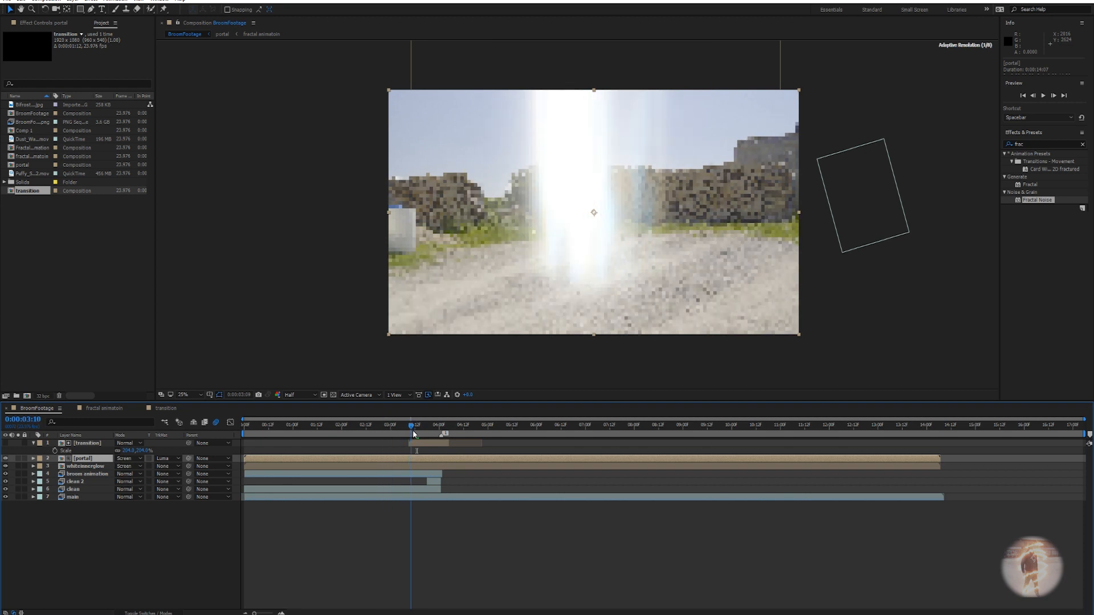
{"action": "left_click", "coordinate": [5, 467]}
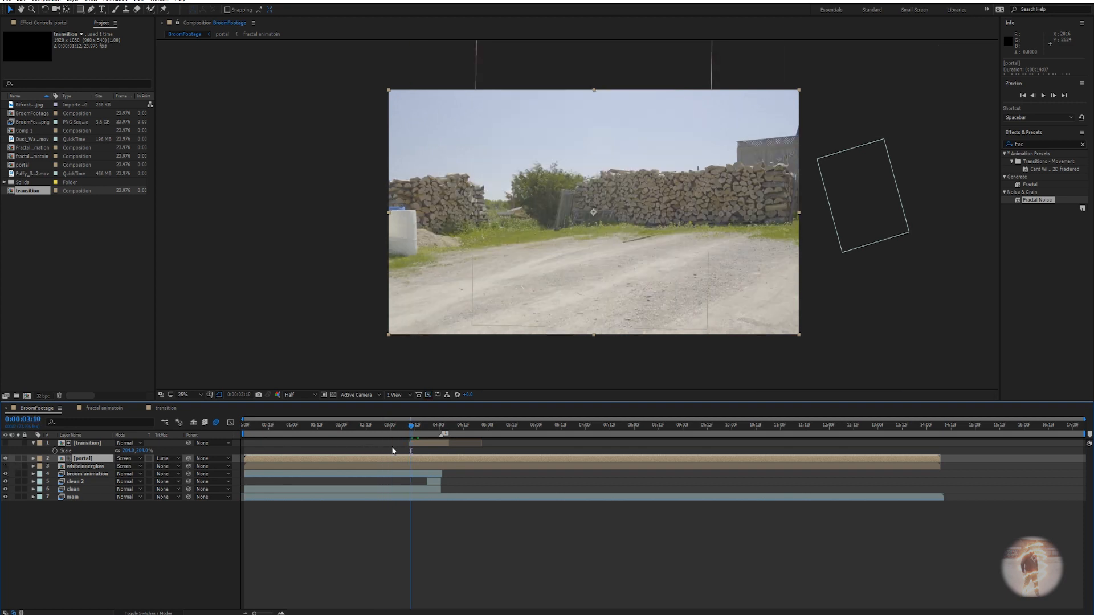
{"action": "left_click_drag", "start_coordinate": [416, 431], "coordinate": [435, 431]}
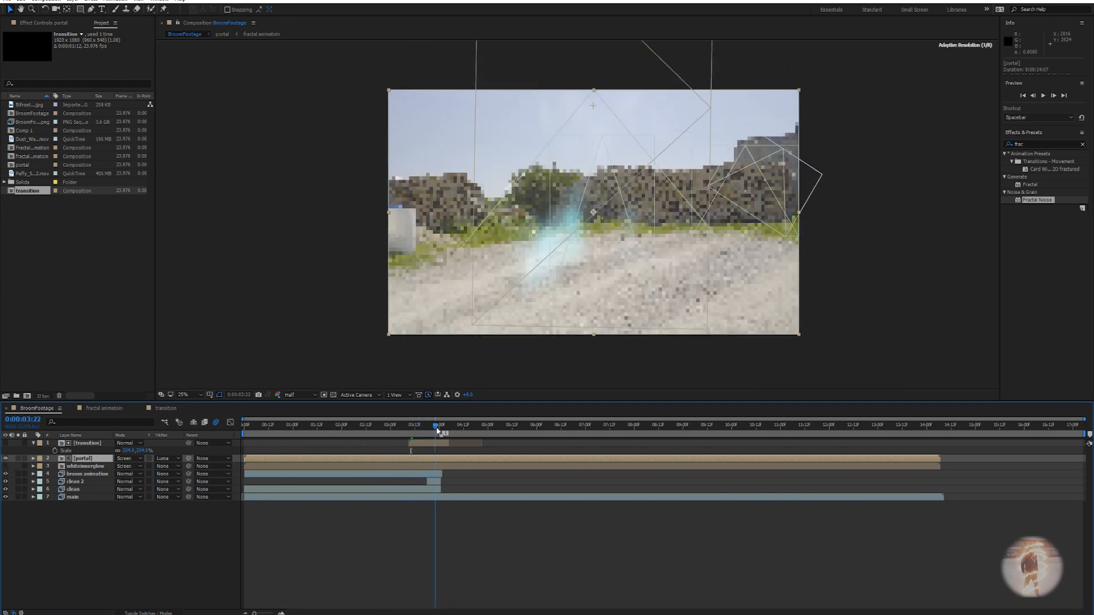
{"action": "left_click", "coordinate": [168, 459]}
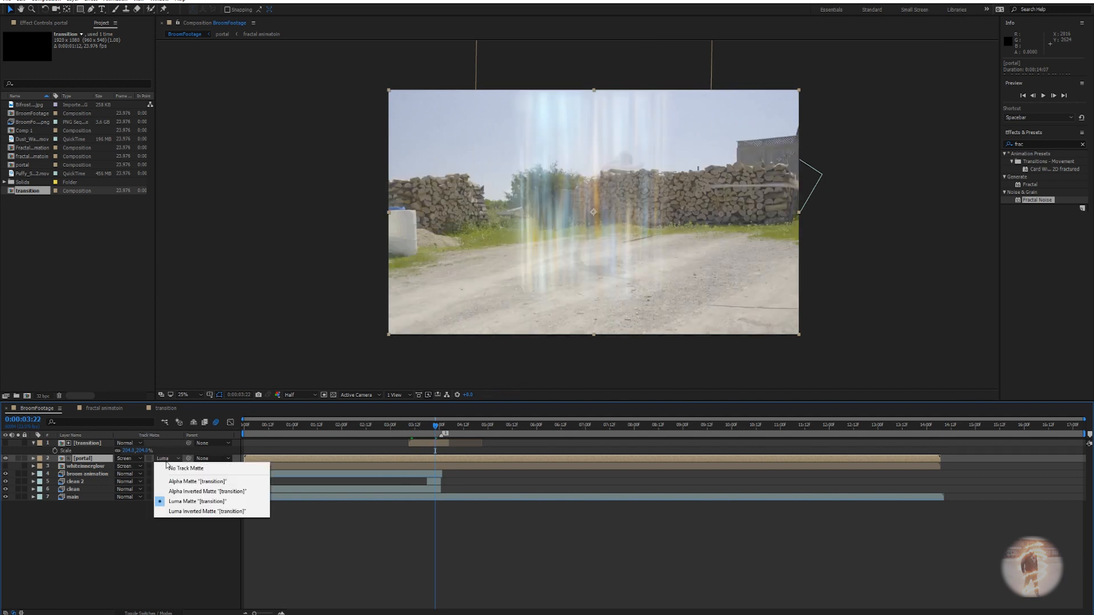
{"action": "left_click", "coordinate": [197, 512]}
Trim the portal layer's out point at 0:00:04:05.
{"action": "mouse_move", "coordinate": [437, 427]}
{"action": "left_mouse_down"}
{"action": "mouse_move", "coordinate": [407, 428]}
{"action": "mouse_move", "coordinate": [434, 428]}
{"action": "left_mouse_up"}
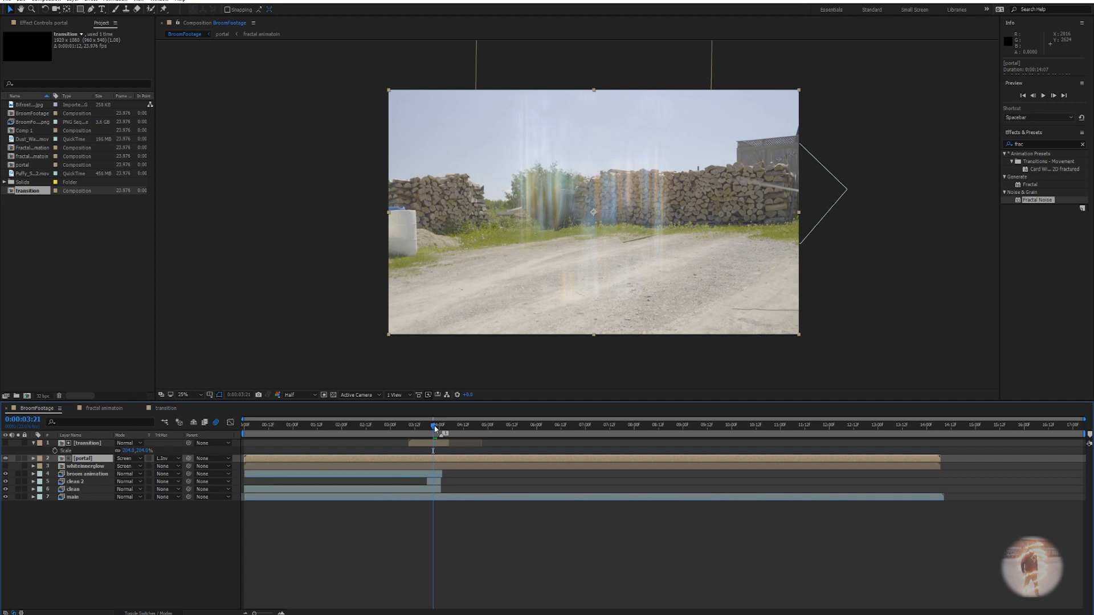
{"action": "left_click_drag", "start_coordinate": [436, 428], "coordinate": [439, 428]}
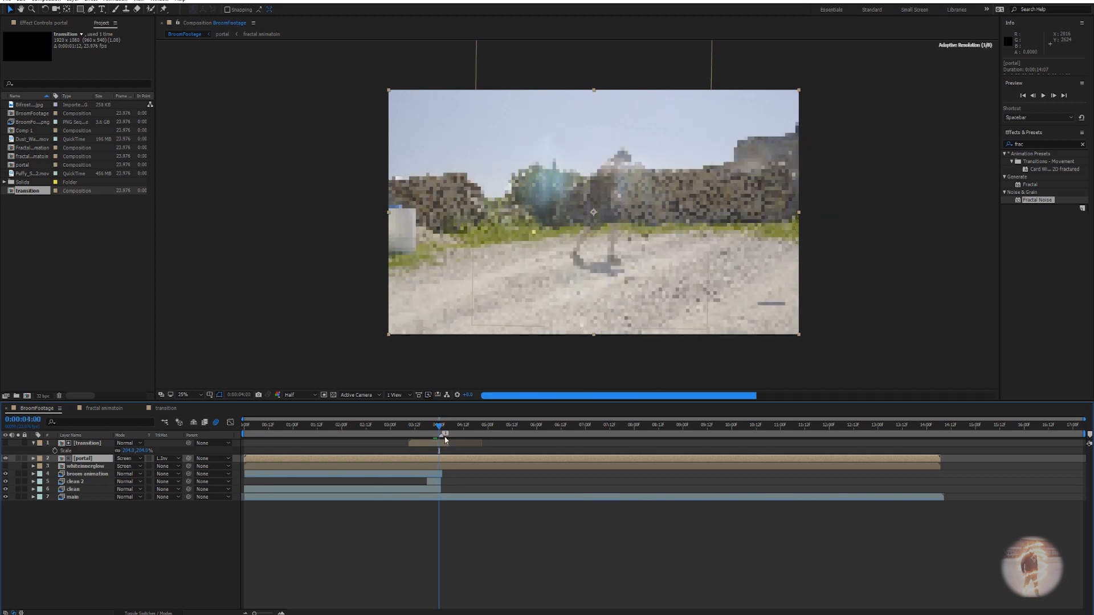
{"action": "left_click_drag", "start_coordinate": [440, 432], "coordinate": [450, 431]}
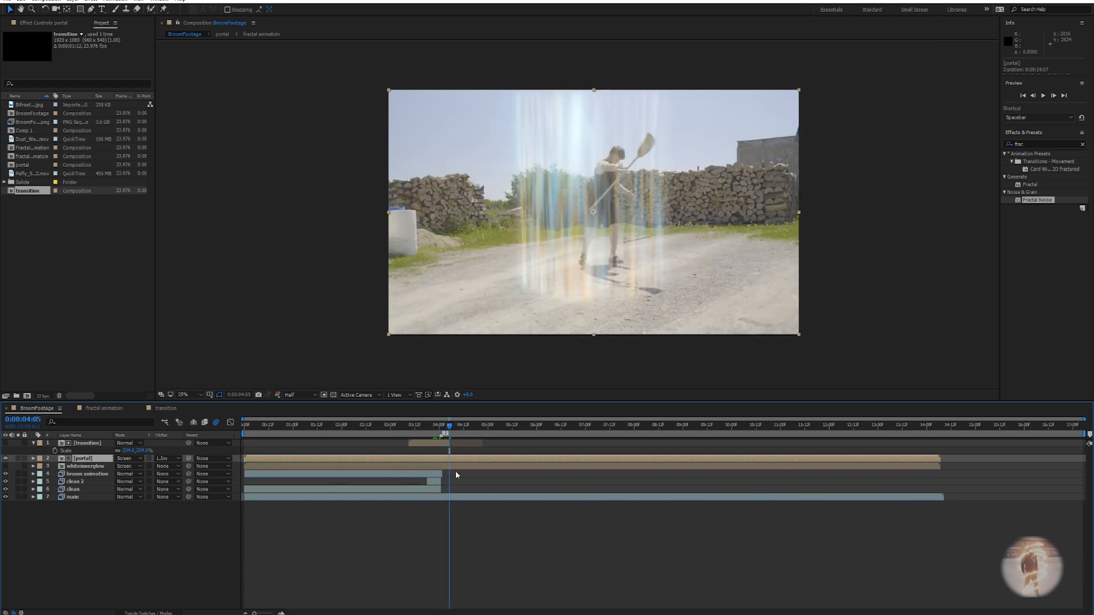
{"action": "key", "text": "alt+]"}
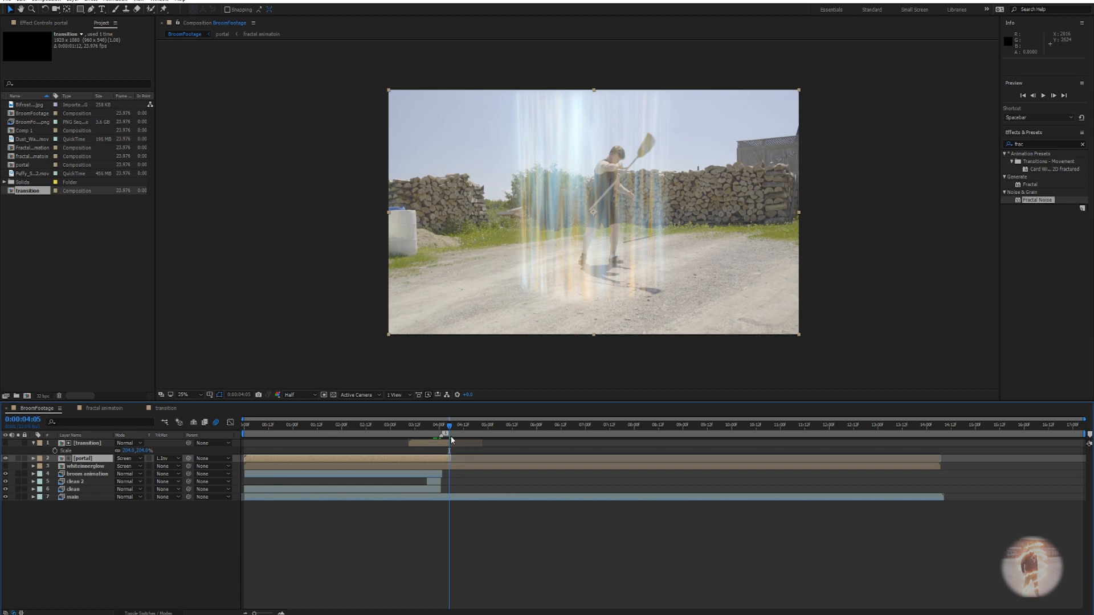
{"action": "key", "text": "Page_Up"}
{"action": "key", "text": "Page_Up"}
{"action": "key", "text": "Page_Up"}
{"action": "key", "text": "Page_Up"}
{"action": "key", "text": "Page_Up"}
{"action": "key", "text": "Page_Up"}
{"action": "key", "text": "Page_Up"}
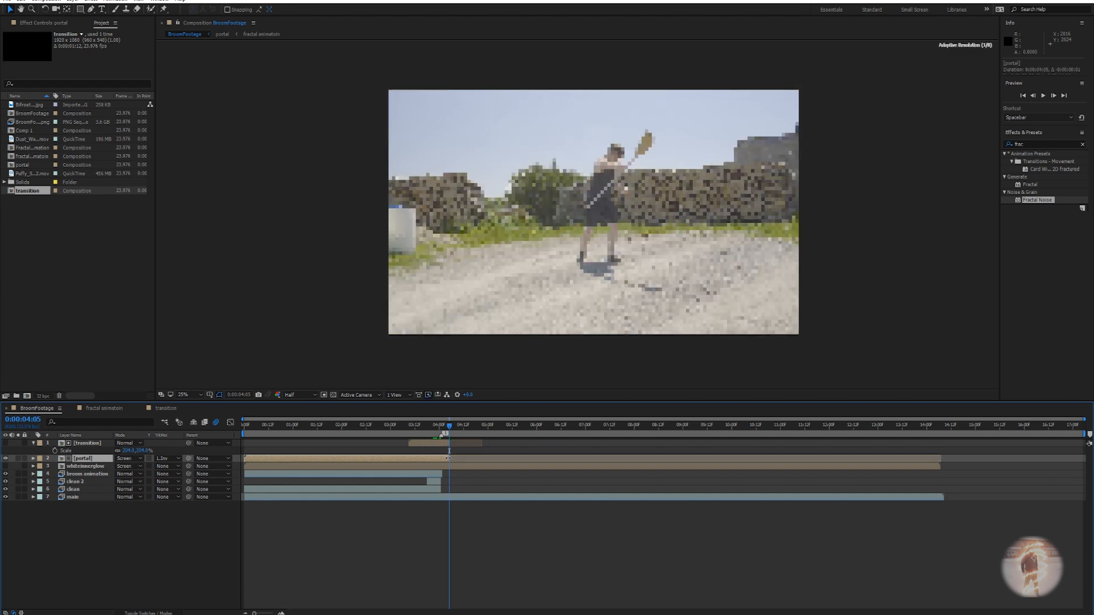
{"action": "key", "text": "Page_Up"}
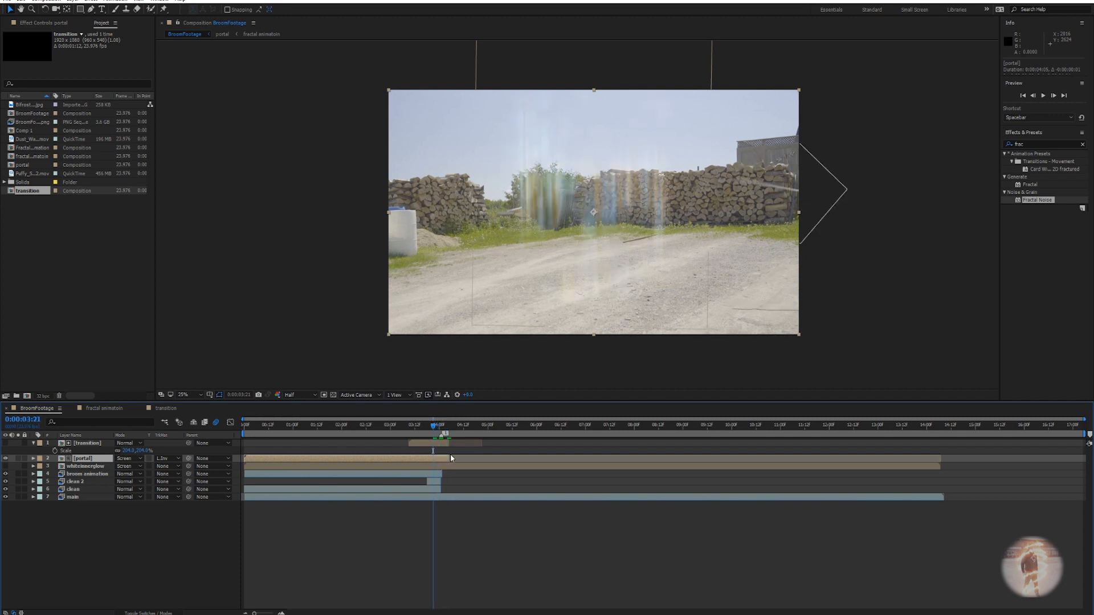
{"action": "left_click", "coordinate": [430, 443]}
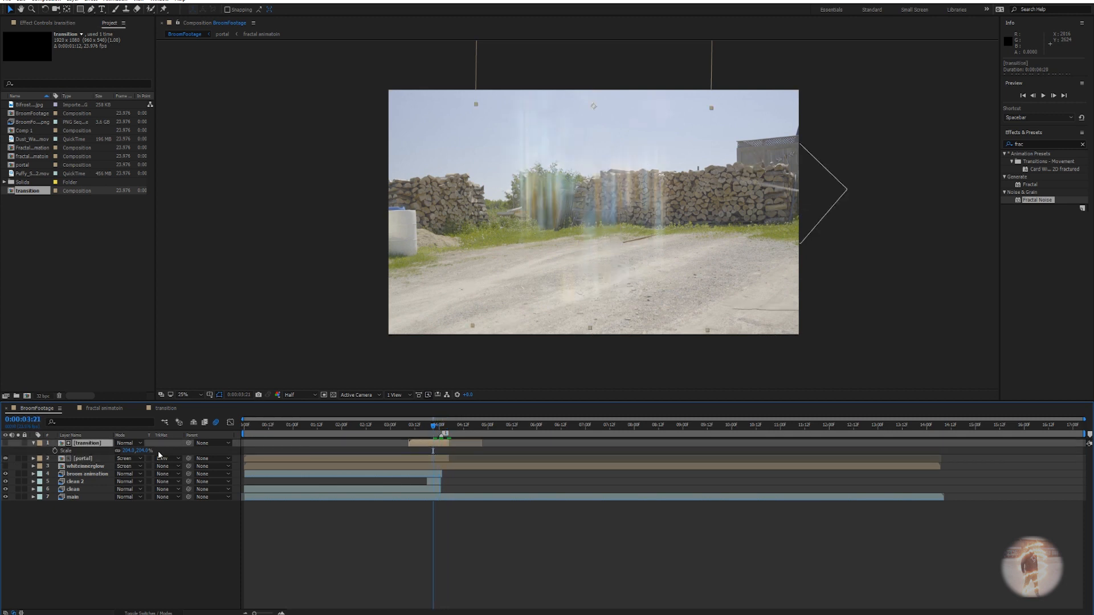
Duplicate the transition layer above whiteinnerglow and use it as whiteinnerglow's Luma Inverted matte.
{"action": "key", "text": "ctrl+d"}
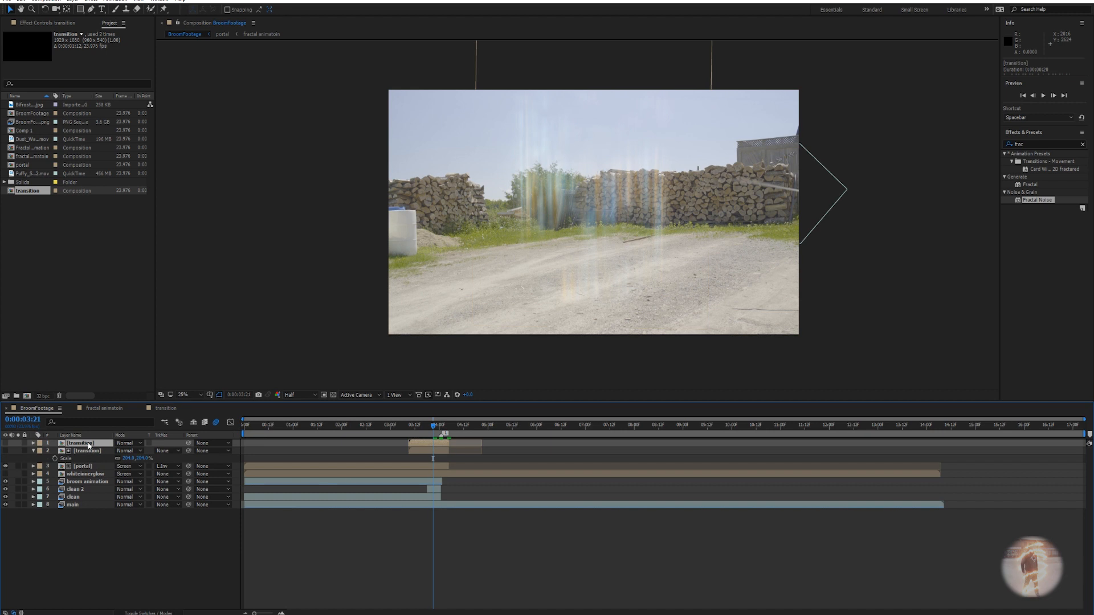
{"action": "left_click_drag", "start_coordinate": [88, 445], "coordinate": [93, 476]}
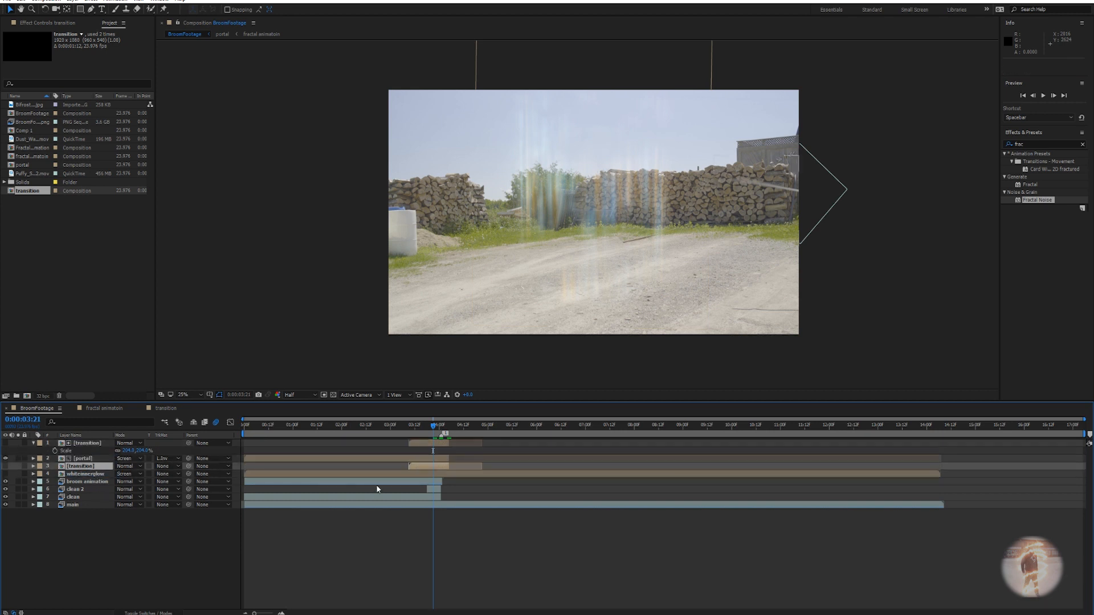
{"action": "left_click", "coordinate": [158, 477]}
{"action": "left_click", "coordinate": [188, 527]}
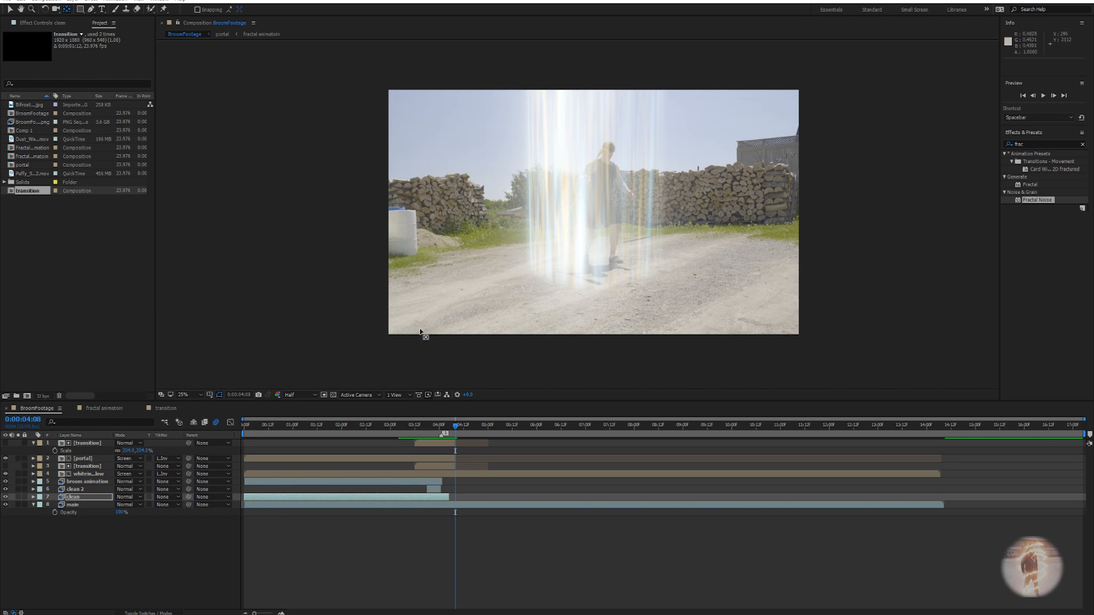
{"action": "mouse_move", "coordinate": [456, 430]}
{"action": "left_mouse_down"}
{"action": "mouse_move", "coordinate": [405, 430]}
{"action": "mouse_move", "coordinate": [462, 441]}
{"action": "left_mouse_up"}
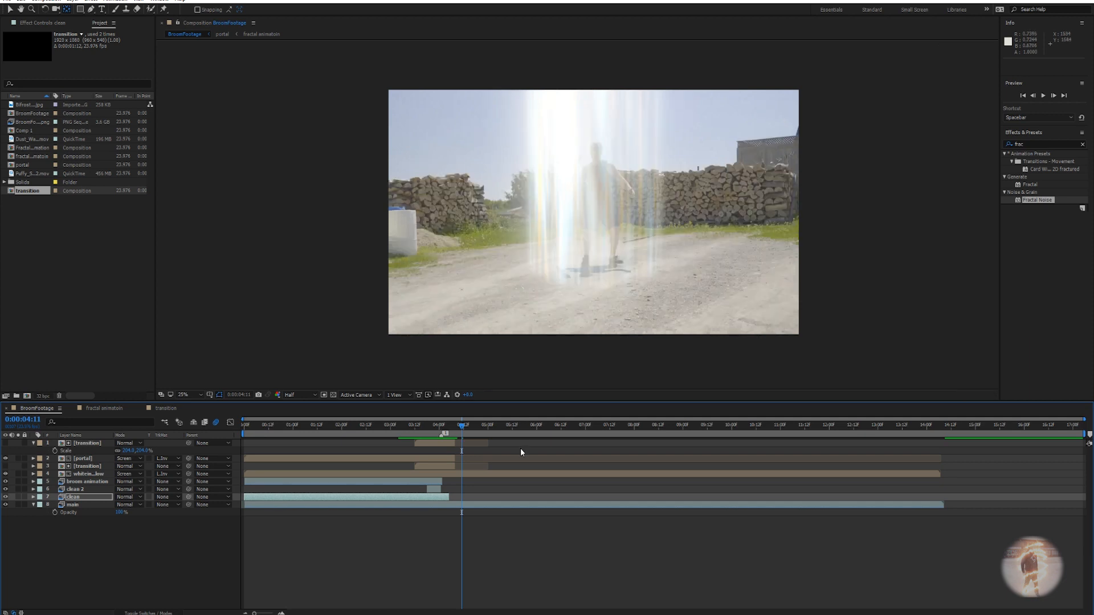
End the whiteinnerglow layer at 4:07, where the beam disappears.
{"action": "left_click", "coordinate": [466, 474]}
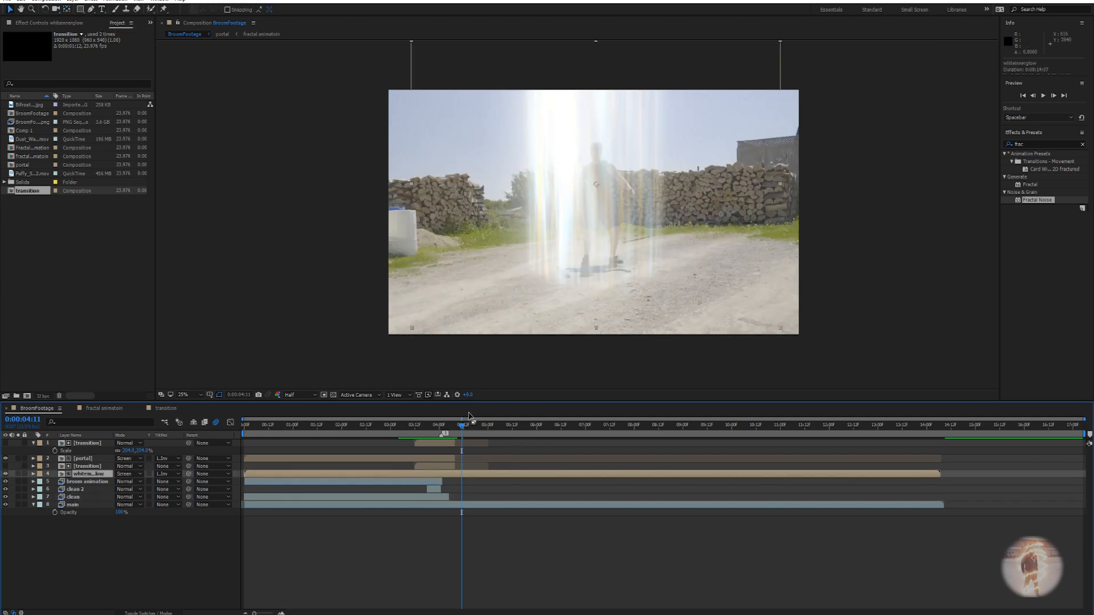
{"action": "left_click_drag", "start_coordinate": [471, 428], "coordinate": [454, 426]}
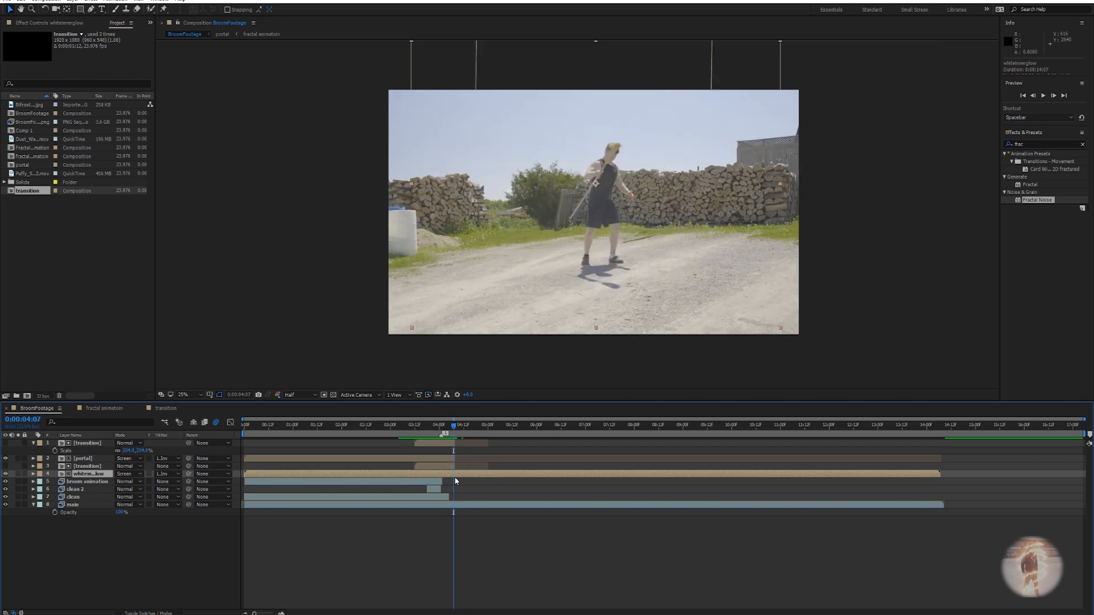
{"action": "key", "text": "alt+bracketright"}
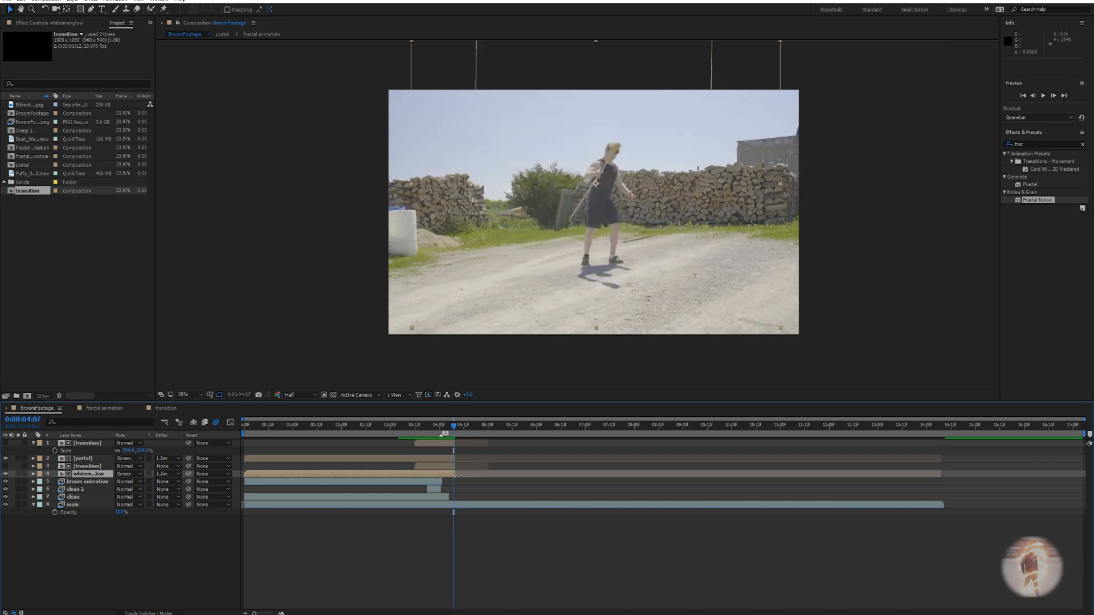
{"action": "mouse_move", "coordinate": [459, 427]}
{"action": "left_mouse_down"}
{"action": "mouse_move", "coordinate": [471, 427]}
{"action": "mouse_move", "coordinate": [425, 425]}
{"action": "mouse_move", "coordinate": [443, 425]}
{"action": "left_mouse_up"}
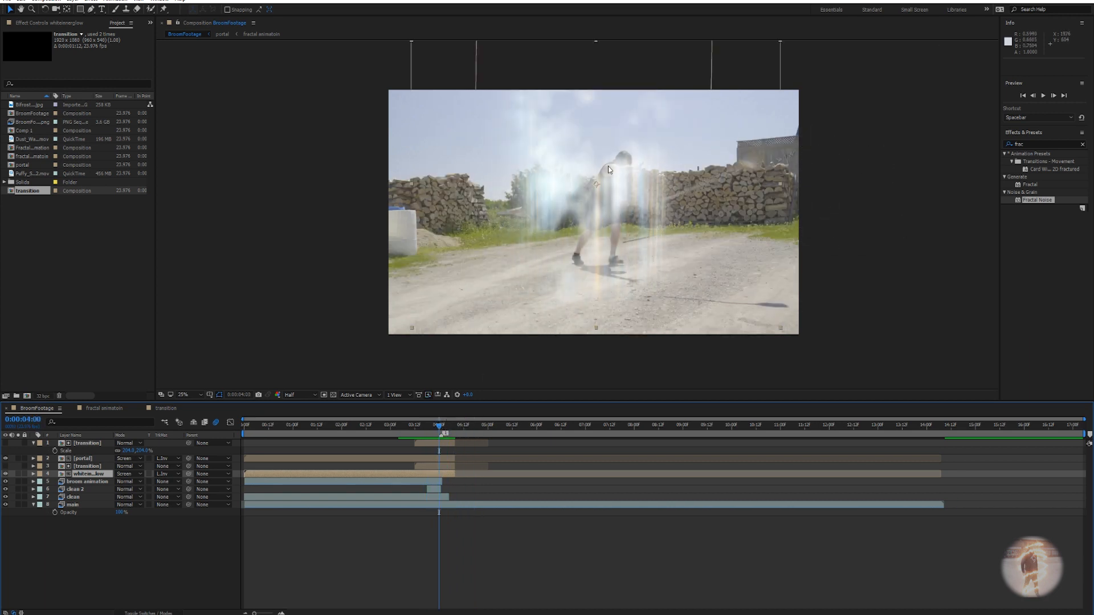
Zoom the composition view to 50%, then open the transition precomp and select its fractal layer.
{"action": "key", "text": "period"}
{"action": "scroll", "coordinate": [614, 225], "scroll_direction": "down", "scroll_amount": 2}
{"action": "left_click_drag", "start_coordinate": [614, 226], "coordinate": [651, 238]}
{"action": "scroll", "coordinate": [651, 238], "scroll_direction": "up", "scroll_amount": 2}
{"action": "double_click", "coordinate": [85, 443]}
{"action": "left_click", "coordinate": [79, 445]}
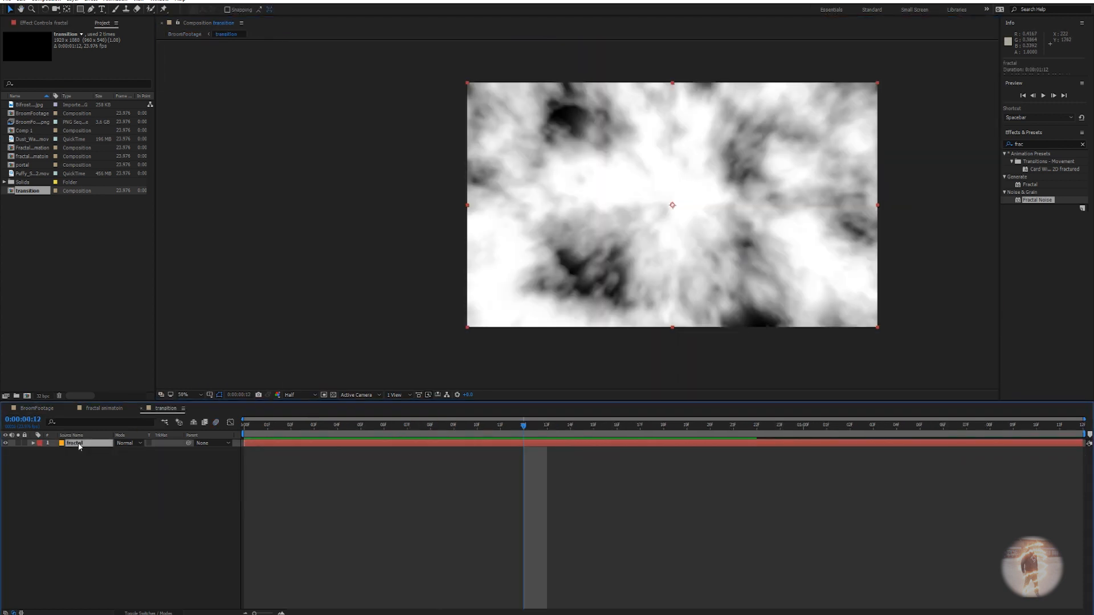
Enlarge the Fractal Noise Transform Scale to about 1123.
{"action": "left_click", "coordinate": [53, 25]}
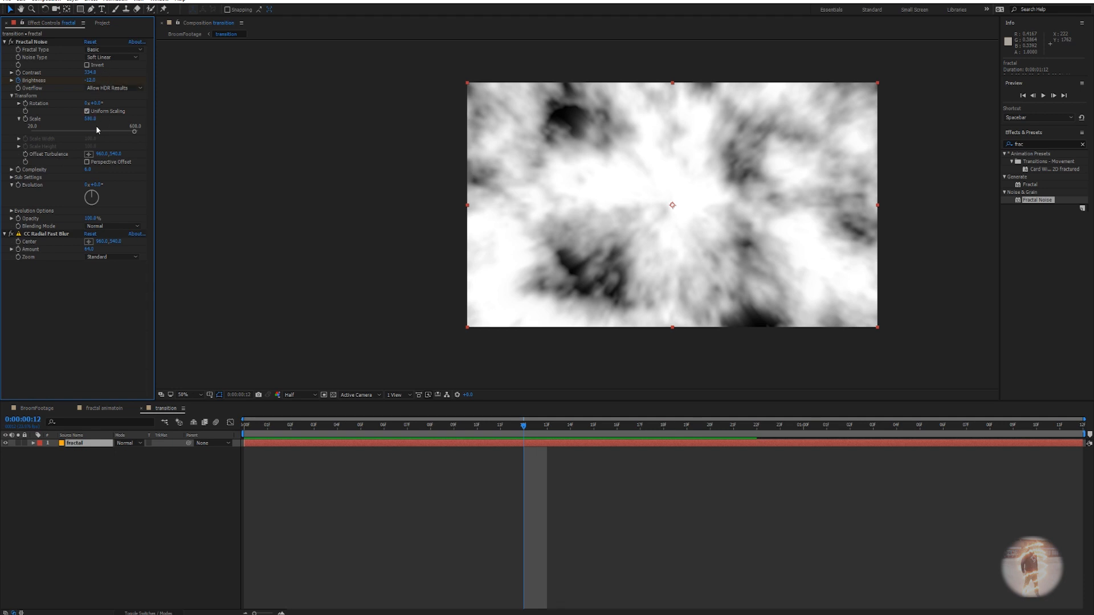
{"action": "left_click_drag", "start_coordinate": [91, 118], "coordinate": [307, 103]}
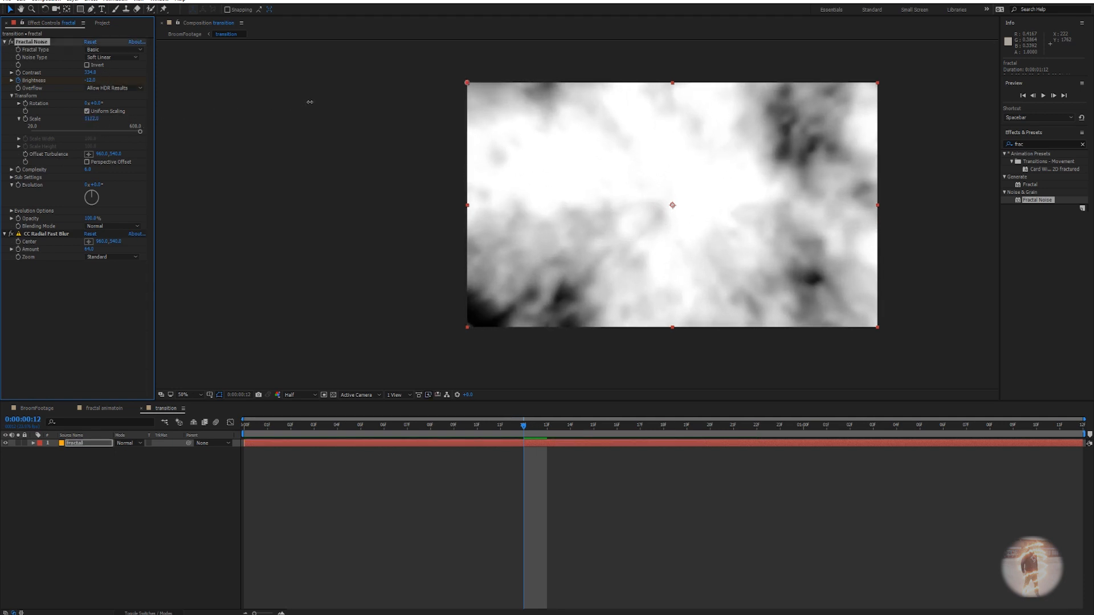
{"action": "left_click", "coordinate": [100, 411]}
Back in BroomFootage, preview the portal transition from 3:19 and from 3:05.
{"action": "left_click", "coordinate": [39, 409]}
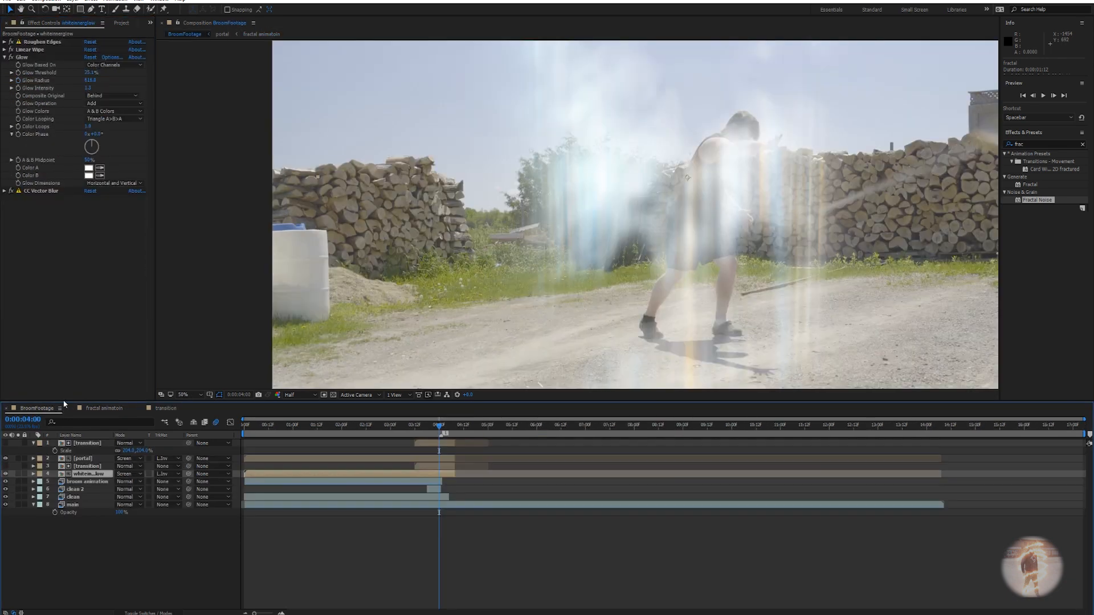
{"action": "key", "text": "space"}
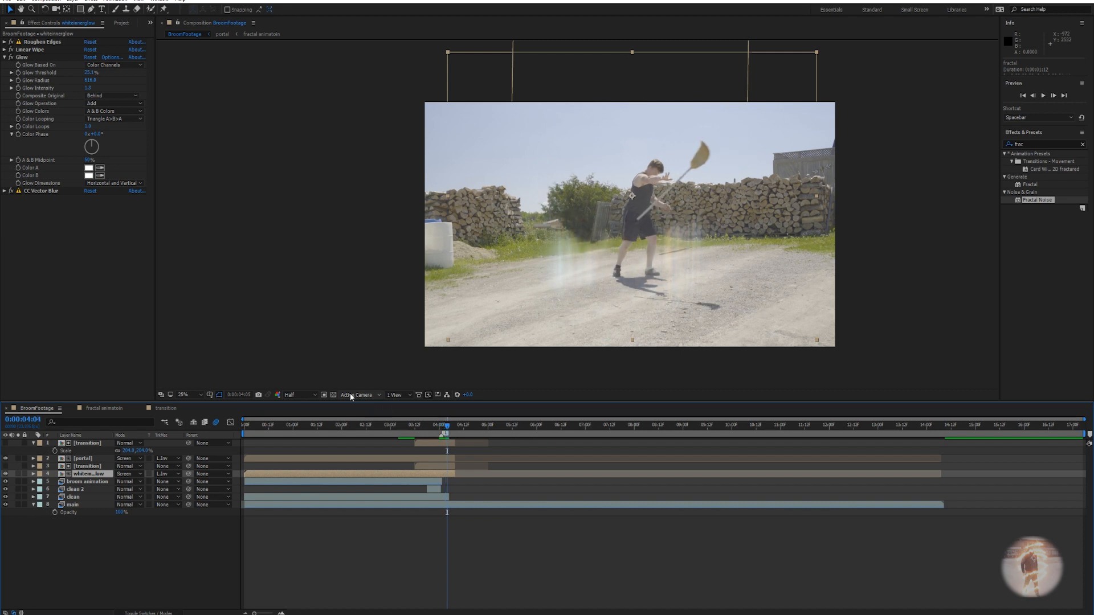
{"action": "left_click_drag", "start_coordinate": [449, 428], "coordinate": [429, 429]}
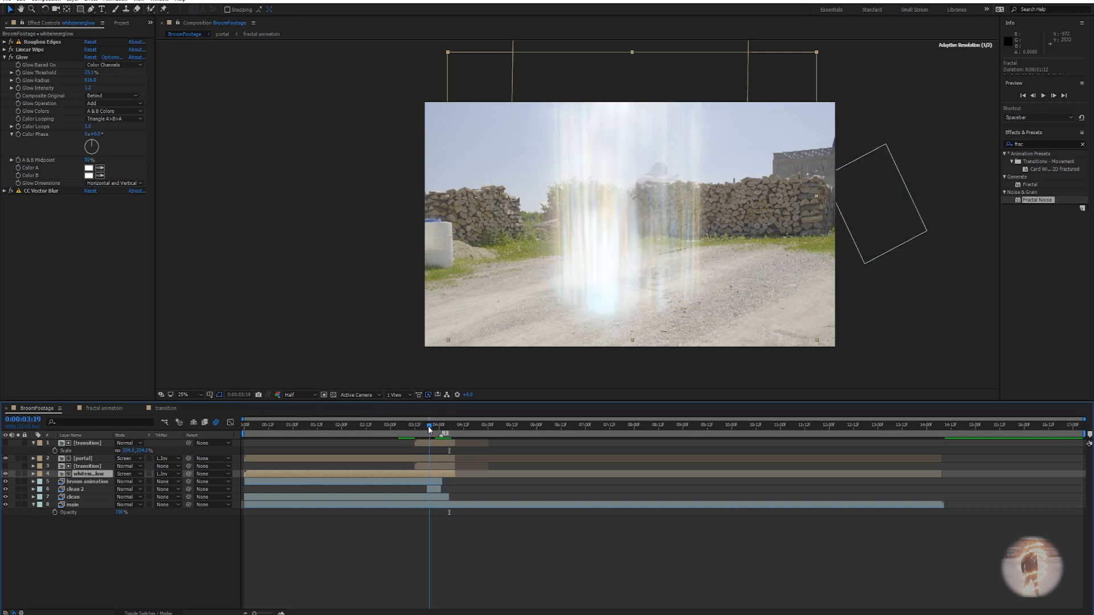
{"action": "key", "text": "space"}
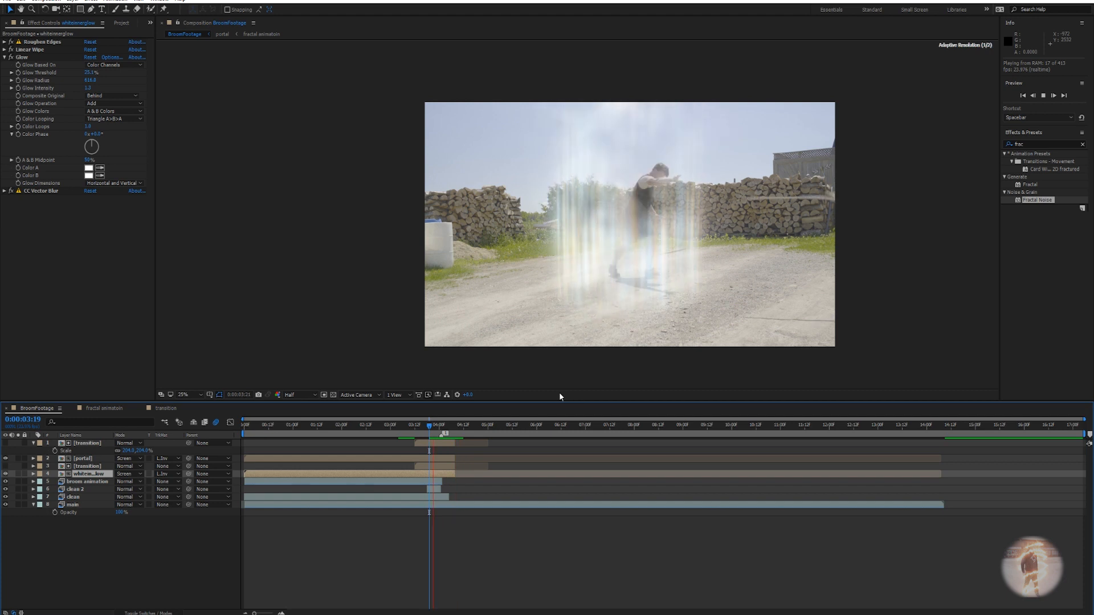
{"action": "left_click_drag", "start_coordinate": [438, 427], "coordinate": [400, 429]}
{"action": "key", "text": "space"}
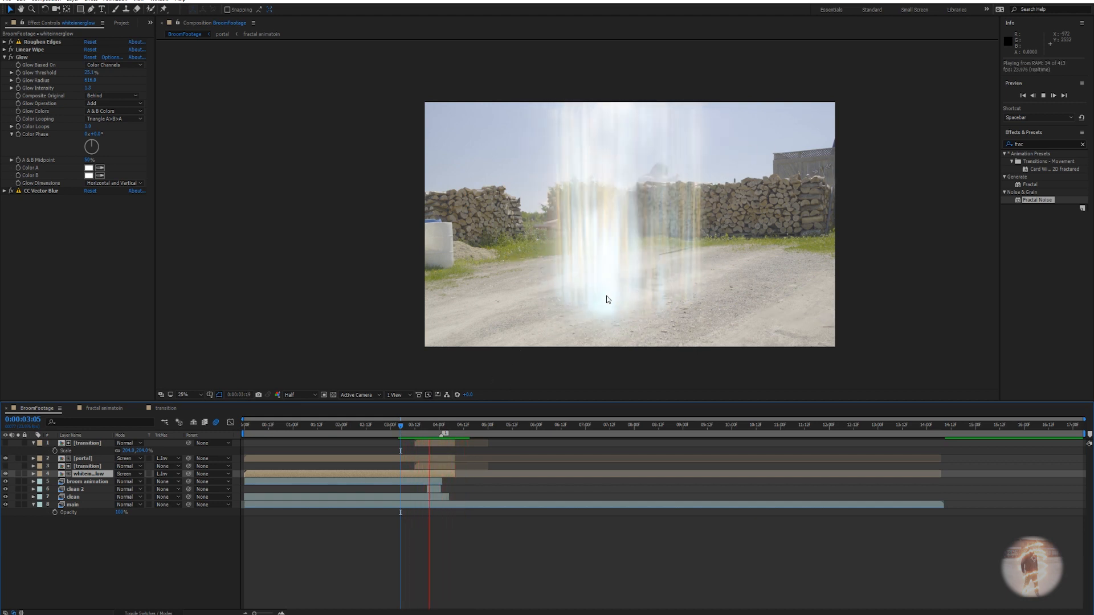
{"action": "left_click_drag", "start_coordinate": [467, 427], "coordinate": [433, 426]}
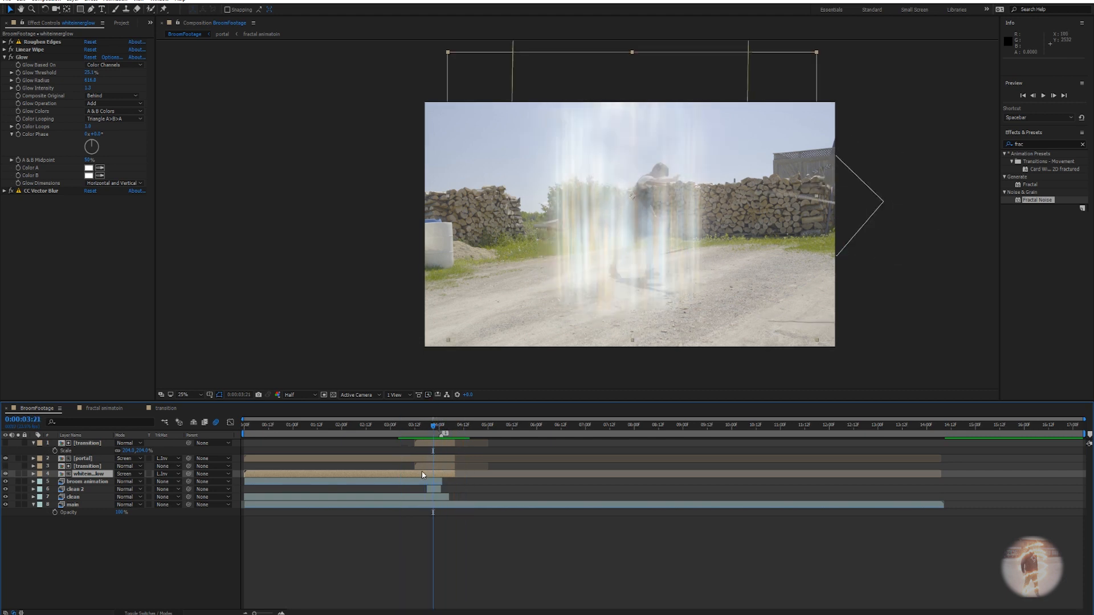
{"action": "left_click", "coordinate": [294, 465]}
Nudge the portal and whiteinnerglow layers up-right and preview the transition from 3:01 to 4:05.
{"action": "left_click", "coordinate": [86, 458]}
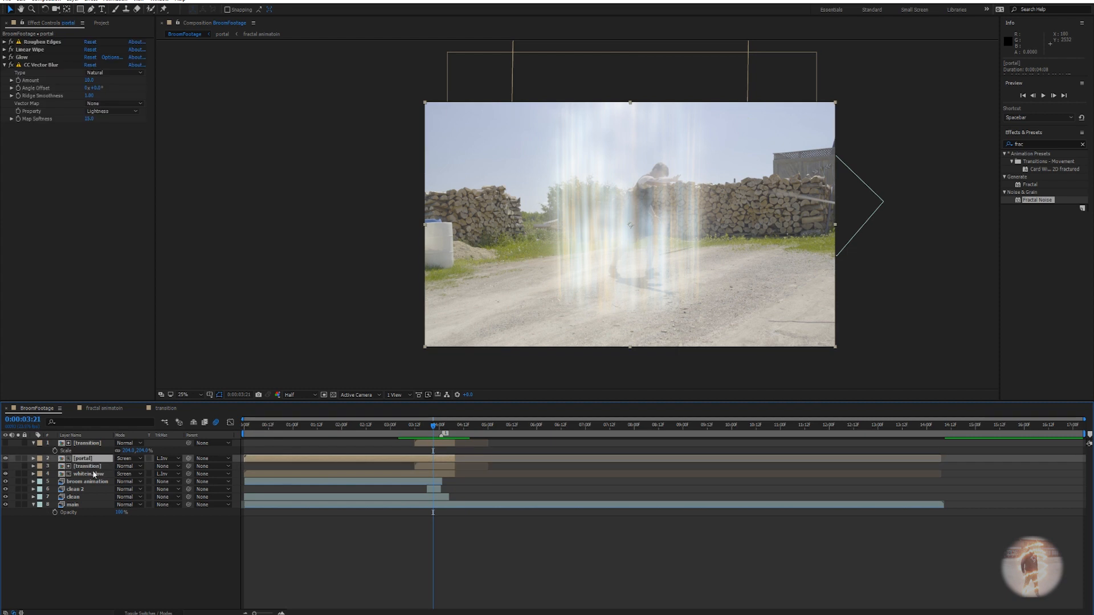
{"action": "left_click", "coordinate": [91, 474], "text": "ctrl"}
{"action": "left_click_drag", "start_coordinate": [663, 277], "coordinate": [673, 264]}
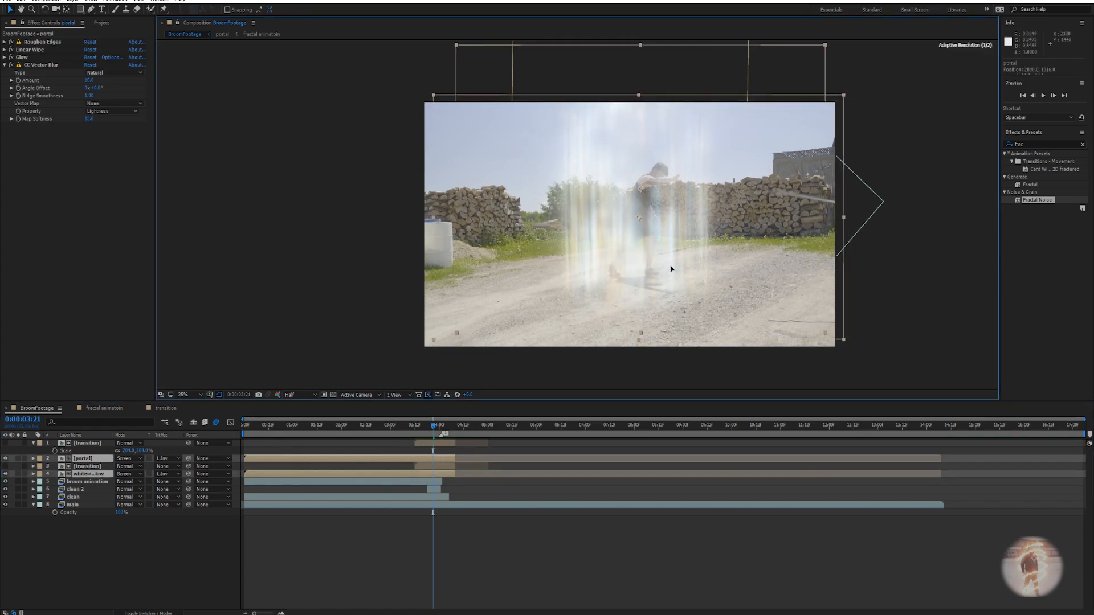
{"action": "left_click_drag", "start_coordinate": [433, 426], "coordinate": [392, 428]}
{"action": "key", "text": "space"}
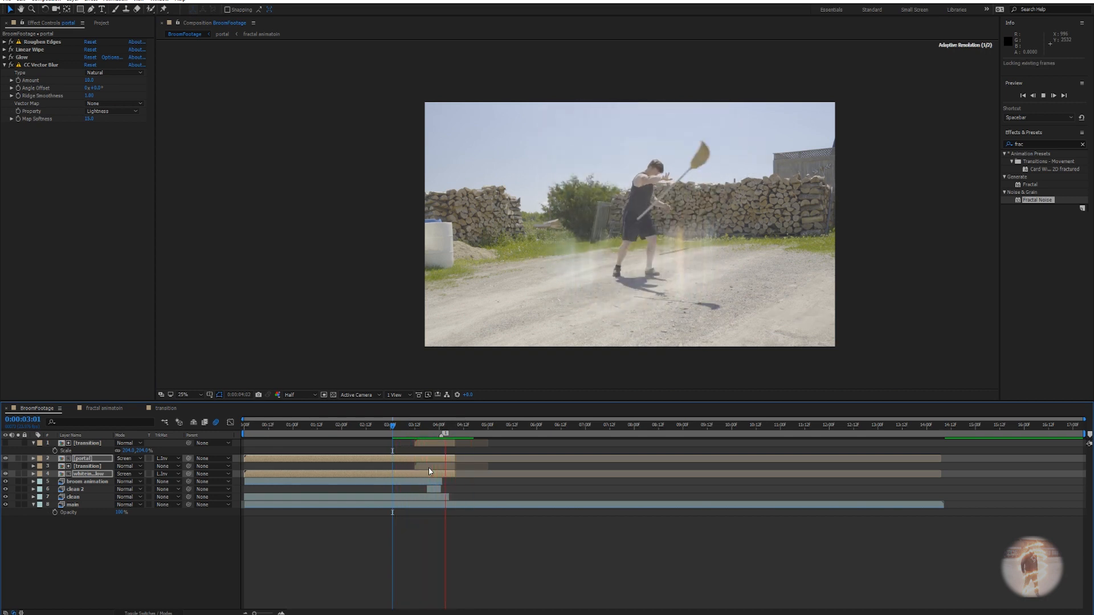
{"action": "key", "text": "space"}
{"action": "left_click_drag", "start_coordinate": [467, 426], "coordinate": [434, 434]}
{"action": "mouse_move", "coordinate": [432, 434]}
{"action": "left_mouse_down"}
{"action": "mouse_move", "coordinate": [453, 434]}
{"action": "mouse_move", "coordinate": [420, 434]}
{"action": "mouse_move", "coordinate": [450, 432]}
{"action": "mouse_move", "coordinate": [437, 434]}
{"action": "left_mouse_up"}
Set whiteinnerglow's Glow Threshold to 17.3% and check the glow between 3:15 and 3:23.
{"action": "left_click", "coordinate": [86, 524]}
{"action": "left_click", "coordinate": [86, 474]}
{"action": "left_click_drag", "start_coordinate": [90, 72], "coordinate": [81, 73]}
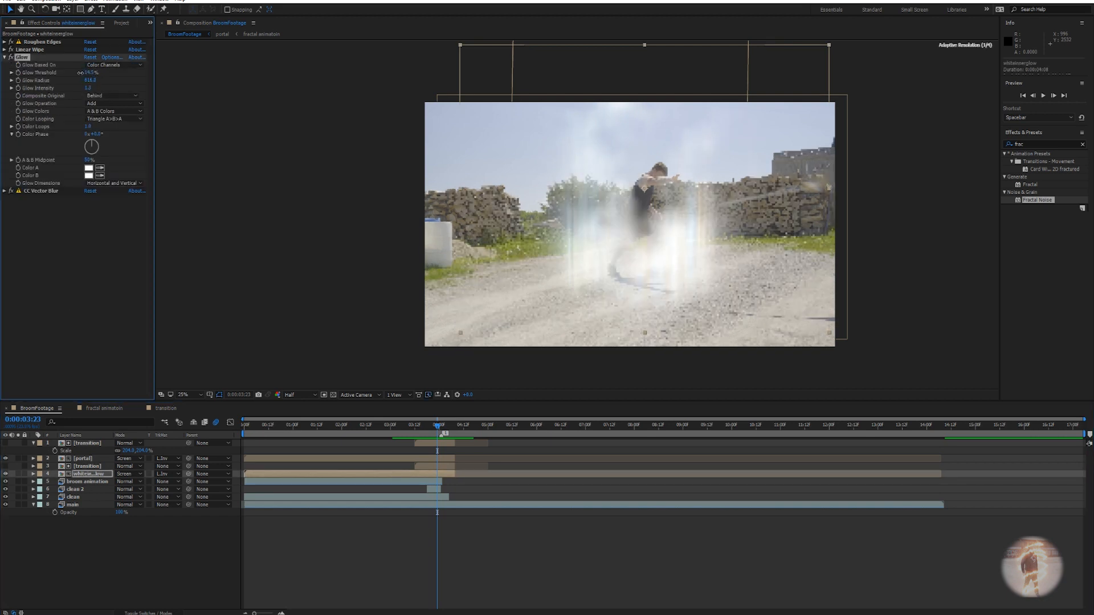
{"action": "left_click_drag", "start_coordinate": [82, 73], "coordinate": [94, 72]}
{"action": "left_click", "coordinate": [419, 426]}
{"action": "left_click_drag", "start_coordinate": [421, 426], "coordinate": [431, 426]}
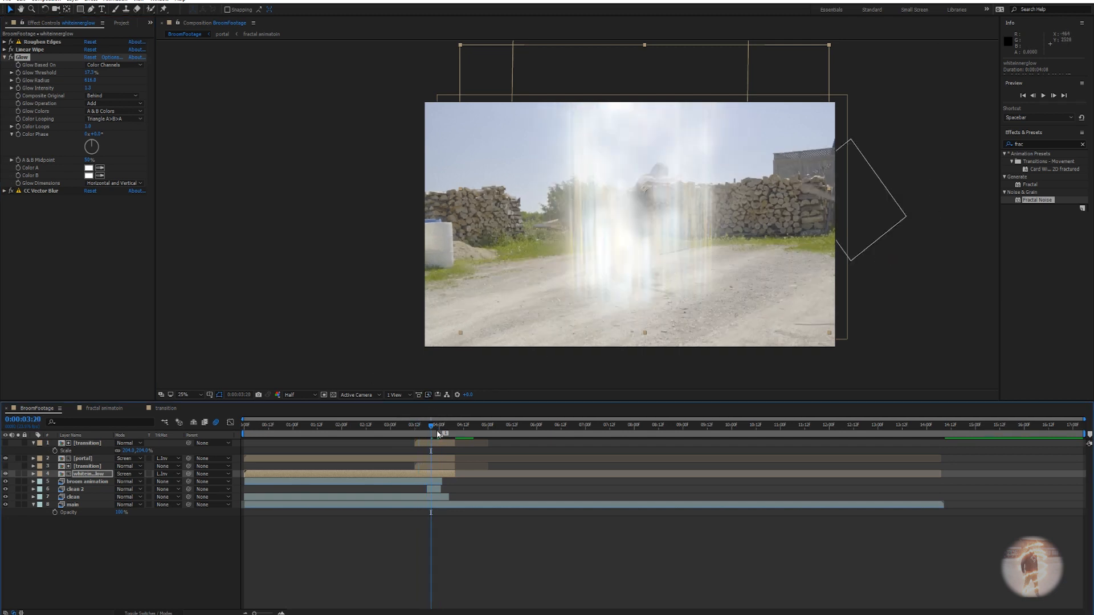
{"action": "left_click", "coordinate": [437, 433]}
{"action": "key", "text": "period"}
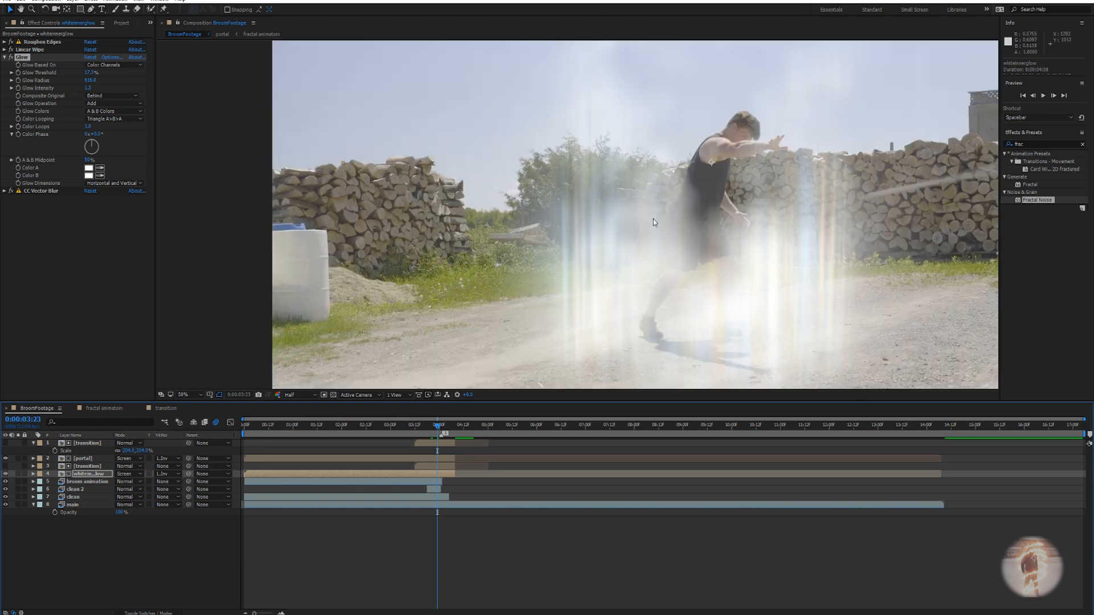
{"action": "left_click", "coordinate": [166, 408]}
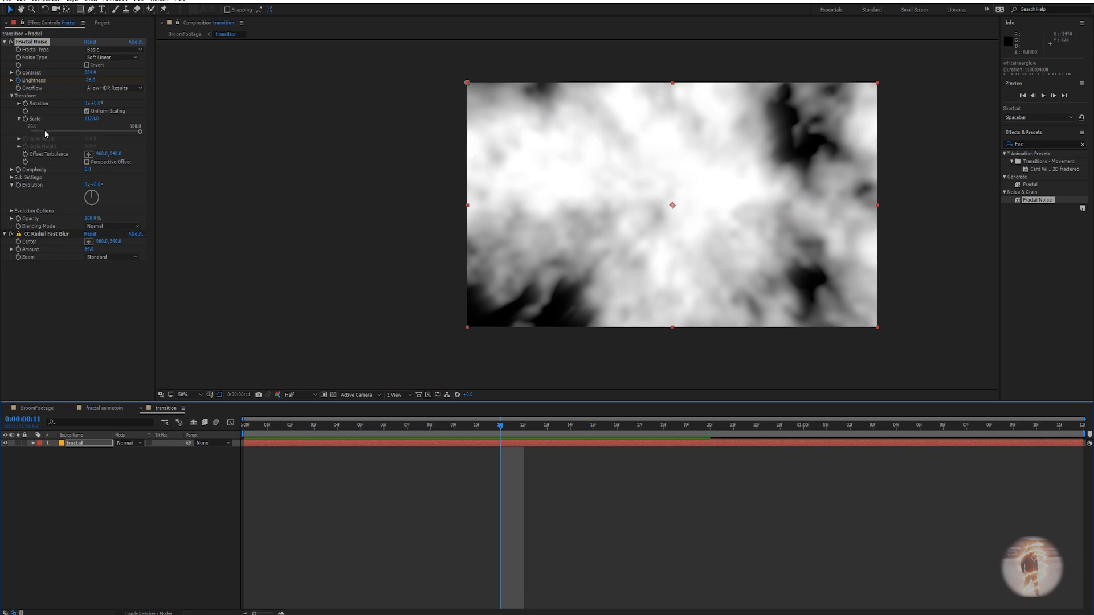
Set the fractal noise Random Seed to 240 under Evolution Options.
{"action": "left_click", "coordinate": [11, 211]}
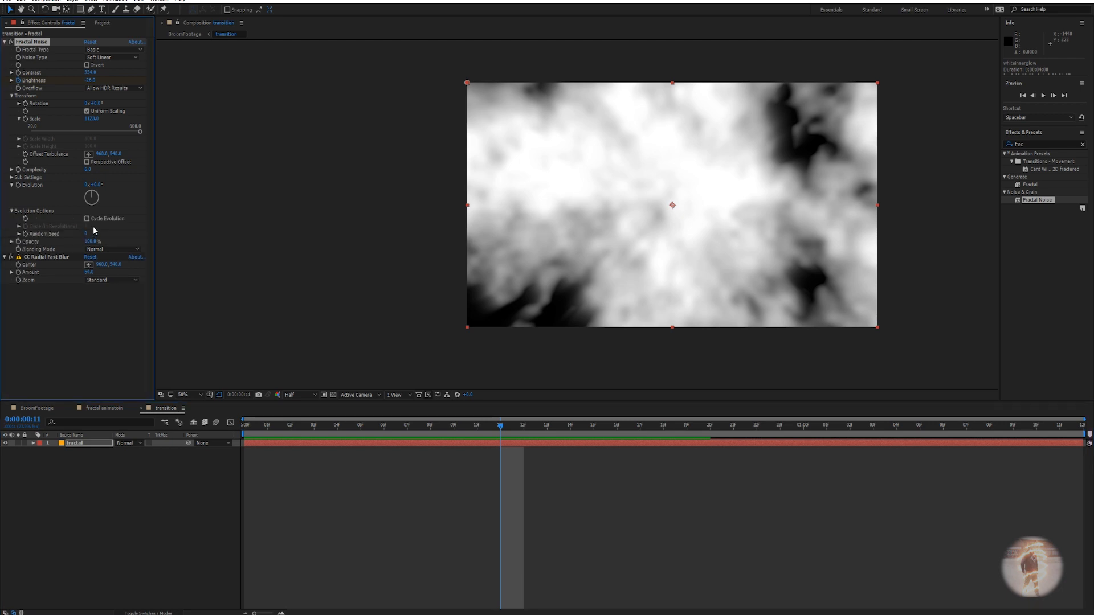
{"action": "left_click_drag", "start_coordinate": [86, 235], "coordinate": [442, 385]}
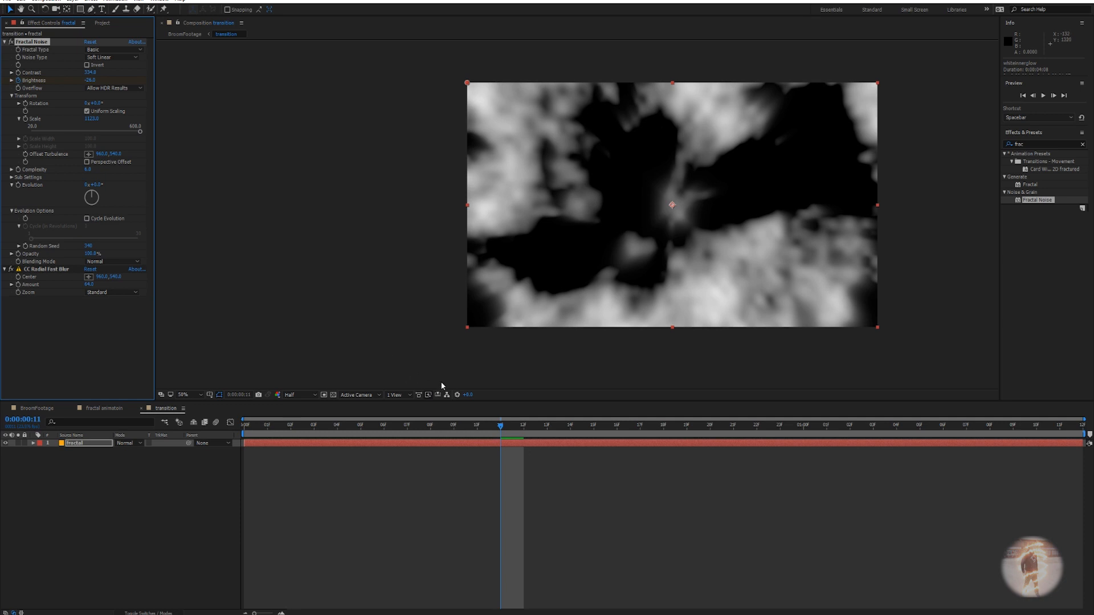
{"action": "left_click", "coordinate": [101, 408]}
Preview the transition in BroomFootage from 0:00:03:10 through about 4:12.
{"action": "left_click", "coordinate": [42, 409]}
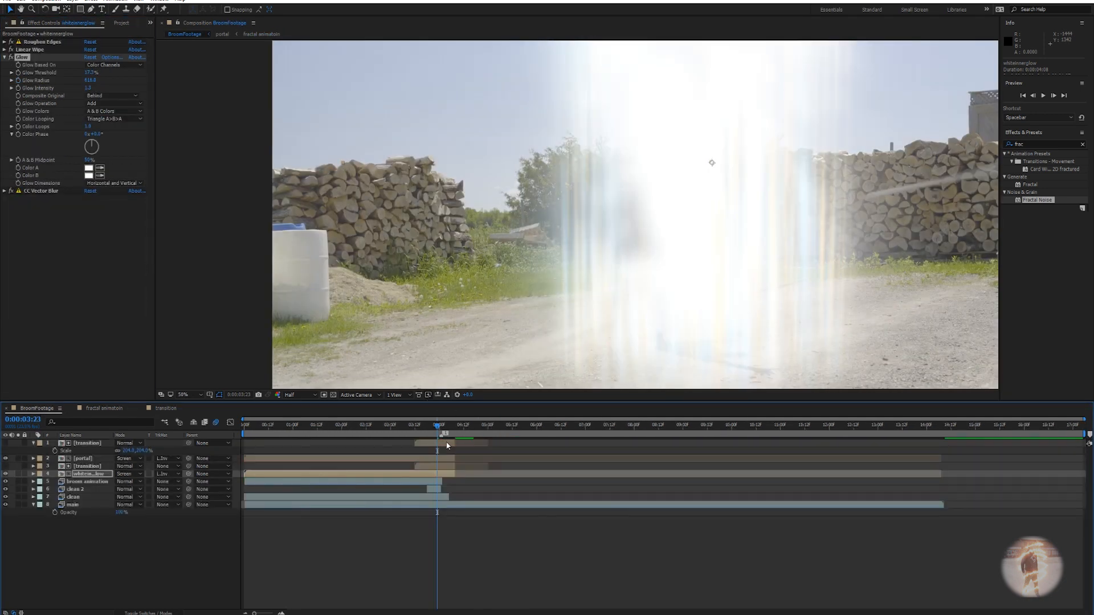
{"action": "key", "text": "space"}
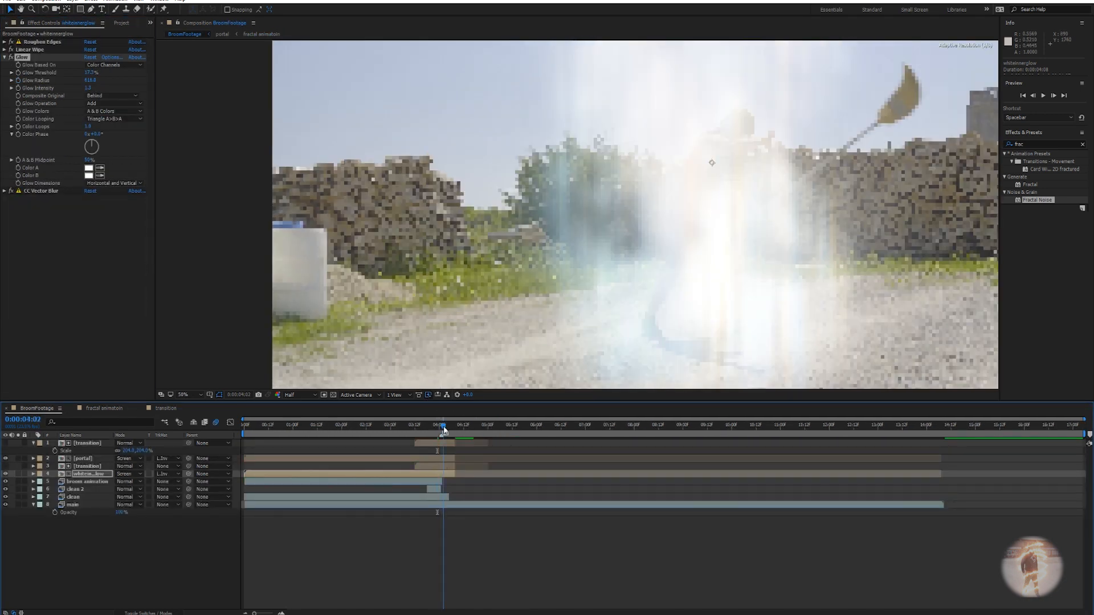
{"action": "scroll", "coordinate": [713, 282], "scroll_direction": "down", "scroll_amount": 2}
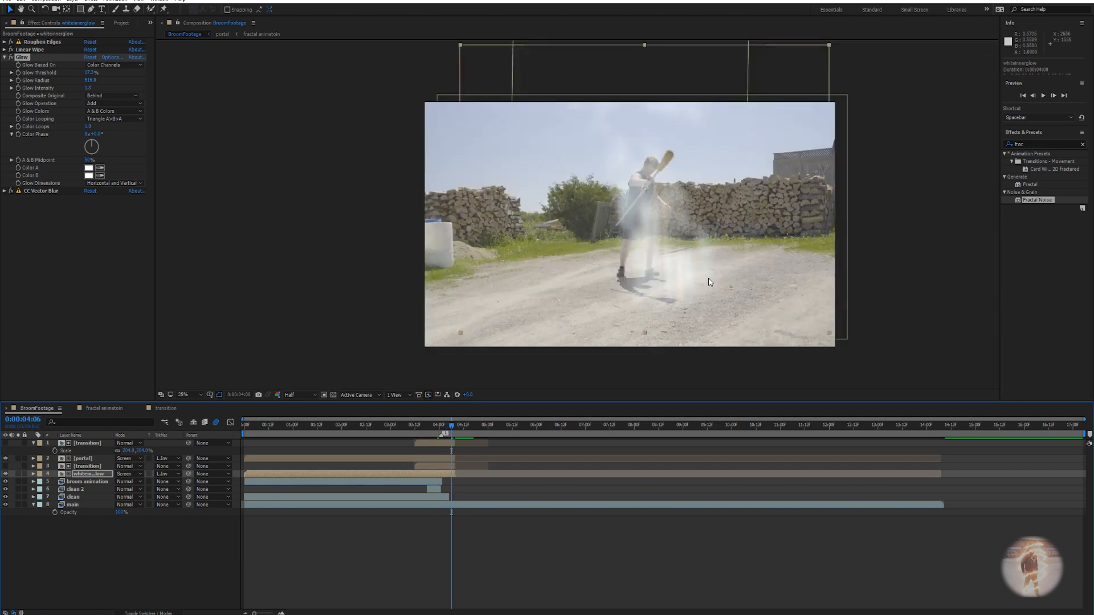
{"action": "left_click_drag", "start_coordinate": [453, 432], "coordinate": [410, 428]}
{"action": "key", "text": "space"}
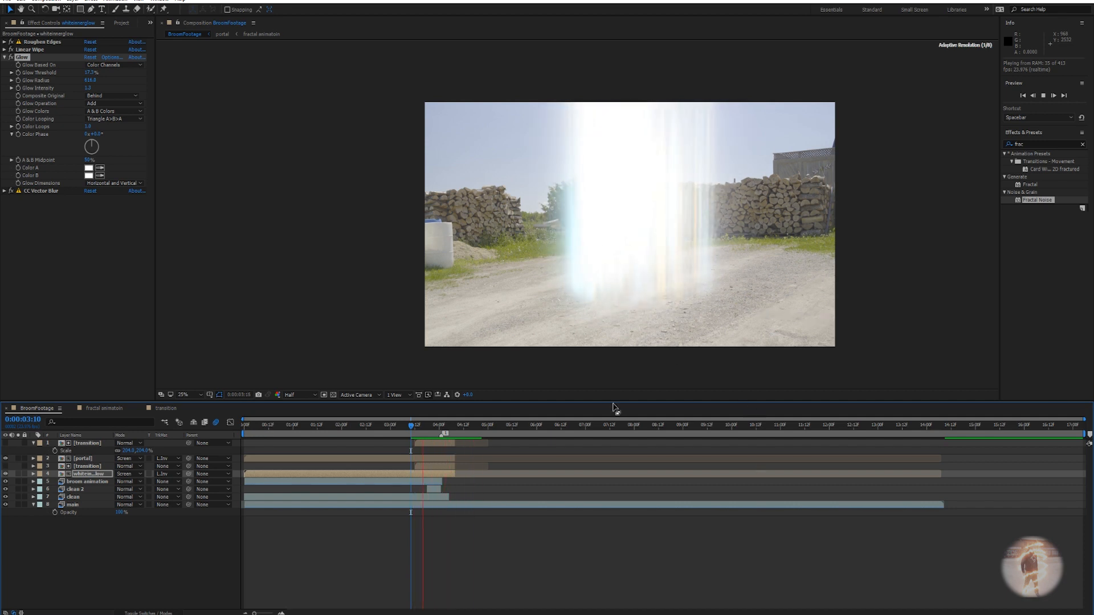
{"action": "left_click", "coordinate": [463, 424]}
{"action": "mouse_move", "coordinate": [463, 426]}
{"action": "left_mouse_down"}
{"action": "mouse_move", "coordinate": [419, 425]}
{"action": "mouse_move", "coordinate": [466, 425]}
{"action": "left_mouse_up"}
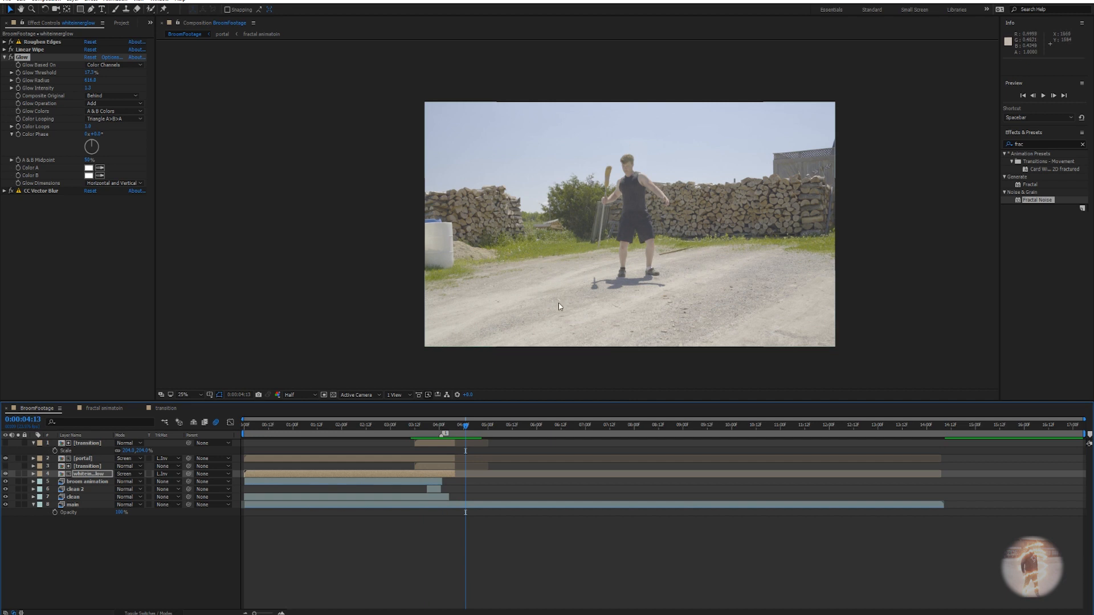
Add the BifrostLogo image as the top layer of BroomFootage, above portal.
{"action": "left_click", "coordinate": [122, 22]}
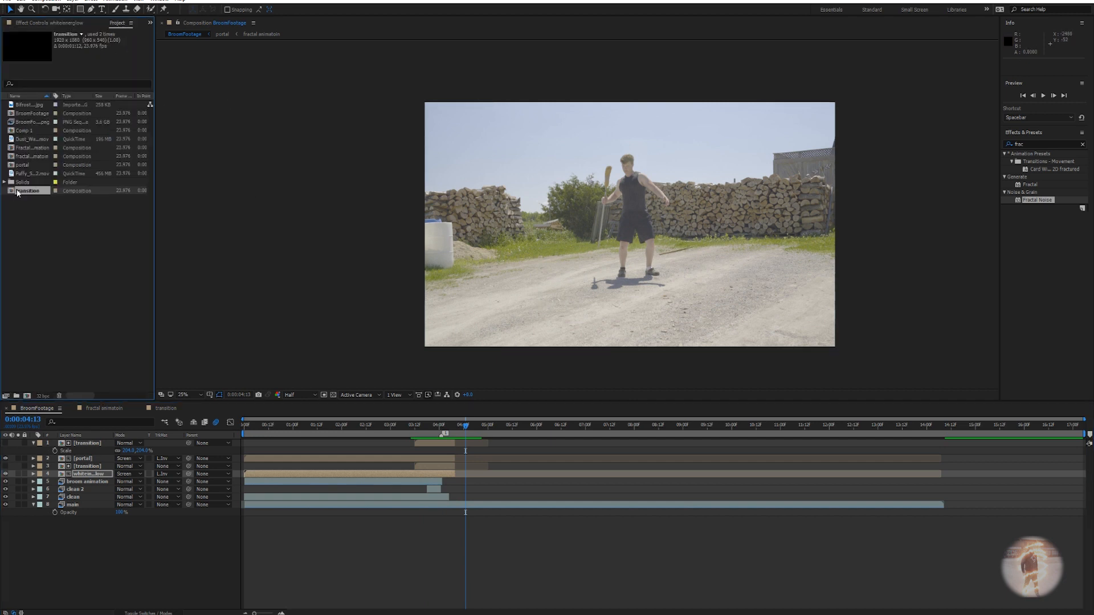
{"action": "left_click", "coordinate": [29, 105]}
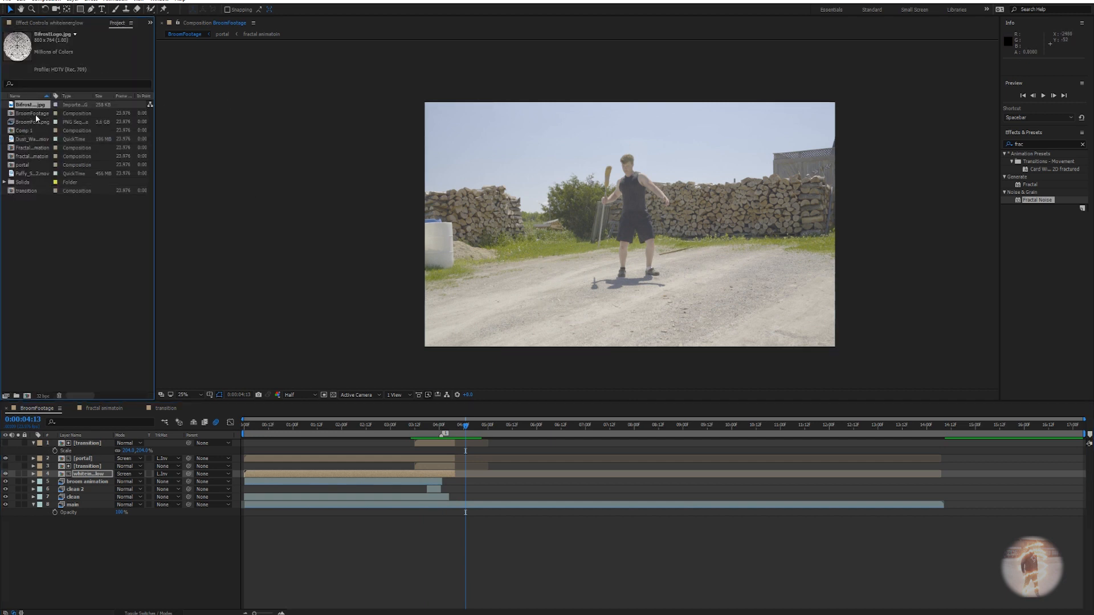
{"action": "left_click_drag", "start_coordinate": [29, 107], "coordinate": [91, 443]}
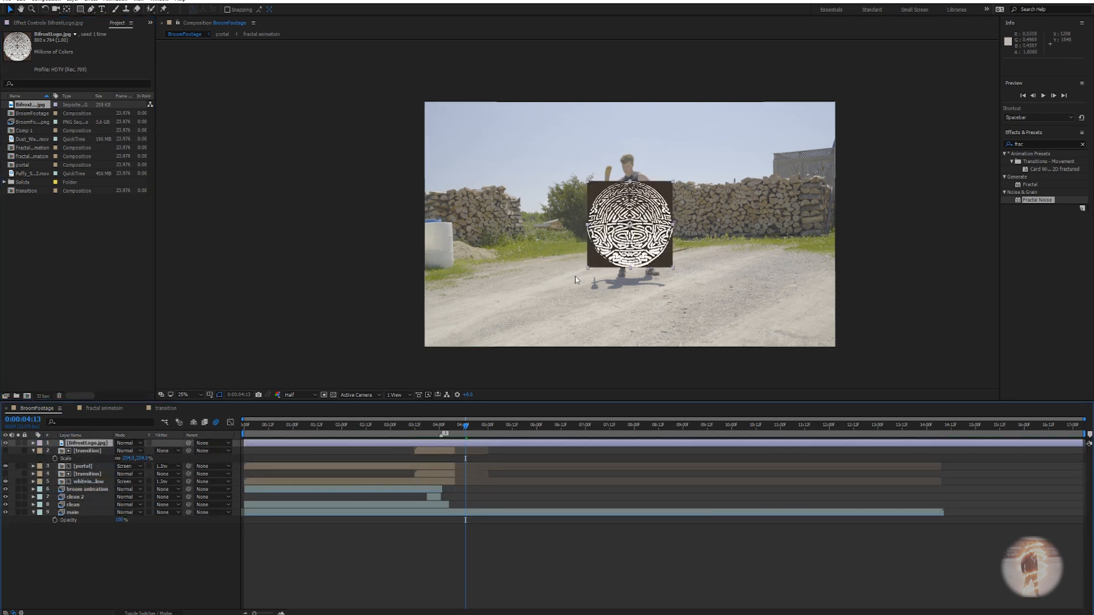
{"action": "scroll", "coordinate": [637, 250], "scroll_direction": "up", "scroll_amount": 2}
{"action": "left_click_drag", "start_coordinate": [646, 265], "coordinate": [580, 278]}
{"action": "scroll", "coordinate": [626, 247], "scroll_direction": "up", "scroll_amount": 1}
{"action": "scroll", "coordinate": [580, 277], "scroll_direction": "down", "scroll_amount": 1}
Scale the logo to 148% and make it a 3D layer.
{"action": "key", "text": "s"}
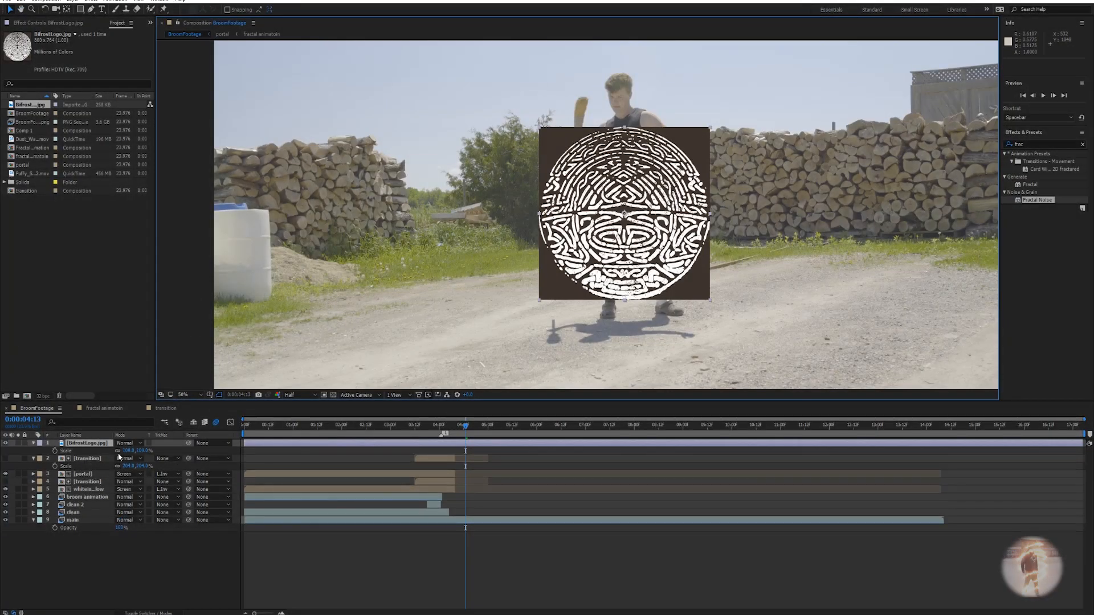
{"action": "left_click_drag", "start_coordinate": [127, 453], "coordinate": [150, 453]}
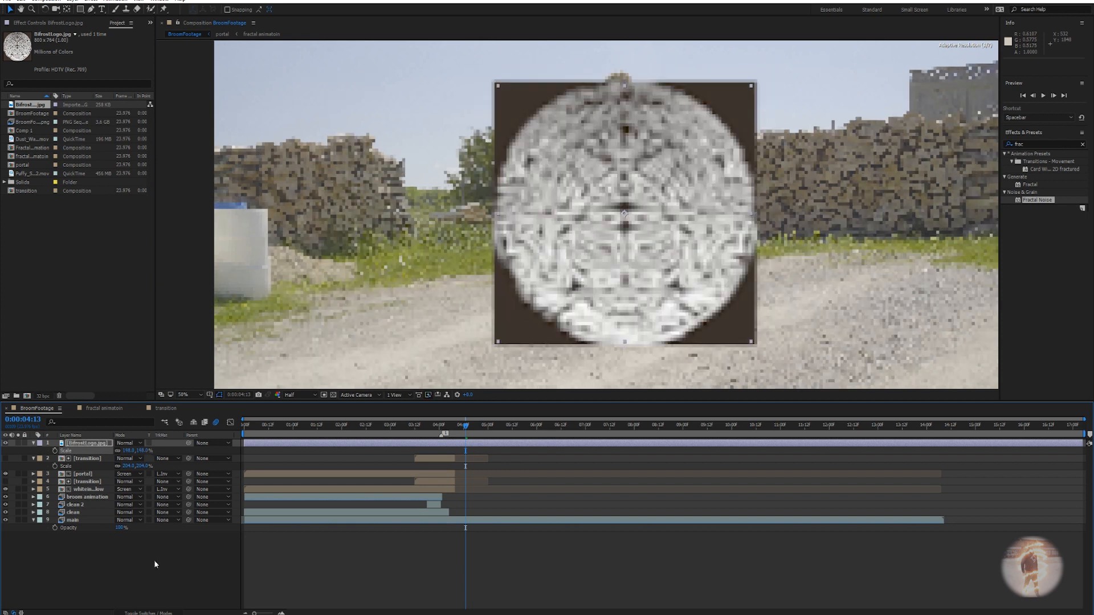
{"action": "key", "text": "F4"}
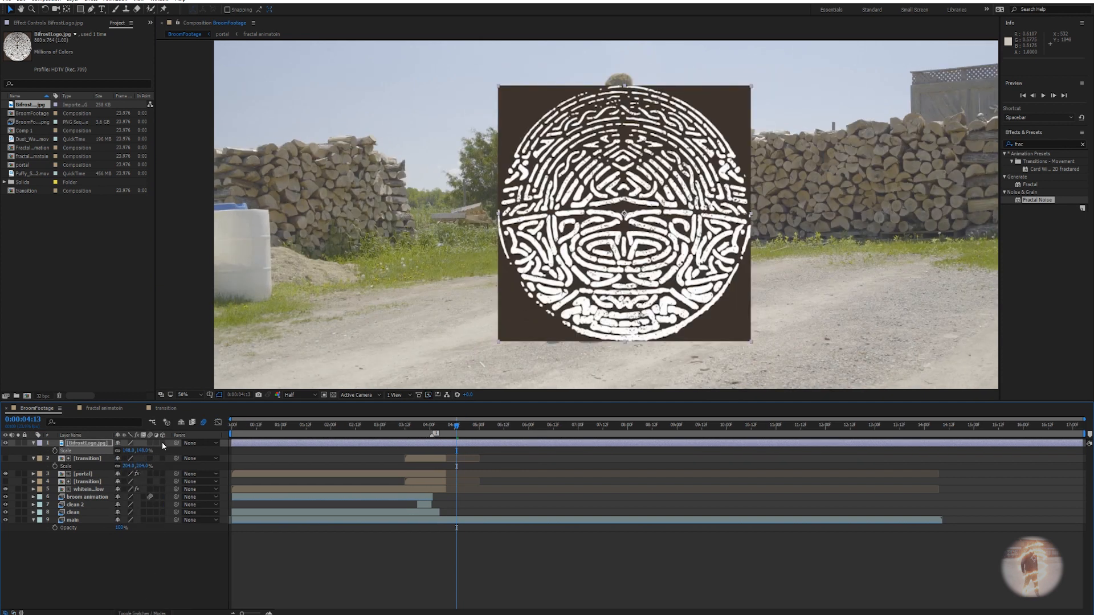
{"action": "left_click", "coordinate": [162, 443]}
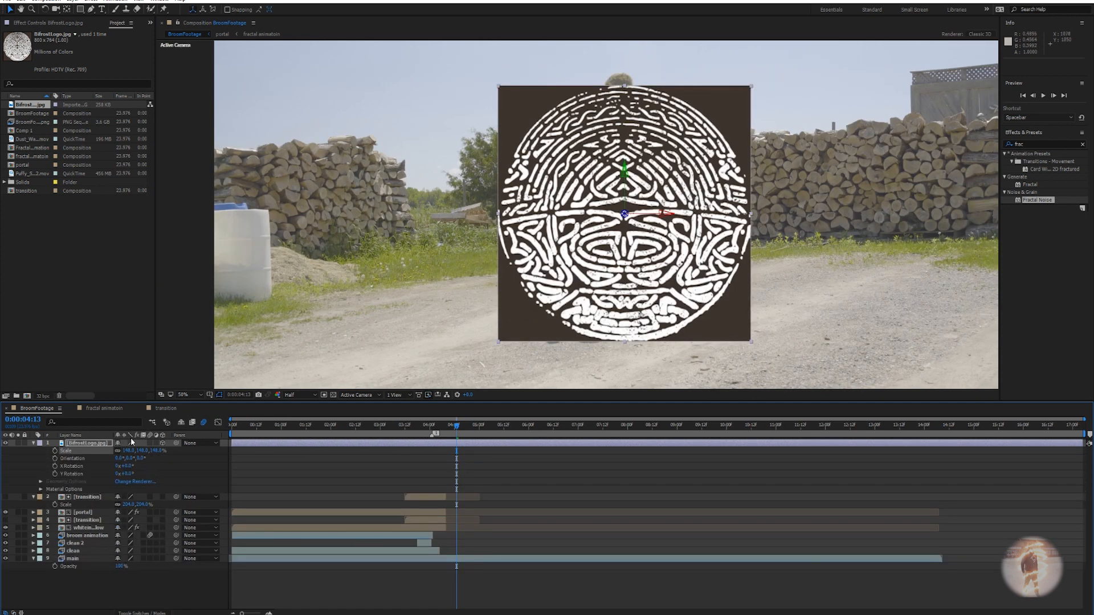
Lay the logo flat on the road at the man's feet, shifted right with Z Rotation 5°.
{"action": "key", "text": "r"}
{"action": "left_click_drag", "start_coordinate": [128, 454], "coordinate": [89, 451]}
{"action": "key", "text": "ctrl+z"}
{"action": "key", "text": "ctrl+z"}
{"action": "key", "text": "ctrl+z"}
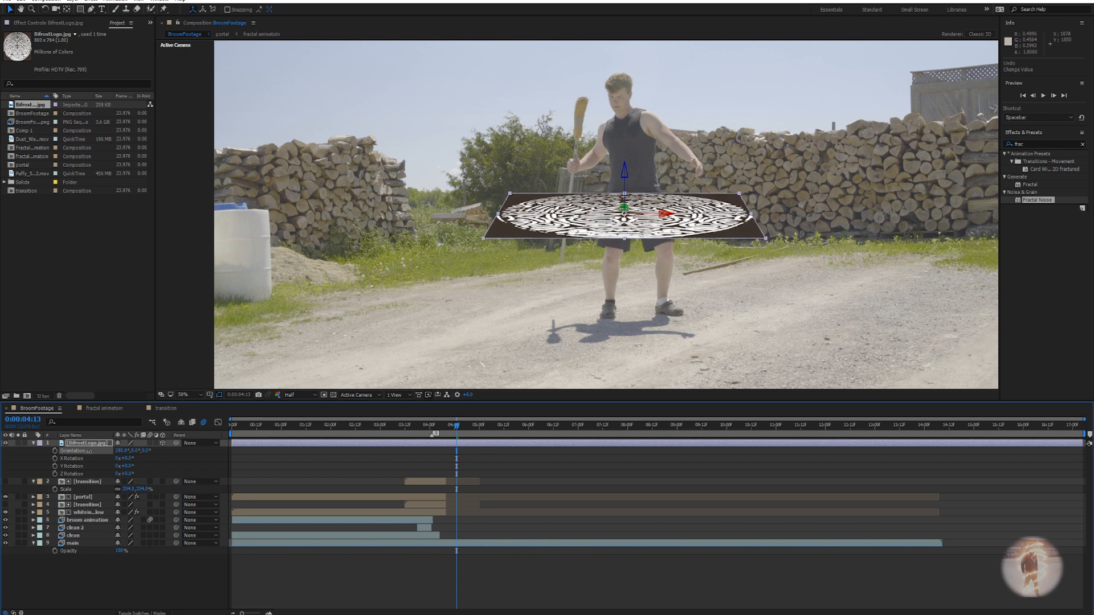
{"action": "left_click_drag", "start_coordinate": [624, 181], "coordinate": [624, 288]}
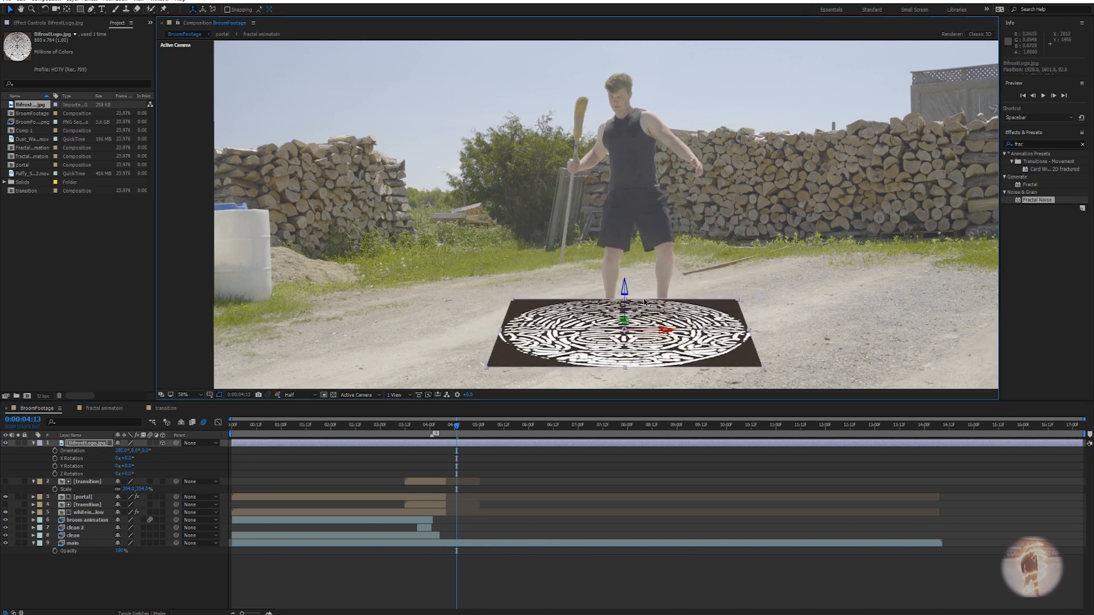
{"action": "mouse_move", "coordinate": [664, 328]}
{"action": "left_mouse_down"}
{"action": "mouse_move", "coordinate": [713, 329]}
{"action": "mouse_move", "coordinate": [675, 327]}
{"action": "mouse_move", "coordinate": [678, 302]}
{"action": "mouse_move", "coordinate": [695, 315]}
{"action": "mouse_move", "coordinate": [668, 323]}
{"action": "left_mouse_up"}
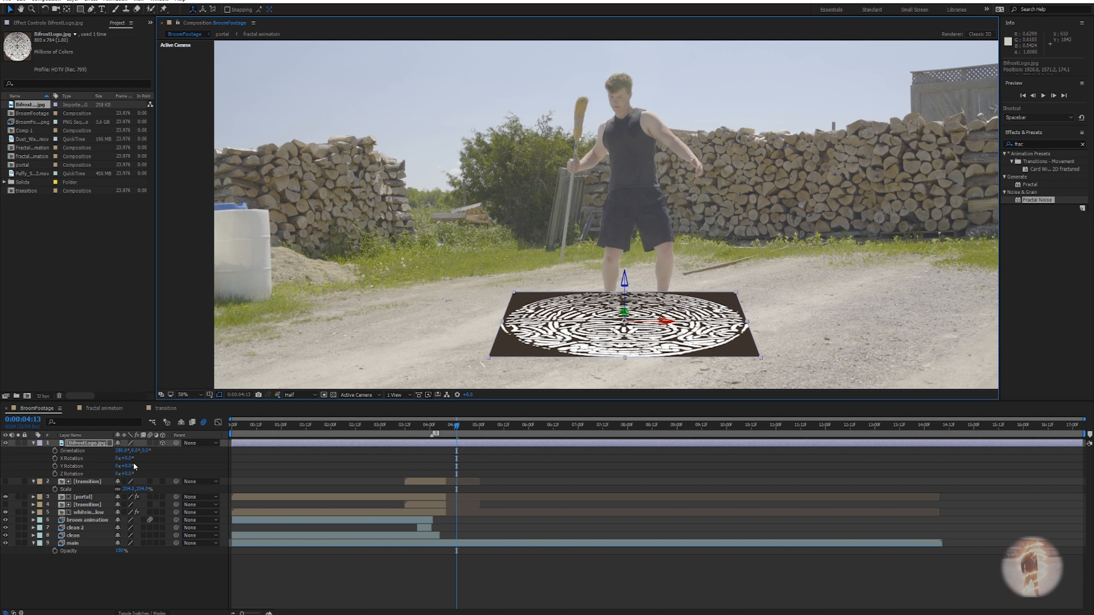
{"action": "left_click_drag", "start_coordinate": [126, 459], "coordinate": [129, 474]}
{"action": "key", "text": "ctrl+z"}
{"action": "left_click", "coordinate": [107, 474]}
{"action": "left_click", "coordinate": [96, 444]}
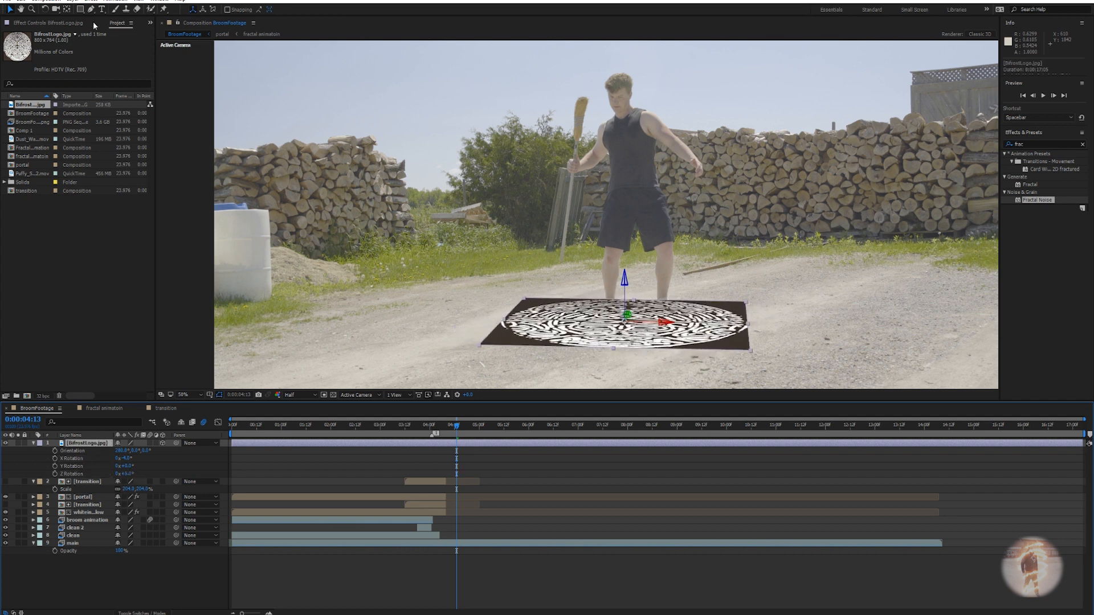
{"action": "left_click", "coordinate": [67, 24]}
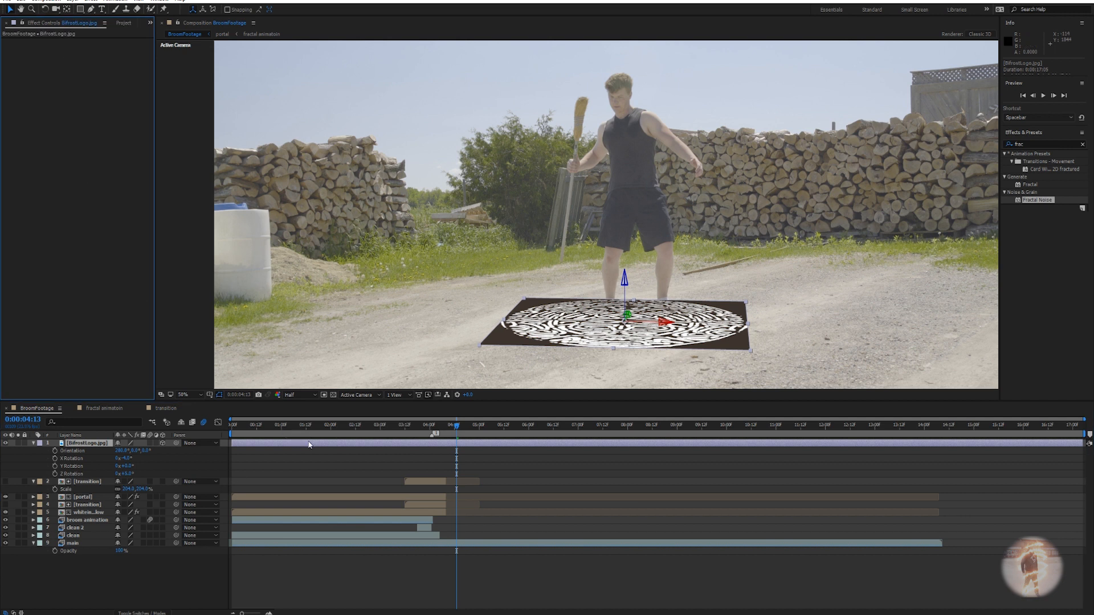
Apply a Luma Key to the logo set to Key Out Brighter, with an adjusted threshold.
{"action": "key", "text": "ctrl+space"}
{"action": "type", "text": "luma key"}
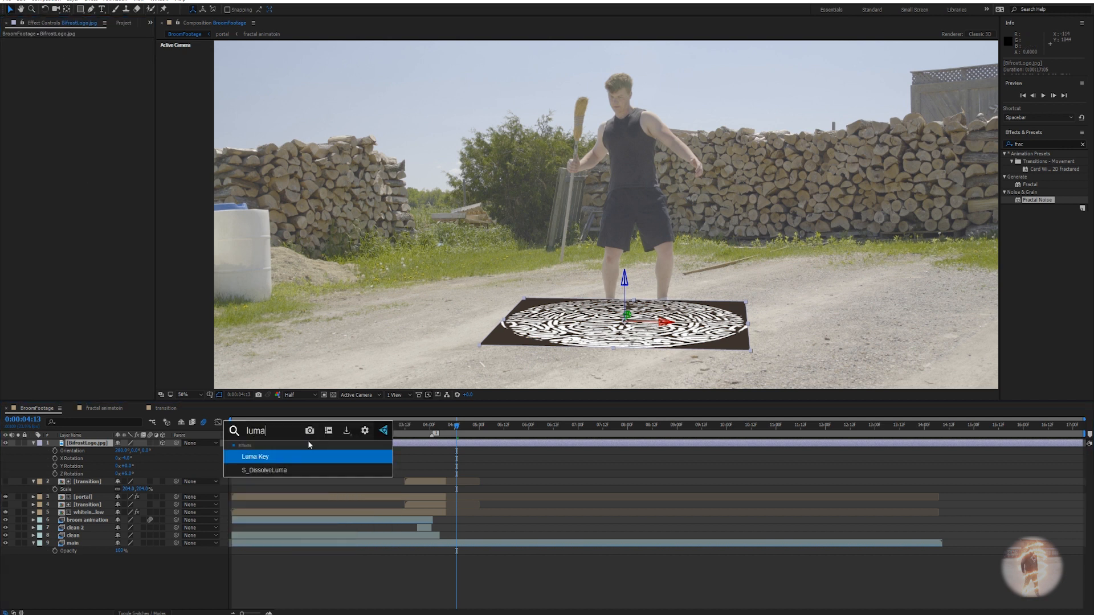
{"action": "key", "text": "Return"}
{"action": "left_click", "coordinate": [103, 50]}
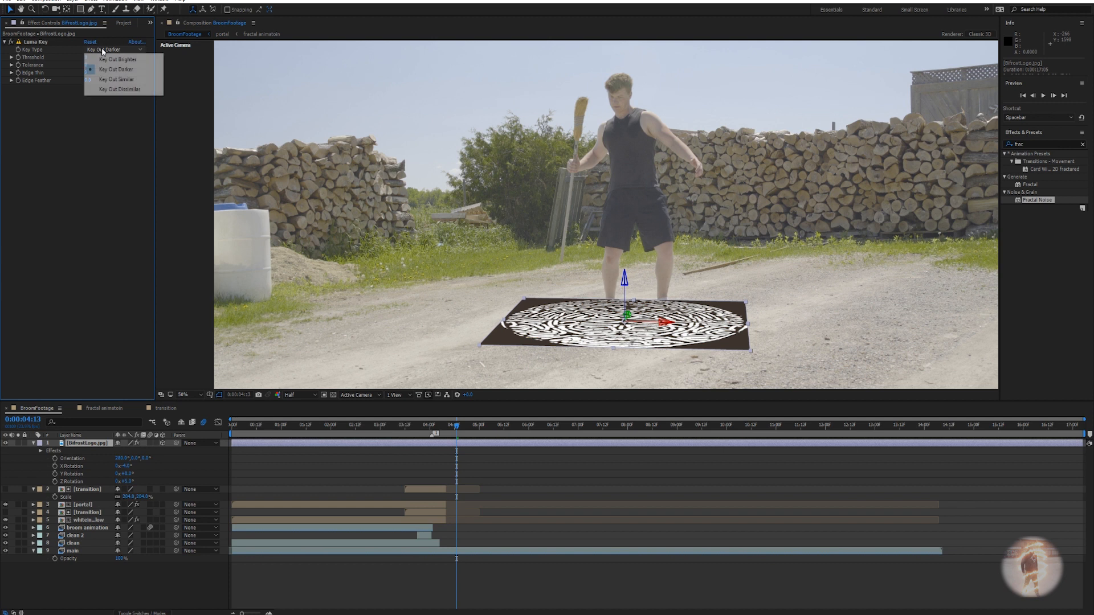
{"action": "left_click", "coordinate": [86, 58]}
{"action": "left_click_drag", "start_coordinate": [86, 60], "coordinate": [188, 60]}
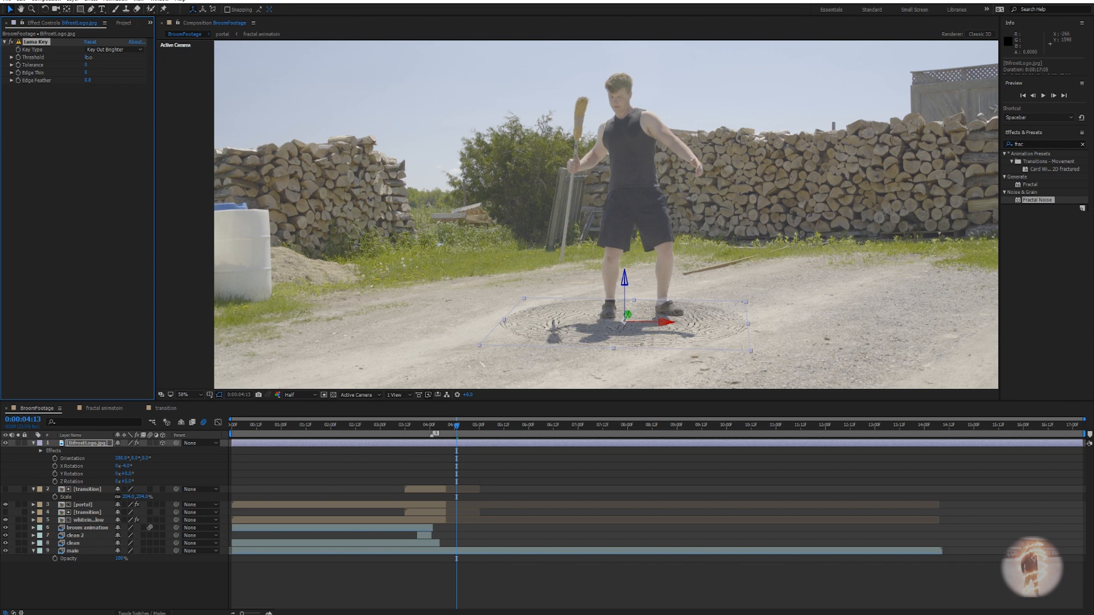
{"action": "left_click_drag", "start_coordinate": [88, 58], "coordinate": [89, 58]}
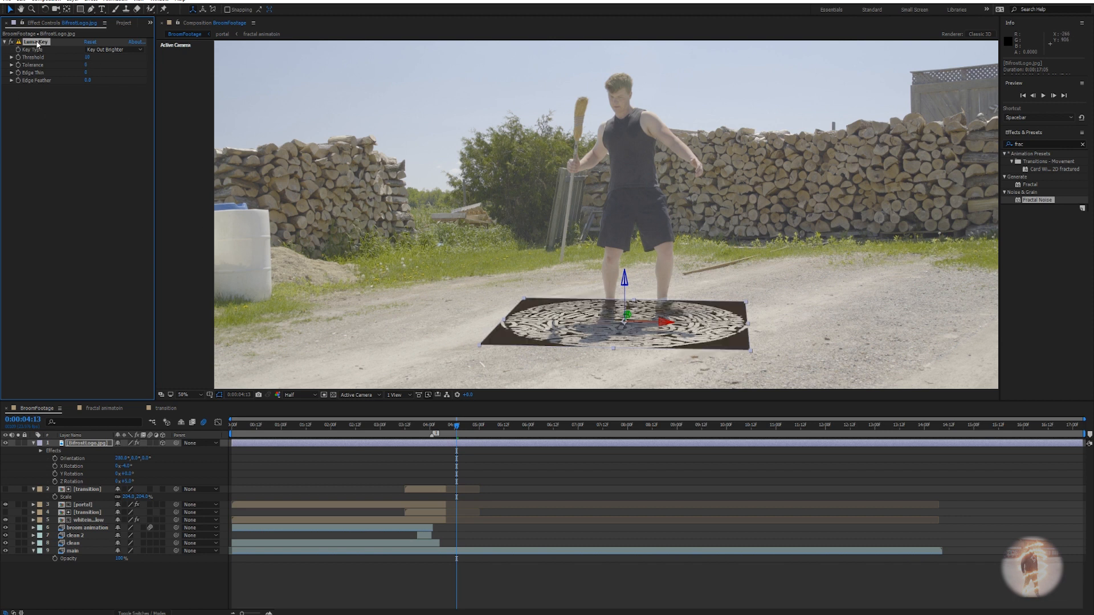
{"action": "left_click", "coordinate": [11, 42]}
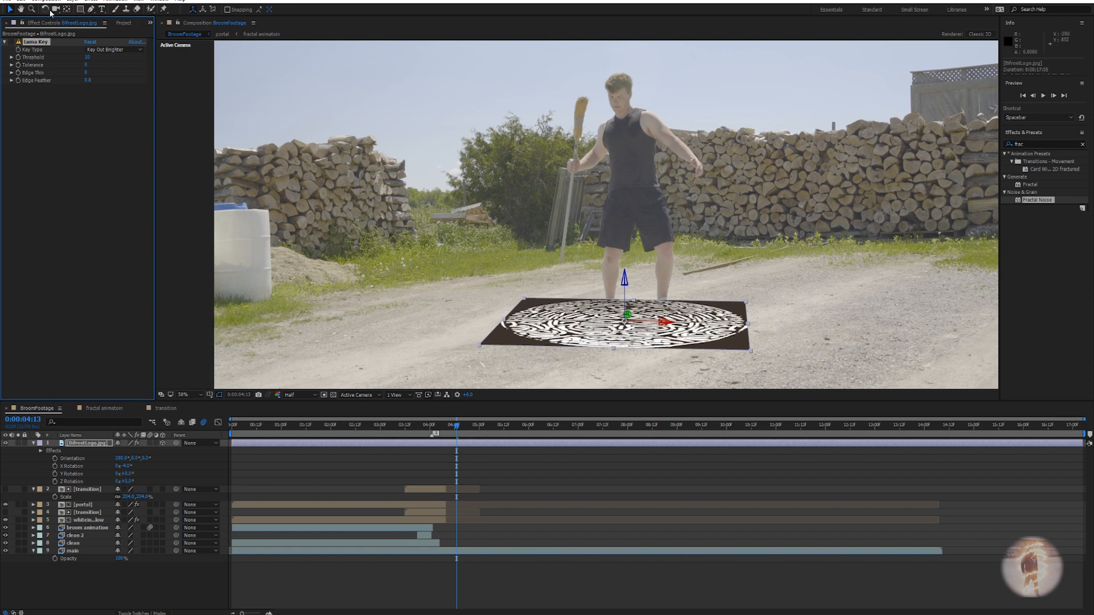
Add an elliptical mask fitted to the logo layer.
{"action": "left_click_drag", "start_coordinate": [81, 12], "coordinate": [101, 35]}
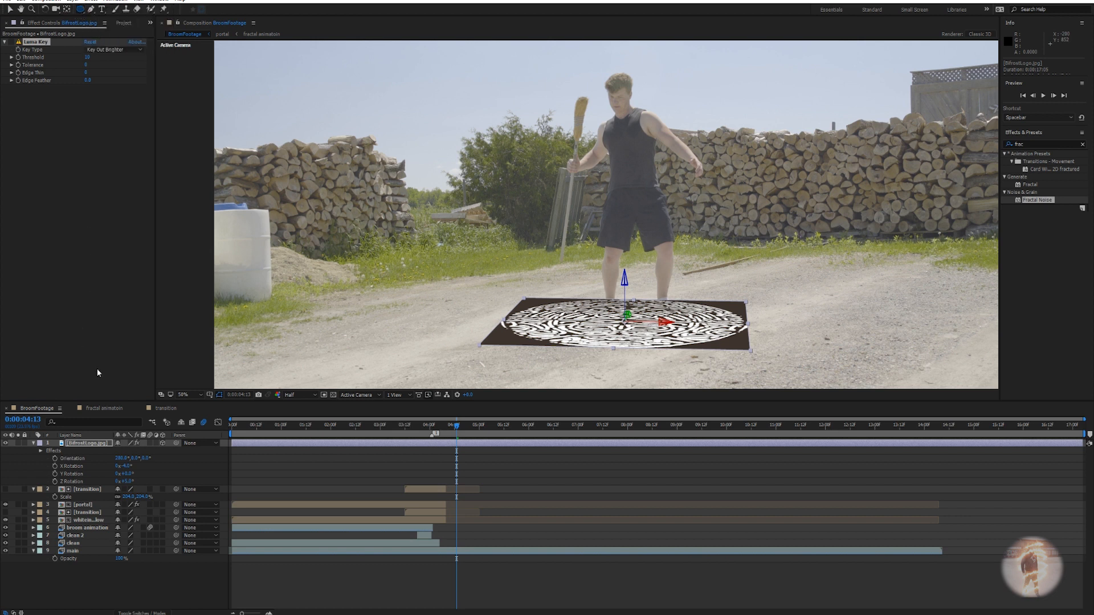
{"action": "left_click", "coordinate": [81, 446]}
{"action": "double_click", "coordinate": [80, 11]}
Feather the BifrostLogo mask edge to 27 pixels.
{"action": "key", "text": "v"}
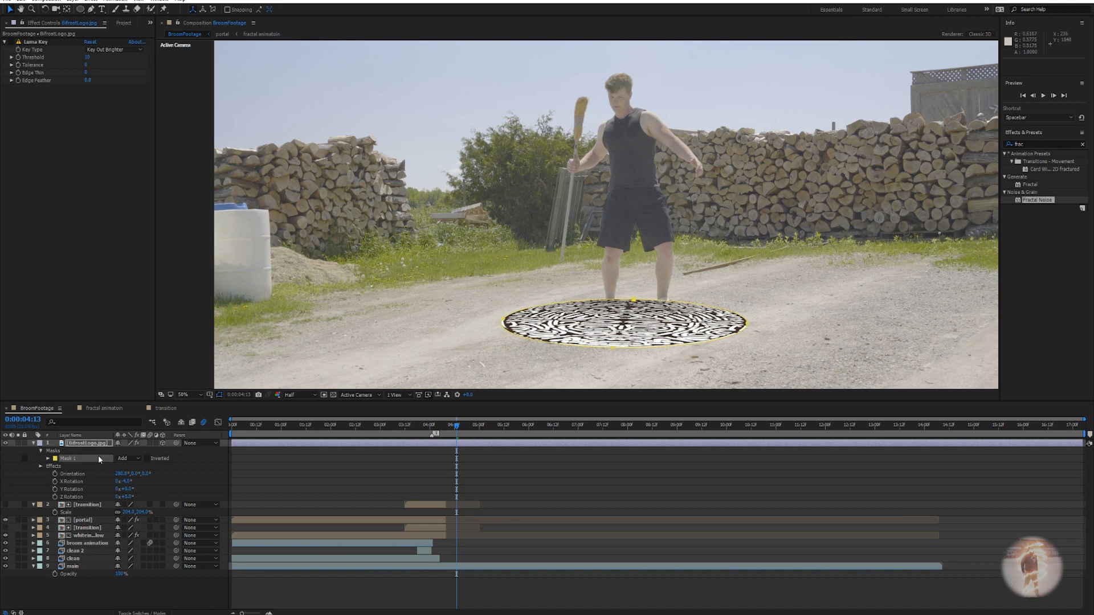
{"action": "key", "text": "f"}
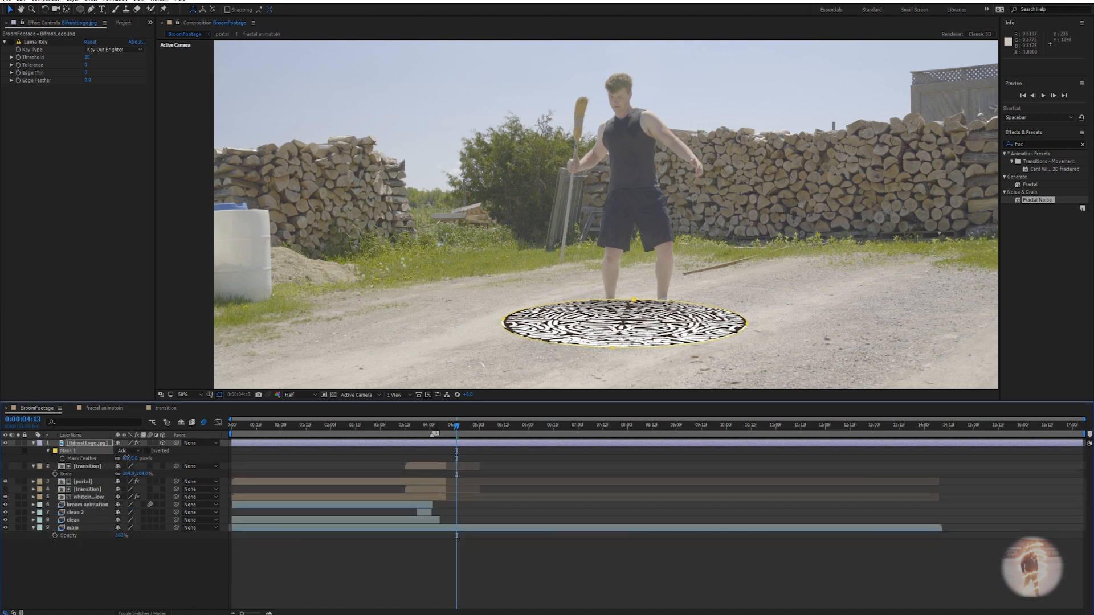
{"action": "left_click_drag", "start_coordinate": [134, 458], "coordinate": [139, 457]}
Enable the logo's Luma Key effect and raise its Threshold to about 51.
{"action": "left_click", "coordinate": [69, 445]}
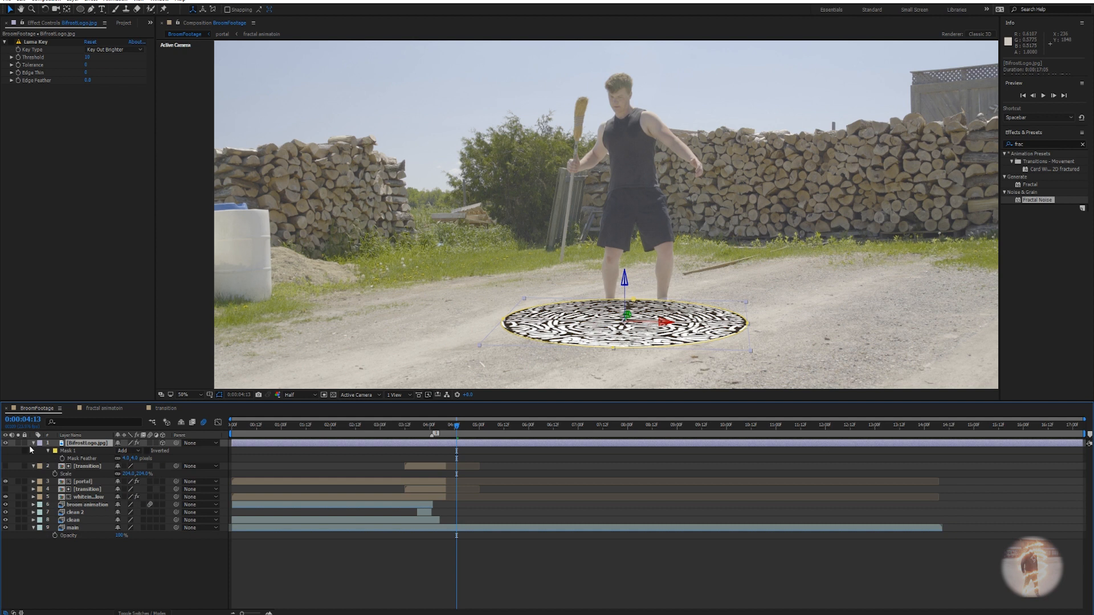
{"action": "key", "text": "f"}
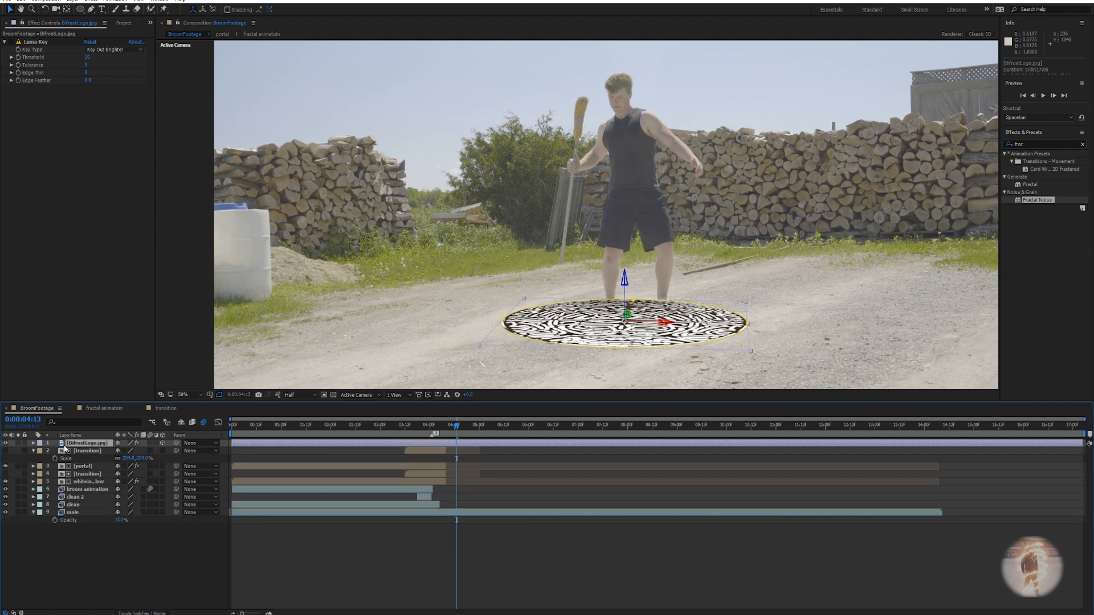
{"action": "left_click", "coordinate": [10, 42]}
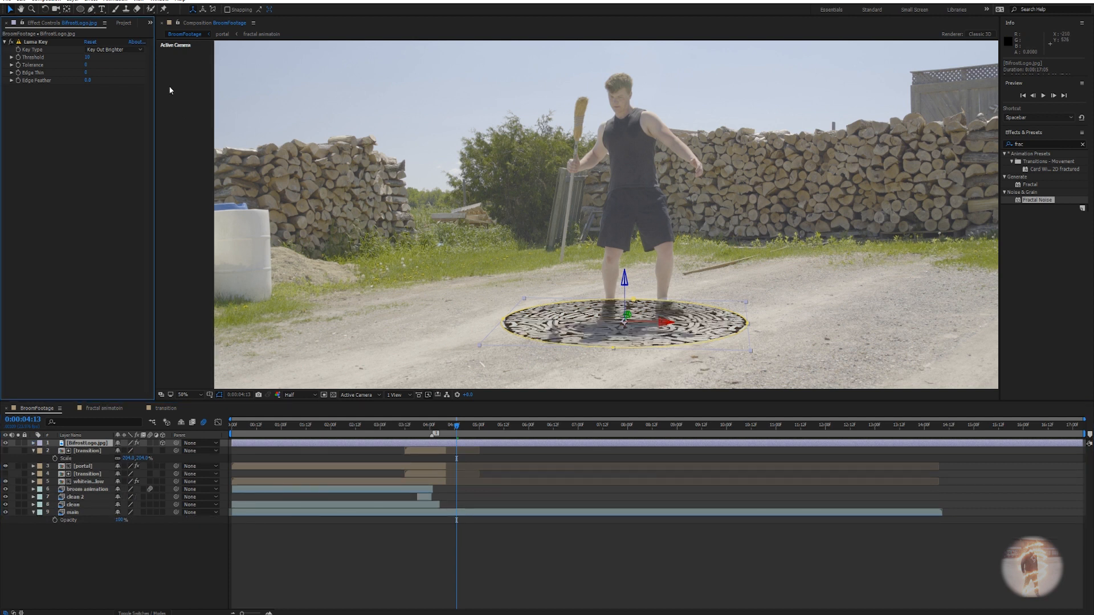
{"action": "left_click_drag", "start_coordinate": [87, 58], "coordinate": [113, 64]}
{"action": "scroll", "coordinate": [709, 272], "scroll_direction": "up", "scroll_amount": 3}
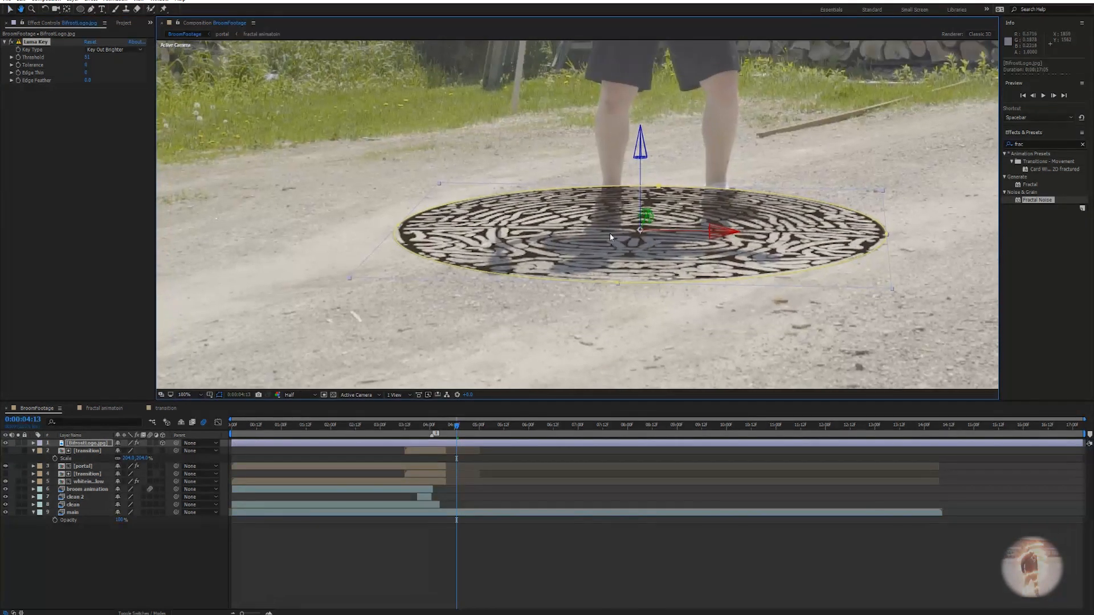
{"action": "scroll", "coordinate": [614, 282], "scroll_direction": "down", "scroll_amount": 2}
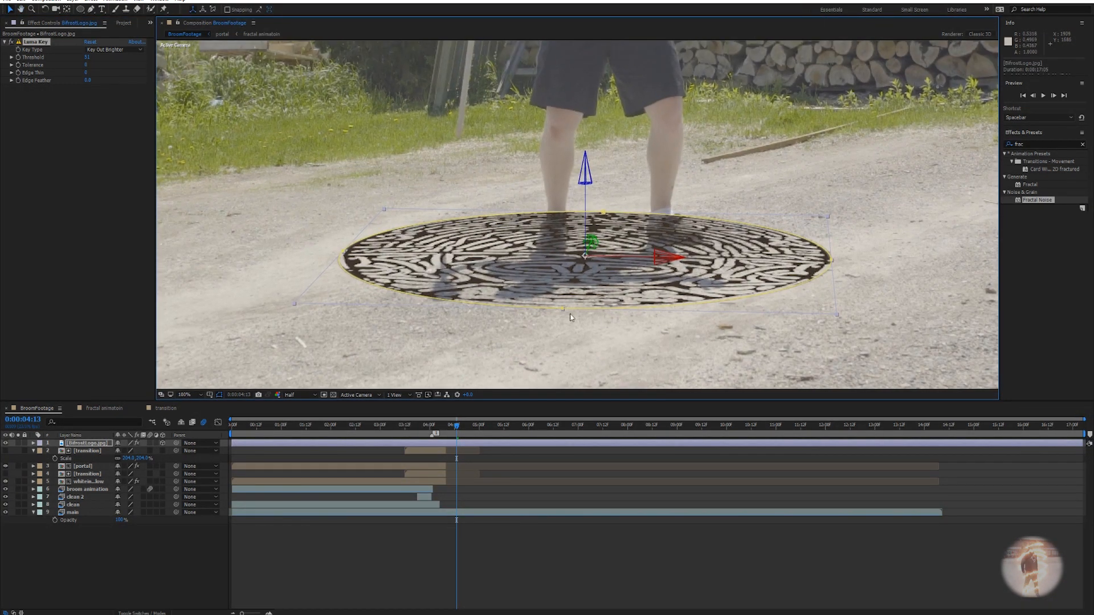
{"action": "left_click", "coordinate": [56, 109]}
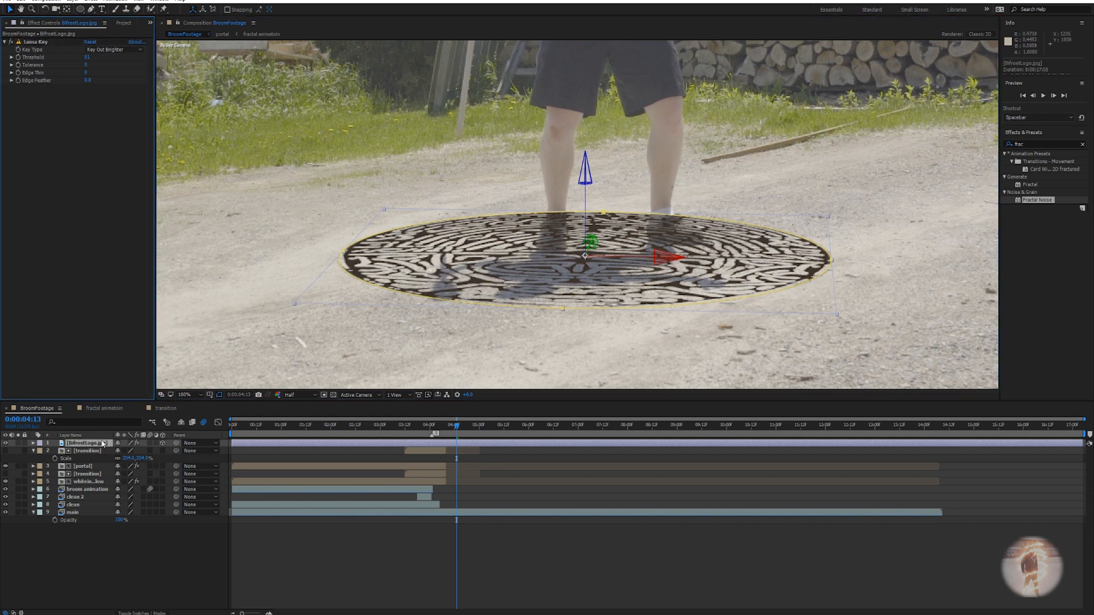
{"action": "left_click", "coordinate": [142, 613]}
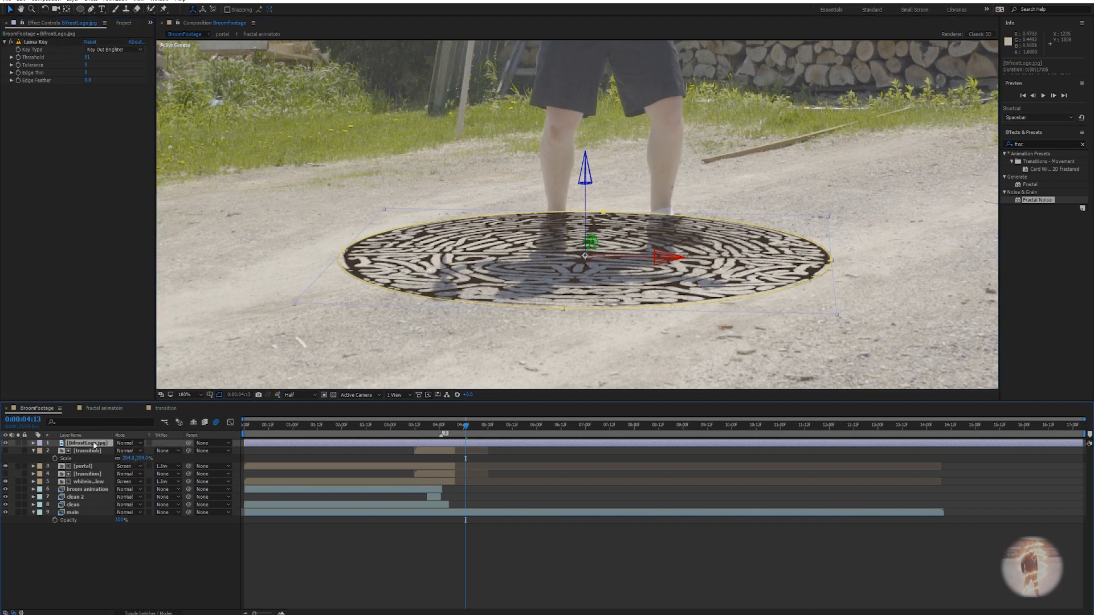
Try Soft Light and Hard Light blending on BifrostLogo.jpg, settling on Soft Light.
{"action": "left_click", "coordinate": [129, 444]}
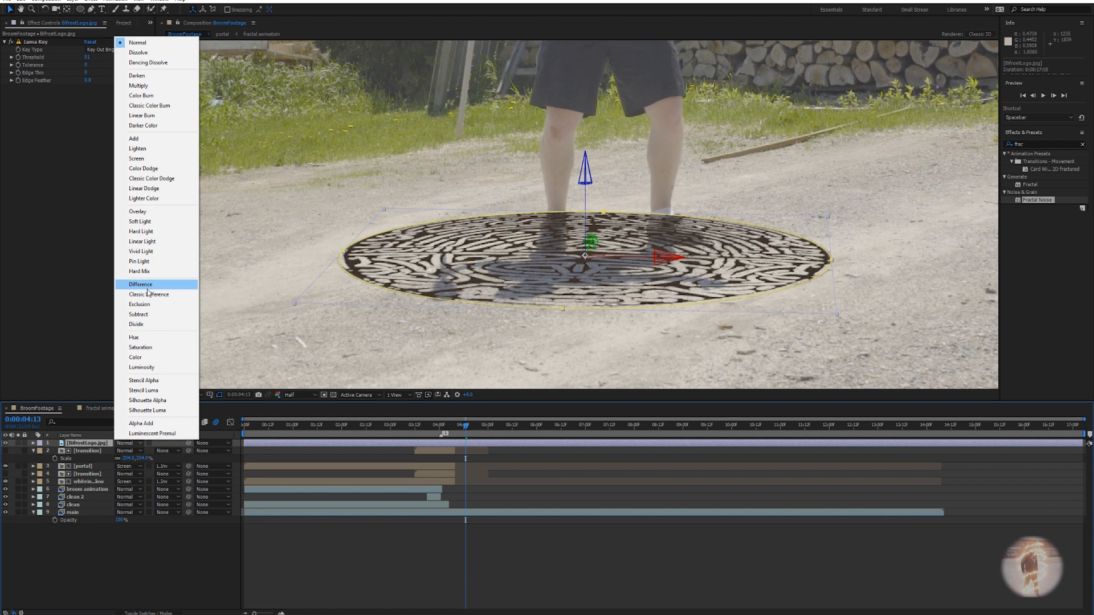
{"action": "left_click", "coordinate": [141, 222]}
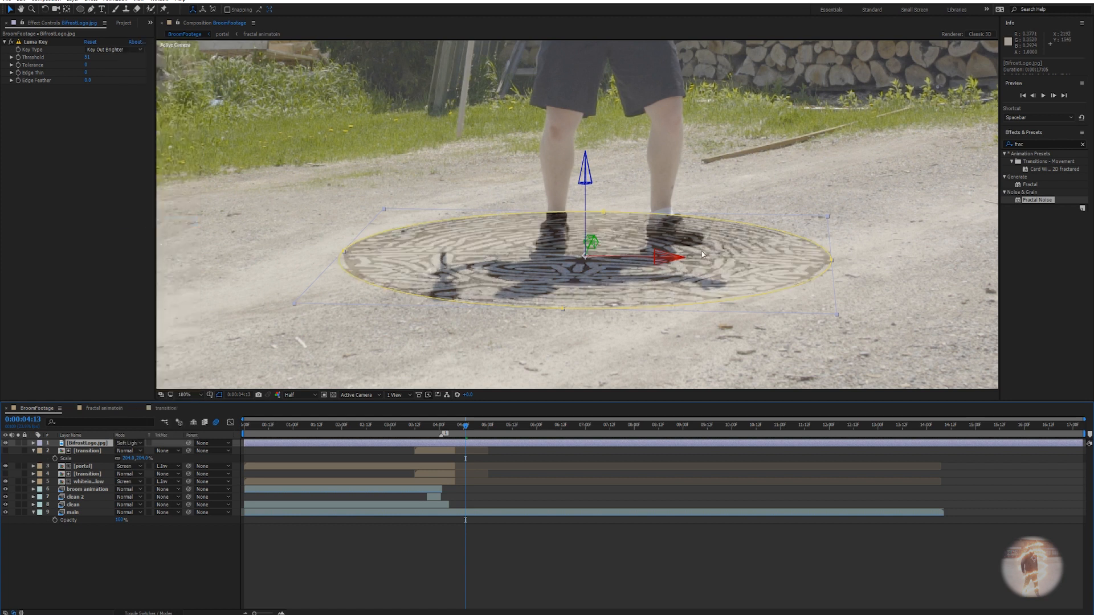
{"action": "scroll", "coordinate": [624, 285], "scroll_direction": "down", "scroll_amount": 2}
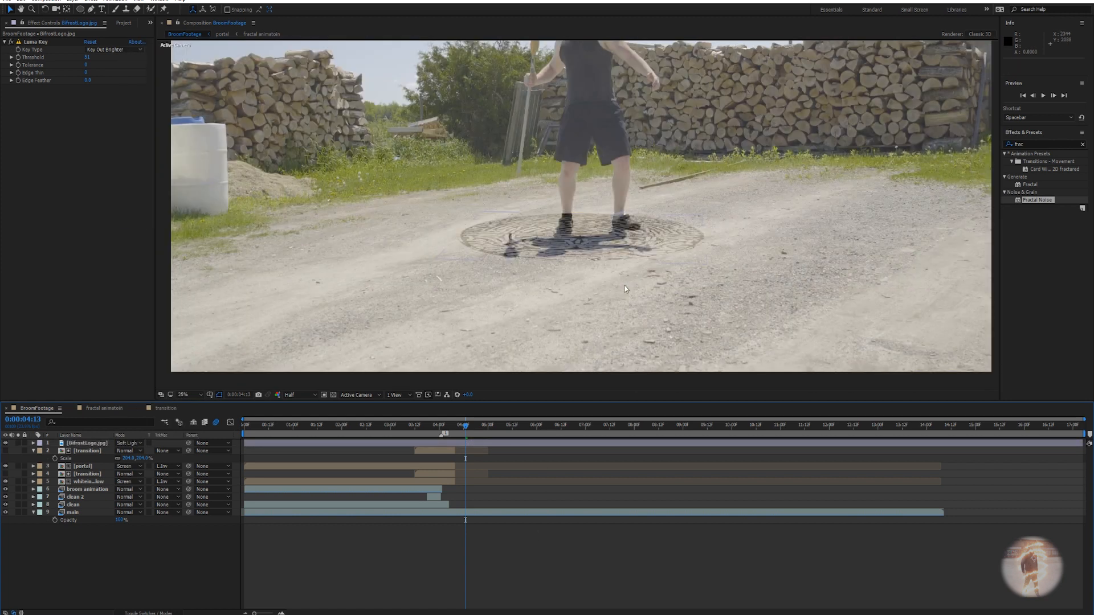
{"action": "scroll", "coordinate": [565, 257], "scroll_direction": "up", "scroll_amount": 1}
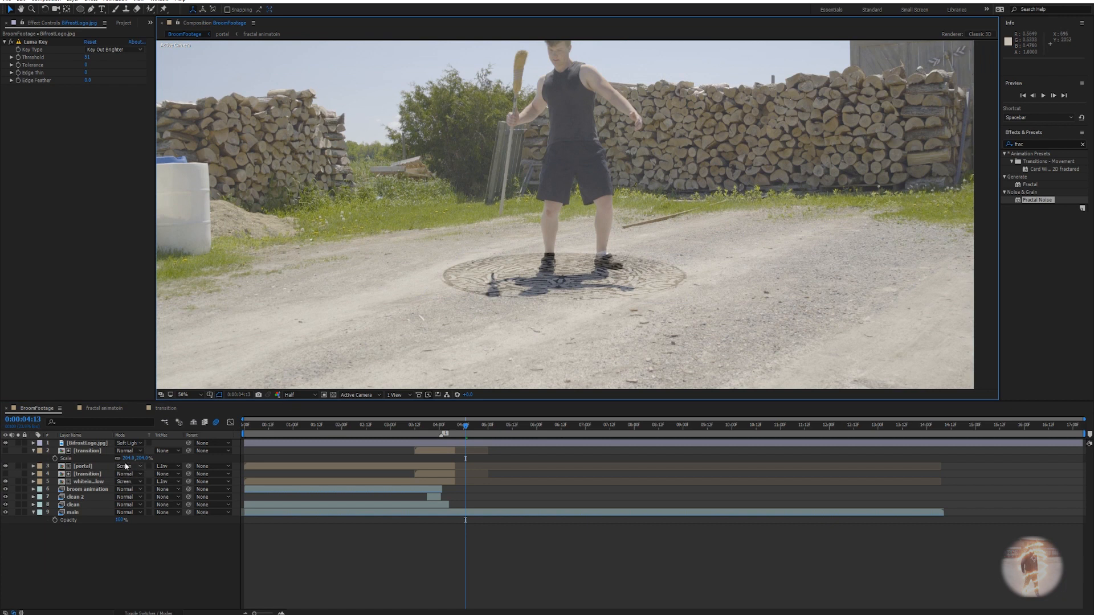
{"action": "left_click", "coordinate": [131, 444]}
{"action": "left_click", "coordinate": [137, 242]}
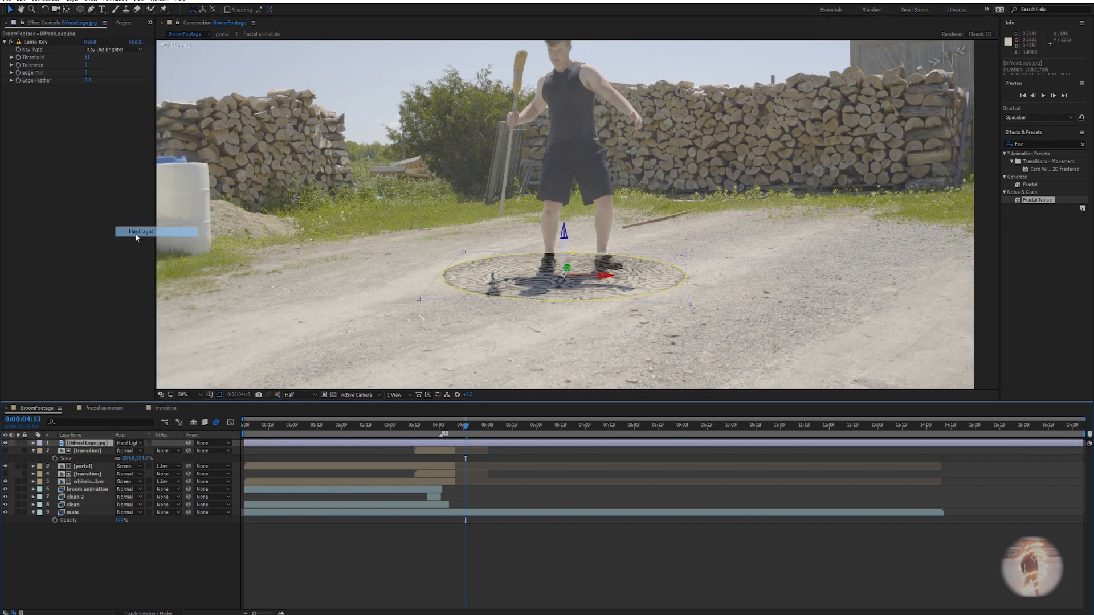
{"action": "scroll", "coordinate": [535, 272], "scroll_direction": "down", "scroll_amount": 1}
{"action": "scroll", "coordinate": [553, 256], "scroll_direction": "up", "scroll_amount": 2}
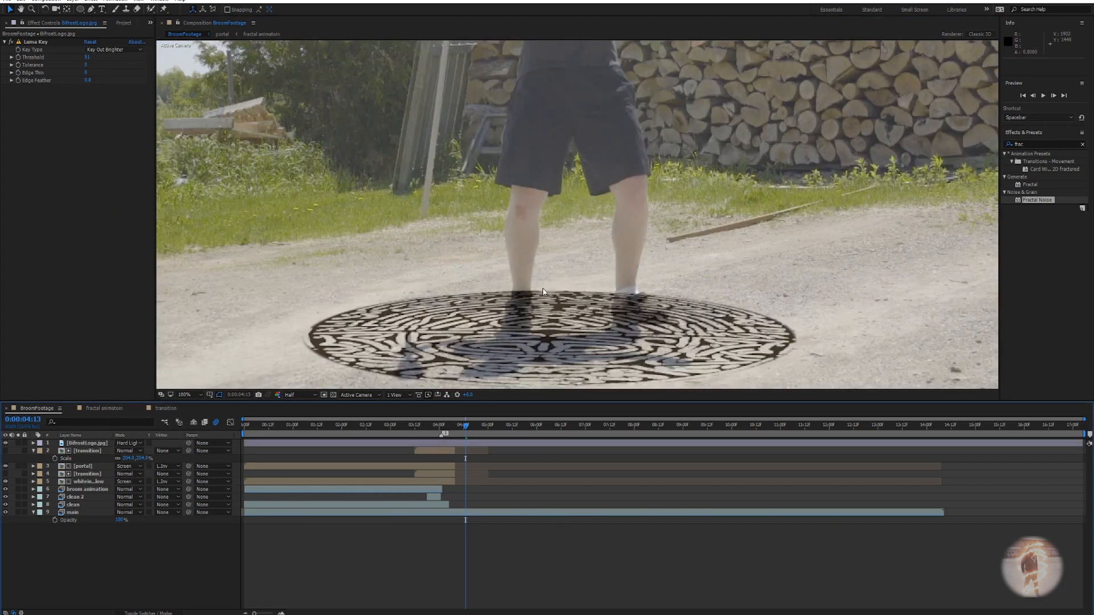
{"action": "left_click", "coordinate": [126, 443]}
{"action": "left_click", "coordinate": [140, 222]}
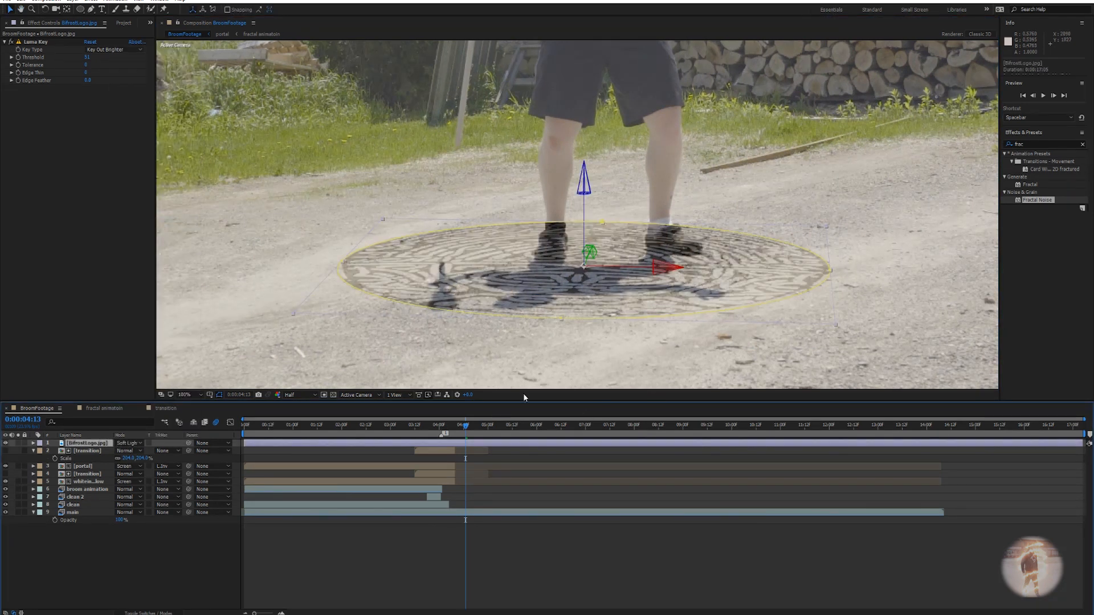
Deselect the logo and pan the composition view to inspect the blended disc.
{"action": "left_click", "coordinate": [446, 557]}
{"action": "scroll", "coordinate": [549, 316], "scroll_direction": "down", "scroll_amount": 2}
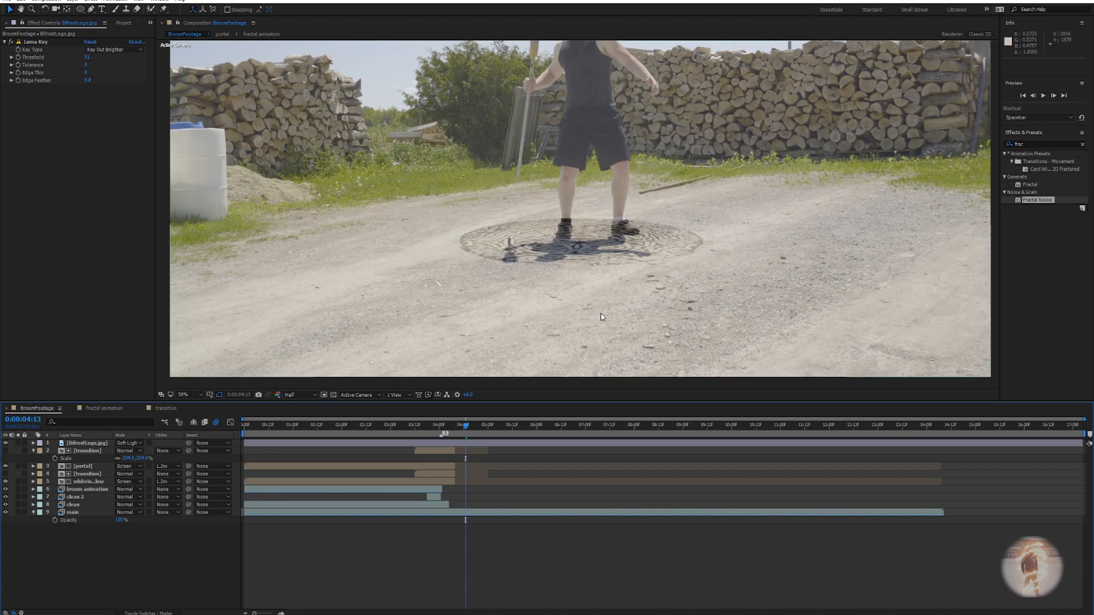
{"action": "scroll", "coordinate": [601, 317], "scroll_direction": "down", "scroll_amount": 1}
{"action": "scroll", "coordinate": [601, 317], "scroll_direction": "up", "scroll_amount": 1}
{"action": "left_click_drag", "start_coordinate": [601, 318], "coordinate": [634, 338]}
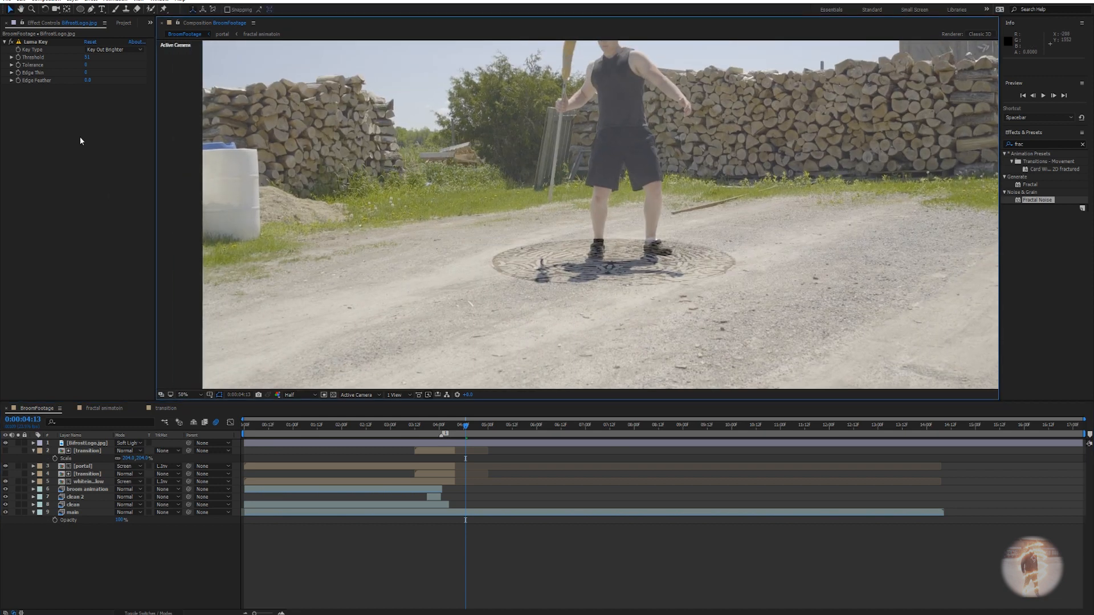
{"action": "left_click", "coordinate": [50, 133]}
{"action": "key", "text": "ctrl+space"}
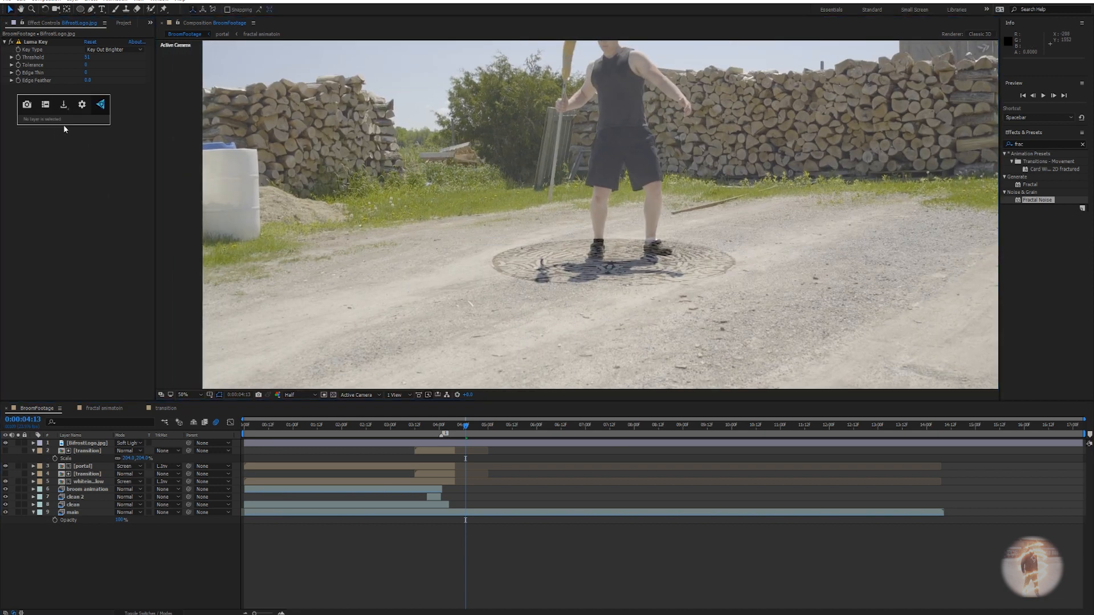
Apply Glow to BifrostLogo.jpg and tune its Glow Threshold to about 46.7%.
{"action": "left_click", "coordinate": [87, 446]}
{"action": "key", "text": "ctrl+space"}
{"action": "type", "text": "glow"}
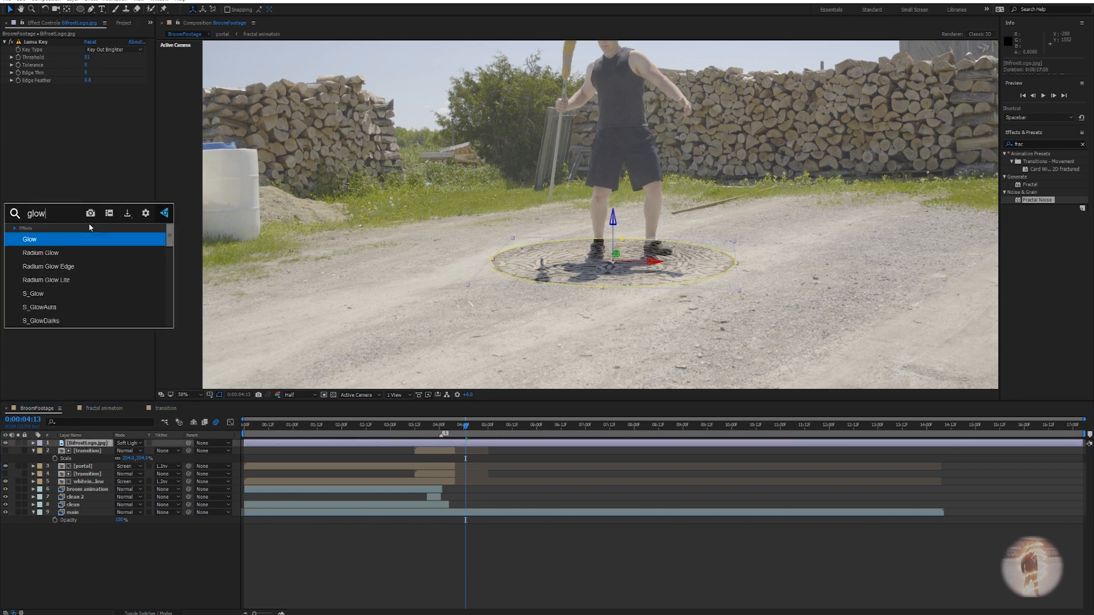
{"action": "key", "text": "Return"}
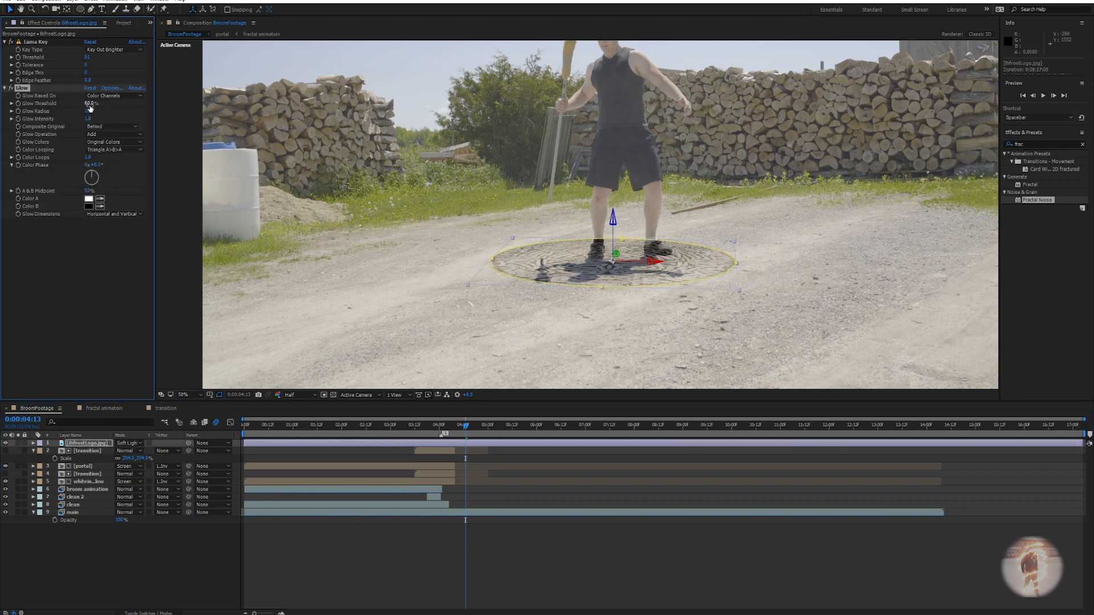
{"action": "left_click_drag", "start_coordinate": [43, 111], "coordinate": [10, 116]}
{"action": "left_click_drag", "start_coordinate": [17, 116], "coordinate": [66, 113]}
{"action": "left_click_drag", "start_coordinate": [88, 103], "coordinate": [97, 103]}
{"action": "left_click_drag", "start_coordinate": [260, 101], "coordinate": [118, 109]}
Toggle the Glow on and off to compare the logo with and without it.
{"action": "left_click", "coordinate": [13, 88]}
{"action": "left_click", "coordinate": [12, 88]}
{"action": "scroll", "coordinate": [605, 339], "scroll_direction": "up", "scroll_amount": 1}
{"action": "left_click_drag", "start_coordinate": [608, 328], "coordinate": [637, 259]}
{"action": "left_click", "coordinate": [614, 324]}
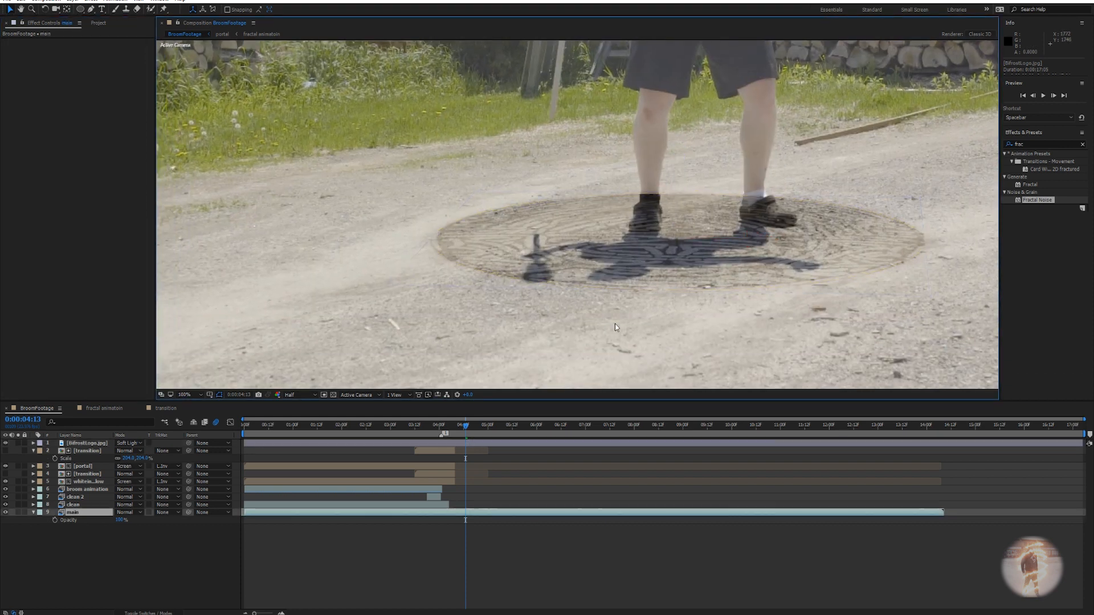
{"action": "scroll", "coordinate": [572, 273], "scroll_direction": "down", "scroll_amount": 1}
{"action": "scroll", "coordinate": [577, 278], "scroll_direction": "up", "scroll_amount": 3}
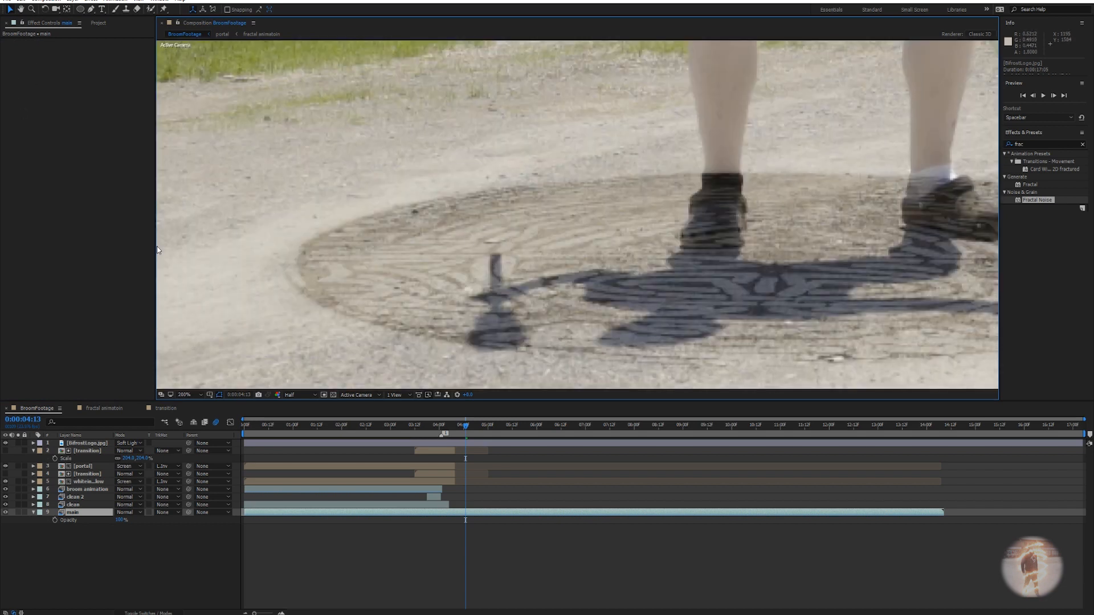
{"action": "left_click", "coordinate": [86, 443]}
{"action": "left_click", "coordinate": [11, 90]}
{"action": "left_click", "coordinate": [12, 90]}
{"action": "left_click", "coordinate": [12, 88]}
{"action": "left_click", "coordinate": [11, 89]}
{"action": "left_click", "coordinate": [11, 89]}
{"action": "left_click", "coordinate": [12, 89]}
Pan the composition view to centre the portal with BifrostLogo.jpg selected.
{"action": "left_click_drag", "start_coordinate": [679, 107], "coordinate": [493, 120]}
{"action": "scroll", "coordinate": [547, 204], "scroll_direction": "down", "scroll_amount": 2}
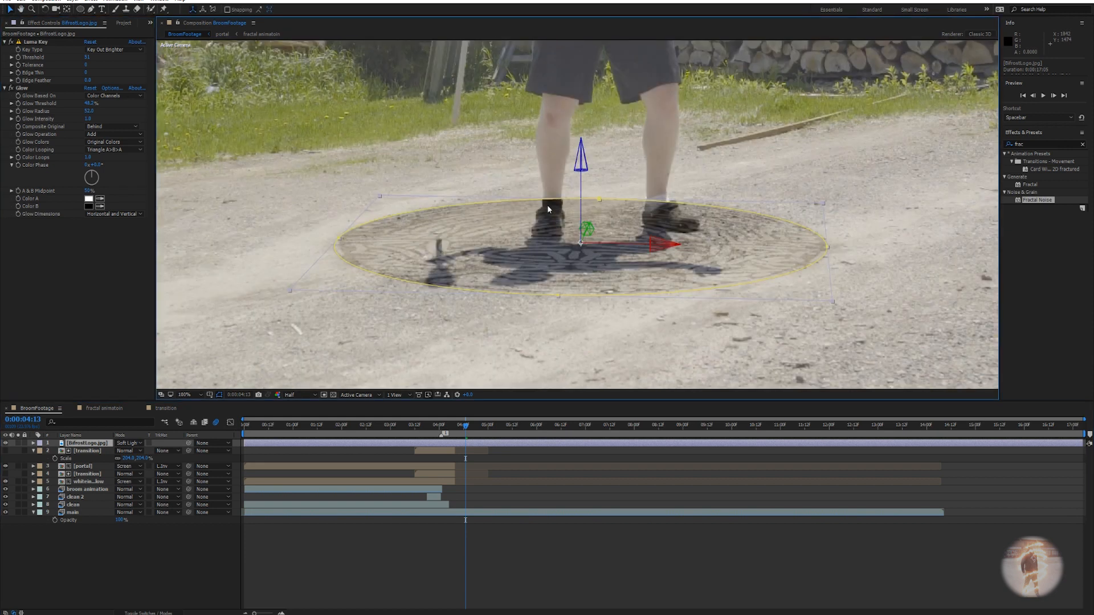
{"action": "left_click_drag", "start_coordinate": [577, 232], "coordinate": [558, 237]}
{"action": "left_click", "coordinate": [559, 538]}
{"action": "scroll", "coordinate": [626, 232], "scroll_direction": "down", "scroll_amount": 1}
{"action": "scroll", "coordinate": [626, 231], "scroll_direction": "up", "scroll_amount": 4}
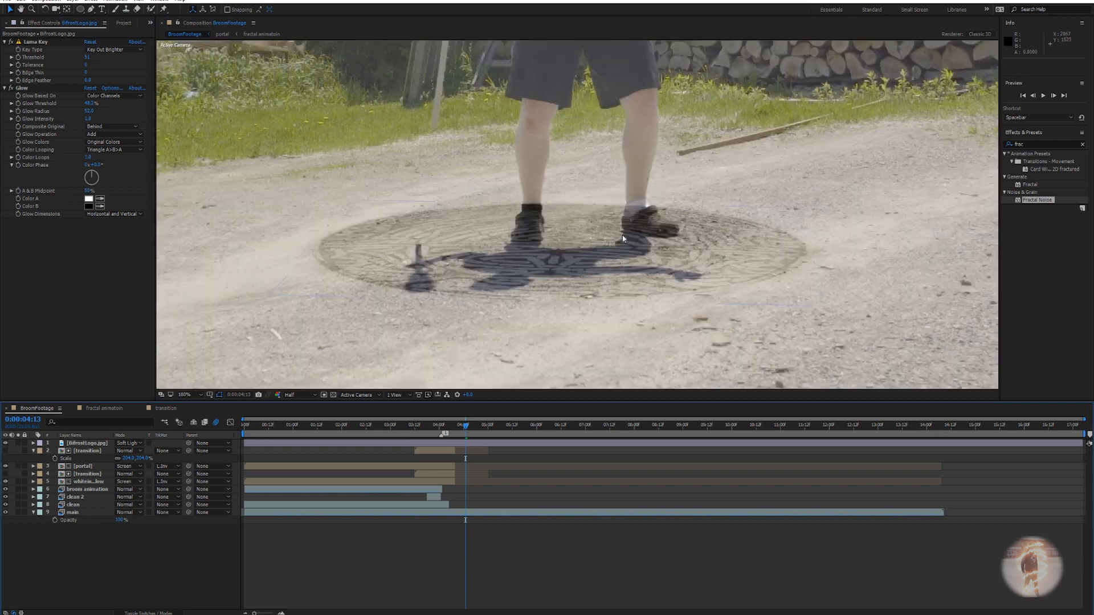
{"action": "left_click", "coordinate": [81, 444]}
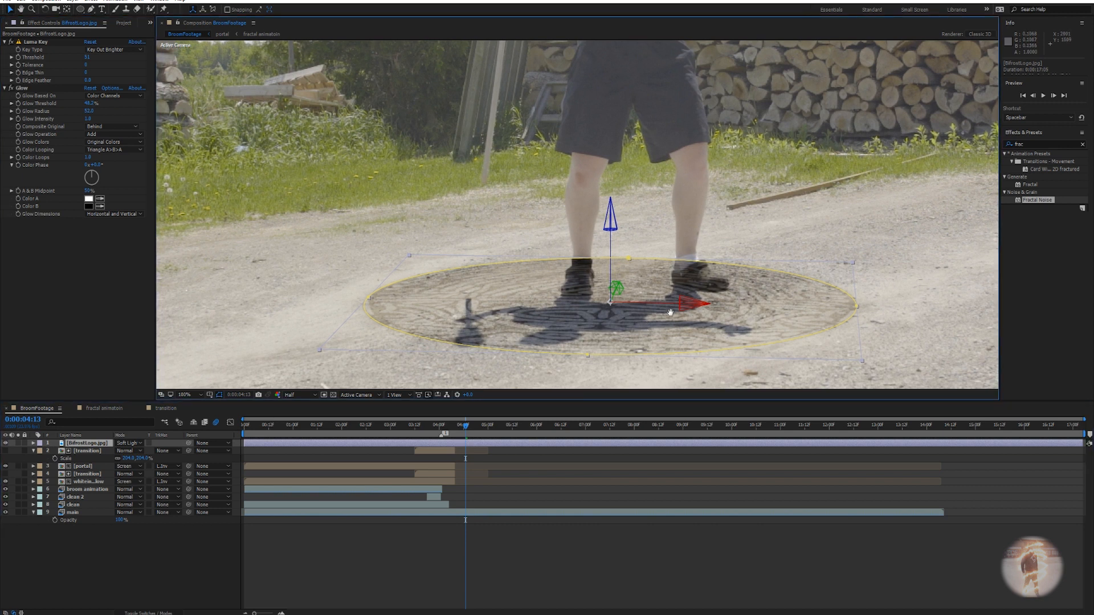
{"action": "left_click_drag", "start_coordinate": [641, 331], "coordinate": [684, 313]}
{"action": "key", "text": "ctrl+space"}
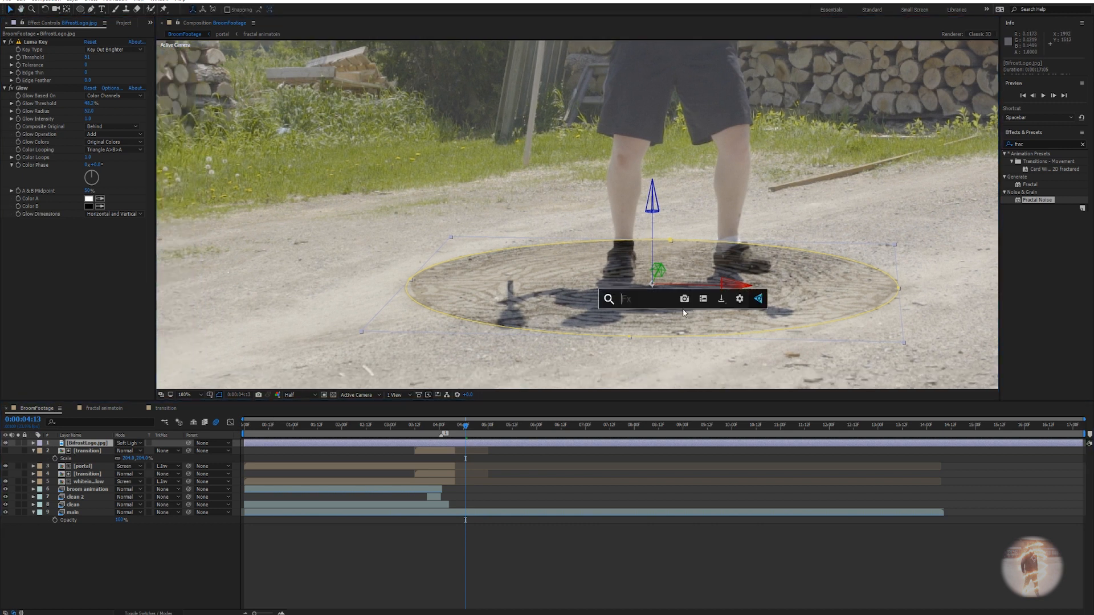
Apply a Tint effect to the BifrostLogo.jpg layer.
{"action": "type", "text": "tint"}
{"action": "key", "text": "Return"}
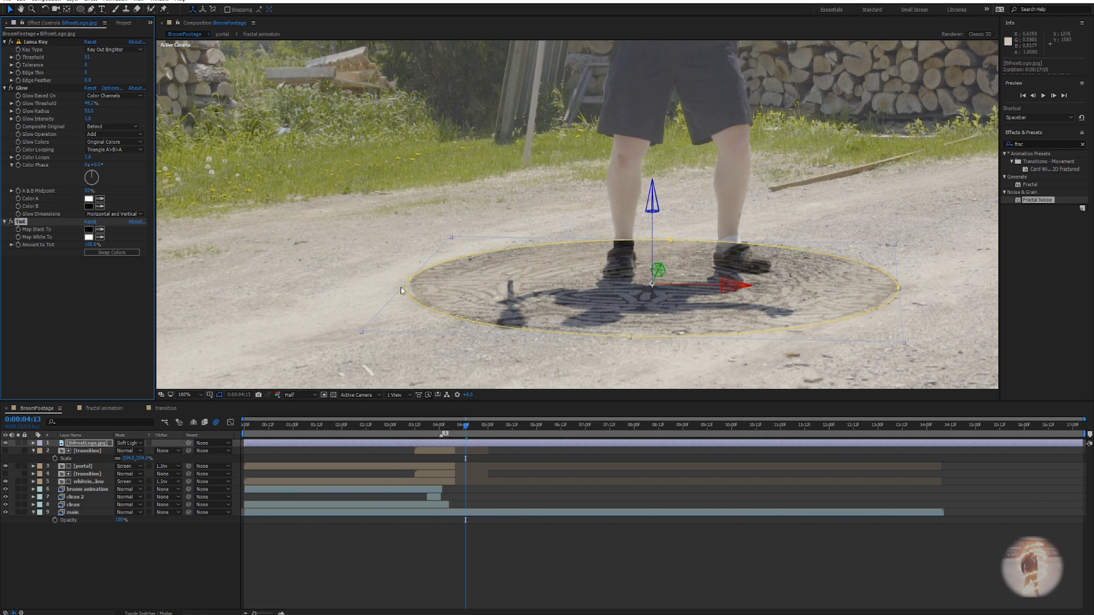
{"action": "left_click", "coordinate": [637, 547]}
{"action": "scroll", "coordinate": [666, 326], "scroll_direction": "down", "scroll_amount": 3}
{"action": "scroll", "coordinate": [666, 327], "scroll_direction": "up", "scroll_amount": 3}
{"action": "scroll", "coordinate": [666, 325], "scroll_direction": "down", "scroll_amount": 2}
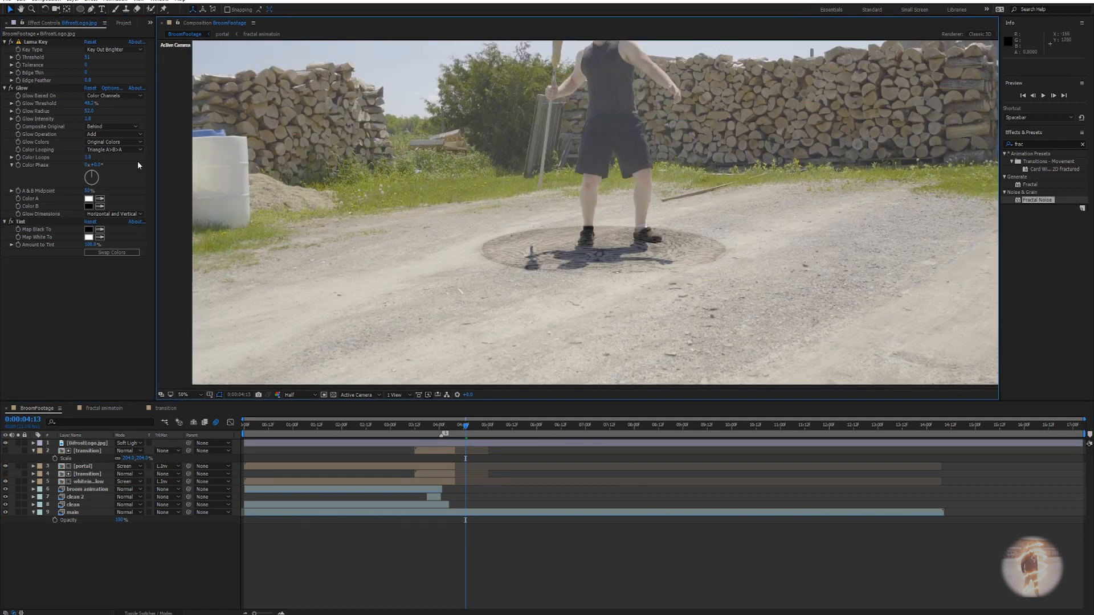
Add CC Vector Blur to the logo and lower its Amount while viewing close up.
{"action": "key", "text": "ctrl+space"}
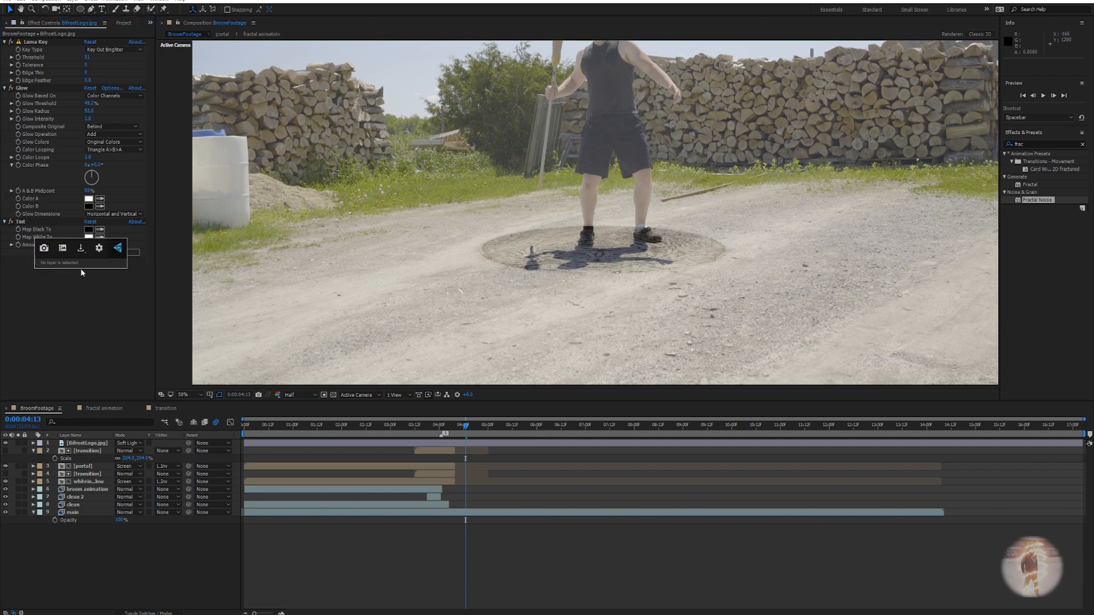
{"action": "left_click", "coordinate": [83, 444]}
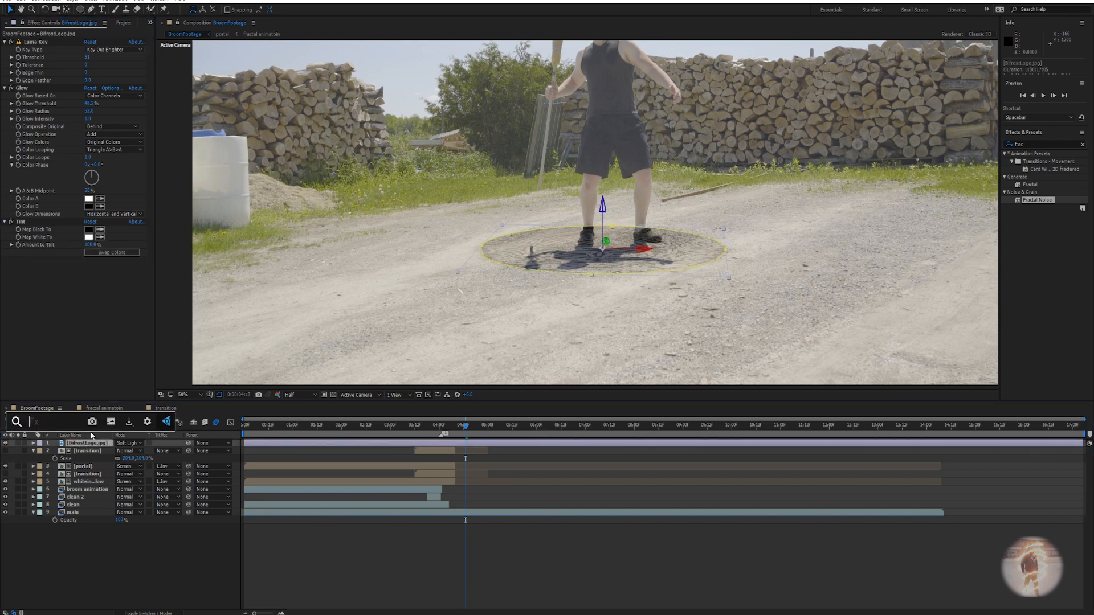
{"action": "type", "text": "vec"}
{"action": "key", "text": "Return"}
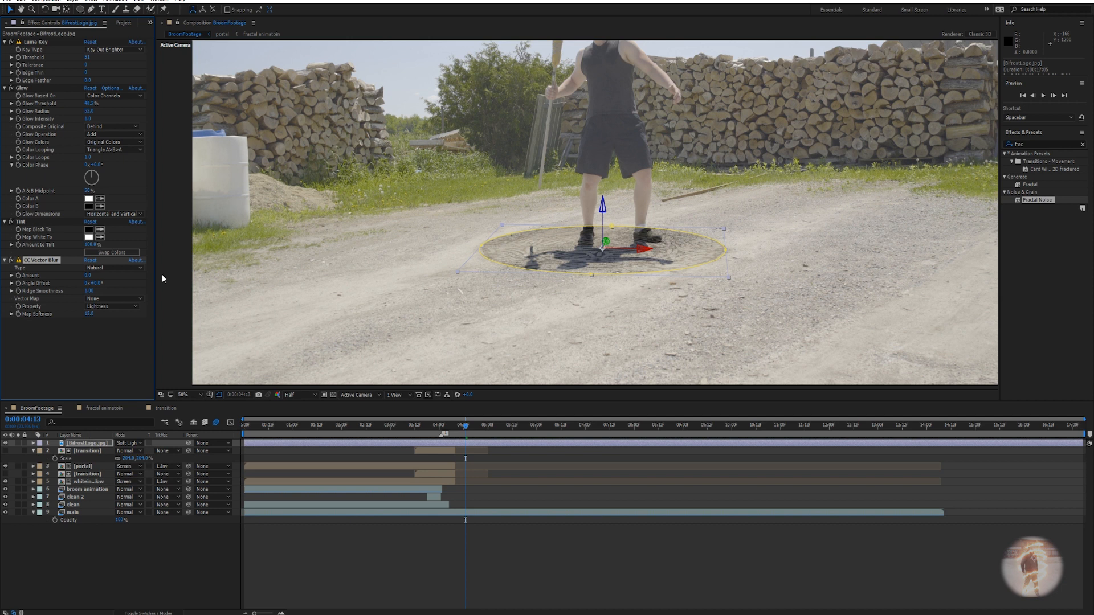
{"action": "scroll", "coordinate": [571, 336], "scroll_direction": "up", "scroll_amount": 1}
{"action": "left_click_drag", "start_coordinate": [562, 323], "coordinate": [494, 267]}
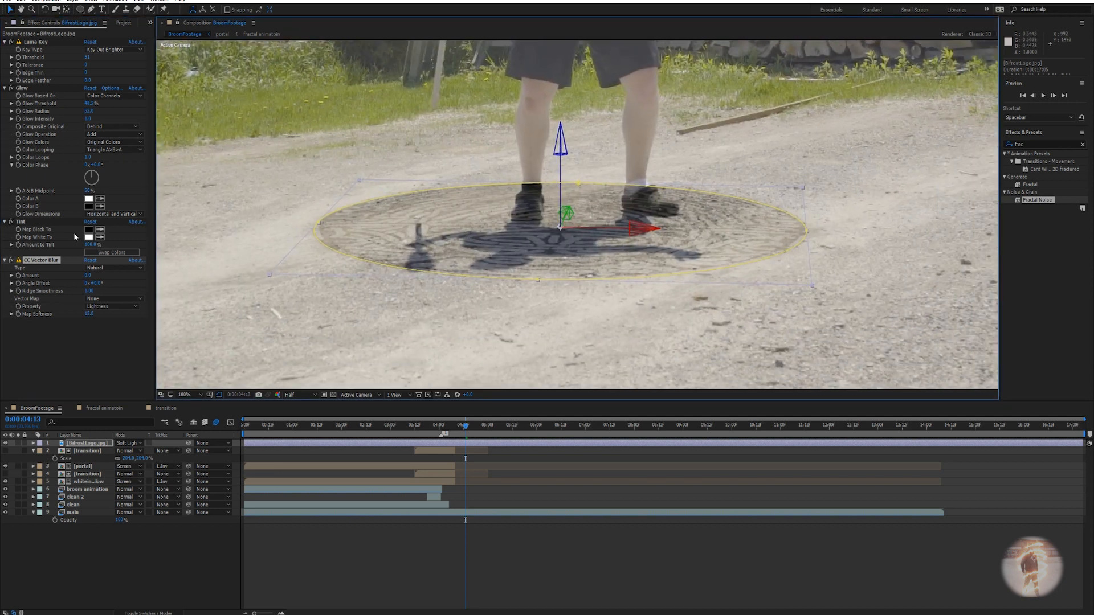
{"action": "mouse_move", "coordinate": [88, 276]}
{"action": "left_mouse_down"}
{"action": "mouse_move", "coordinate": [63, 271]}
{"action": "mouse_move", "coordinate": [80, 271]}
{"action": "left_mouse_up"}
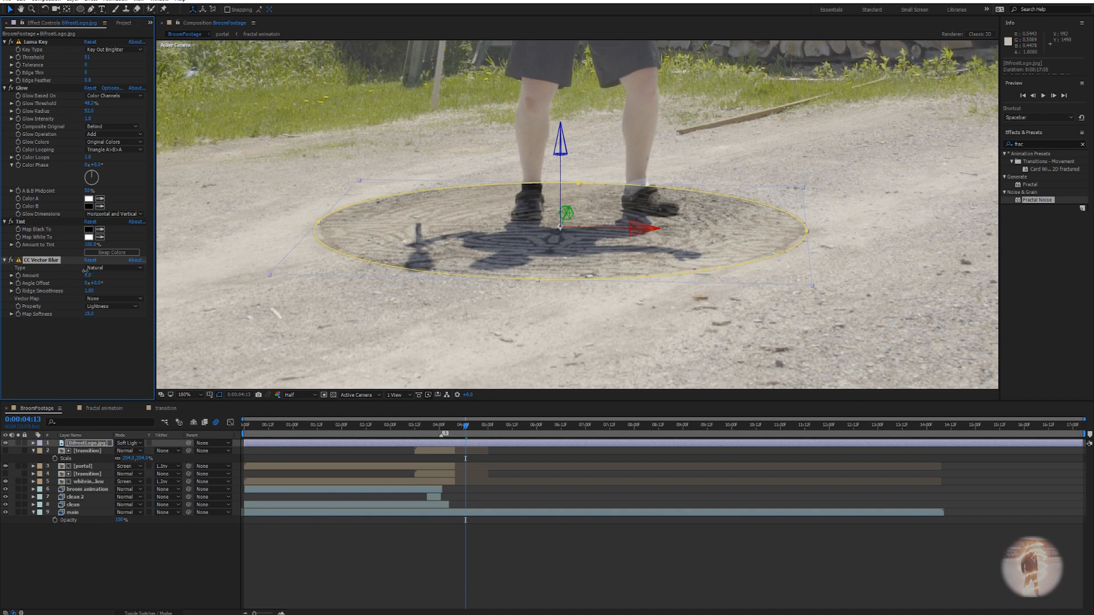
Nudge the BifrostLogo.jpg Position slightly right, undoing an accidental vertical move.
{"action": "scroll", "coordinate": [573, 309], "scroll_direction": "down", "scroll_amount": 4}
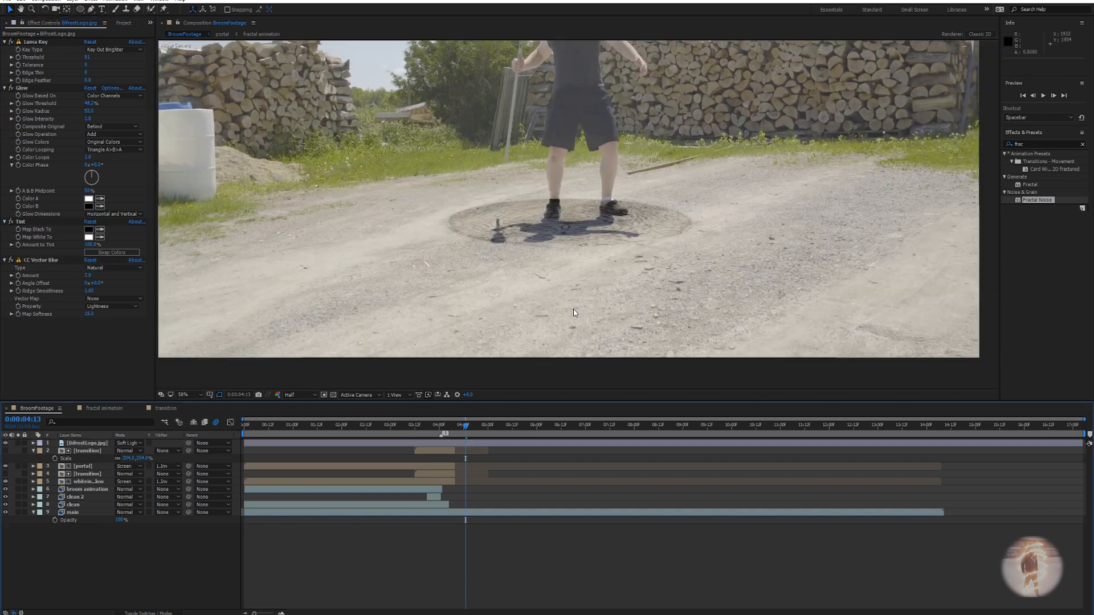
{"action": "scroll", "coordinate": [576, 272], "scroll_direction": "up", "scroll_amount": 6}
{"action": "left_click_drag", "start_coordinate": [701, 250], "coordinate": [821, 204]}
{"action": "scroll", "coordinate": [683, 228], "scroll_direction": "down", "scroll_amount": 4}
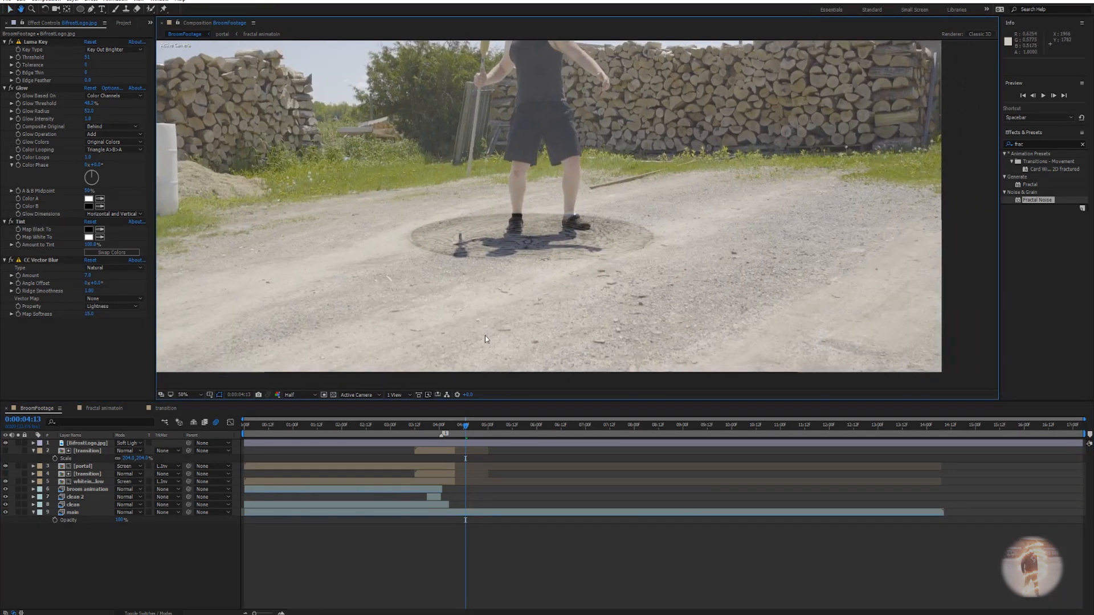
{"action": "left_click_drag", "start_coordinate": [485, 336], "coordinate": [431, 383]}
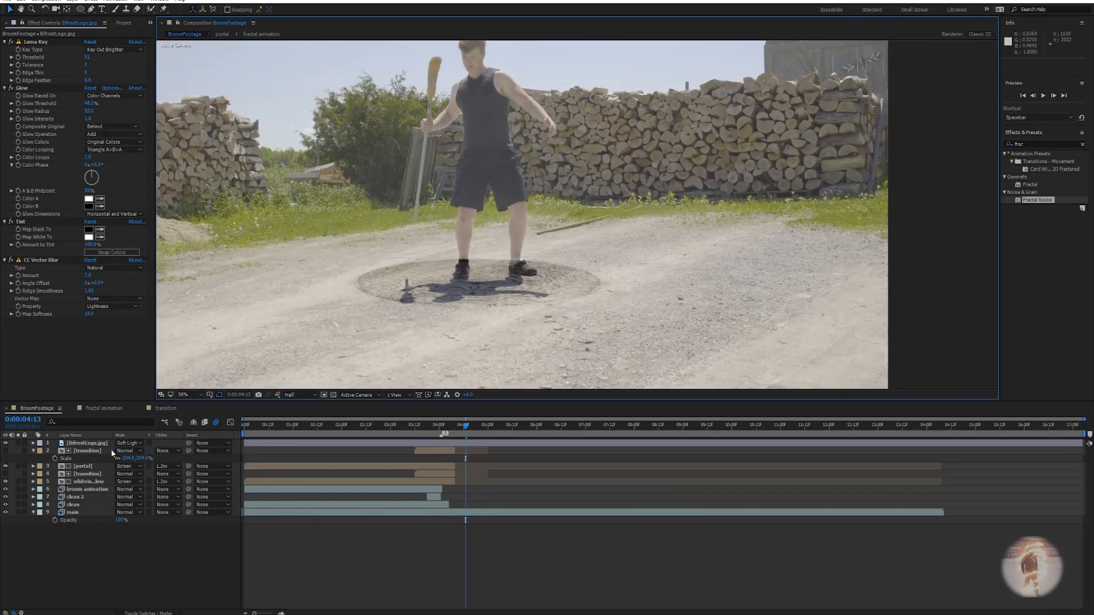
{"action": "left_click", "coordinate": [91, 444]}
{"action": "key", "text": "p"}
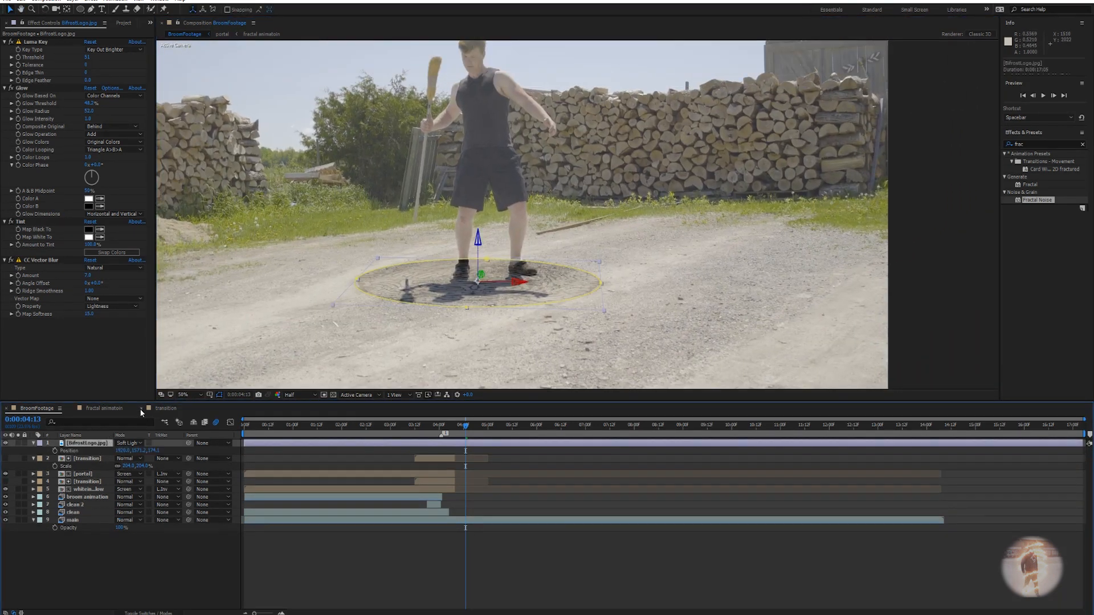
{"action": "left_click_drag", "start_coordinate": [155, 450], "coordinate": [197, 451]}
{"action": "left_click_drag", "start_coordinate": [147, 413], "coordinate": [145, 413]}
{"action": "mouse_move", "coordinate": [137, 451]}
{"action": "left_mouse_down"}
{"action": "mouse_move", "coordinate": [171, 442]}
{"action": "mouse_move", "coordinate": [137, 452]}
{"action": "mouse_move", "coordinate": [158, 450]}
{"action": "left_mouse_up"}
{"action": "key", "text": "ctrl+z"}
Scale BifrostLogo.jpg up to about 171% and scrub nearby frames to check it.
{"action": "key", "text": "s"}
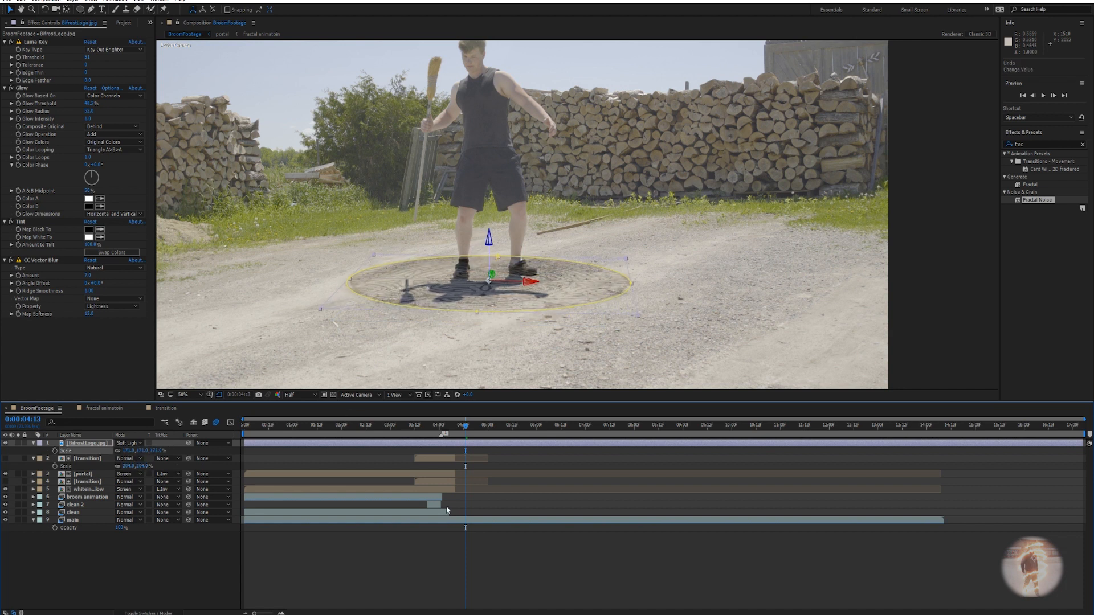
{"action": "left_click", "coordinate": [405, 458]}
{"action": "scroll", "coordinate": [476, 316], "scroll_direction": "down", "scroll_amount": 2}
{"action": "scroll", "coordinate": [512, 313], "scroll_direction": "down", "scroll_amount": 1}
{"action": "scroll", "coordinate": [567, 310], "scroll_direction": "up", "scroll_amount": 3}
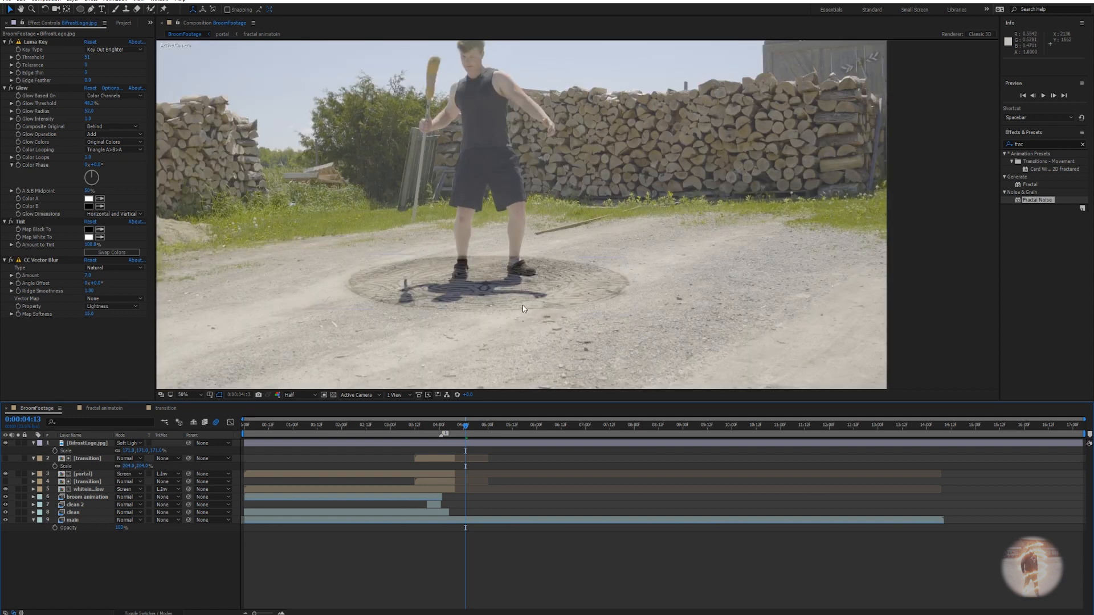
{"action": "left_click_drag", "start_coordinate": [466, 428], "coordinate": [412, 429]}
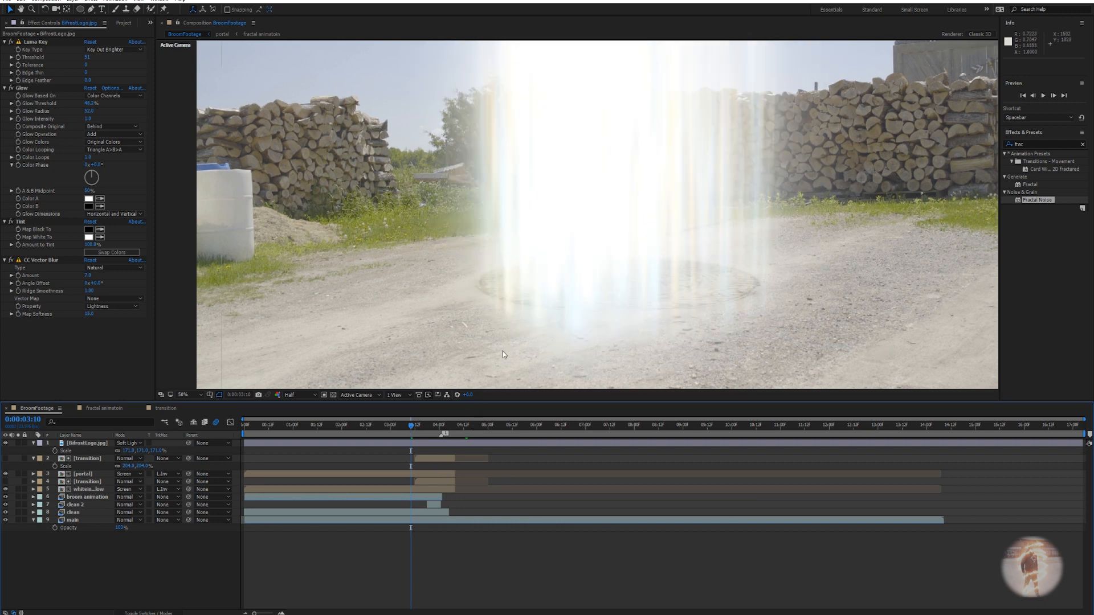
Move the portal and whiteinnerglow layers together up and left in the viewer.
{"action": "left_click", "coordinate": [87, 481]}
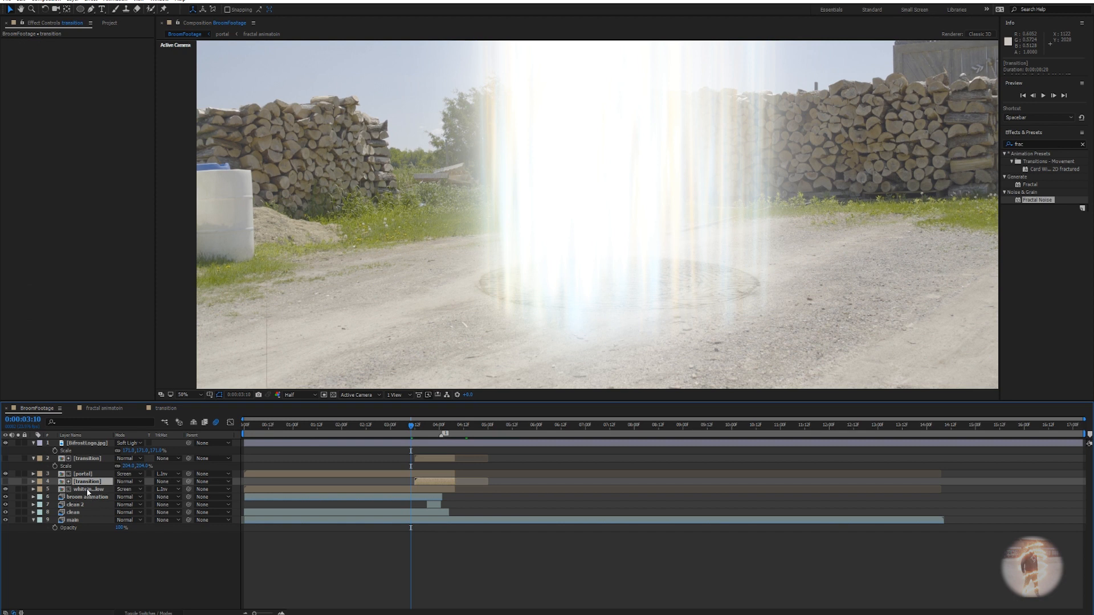
{"action": "left_click", "coordinate": [86, 489]}
{"action": "left_click", "coordinate": [84, 473], "text": "ctrl"}
{"action": "left_click_drag", "start_coordinate": [614, 244], "coordinate": [606, 222]}
Trim BifrostLogo.jpg to start at the glowing portal frame, 0:00:02:16.
{"action": "scroll", "coordinate": [579, 297], "scroll_direction": "down", "scroll_amount": 2}
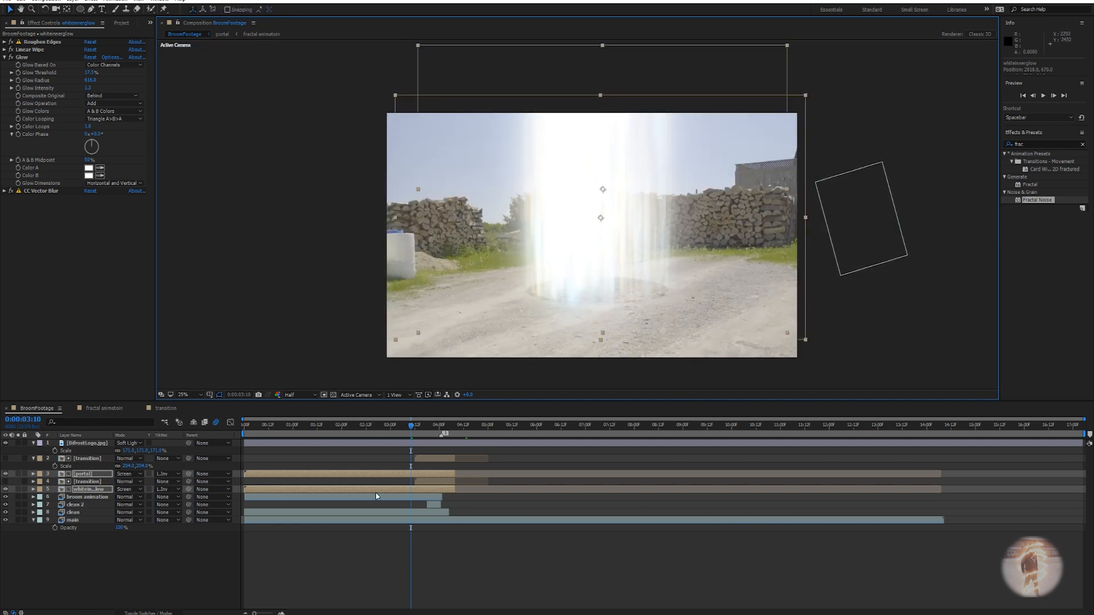
{"action": "left_click_drag", "start_coordinate": [413, 436], "coordinate": [459, 431]}
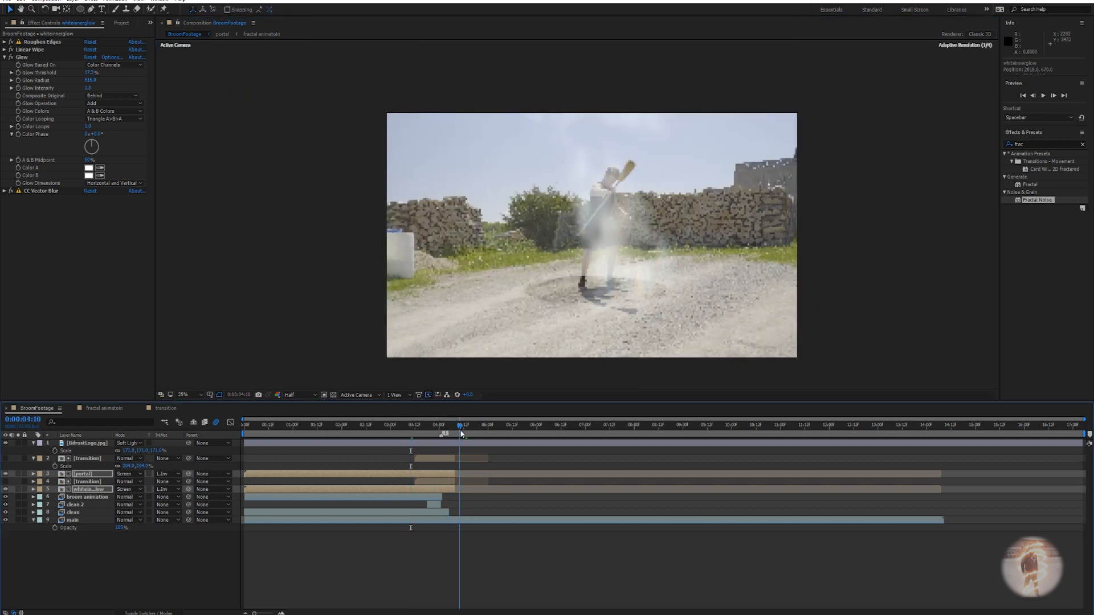
{"action": "scroll", "coordinate": [585, 298], "scroll_direction": "up", "scroll_amount": 1}
{"action": "left_click_drag", "start_coordinate": [569, 303], "coordinate": [623, 229]}
{"action": "left_click_drag", "start_coordinate": [459, 428], "coordinate": [456, 429]}
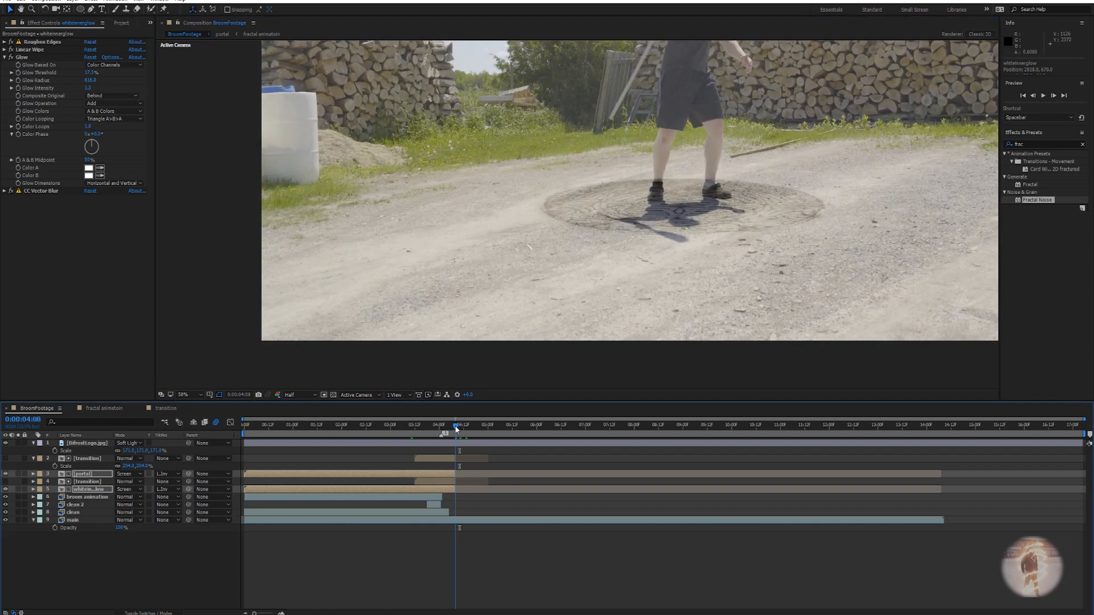
{"action": "left_click_drag", "start_coordinate": [456, 429], "coordinate": [374, 434]}
{"action": "left_click", "coordinate": [378, 445]}
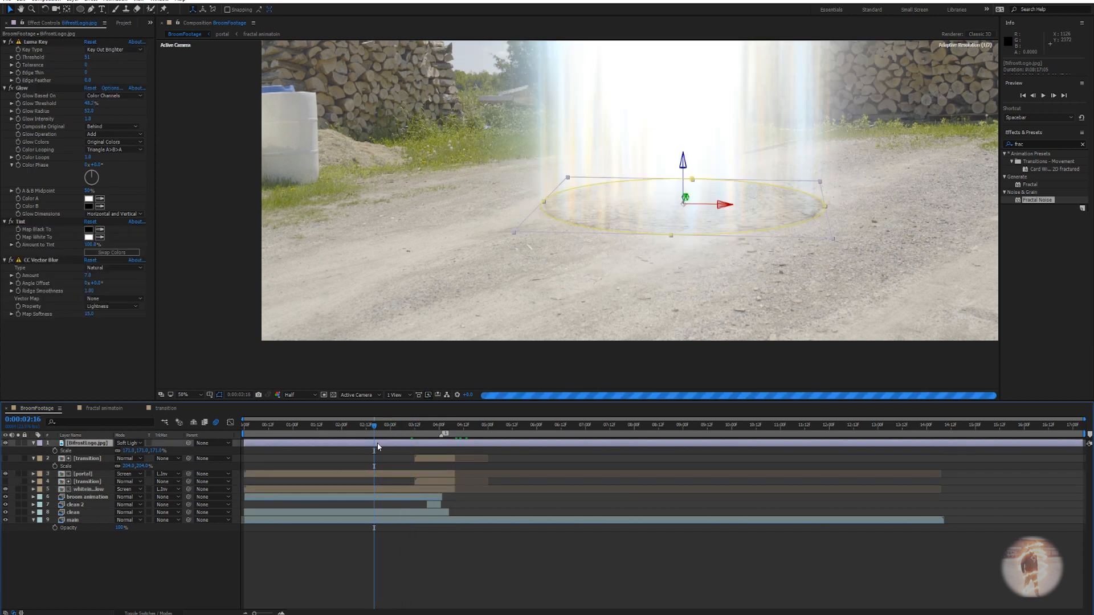
{"action": "key", "text": "alt+bracketleft"}
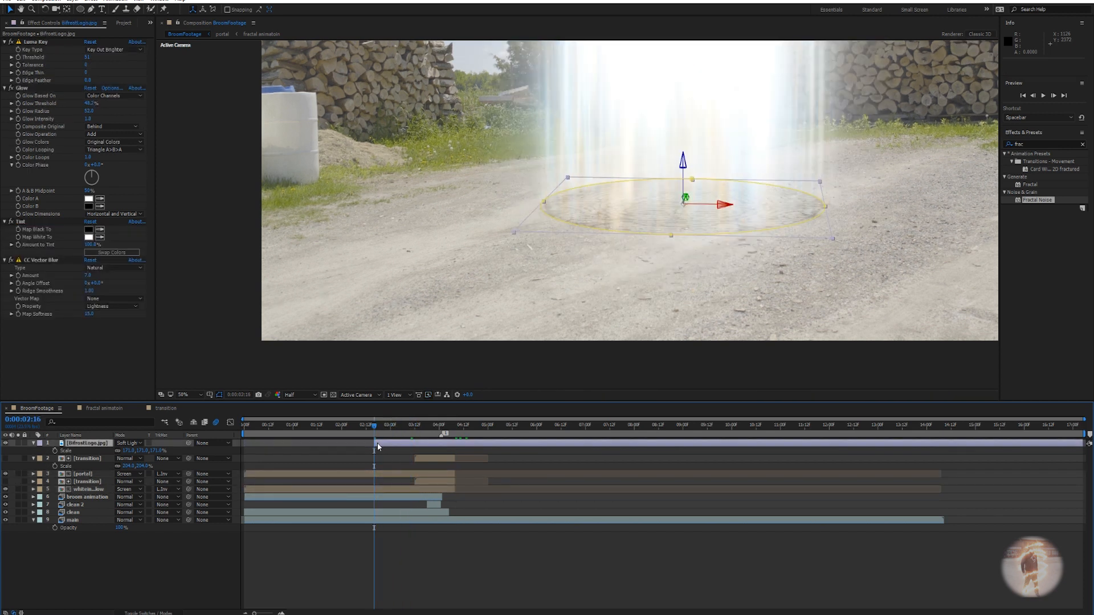
{"action": "left_click_drag", "start_coordinate": [375, 428], "coordinate": [338, 428]}
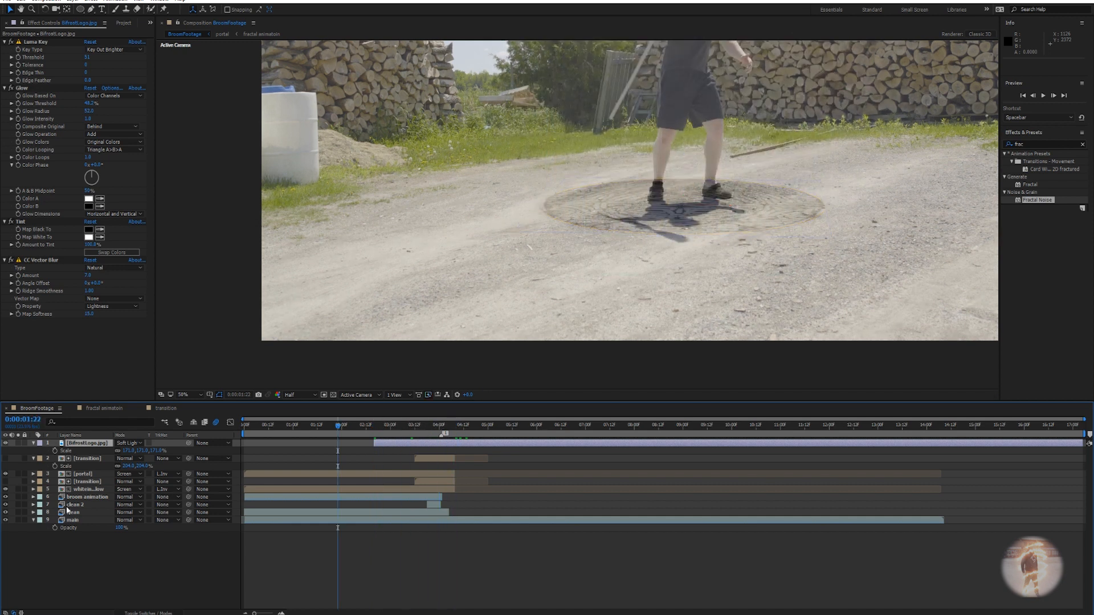
Collapse the logo and transition layer properties and show the Project items.
{"action": "left_click", "coordinate": [33, 443]}
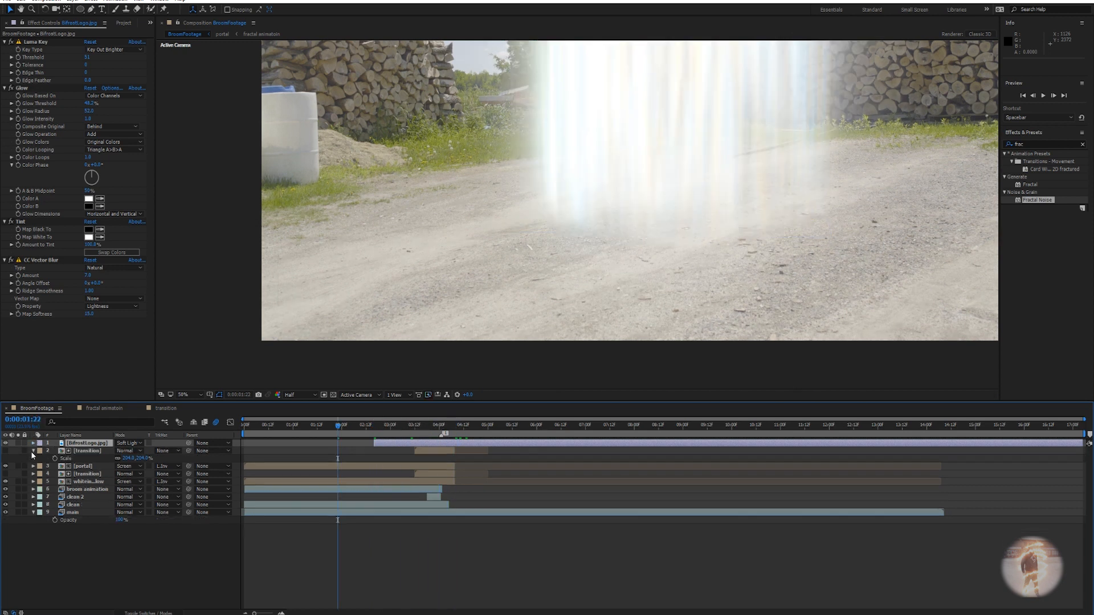
{"action": "left_click", "coordinate": [32, 451]}
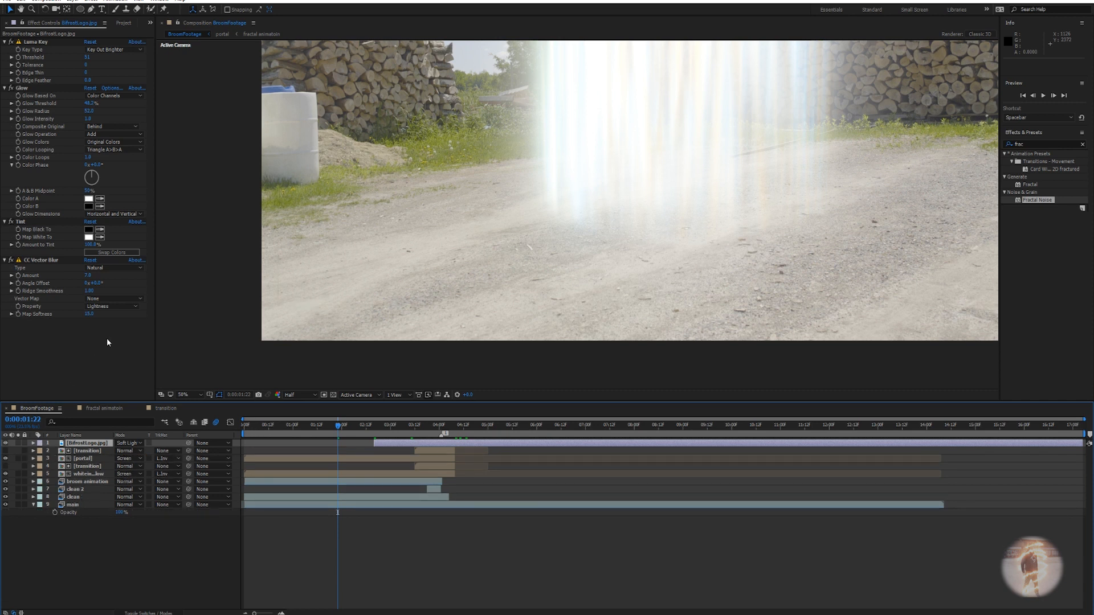
{"action": "left_click", "coordinate": [123, 23]}
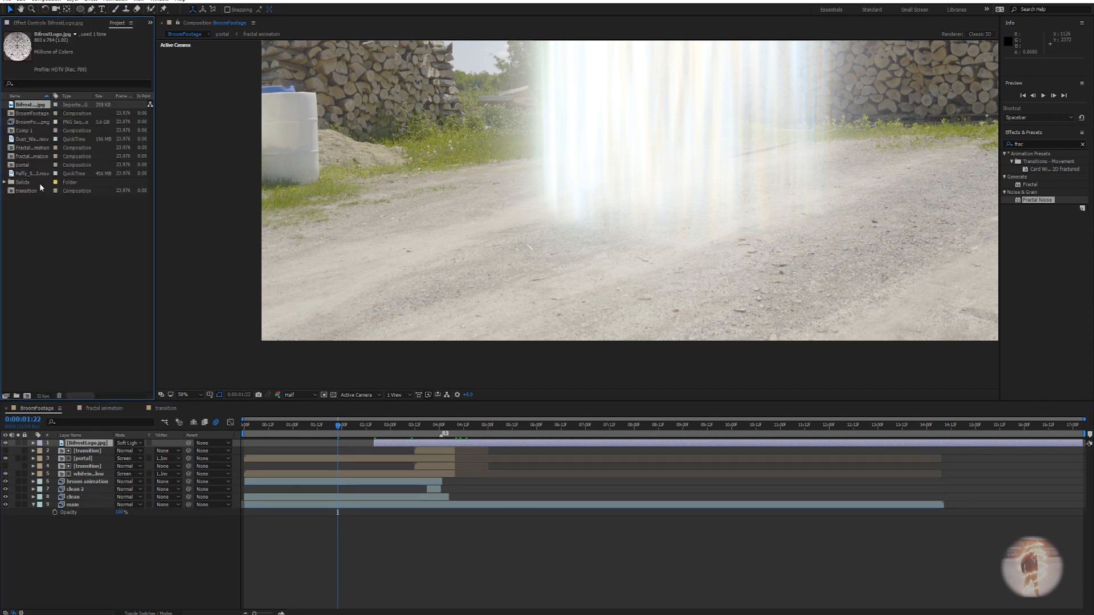
Add the transition comp to the top of the stack, shifted later and hidden.
{"action": "left_click_drag", "start_coordinate": [26, 191], "coordinate": [92, 443]}
{"action": "left_click_drag", "start_coordinate": [274, 445], "coordinate": [362, 440]}
{"action": "scroll", "coordinate": [613, 220], "scroll_direction": "down", "scroll_amount": 2}
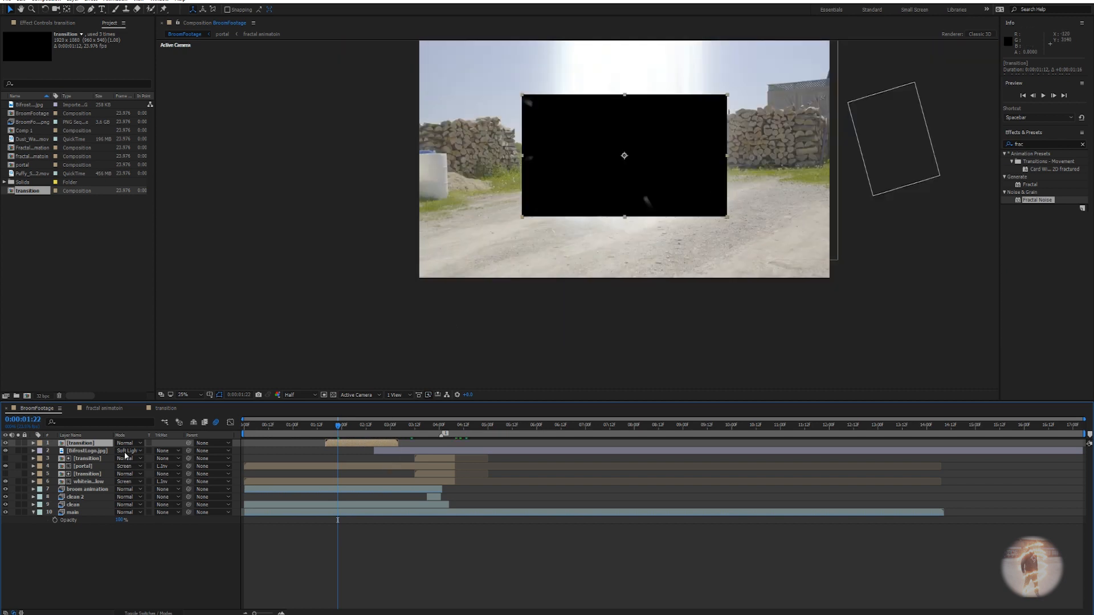
{"action": "left_click", "coordinate": [5, 442]}
{"action": "left_click_drag", "start_coordinate": [337, 432], "coordinate": [360, 432]}
Time-stretch the transition layer to 200% duration.
{"action": "right_click", "coordinate": [367, 443]}
{"action": "mouse_move", "coordinate": [401, 138]}
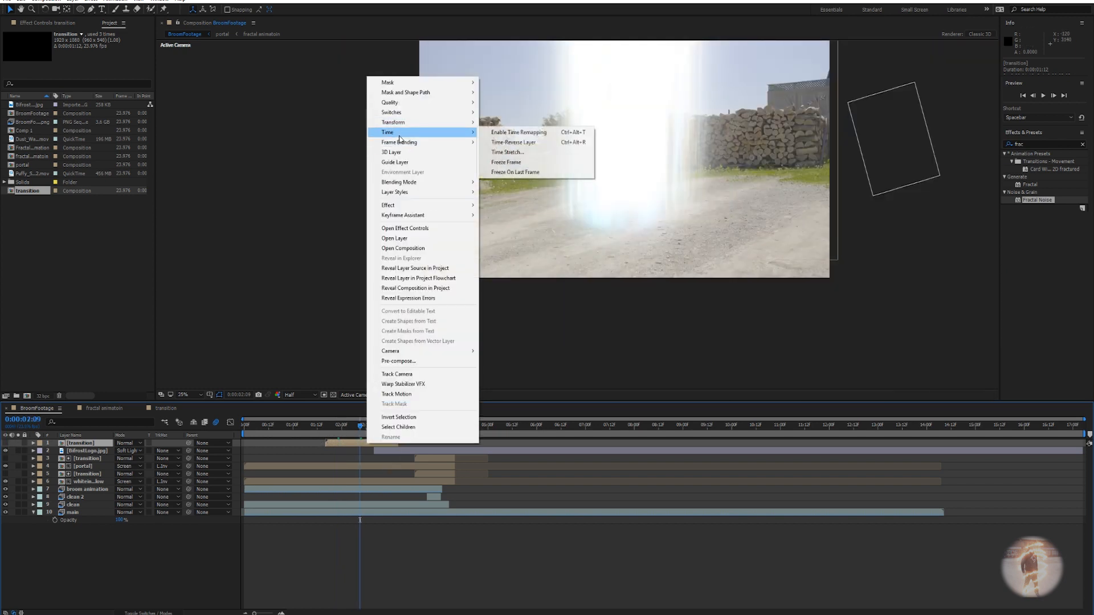
{"action": "left_click", "coordinate": [513, 152]}
{"action": "type", "text": "200"}
{"action": "key", "text": "Return"}
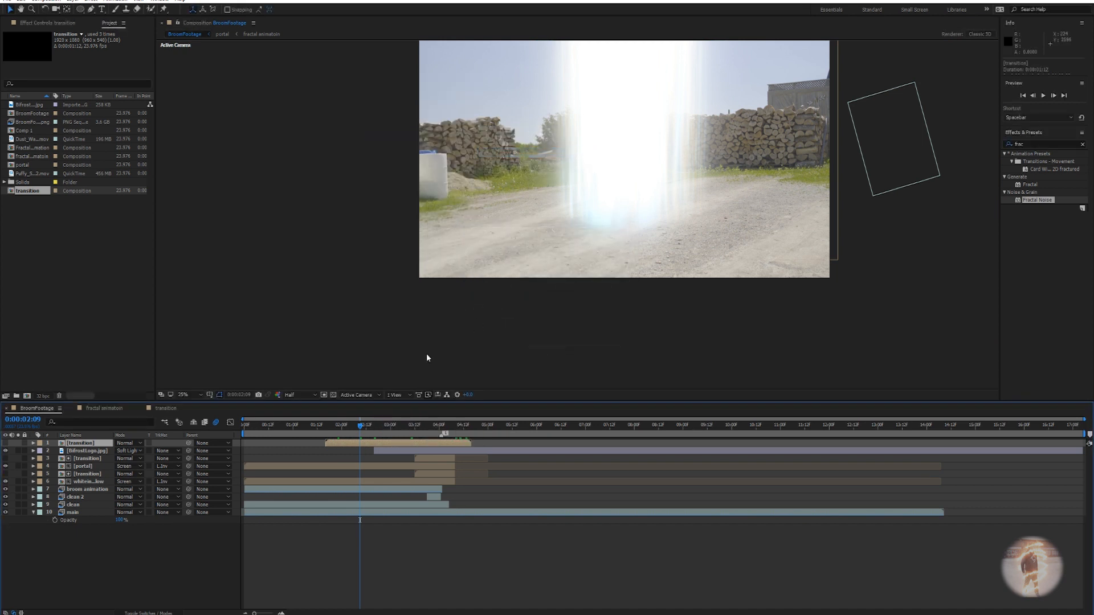
{"action": "left_click_drag", "start_coordinate": [360, 426], "coordinate": [442, 431]}
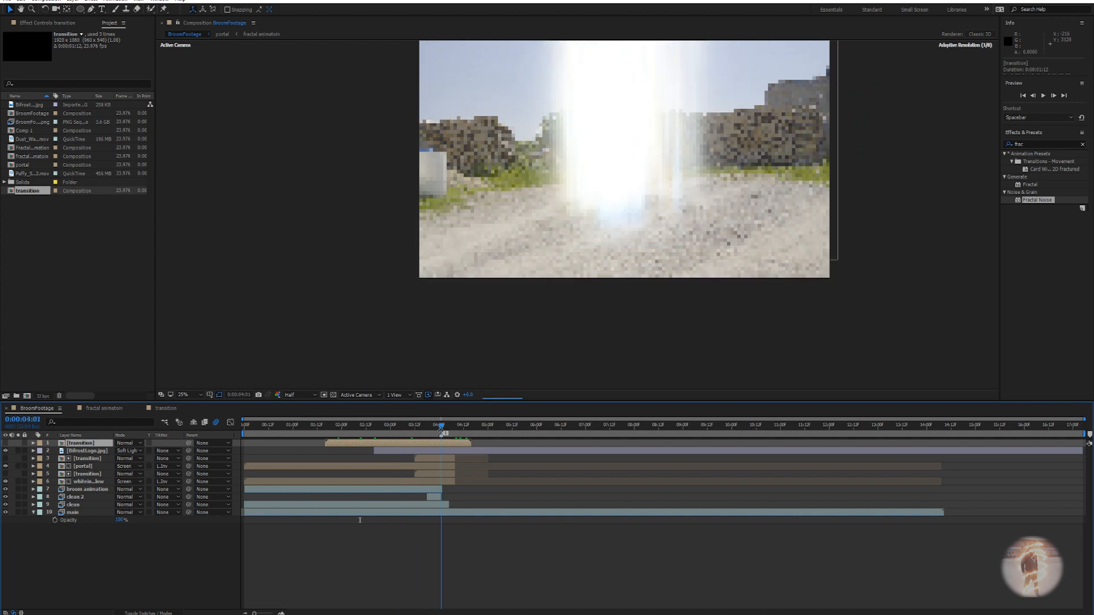
Show the transition layer again, start it later, move it down-right and trim its end.
{"action": "scroll", "coordinate": [614, 227], "scroll_direction": "up", "scroll_amount": 3}
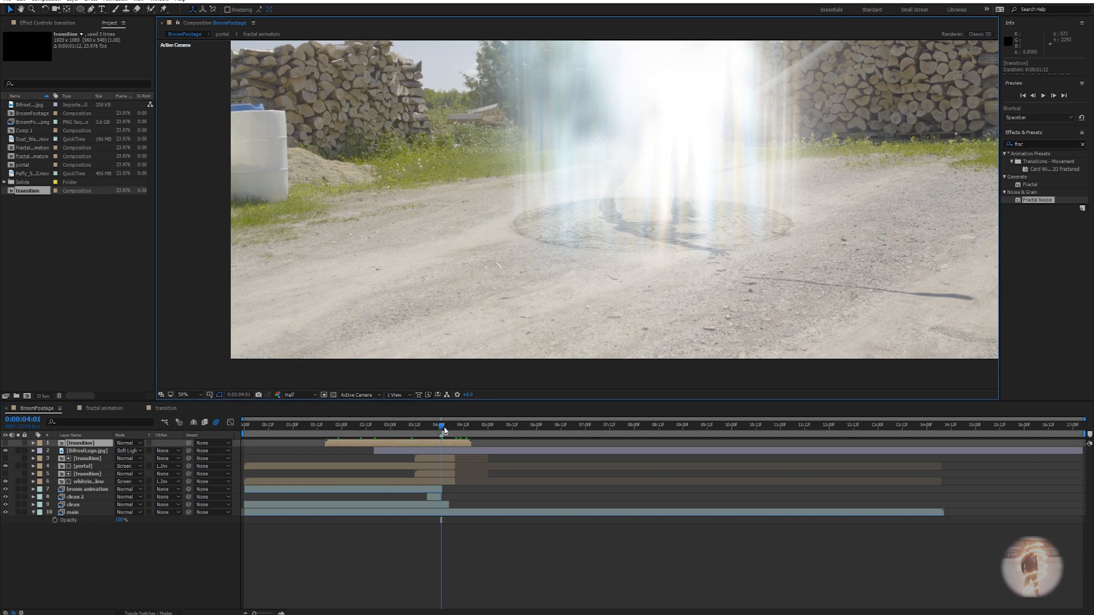
{"action": "left_click", "coordinate": [5, 450]}
{"action": "left_click_drag", "start_coordinate": [419, 444], "coordinate": [446, 444]}
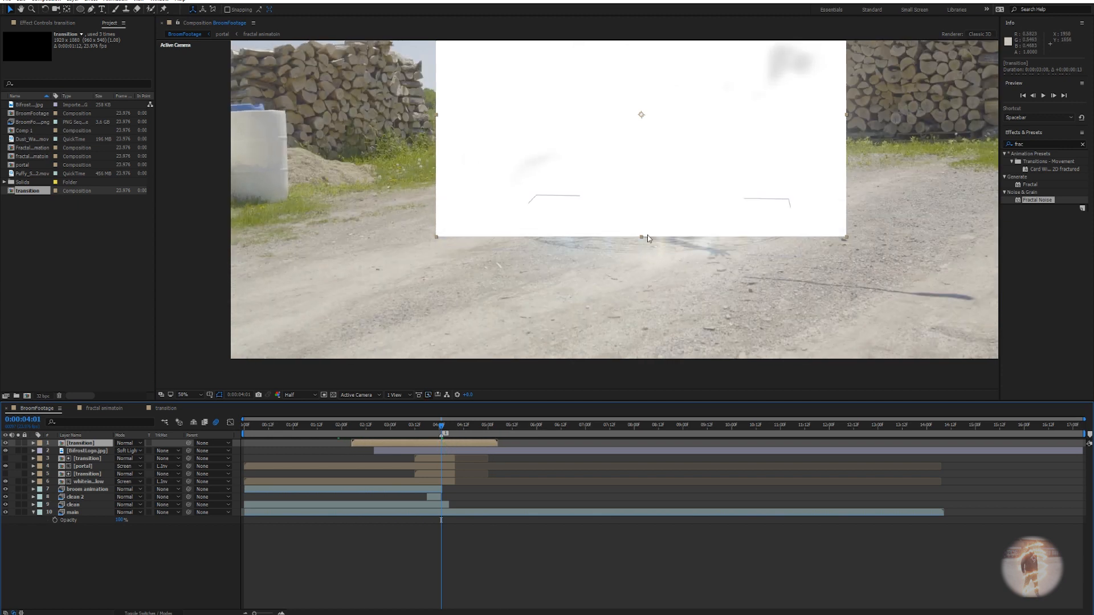
{"action": "left_click_drag", "start_coordinate": [701, 127], "coordinate": [706, 237]}
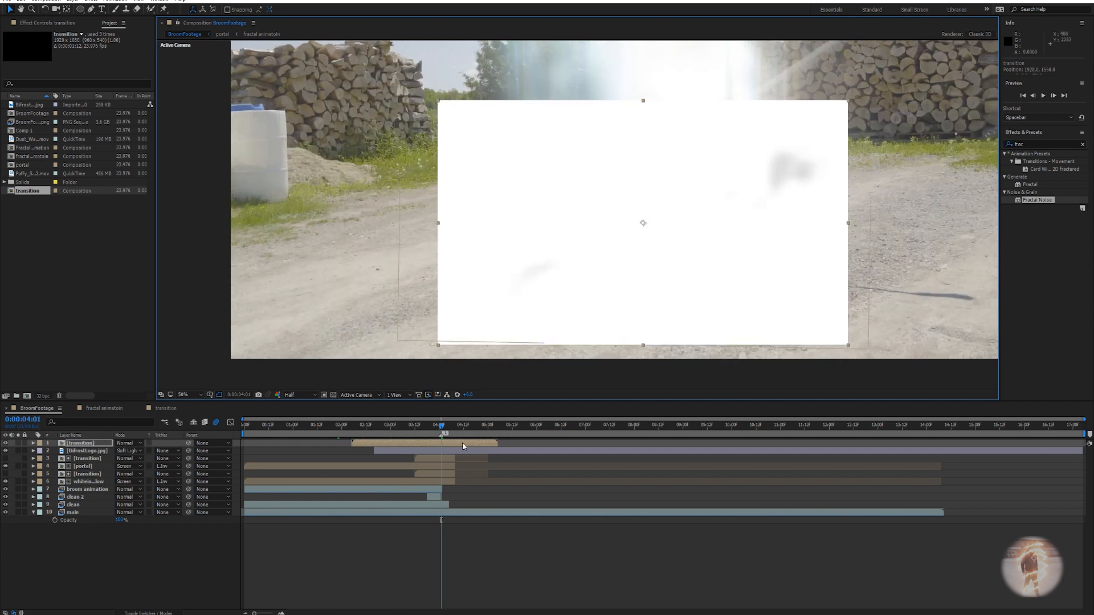
{"action": "left_click_drag", "start_coordinate": [497, 443], "coordinate": [385, 426]}
Set BifrostLogo.jpg's track matte to Luma matte using the transition layer.
{"action": "left_click", "coordinate": [354, 451]}
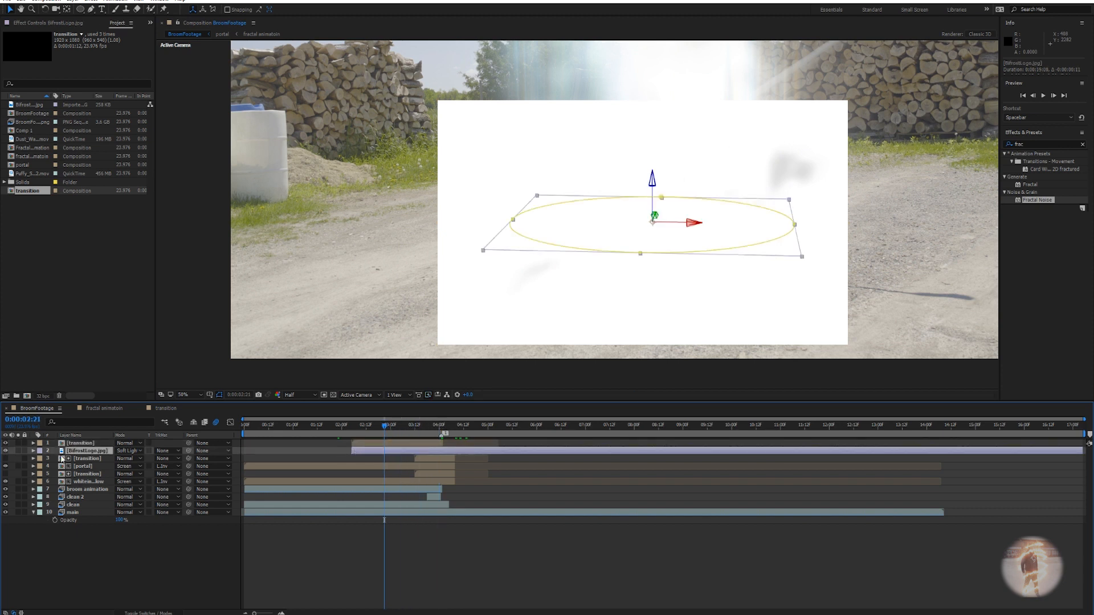
{"action": "left_click", "coordinate": [140, 613]}
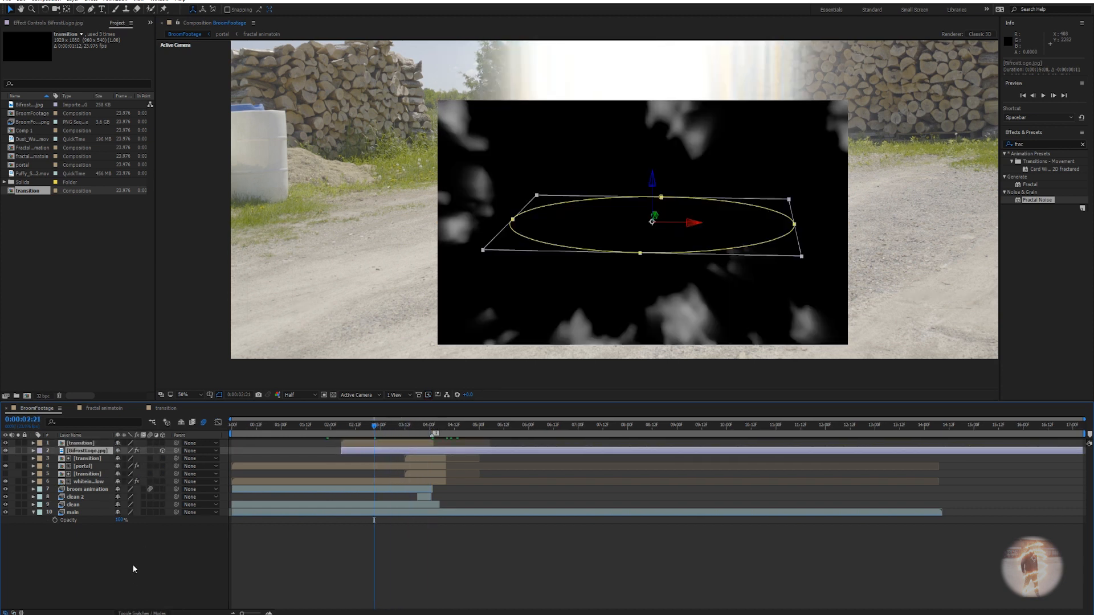
{"action": "left_click", "coordinate": [141, 613]}
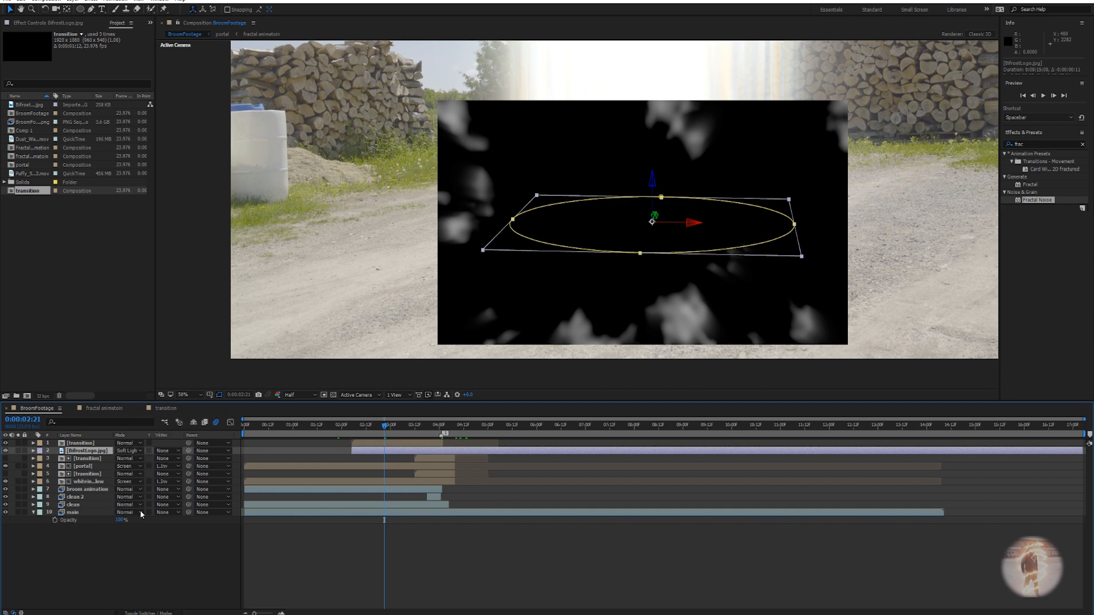
{"action": "left_click", "coordinate": [163, 451]}
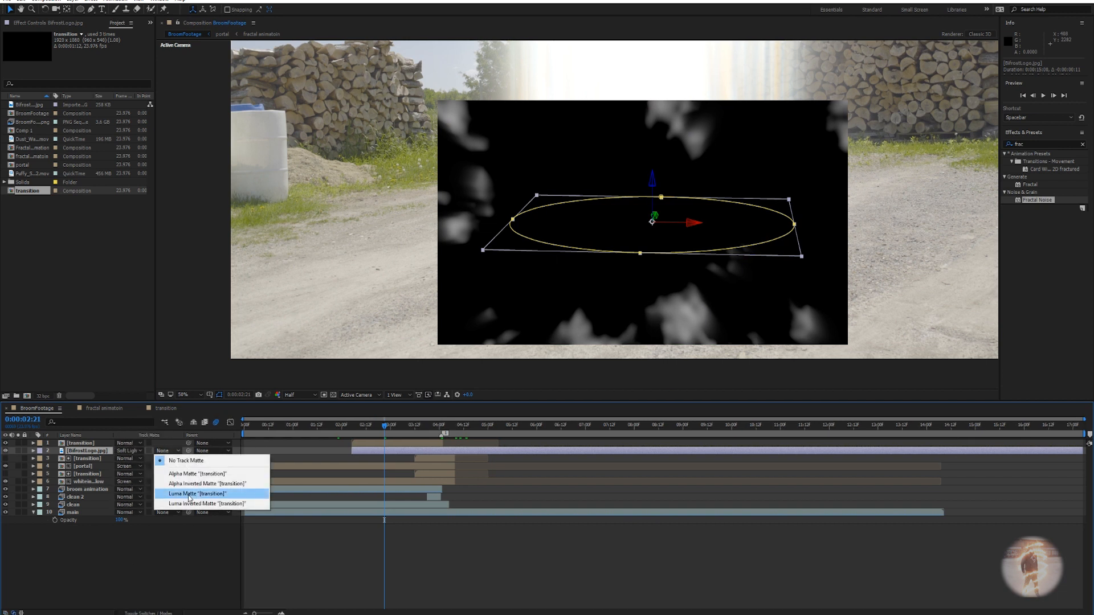
{"action": "left_click", "coordinate": [189, 495]}
Review the logo reveal at 0:00:03:22 and around 0:00:02:10.
{"action": "left_click_drag", "start_coordinate": [386, 434], "coordinate": [445, 433]}
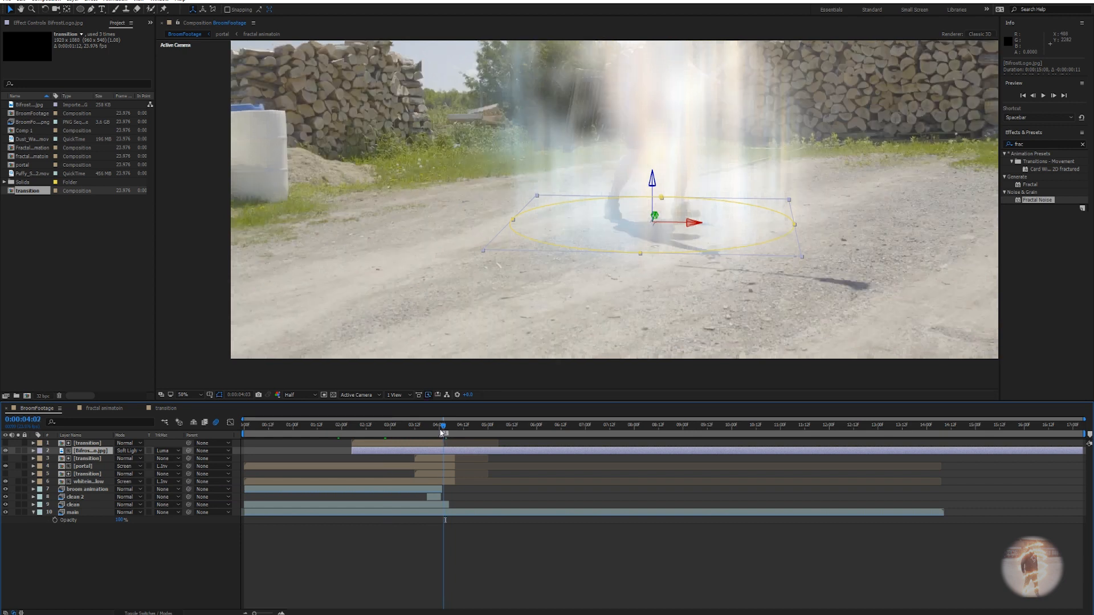
{"action": "left_click_drag", "start_coordinate": [445, 433], "coordinate": [435, 433]}
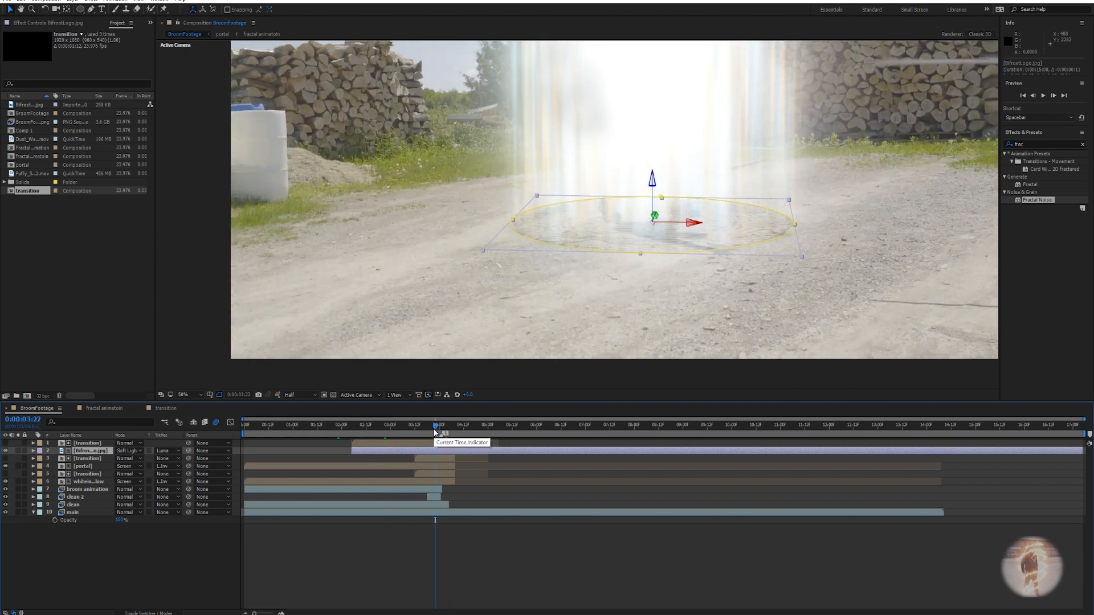
{"action": "left_click_drag", "start_coordinate": [435, 432], "coordinate": [357, 434]}
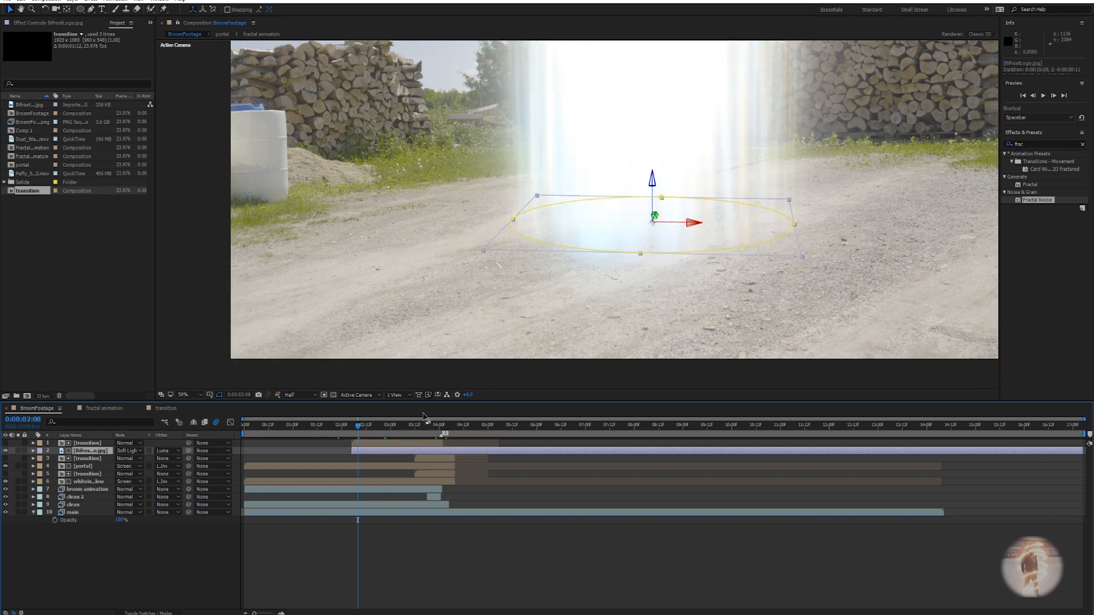
Split the Bifrost logo layer at 0:00:04:01 with Ctrl+Shift+D.
{"action": "left_click_drag", "start_coordinate": [360, 426], "coordinate": [445, 437]}
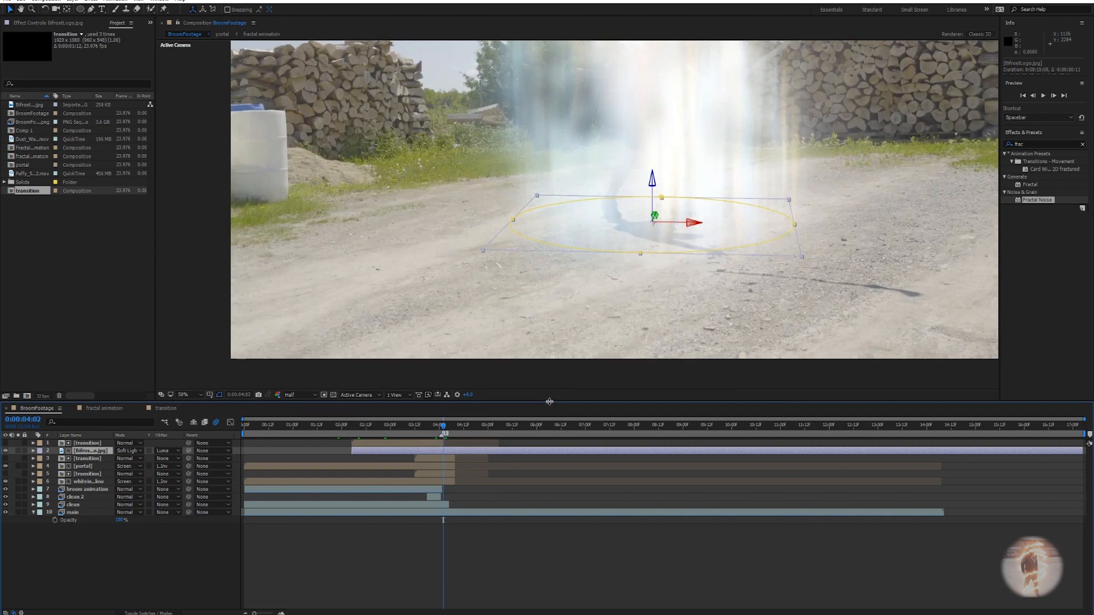
{"action": "key", "text": "Page_Up"}
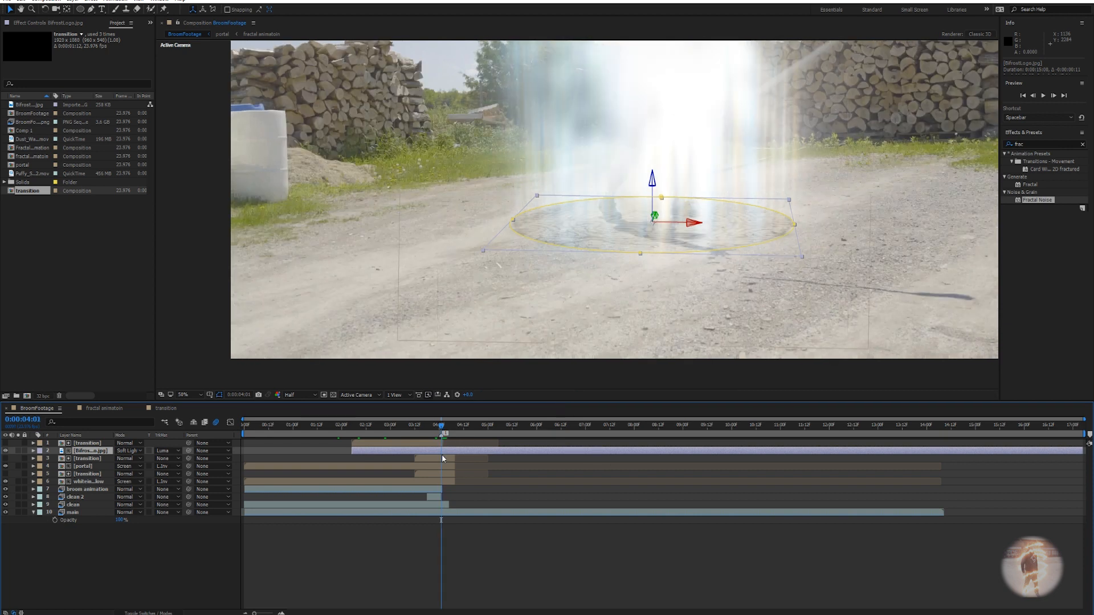
{"action": "key", "text": "ctrl+shift+d"}
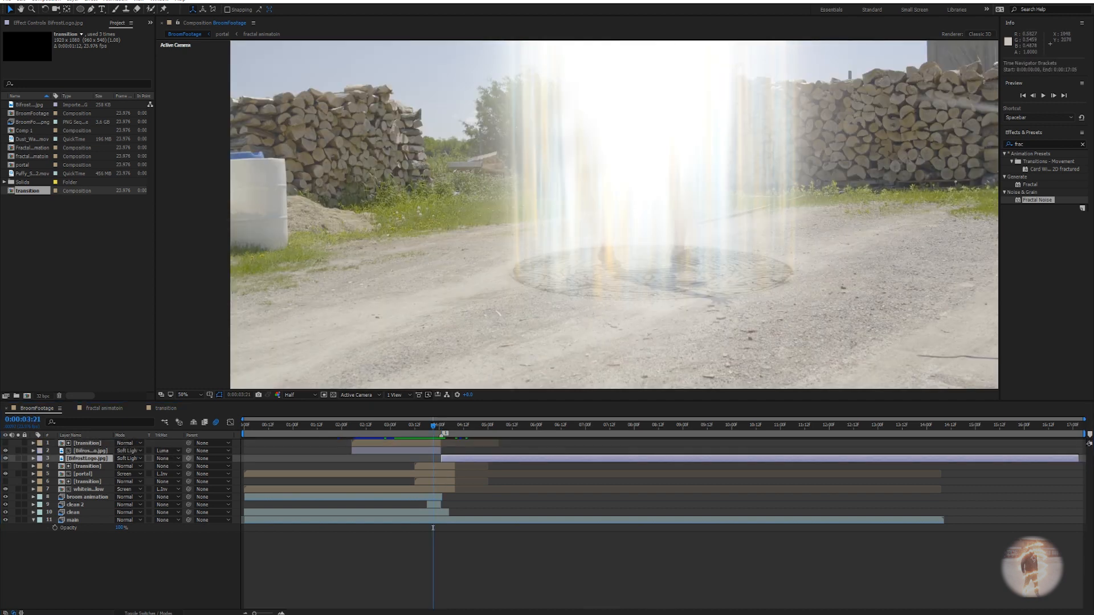
Check the first Bifrost logo layer's Track Matte choices, leaving them unchanged.
{"action": "left_click_drag", "start_coordinate": [436, 429], "coordinate": [360, 430]}
{"action": "scroll", "coordinate": [600, 303], "scroll_direction": "down", "scroll_amount": 2}
{"action": "key", "text": "v"}
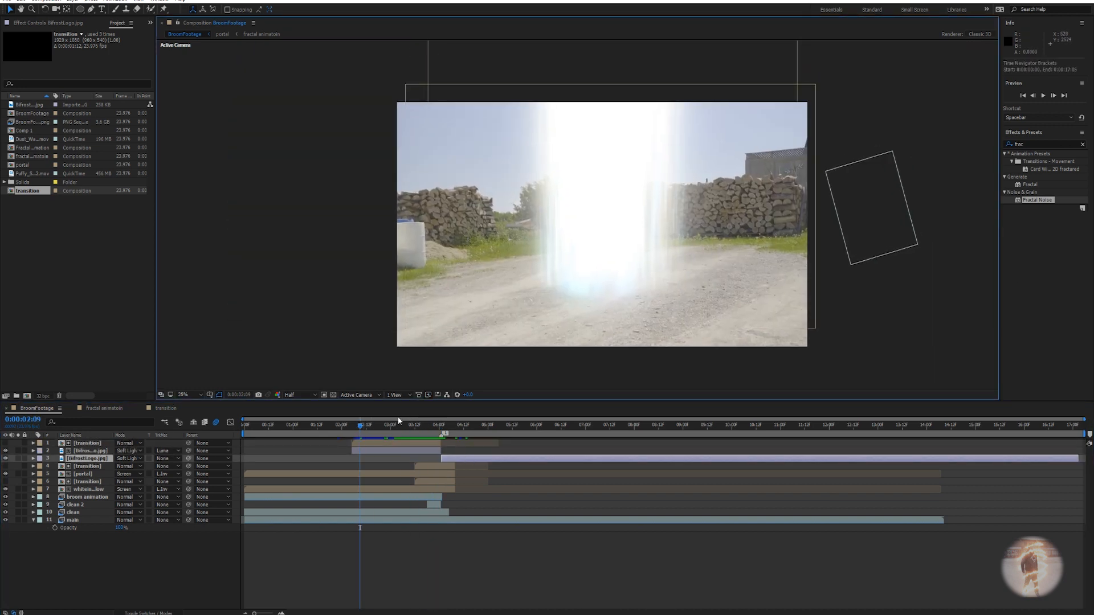
{"action": "left_click_drag", "start_coordinate": [360, 429], "coordinate": [384, 426]}
{"action": "left_click_drag", "start_coordinate": [382, 432], "coordinate": [391, 429]}
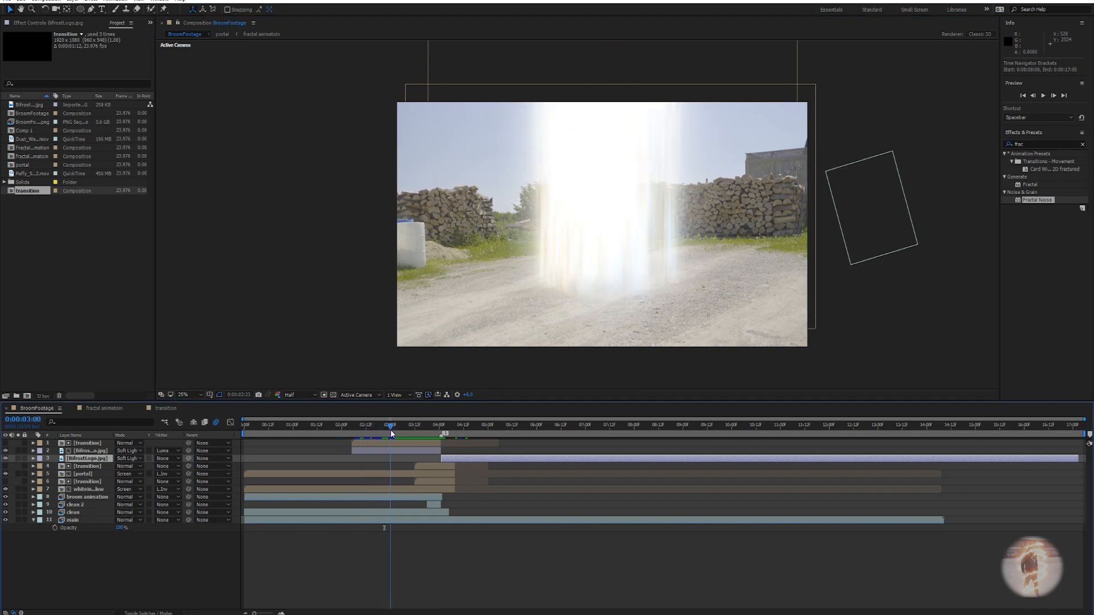
{"action": "left_click", "coordinate": [158, 452]}
{"action": "left_click", "coordinate": [161, 450]}
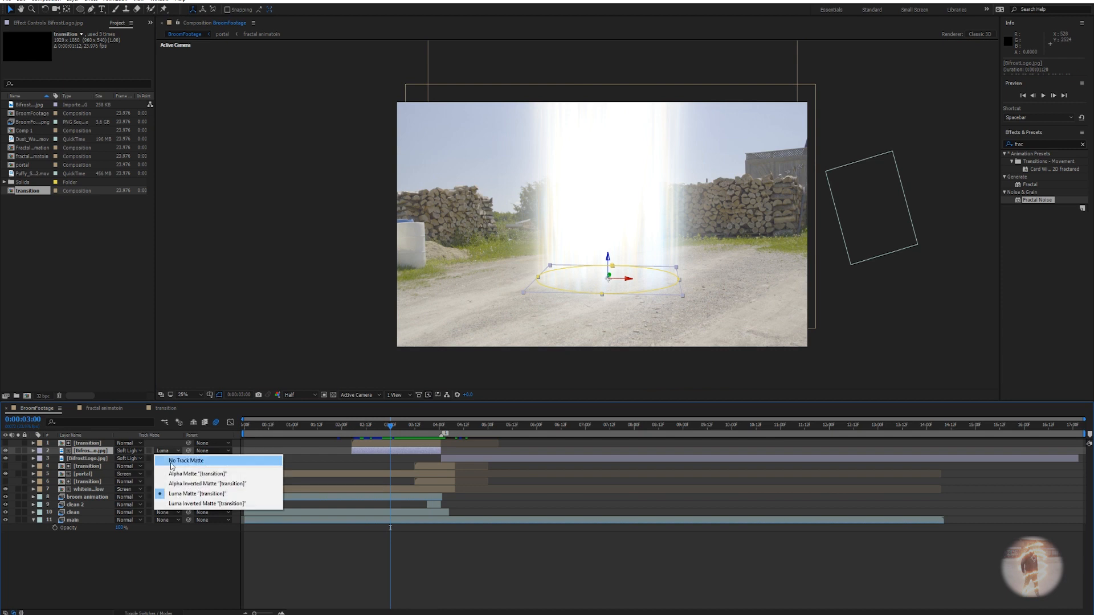
{"action": "left_click", "coordinate": [397, 426]}
Check the new BifrostLogo.jpg layer's Track Matte, leaving it with no matte.
{"action": "left_click_drag", "start_coordinate": [397, 425], "coordinate": [446, 433]}
{"action": "left_click", "coordinate": [450, 459]}
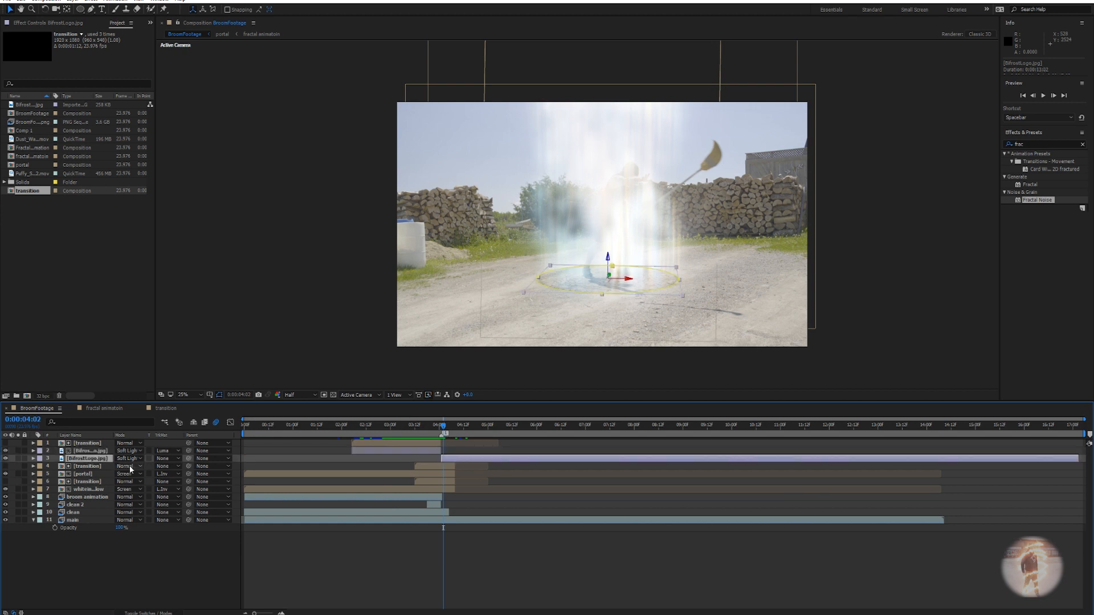
{"action": "left_click", "coordinate": [166, 458]}
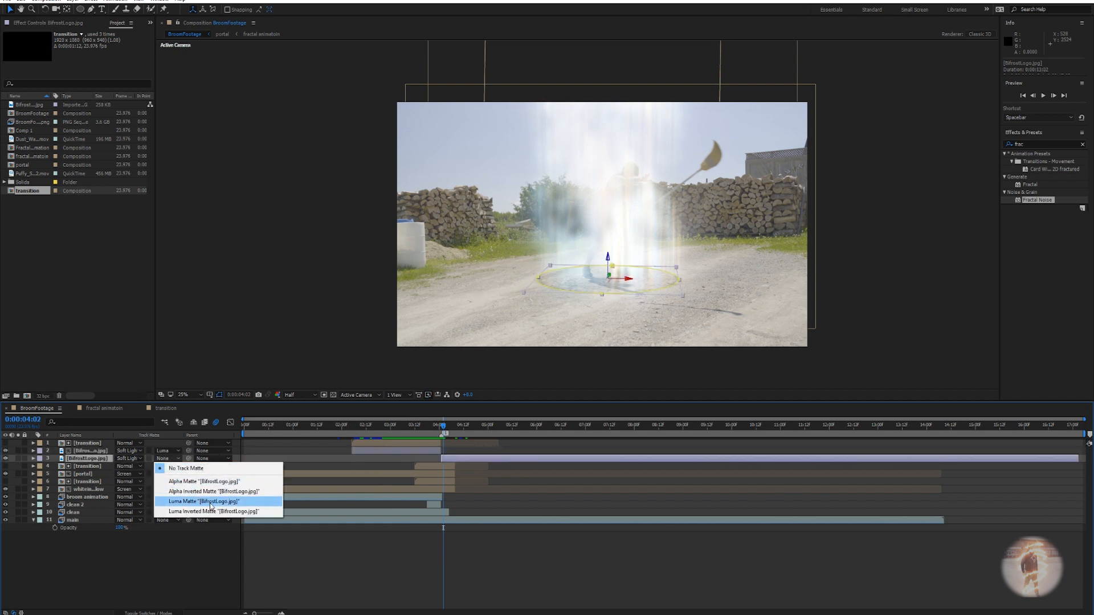
{"action": "left_click", "coordinate": [455, 457]}
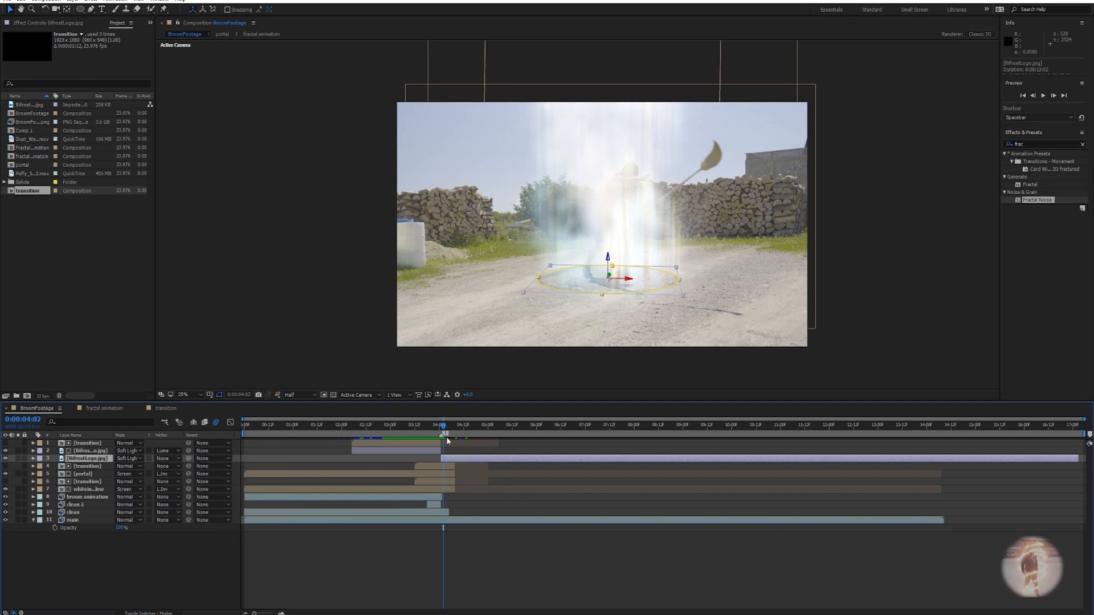
{"action": "mouse_move", "coordinate": [446, 429]}
{"action": "left_mouse_down"}
{"action": "mouse_move", "coordinate": [484, 429]}
{"action": "mouse_move", "coordinate": [424, 428]}
{"action": "left_mouse_up"}
{"action": "key", "text": "space"}
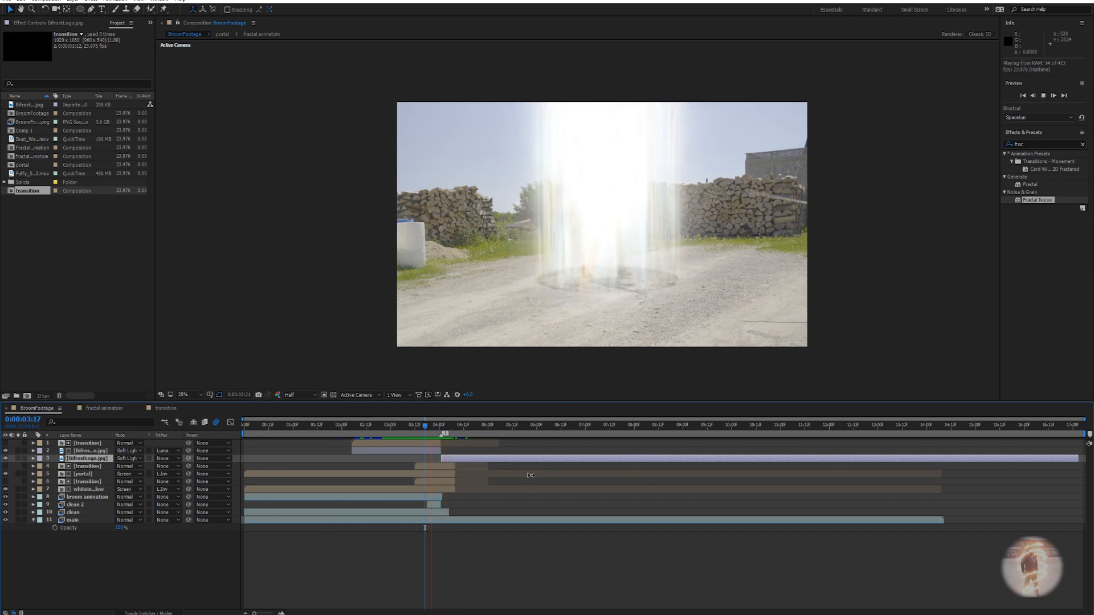
{"action": "key", "text": "space"}
{"action": "left_click_drag", "start_coordinate": [447, 432], "coordinate": [480, 428]}
Duplicate the main footage layer and move the copy, main 2, to the top.
{"action": "scroll", "coordinate": [627, 279], "scroll_direction": "up", "scroll_amount": 2}
{"action": "left_click", "coordinate": [556, 554]}
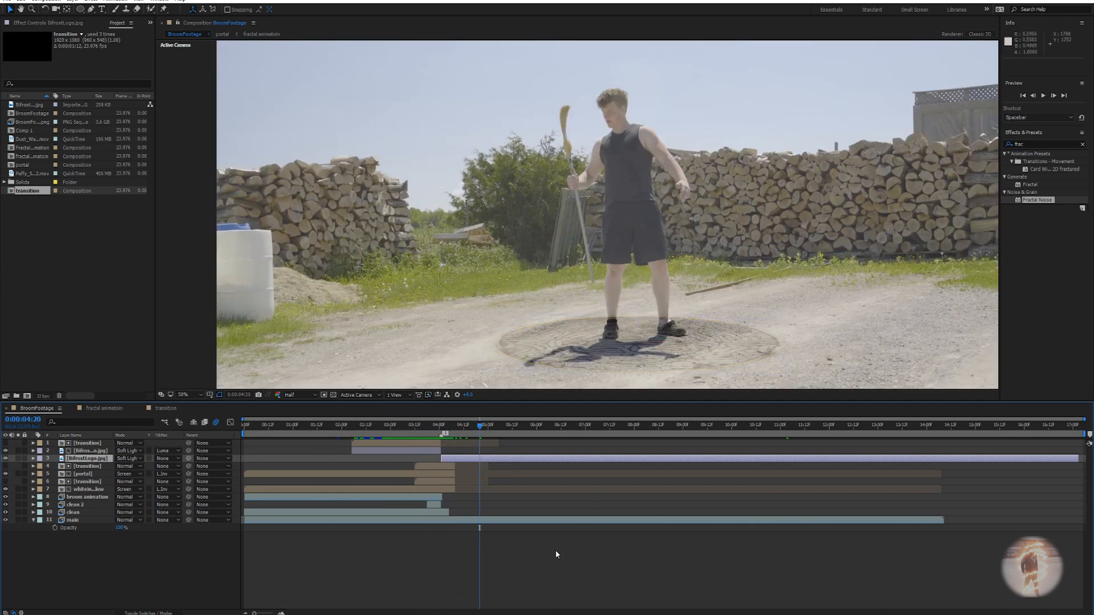
{"action": "scroll", "coordinate": [648, 346], "scroll_direction": "up", "scroll_amount": 1}
{"action": "left_click_drag", "start_coordinate": [649, 346], "coordinate": [470, 290]}
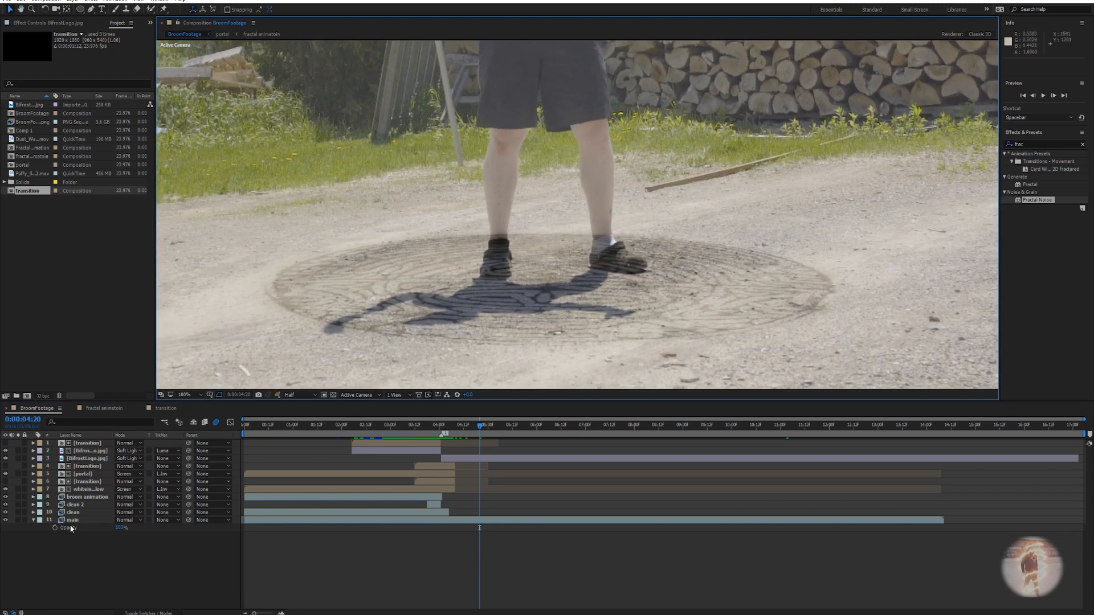
{"action": "left_click", "coordinate": [34, 521]}
{"action": "left_click", "coordinate": [79, 520]}
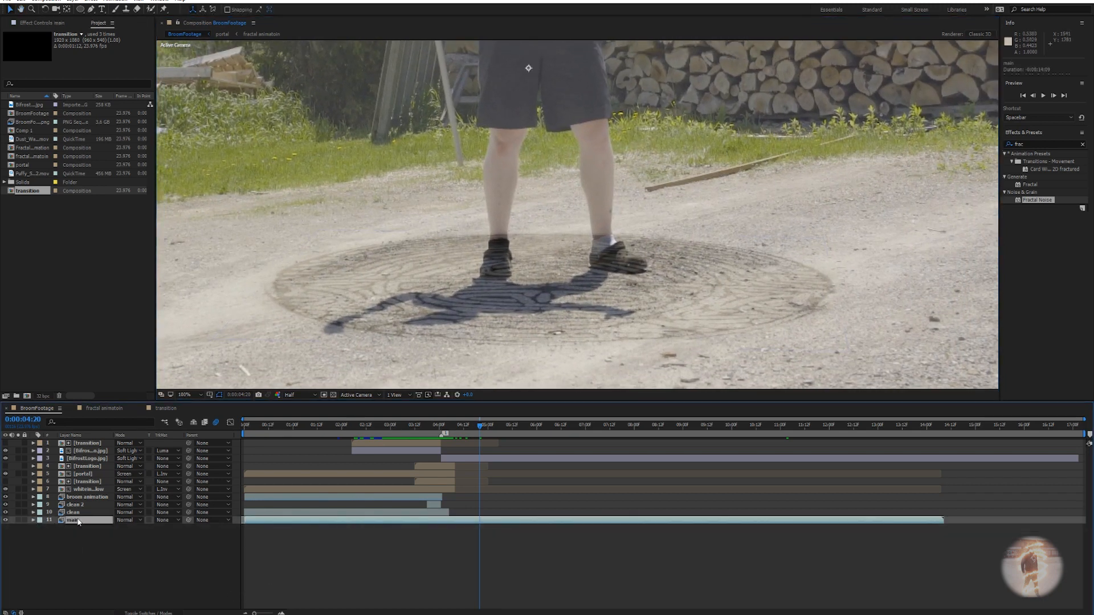
{"action": "mouse_move", "coordinate": [480, 433]}
{"action": "left_mouse_down"}
{"action": "mouse_move", "coordinate": [442, 433]}
{"action": "mouse_move", "coordinate": [460, 433]}
{"action": "left_mouse_up"}
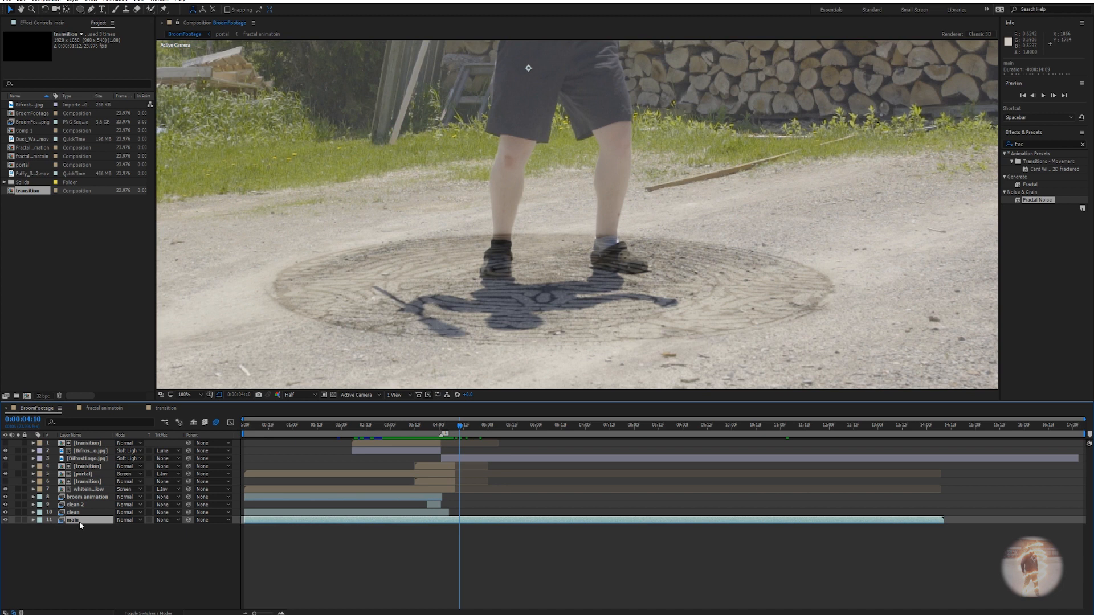
{"action": "key", "text": "ctrl+d"}
{"action": "left_click_drag", "start_coordinate": [80, 522], "coordinate": [80, 441]}
Move the transition layer and both Bifrost logo layers lower in the stack.
{"action": "left_click", "coordinate": [86, 451]}
{"action": "left_click", "coordinate": [85, 466], "text": "ctrl"}
{"action": "left_click", "coordinate": [89, 459], "text": "ctrl"}
{"action": "left_click", "coordinate": [5, 442]}
{"action": "left_click_drag", "start_coordinate": [89, 459], "coordinate": [89, 503]}
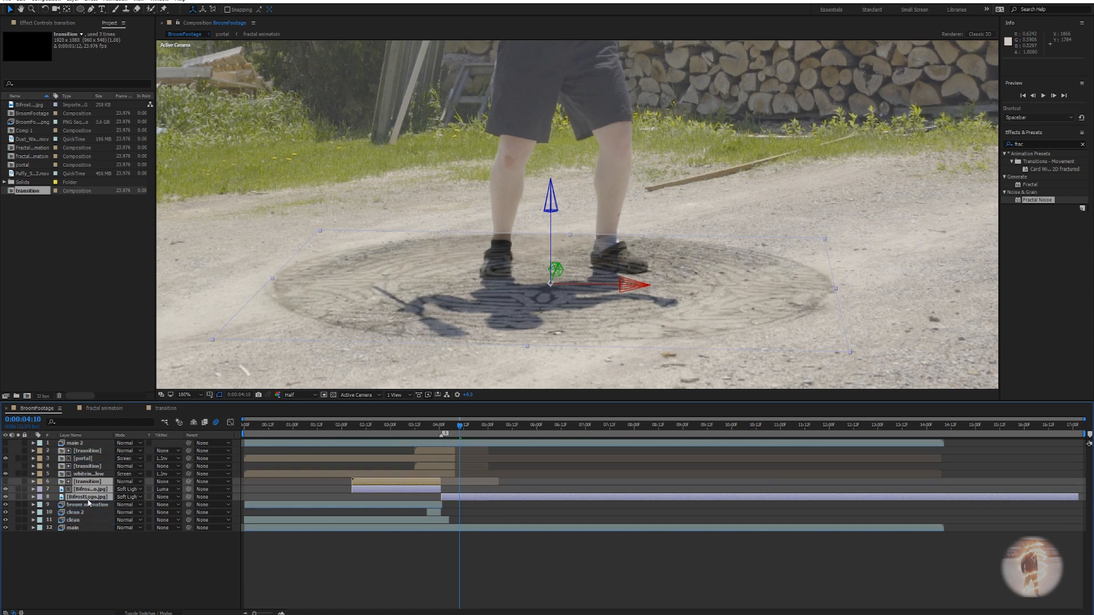
Trim main 2 so it starts at 0:00:03:20.
{"action": "left_click_drag", "start_coordinate": [471, 424], "coordinate": [437, 435]}
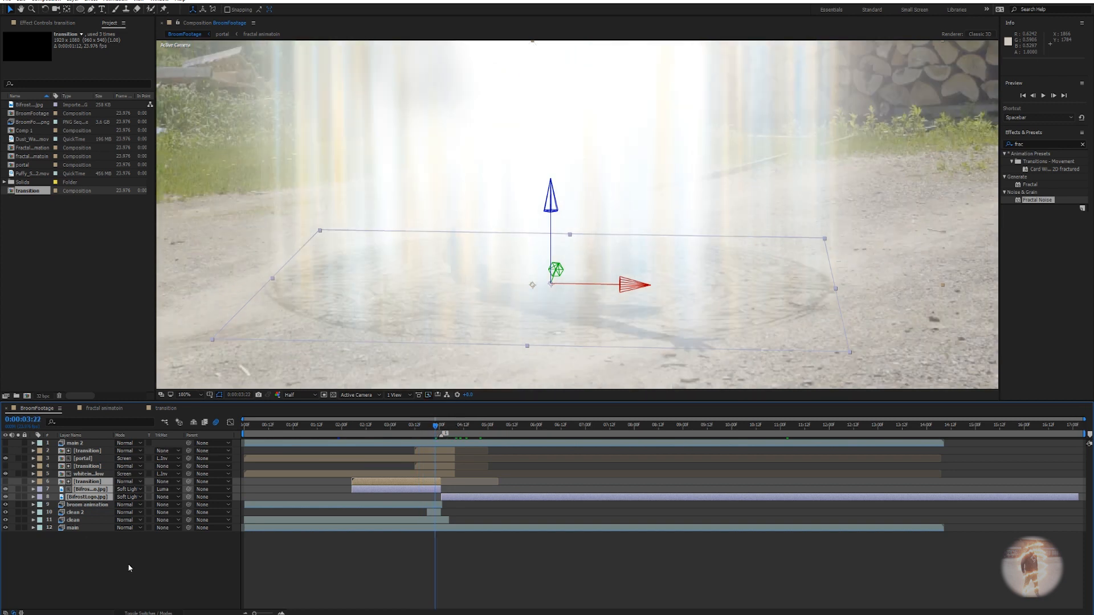
{"action": "left_click", "coordinate": [80, 436]}
{"action": "left_click", "coordinate": [81, 443]}
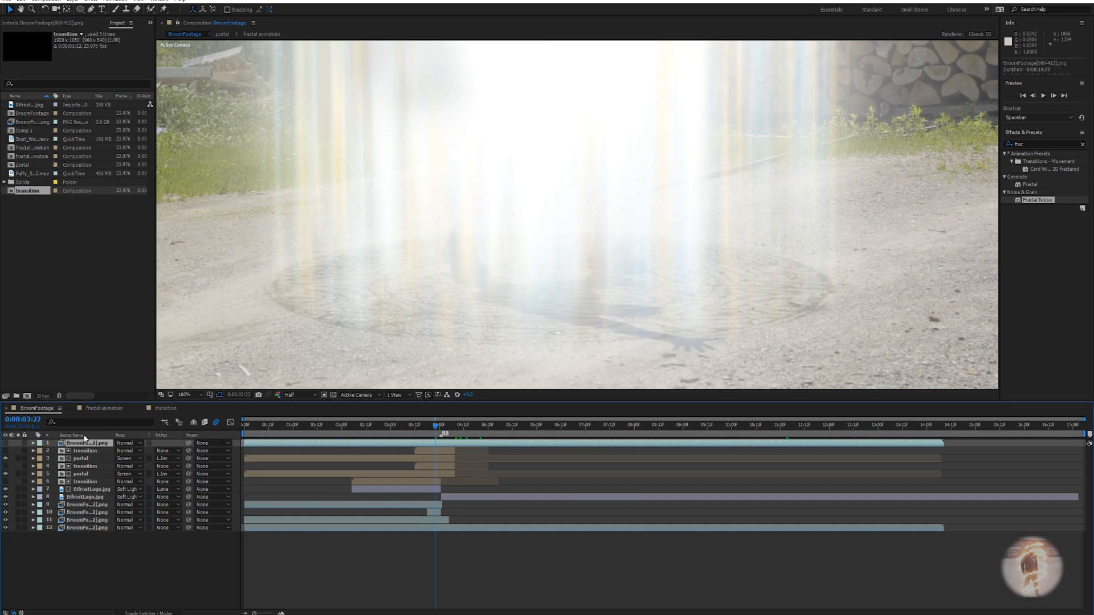
{"action": "left_click", "coordinate": [85, 436]}
{"action": "left_click", "coordinate": [6, 443]}
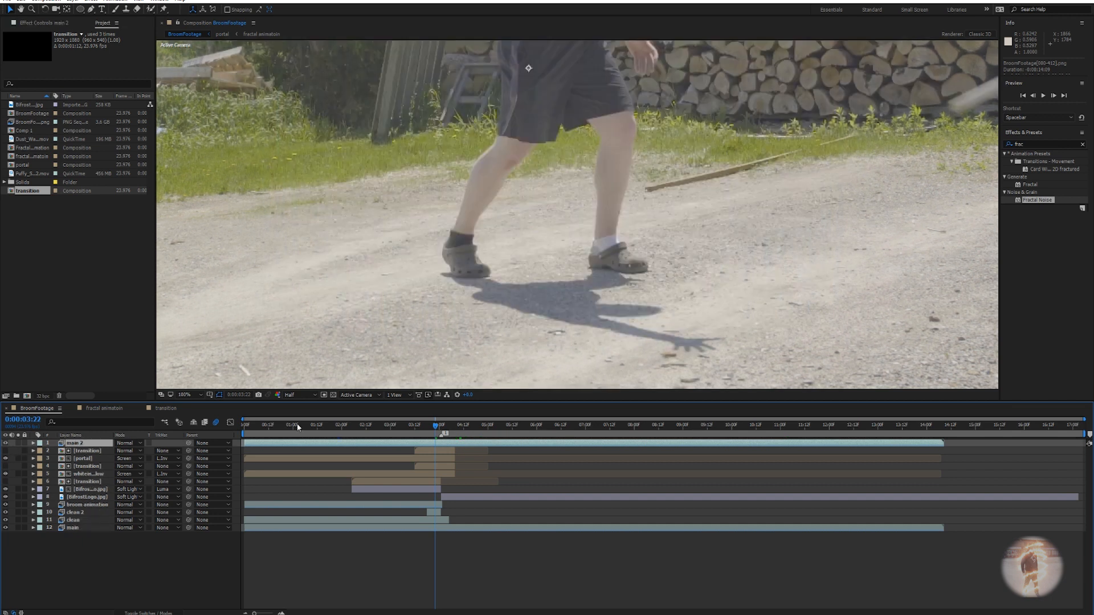
{"action": "left_click_drag", "start_coordinate": [435, 428], "coordinate": [439, 427]}
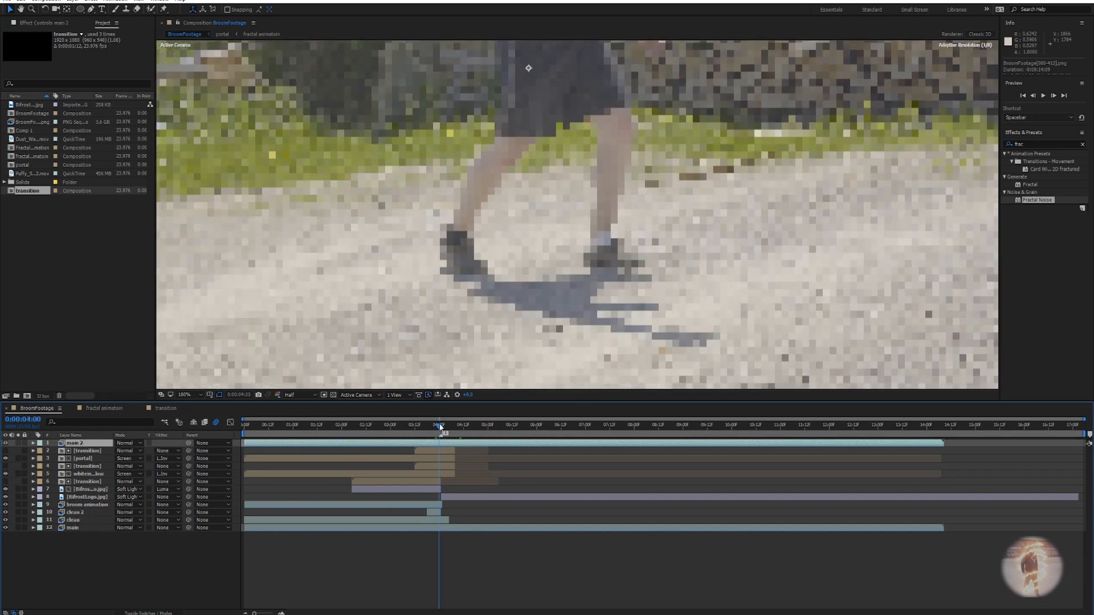
{"action": "left_click", "coordinate": [5, 444]}
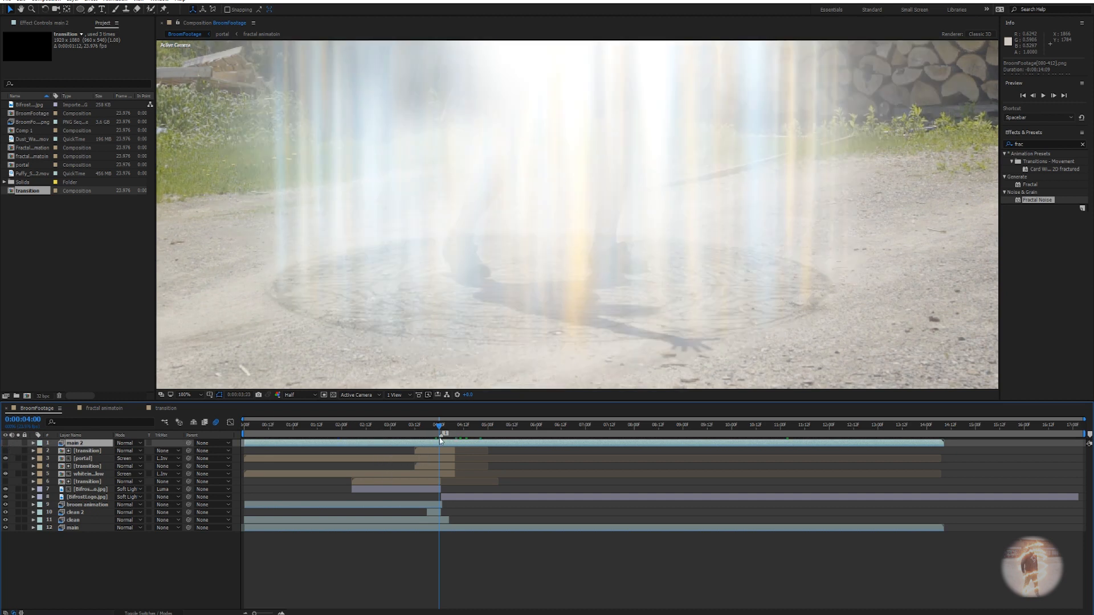
{"action": "key", "text": "Page_Up"}
{"action": "key", "text": "Page_Up"}
{"action": "key", "text": "Page_Up"}
{"action": "key", "text": "Page_Up"}
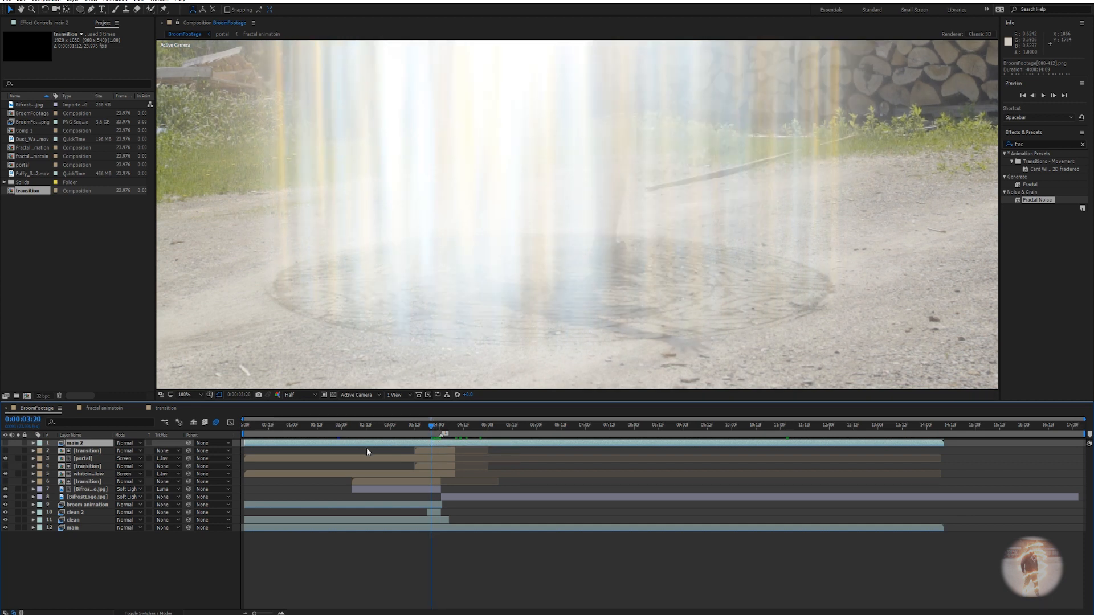
{"action": "left_click_drag", "start_coordinate": [246, 443], "coordinate": [432, 456]}
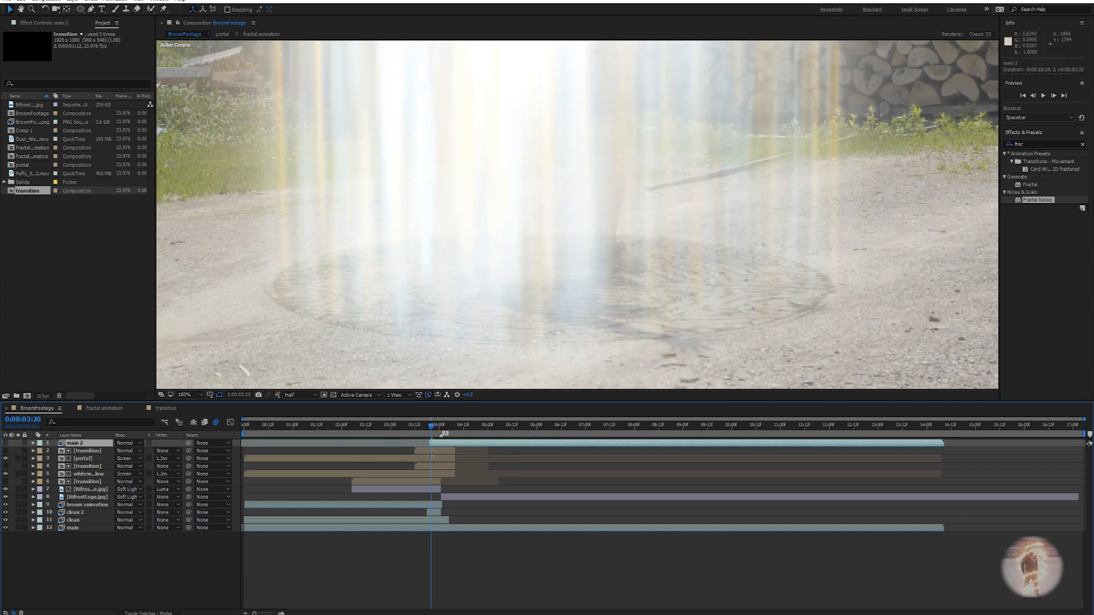
Make main 2 visible again and solo it.
{"action": "left_click", "coordinate": [8, 444]}
{"action": "left_click", "coordinate": [19, 443]}
{"action": "left_click_drag", "start_coordinate": [435, 431], "coordinate": [506, 431]}
{"action": "scroll", "coordinate": [515, 257], "scroll_direction": "up", "scroll_amount": 2}
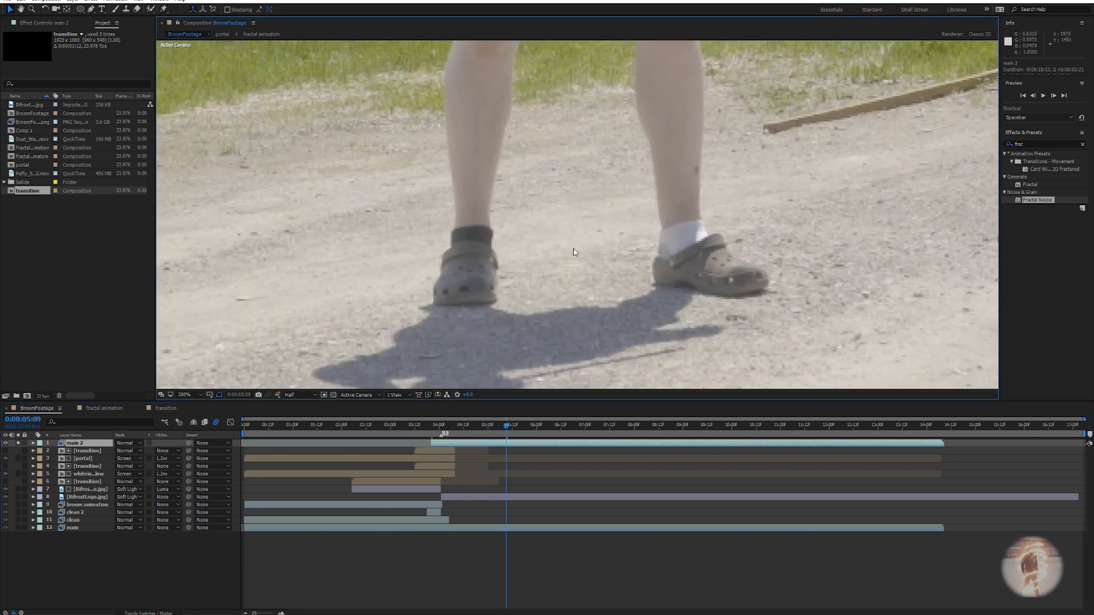
Draw a closed Pen mask on main 2 from the shins around both shoes.
{"action": "key", "text": "g"}
{"action": "left_click", "coordinate": [560, 196]}
{"action": "left_click_drag", "start_coordinate": [560, 196], "coordinate": [622, 162]}
{"action": "left_click", "coordinate": [478, 171]}
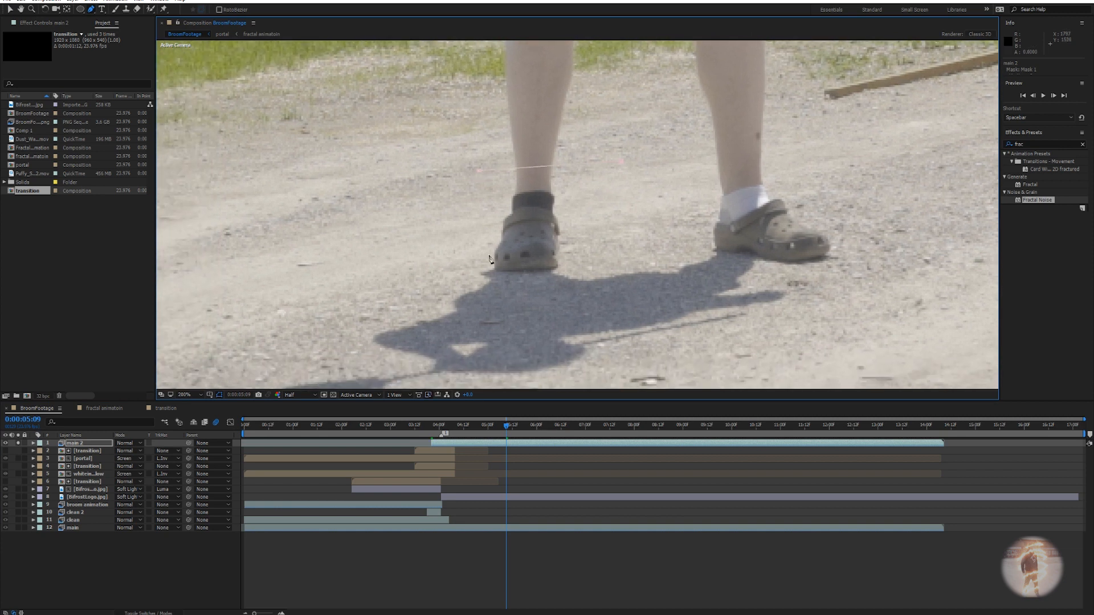
{"action": "left_click_drag", "start_coordinate": [482, 266], "coordinate": [507, 246]}
{"action": "scroll", "coordinate": [506, 246], "scroll_direction": "down", "scroll_amount": 1}
{"action": "scroll", "coordinate": [477, 232], "scroll_direction": "up", "scroll_amount": 1}
{"action": "left_click_drag", "start_coordinate": [623, 230], "coordinate": [533, 266]}
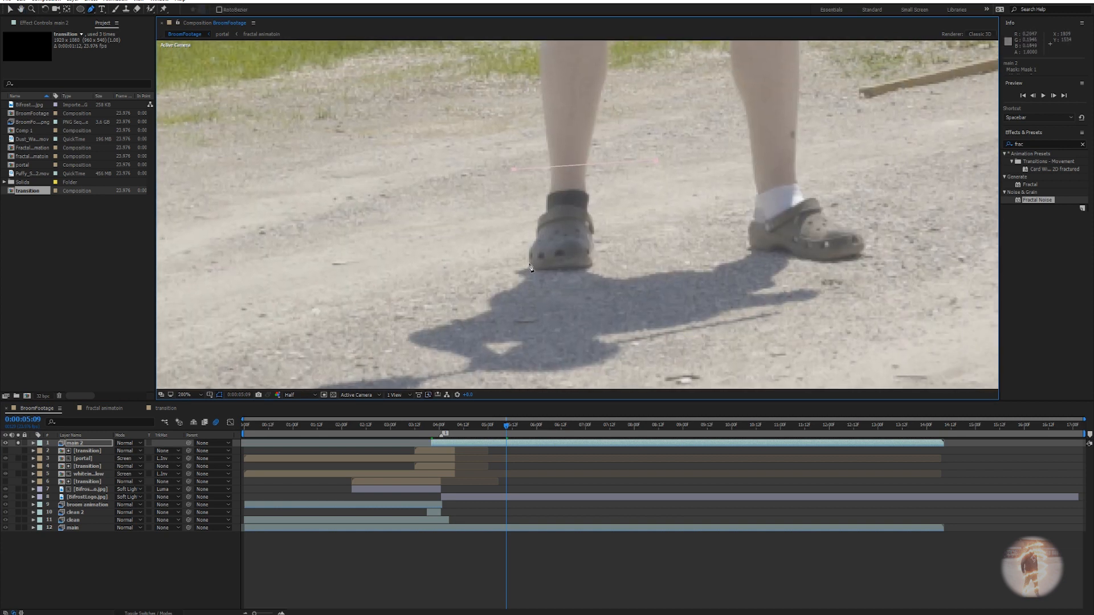
{"action": "left_click", "coordinate": [528, 271]}
{"action": "left_click_drag", "start_coordinate": [597, 280], "coordinate": [602, 276]}
{"action": "left_click_drag", "start_coordinate": [649, 246], "coordinate": [570, 254]}
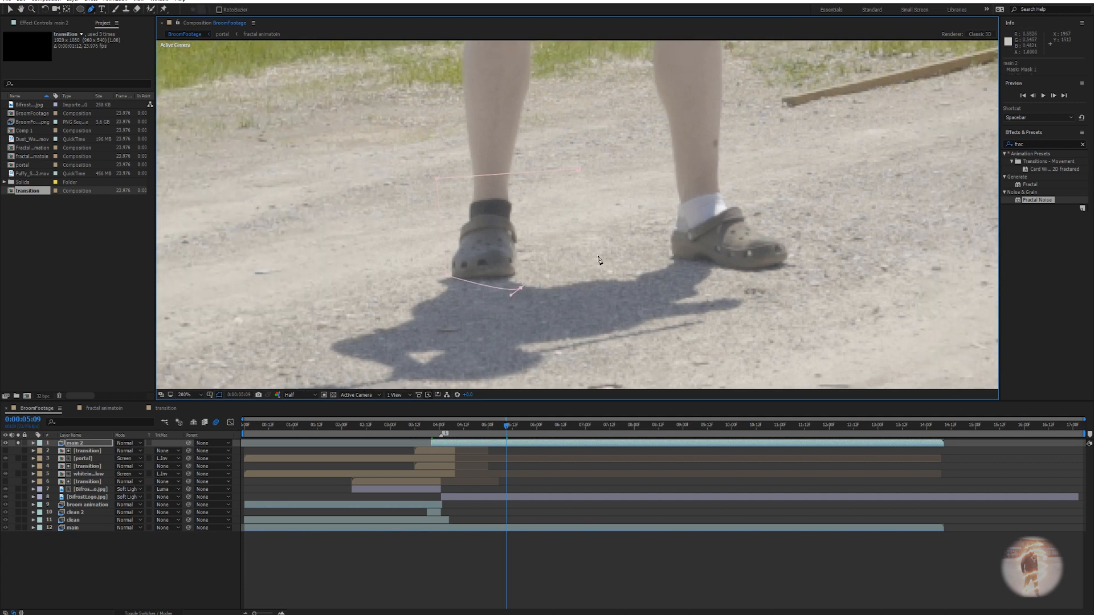
{"action": "left_click_drag", "start_coordinate": [761, 283], "coordinate": [787, 277]}
{"action": "left_click", "coordinate": [577, 169]}
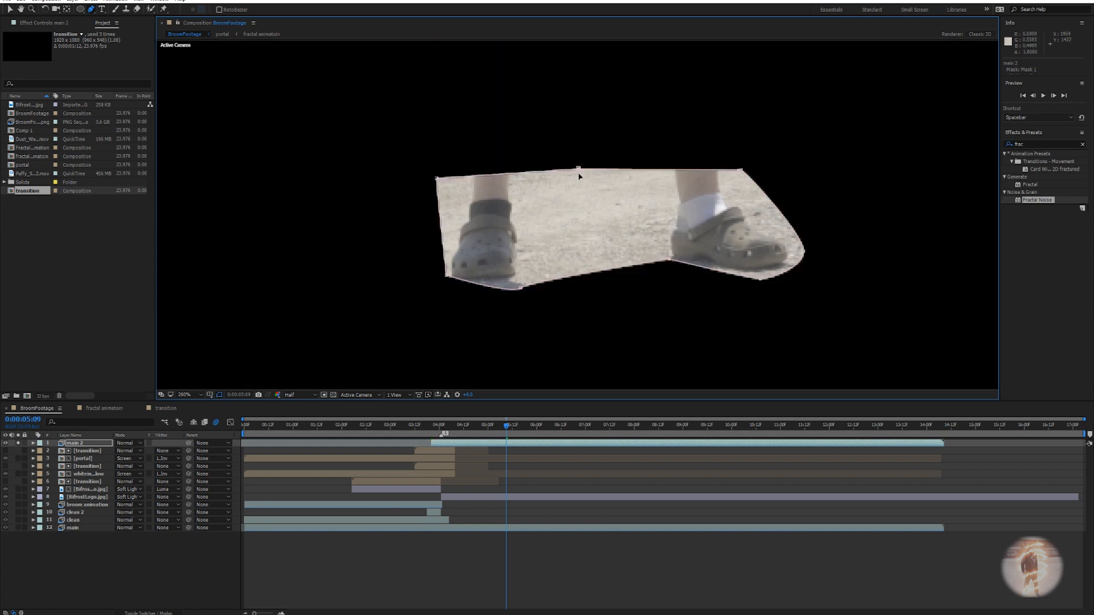
{"action": "left_click", "coordinate": [491, 446]}
Apply Luma Key to main 2, set Key Out Brighter, and raise the Threshold.
{"action": "key", "text": "ctrl+space"}
{"action": "type", "text": "lum"}
{"action": "key", "text": "Down"}
{"action": "key", "text": "Return"}
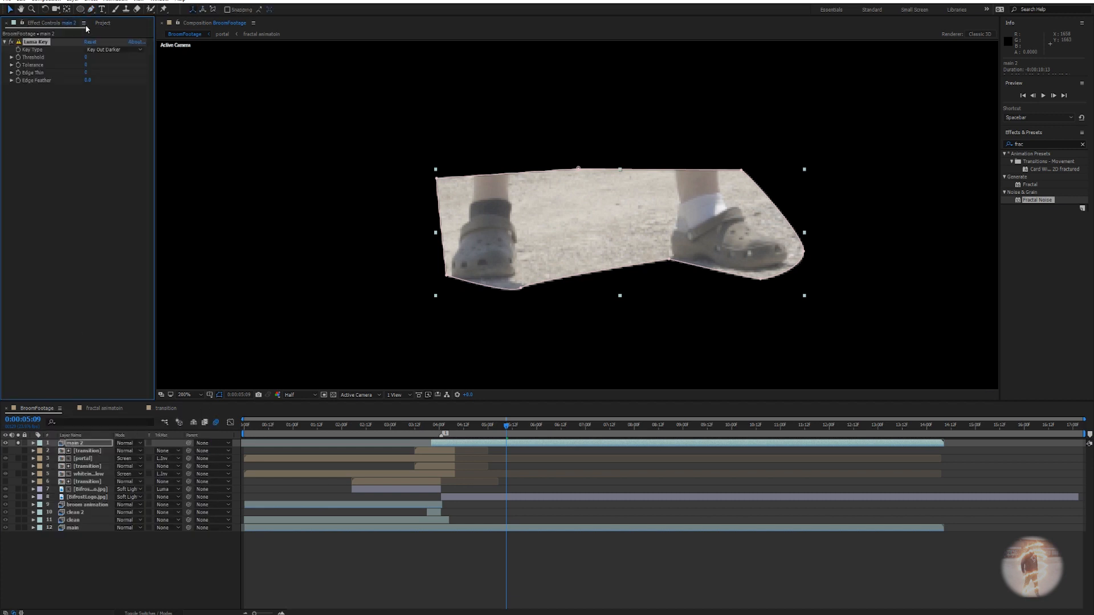
{"action": "left_click", "coordinate": [94, 50]}
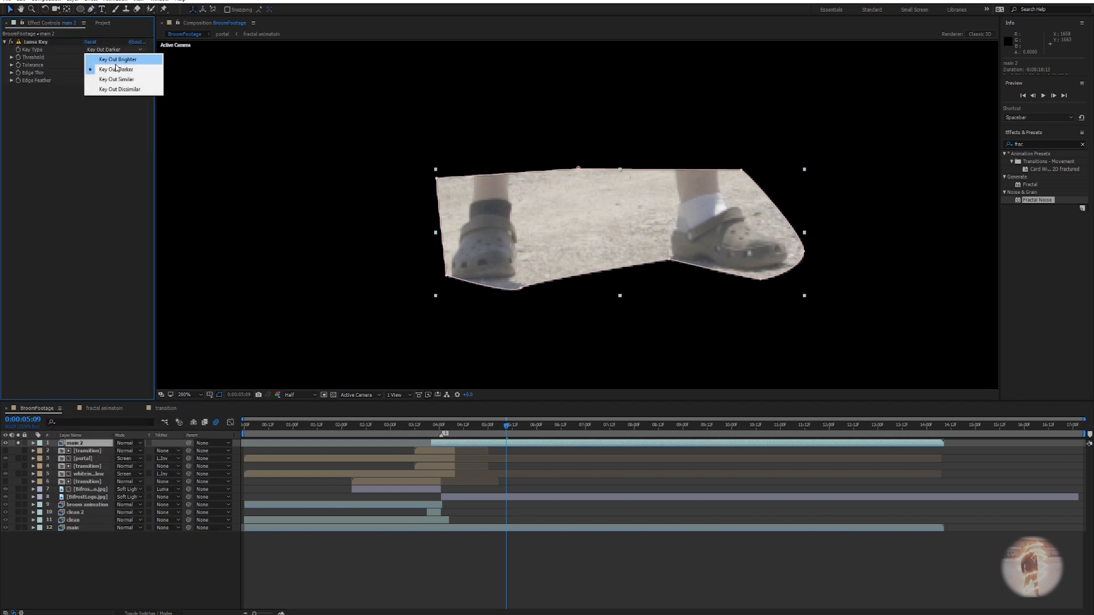
{"action": "left_click", "coordinate": [85, 58]}
{"action": "left_click_drag", "start_coordinate": [85, 57], "coordinate": [121, 74]}
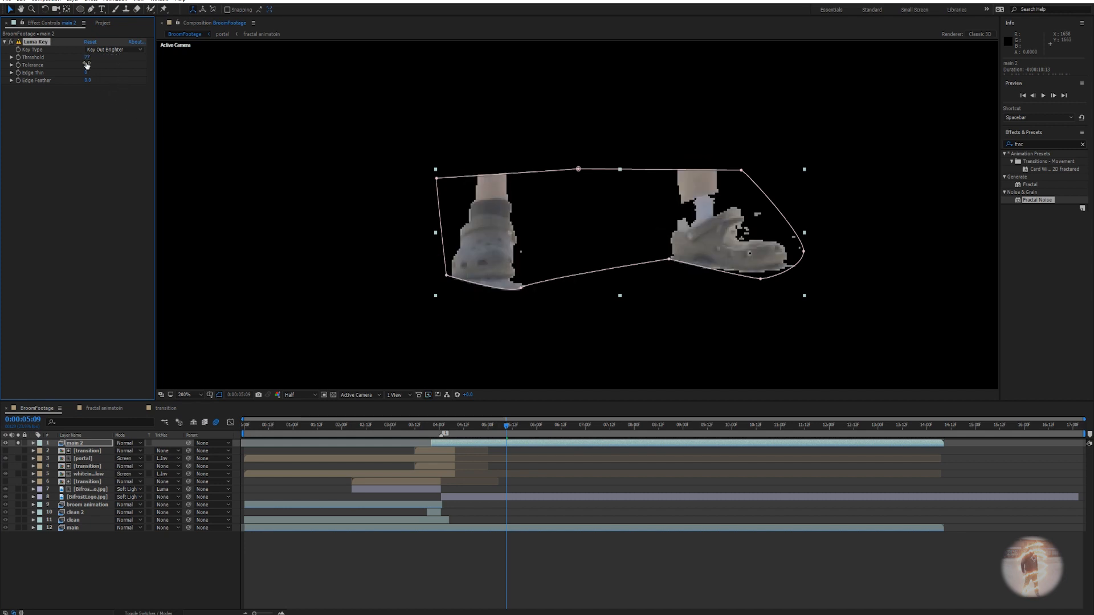
{"action": "left_click_drag", "start_coordinate": [87, 58], "coordinate": [96, 63]}
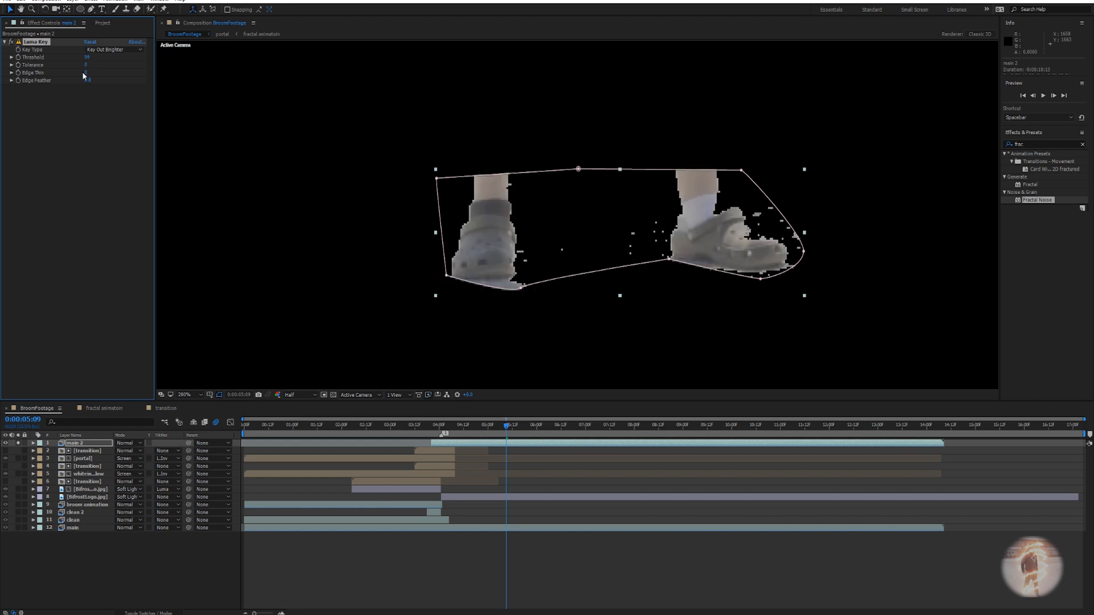
Try Edge Feather values on the luma key and undo them.
{"action": "left_click_drag", "start_coordinate": [86, 80], "coordinate": [101, 71]}
{"action": "key", "text": "ctrl+z"}
{"action": "left_click_drag", "start_coordinate": [70, 80], "coordinate": [86, 83]}
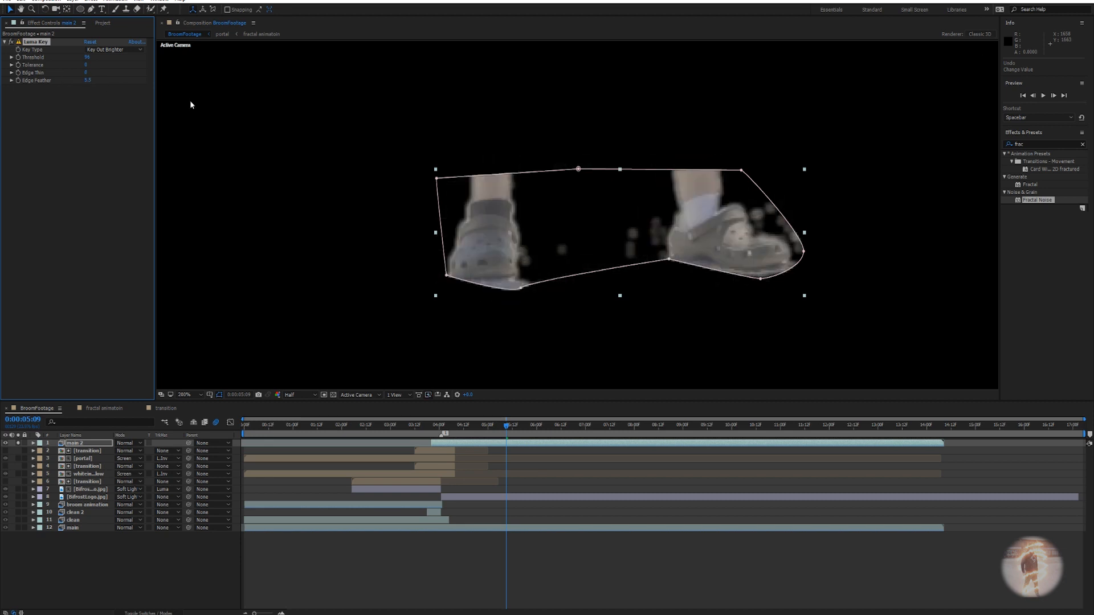
{"action": "key", "text": "ctrl+z"}
Unsolo main 2, feather the feet mask to about 7 pixels, and lower the threshold slightly.
{"action": "left_click", "coordinate": [18, 444]}
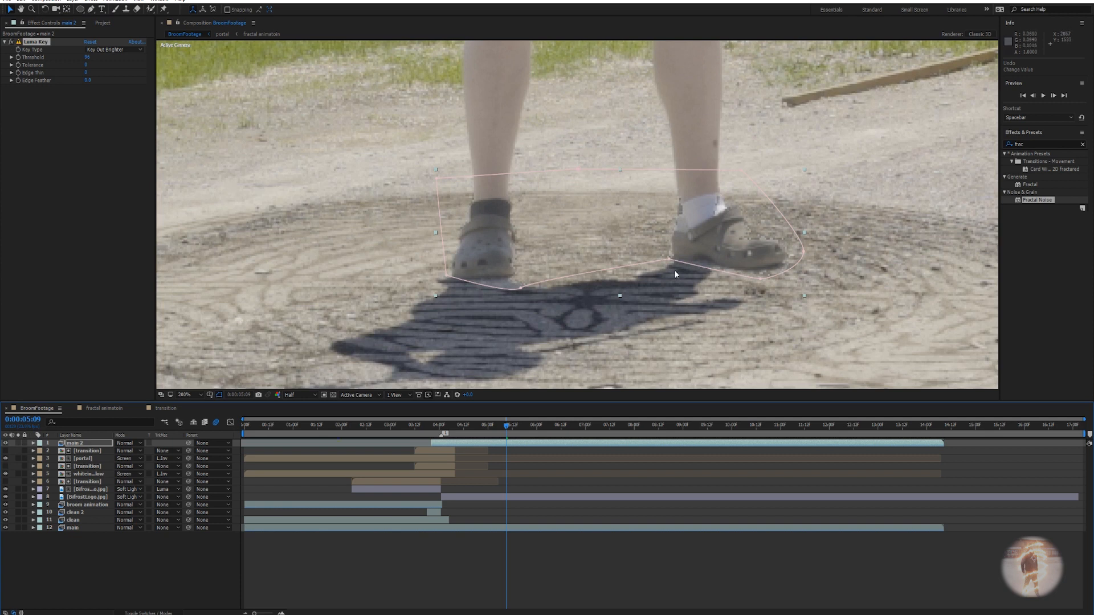
{"action": "key", "text": "f"}
{"action": "left_click_drag", "start_coordinate": [123, 459], "coordinate": [128, 460]}
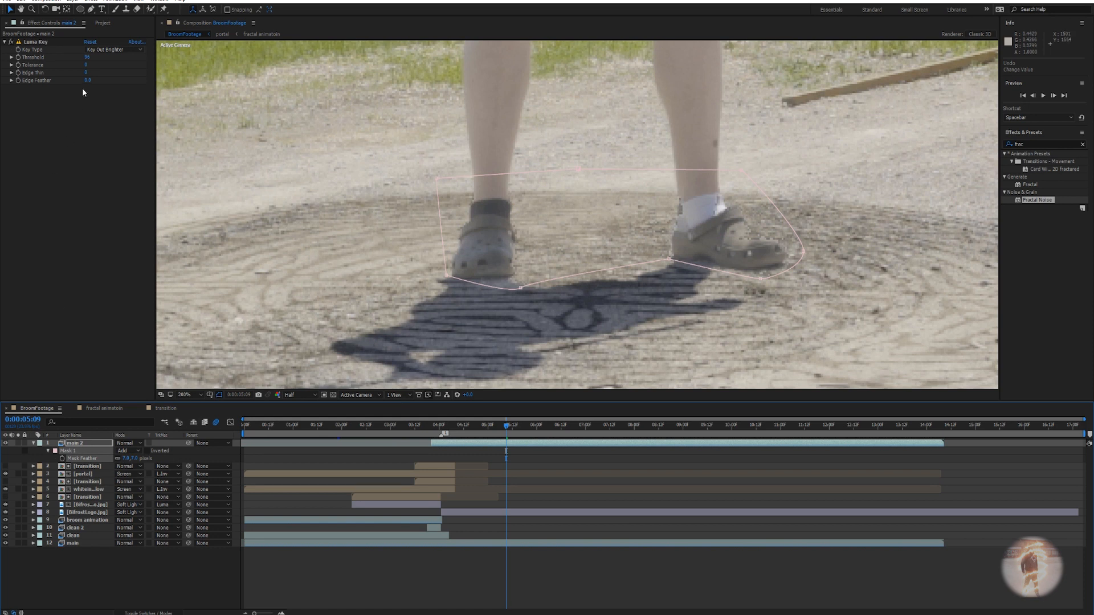
{"action": "mouse_move", "coordinate": [88, 57]}
{"action": "left_mouse_down"}
{"action": "mouse_move", "coordinate": [78, 57]}
{"action": "mouse_move", "coordinate": [88, 57]}
{"action": "left_mouse_up"}
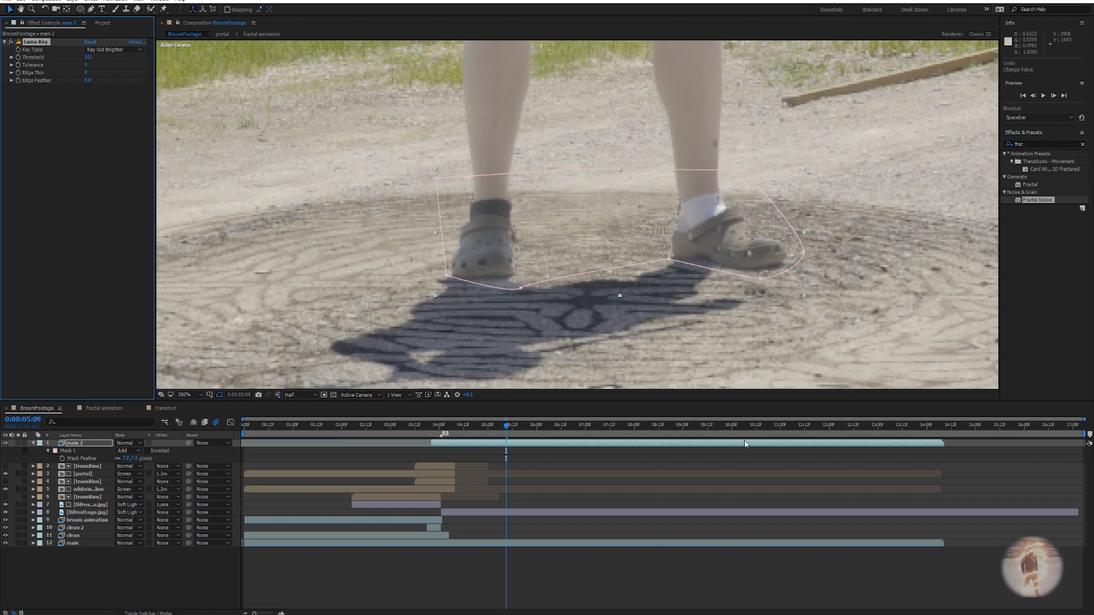
{"action": "left_click", "coordinate": [599, 482]}
{"action": "scroll", "coordinate": [631, 315], "scroll_direction": "down", "scroll_amount": 2}
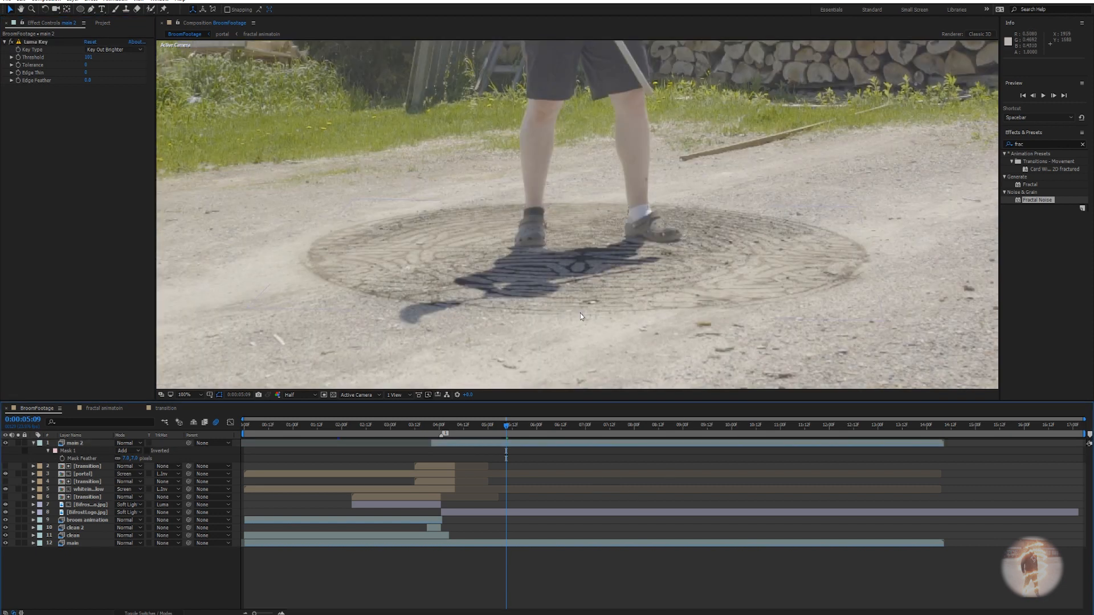
At 0:00:04:14, set the Luma Key Threshold to about 99.
{"action": "left_click_drag", "start_coordinate": [506, 426], "coordinate": [467, 427]}
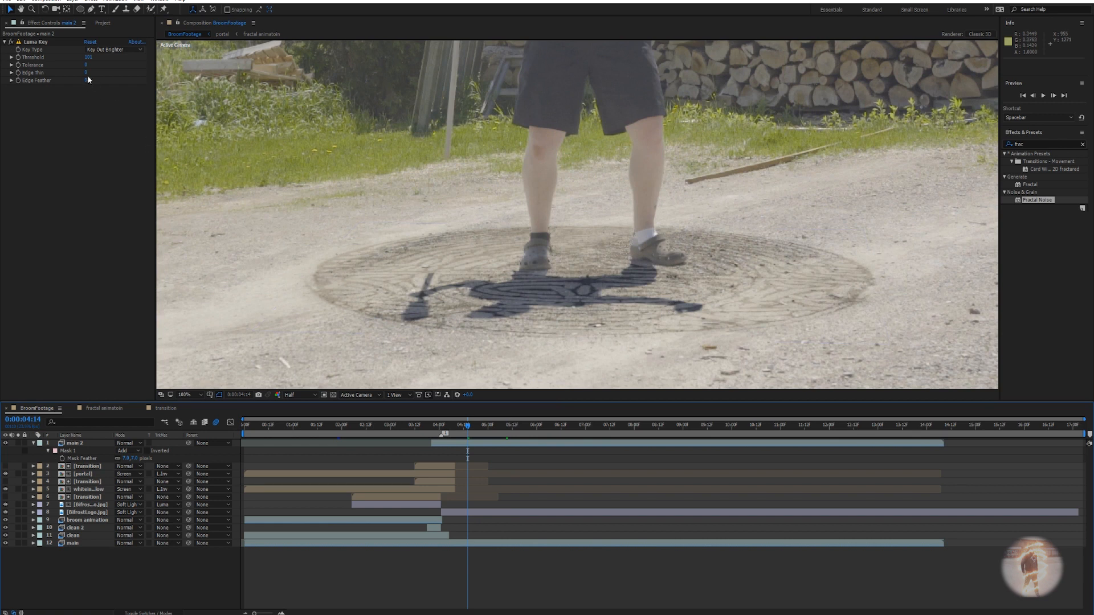
{"action": "left_click_drag", "start_coordinate": [88, 58], "coordinate": [108, 60]}
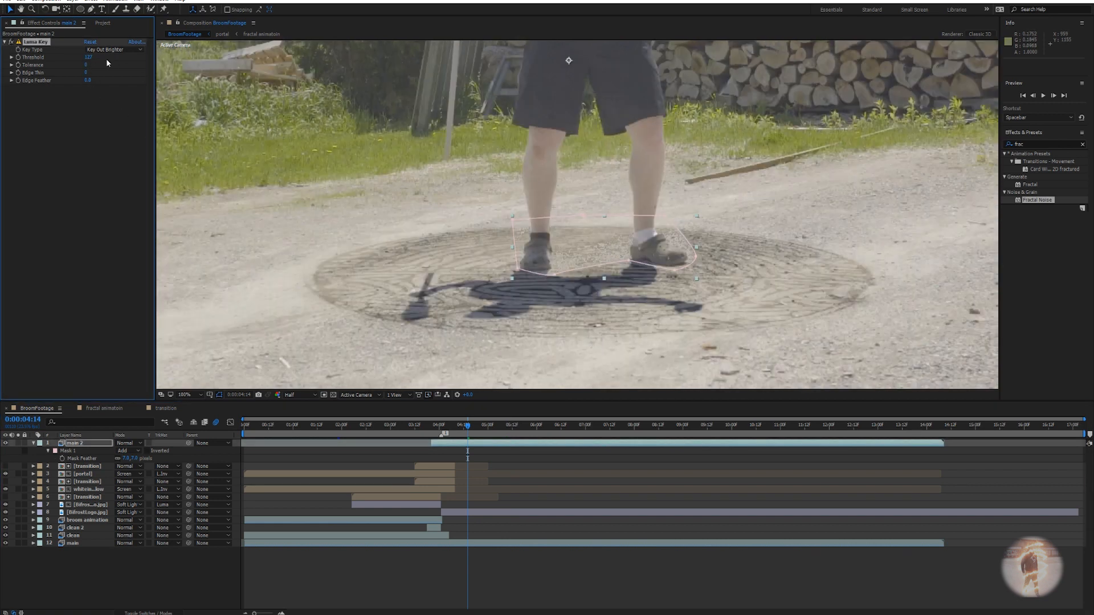
{"action": "key", "text": "ctrl+z"}
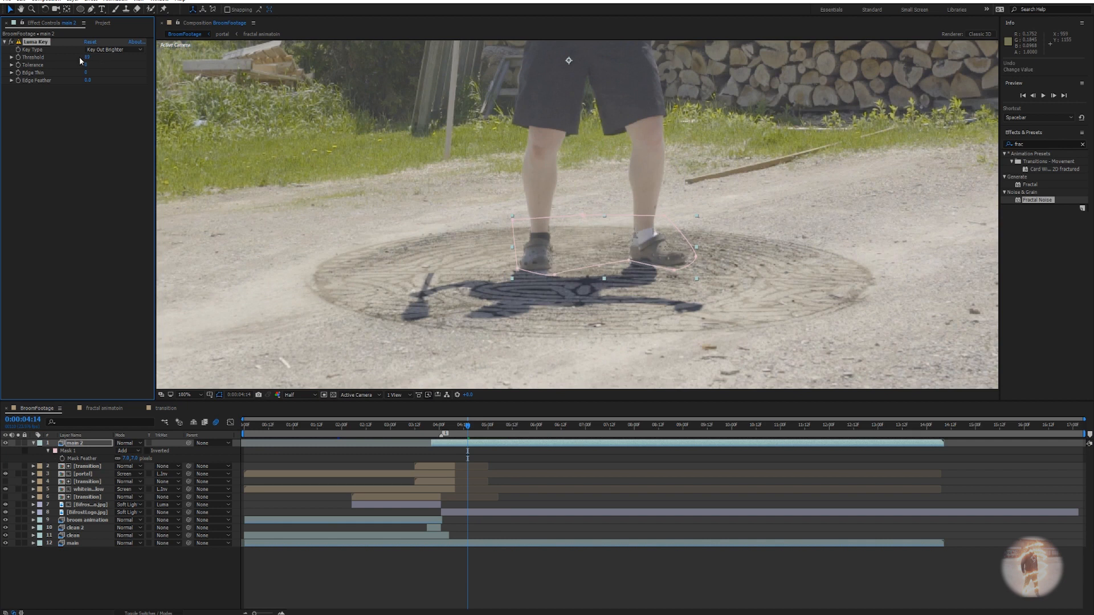
{"action": "left_click_drag", "start_coordinate": [84, 59], "coordinate": [91, 59]}
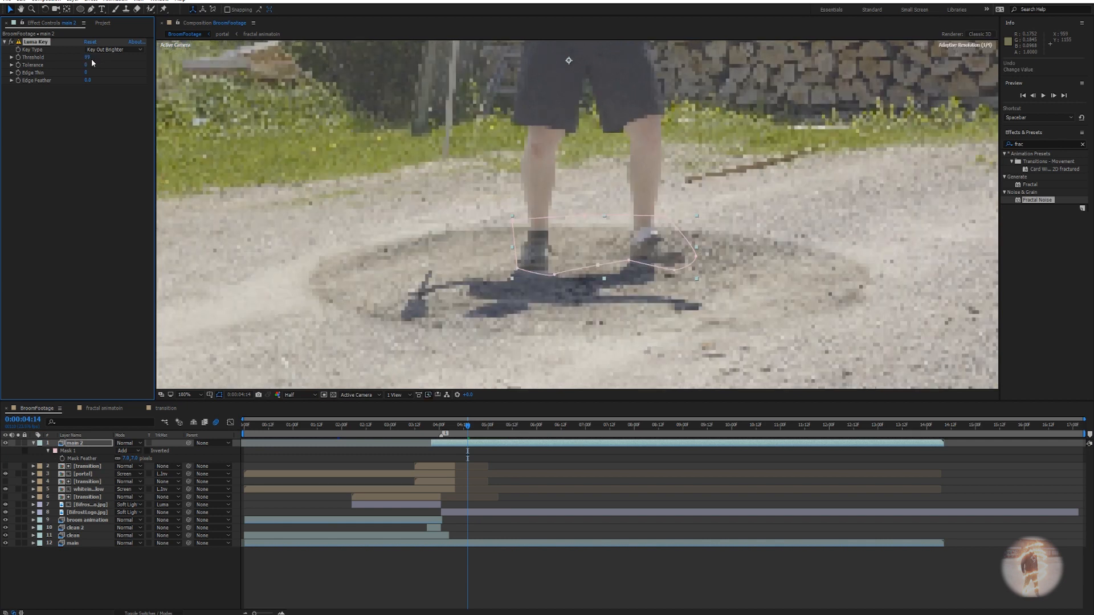
Preview the shot to check the keyed feet during playback.
{"action": "scroll", "coordinate": [476, 249], "scroll_direction": "down", "scroll_amount": 2}
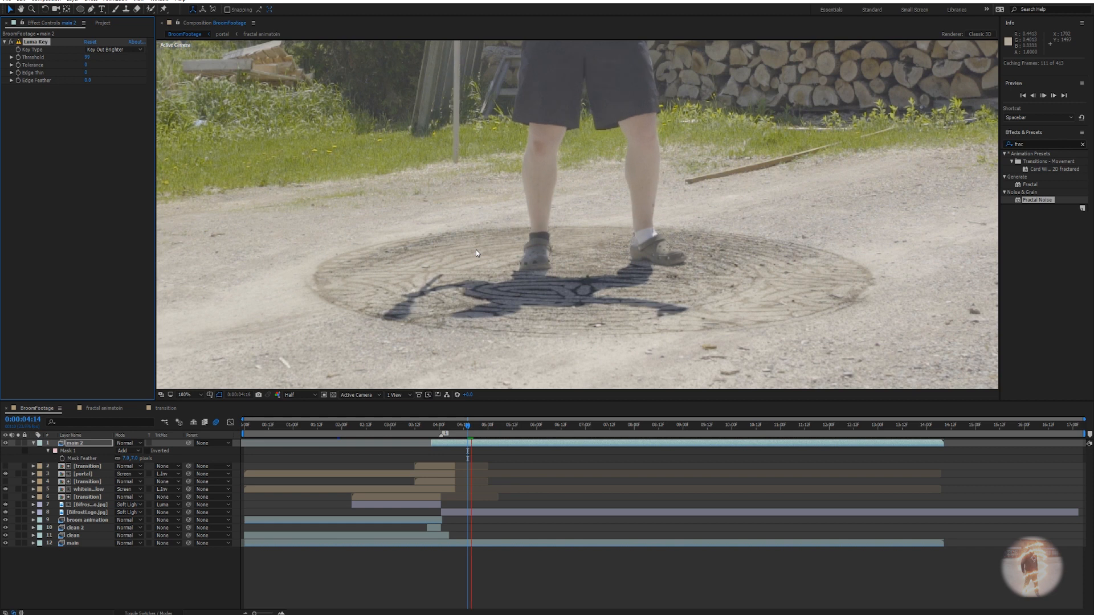
{"action": "key", "text": "space"}
{"action": "scroll", "coordinate": [555, 242], "scroll_direction": "up", "scroll_amount": 2}
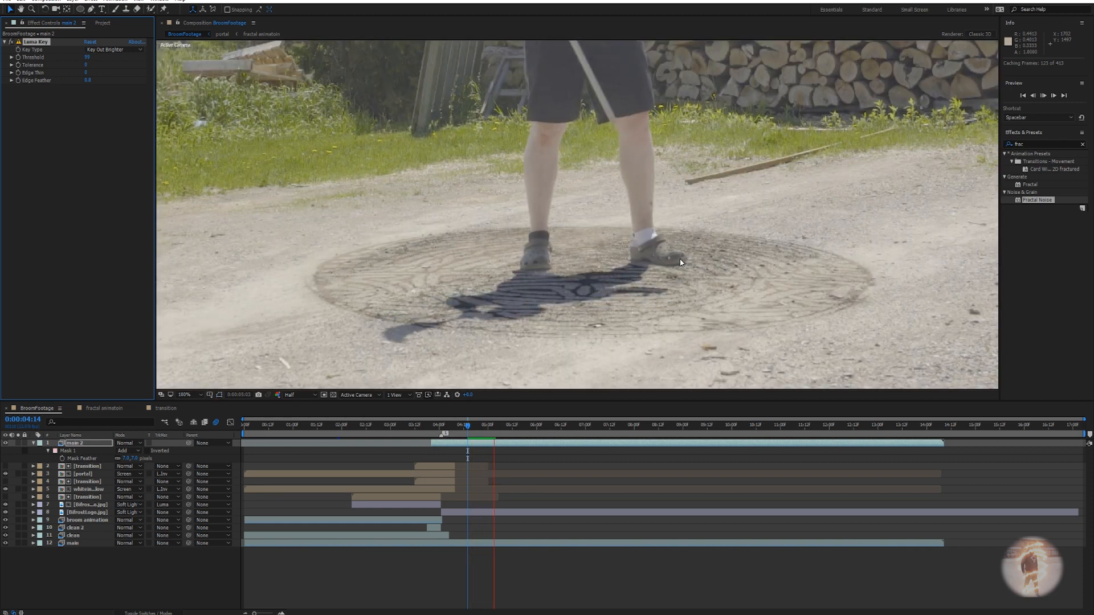
{"action": "scroll", "coordinate": [573, 225], "scroll_direction": "up", "scroll_amount": 2}
{"action": "left_click_drag", "start_coordinate": [886, 314], "coordinate": [767, 262]}
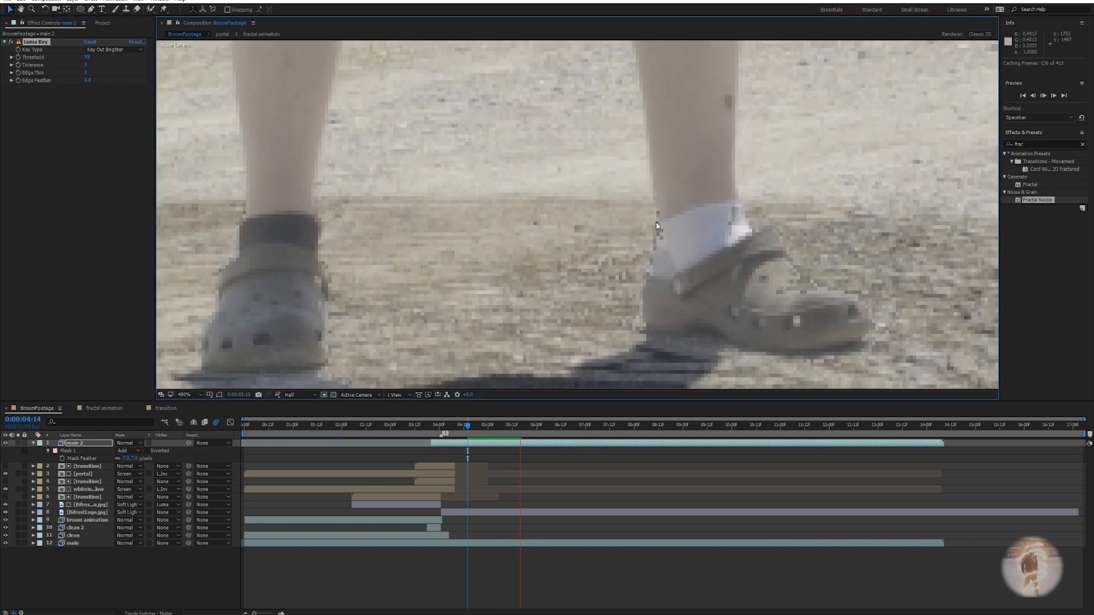
{"action": "scroll", "coordinate": [612, 270], "scroll_direction": "down", "scroll_amount": 2}
{"action": "scroll", "coordinate": [578, 268], "scroll_direction": "down", "scroll_amount": 2}
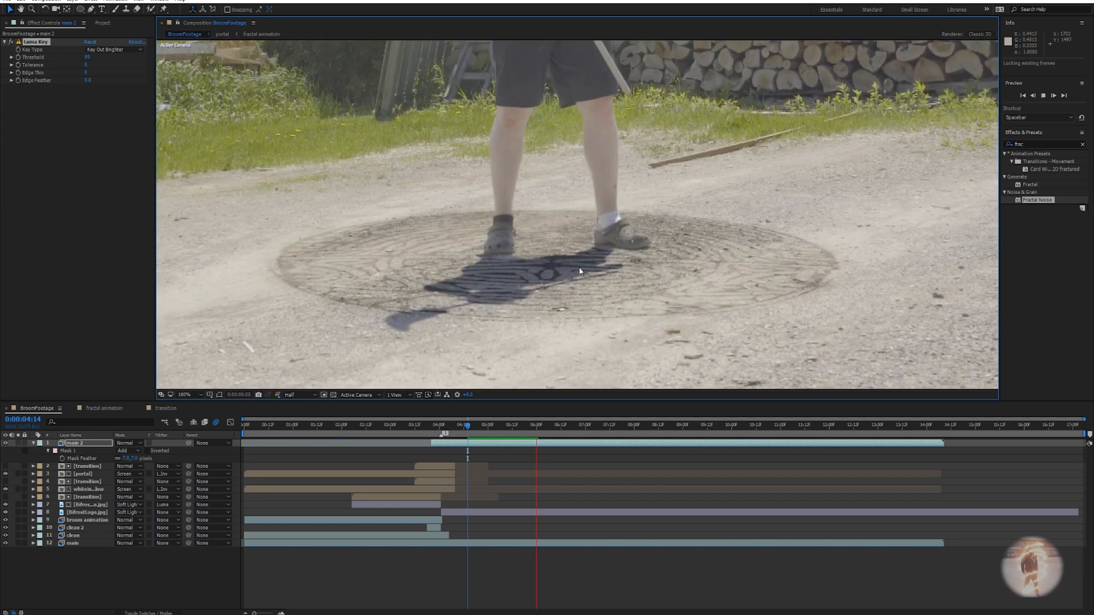
{"action": "key", "text": "space"}
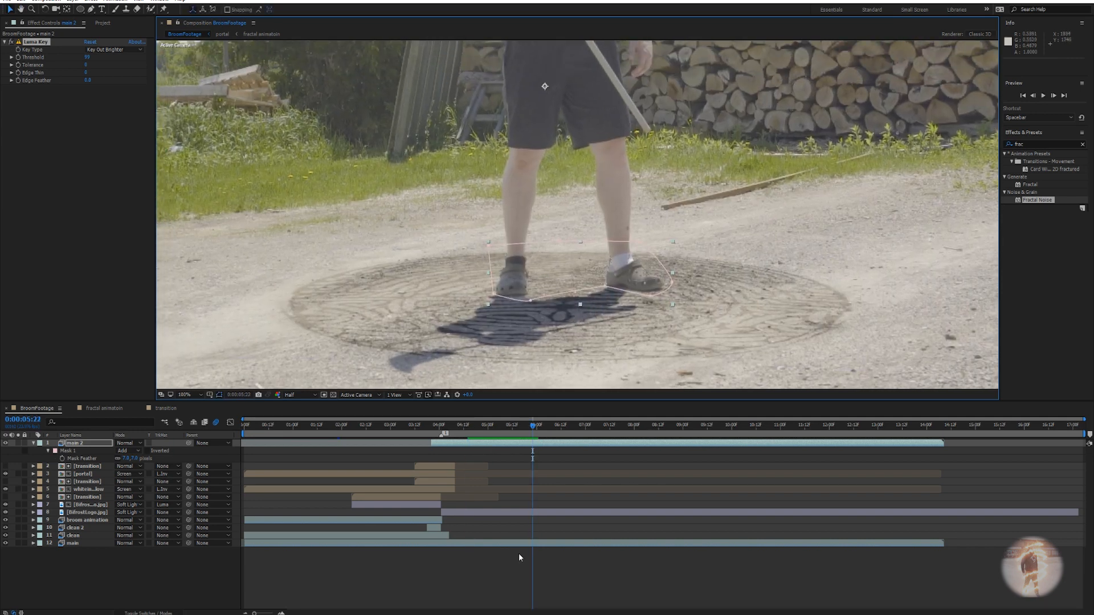
{"action": "scroll", "coordinate": [525, 287], "scroll_direction": "down", "scroll_amount": 1}
{"action": "left_click_drag", "start_coordinate": [526, 287], "coordinate": [570, 321]}
{"action": "scroll", "coordinate": [595, 330], "scroll_direction": "up", "scroll_amount": 1}
{"action": "scroll", "coordinate": [573, 275], "scroll_direction": "down", "scroll_amount": 1}
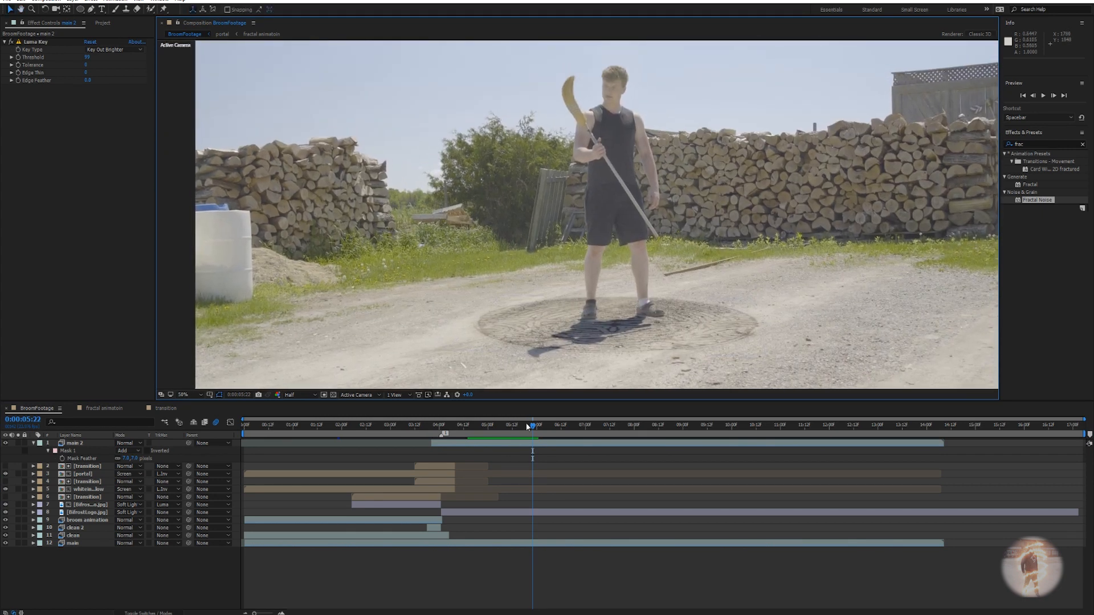
At 0:00:05:11, start renaming the feet layer, entering 'roto' in its name.
{"action": "mouse_move", "coordinate": [529, 422]}
{"action": "left_mouse_down"}
{"action": "mouse_move", "coordinate": [486, 424]}
{"action": "mouse_move", "coordinate": [509, 424]}
{"action": "left_mouse_up"}
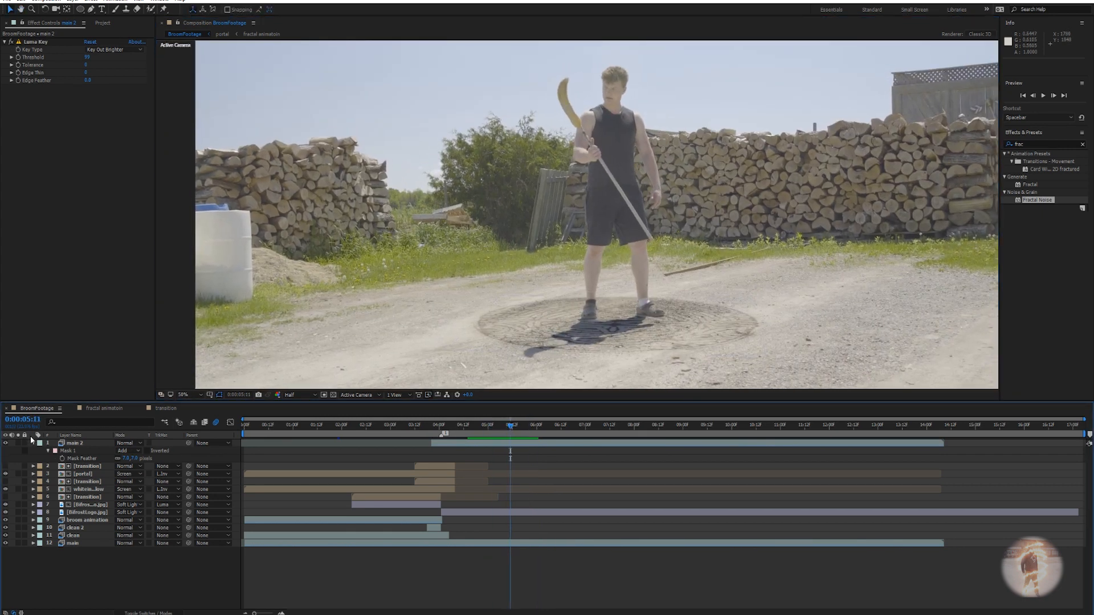
{"action": "left_click", "coordinate": [87, 444]}
{"action": "key", "text": "Return"}
{"action": "type", "text": "ro"}
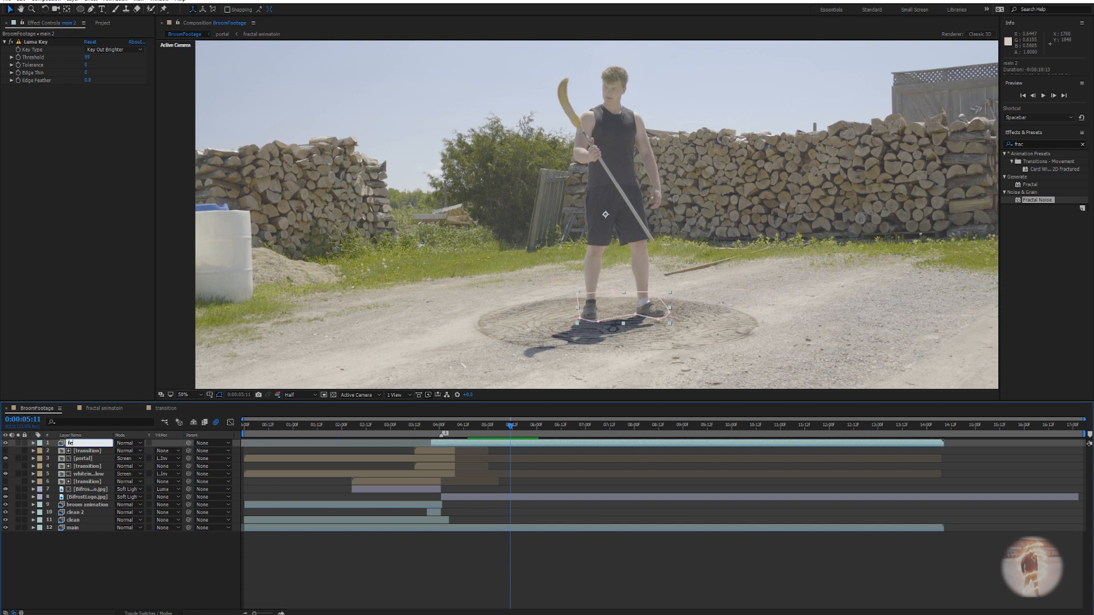
{"action": "type", "text": "to"}
Name the layer feetroto, move it above the logo layers, and review the portal transition.
{"action": "key", "text": "Return"}
{"action": "left_click_drag", "start_coordinate": [87, 446], "coordinate": [98, 484]}
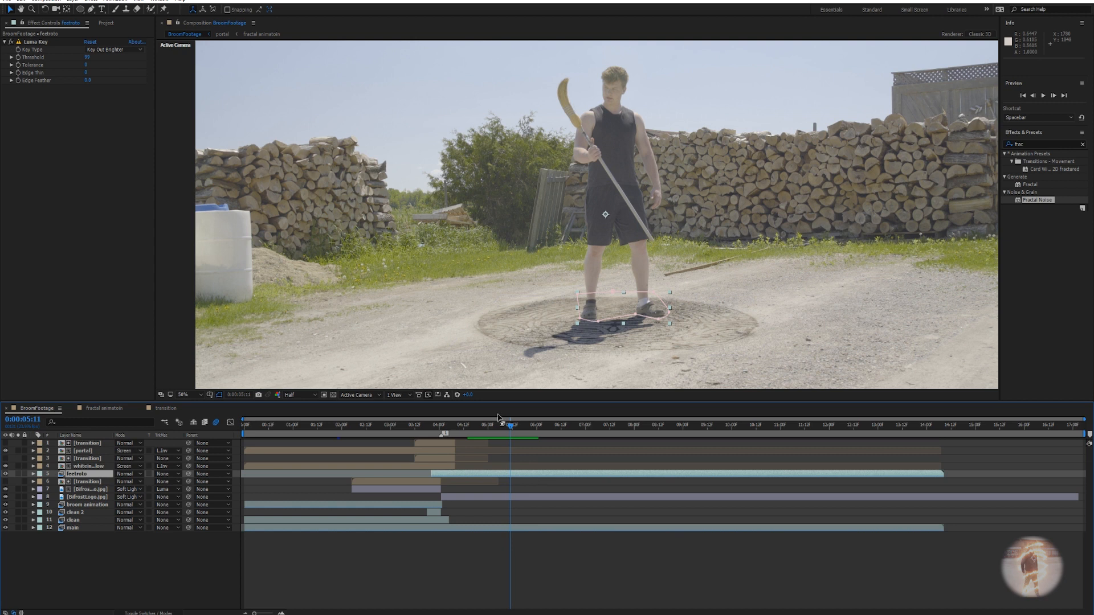
{"action": "left_click_drag", "start_coordinate": [510, 431], "coordinate": [442, 433]}
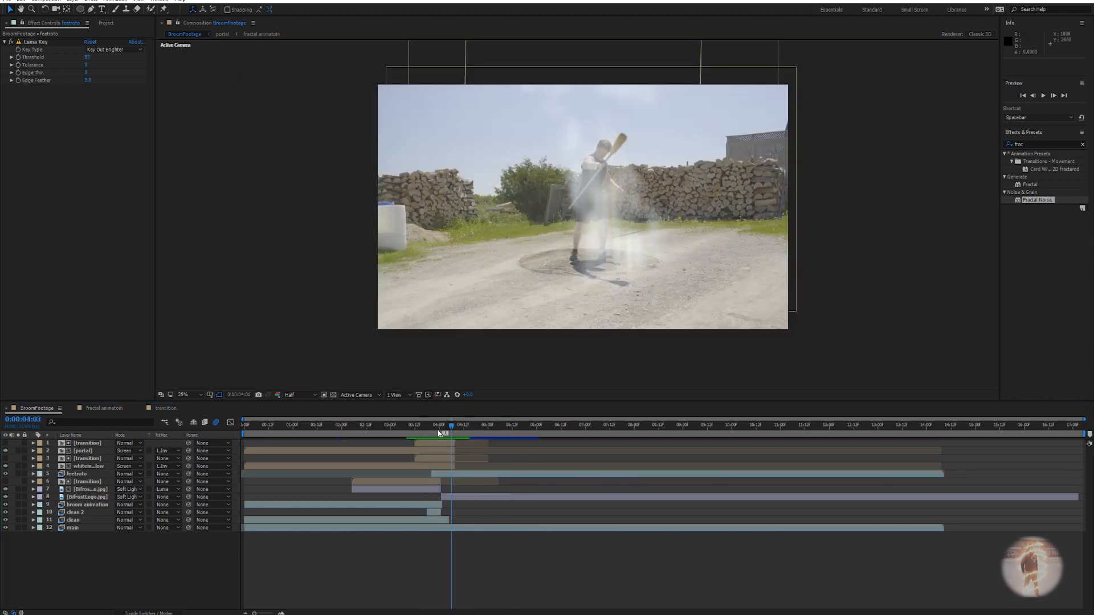
{"action": "left_click", "coordinate": [405, 432]}
{"action": "left_click_drag", "start_coordinate": [404, 431], "coordinate": [421, 432]}
{"action": "mouse_move", "coordinate": [437, 431]}
{"action": "left_mouse_down"}
{"action": "mouse_move", "coordinate": [470, 433]}
{"action": "mouse_move", "coordinate": [413, 437]}
{"action": "mouse_move", "coordinate": [450, 437]}
{"action": "left_mouse_up"}
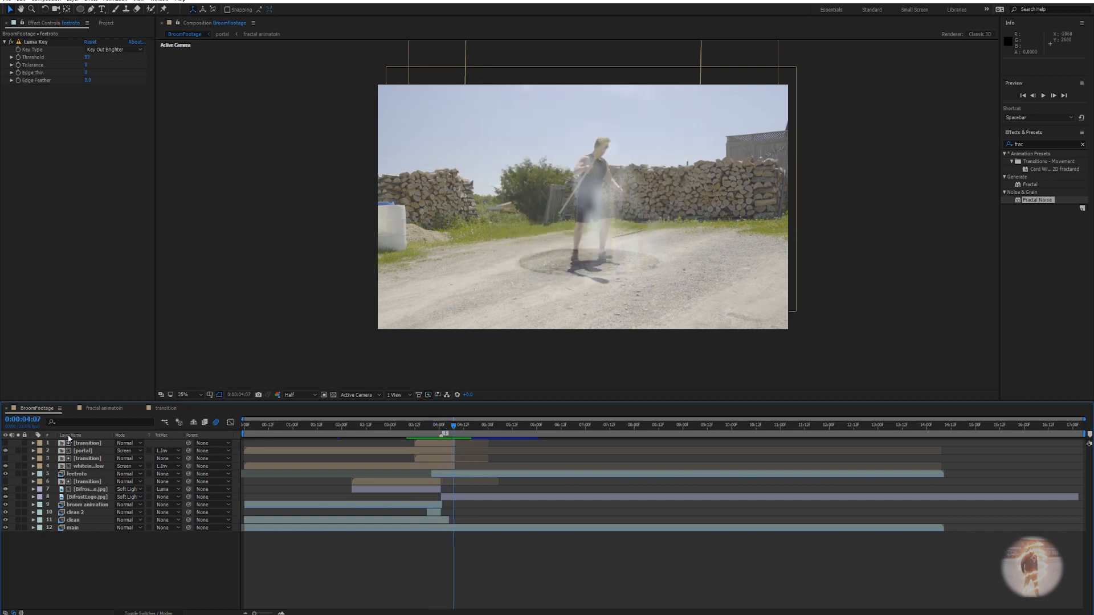
Create an orange solid layer named ashes.
{"action": "right_click", "coordinate": [399, 573]}
{"action": "mouse_move", "coordinate": [422, 487]}
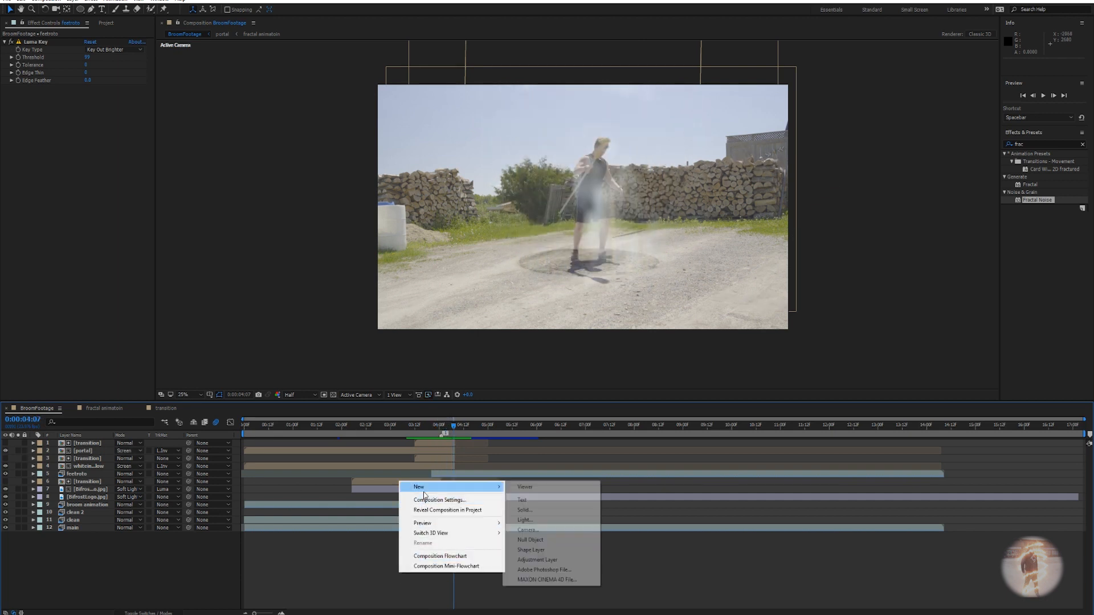
{"action": "left_click", "coordinate": [529, 510]}
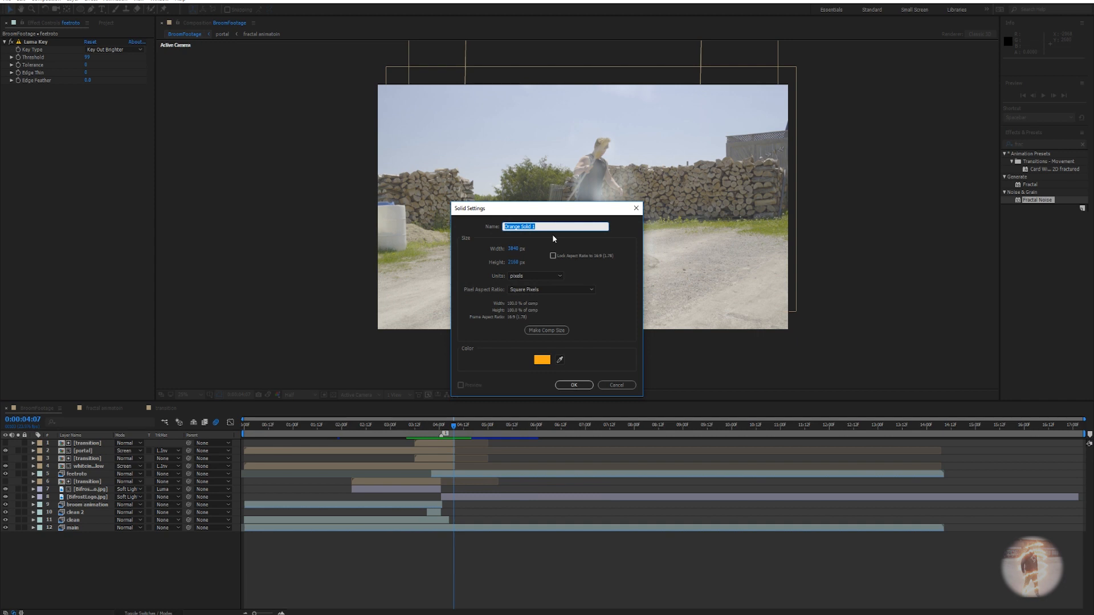
{"action": "type", "text": "ashes"}
{"action": "key", "text": "Return"}
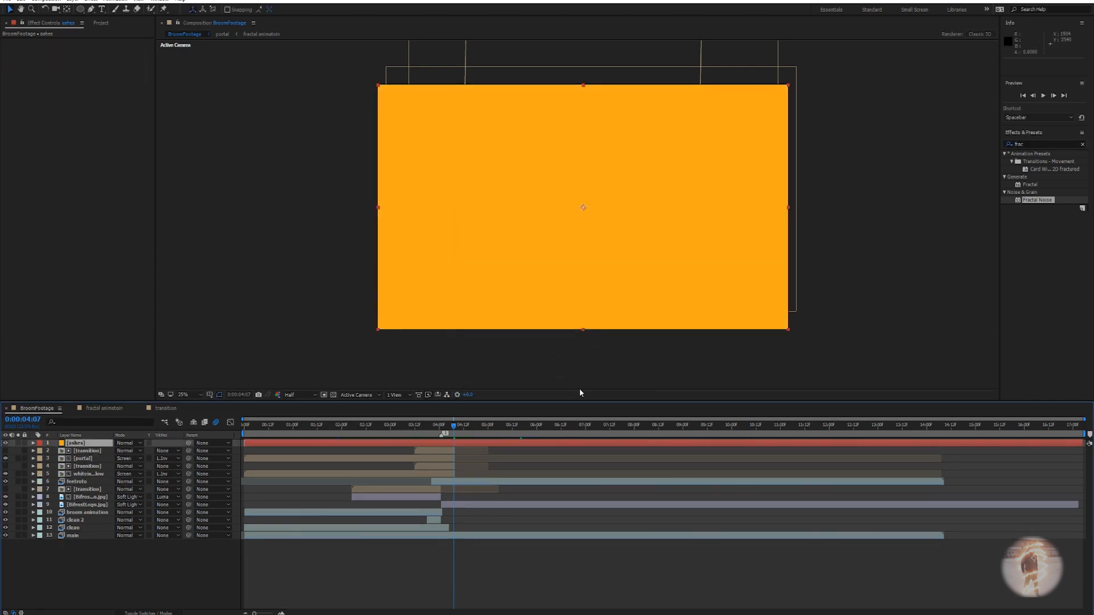
Apply Saber to ashes and switch to the Saber plug-in web page.
{"action": "key", "text": "ctrl+space"}
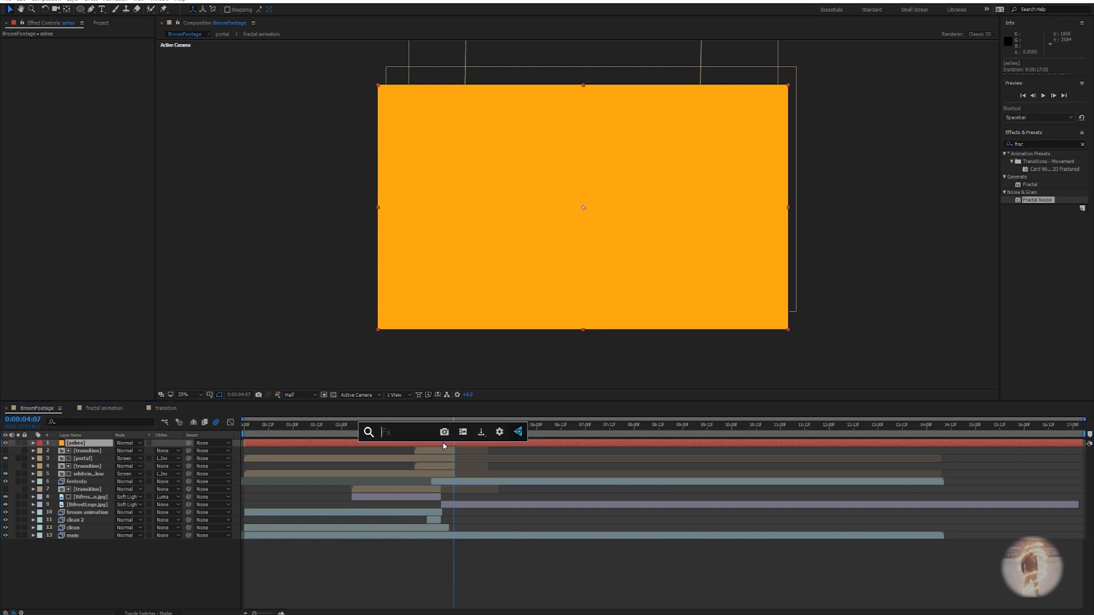
{"action": "type", "text": "saber"}
{"action": "key", "text": "Return"}
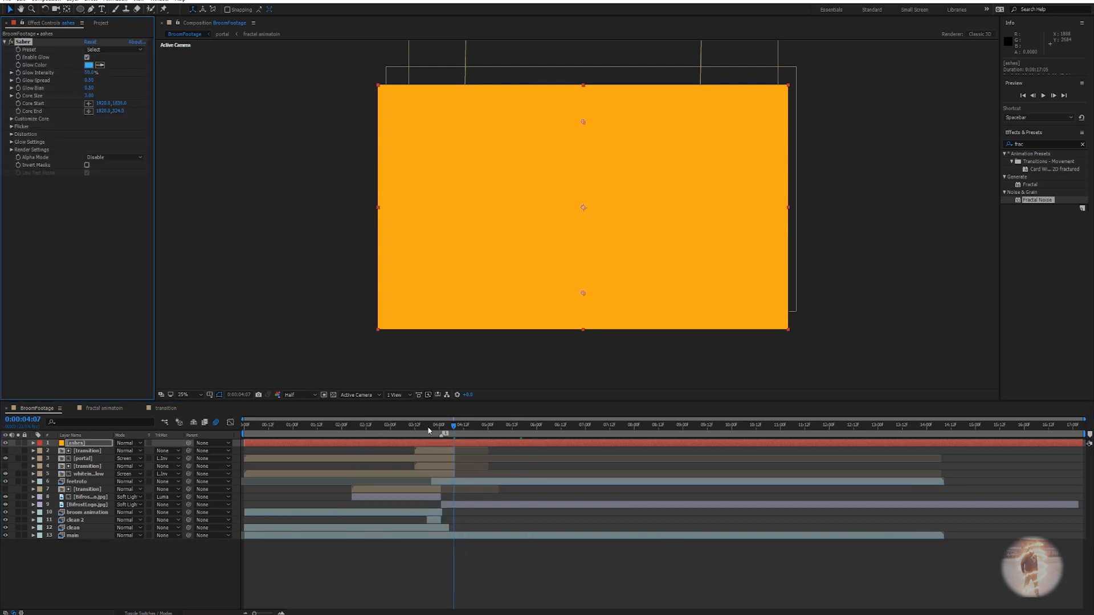
{"action": "key", "text": "alt+Tab"}
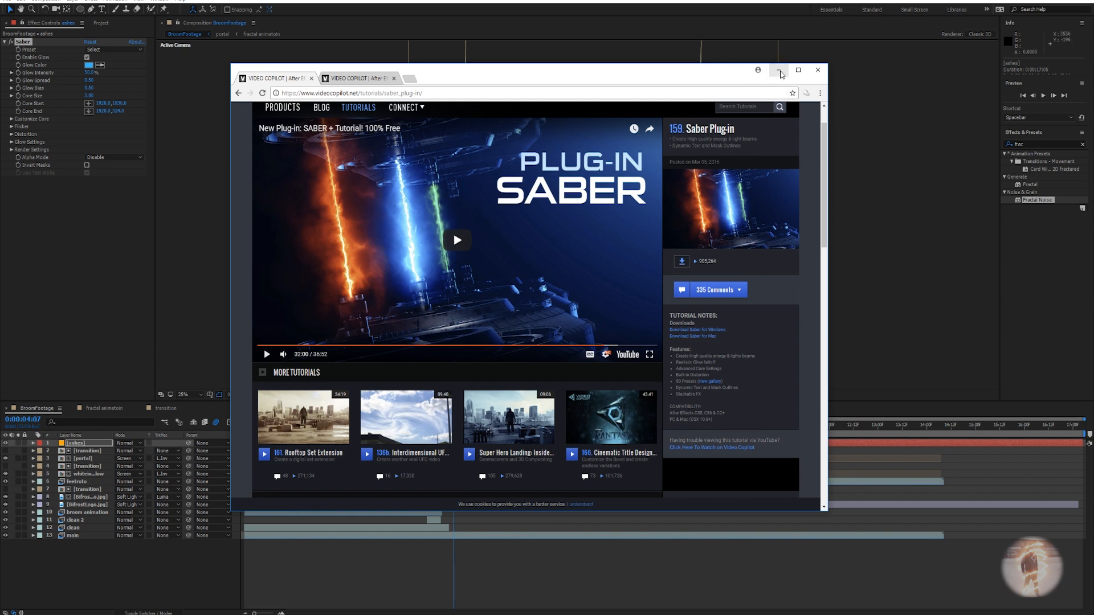
Parent the ashes layer to layer 9 BifrostLogo.jpg and hide ashes to reveal the footage.
{"action": "left_click", "coordinate": [779, 70]}
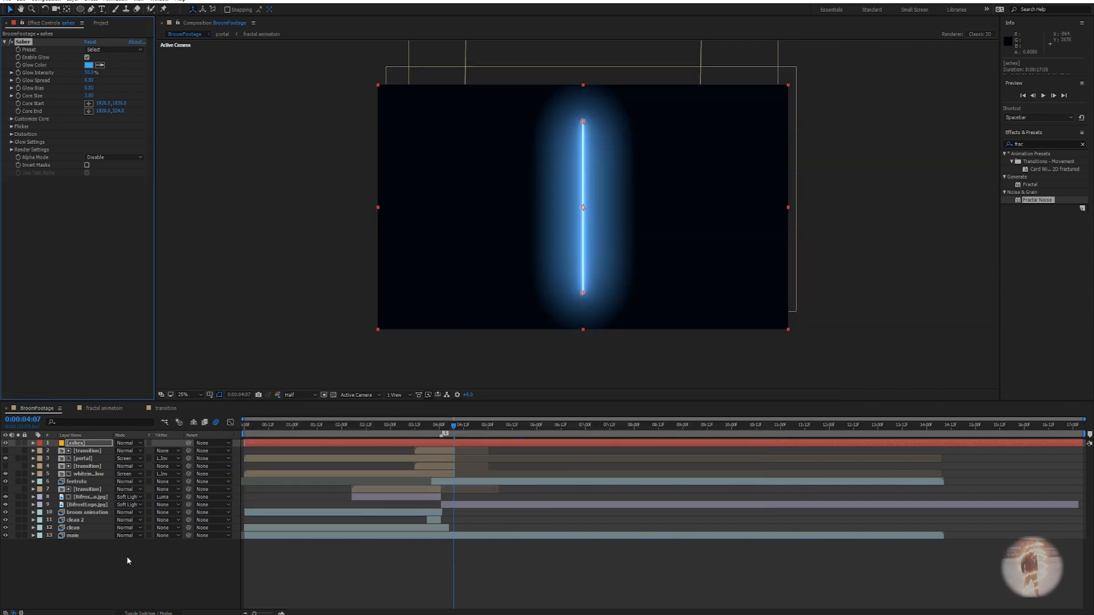
{"action": "left_click", "coordinate": [147, 612]}
{"action": "left_click", "coordinate": [111, 444]}
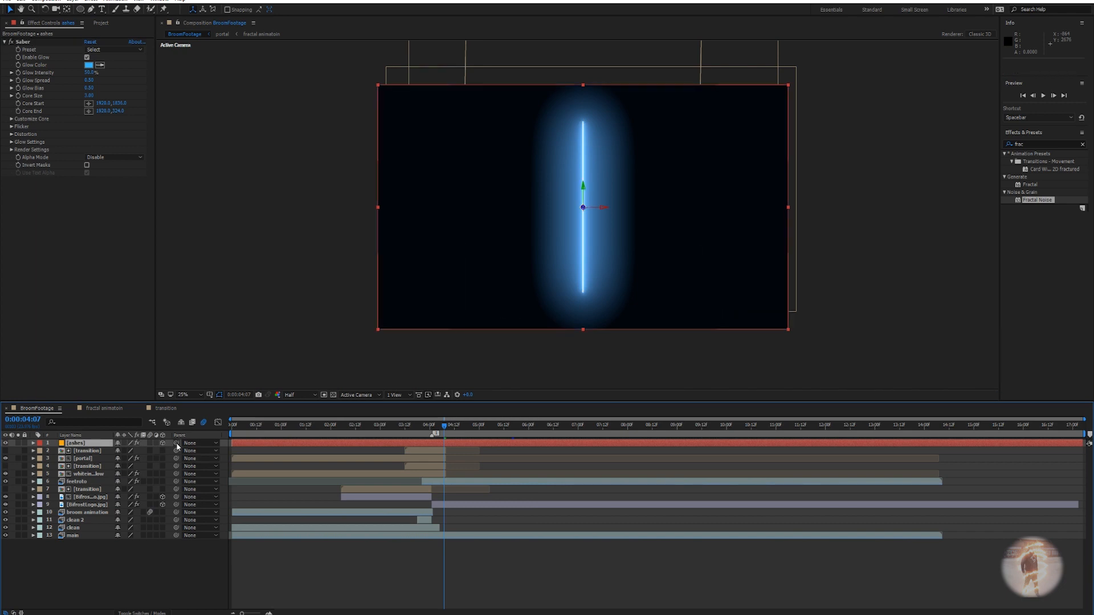
{"action": "left_click_drag", "start_coordinate": [177, 443], "coordinate": [91, 507]}
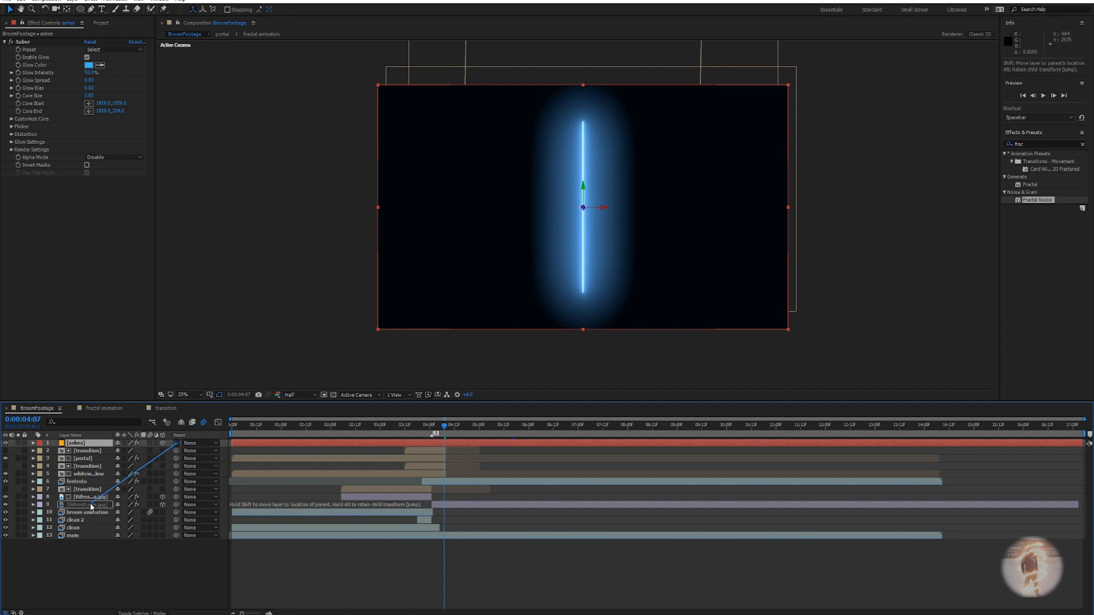
{"action": "left_click_drag", "start_coordinate": [91, 506], "coordinate": [91, 506]}
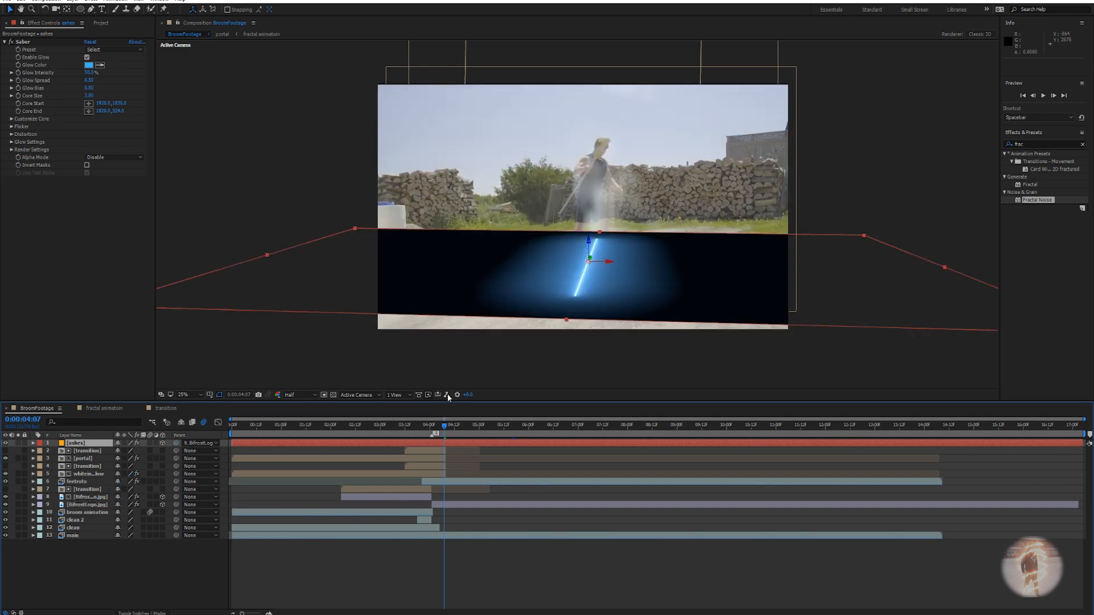
{"action": "scroll", "coordinate": [592, 295], "scroll_direction": "up", "scroll_amount": 2}
{"action": "left_click_drag", "start_coordinate": [592, 295], "coordinate": [603, 203]}
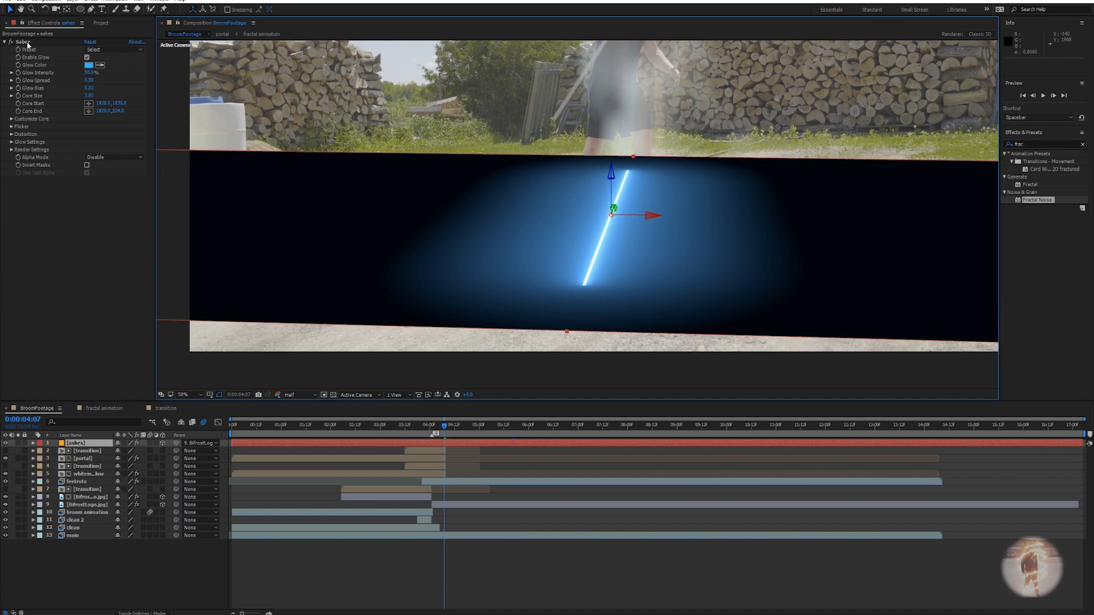
{"action": "left_click", "coordinate": [6, 444]}
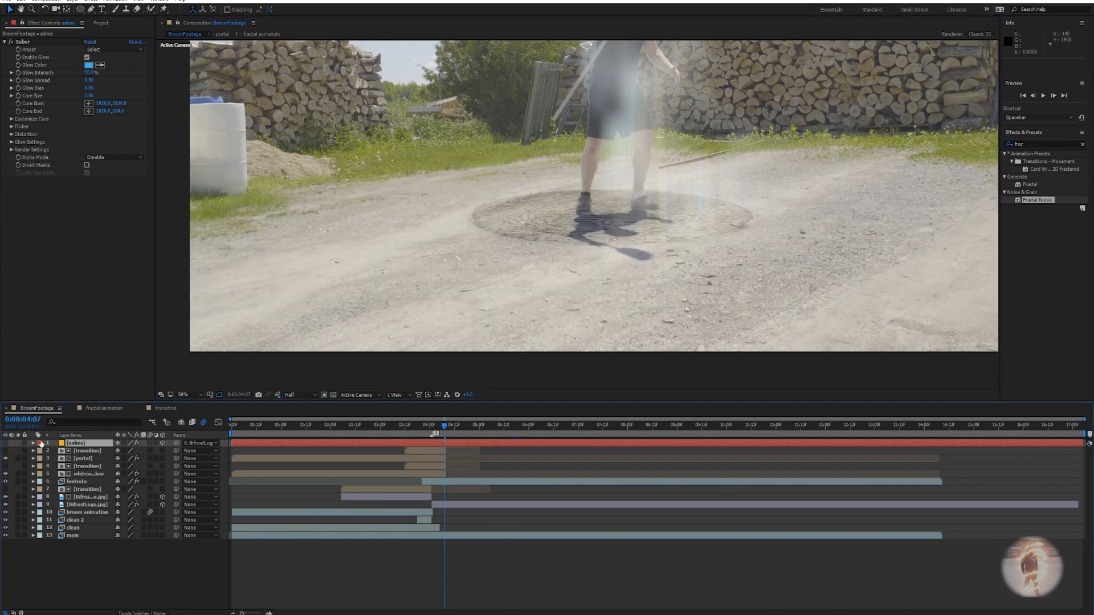
With the Pen tool, trace the first mask arc along the left edge of the ground cover.
{"action": "left_click", "coordinate": [91, 11]}
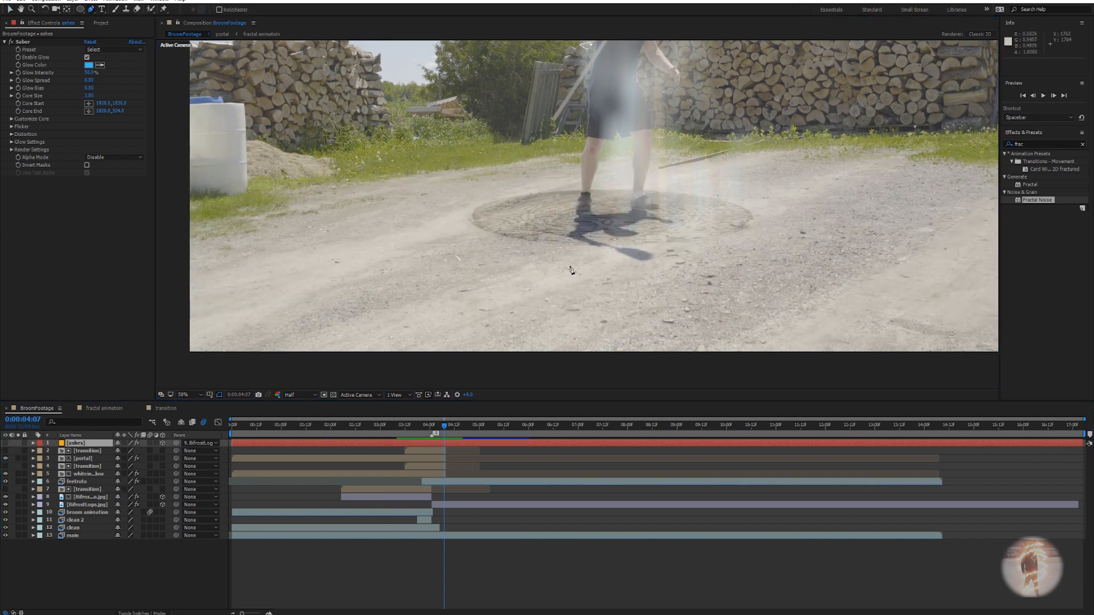
{"action": "scroll", "coordinate": [541, 313], "scroll_direction": "up", "scroll_amount": 2}
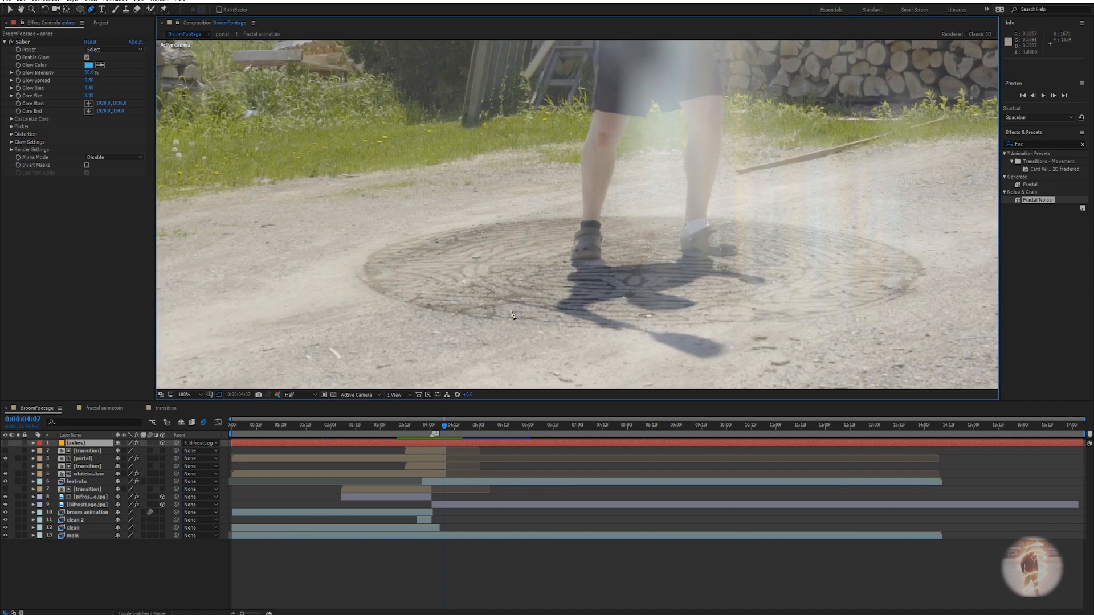
{"action": "left_click", "coordinate": [508, 303]}
{"action": "left_click", "coordinate": [467, 291]}
{"action": "left_click", "coordinate": [462, 277]}
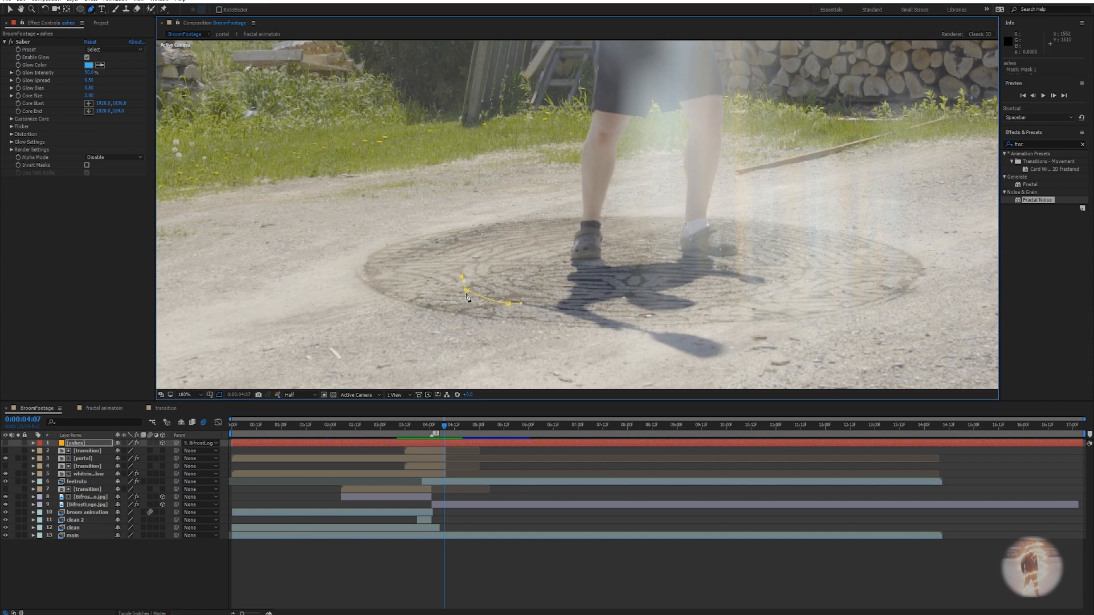
{"action": "key", "text": "ctrl+z"}
{"action": "left_click", "coordinate": [467, 290]}
Add mask arcs across the cover's top and right side, then show the ashes layer again.
{"action": "left_click", "coordinate": [599, 230]}
{"action": "left_click", "coordinate": [768, 237]}
{"action": "left_click", "coordinate": [819, 258]}
{"action": "left_click", "coordinate": [813, 277]}
{"action": "left_click", "coordinate": [700, 296]}
{"action": "key", "text": "ctrl+z"}
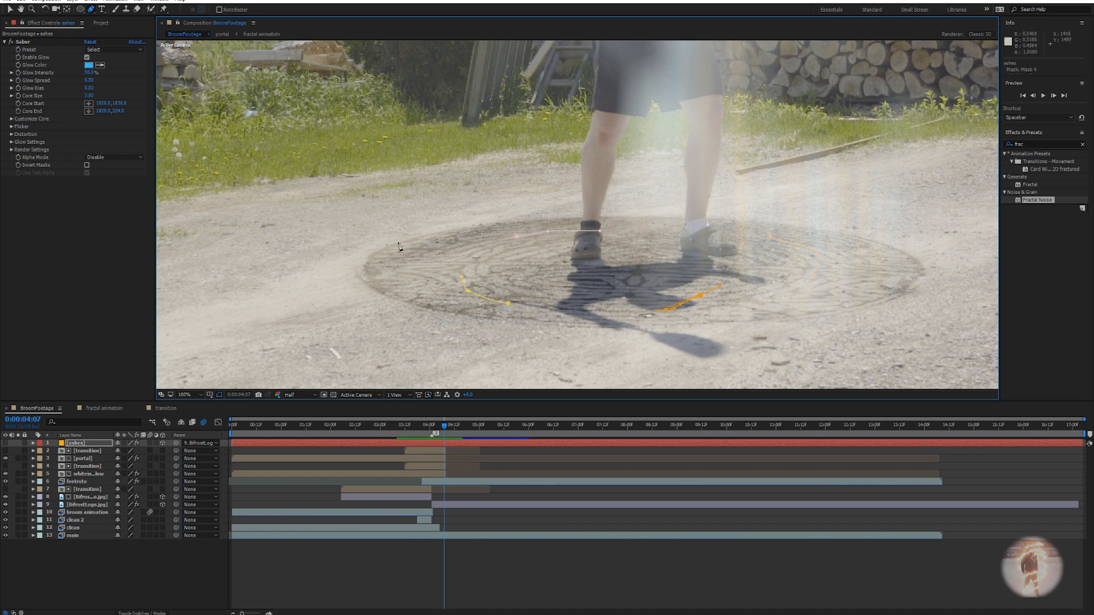
{"action": "left_click", "coordinate": [5, 443]}
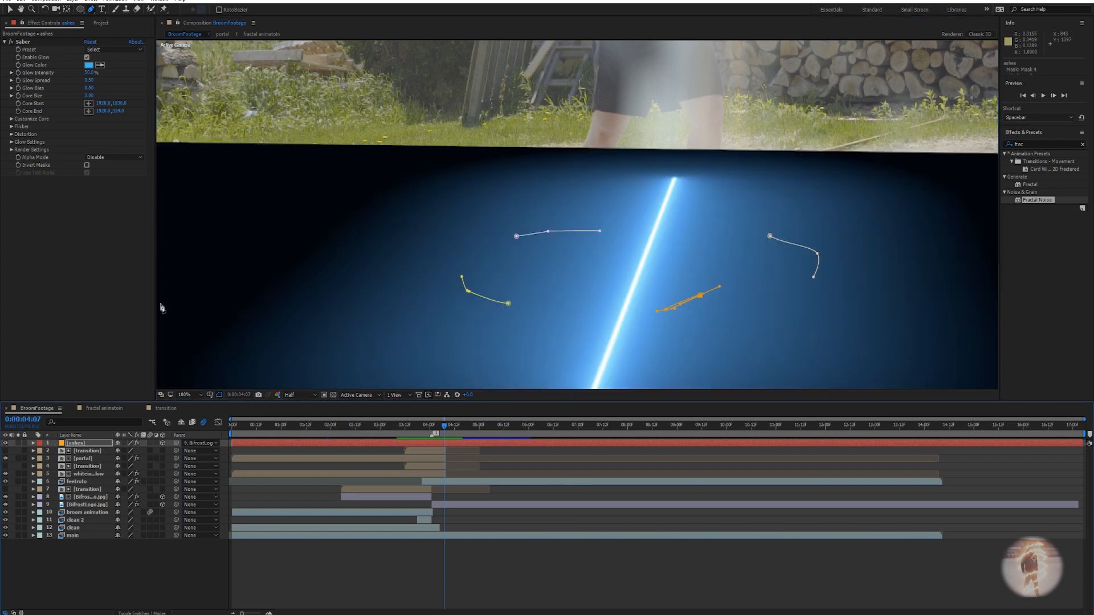
Set Saber's Core Type to Layer Masks and the ashes layer's blend mode to Screen.
{"action": "left_click", "coordinate": [11, 119]}
{"action": "left_click", "coordinate": [112, 126]}
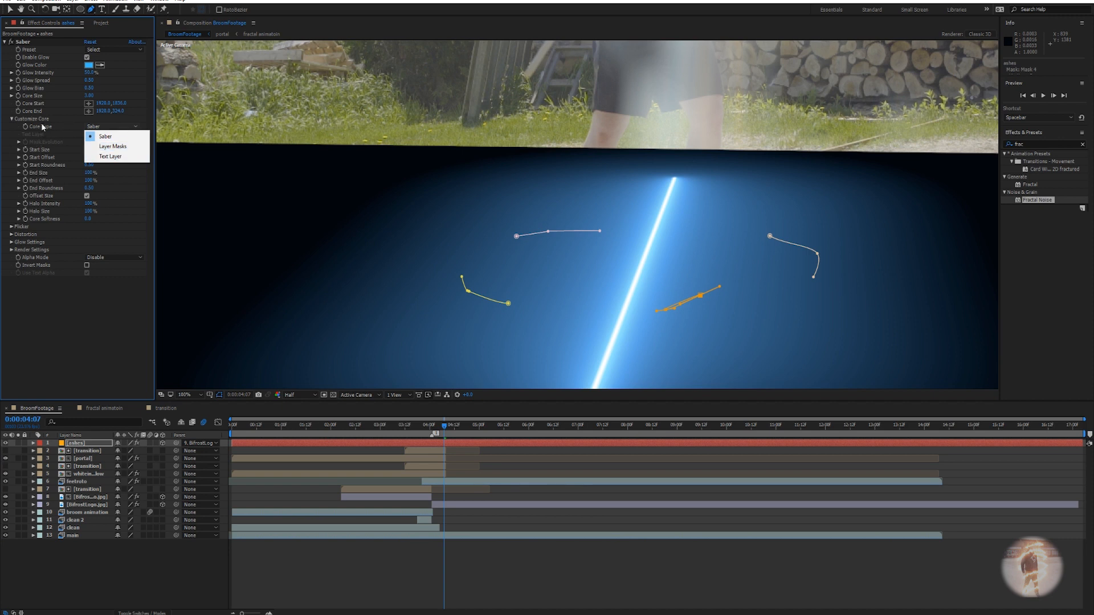
{"action": "left_click", "coordinate": [112, 147]}
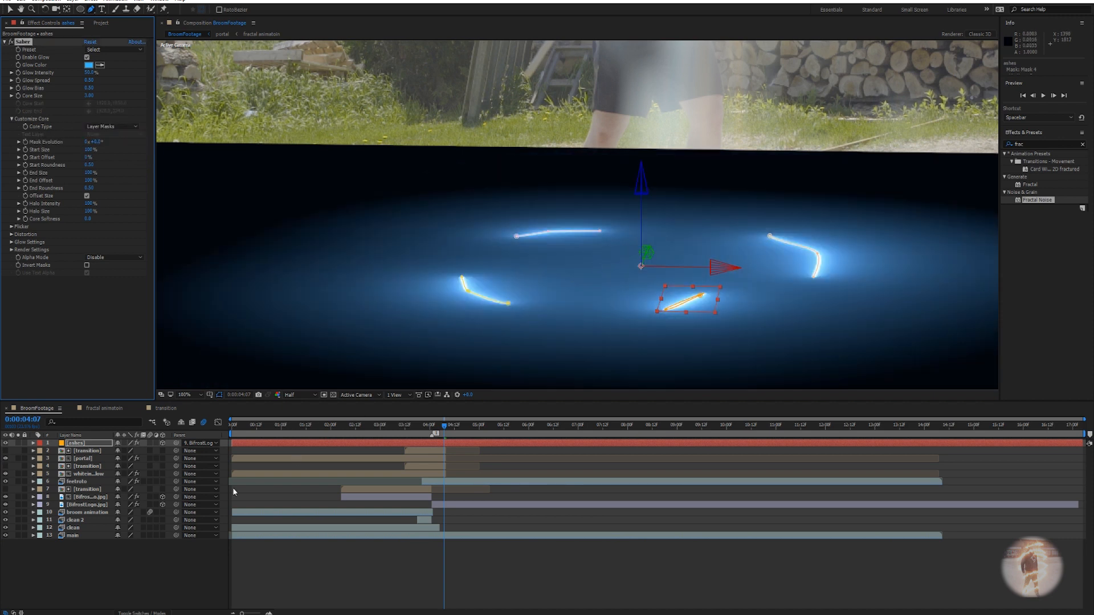
{"action": "key", "text": "F4"}
{"action": "left_click", "coordinate": [125, 443]}
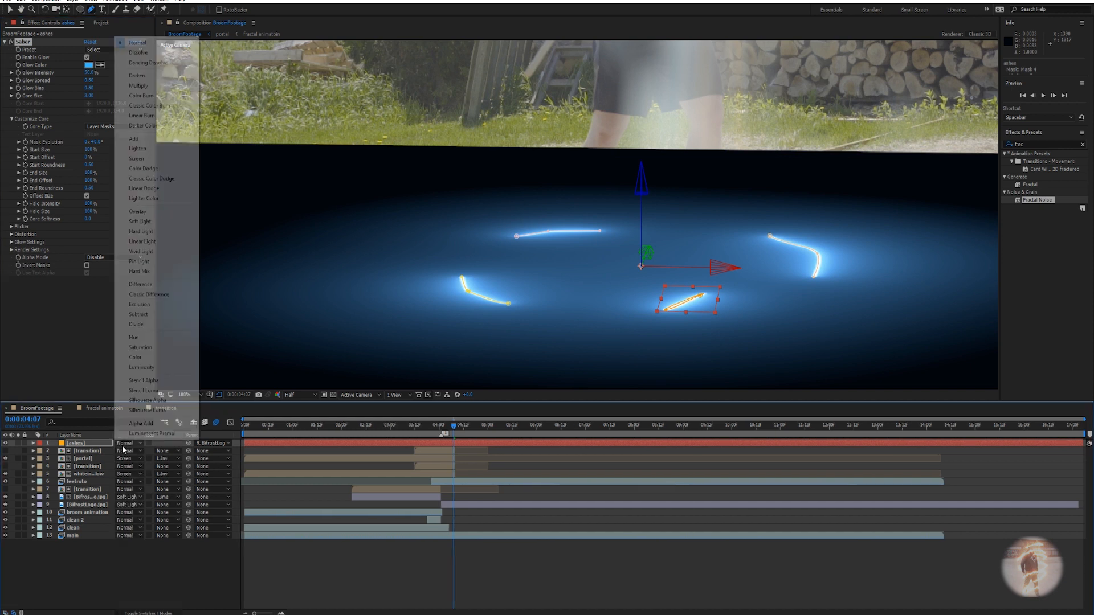
{"action": "left_click", "coordinate": [137, 159]}
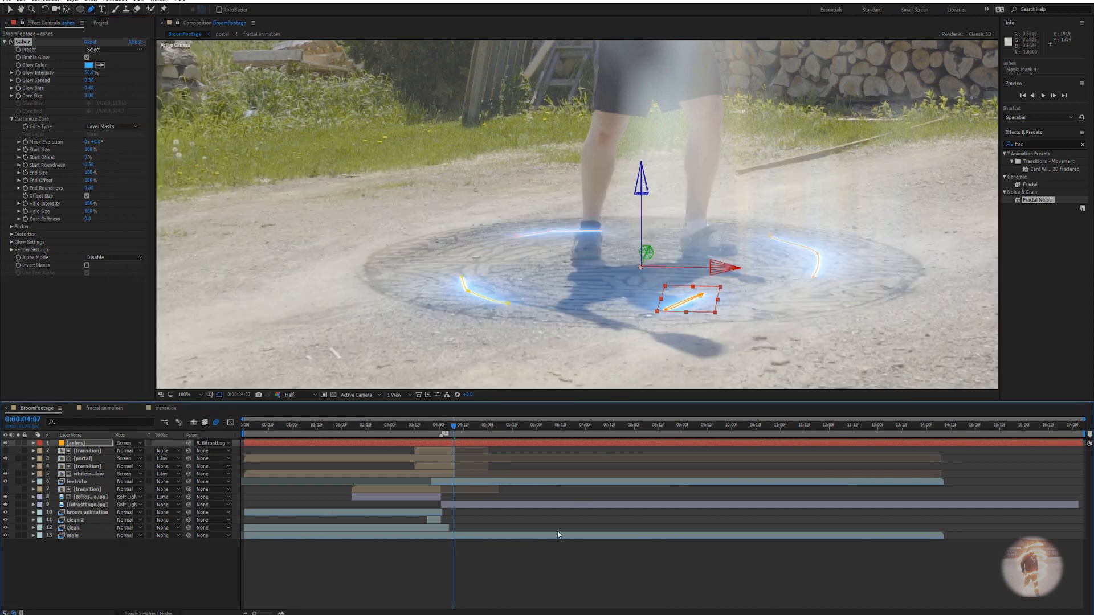
Apply the Firestorm Saber preset with Glow Intensity 210% and Core Size 0.50.
{"action": "left_click", "coordinate": [512, 571]}
{"action": "scroll", "coordinate": [728, 270], "scroll_direction": "down", "scroll_amount": 2}
{"action": "scroll", "coordinate": [728, 270], "scroll_direction": "up", "scroll_amount": 2}
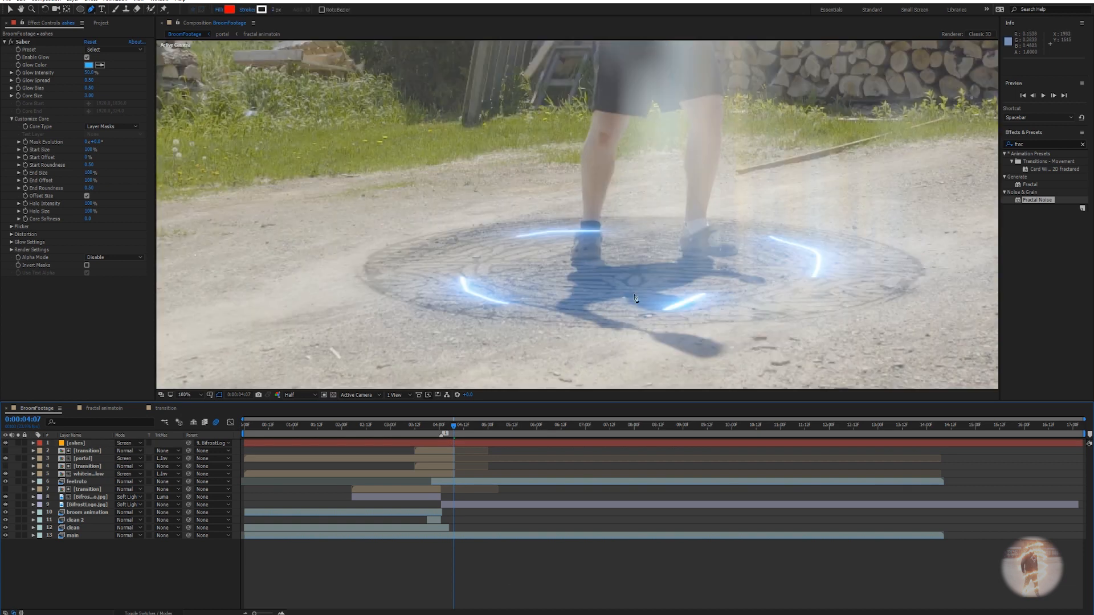
{"action": "left_click", "coordinate": [99, 50]}
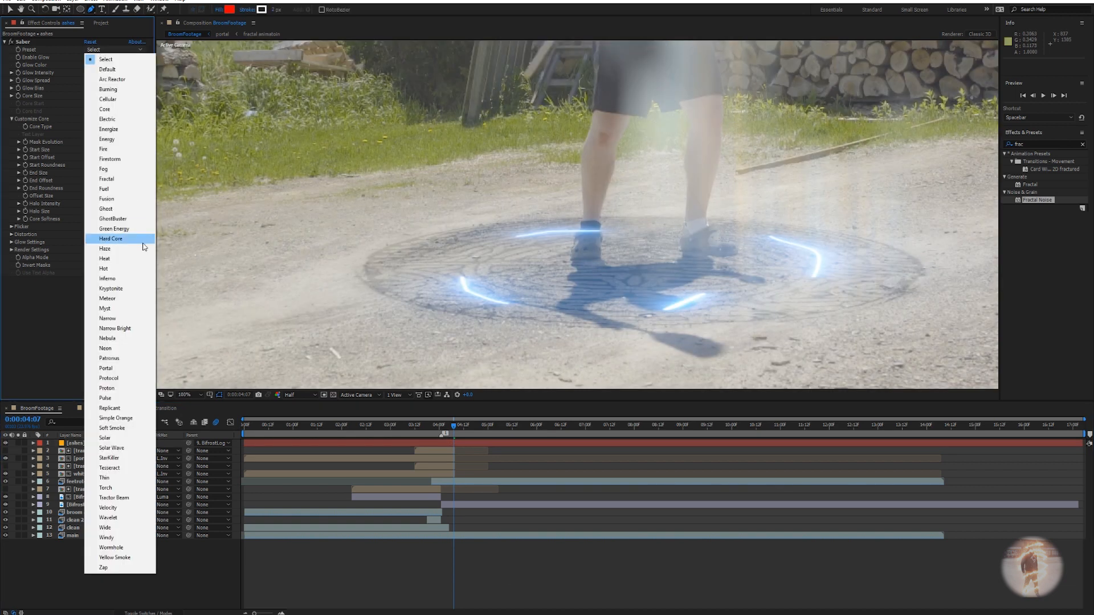
{"action": "left_click", "coordinate": [113, 161]}
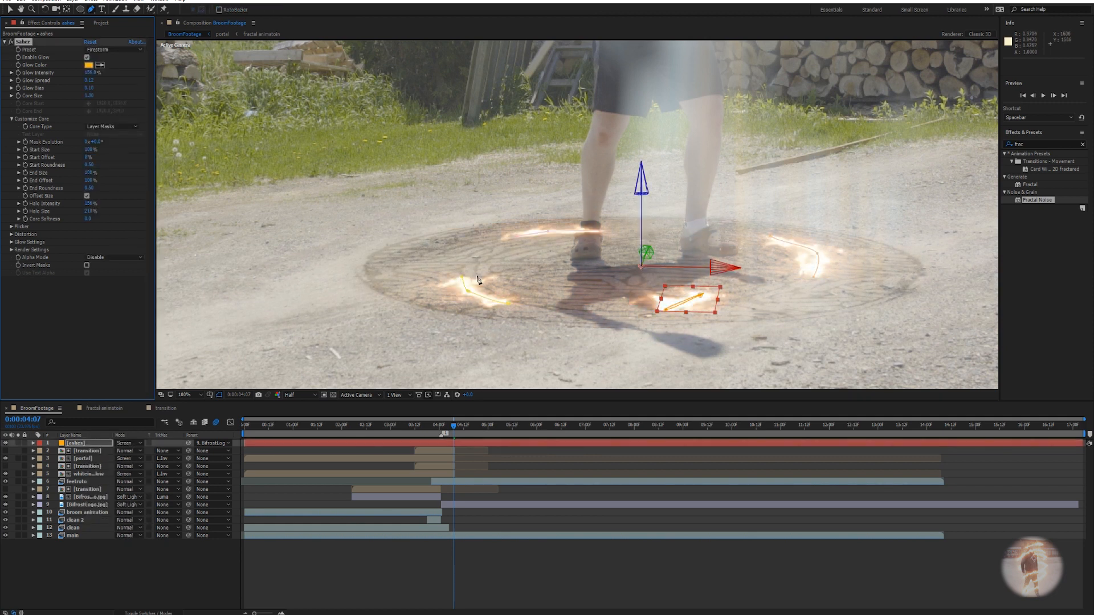
{"action": "left_click_drag", "start_coordinate": [91, 72], "coordinate": [116, 74]}
{"action": "left_click", "coordinate": [88, 96]}
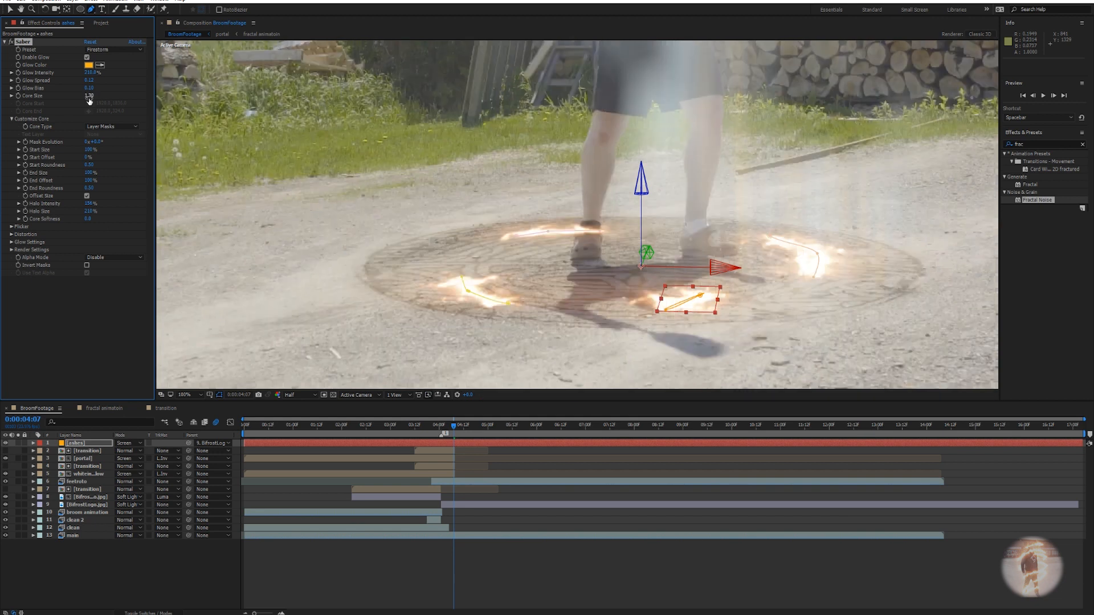
{"action": "type", "text": ".5"}
{"action": "key", "text": "Return"}
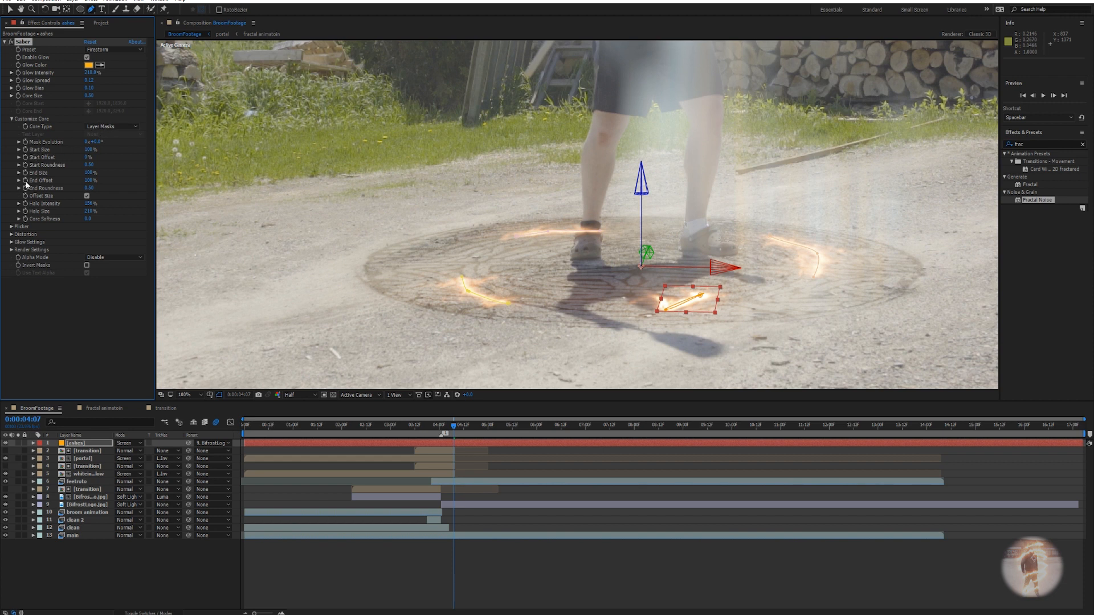
Raise the glow distortion amount to 173 and lower its wind speed.
{"action": "left_click", "coordinate": [12, 234]}
{"action": "left_click_drag", "start_coordinate": [90, 253], "coordinate": [137, 251]}
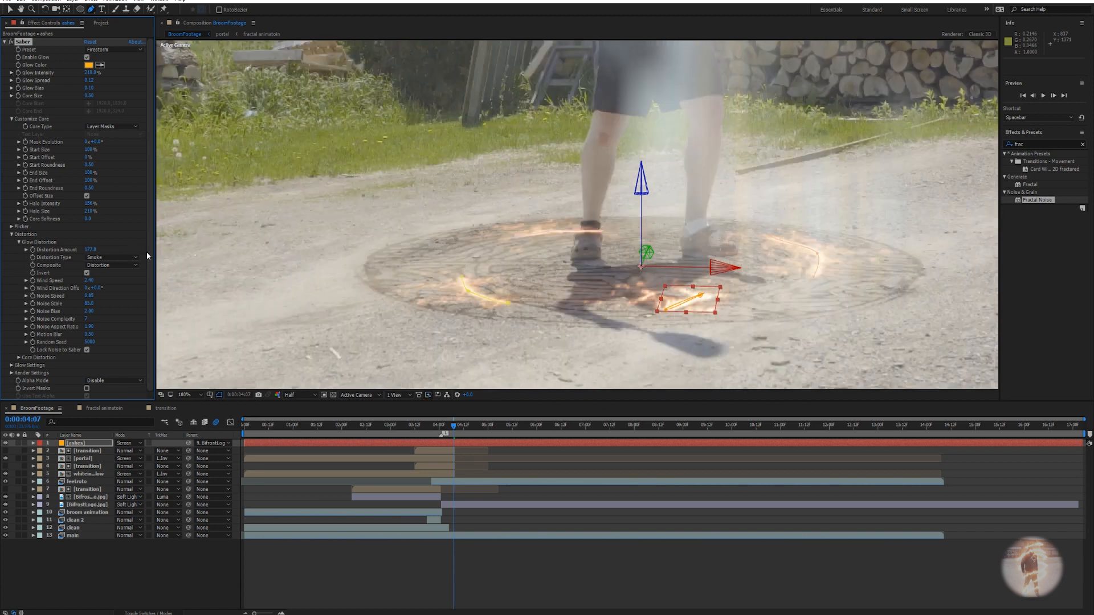
{"action": "left_click_drag", "start_coordinate": [94, 282], "coordinate": [76, 298]}
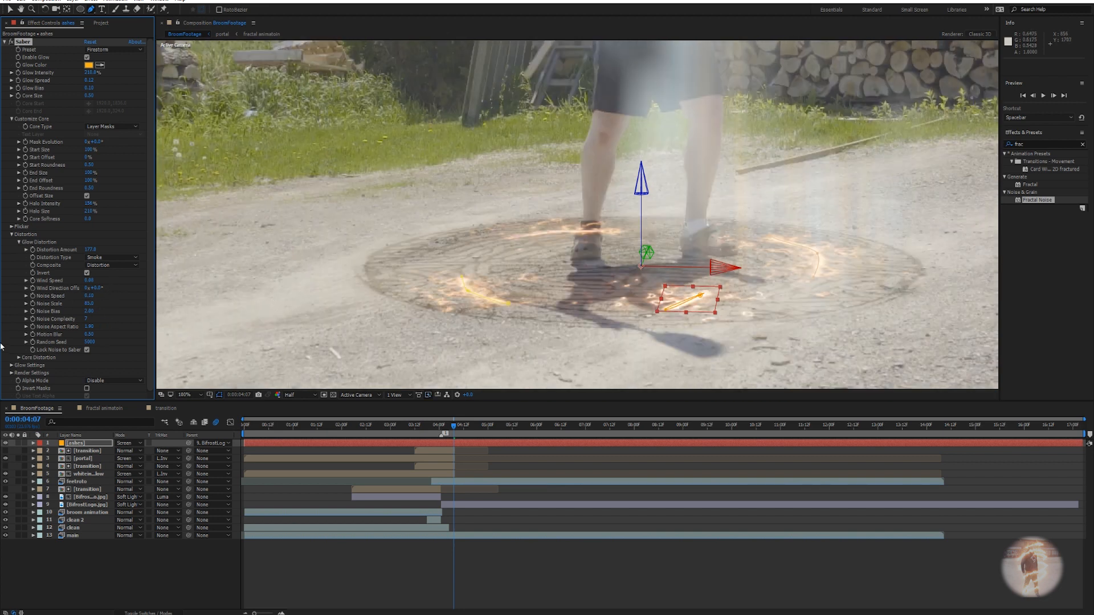
Increase the core distortion amount and lower its wind speed to 3.05.
{"action": "left_click", "coordinate": [19, 358]}
{"action": "scroll", "coordinate": [103, 235], "scroll_direction": "down", "scroll_amount": 3}
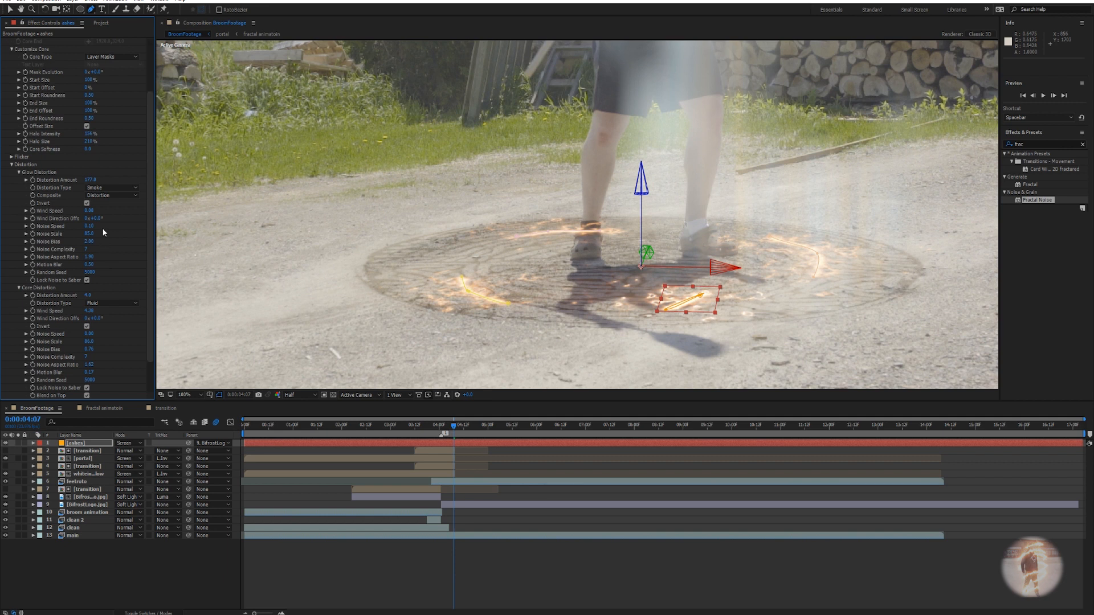
{"action": "left_click_drag", "start_coordinate": [90, 296], "coordinate": [132, 295]}
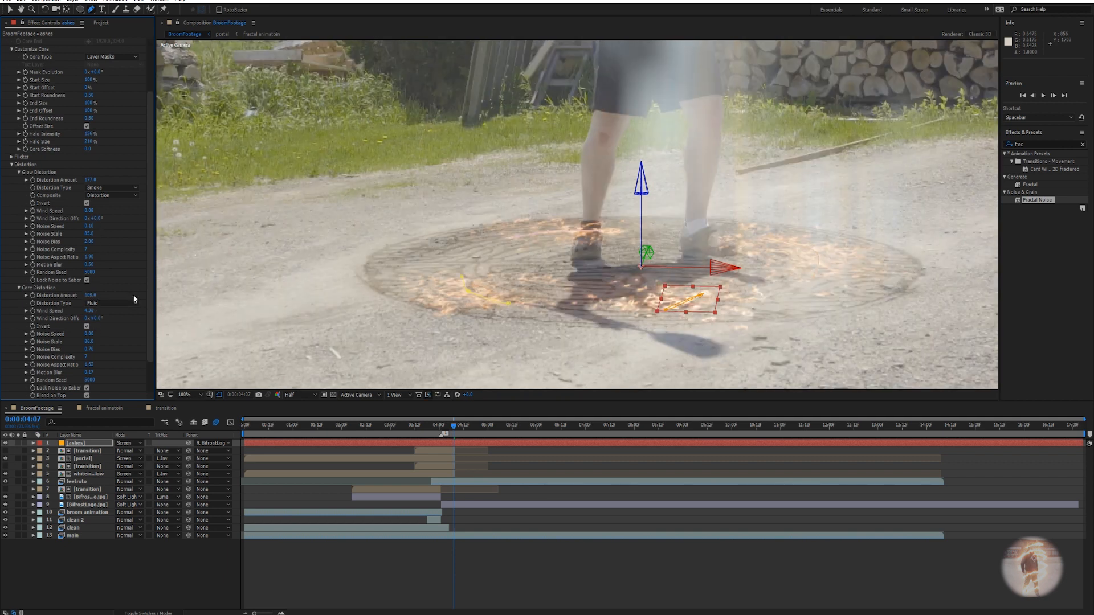
{"action": "left_click", "coordinate": [92, 295]}
{"action": "left_click_drag", "start_coordinate": [93, 312], "coordinate": [51, 312]}
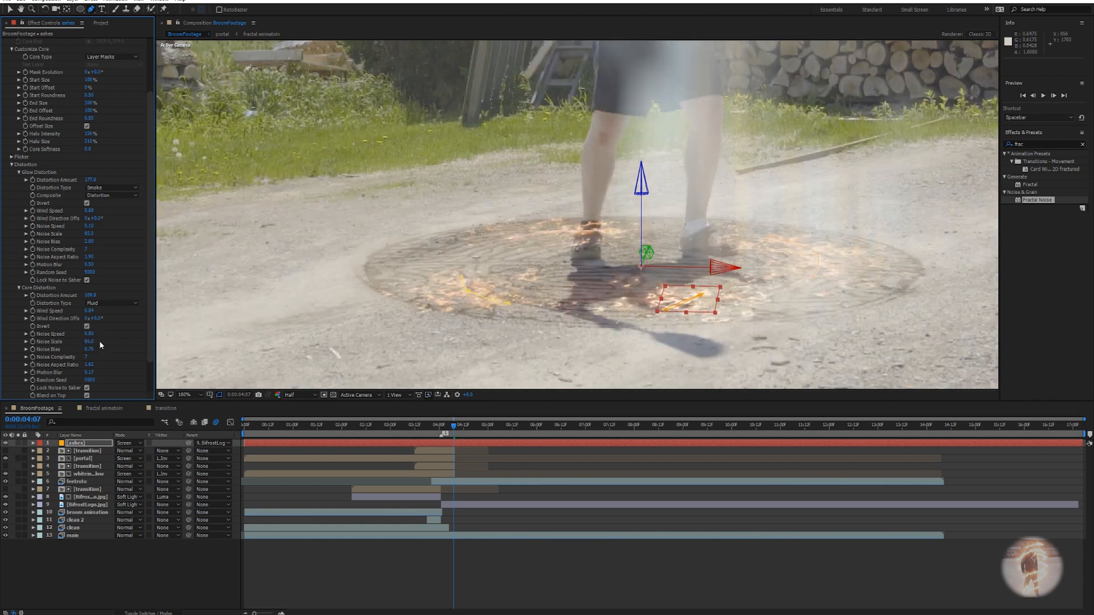
{"action": "scroll", "coordinate": [115, 344], "scroll_direction": "down", "scroll_amount": 1}
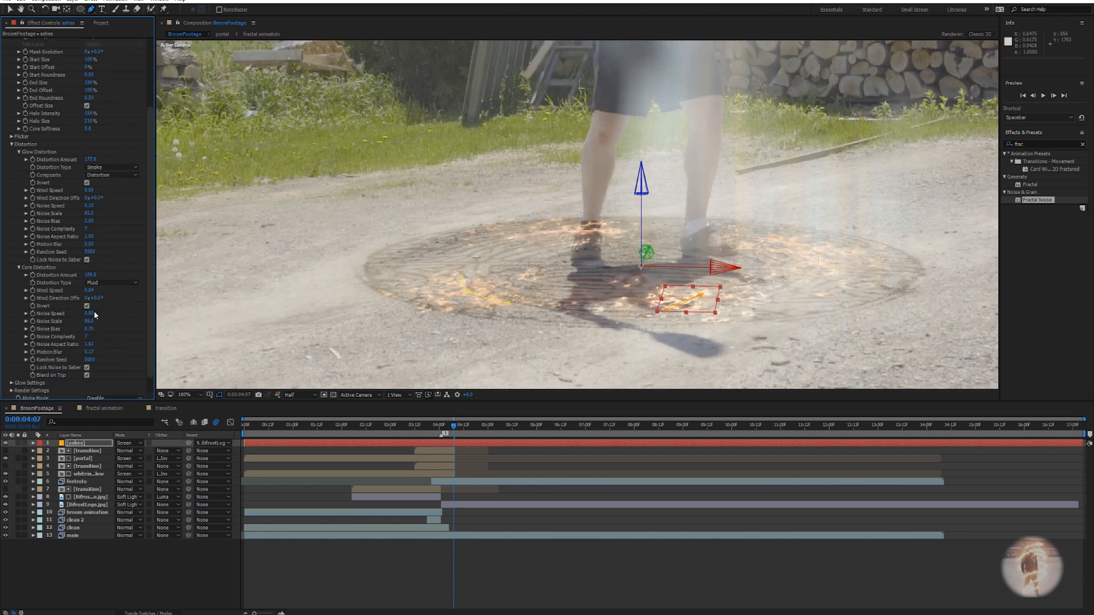
Solo the ashes layer to view it on its own.
{"action": "left_click", "coordinate": [519, 577]}
{"action": "scroll", "coordinate": [593, 334], "scroll_direction": "down", "scroll_amount": 2}
{"action": "scroll", "coordinate": [592, 334], "scroll_direction": "up", "scroll_amount": 2}
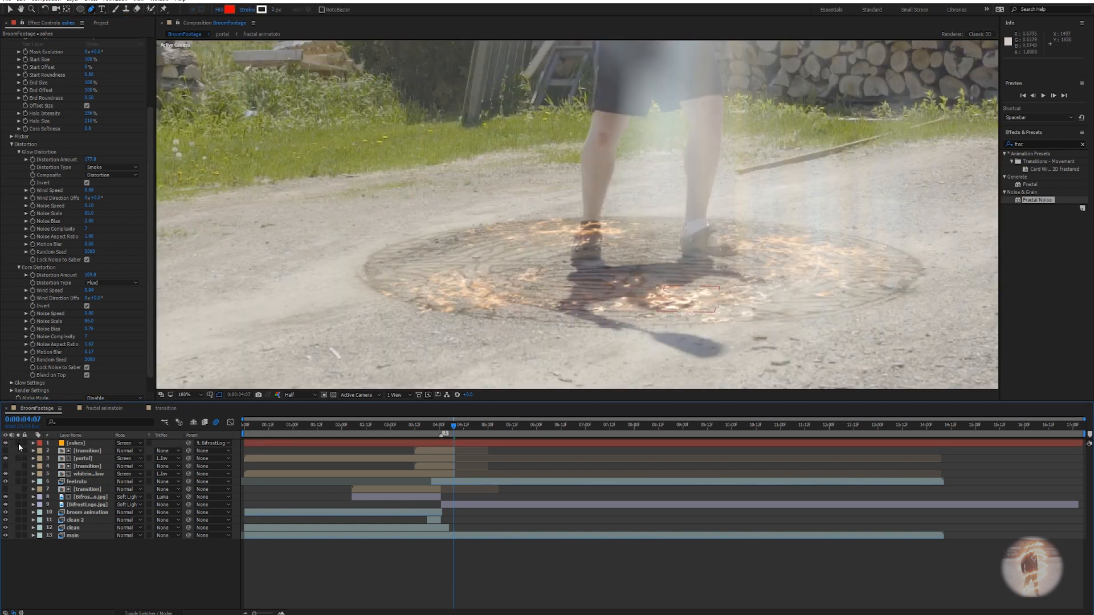
{"action": "left_click", "coordinate": [17, 443]}
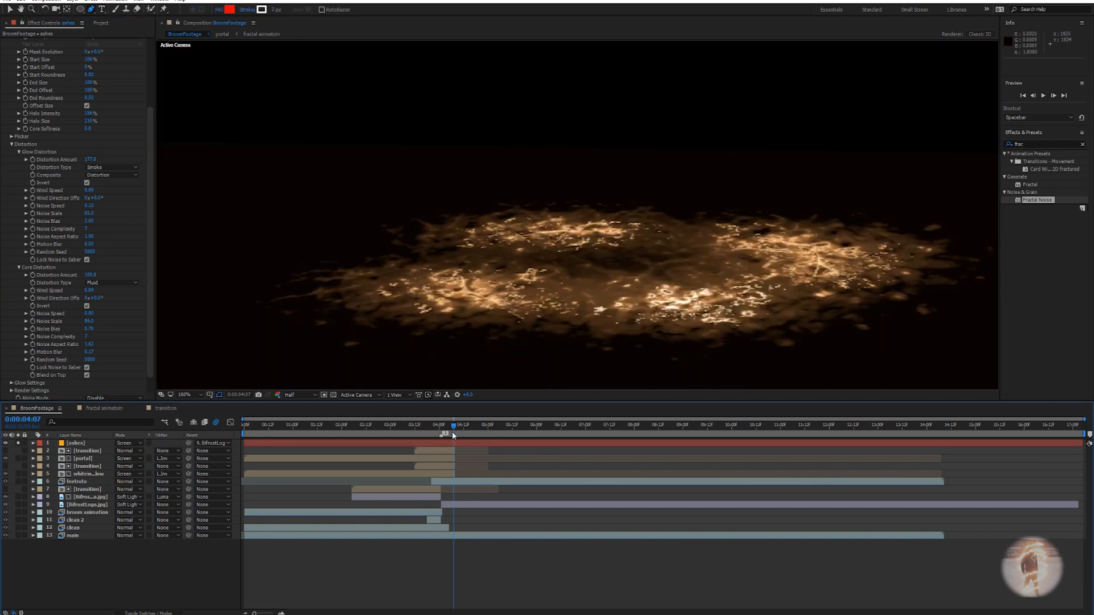
Unsolo the ashes layer and return the playhead to 0:00:05:00.
{"action": "left_click_drag", "start_coordinate": [452, 428], "coordinate": [507, 431]}
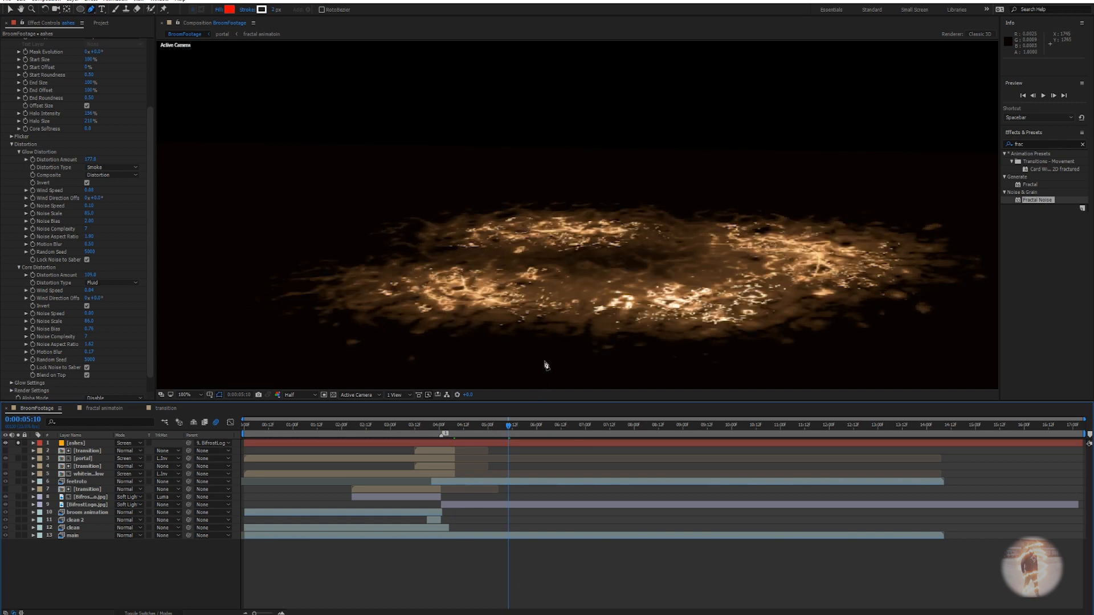
{"action": "left_click", "coordinate": [18, 443]}
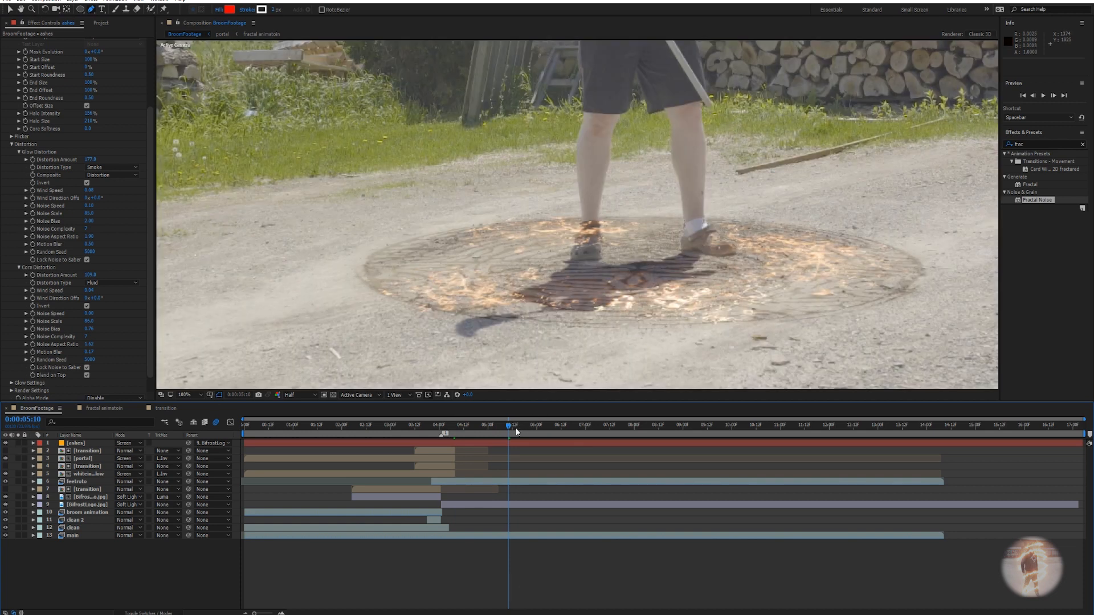
{"action": "left_click", "coordinate": [488, 429]}
{"action": "scroll", "coordinate": [605, 306], "scroll_direction": "down", "scroll_amount": 1}
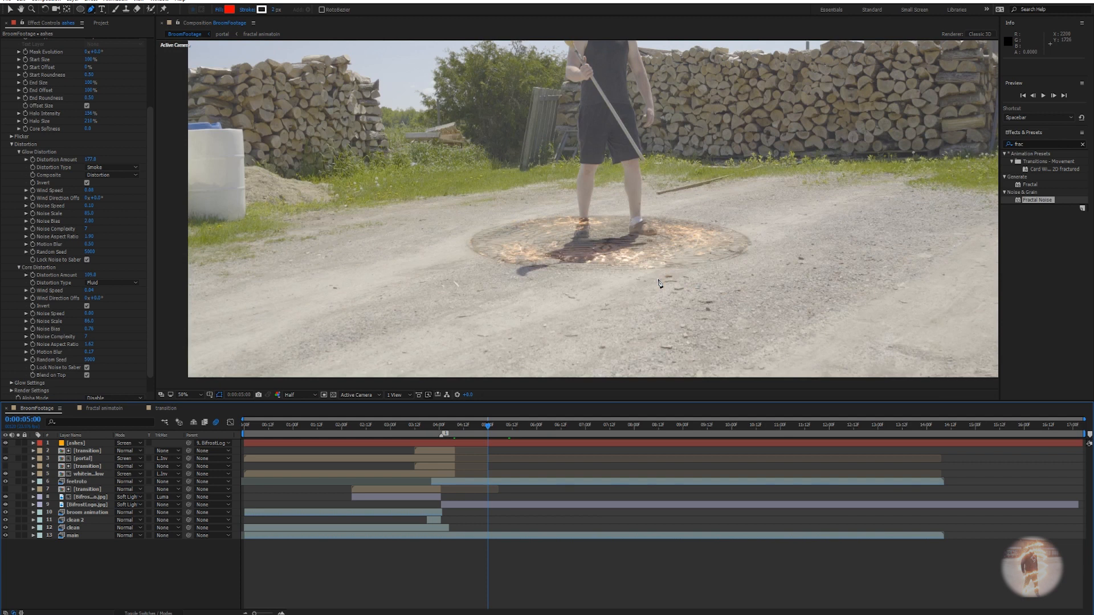
Collapse Saber on the ashes layer and apply a Glow effect below it.
{"action": "left_click", "coordinate": [81, 444]}
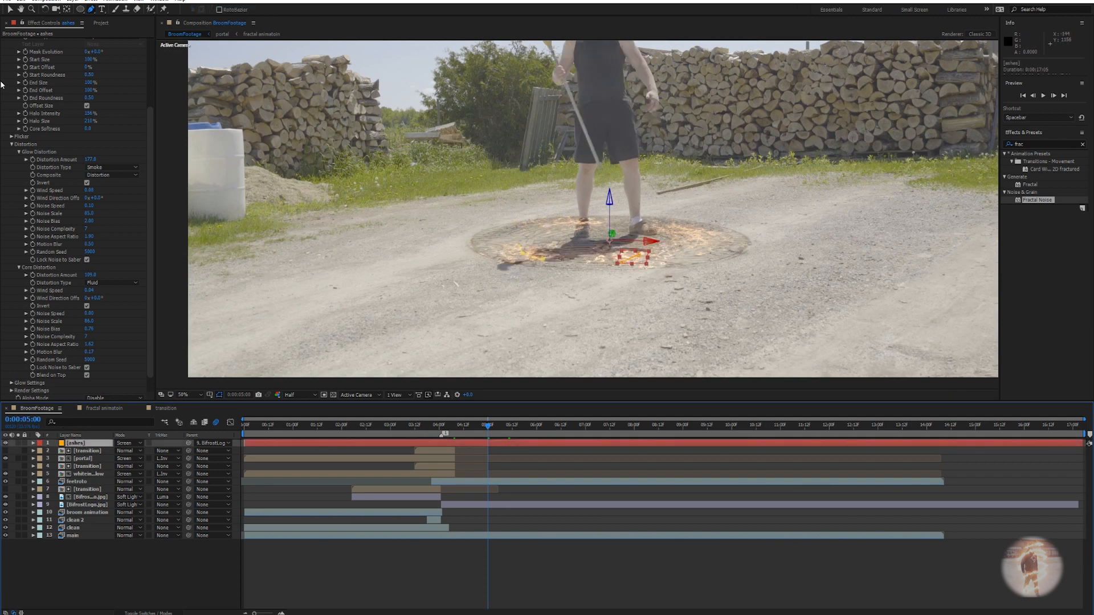
{"action": "scroll", "coordinate": [6, 81], "scroll_direction": "up", "scroll_amount": 4}
{"action": "left_click", "coordinate": [5, 51]}
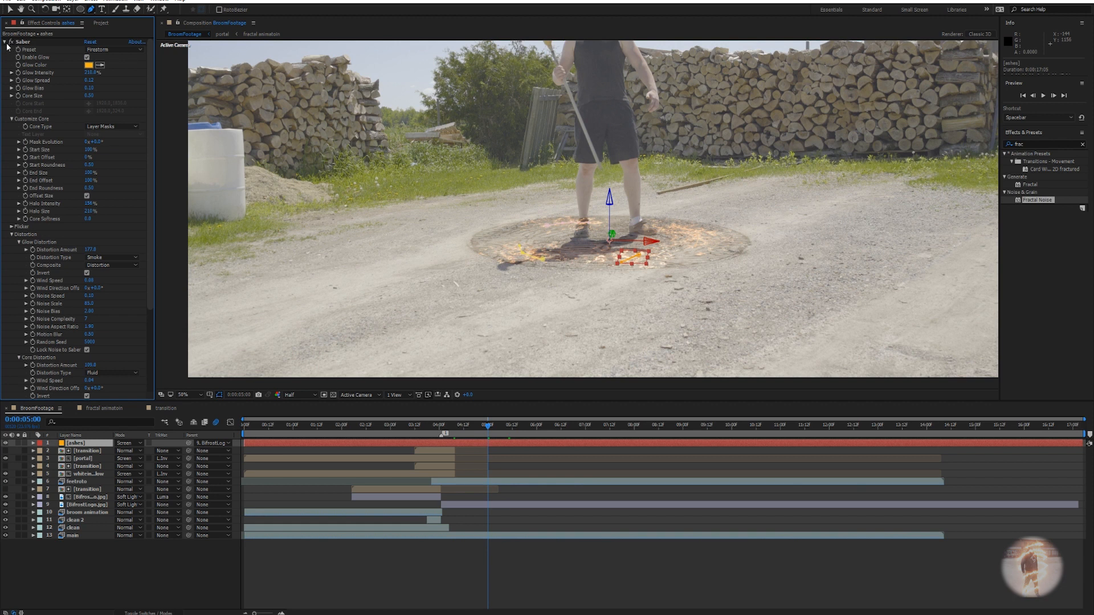
{"action": "left_click", "coordinate": [5, 42]}
{"action": "key", "text": "ctrl+space"}
{"action": "type", "text": "glow"}
{"action": "key", "text": "Return"}
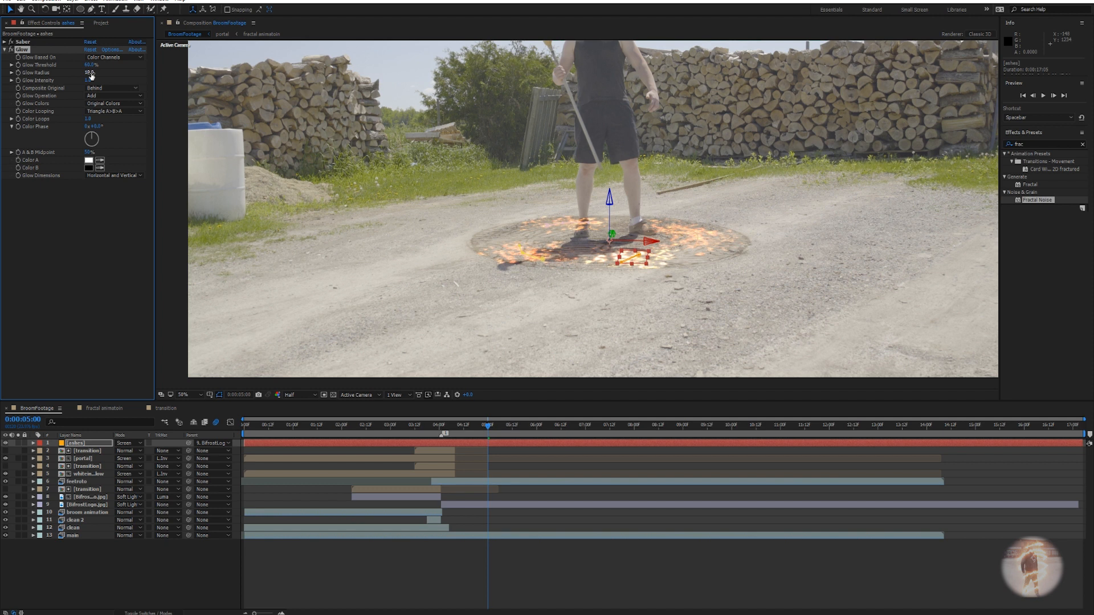
Greatly widen the Glow Radius and compare the ashes with and without Glow.
{"action": "mouse_move", "coordinate": [109, 73]}
{"action": "left_mouse_down"}
{"action": "mouse_move", "coordinate": [193, 61]}
{"action": "mouse_move", "coordinate": [100, 65]}
{"action": "left_mouse_up"}
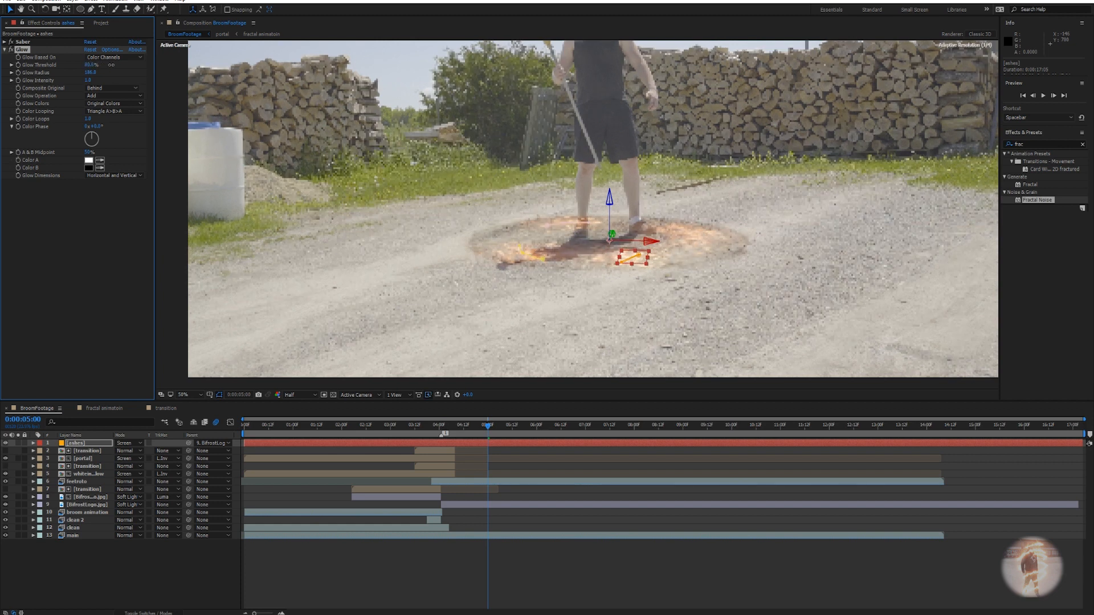
{"action": "scroll", "coordinate": [577, 254], "scroll_direction": "up", "scroll_amount": 2}
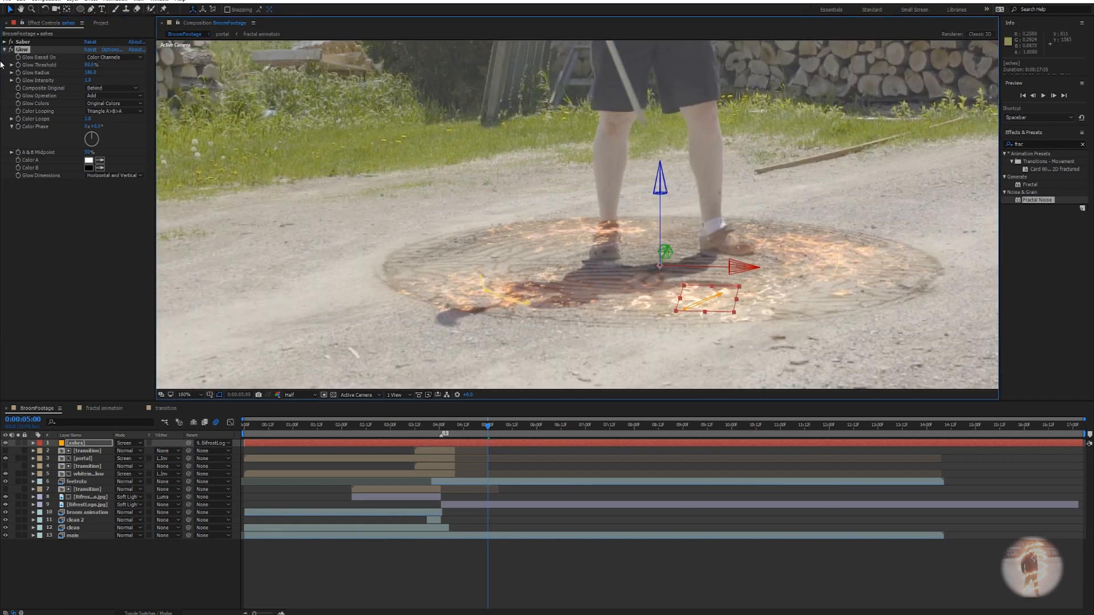
{"action": "left_click", "coordinate": [10, 49]}
{"action": "left_click", "coordinate": [10, 50]}
{"action": "left_click", "coordinate": [11, 49]}
{"action": "left_click", "coordinate": [10, 49]}
{"action": "left_click", "coordinate": [10, 49]}
{"action": "left_click", "coordinate": [10, 50]}
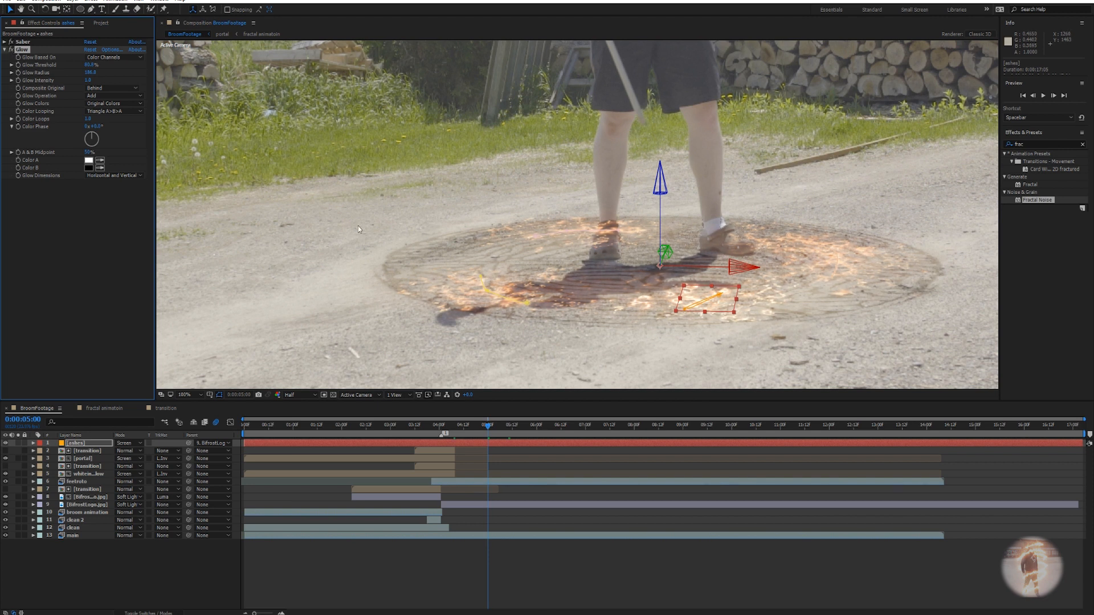
{"action": "left_click", "coordinate": [528, 546]}
Move the ashes layer down to sixth in the layer stack.
{"action": "scroll", "coordinate": [635, 302], "scroll_direction": "down", "scroll_amount": 2}
{"action": "scroll", "coordinate": [634, 302], "scroll_direction": "up", "scroll_amount": 2}
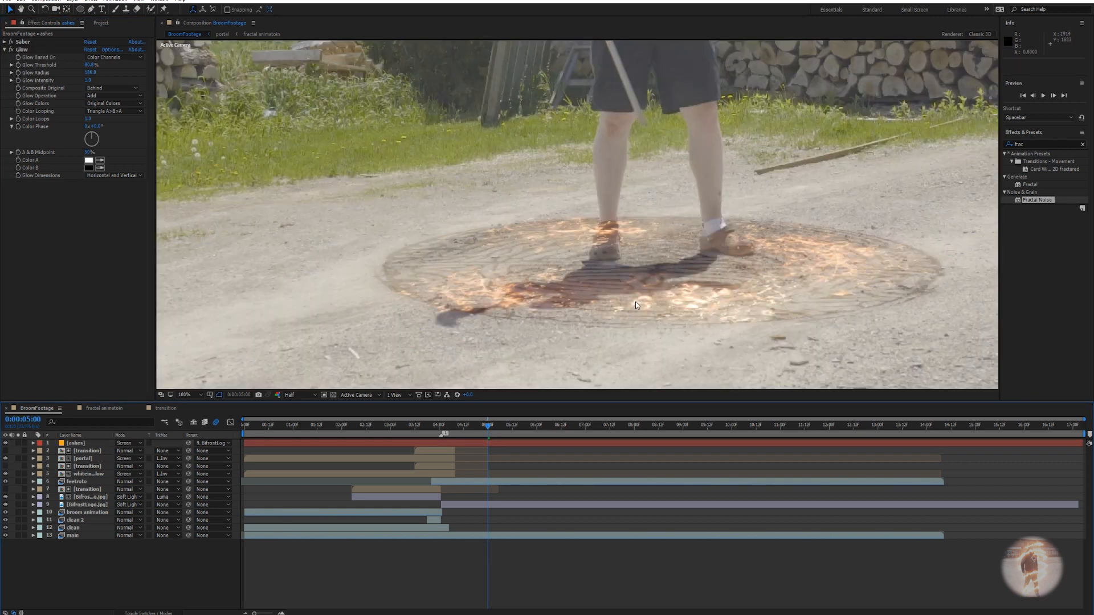
{"action": "left_click", "coordinate": [87, 443]}
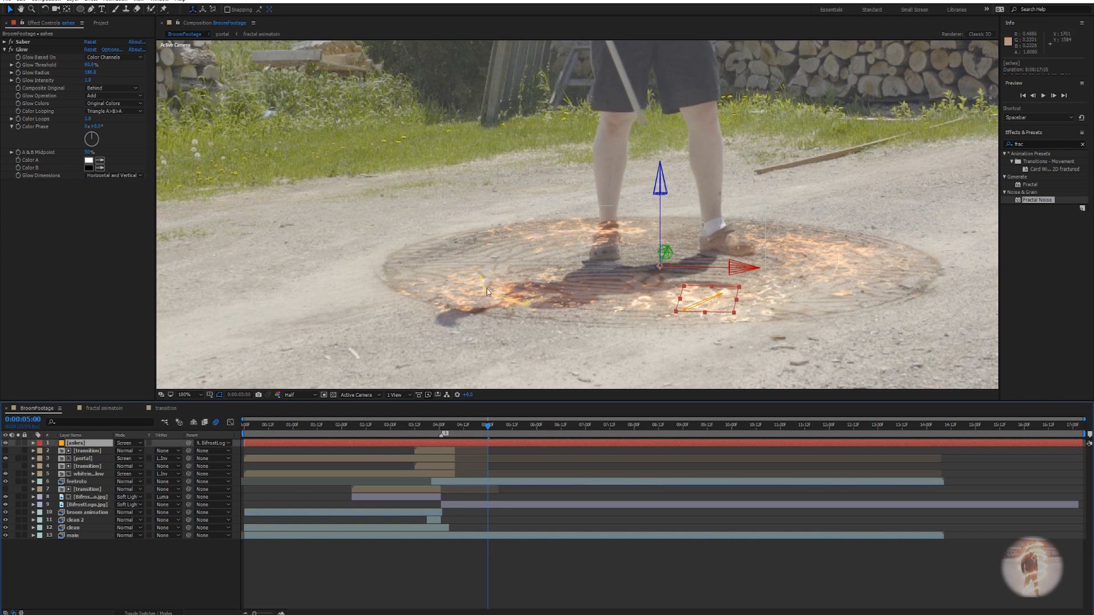
{"action": "left_click_drag", "start_coordinate": [73, 449], "coordinate": [84, 482]}
{"action": "left_click", "coordinate": [637, 563]}
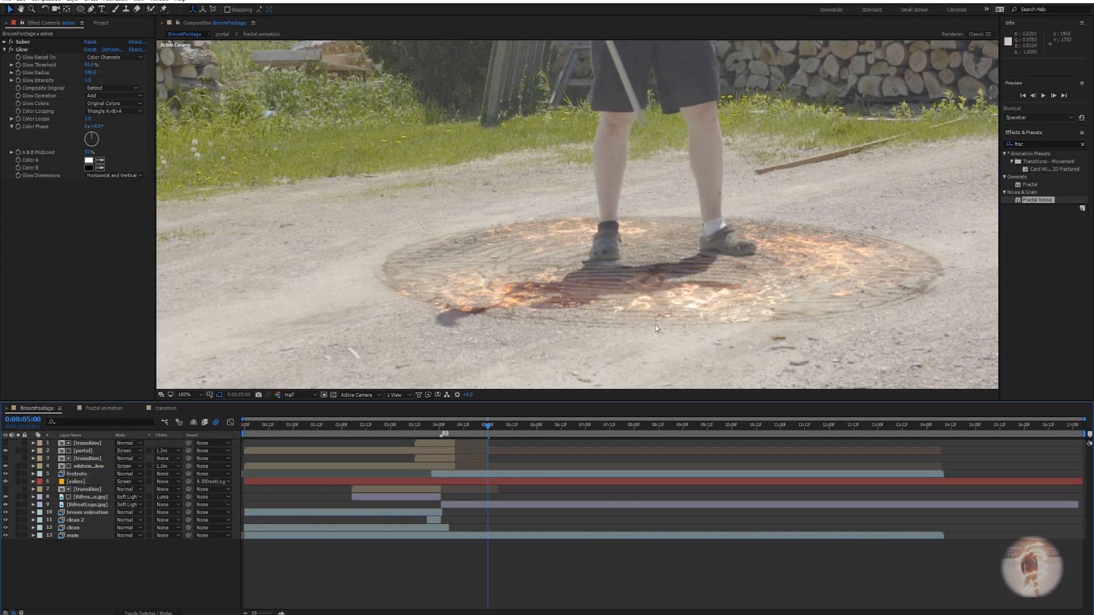
{"action": "scroll", "coordinate": [644, 301], "scroll_direction": "down", "scroll_amount": 1}
{"action": "scroll", "coordinate": [641, 283], "scroll_direction": "down", "scroll_amount": 1}
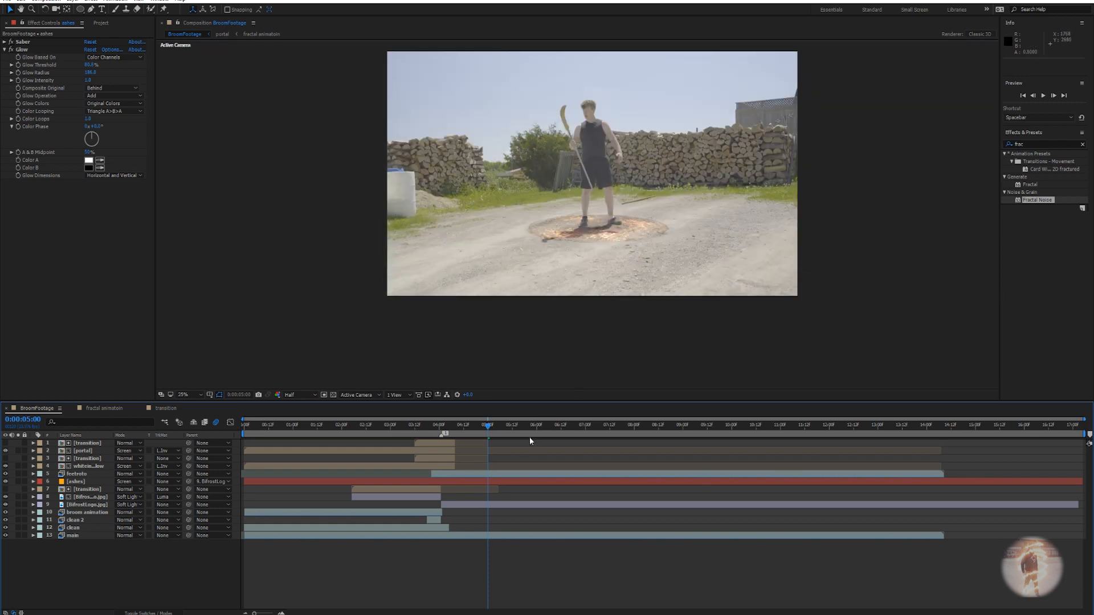
Check the portal moment at 0:00:03:14, then reselect ashes at 0:00:04:00.
{"action": "left_click_drag", "start_coordinate": [418, 437], "coordinate": [431, 439]}
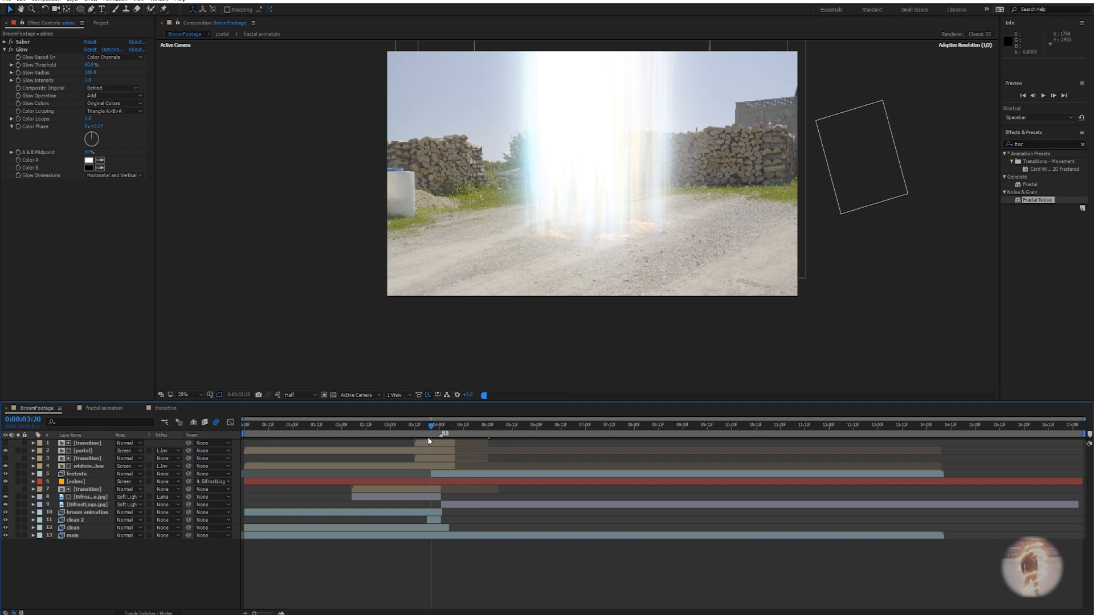
{"action": "scroll", "coordinate": [639, 240], "scroll_direction": "up", "scroll_amount": 2}
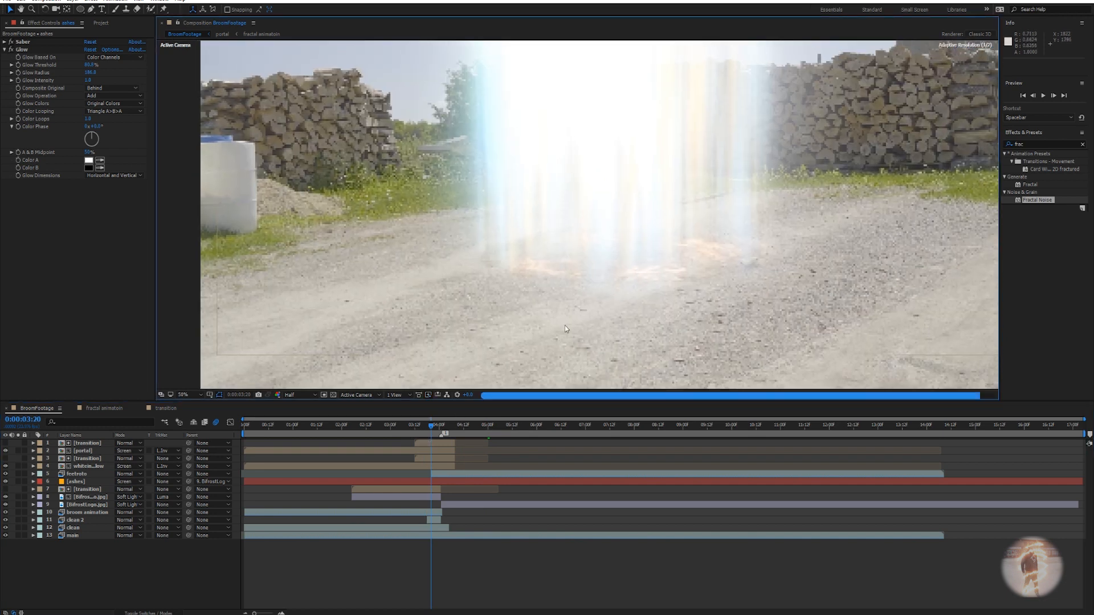
{"action": "left_click", "coordinate": [421, 443]}
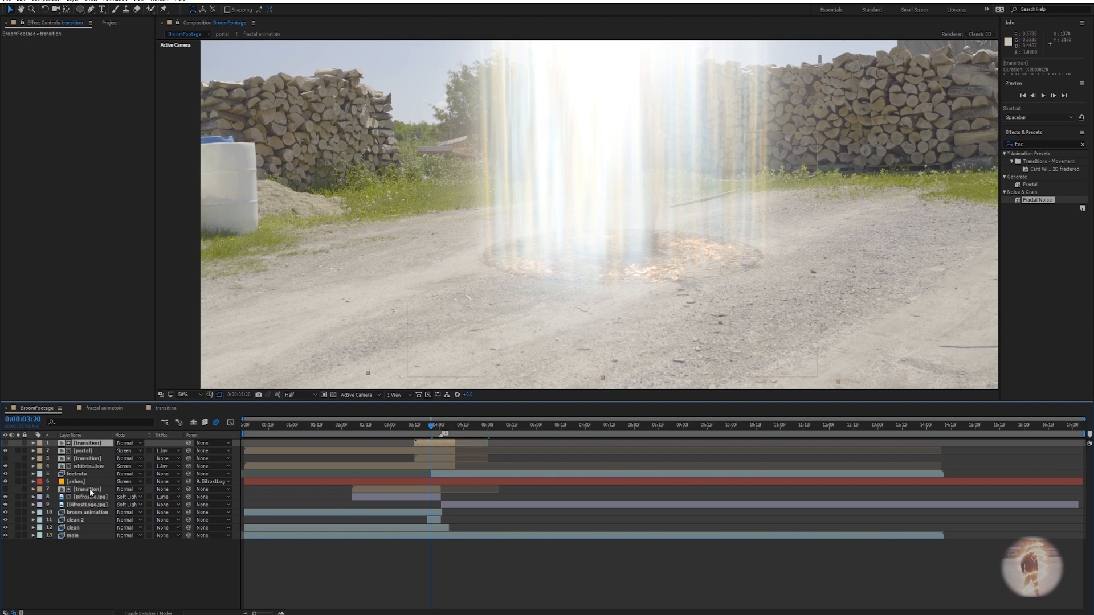
{"action": "left_click", "coordinate": [90, 490]}
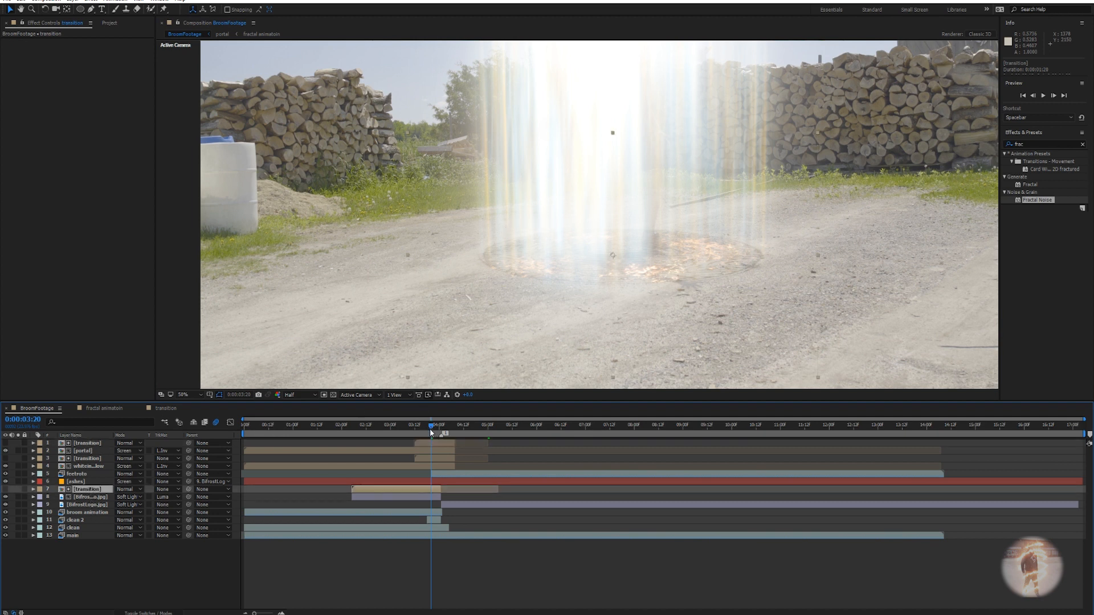
{"action": "left_click_drag", "start_coordinate": [429, 428], "coordinate": [438, 433]}
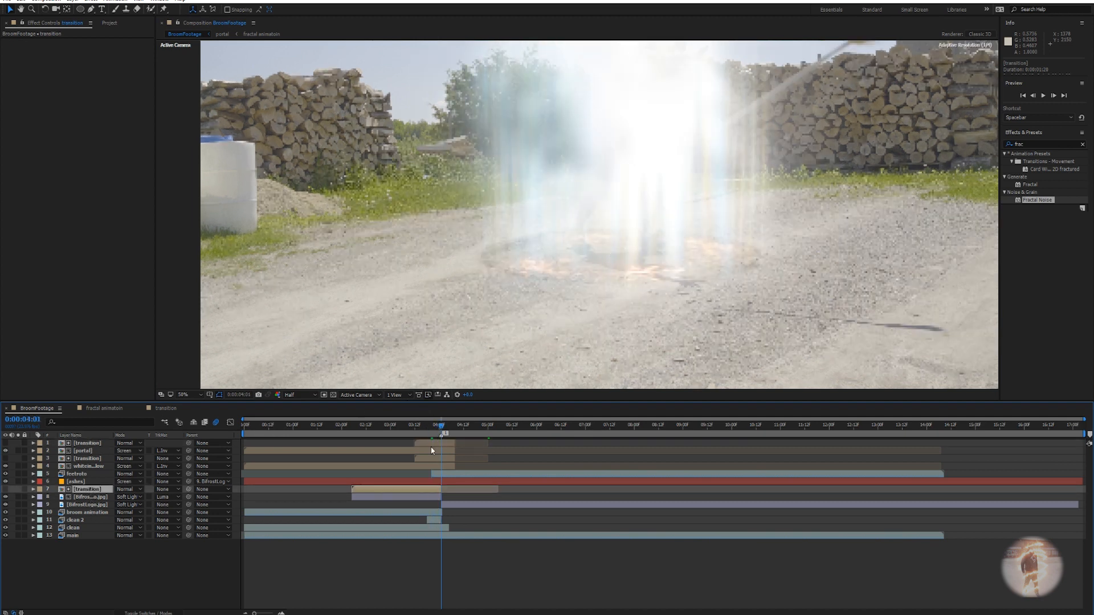
{"action": "left_click", "coordinate": [436, 483]}
Show the ashes Opacity and shift its keyframe earlier, to around 0:00:03:20.
{"action": "key", "text": "t"}
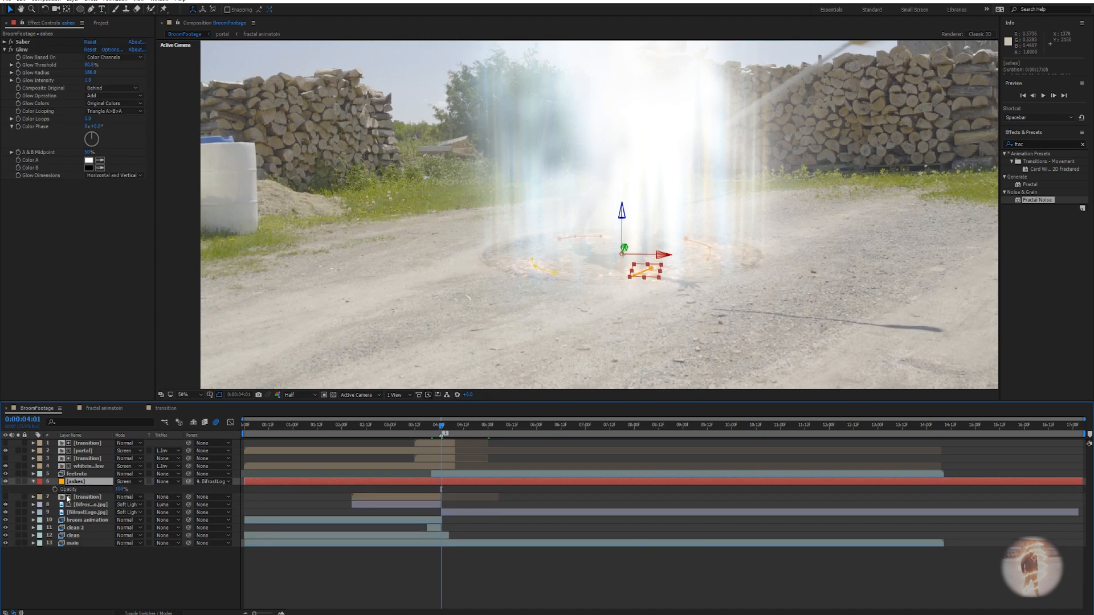
{"action": "left_click_drag", "start_coordinate": [441, 490], "coordinate": [428, 492]}
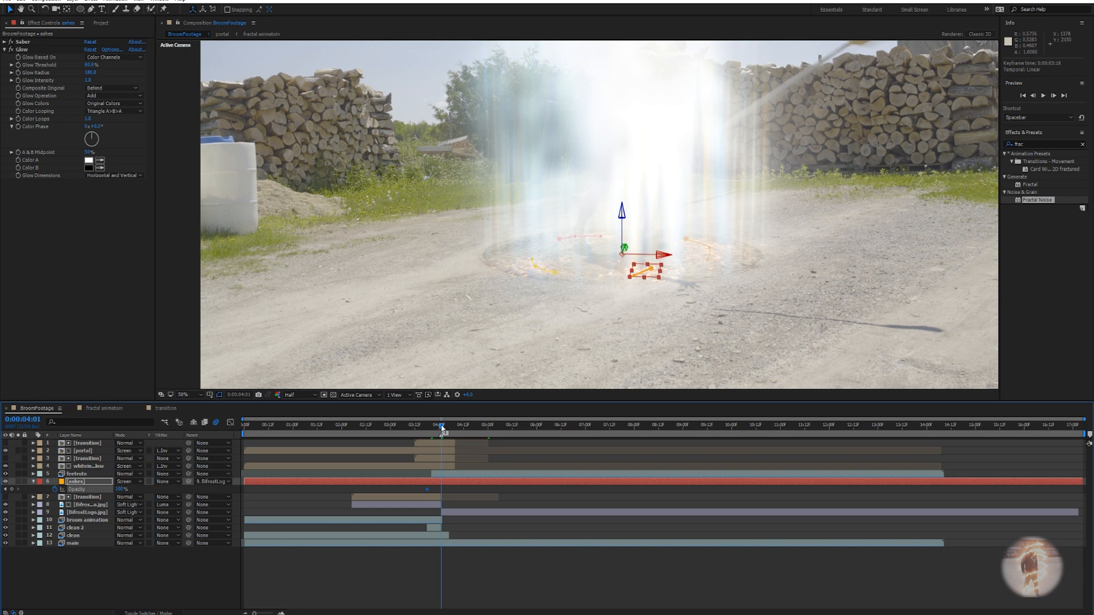
{"action": "left_click", "coordinate": [429, 426]}
{"action": "left_click_drag", "start_coordinate": [429, 426], "coordinate": [431, 426]}
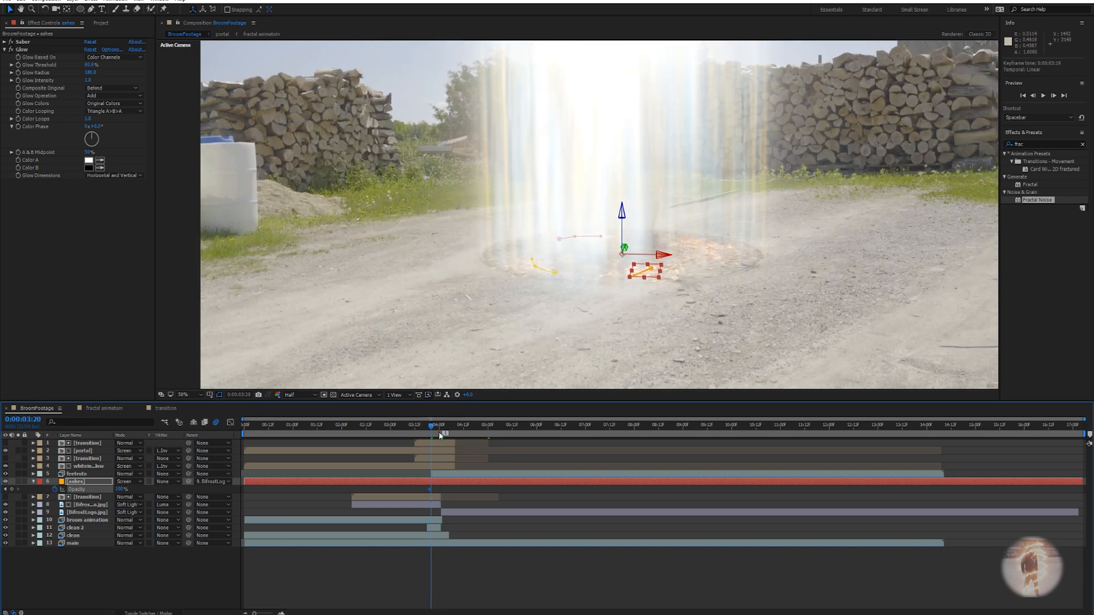
{"action": "left_click_drag", "start_coordinate": [429, 425], "coordinate": [388, 431]}
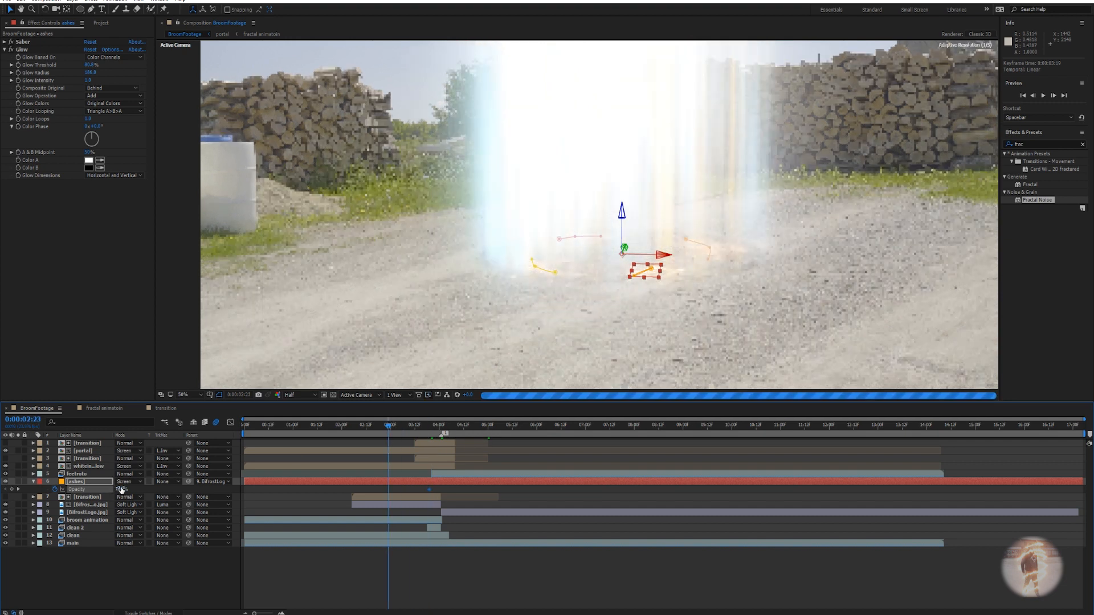
Add a 0% Opacity keyframe at 0:00:02:23 and trim the layer to start there.
{"action": "left_click_drag", "start_coordinate": [121, 489], "coordinate": [57, 490]}
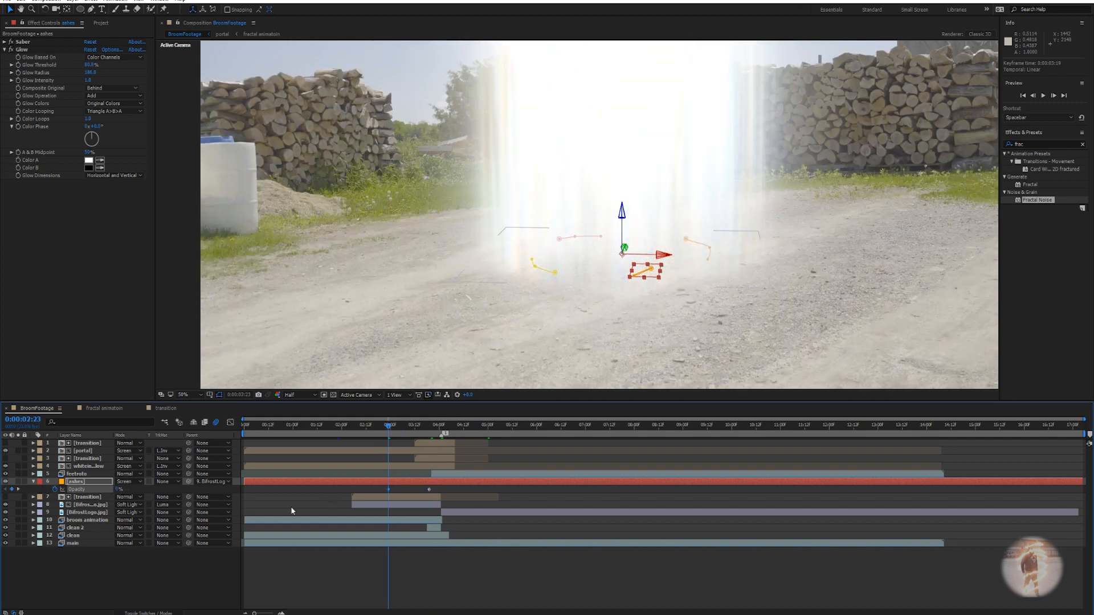
{"action": "left_click_drag", "start_coordinate": [244, 483], "coordinate": [386, 485]}
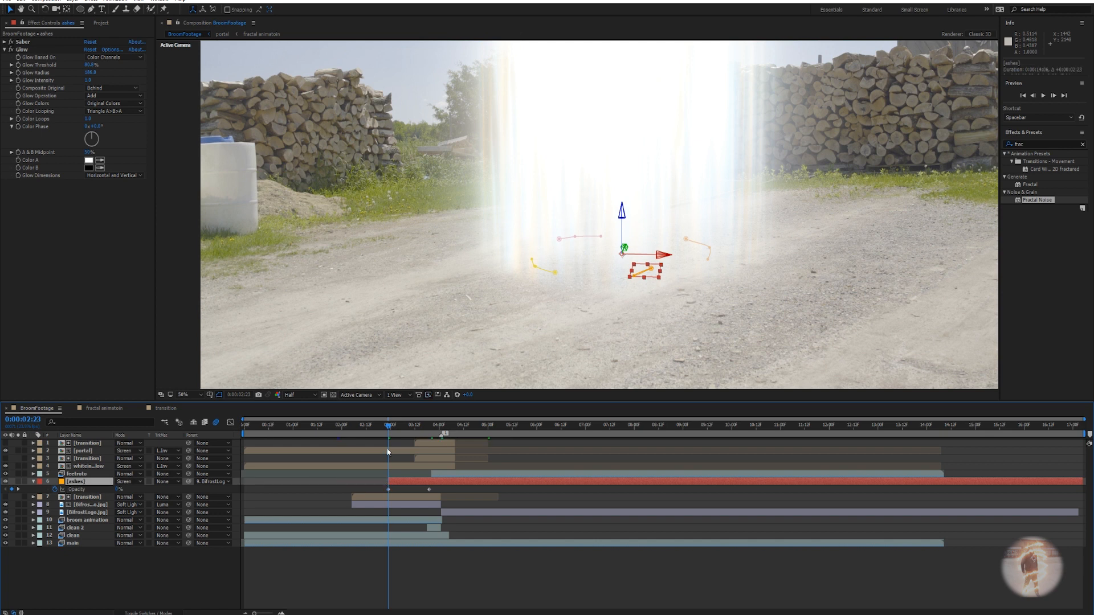
{"action": "left_click_drag", "start_coordinate": [390, 421], "coordinate": [385, 423]}
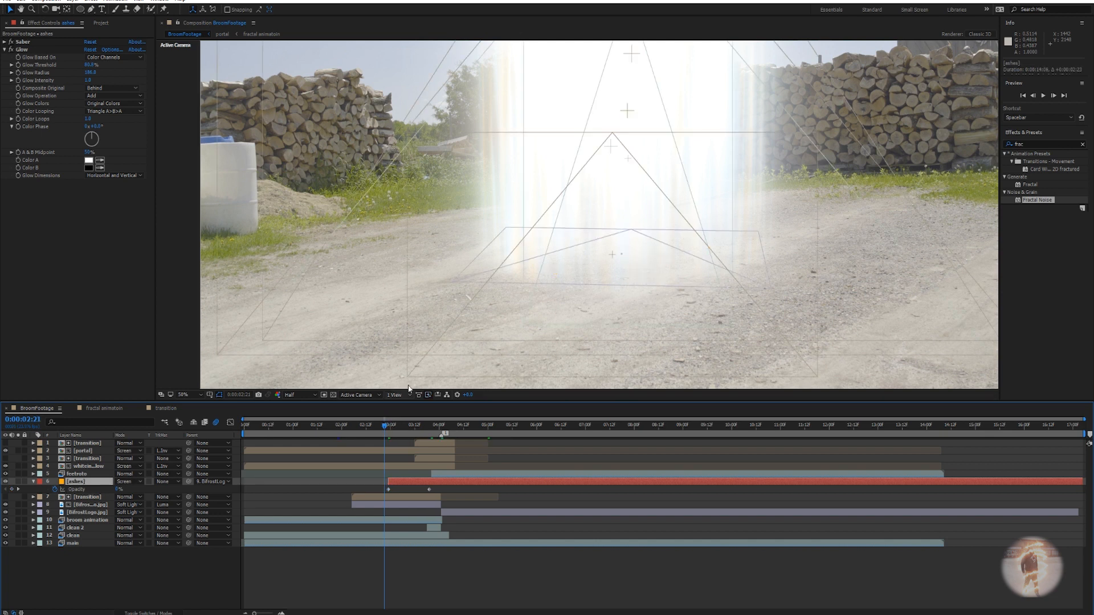
{"action": "scroll", "coordinate": [415, 373], "scroll_direction": "down", "scroll_amount": 2}
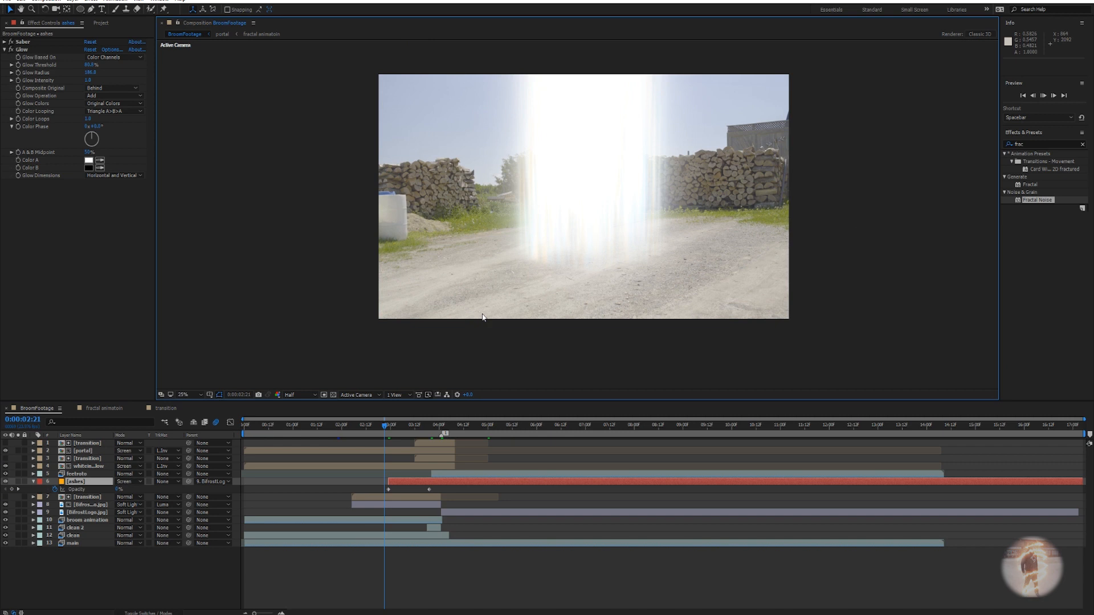
Preview the ashes fade-in, then inspect the frame at 0:00:04:03.
{"action": "key", "text": "space"}
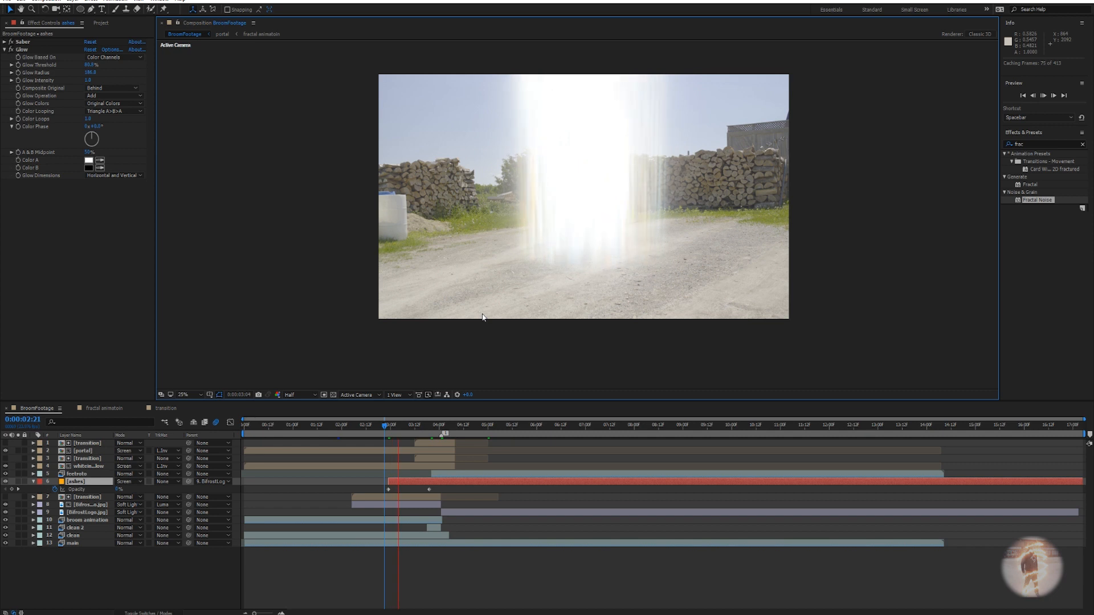
{"action": "key", "text": "space"}
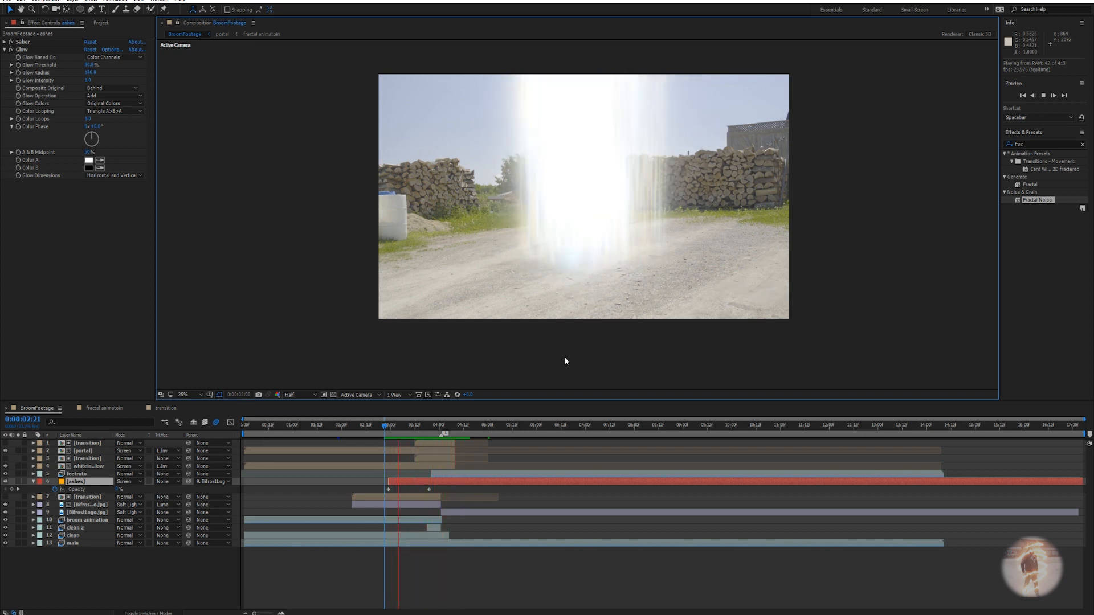
{"action": "left_click", "coordinate": [404, 424]}
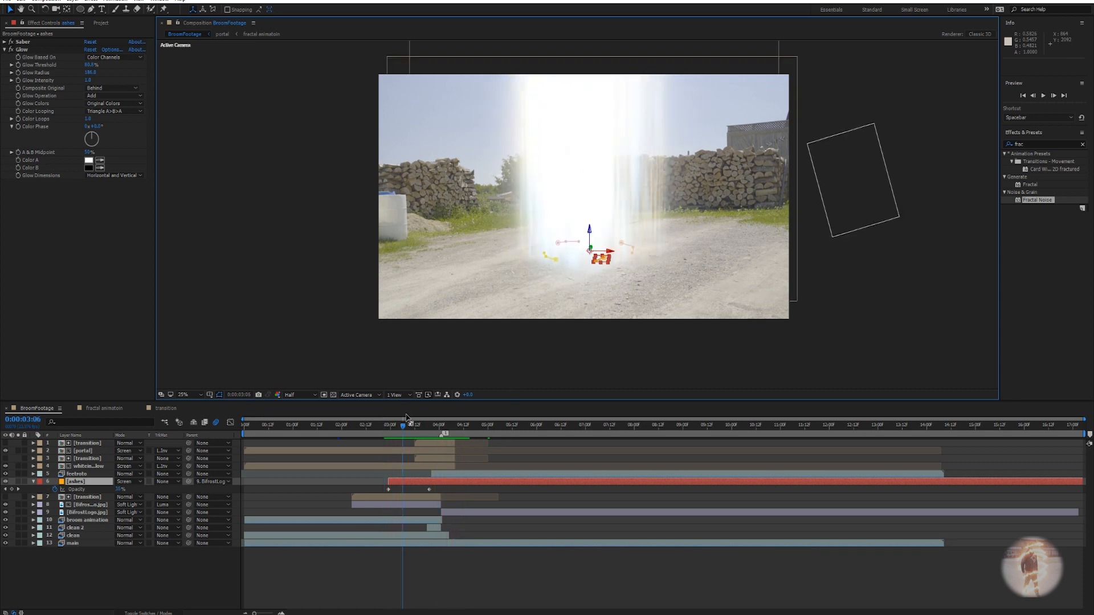
{"action": "left_click", "coordinate": [443, 428]}
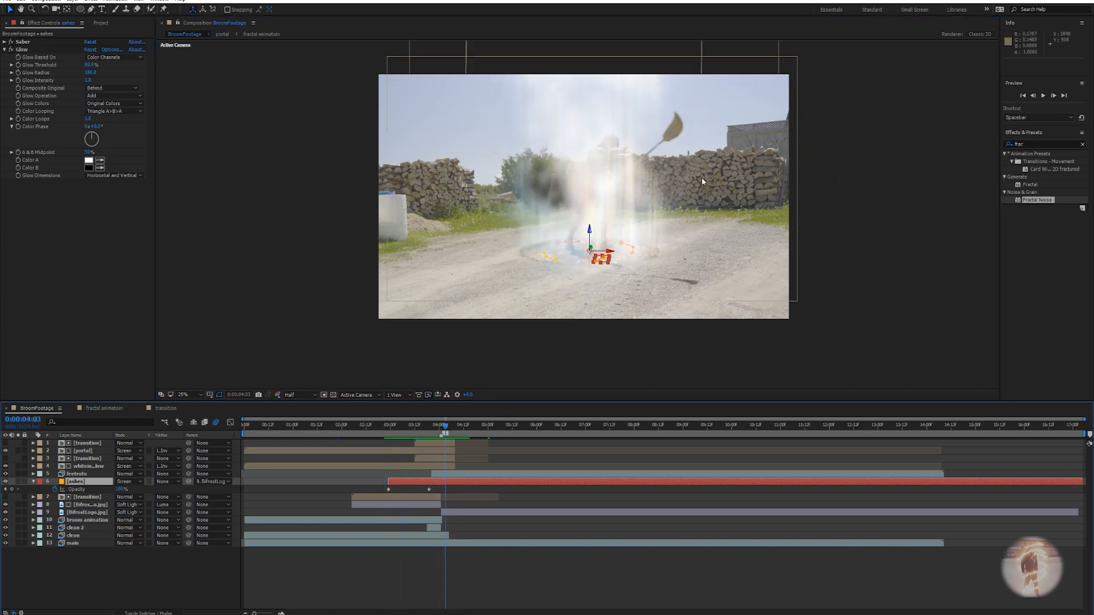
Collapse the ashes layer's Opacity property and deselect the layer.
{"action": "scroll", "coordinate": [695, 141], "scroll_direction": "up", "scroll_amount": 1}
{"action": "scroll", "coordinate": [678, 182], "scroll_direction": "up", "scroll_amount": 1}
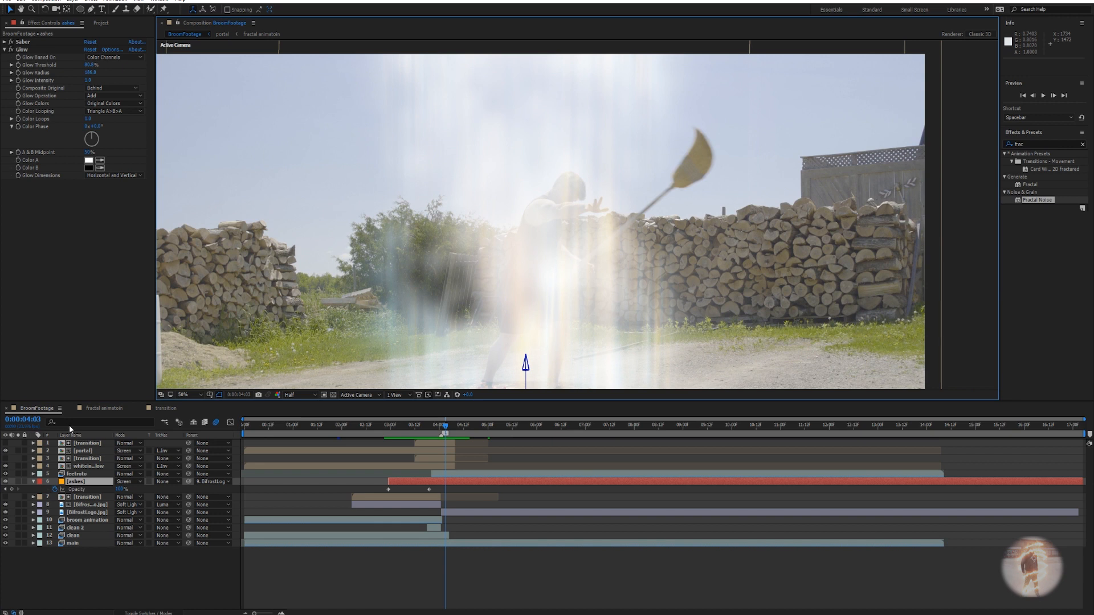
{"action": "left_click", "coordinate": [33, 482]}
{"action": "left_click", "coordinate": [79, 483]}
{"action": "left_click", "coordinate": [422, 568]}
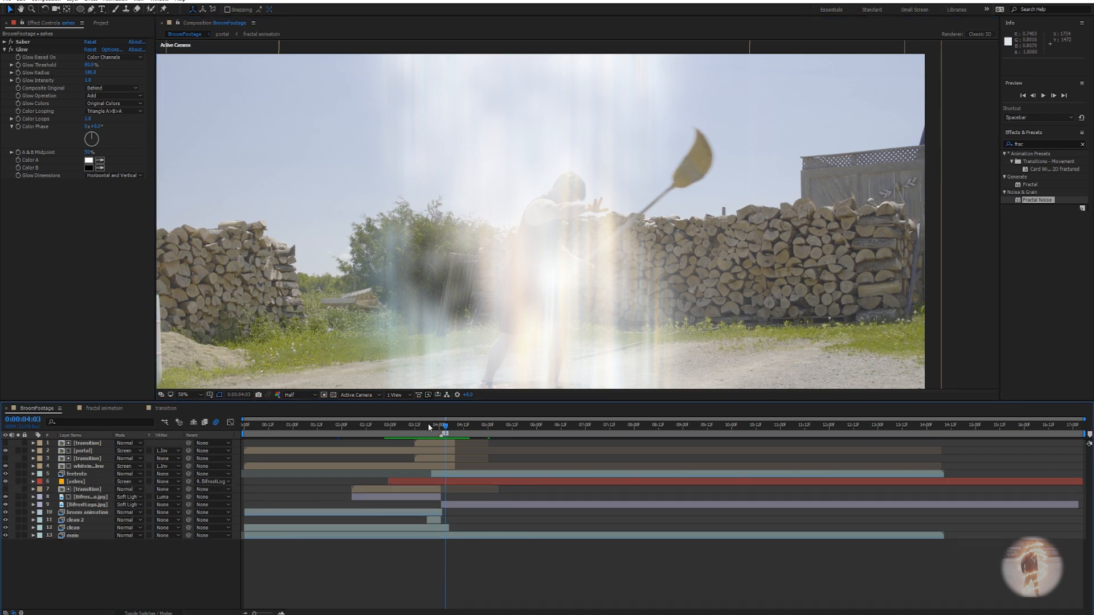
Create a new solid layer named blue light.
{"action": "right_click", "coordinate": [484, 586]}
{"action": "mouse_move", "coordinate": [513, 513]}
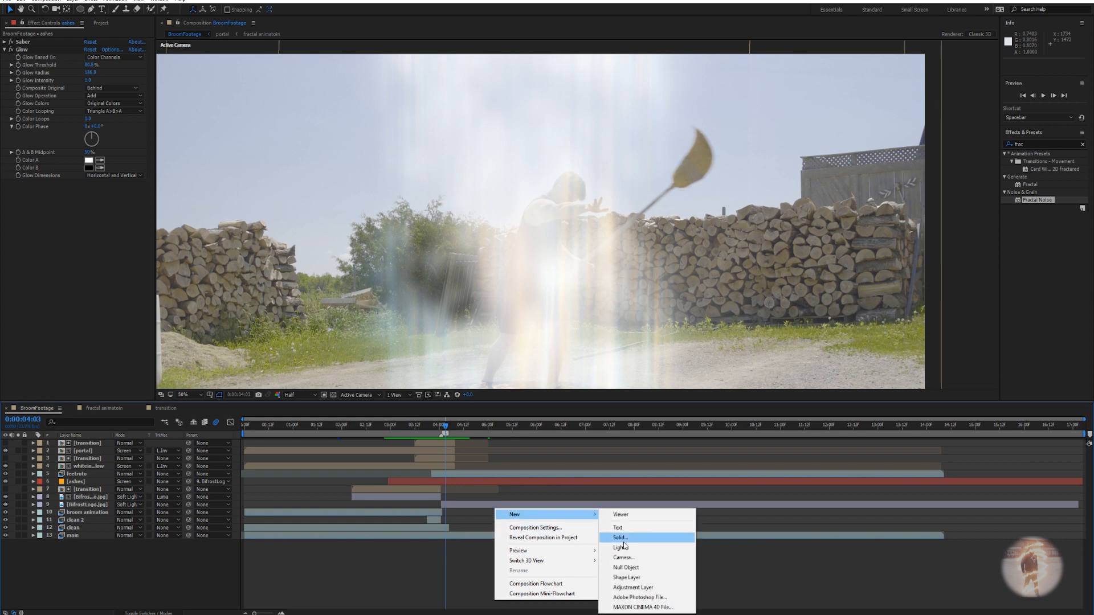
{"action": "left_click", "coordinate": [621, 537]}
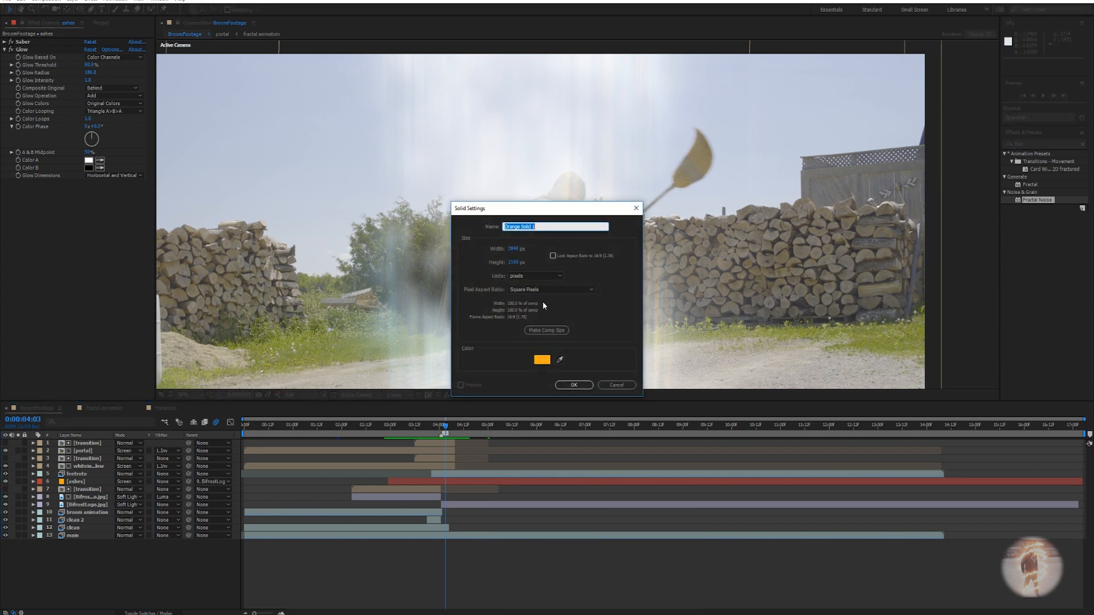
{"action": "type", "text": "blue n"}
{"action": "key", "text": "Return"}
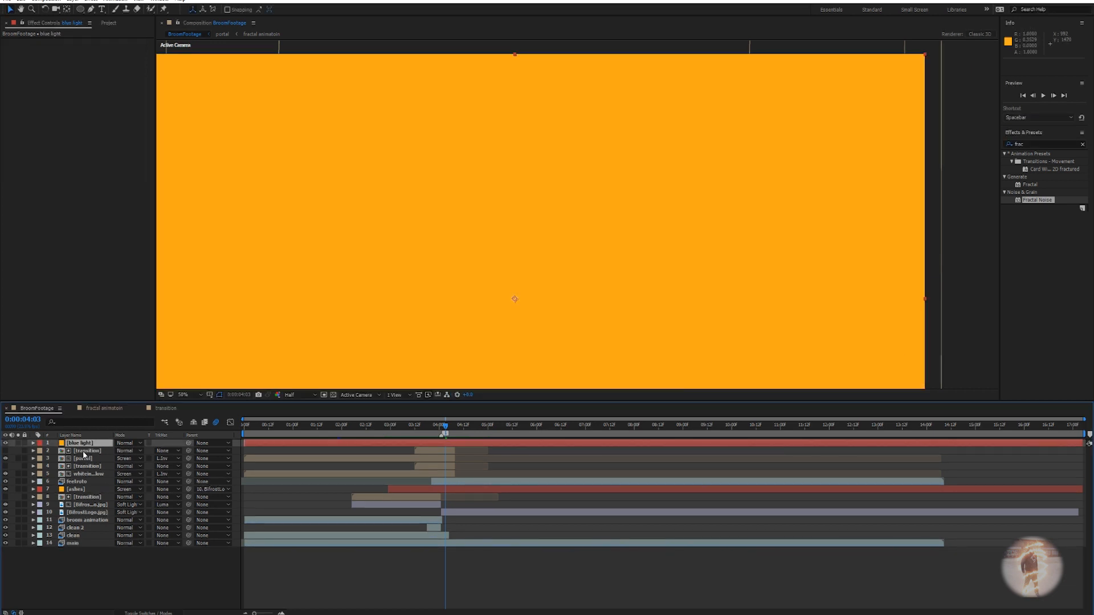
Apply Saber to blue light, hide the layer, and turn off motion blur.
{"action": "key", "text": "ctrl+space"}
{"action": "type", "text": "saber"}
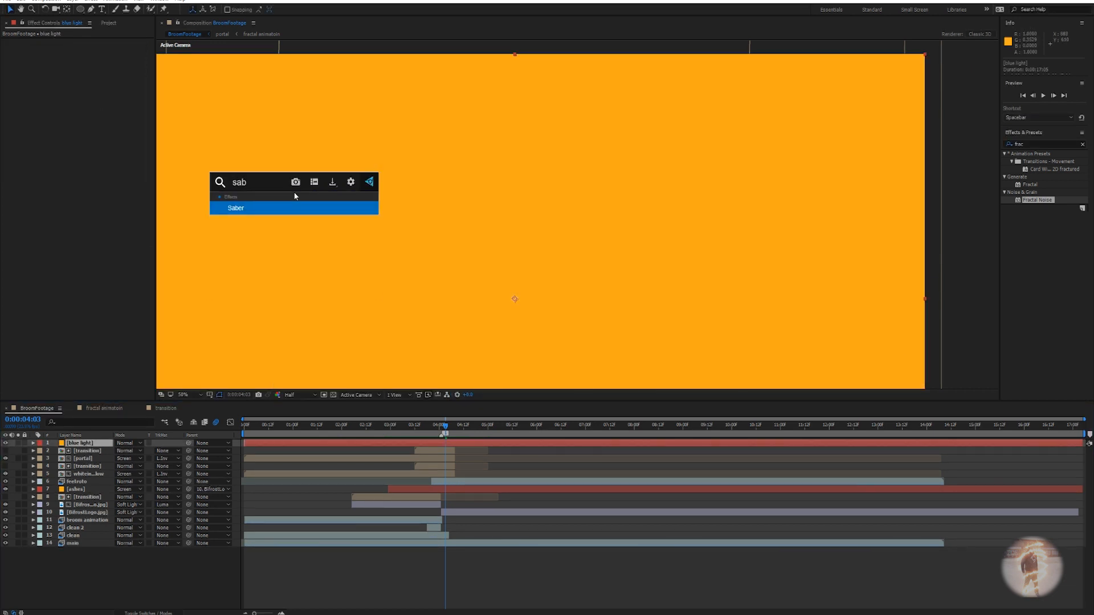
{"action": "key", "text": "Return"}
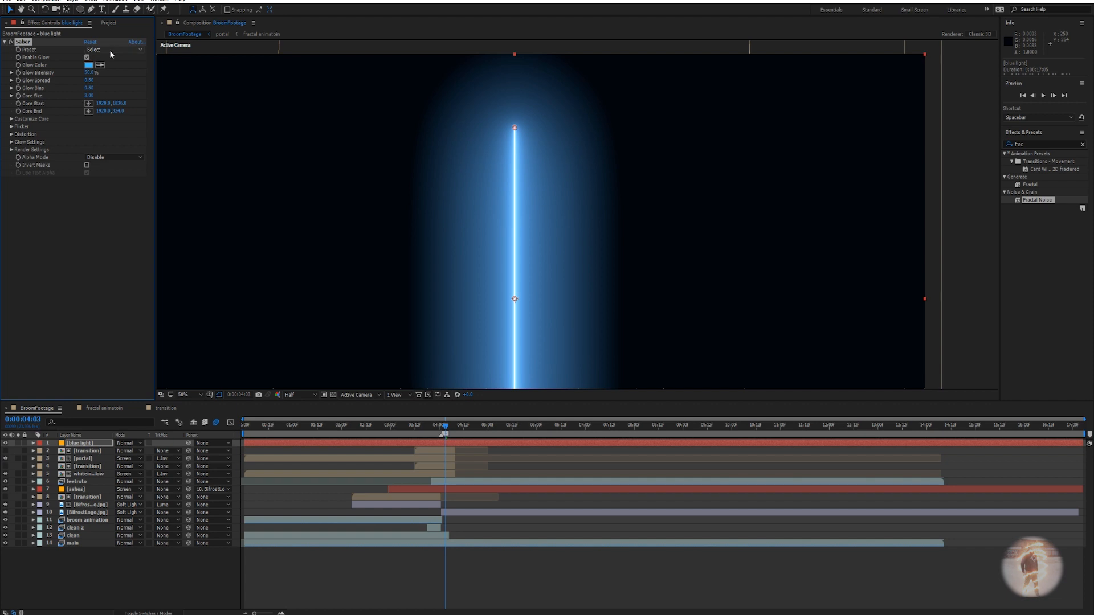
{"action": "left_click", "coordinate": [6, 443]}
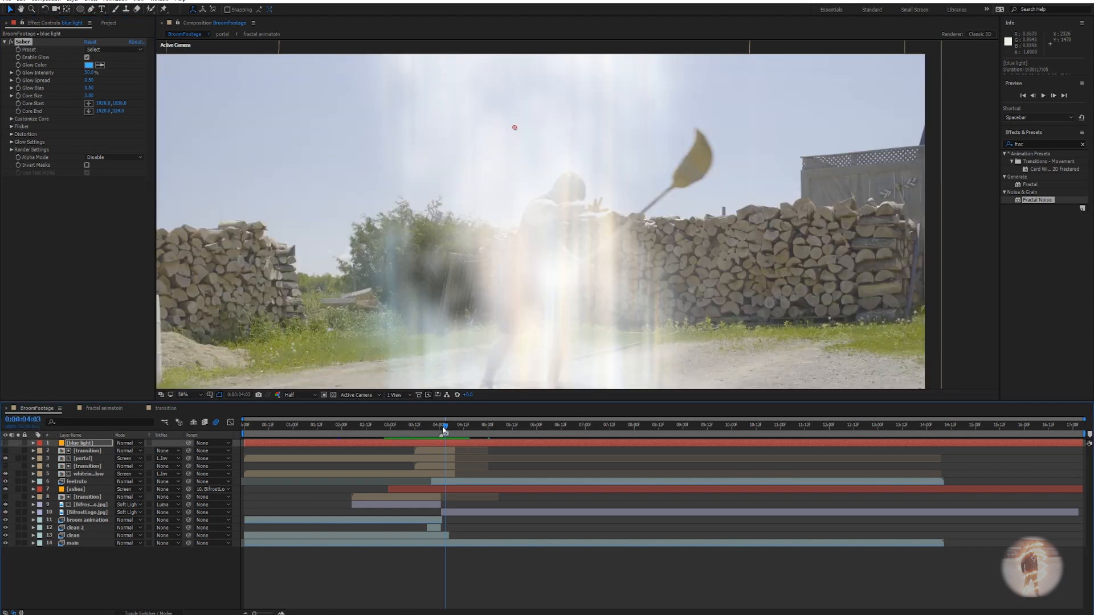
{"action": "left_click_drag", "start_coordinate": [444, 430], "coordinate": [438, 428]}
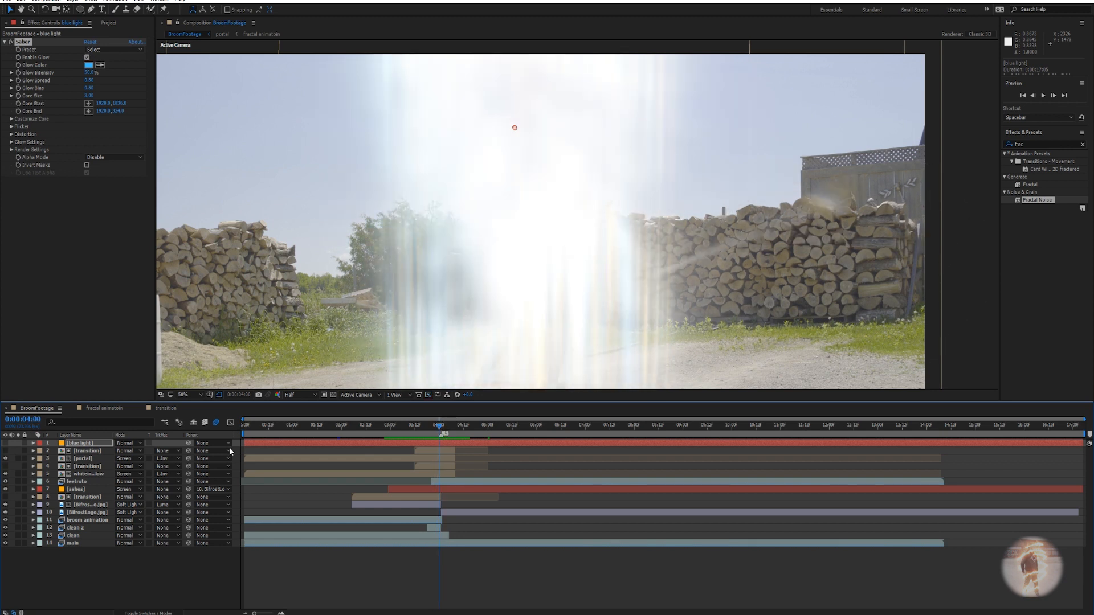
{"action": "left_click", "coordinate": [216, 422]}
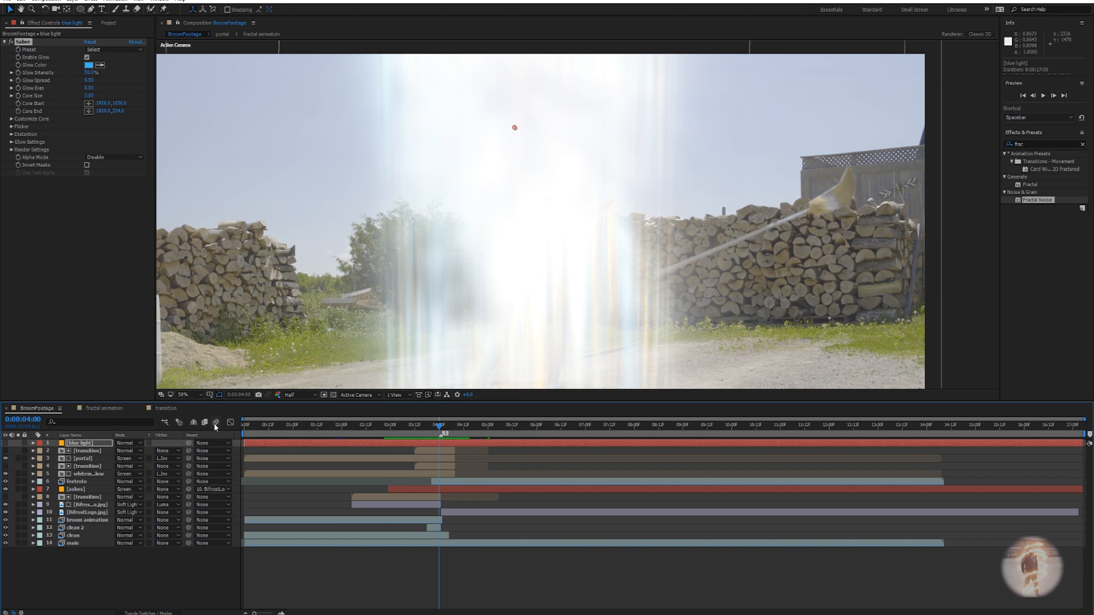
{"action": "scroll", "coordinate": [815, 225], "scroll_direction": "up", "scroll_amount": 2}
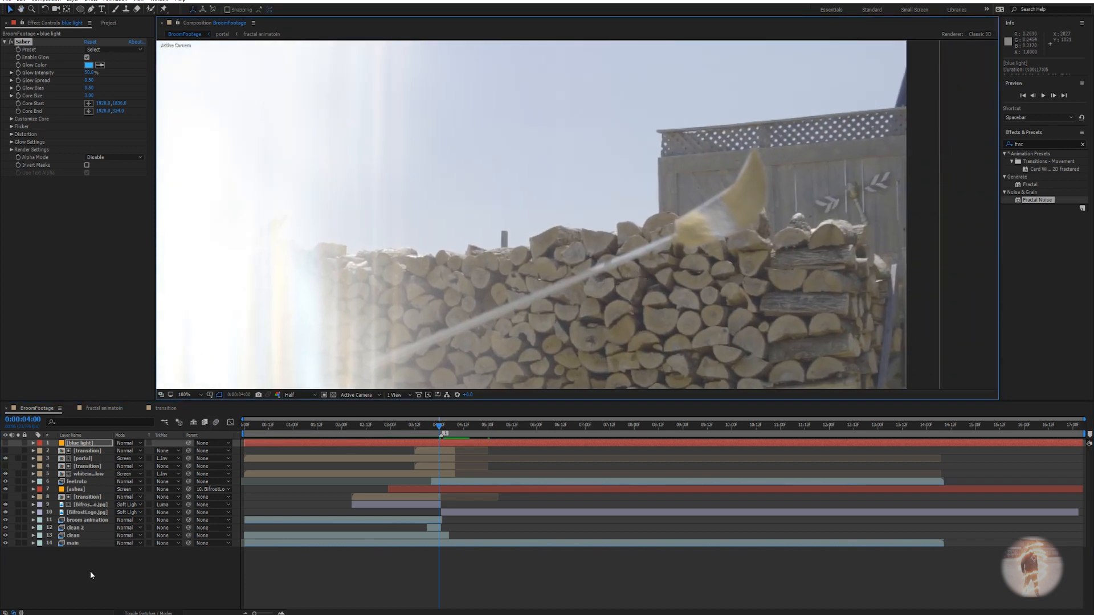
Draw a curved four-point mask along the broom head on the blue light layer.
{"action": "left_click", "coordinate": [96, 442]}
{"action": "key", "text": "g"}
{"action": "left_click", "coordinate": [677, 235]}
{"action": "left_click_drag", "start_coordinate": [741, 185], "coordinate": [746, 173]}
{"action": "left_click", "coordinate": [758, 166]}
{"action": "left_click_drag", "start_coordinate": [734, 223], "coordinate": [723, 231]}
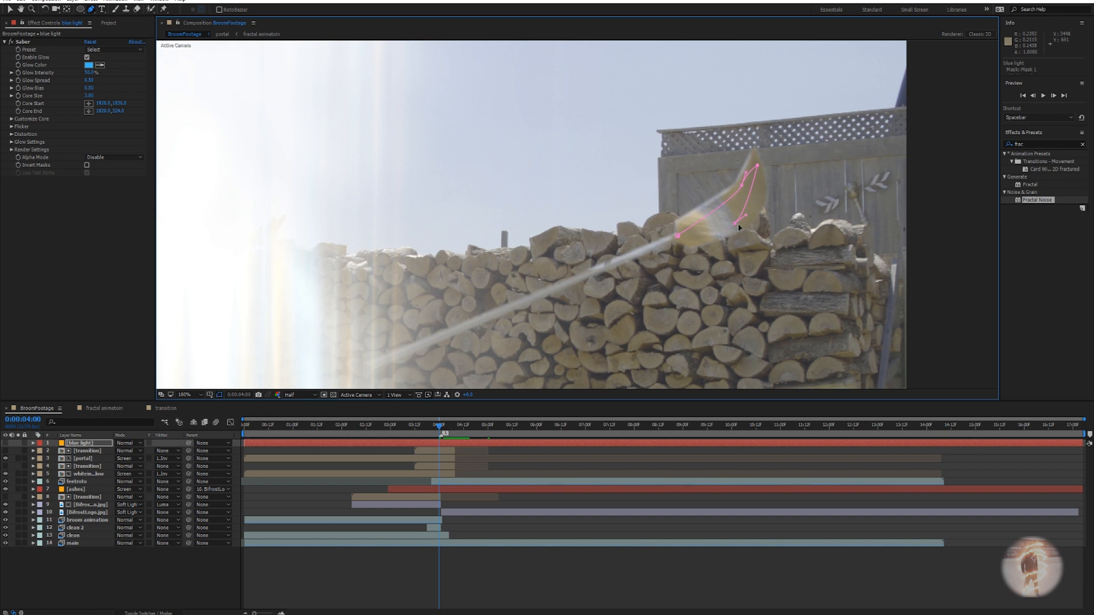
{"action": "left_click_drag", "start_coordinate": [738, 224], "coordinate": [740, 228]}
Enable Mask Path keyframing and shift the whole mask to the broom's position.
{"action": "key", "text": "m"}
{"action": "left_click", "coordinate": [62, 458]}
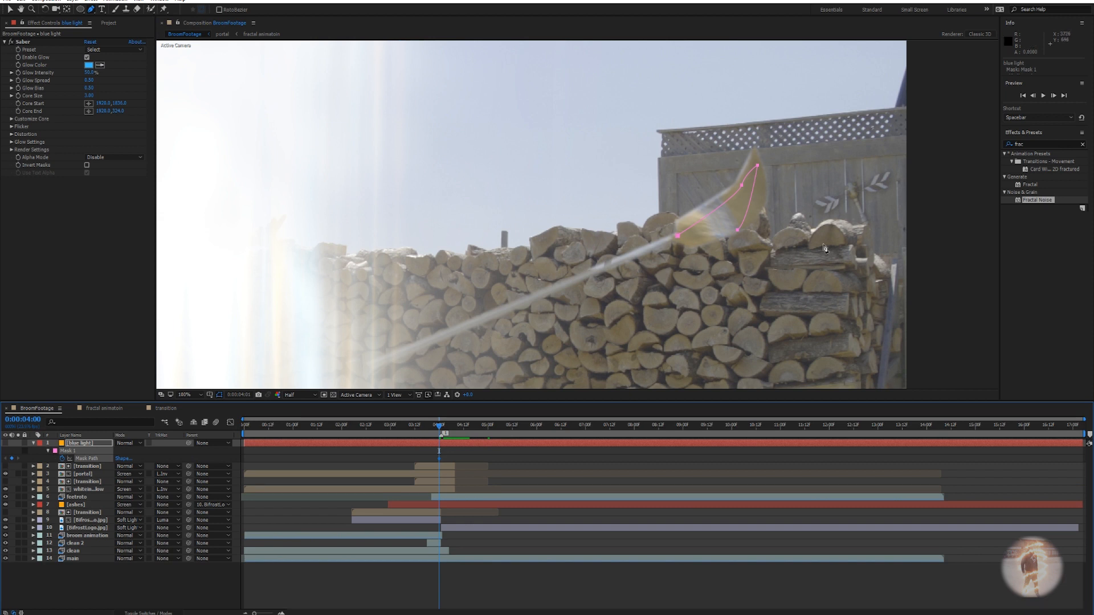
{"action": "key", "text": "Page_Up"}
{"action": "key", "text": "Page_Up"}
{"action": "key", "text": "Page_Up"}
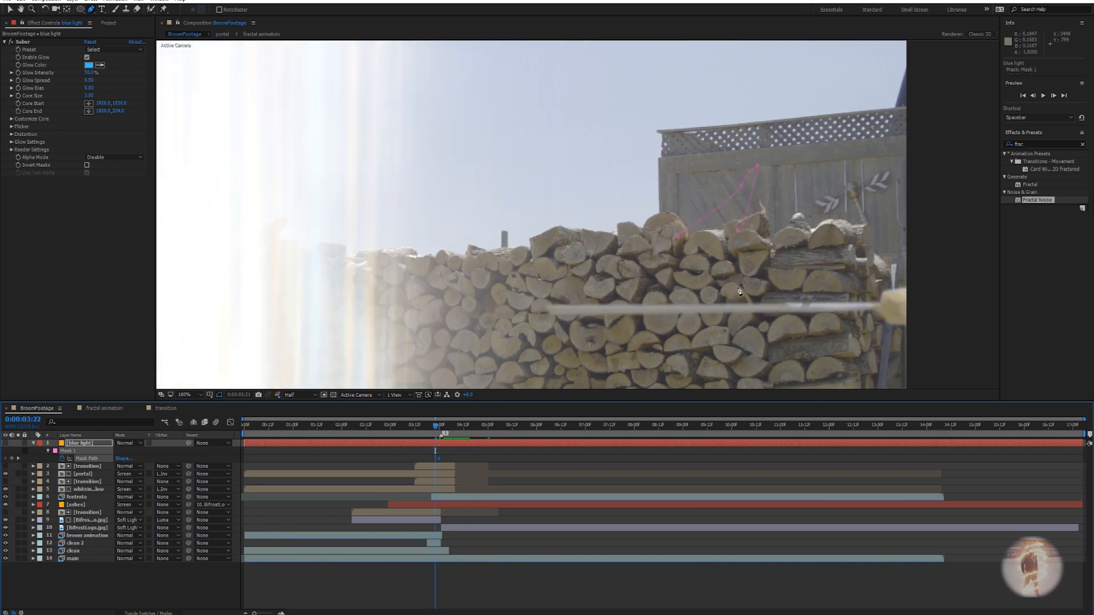
{"action": "left_click_drag", "start_coordinate": [735, 291], "coordinate": [574, 170]}
{"action": "left_click_drag", "start_coordinate": [620, 246], "coordinate": [506, 303]}
{"action": "key", "text": "Page_Down"}
{"action": "left_click_drag", "start_coordinate": [402, 172], "coordinate": [611, 237]}
Undo the accidental second mask and refit the mask points onto the broom head.
{"action": "left_click", "coordinate": [666, 253]}
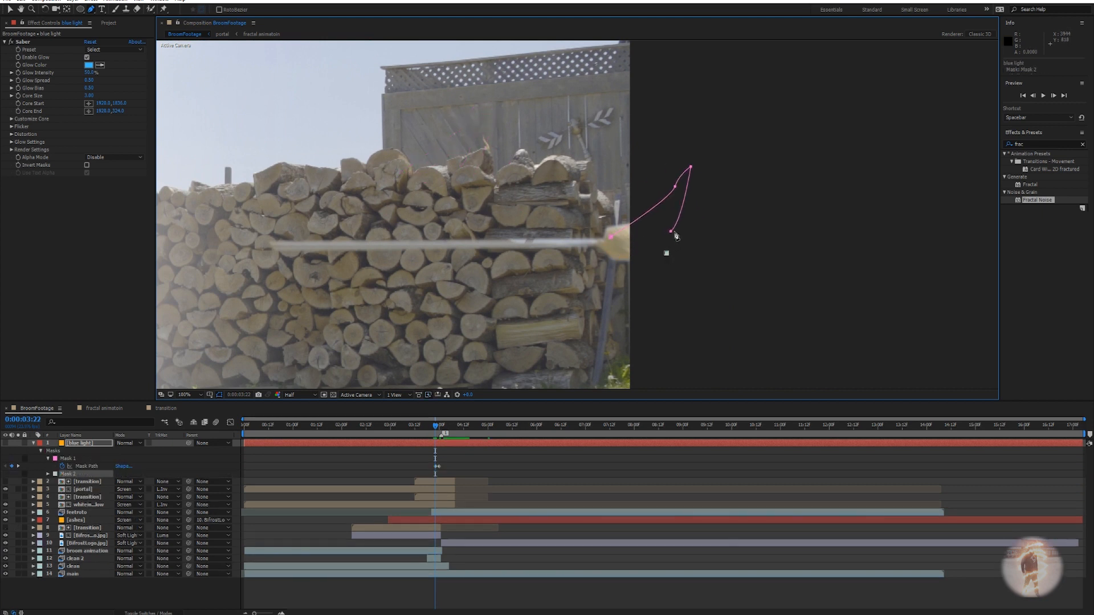
{"action": "key", "text": "ctrl+z"}
{"action": "key", "text": "v"}
{"action": "left_click", "coordinate": [672, 249]}
{"action": "left_click_drag", "start_coordinate": [672, 232], "coordinate": [672, 253]}
{"action": "left_click_drag", "start_coordinate": [675, 188], "coordinate": [656, 226]}
{"action": "left_click_drag", "start_coordinate": [691, 167], "coordinate": [628, 262]}
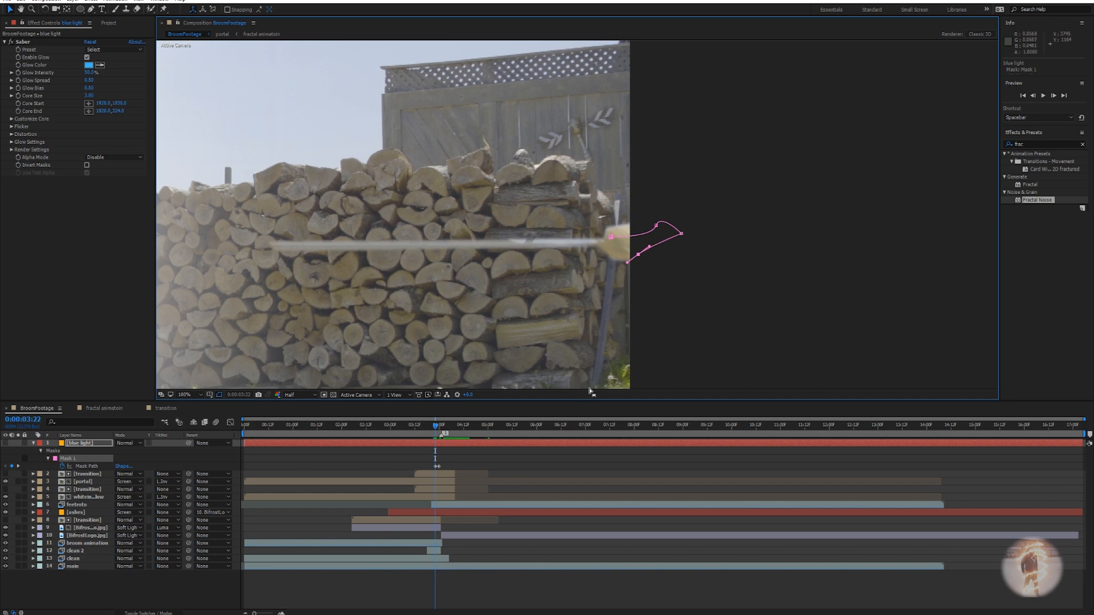
Refit the mask frame by frame through the swing, then scrub to about 8 seconds to verify tracking.
{"action": "key", "text": "Page_Down"}
{"action": "key", "text": "Page_Down"}
{"action": "key", "text": "Page_Down"}
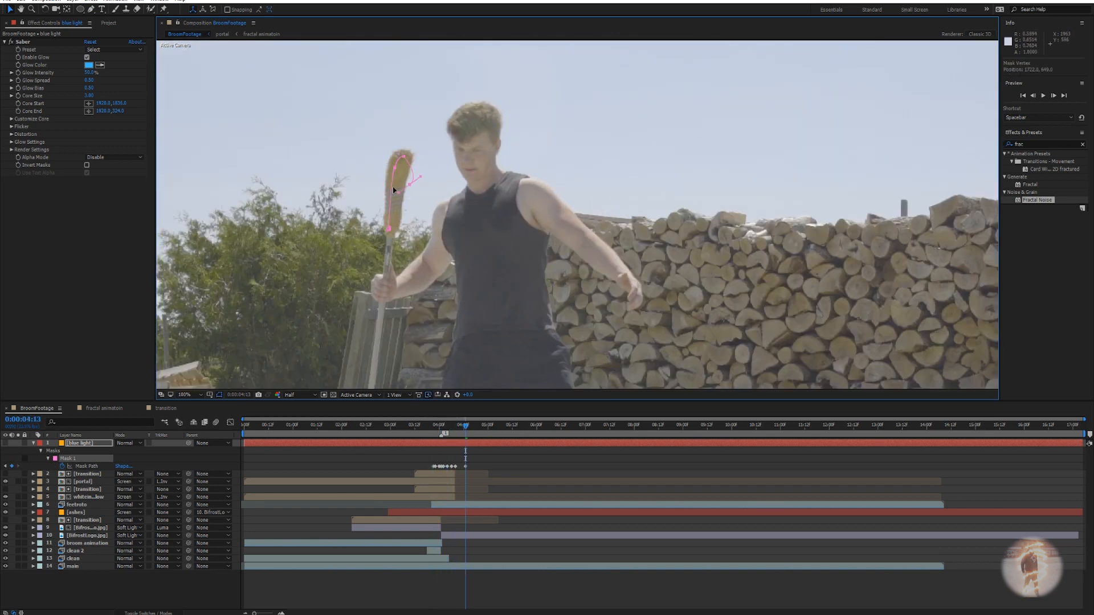
{"action": "key", "text": "Page_Down"}
{"action": "key", "text": "Page_Down"}
{"action": "key", "text": "Page_Down"}
{"action": "key", "text": "Page_Down"}
{"action": "key", "text": "Page_Down"}
{"action": "key", "text": "Page_Down"}
{"action": "key", "text": "Page_Down"}
{"action": "key", "text": "Page_Down"}
{"action": "key", "text": "Page_Down"}
{"action": "key", "text": "Page_Down"}
{"action": "key", "text": "Page_Down"}
{"action": "key", "text": "Page_Down"}
{"action": "key", "text": "Page_Down"}
{"action": "key", "text": "Page_Down"}
{"action": "key", "text": "Page_Down"}
{"action": "key", "text": "Page_Down"}
{"action": "key", "text": "Page_Down"}
{"action": "key", "text": "Page_Down"}
{"action": "key", "text": "Page_Down"}
{"action": "key", "text": "Page_Down"}
{"action": "key", "text": "Page_Down"}
{"action": "key", "text": "Page_Down"}
{"action": "key", "text": "Page_Down"}
{"action": "key", "text": "Page_Down"}
{"action": "key", "text": "Page_Down"}
{"action": "key", "text": "Page_Down"}
{"action": "key", "text": "Page_Down"}
{"action": "key", "text": "Page_Down"}
{"action": "key", "text": "Page_Down"}
{"action": "key", "text": "Page_Down"}
{"action": "key", "text": "Page_Down"}
{"action": "key", "text": "Page_Down"}
{"action": "key", "text": "Page_Down"}
{"action": "key", "text": "Page_Down"}
{"action": "key", "text": "Page_Down"}
{"action": "key", "text": "Page_Down"}
{"action": "key", "text": "Page_Down"}
{"action": "key", "text": "Page_Down"}
{"action": "key", "text": "Page_Down"}
{"action": "key", "text": "Page_Down"}
{"action": "key", "text": "Page_Down"}
{"action": "key", "text": "Page_Down"}
{"action": "key", "text": "Page_Down"}
{"action": "key", "text": "Page_Down"}
{"action": "key", "text": "Page_Down"}
{"action": "key", "text": "Page_Down"}
{"action": "key", "text": "Page_Down"}
{"action": "key", "text": "Page_Down"}
{"action": "key", "text": "Page_Down"}
{"action": "key", "text": "Page_Down"}
{"action": "key", "text": "Page_Down"}
{"action": "key", "text": "Page_Down"}
{"action": "key", "text": "Page_Down"}
{"action": "key", "text": "Page_Down"}
{"action": "key", "text": "Page_Down"}
{"action": "key", "text": "Page_Down"}
{"action": "key", "text": "Page_Down"}
{"action": "key", "text": "Page_Down"}
{"action": "key", "text": "Page_Down"}
{"action": "key", "text": "Page_Down"}
{"action": "key", "text": "Page_Down"}
{"action": "key", "text": "Page_Down"}
{"action": "key", "text": "Page_Down"}
{"action": "key", "text": "Page_Down"}
{"action": "key", "text": "Page_Down"}
{"action": "key", "text": "Page_Down"}
{"action": "key", "text": "Page_Down"}
{"action": "key", "text": "Page_Down"}
{"action": "key", "text": "Page_Down"}
{"action": "key", "text": "Page_Down"}
{"action": "key", "text": "Page_Down"}
{"action": "key", "text": "Page_Down"}
{"action": "key", "text": "Page_Down"}
{"action": "key", "text": "Page_Down"}
{"action": "key", "text": "Page_Down"}
{"action": "key", "text": "Page_Down"}
{"action": "key", "text": "Page_Down"}
{"action": "key", "text": "Page_Down"}
{"action": "key", "text": "Page_Down"}
{"action": "key", "text": "Page_Down"}
{"action": "key", "text": "Page_Down"}
{"action": "key", "text": "Page_Down"}
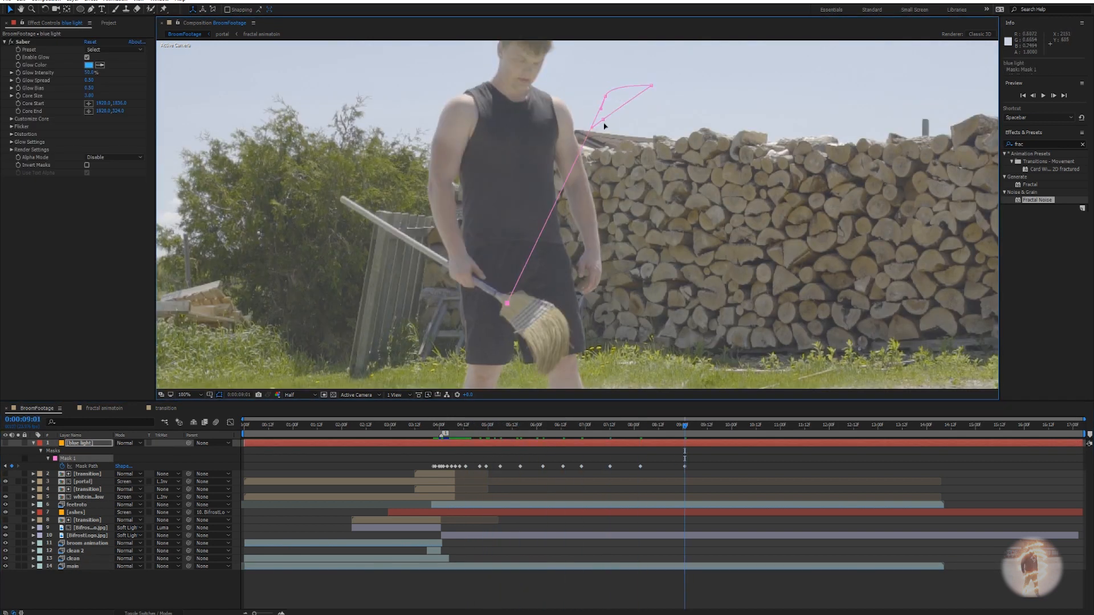
{"action": "key", "text": "Page_Up"}
{"action": "key", "text": "Page_Up"}
{"action": "key", "text": "Page_Up"}
{"action": "key", "text": "Page_Up"}
{"action": "key", "text": "Page_Up"}
{"action": "key", "text": "Page_Up"}
{"action": "key", "text": "Page_Up"}
{"action": "key", "text": "Page_Up"}
{"action": "key", "text": "Page_Up"}
{"action": "key", "text": "Page_Up"}
{"action": "key", "text": "Page_Up"}
{"action": "key", "text": "Page_Up"}
{"action": "key", "text": "Page_Up"}
{"action": "key", "text": "Page_Up"}
{"action": "key", "text": "Page_Up"}
{"action": "key", "text": "Page_Up"}
{"action": "key", "text": "Page_Up"}
{"action": "key", "text": "Page_Up"}
{"action": "key", "text": "Page_Up"}
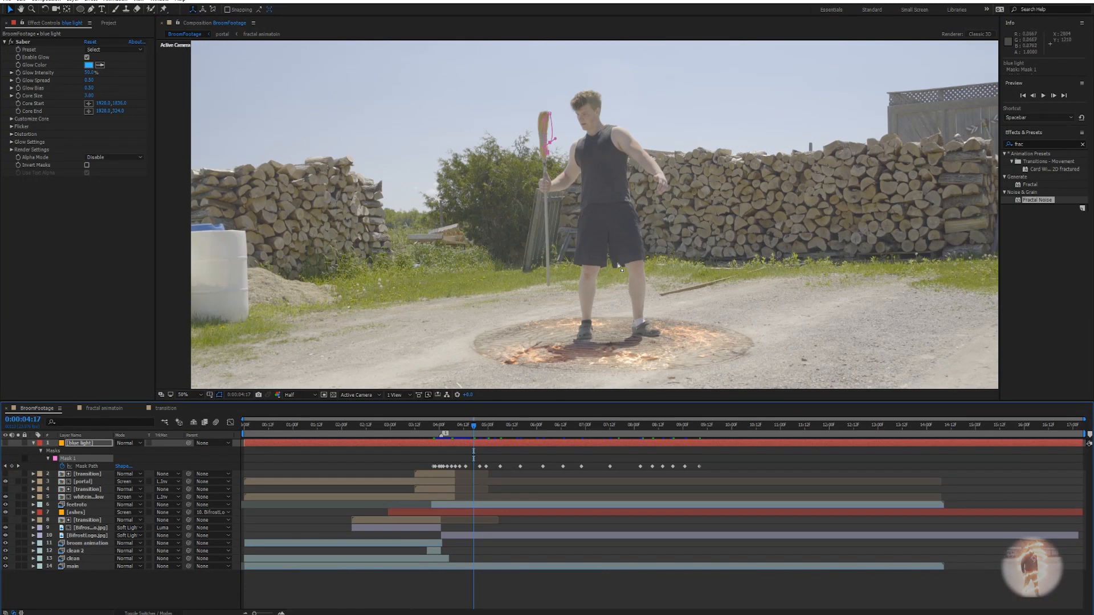
{"action": "mouse_move", "coordinate": [474, 433]}
{"action": "left_mouse_down"}
{"action": "mouse_move", "coordinate": [458, 432]}
{"action": "mouse_move", "coordinate": [482, 434]}
{"action": "left_mouse_up"}
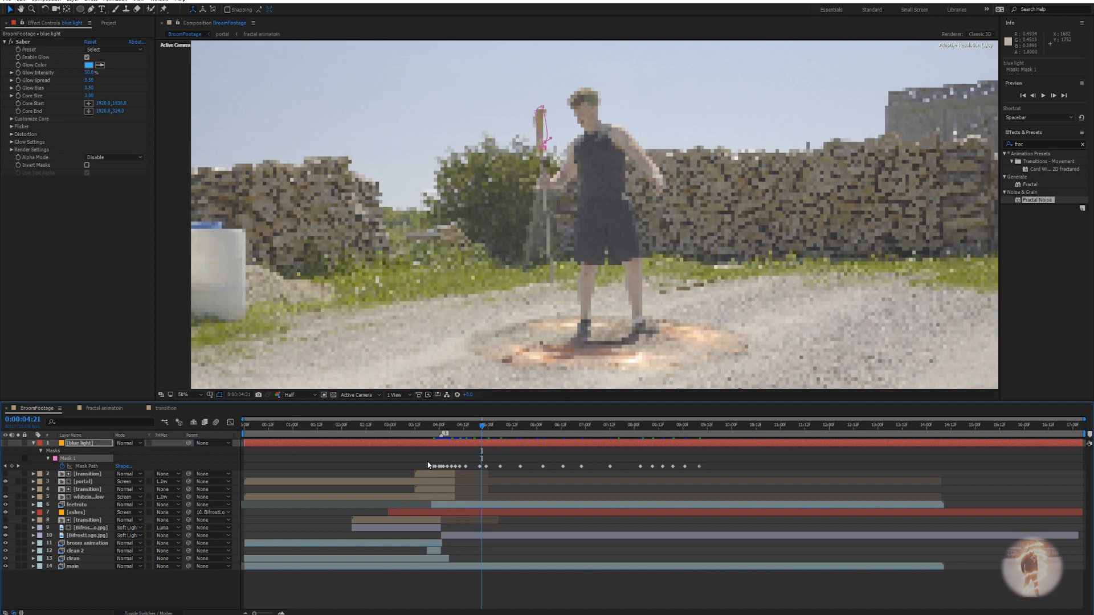
{"action": "left_click_drag", "start_coordinate": [491, 433], "coordinate": [580, 426]}
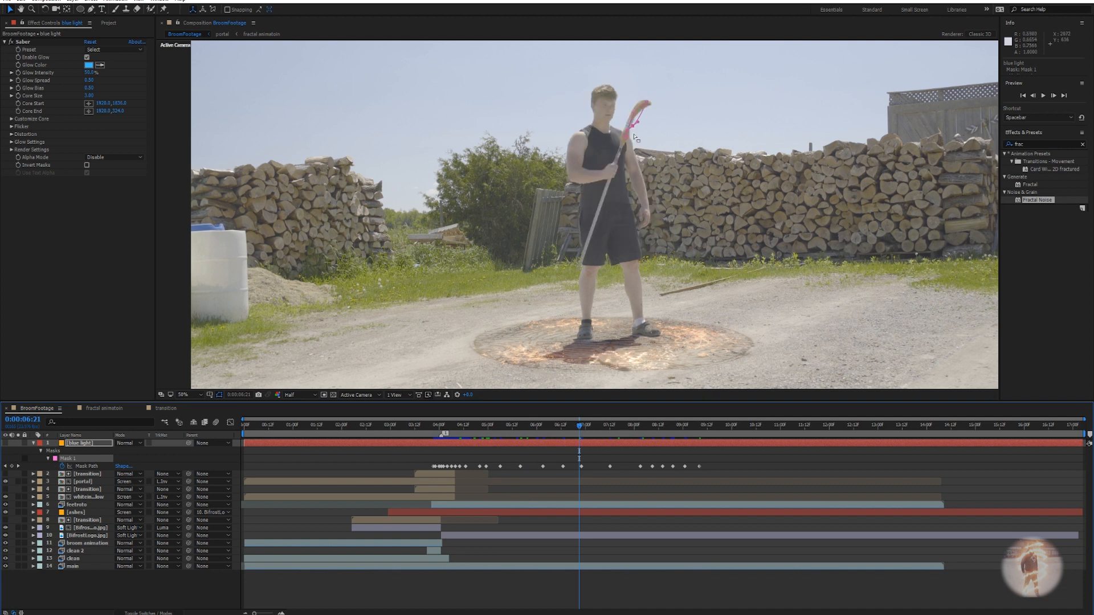
{"action": "scroll", "coordinate": [631, 188], "scroll_direction": "up", "scroll_amount": 2}
{"action": "left_click", "coordinate": [613, 425]}
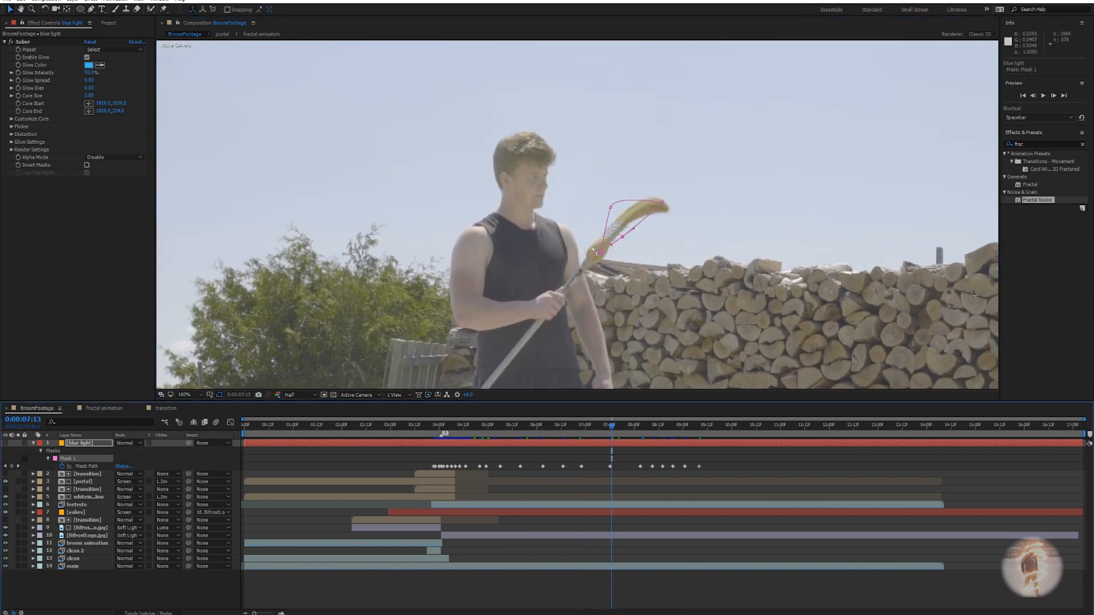
{"action": "left_click", "coordinate": [645, 425]}
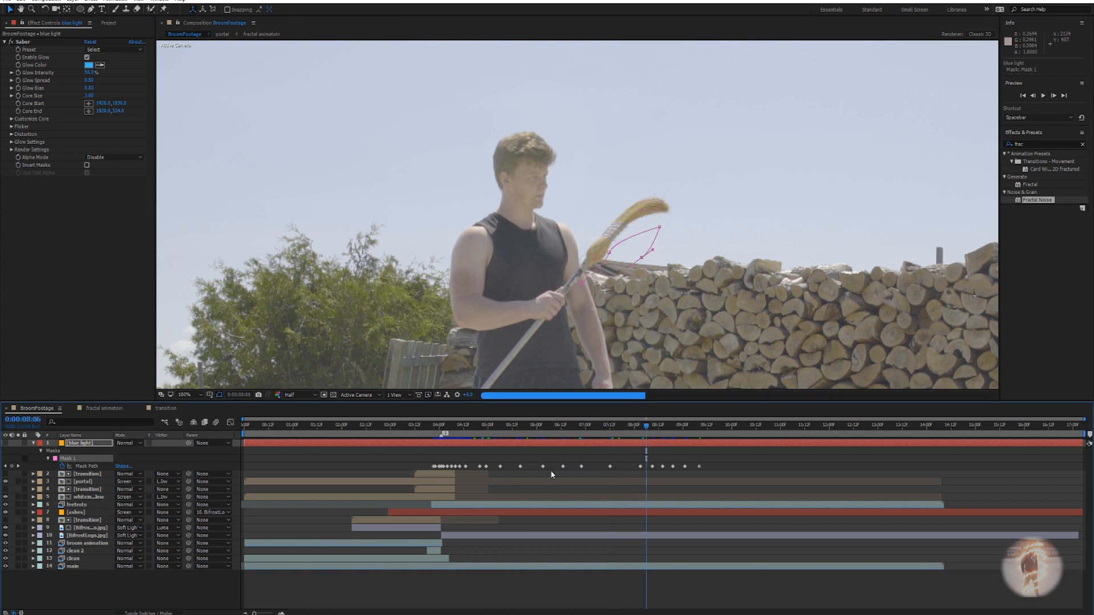
{"action": "left_click", "coordinate": [73, 444]}
Solo blue light, set Saber Core Type to Layer Masks and the layer's blend mode to Screen.
{"action": "left_click", "coordinate": [18, 442]}
{"action": "left_click", "coordinate": [16, 119]}
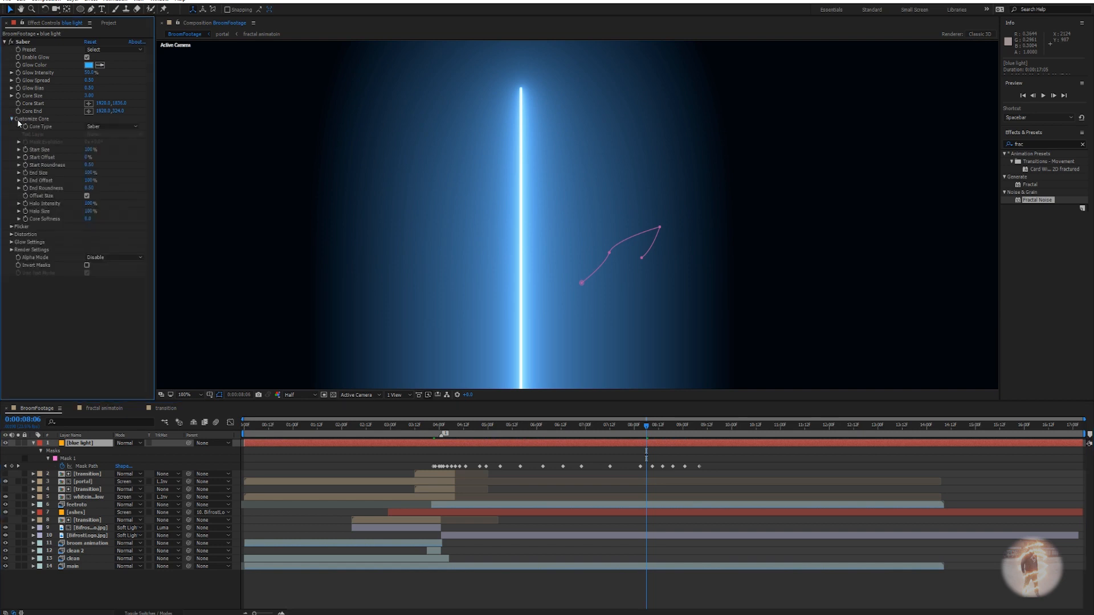
{"action": "left_click", "coordinate": [113, 127]}
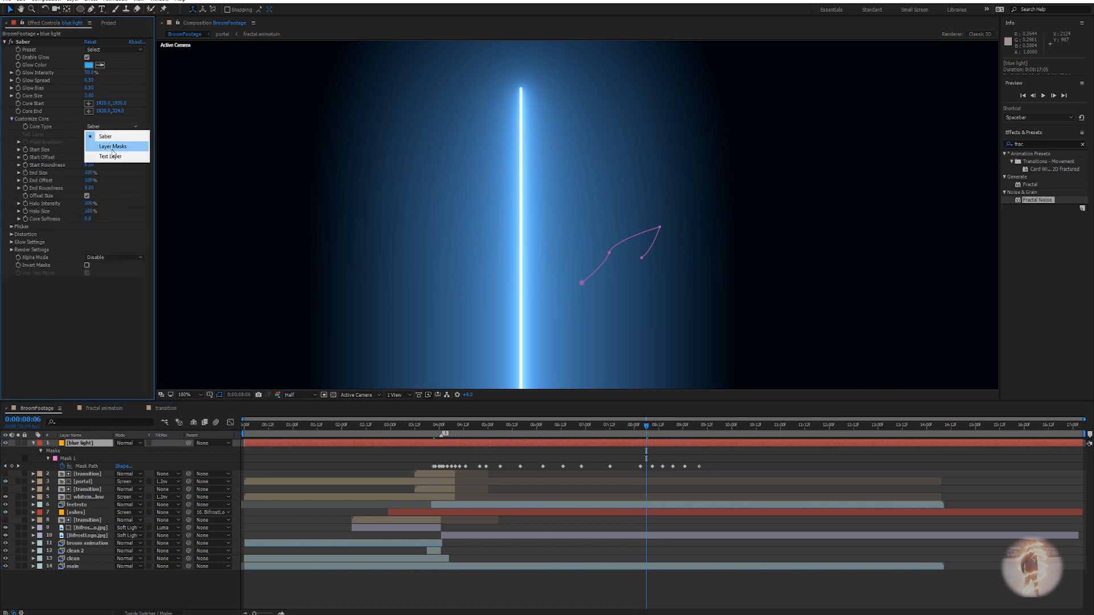
{"action": "left_click", "coordinate": [112, 147]}
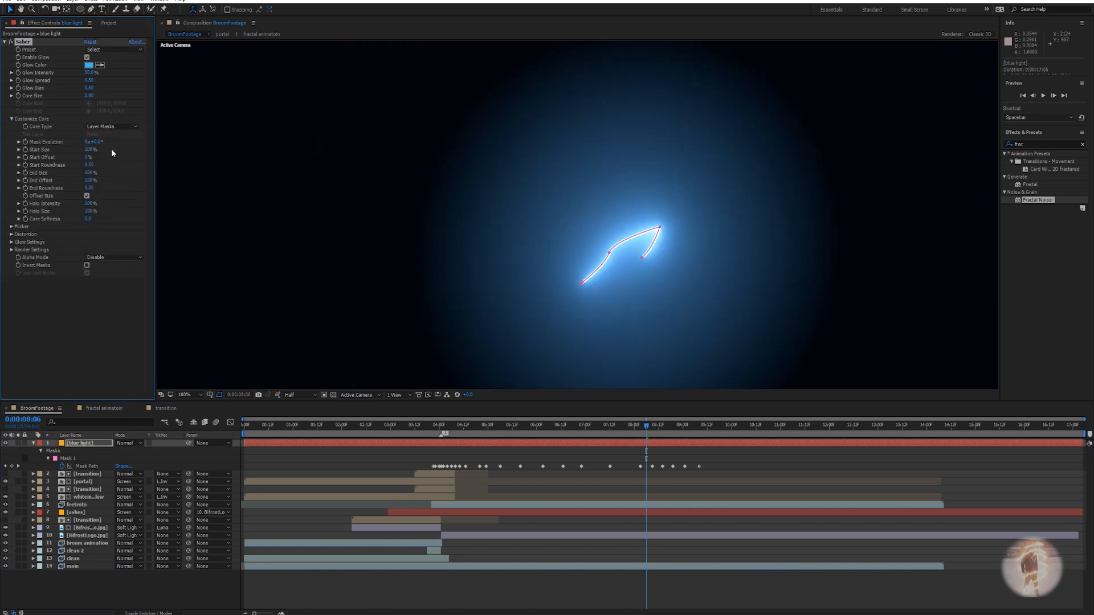
{"action": "left_click", "coordinate": [130, 442]}
{"action": "left_click", "coordinate": [137, 159]}
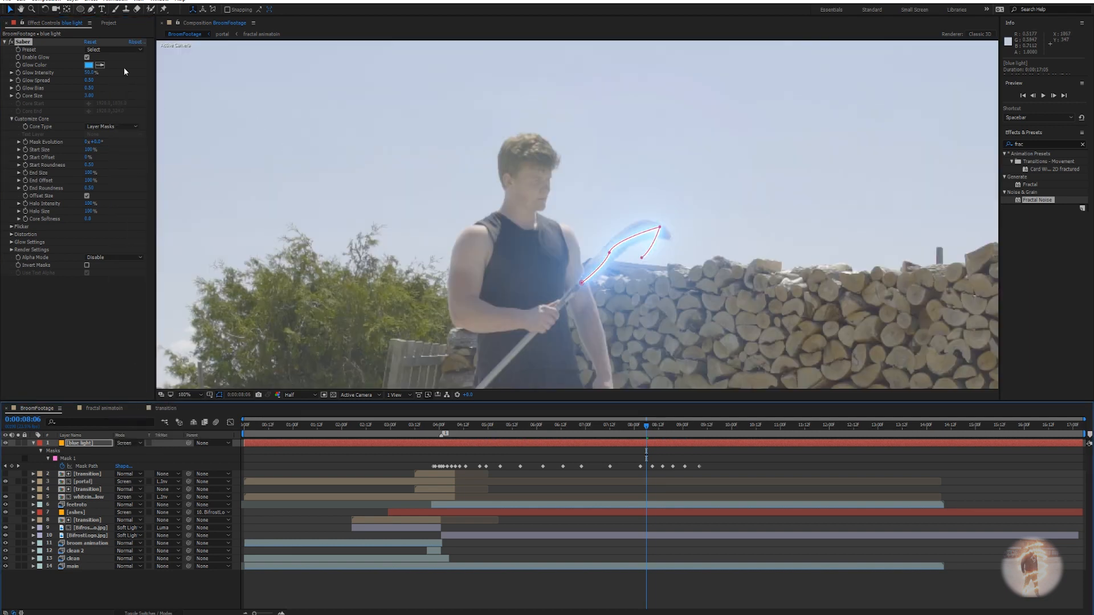
{"action": "left_click", "coordinate": [95, 50]}
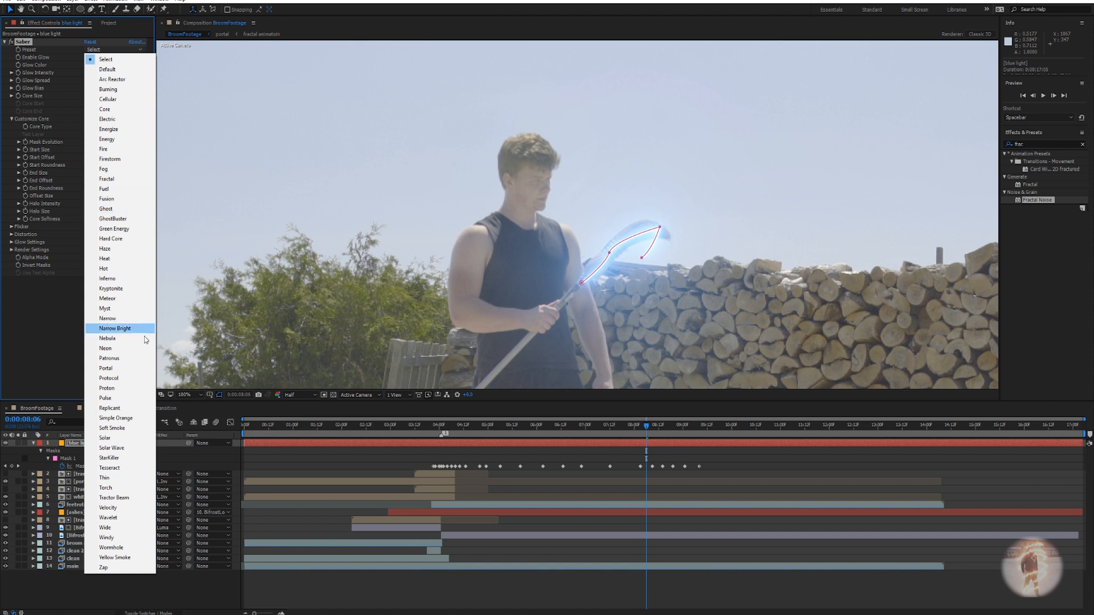
Apply the Meteor Saber preset and change its glow colour to blue 0072FF.
{"action": "left_click", "coordinate": [112, 299]}
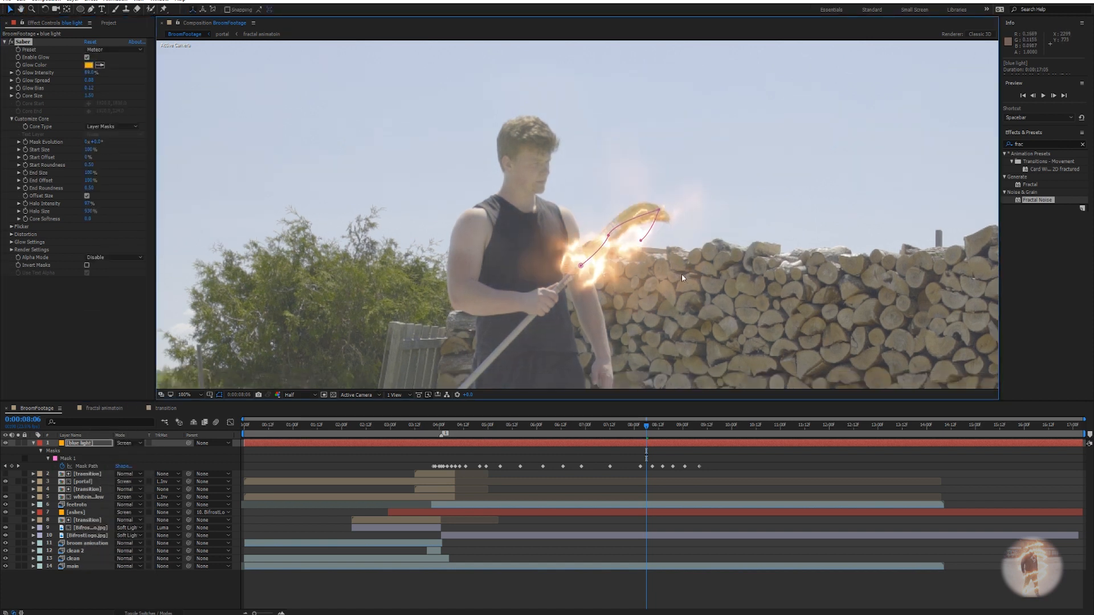
{"action": "left_click", "coordinate": [88, 66]}
{"action": "left_click_drag", "start_coordinate": [912, 352], "coordinate": [916, 340]}
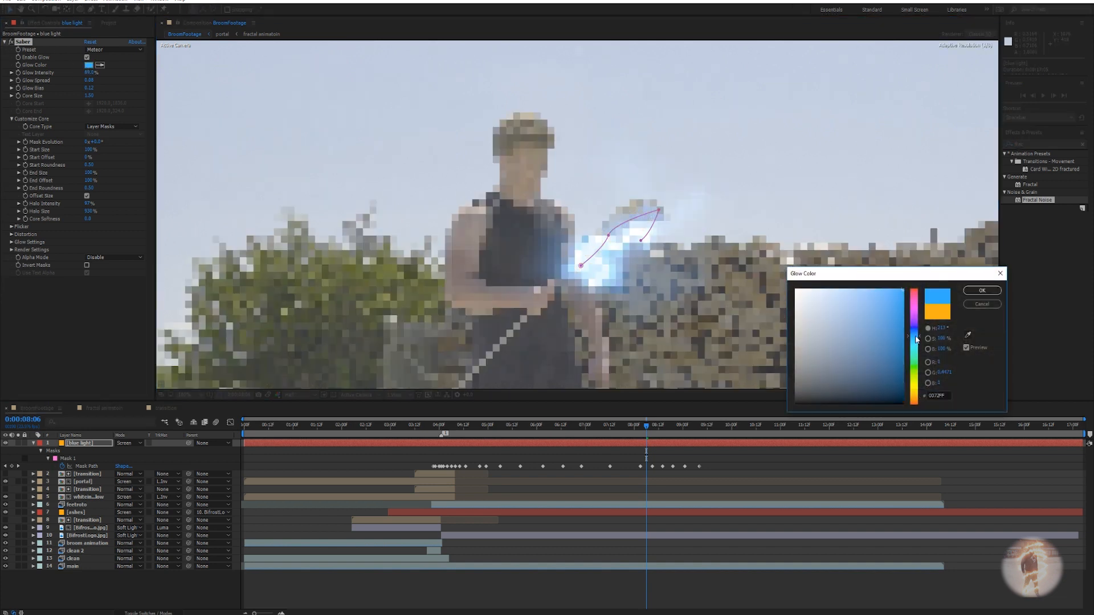
{"action": "left_click", "coordinate": [981, 291]}
{"action": "left_click_drag", "start_coordinate": [88, 96], "coordinate": [88, 100]}
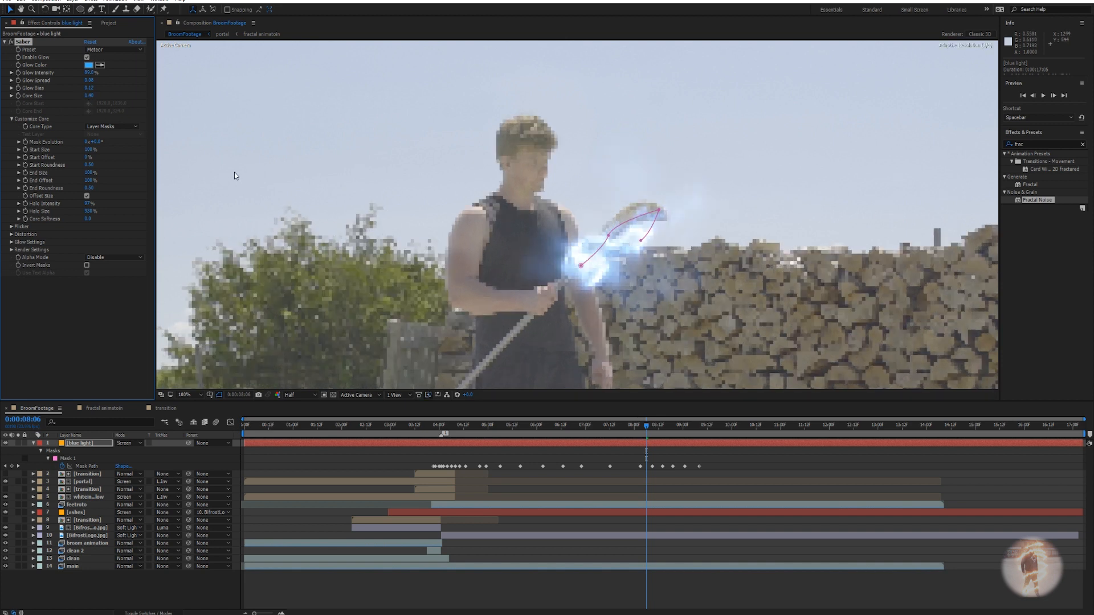
Set Saber Core Size to 0.90 and lower Glow Distortion Wind Speed to 2.81.
{"action": "left_click", "coordinate": [89, 95]}
{"action": "type", "text": "0.9"}
{"action": "key", "text": "Return"}
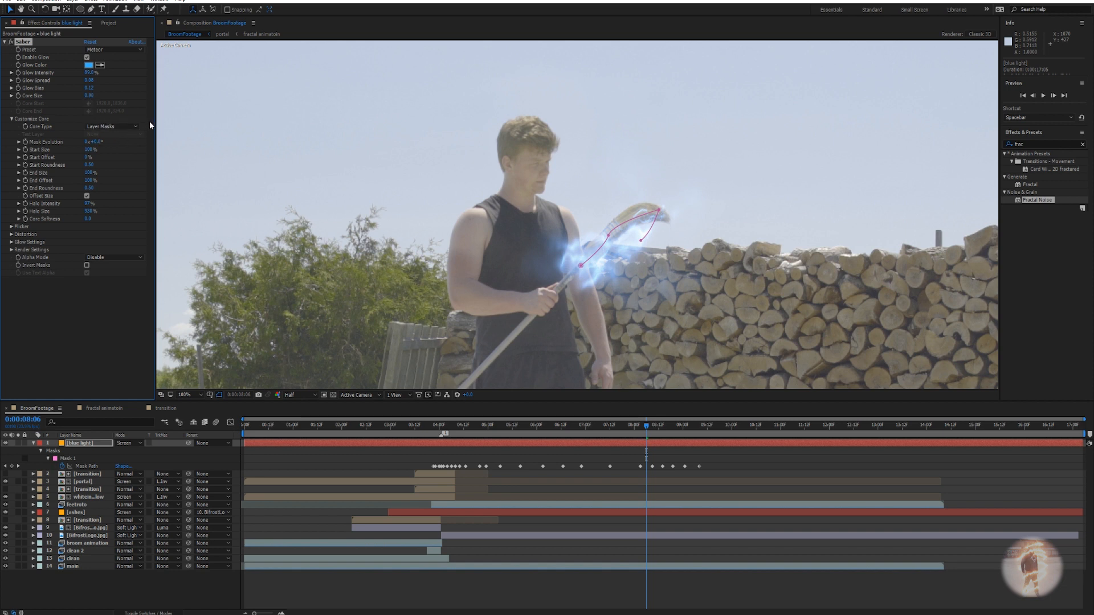
{"action": "left_click", "coordinate": [11, 234]}
{"action": "left_click", "coordinate": [18, 242]}
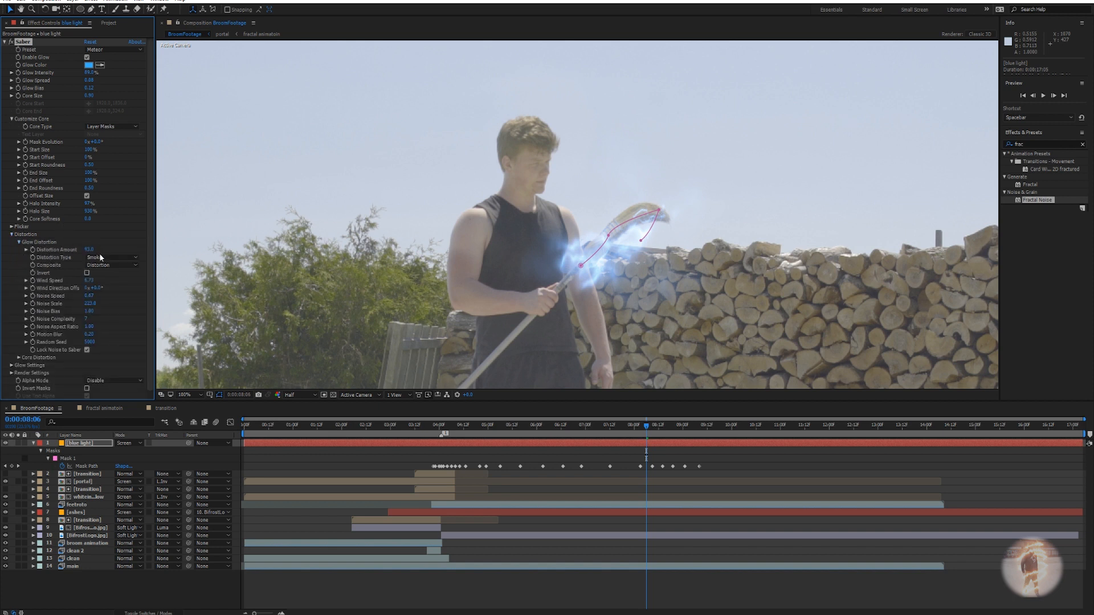
{"action": "left_click_drag", "start_coordinate": [89, 281], "coordinate": [8, 287]}
{"action": "mouse_move", "coordinate": [91, 283]}
{"action": "left_mouse_down"}
{"action": "mouse_move", "coordinate": [41, 286]}
{"action": "mouse_move", "coordinate": [85, 281]}
{"action": "mouse_move", "coordinate": [94, 296]}
{"action": "left_mouse_up"}
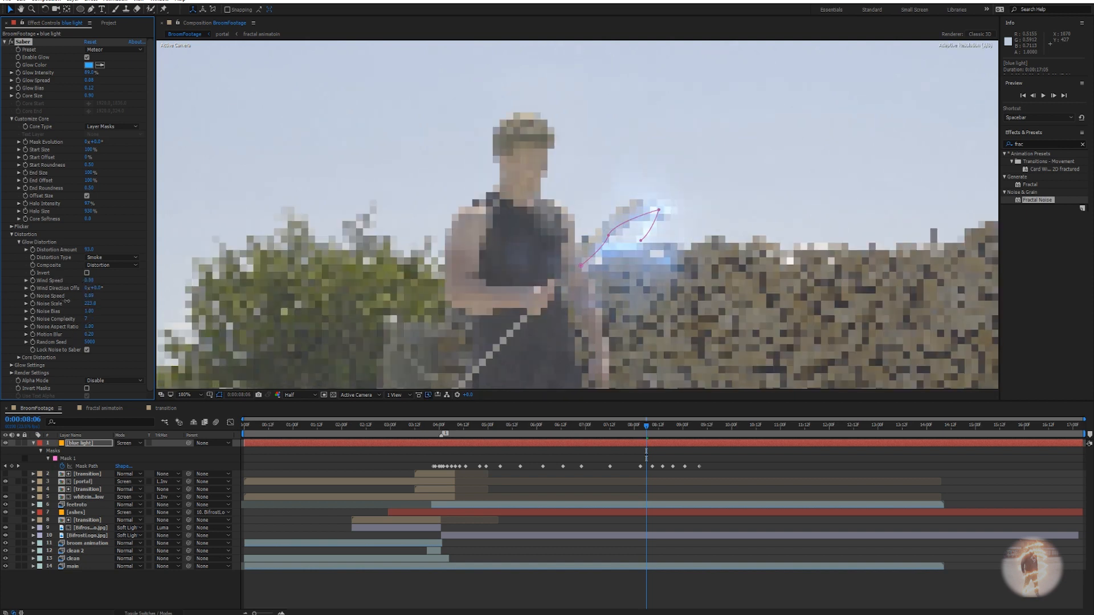
Tune Core Distortion: Amount 37, Noise Speed 0.72, Wind Speed 1.78.
{"action": "left_click", "coordinate": [19, 357]}
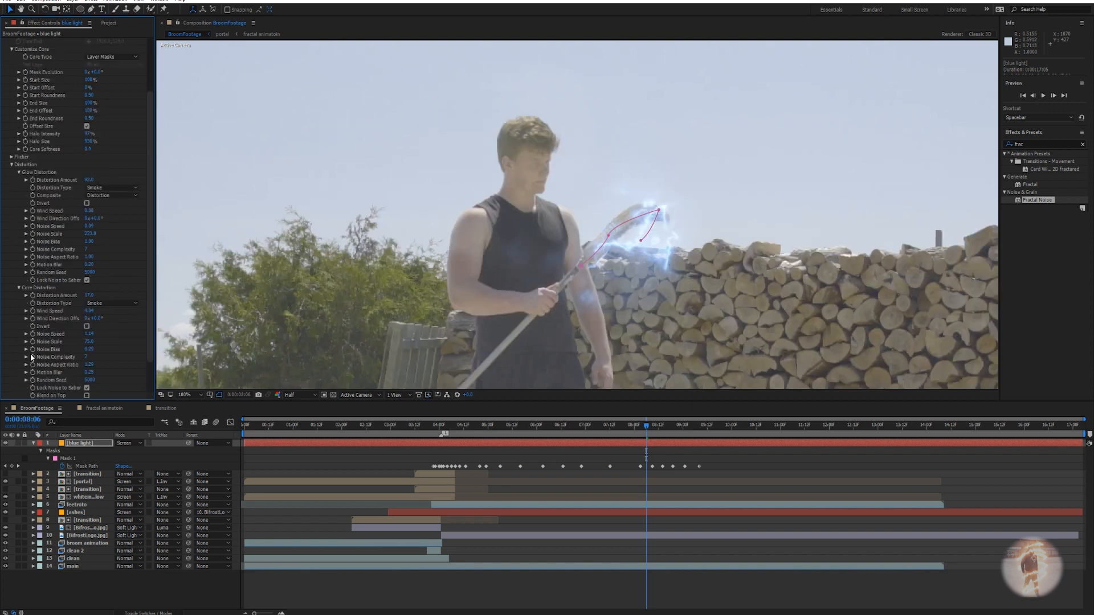
{"action": "scroll", "coordinate": [34, 360], "scroll_direction": "down", "scroll_amount": 2}
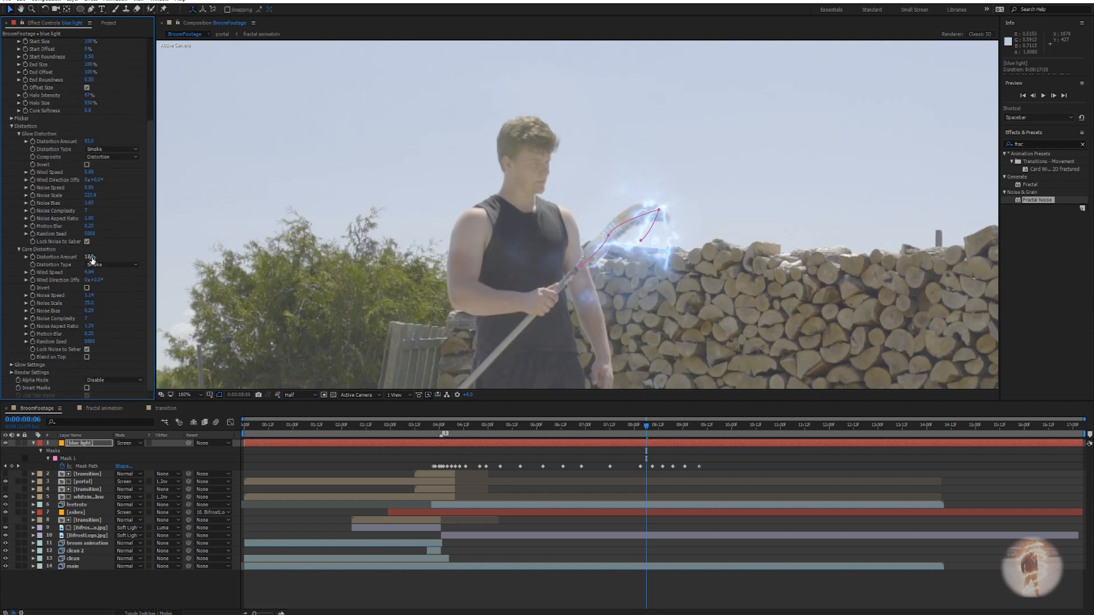
{"action": "left_click_drag", "start_coordinate": [91, 257], "coordinate": [99, 258]}
{"action": "left_click_drag", "start_coordinate": [93, 296], "coordinate": [78, 296]}
{"action": "left_click_drag", "start_coordinate": [89, 273], "coordinate": [81, 276]}
{"action": "left_click", "coordinate": [650, 429]}
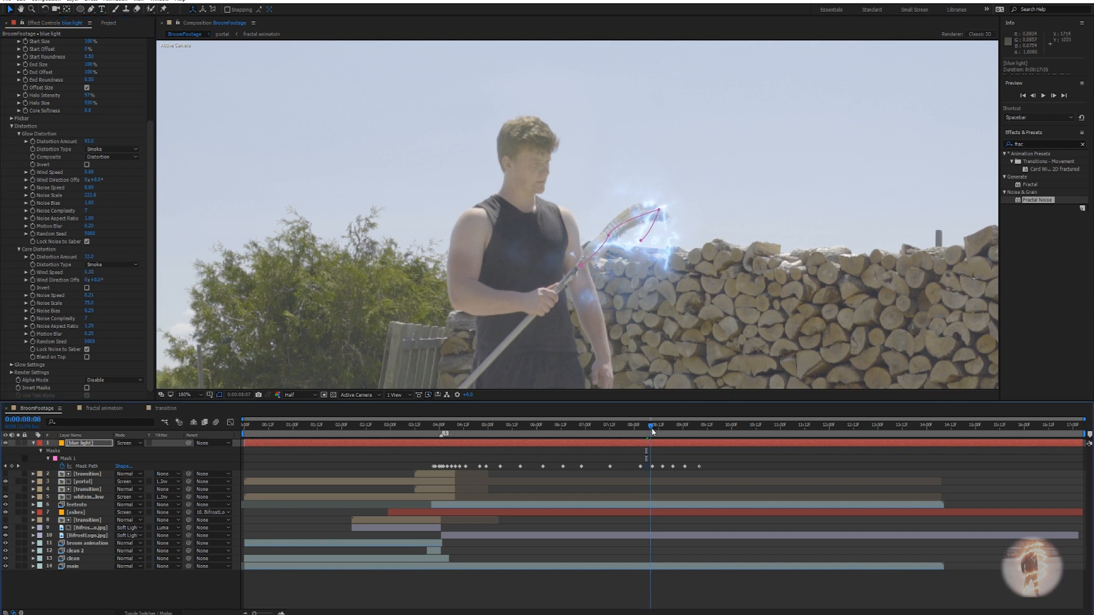
Solo the blue light layer and preview the broom-head lightning animation.
{"action": "left_click", "coordinate": [18, 443]}
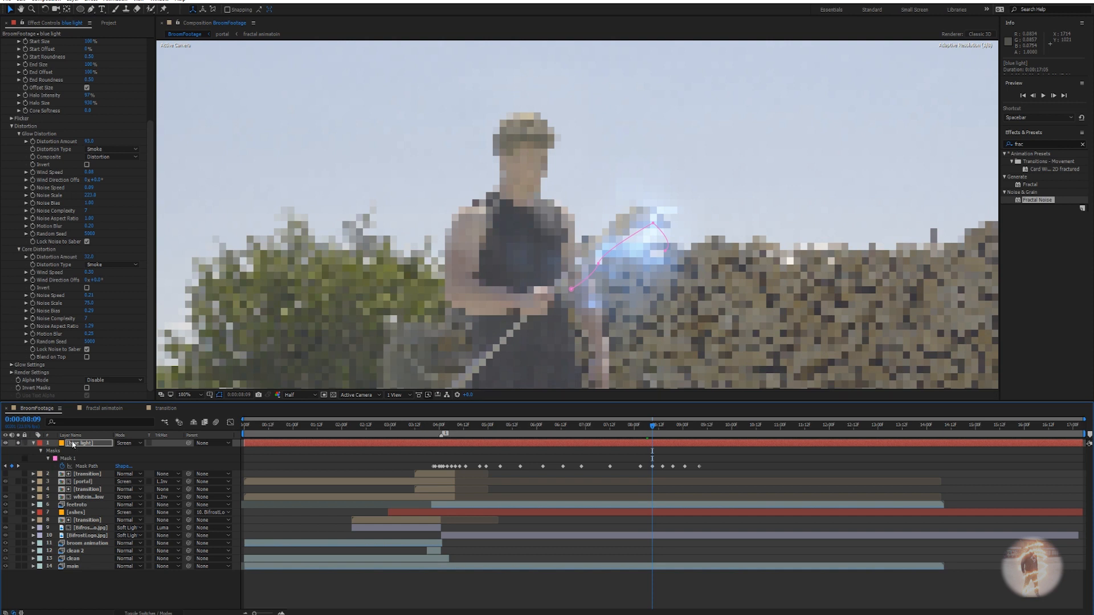
{"action": "key", "text": "space"}
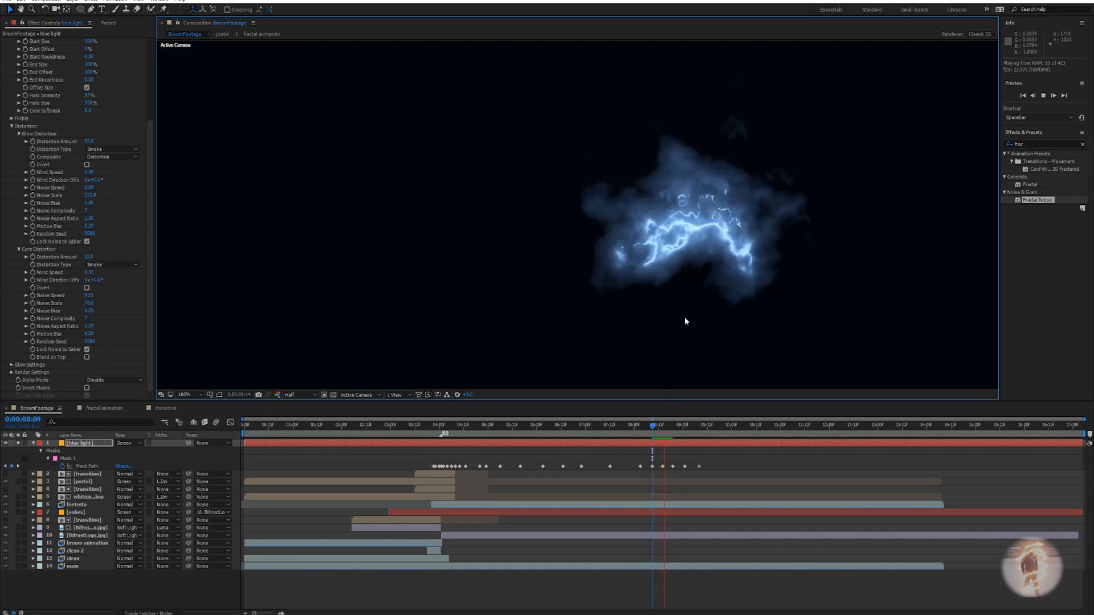
{"action": "key", "text": "space"}
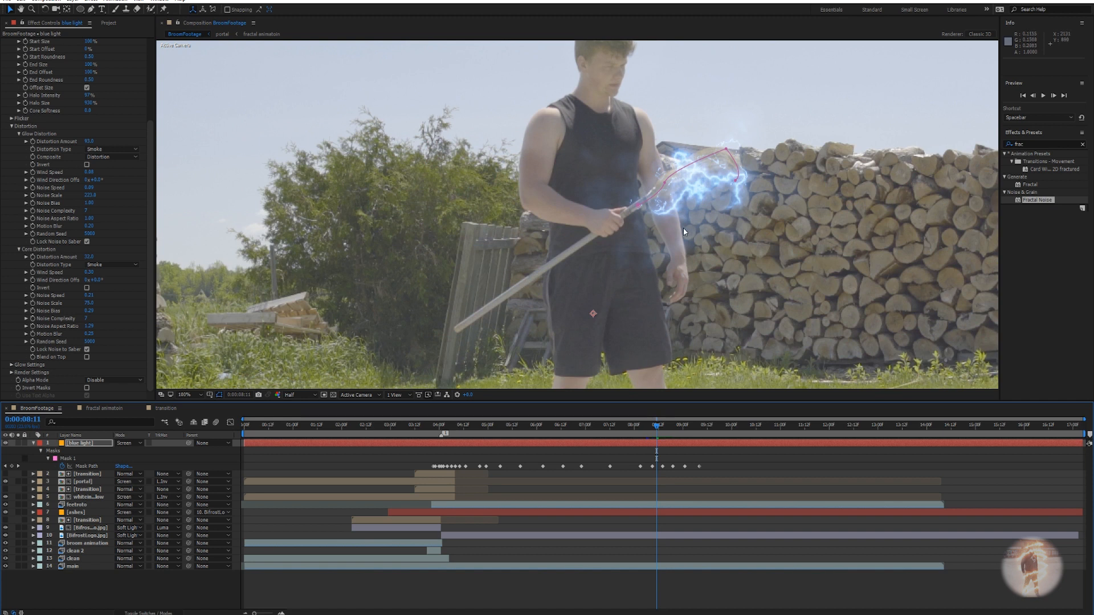
{"action": "scroll", "coordinate": [736, 259], "scroll_direction": "down", "scroll_amount": 3}
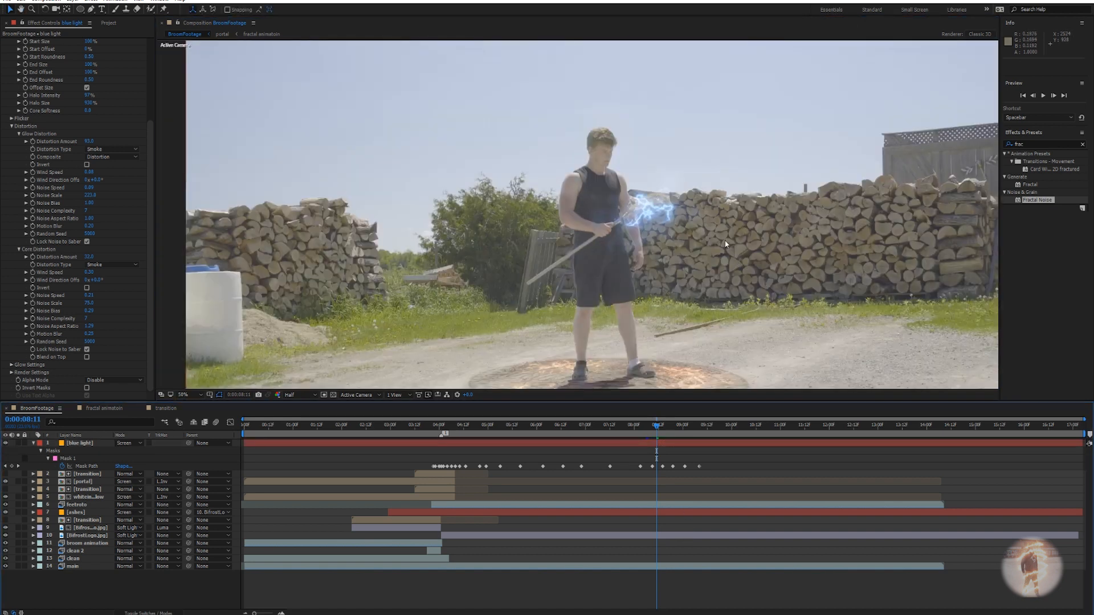
{"action": "scroll", "coordinate": [703, 234], "scroll_direction": "up", "scroll_amount": 5}
{"action": "key", "text": "v"}
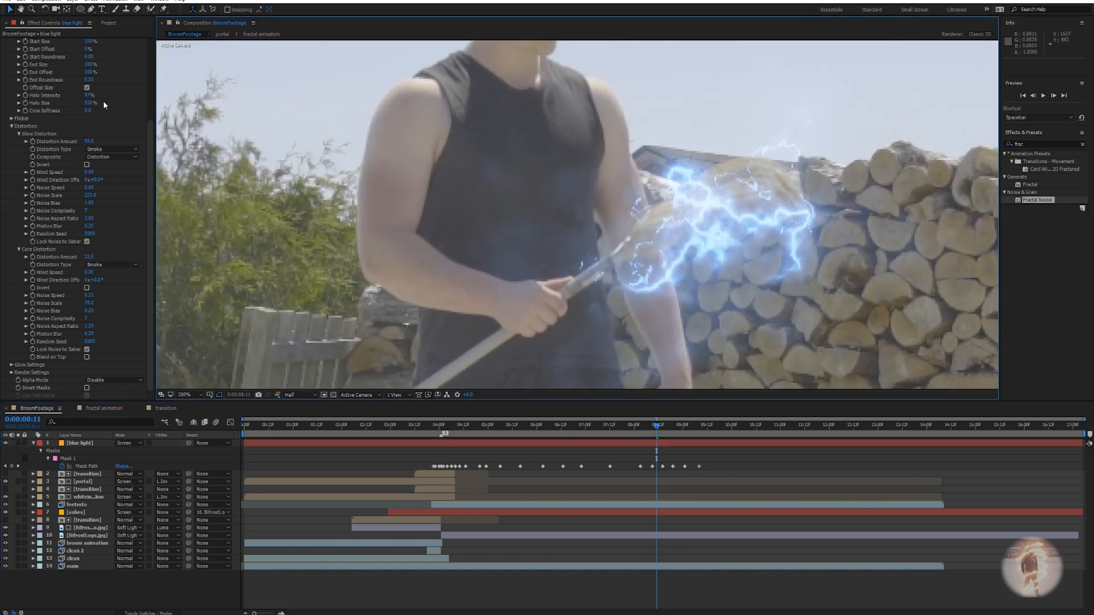
{"action": "scroll", "coordinate": [114, 99], "scroll_direction": "up", "scroll_amount": 4}
Try a Saber Core Size of 1.20, then revert it to 0.90.
{"action": "left_click", "coordinate": [89, 96]}
{"action": "type", "text": "1.20"}
{"action": "key", "text": "Return"}
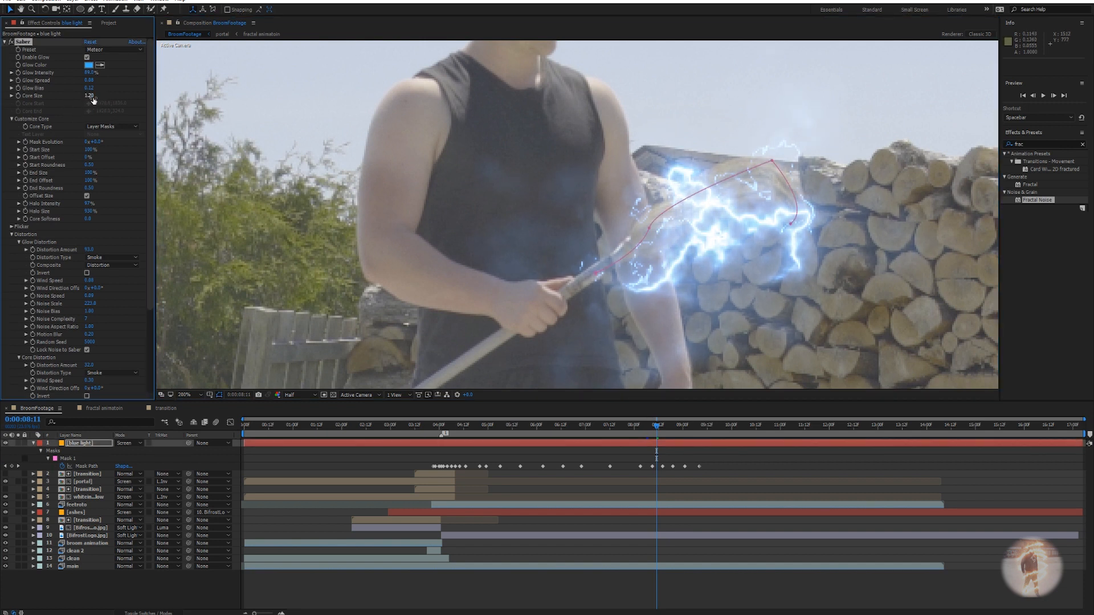
{"action": "key", "text": "ctrl+z"}
{"action": "scroll", "coordinate": [660, 231], "scroll_direction": "down", "scroll_amount": 2}
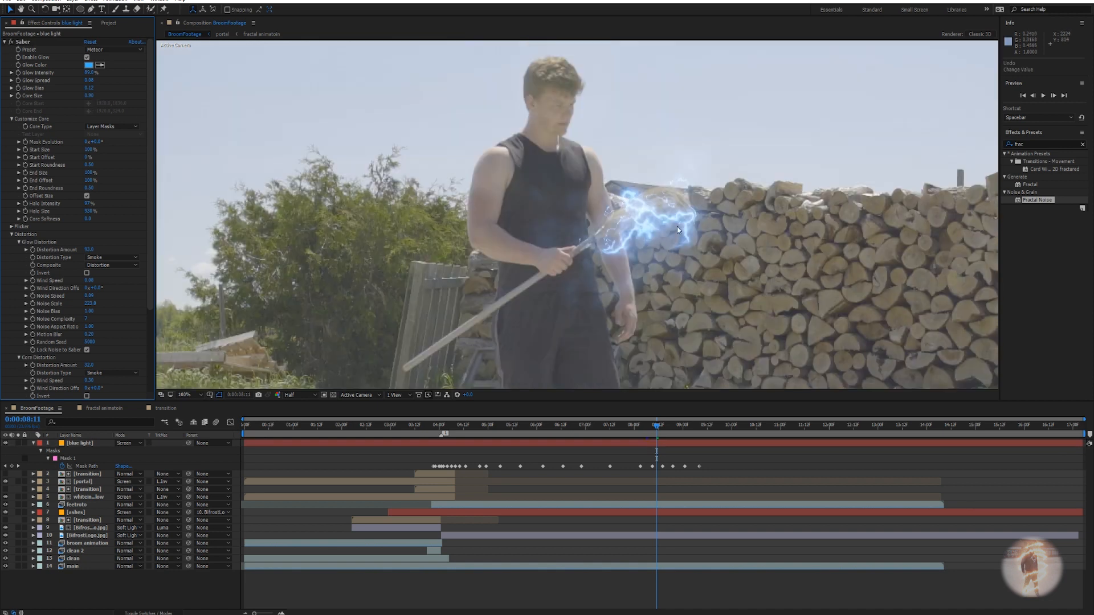
{"action": "left_click", "coordinate": [5, 41]}
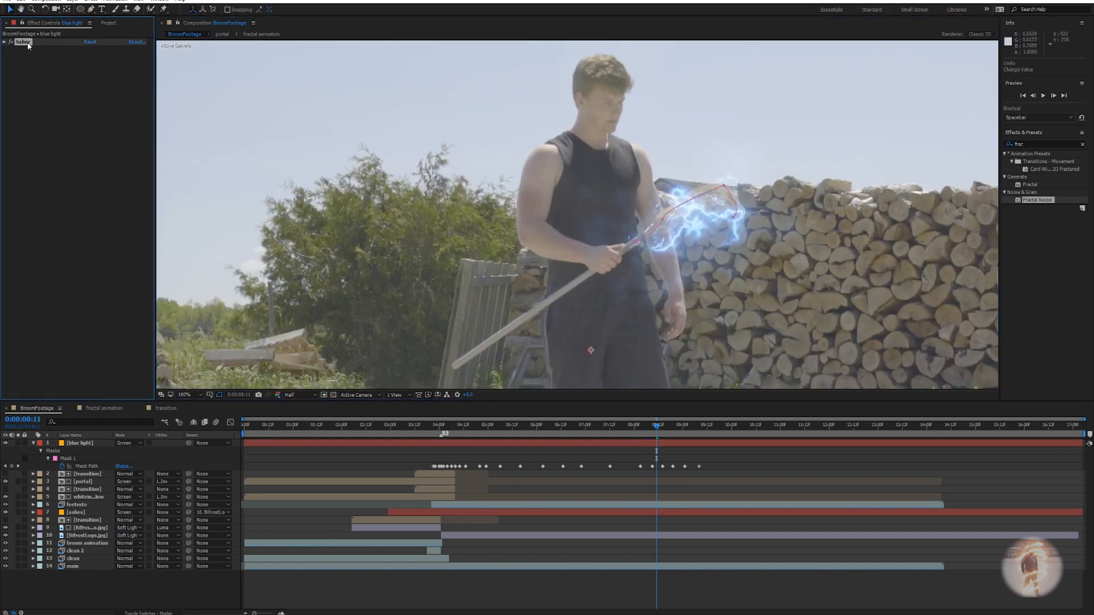
Apply Glow to blue light with a 299 radius and threshold raised to about 71%.
{"action": "key", "text": "ctrl+space"}
{"action": "type", "text": "glow"}
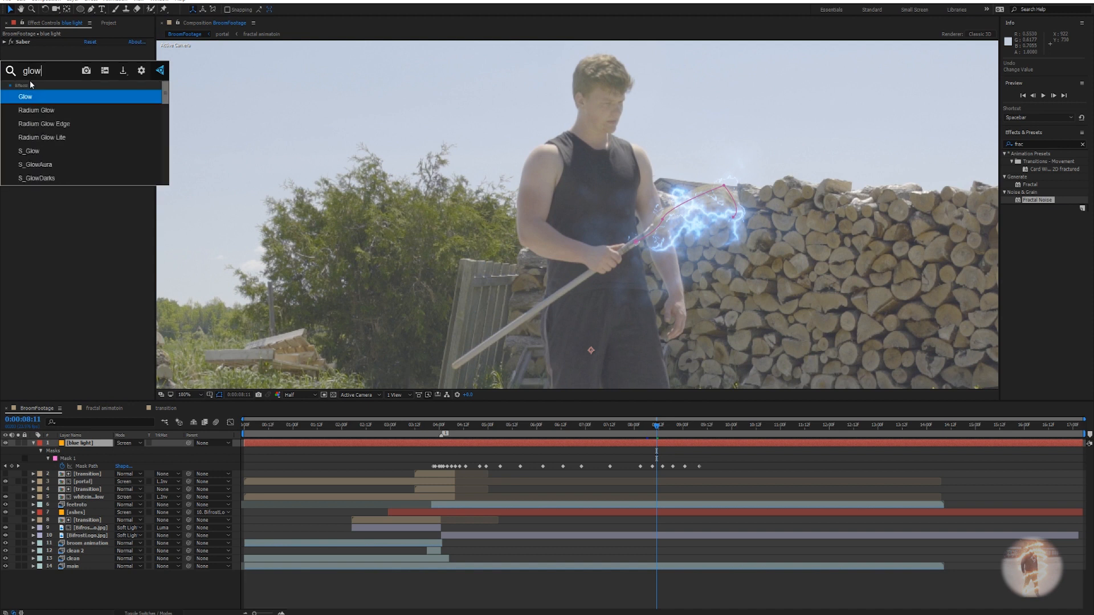
{"action": "key", "text": "Return"}
{"action": "left_click_drag", "start_coordinate": [89, 72], "coordinate": [168, 67]}
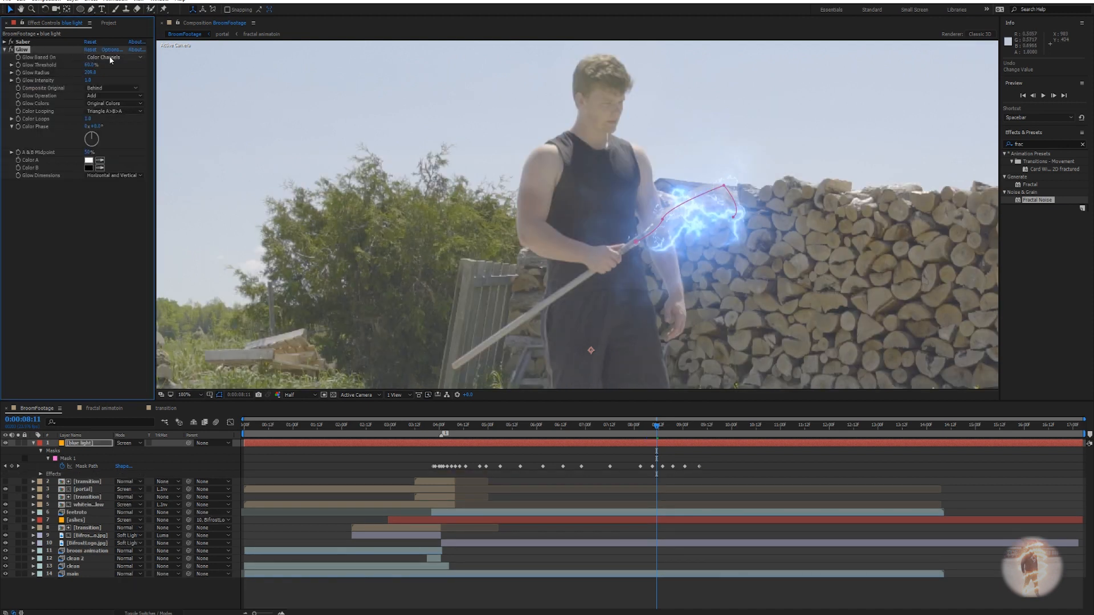
{"action": "left_click_drag", "start_coordinate": [90, 65], "coordinate": [117, 65]}
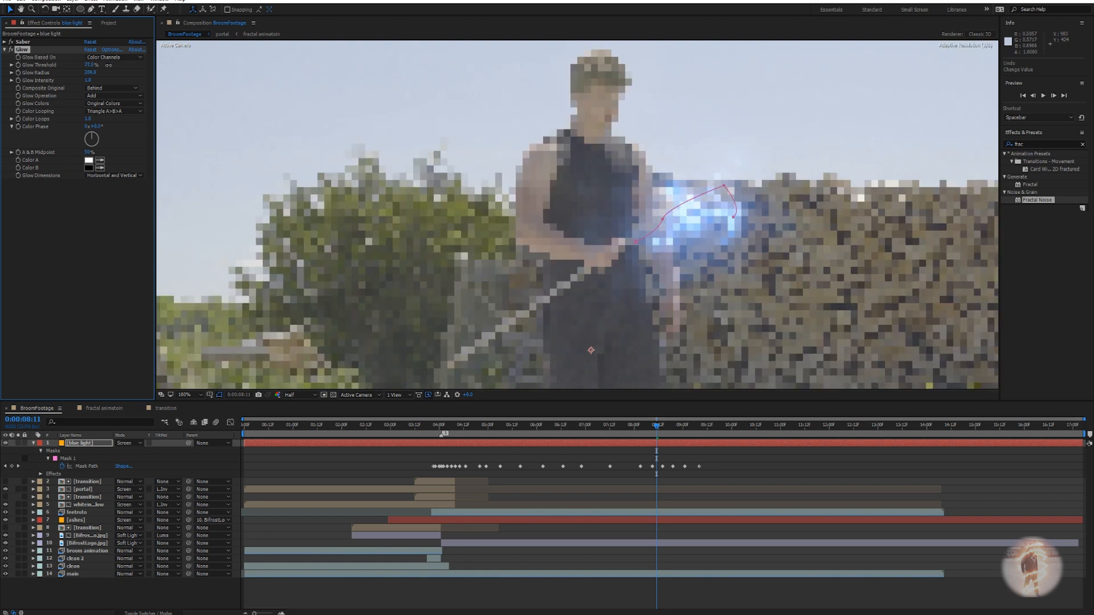
{"action": "scroll", "coordinate": [704, 235], "scroll_direction": "down", "scroll_amount": 1}
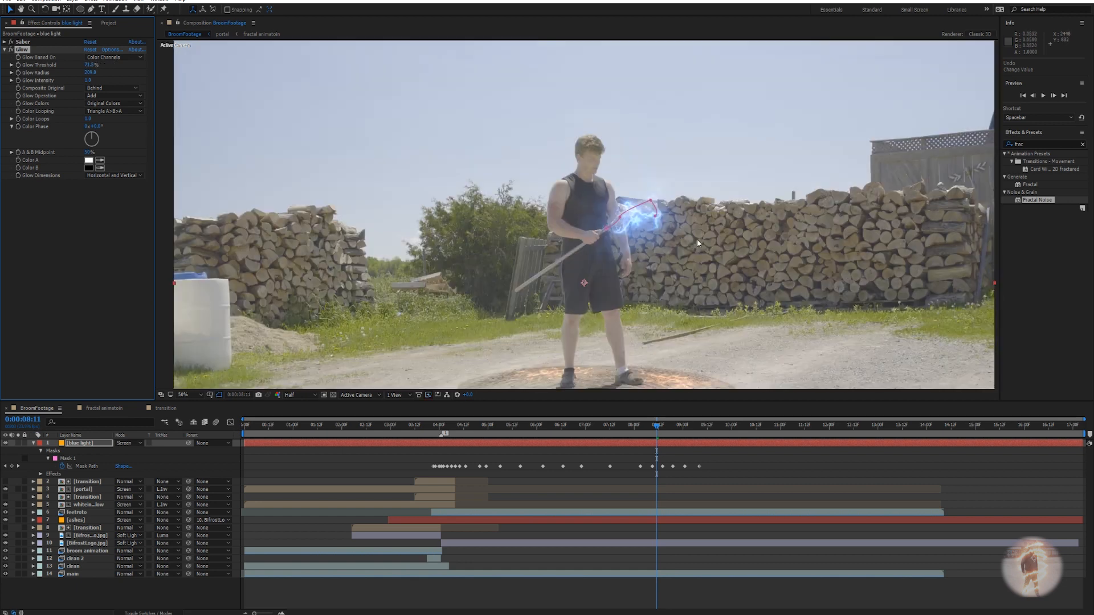
{"action": "left_click_drag", "start_coordinate": [656, 434], "coordinate": [466, 463]}
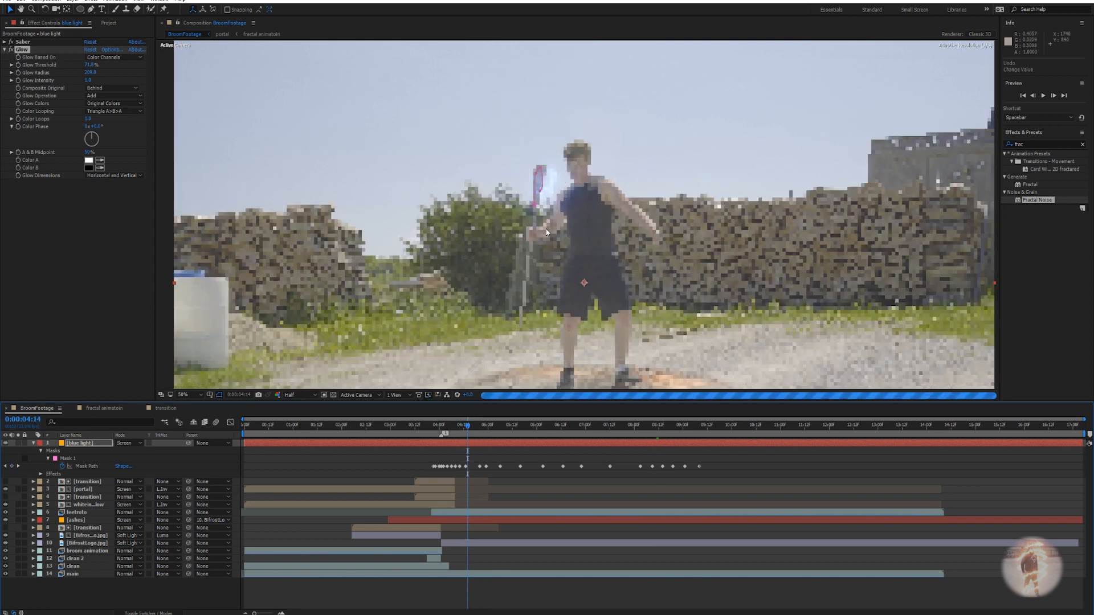
Move a Mask 1 vertex onto the broom head and check the lightning between 0:00:03:23 and 0:00:04:01.
{"action": "scroll", "coordinate": [545, 228], "scroll_direction": "up", "scroll_amount": 4}
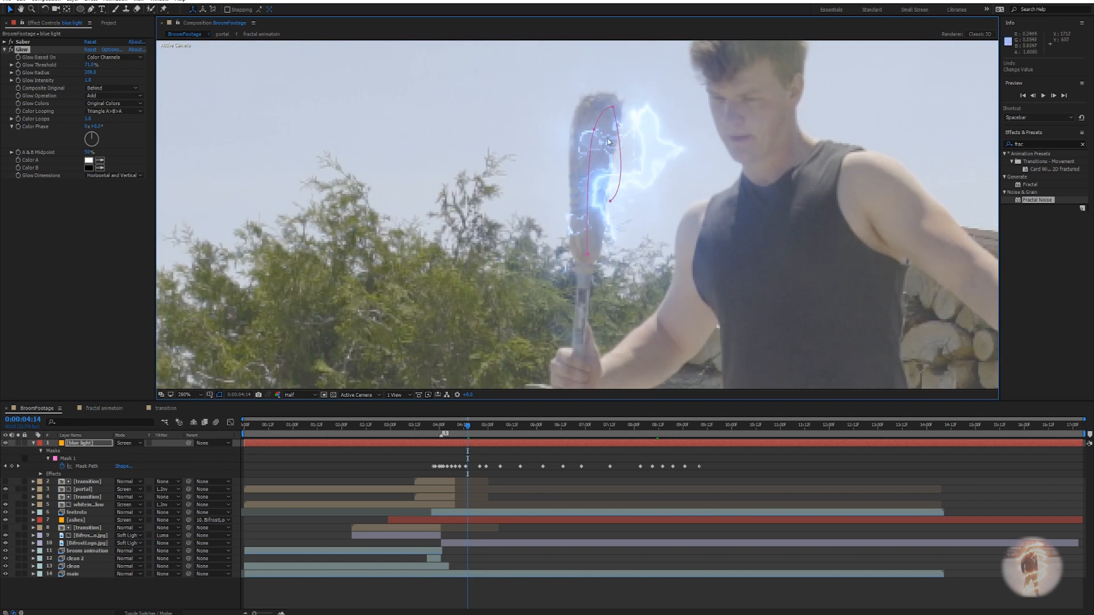
{"action": "left_click_drag", "start_coordinate": [594, 130], "coordinate": [561, 114]}
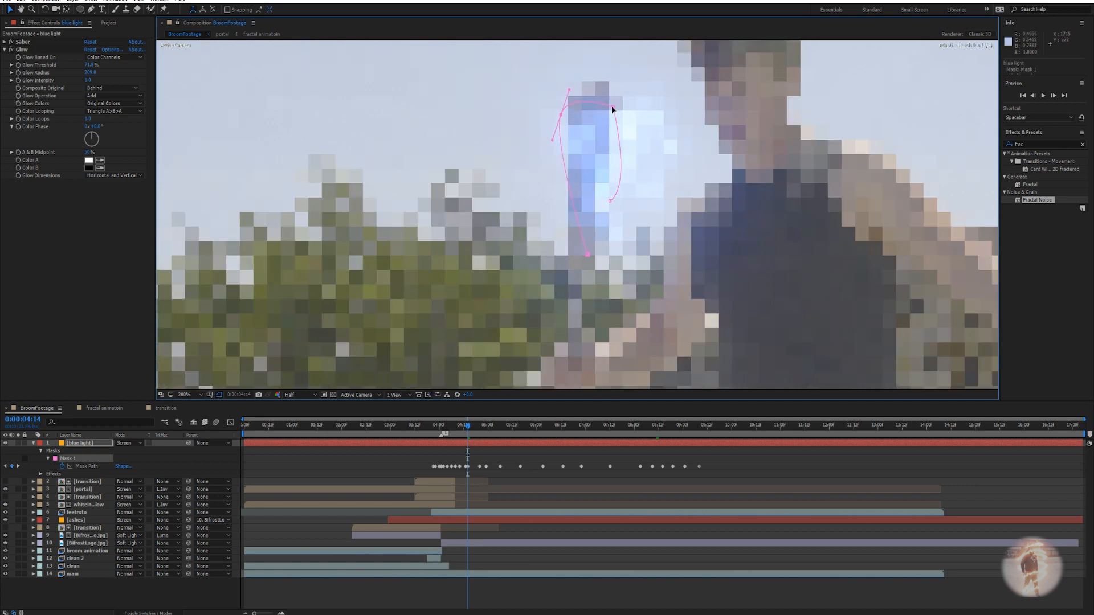
{"action": "scroll", "coordinate": [612, 109], "scroll_direction": "down", "scroll_amount": 2}
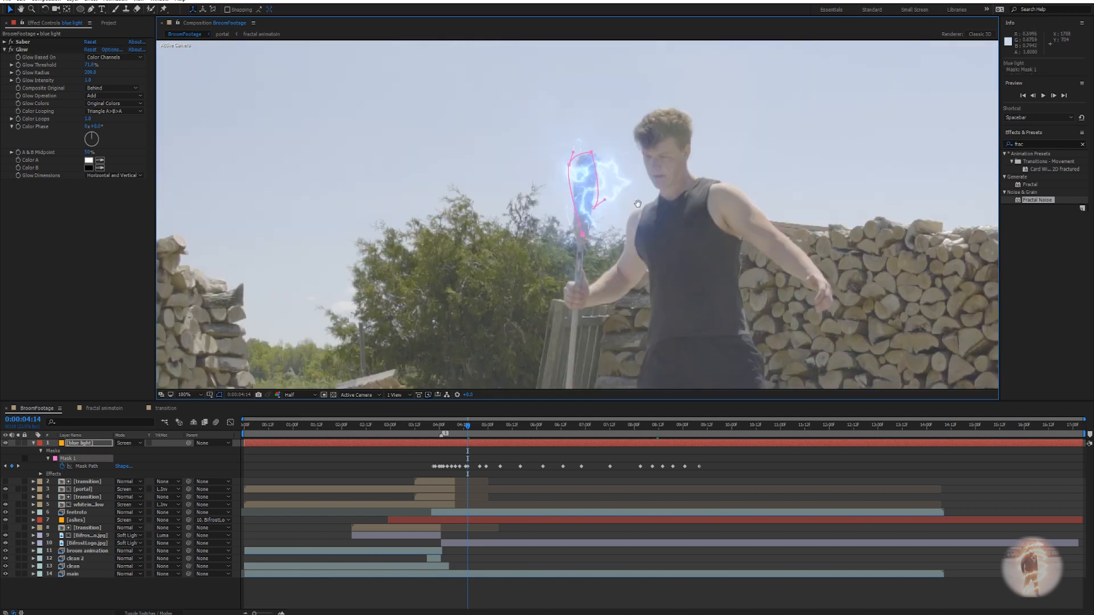
{"action": "scroll", "coordinate": [637, 203], "scroll_direction": "down", "scroll_amount": 1}
{"action": "left_click", "coordinate": [442, 434]}
{"action": "left_click_drag", "start_coordinate": [441, 435], "coordinate": [436, 432]}
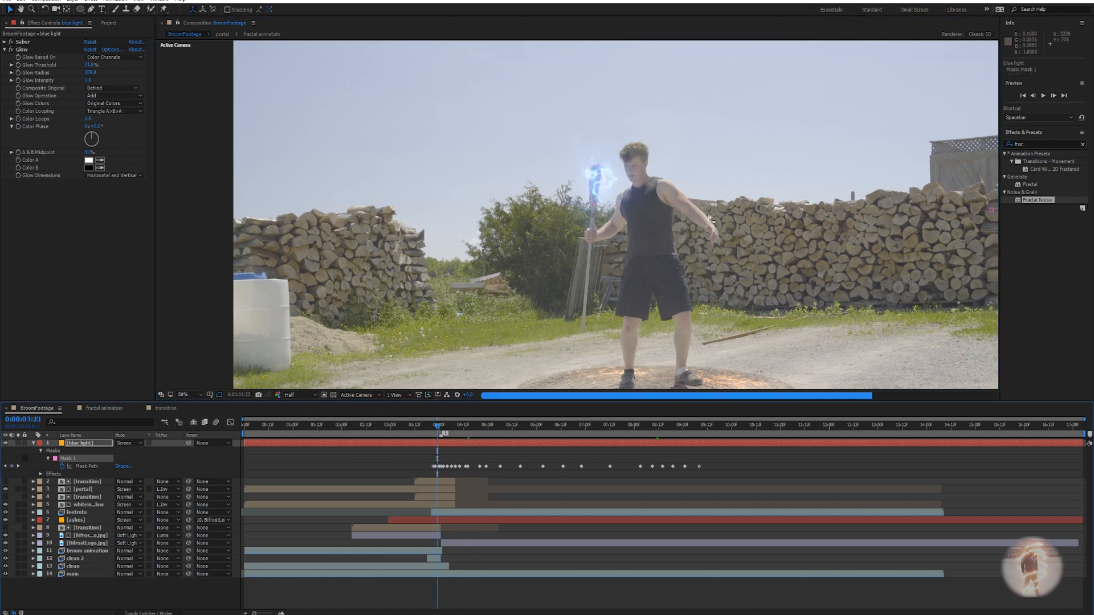
{"action": "left_click_drag", "start_coordinate": [753, 254], "coordinate": [640, 255]}
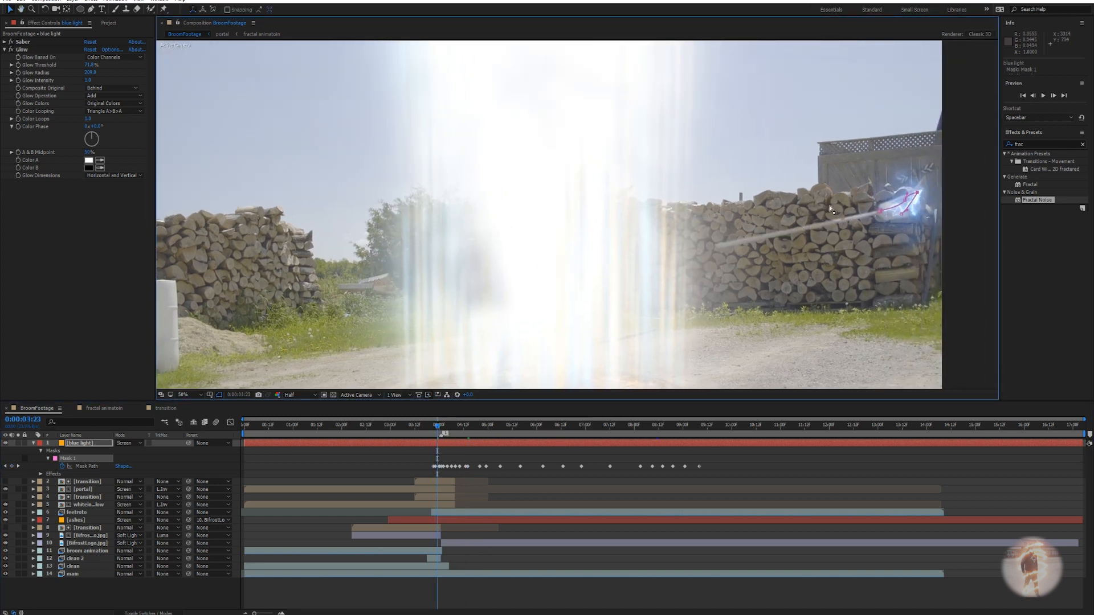
{"action": "left_click", "coordinate": [703, 499]}
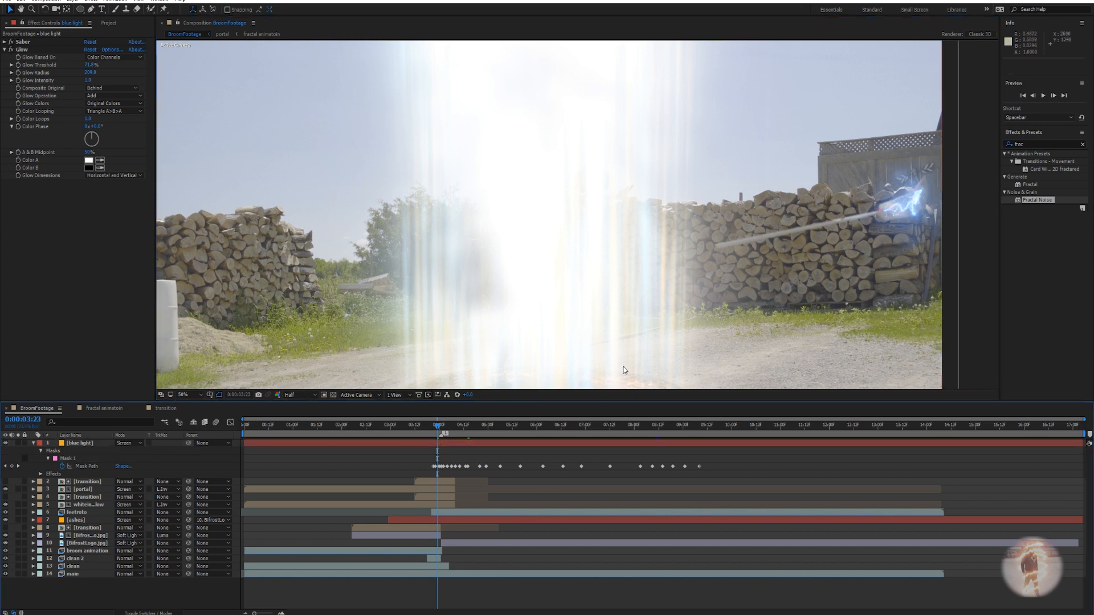
{"action": "left_click_drag", "start_coordinate": [438, 426], "coordinate": [441, 426]}
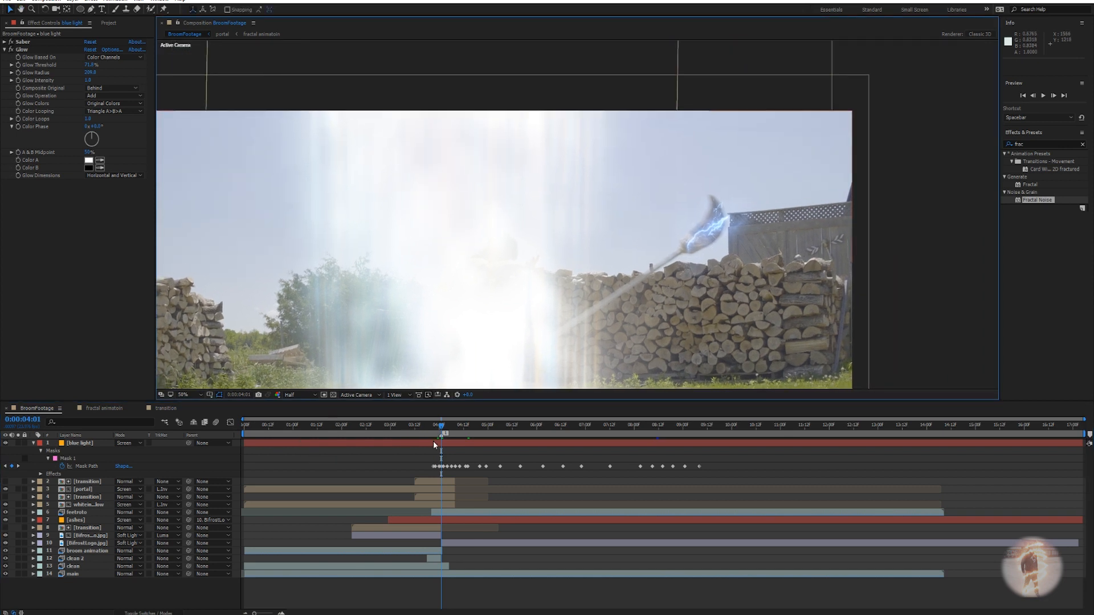
Discard a trial glow distortion amount increase and refit the Mask 1 vertices around the broom head.
{"action": "left_click", "coordinate": [431, 443]}
{"action": "left_click", "coordinate": [4, 42]}
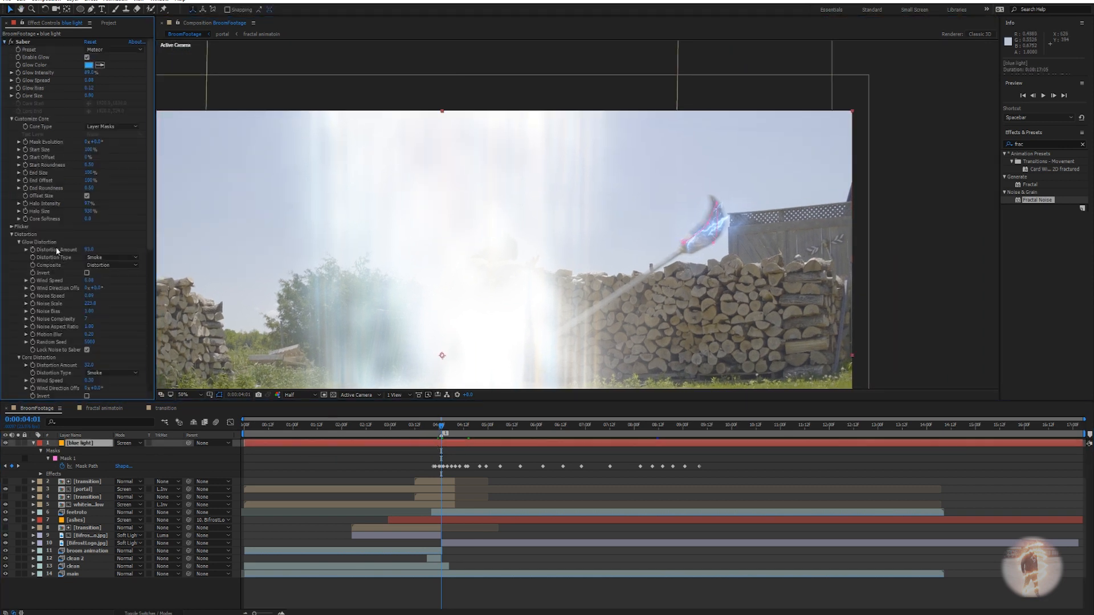
{"action": "left_click_drag", "start_coordinate": [90, 249], "coordinate": [118, 251]}
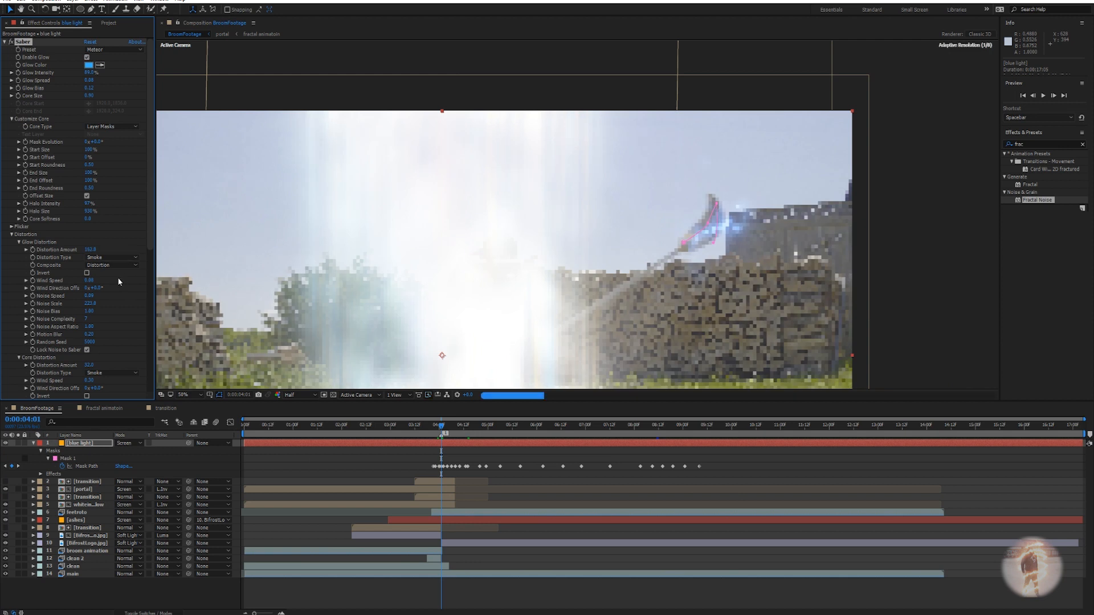
{"action": "key", "text": "ctrl+z"}
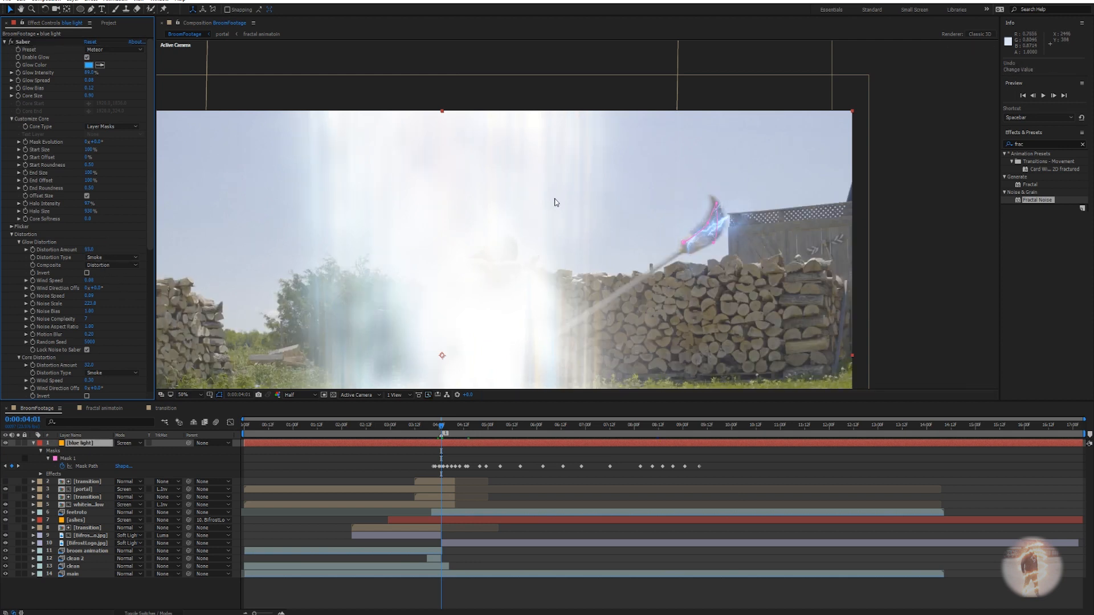
{"action": "scroll", "coordinate": [712, 243], "scroll_direction": "up", "scroll_amount": 1}
{"action": "left_click_drag", "start_coordinate": [752, 235], "coordinate": [566, 222]}
{"action": "left_click_drag", "start_coordinate": [649, 221], "coordinate": [629, 188]}
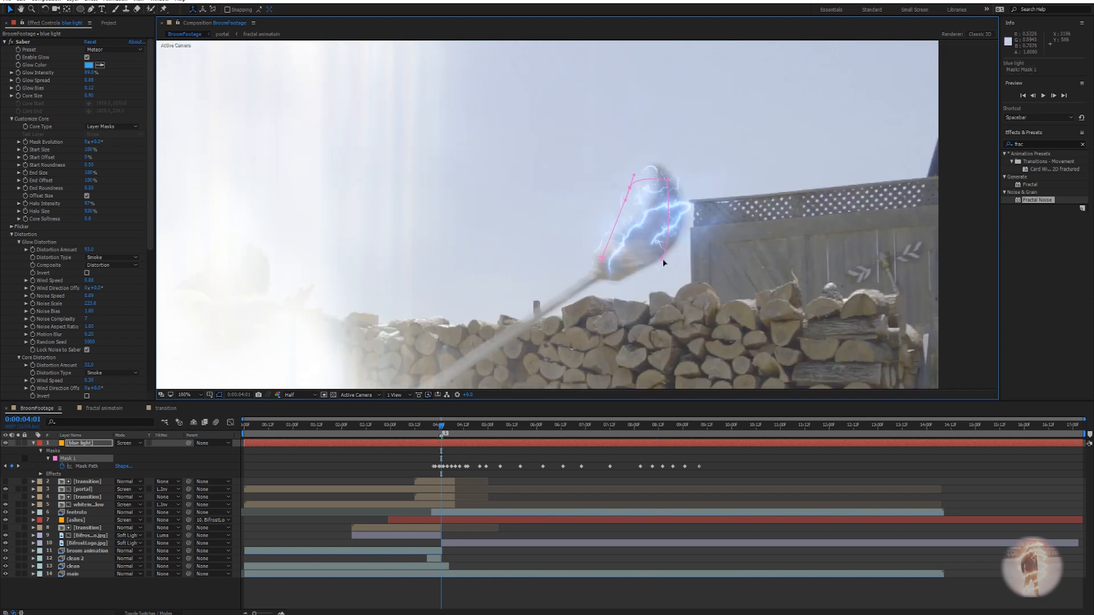
{"action": "left_click_drag", "start_coordinate": [662, 260], "coordinate": [678, 265]}
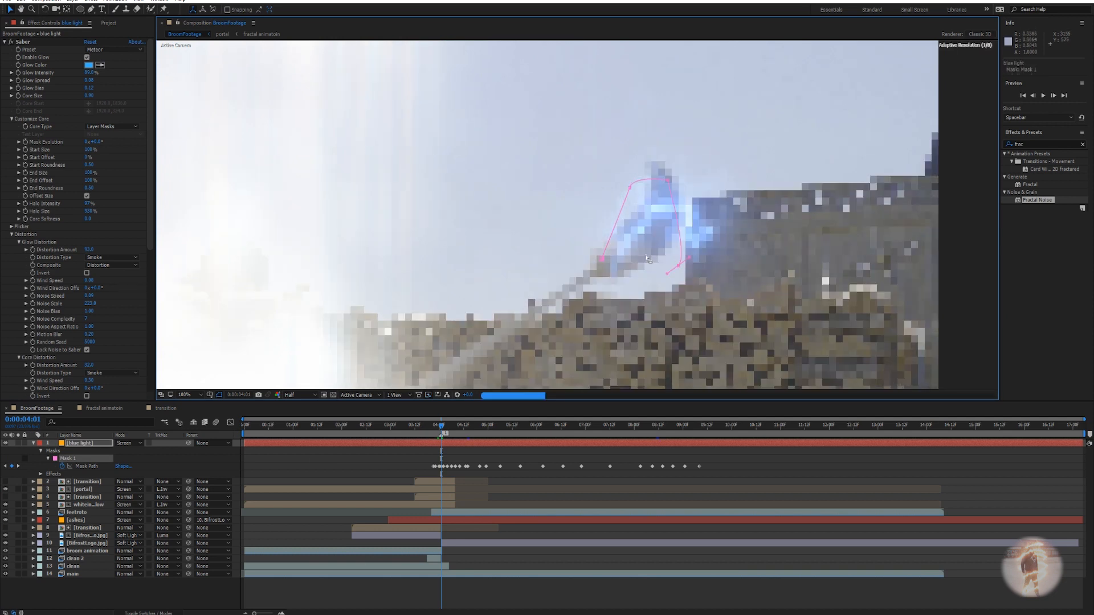
{"action": "left_click", "coordinate": [624, 477]}
Enable motion blur on the blue light layer and in the composition.
{"action": "scroll", "coordinate": [643, 216], "scroll_direction": "down", "scroll_amount": 1}
{"action": "scroll", "coordinate": [631, 248], "scroll_direction": "up", "scroll_amount": 1}
{"action": "scroll", "coordinate": [685, 207], "scroll_direction": "down", "scroll_amount": 1}
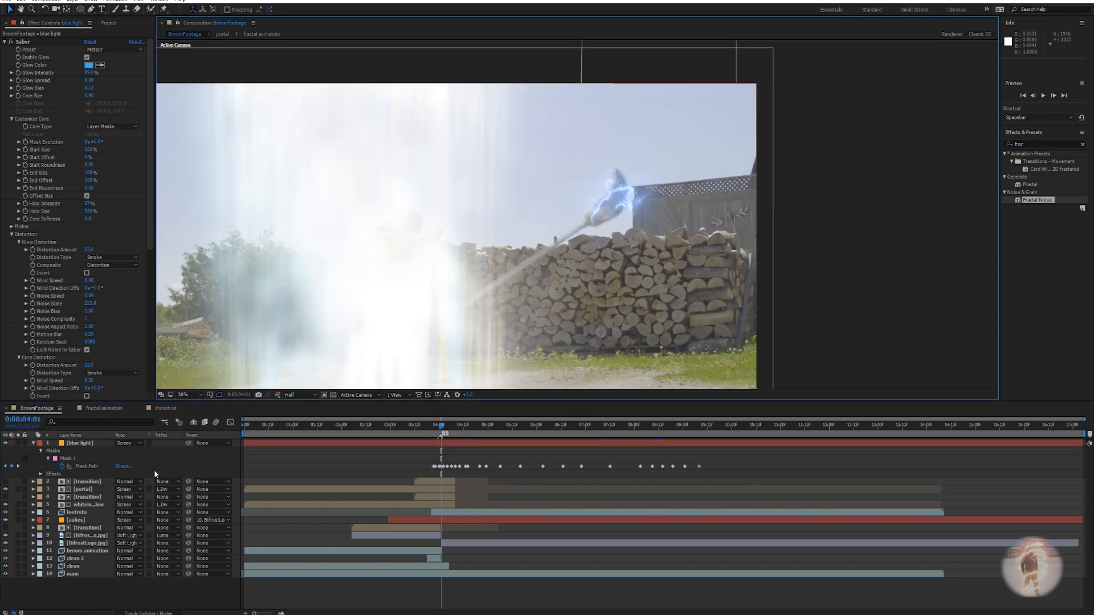
{"action": "left_click", "coordinate": [216, 424]}
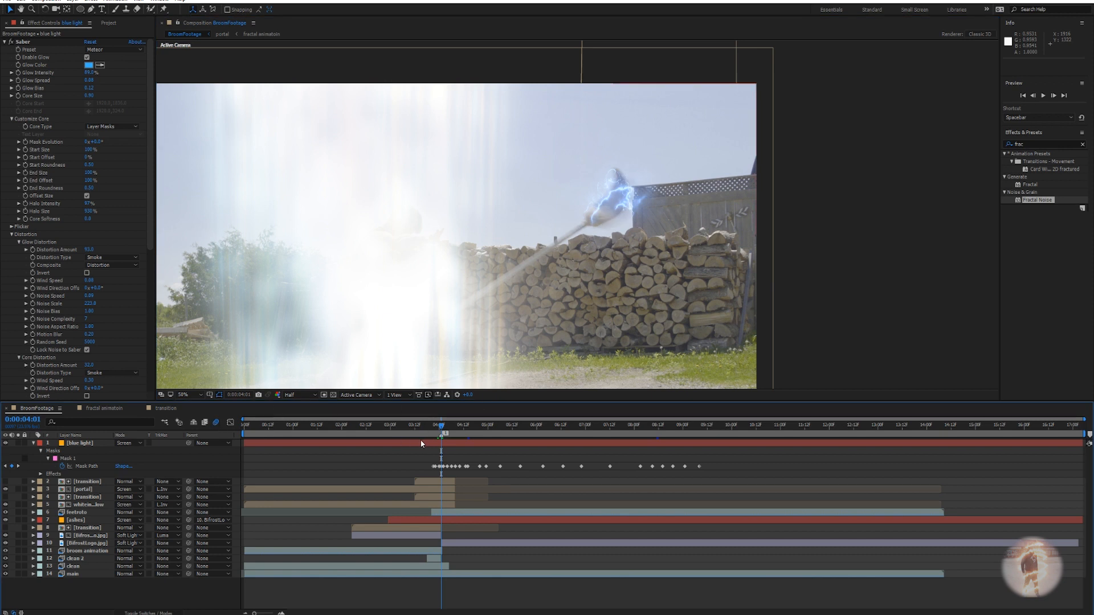
{"action": "left_click", "coordinate": [431, 431]}
{"action": "scroll", "coordinate": [476, 293], "scroll_direction": "down", "scroll_amount": 1}
{"action": "key", "text": "space"}
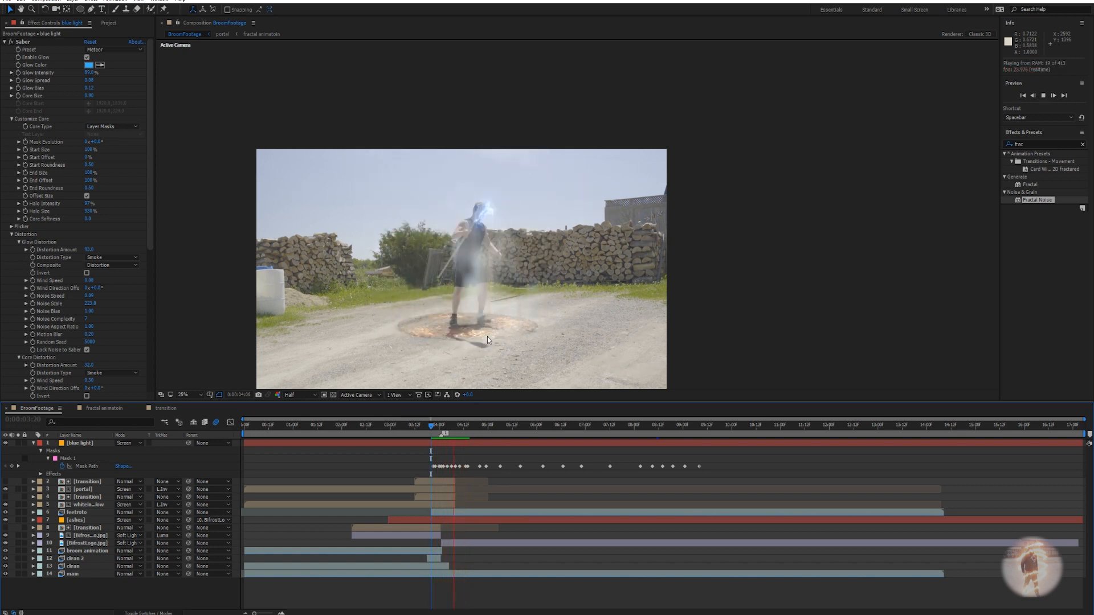
{"action": "key", "text": "space"}
{"action": "left_click_drag", "start_coordinate": [429, 426], "coordinate": [444, 432]}
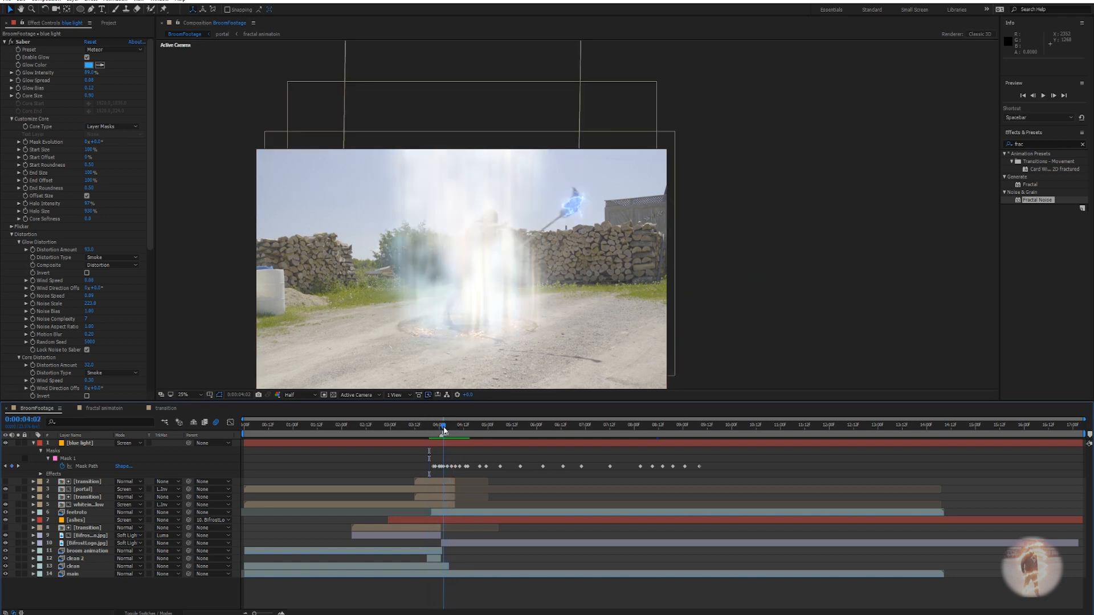
Collapse Saber and Glow and apply Directional Blur to the blue light layer.
{"action": "left_click", "coordinate": [4, 42]}
{"action": "left_click", "coordinate": [5, 50]}
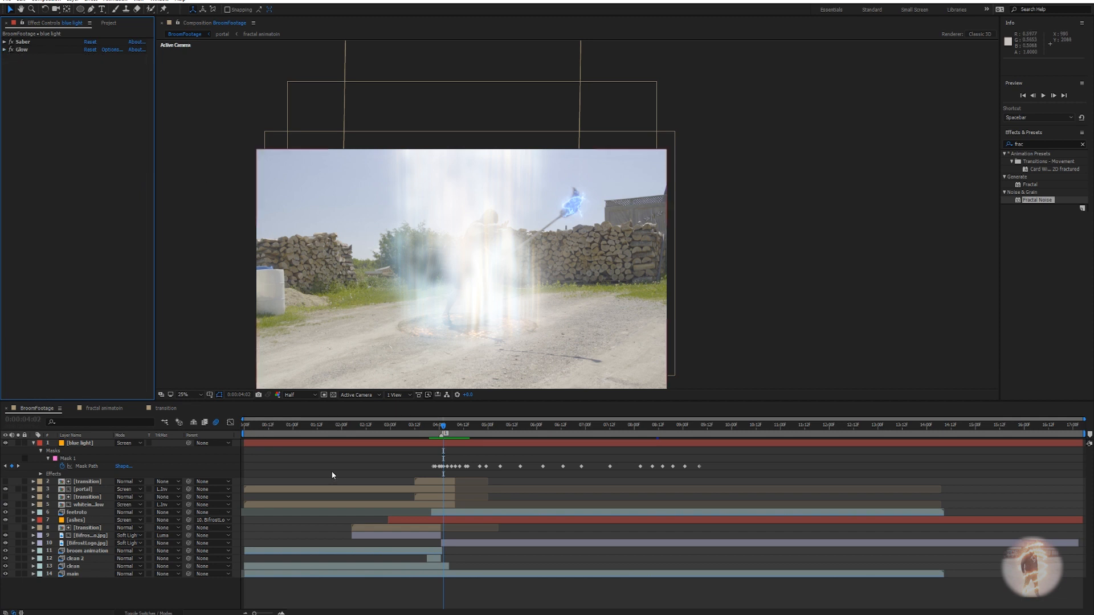
{"action": "left_click", "coordinate": [445, 443]}
{"action": "key", "text": "ctrl+space"}
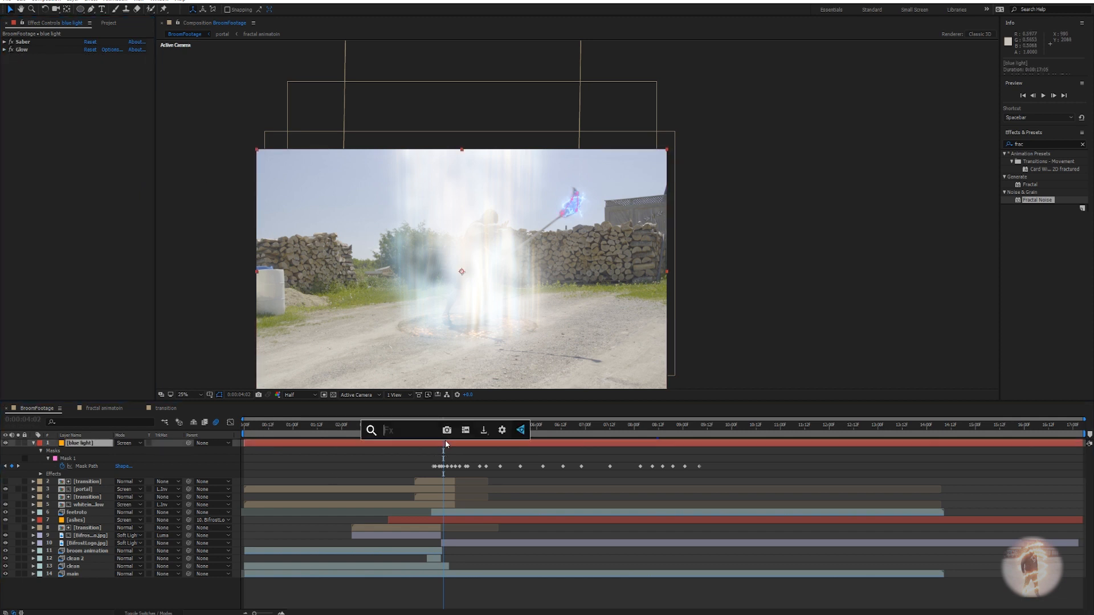
{"action": "type", "text": "dire"}
{"action": "key", "text": "Return"}
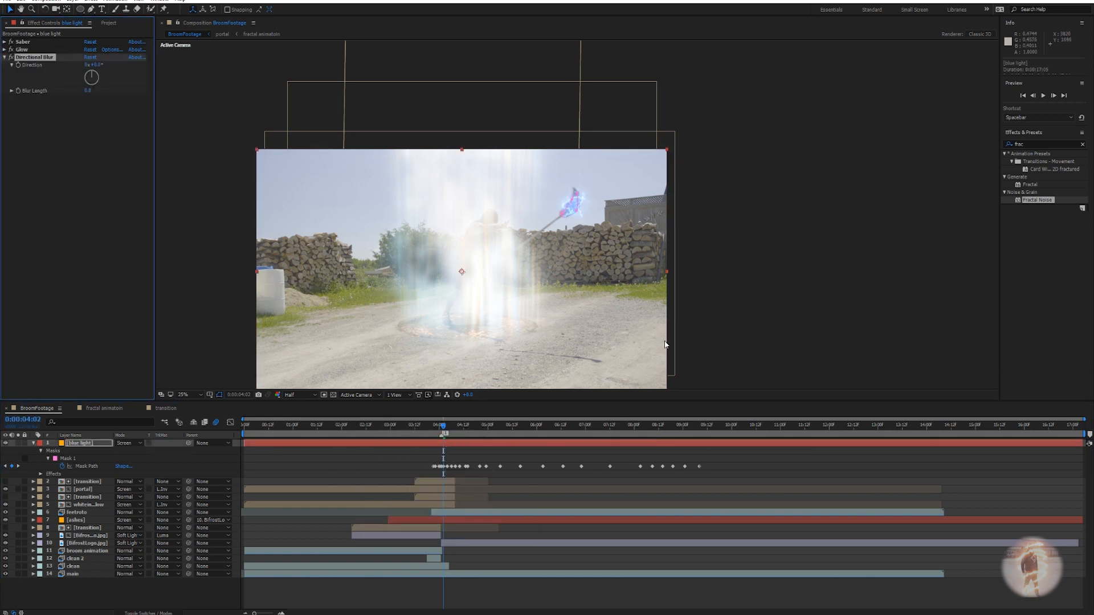
Set Directional Blur Direction to −90° and Blur Length to about 5.1.
{"action": "scroll", "coordinate": [609, 257], "scroll_direction": "up", "scroll_amount": 6}
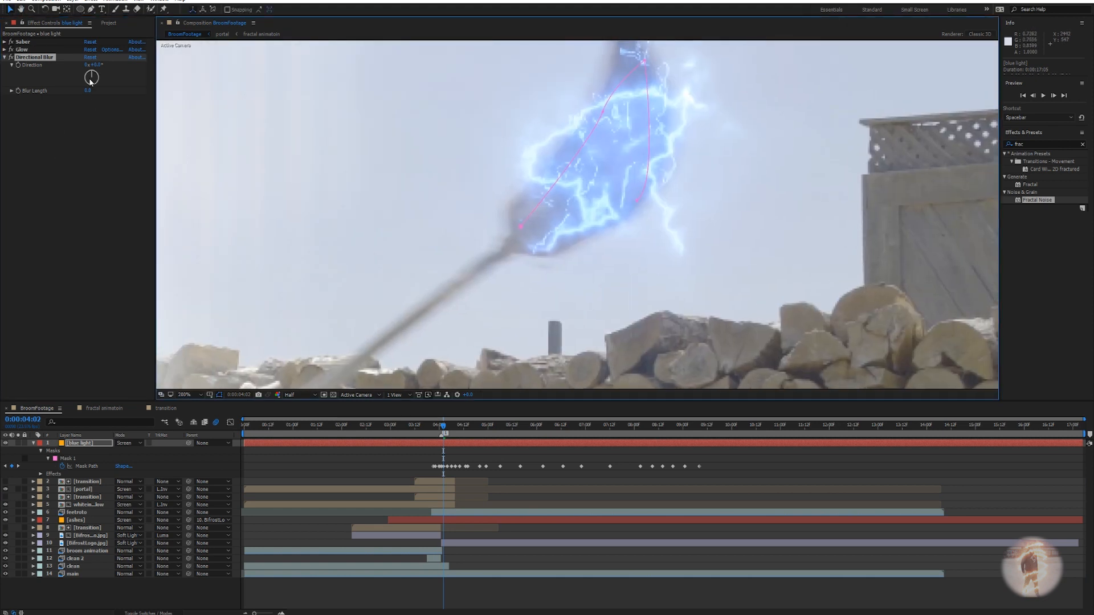
{"action": "left_click_drag", "start_coordinate": [91, 82], "coordinate": [81, 81]}
{"action": "left_click_drag", "start_coordinate": [212, 79], "coordinate": [219, 137]}
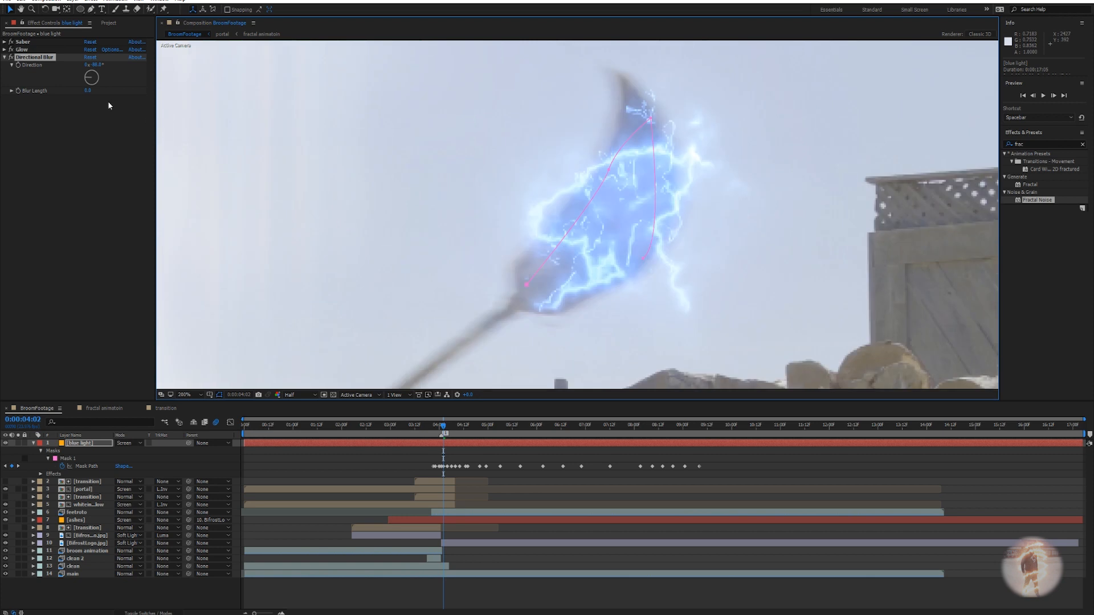
{"action": "left_click_drag", "start_coordinate": [89, 90], "coordinate": [97, 90]}
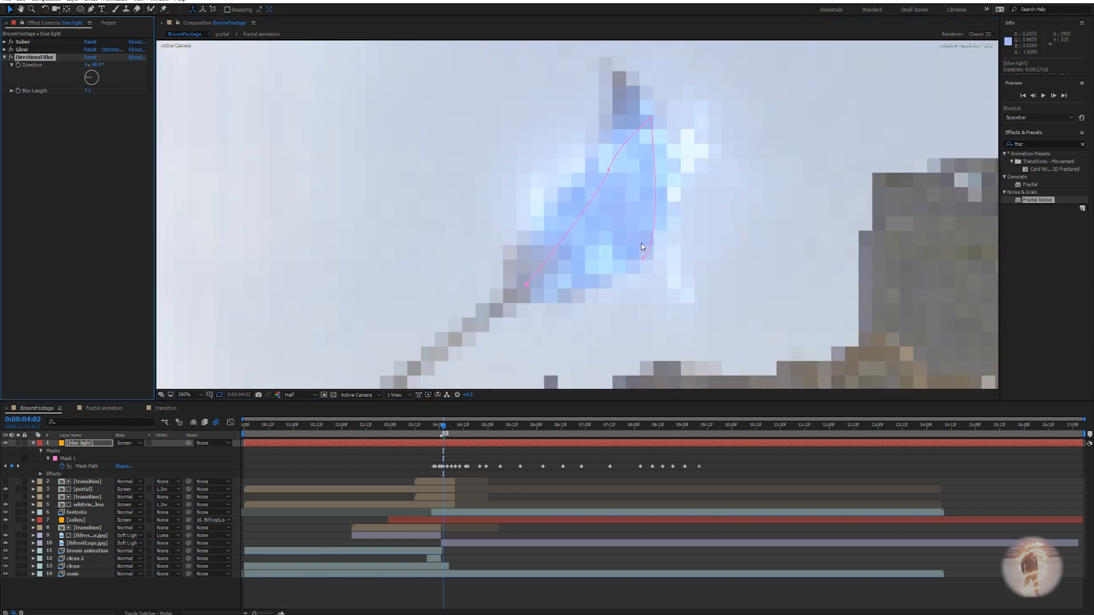
{"action": "scroll", "coordinate": [641, 247], "scroll_direction": "down", "scroll_amount": 2}
{"action": "left_click_drag", "start_coordinate": [674, 266], "coordinate": [689, 268]}
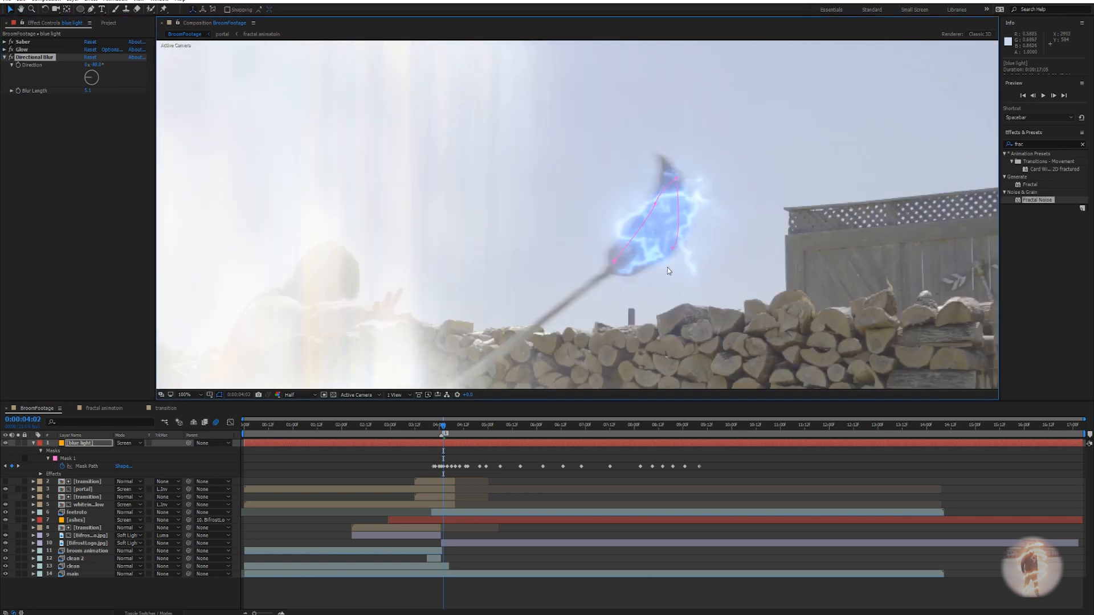
{"action": "left_click", "coordinate": [12, 58]}
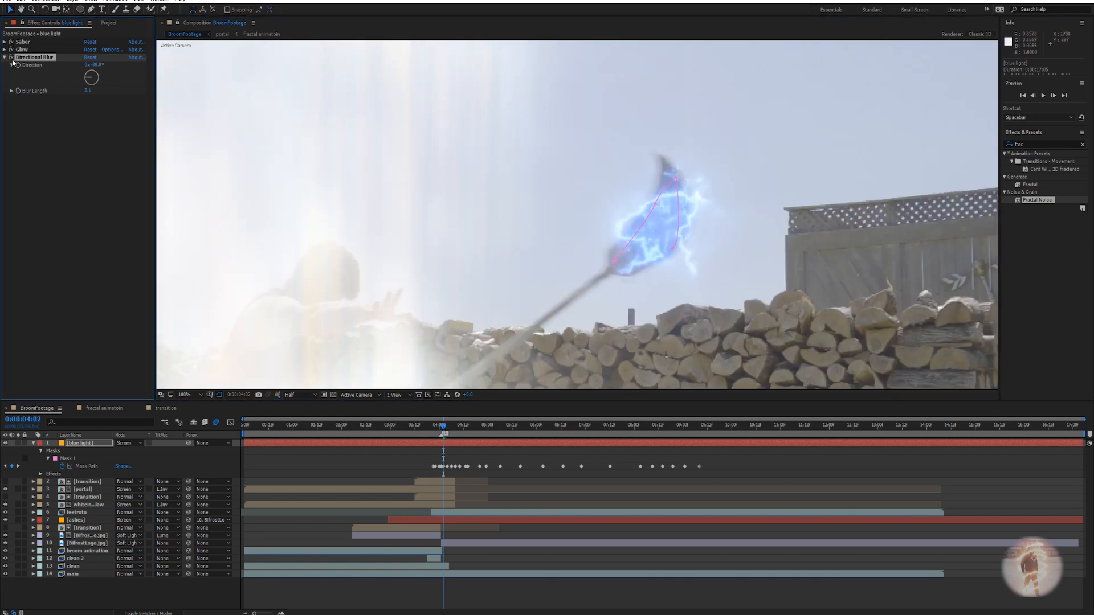
Reveal the blue light layer's Blur Length keyframe and move it to 3:21.
{"action": "left_click", "coordinate": [440, 442]}
{"action": "key", "text": "u"}
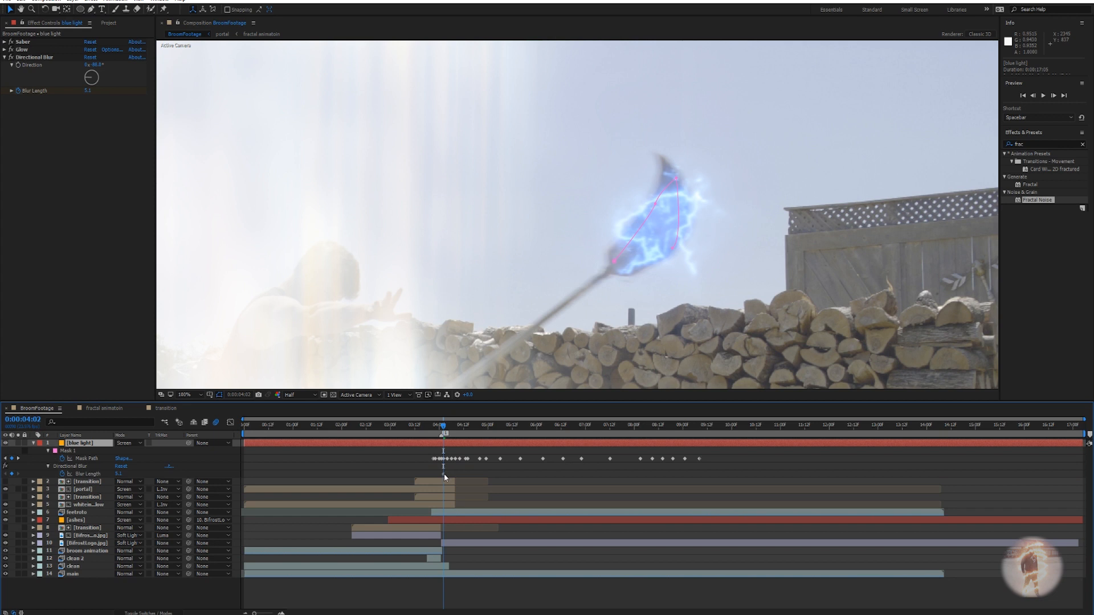
{"action": "left_click_drag", "start_coordinate": [443, 426], "coordinate": [433, 427]}
{"action": "left_click_drag", "start_coordinate": [443, 474], "coordinate": [434, 475]}
Key Blur Length to 3.8 at 4:08 and 0.9 at 4:17.
{"action": "left_click_drag", "start_coordinate": [435, 427], "coordinate": [455, 427]}
{"action": "left_click_drag", "start_coordinate": [689, 234], "coordinate": [722, 195]}
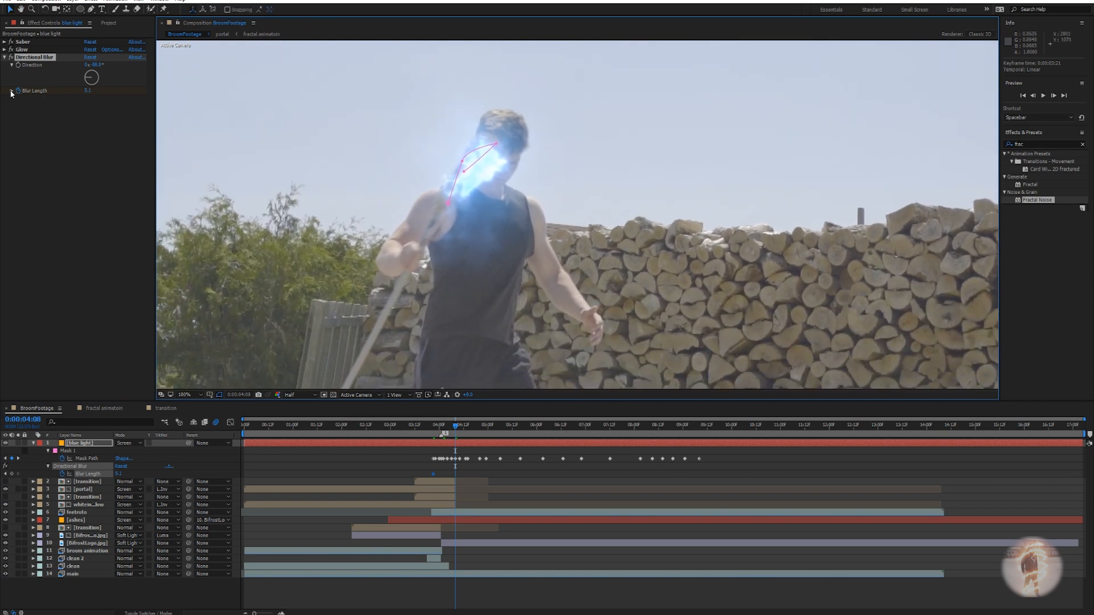
{"action": "left_click_drag", "start_coordinate": [89, 93], "coordinate": [86, 92]}
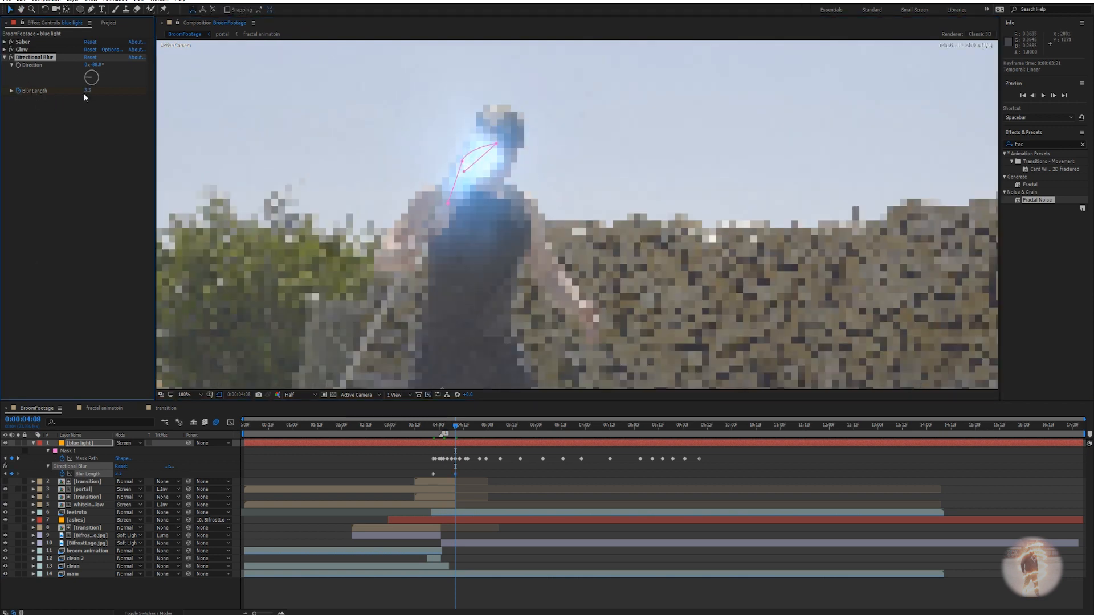
{"action": "left_click_drag", "start_coordinate": [457, 427], "coordinate": [463, 427]}
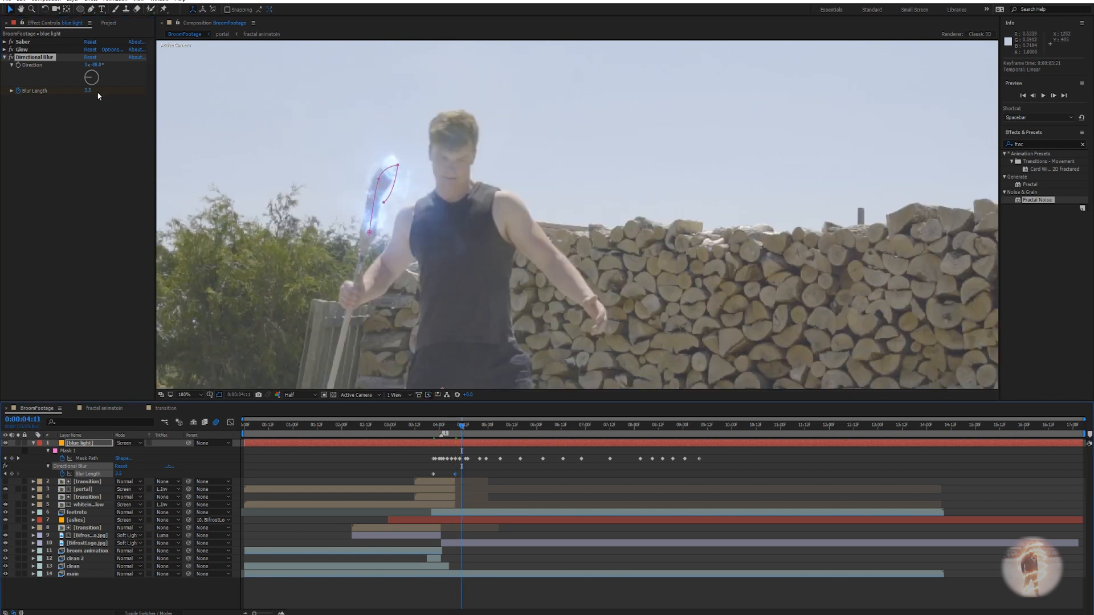
{"action": "left_click_drag", "start_coordinate": [463, 427], "coordinate": [473, 428]}
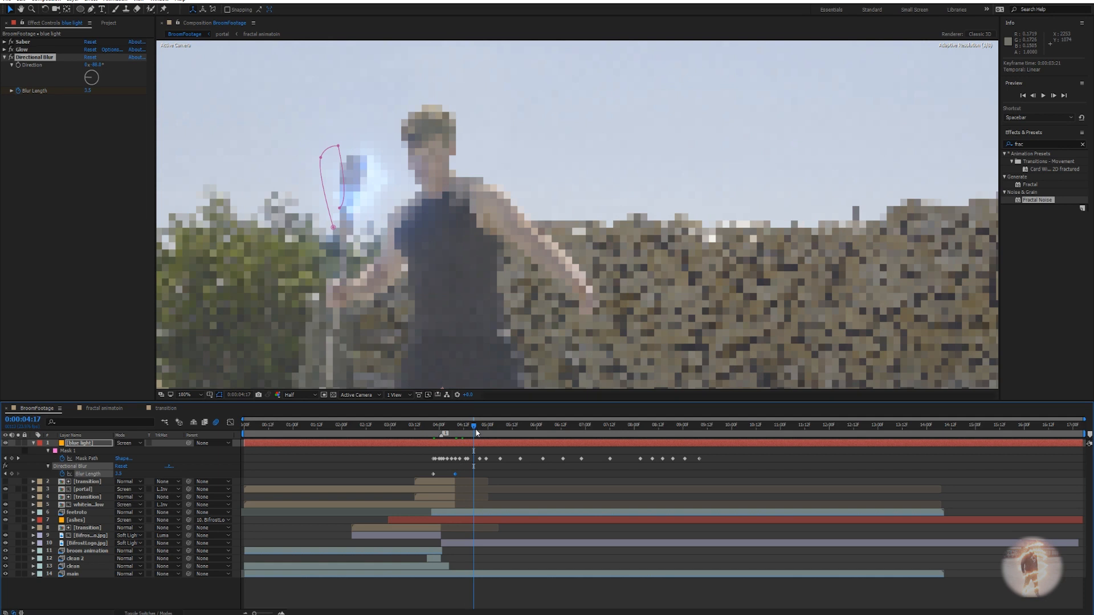
{"action": "left_click_drag", "start_coordinate": [88, 93], "coordinate": [76, 91]}
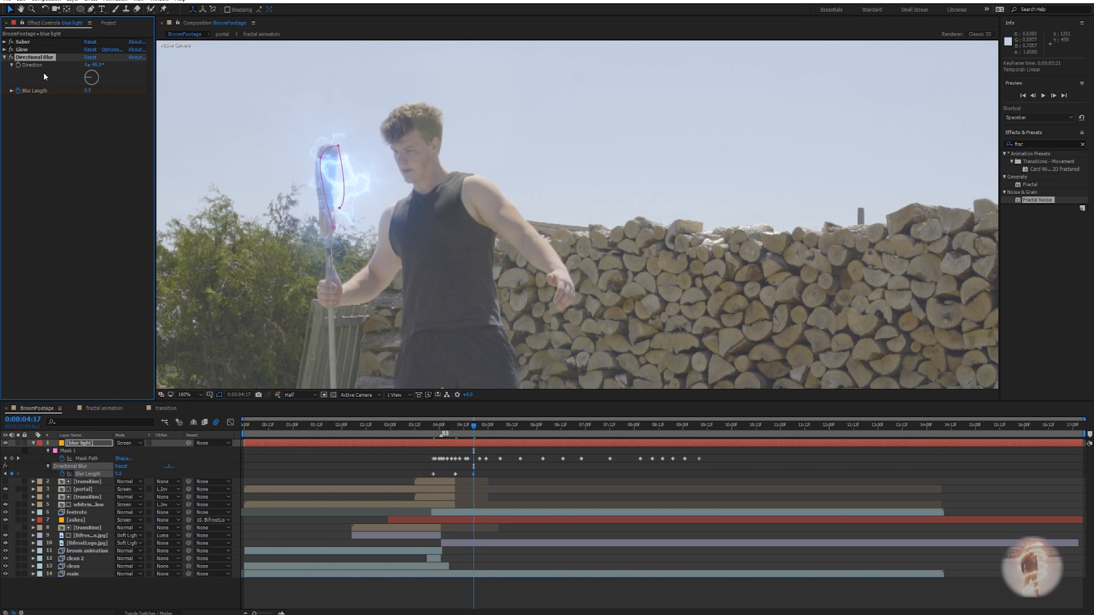
Zoom in and centre the broom-head lightning to inspect the blur.
{"action": "scroll", "coordinate": [306, 202], "scroll_direction": "up", "scroll_amount": 1}
{"action": "left_click_drag", "start_coordinate": [285, 183], "coordinate": [683, 263]}
{"action": "scroll", "coordinate": [498, 244], "scroll_direction": "up", "scroll_amount": 1}
{"action": "left_click_drag", "start_coordinate": [439, 227], "coordinate": [502, 250]}
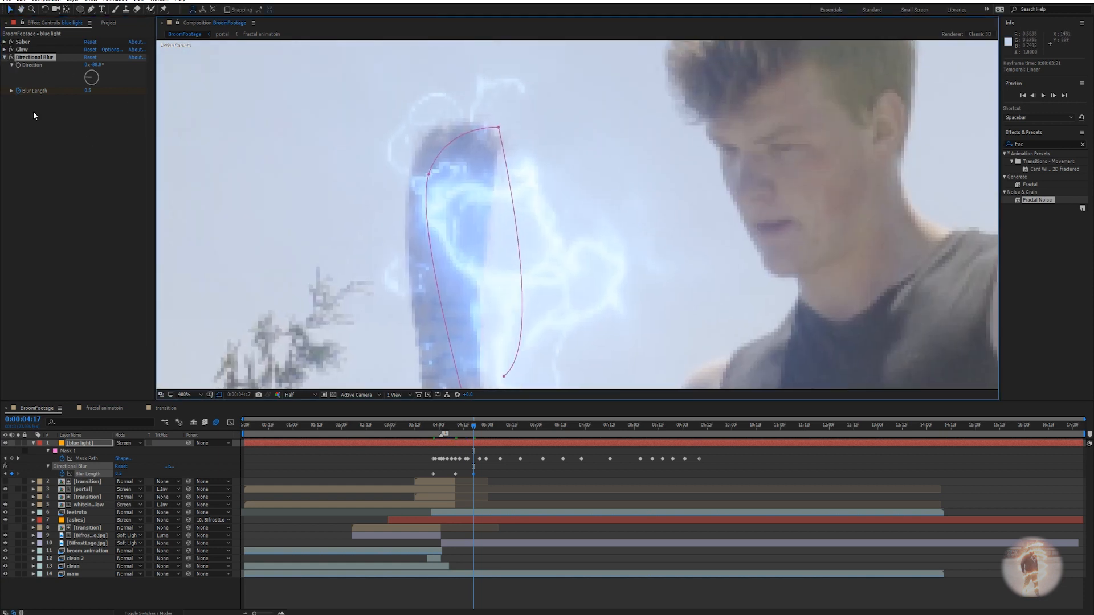
{"action": "left_click", "coordinate": [12, 61]}
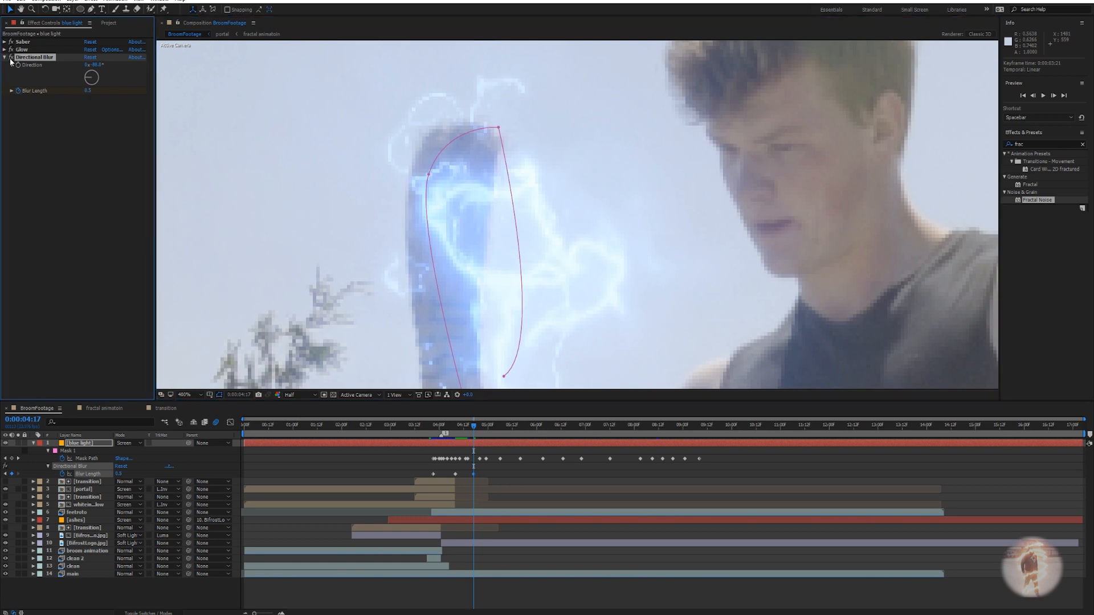
{"action": "scroll", "coordinate": [556, 176], "scroll_direction": "down", "scroll_amount": 6}
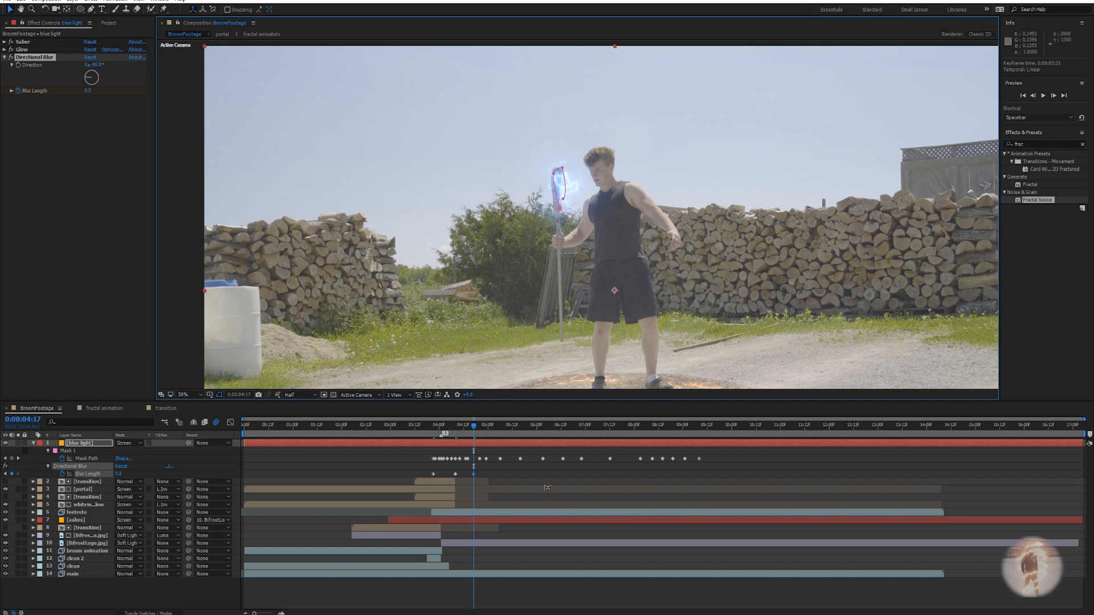
Preview from the portal flash, then stop at 0:00:08:18 and zoom the viewer to 100%.
{"action": "left_click_drag", "start_coordinate": [476, 425], "coordinate": [430, 425]}
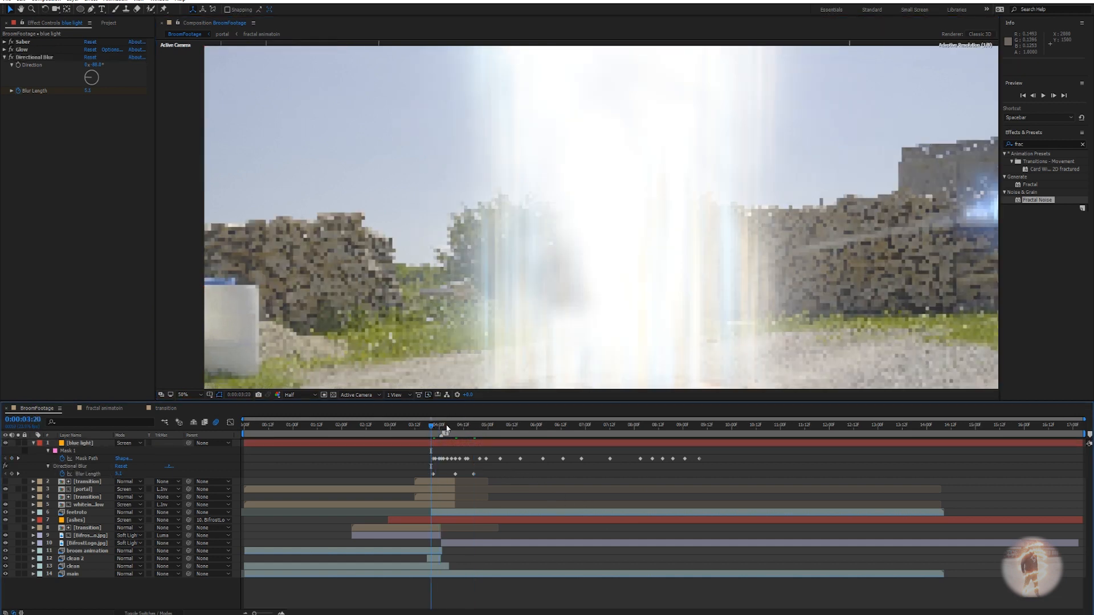
{"action": "scroll", "coordinate": [637, 320], "scroll_direction": "down", "scroll_amount": 2}
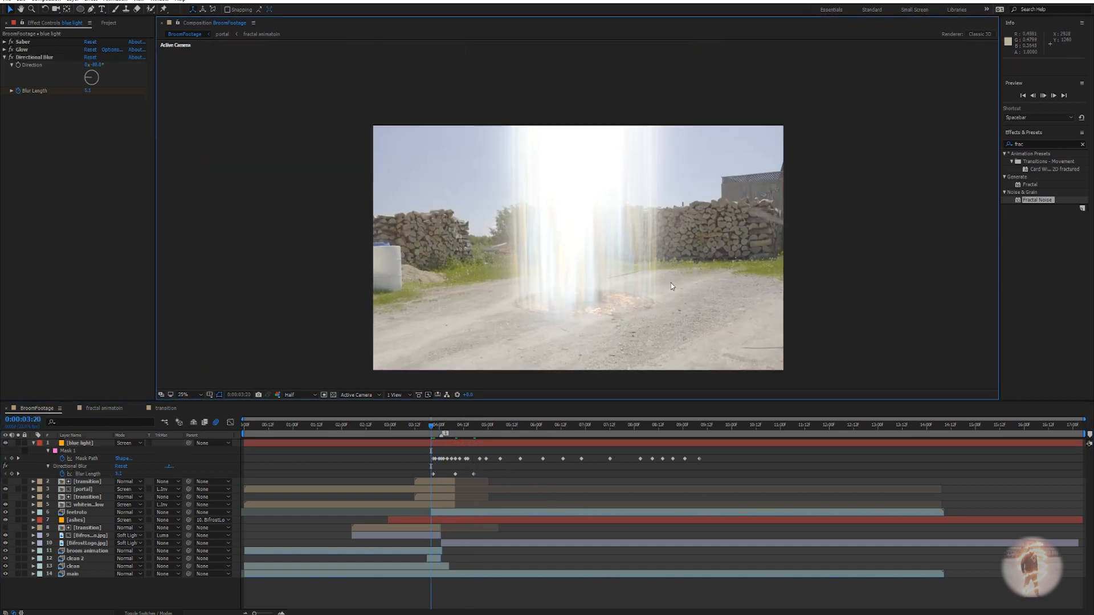
{"action": "key", "text": "space"}
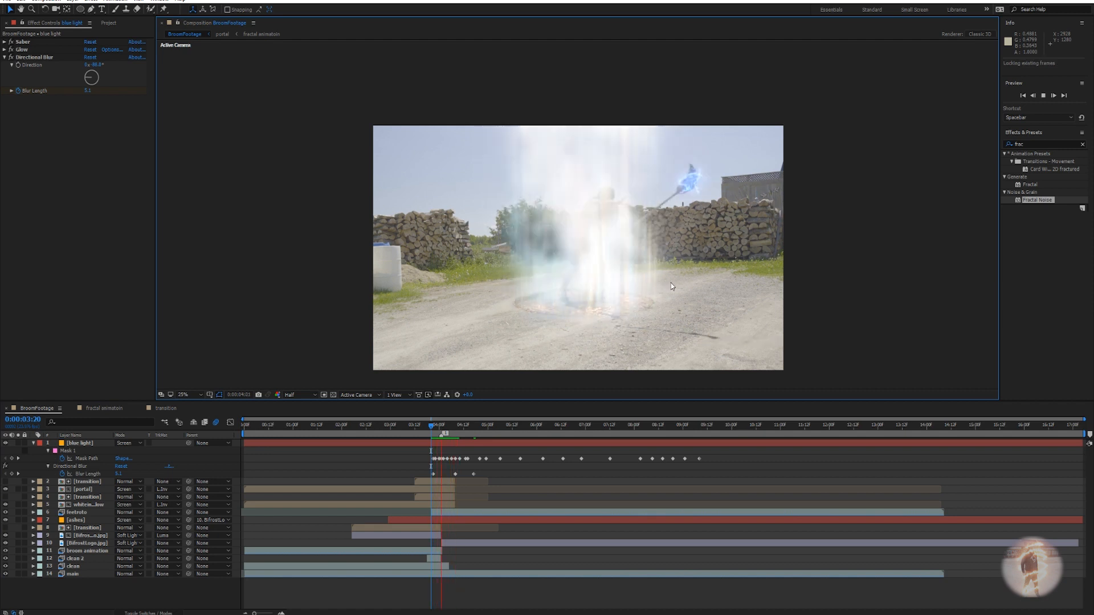
{"action": "key", "text": "space"}
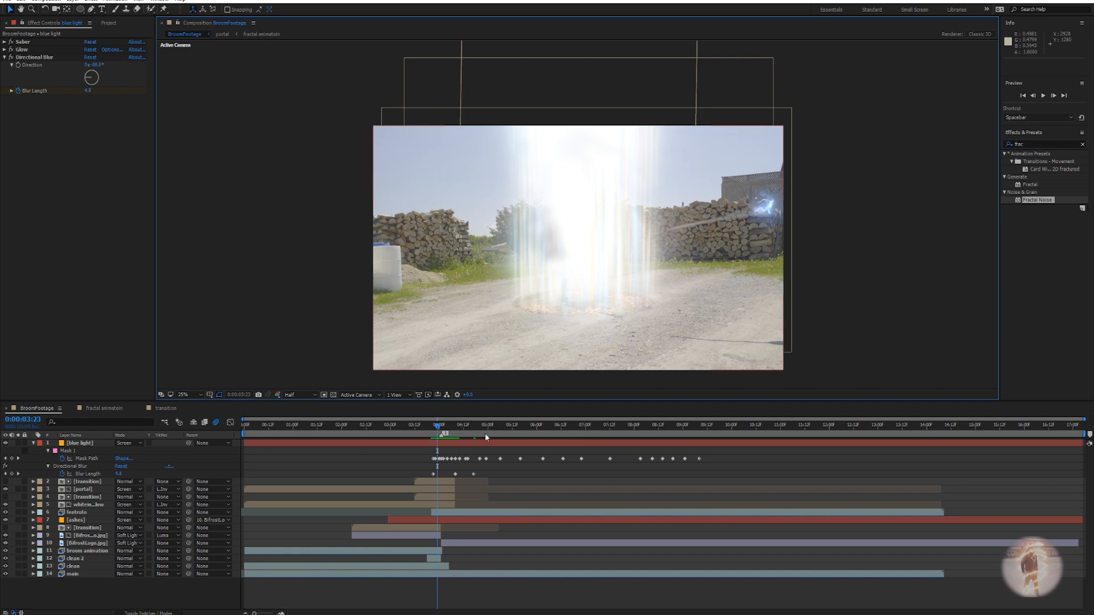
{"action": "left_click_drag", "start_coordinate": [433, 432], "coordinate": [673, 457]}
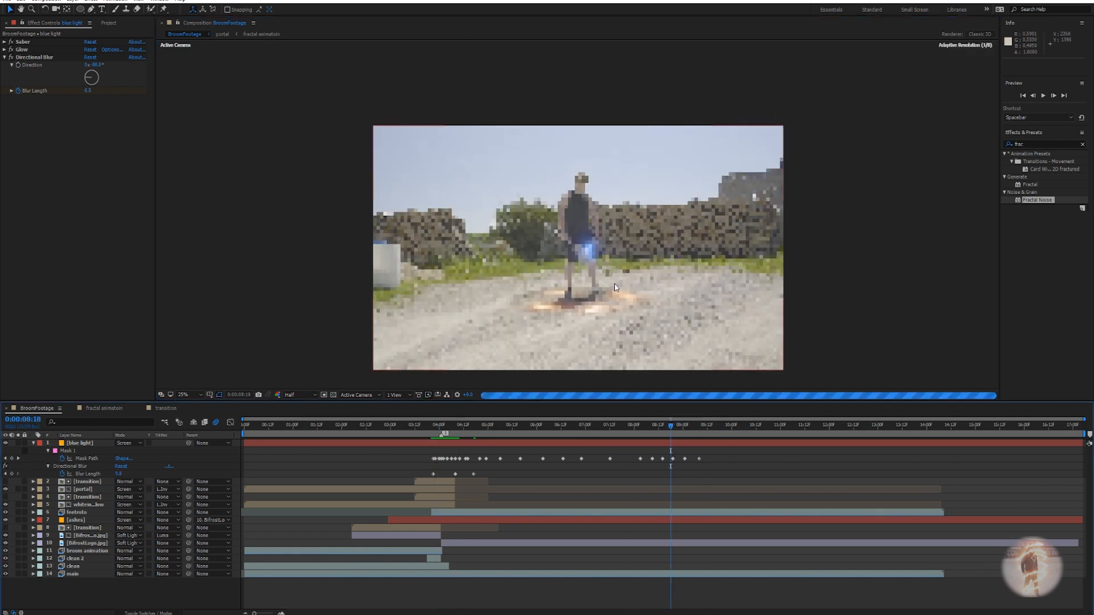
{"action": "scroll", "coordinate": [587, 253], "scroll_direction": "up", "scroll_amount": 2}
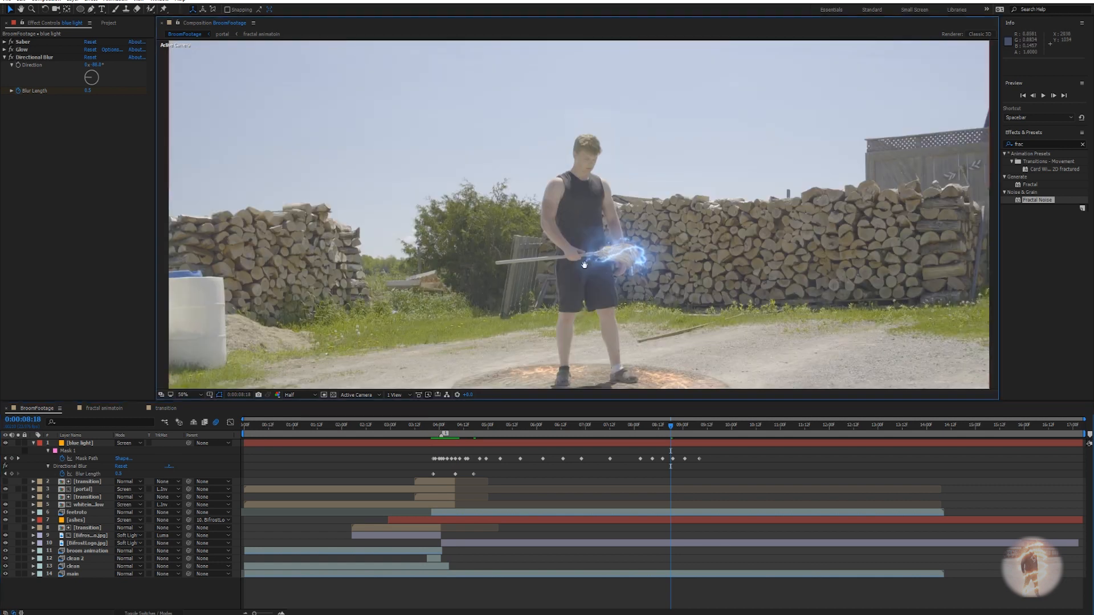
{"action": "scroll", "coordinate": [584, 251], "scroll_direction": "up", "scroll_amount": 2}
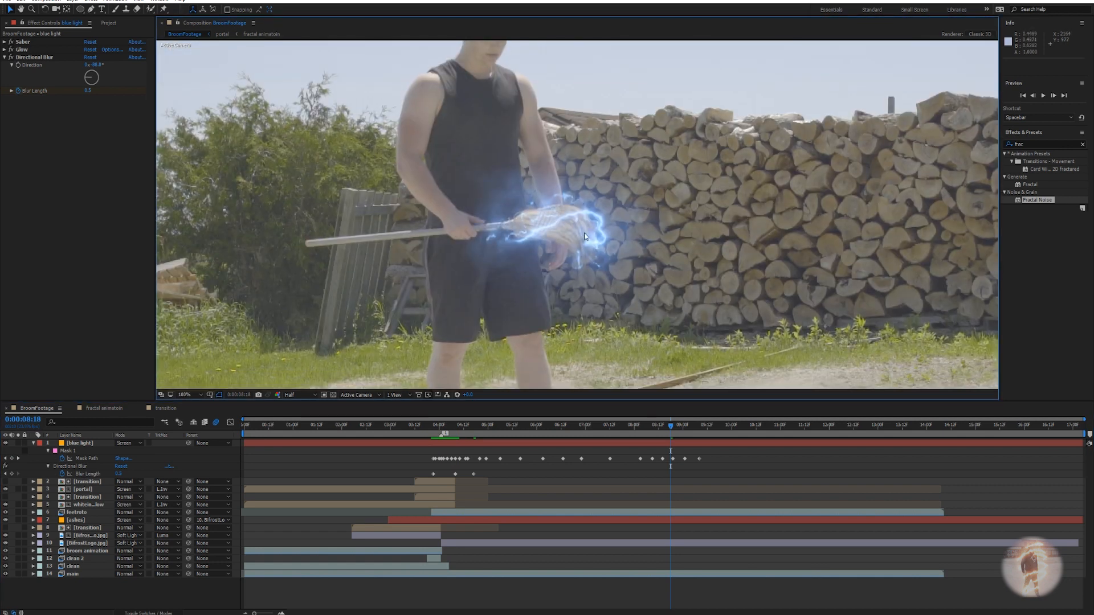
Set the Saber effect's Core Size to 0 at 0:00:09:06.
{"action": "left_click", "coordinate": [4, 41]}
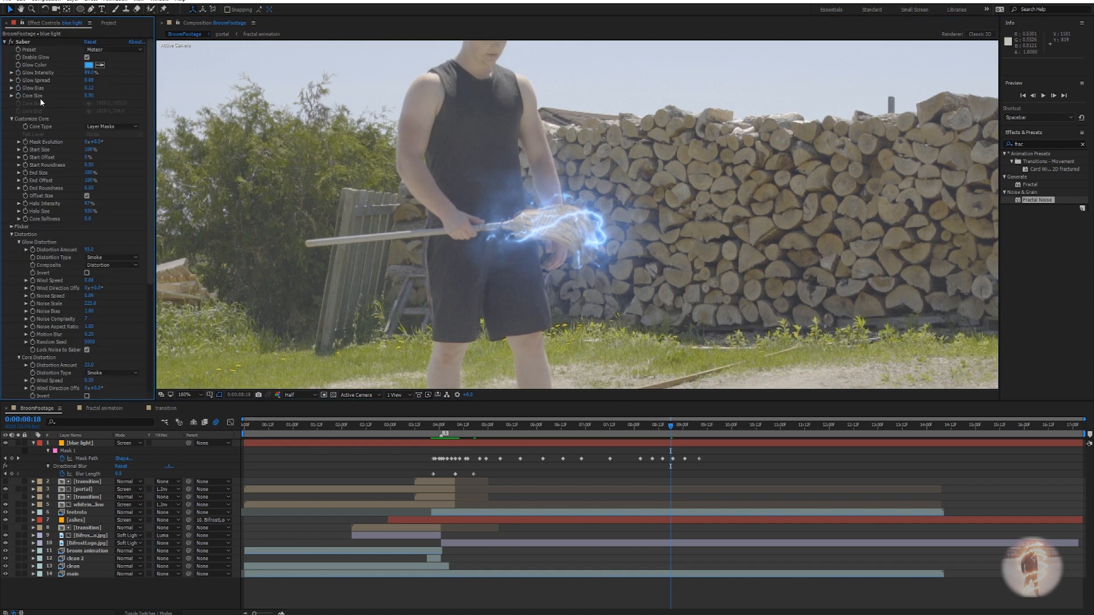
{"action": "left_click", "coordinate": [23, 42]}
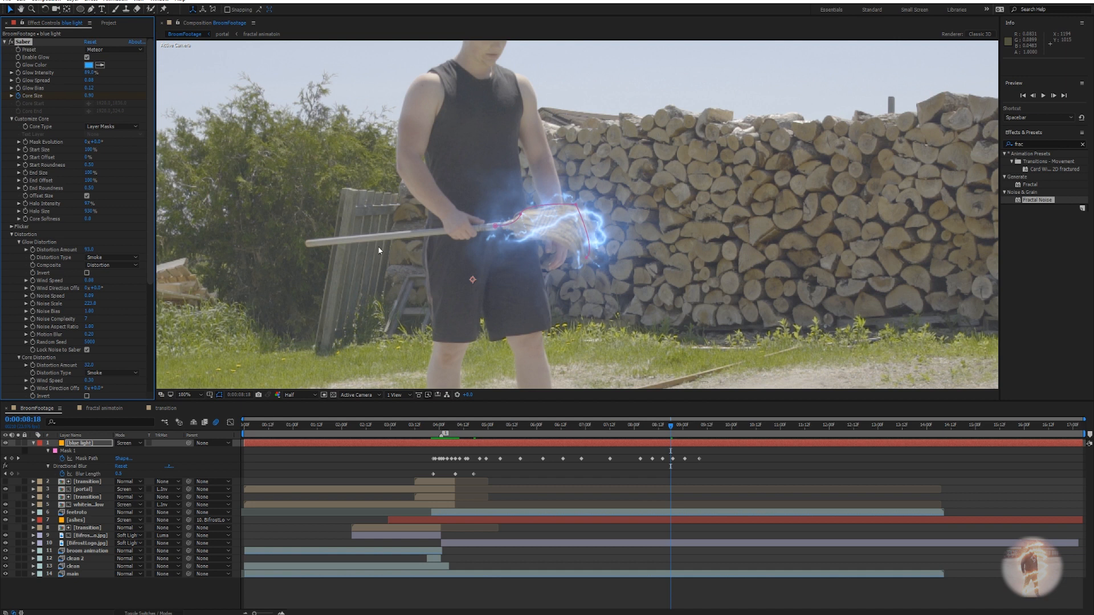
{"action": "left_click_drag", "start_coordinate": [672, 429], "coordinate": [696, 429]}
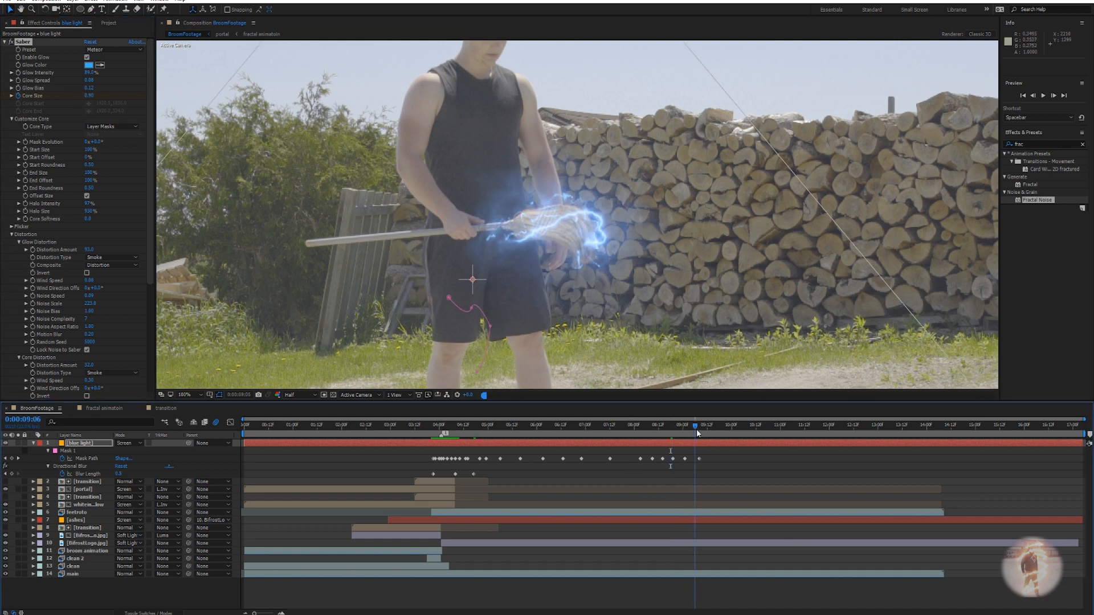
{"action": "left_click", "coordinate": [91, 95]}
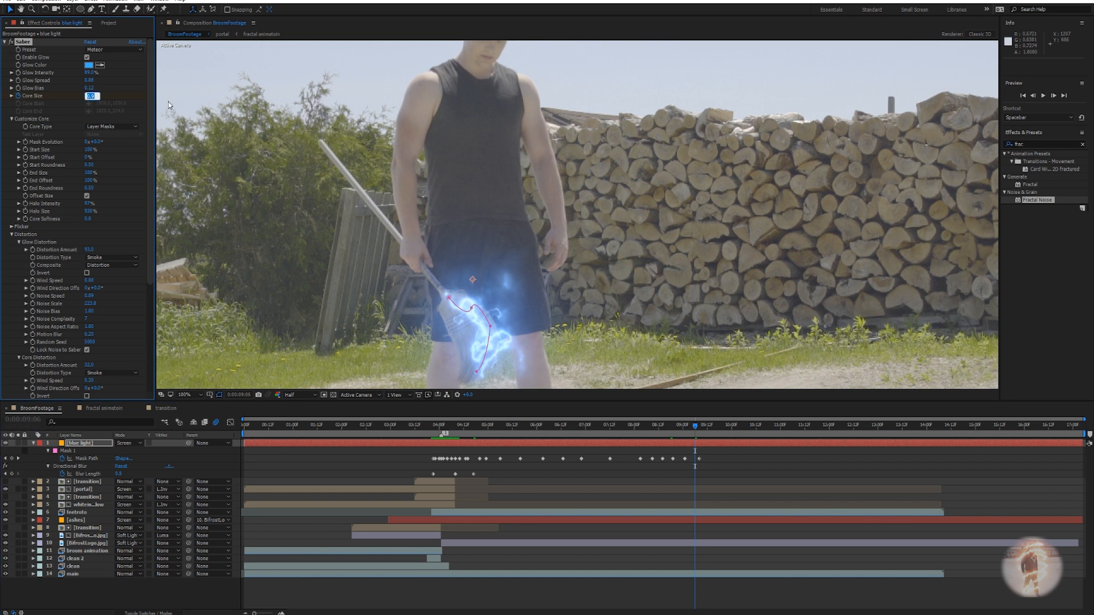
{"action": "type", "text": "0"}
{"action": "key", "text": "Return"}
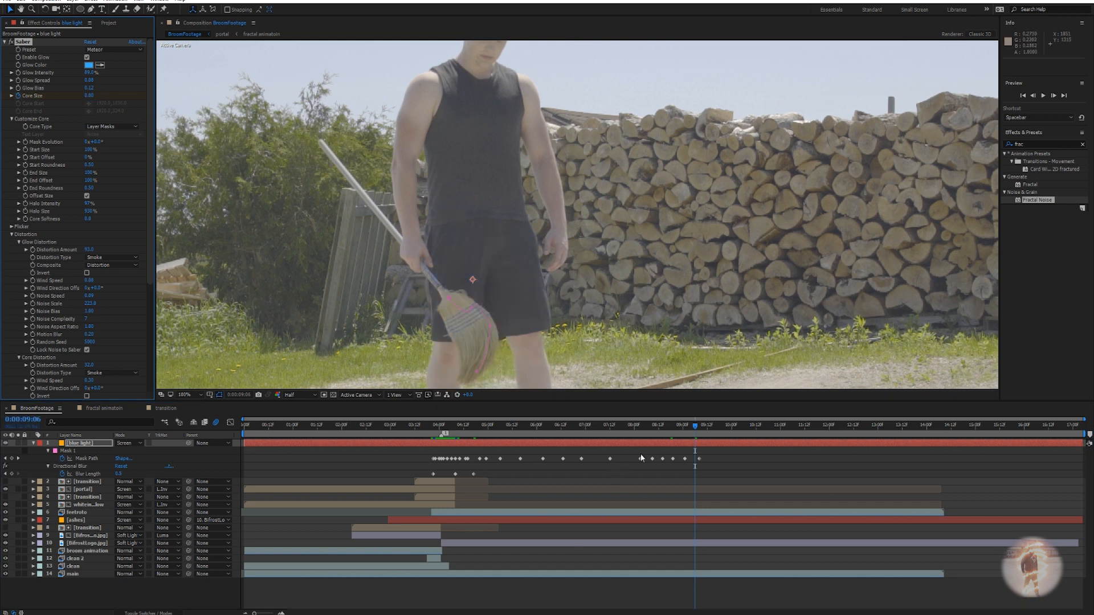
Step back a frame to check the fading glow, then return near 0:00:04:01.
{"action": "key", "text": "j"}
{"action": "key", "text": "Page_Up"}
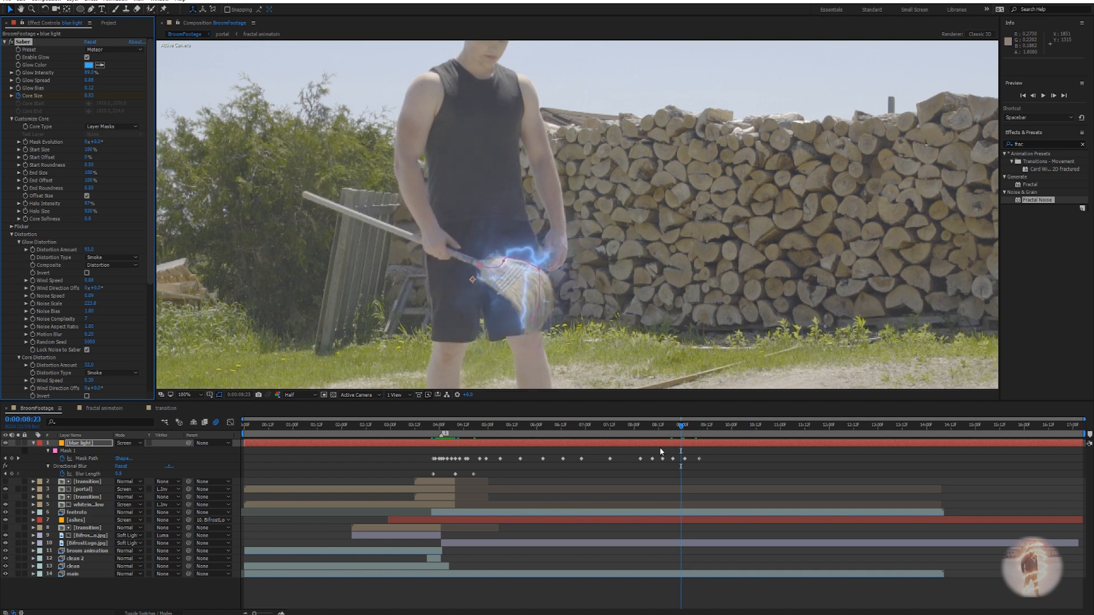
{"action": "left_click_drag", "start_coordinate": [680, 428], "coordinate": [441, 427]}
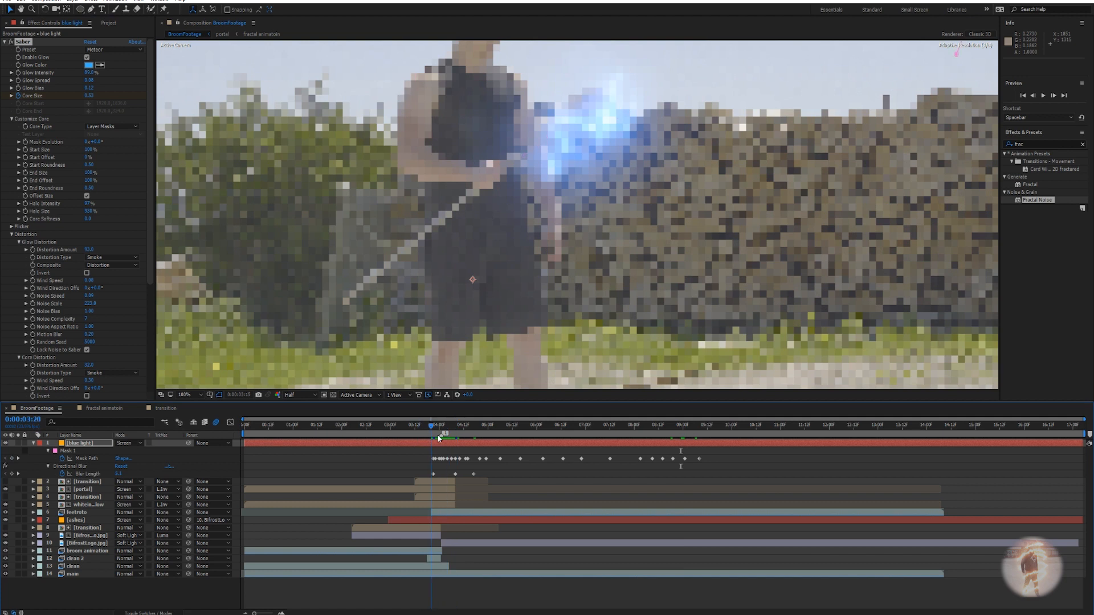
{"action": "scroll", "coordinate": [625, 265], "scroll_direction": "down", "scroll_amount": 2}
{"action": "scroll", "coordinate": [625, 265], "scroll_direction": "down", "scroll_amount": 1}
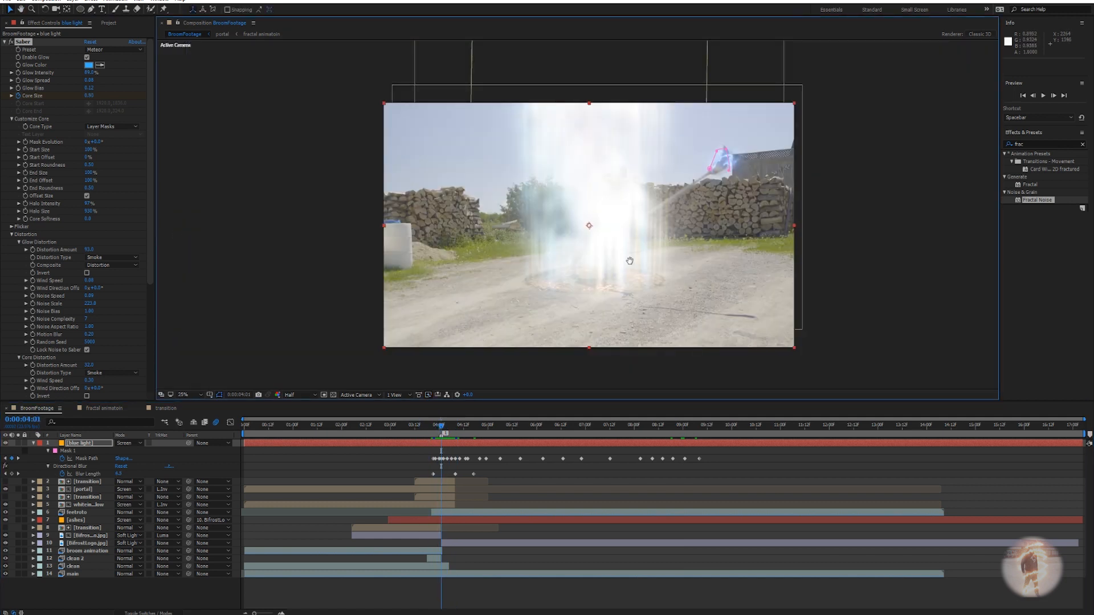
Scrub from the early portal frames to the glowing staff and select the blue light layer.
{"action": "left_click_drag", "start_coordinate": [625, 265], "coordinate": [639, 265]}
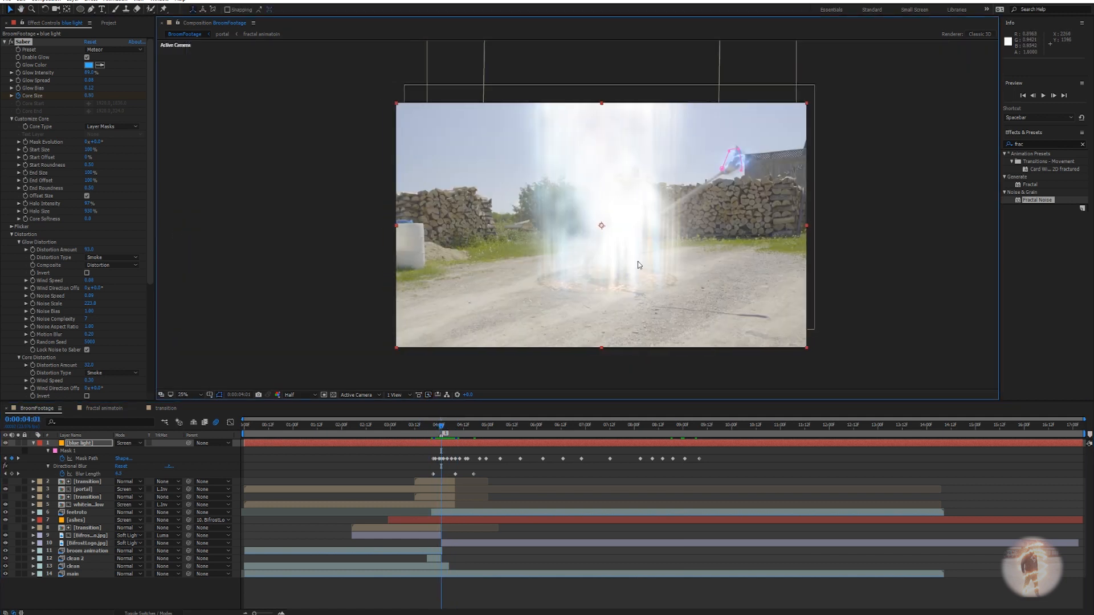
{"action": "left_click", "coordinate": [315, 425]}
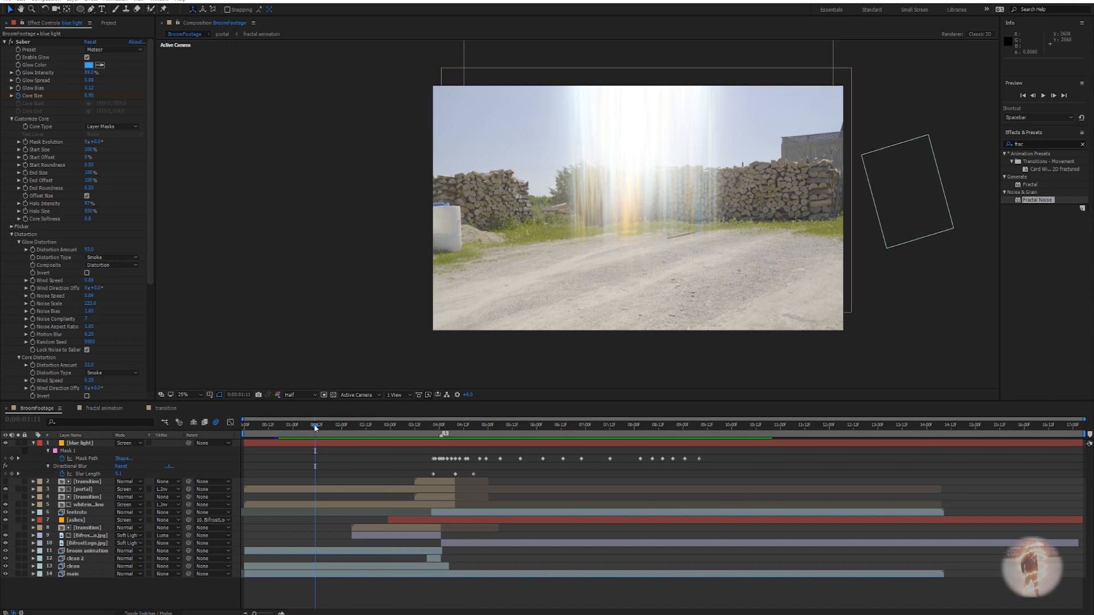
{"action": "left_click_drag", "start_coordinate": [315, 427], "coordinate": [582, 434]}
{"action": "scroll", "coordinate": [577, 276], "scroll_direction": "up", "scroll_amount": 4}
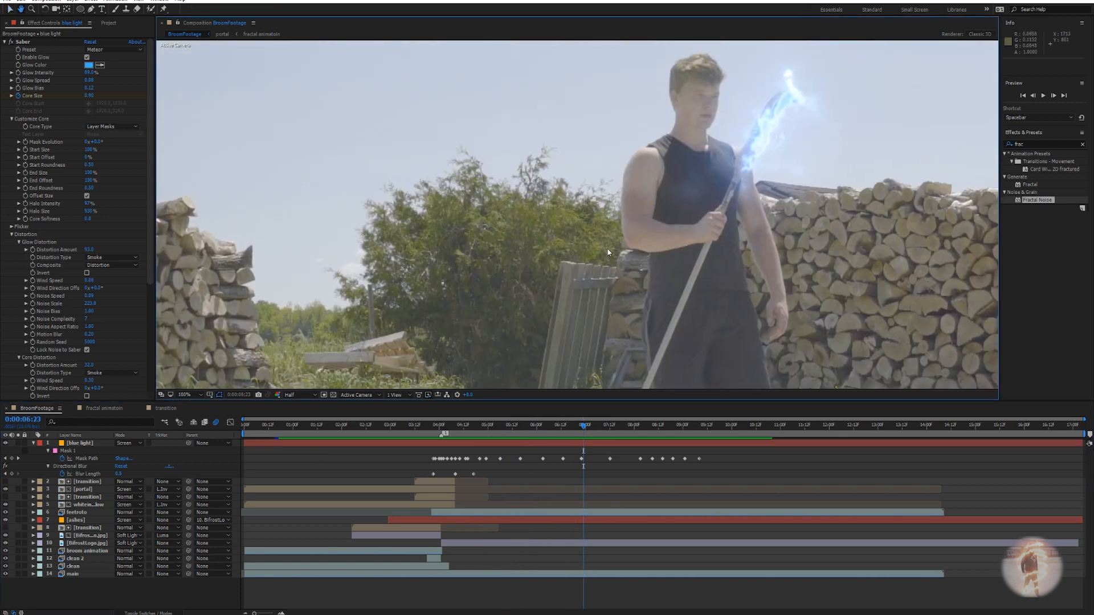
{"action": "left_click", "coordinate": [584, 446]}
{"action": "left_click_drag", "start_coordinate": [560, 426], "coordinate": [282, 425]}
{"action": "scroll", "coordinate": [631, 273], "scroll_direction": "down", "scroll_amount": 4}
Preview the shot and step through the portal transition up to the glowing broom.
{"action": "key", "text": "space"}
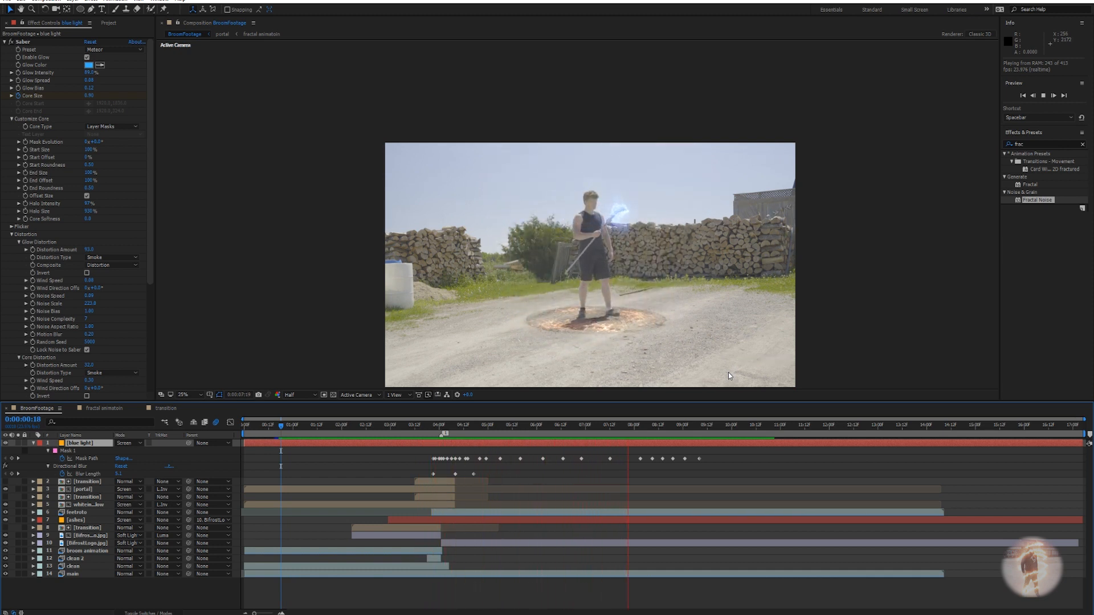
{"action": "key", "text": "space"}
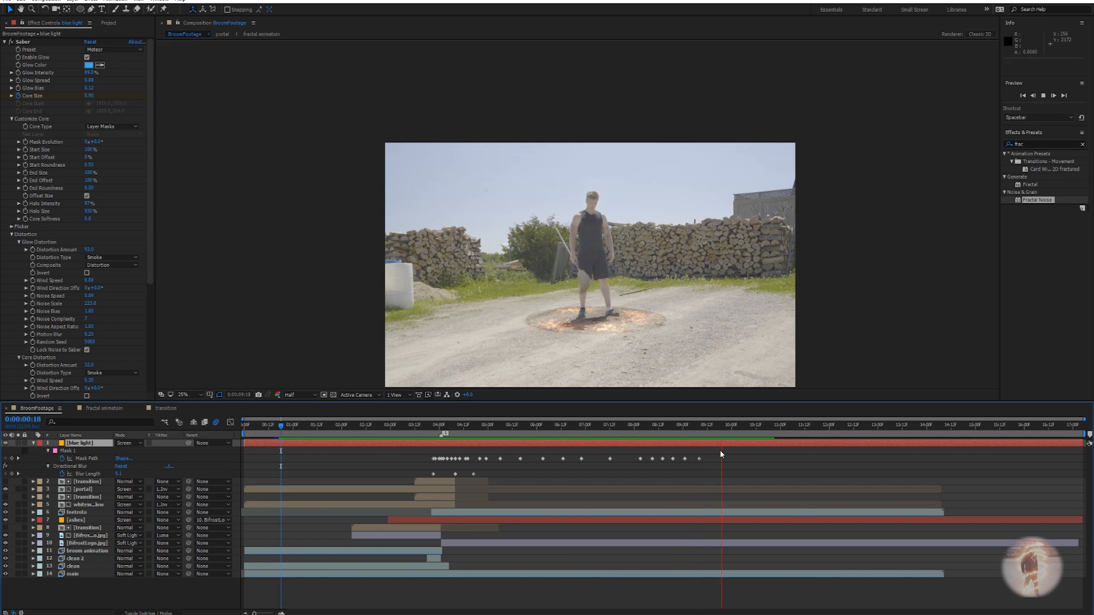
{"action": "mouse_move", "coordinate": [306, 429]}
{"action": "left_mouse_down"}
{"action": "mouse_move", "coordinate": [286, 428]}
{"action": "mouse_move", "coordinate": [321, 428]}
{"action": "left_mouse_up"}
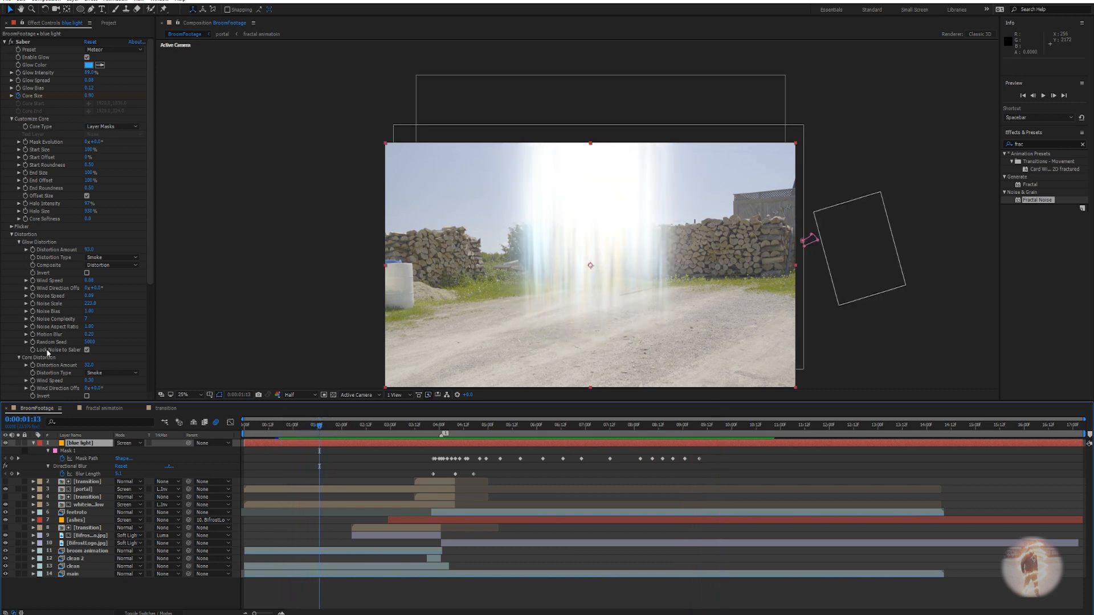
{"action": "mouse_move", "coordinate": [321, 431]}
{"action": "left_mouse_down"}
{"action": "mouse_move", "coordinate": [357, 429]}
{"action": "mouse_move", "coordinate": [334, 428]}
{"action": "left_mouse_up"}
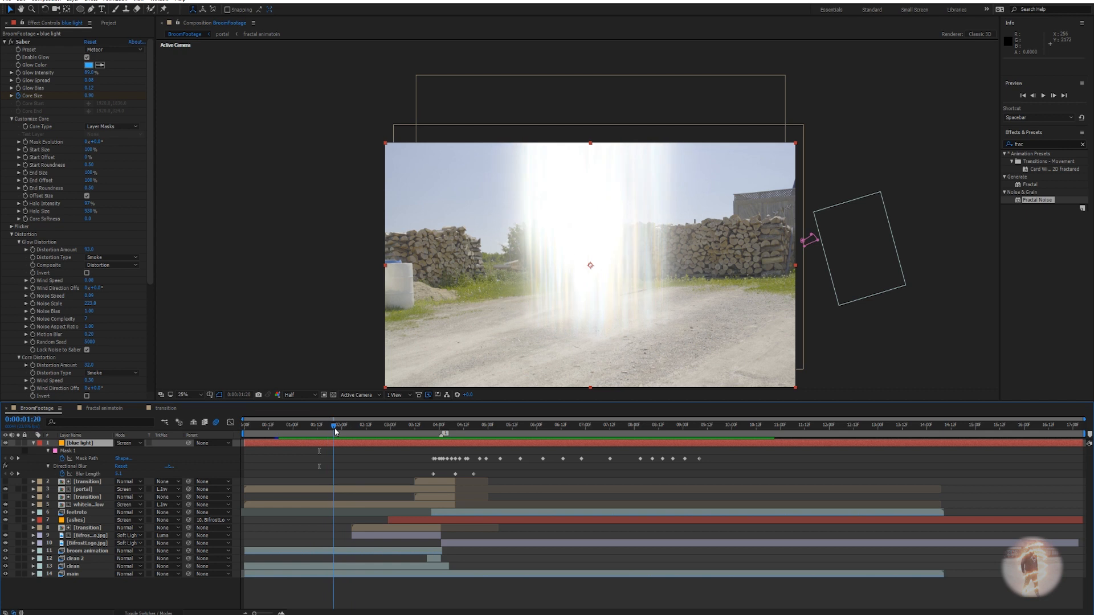
{"action": "left_click", "coordinate": [479, 425]}
{"action": "mouse_move", "coordinate": [487, 425]}
{"action": "left_mouse_down"}
{"action": "mouse_move", "coordinate": [445, 428]}
{"action": "mouse_move", "coordinate": [741, 437]}
{"action": "mouse_move", "coordinate": [303, 449]}
{"action": "mouse_move", "coordinate": [472, 437]}
{"action": "left_mouse_up"}
{"action": "left_click_drag", "start_coordinate": [477, 144], "coordinate": [479, 107]}
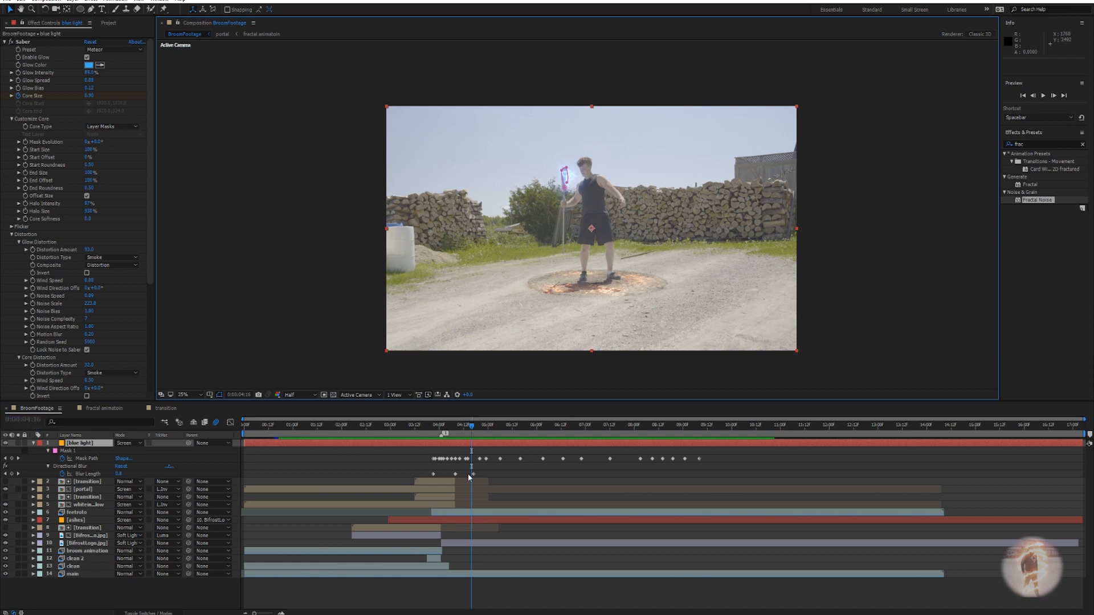
{"action": "mouse_move", "coordinate": [470, 427]}
{"action": "left_mouse_down"}
{"action": "mouse_move", "coordinate": [431, 427]}
{"action": "mouse_move", "coordinate": [470, 441]}
{"action": "left_mouse_up"}
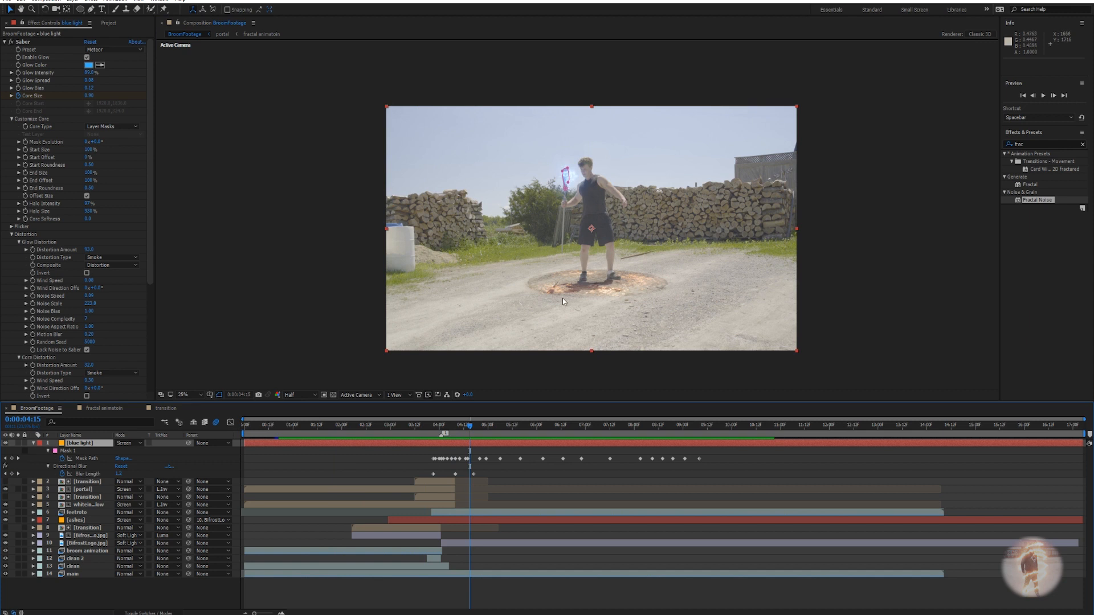
{"action": "left_click_drag", "start_coordinate": [470, 430], "coordinate": [565, 457]}
Select the portal layer to show its effects and zoom the viewer to 50%.
{"action": "left_click", "coordinate": [575, 489]}
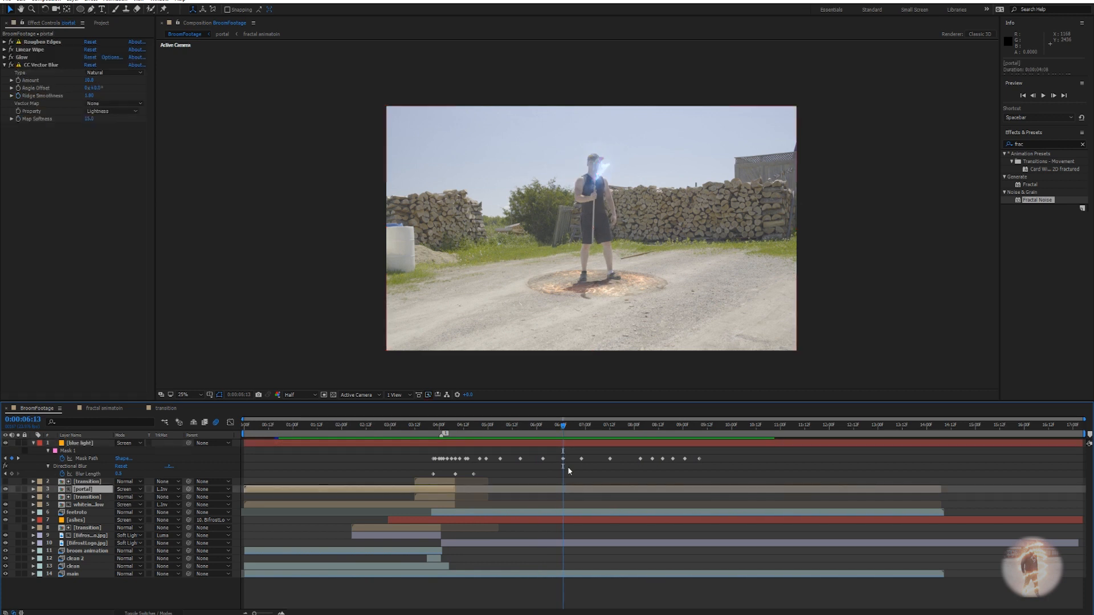
{"action": "left_click_drag", "start_coordinate": [565, 432], "coordinate": [654, 435]}
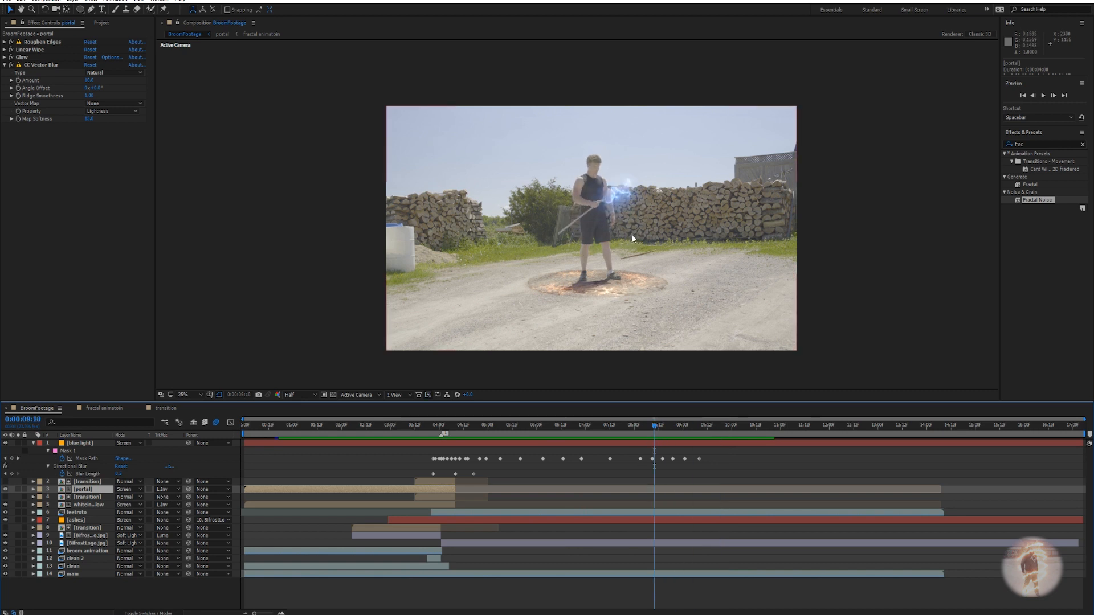
{"action": "scroll", "coordinate": [631, 234], "scroll_direction": "up", "scroll_amount": 2}
{"action": "key", "text": "v"}
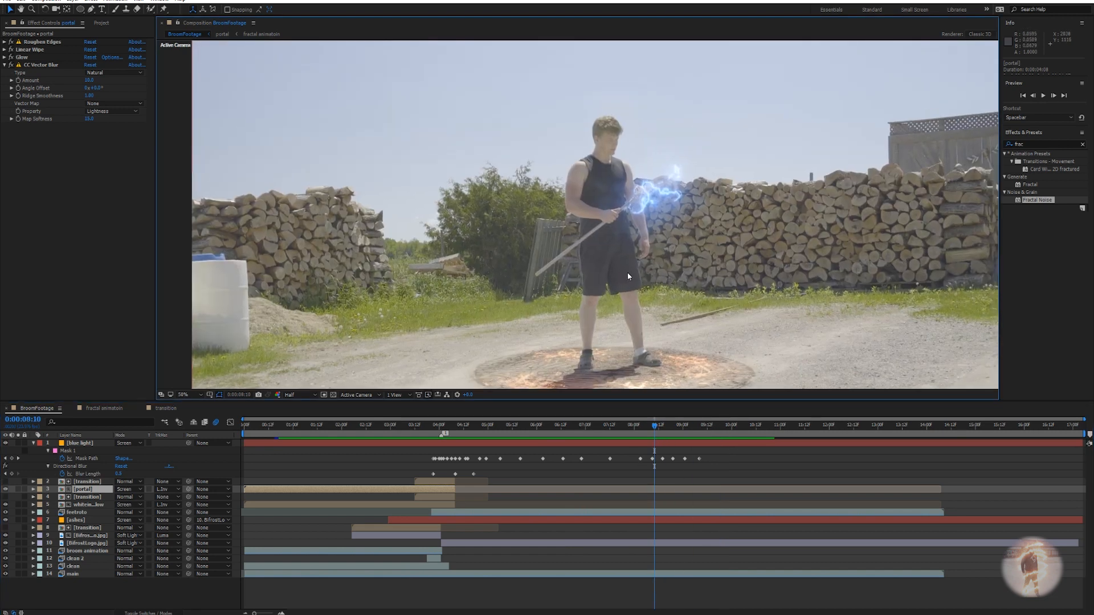